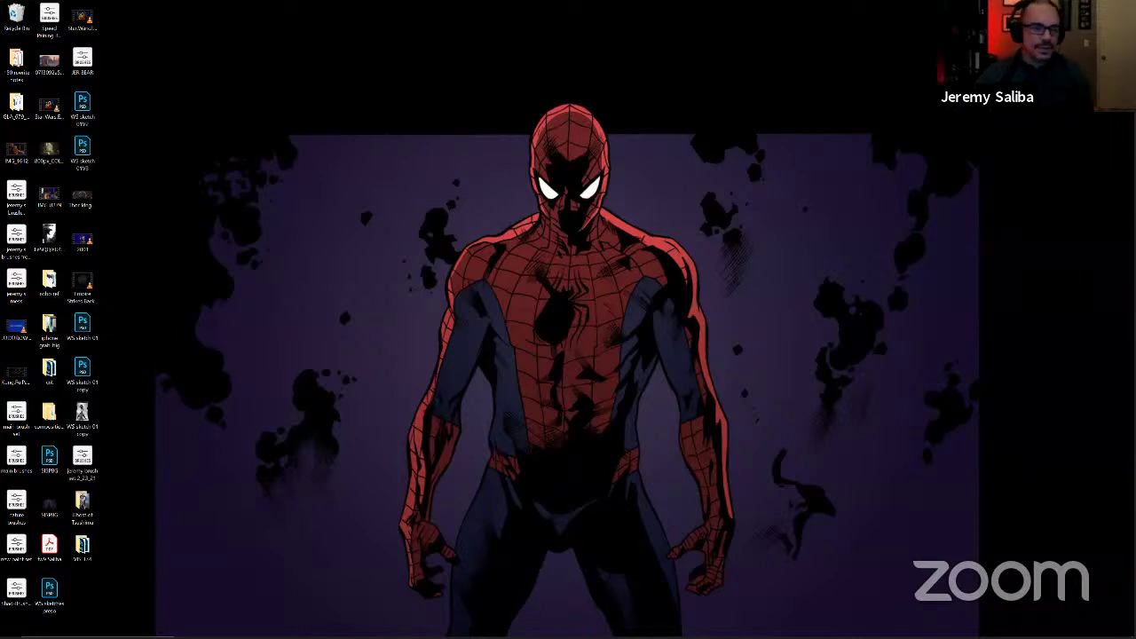
Step: Switch to Photoshop and make the caped figure sketch on Layer 1 copy visible and active
mouse_move(316, 636)
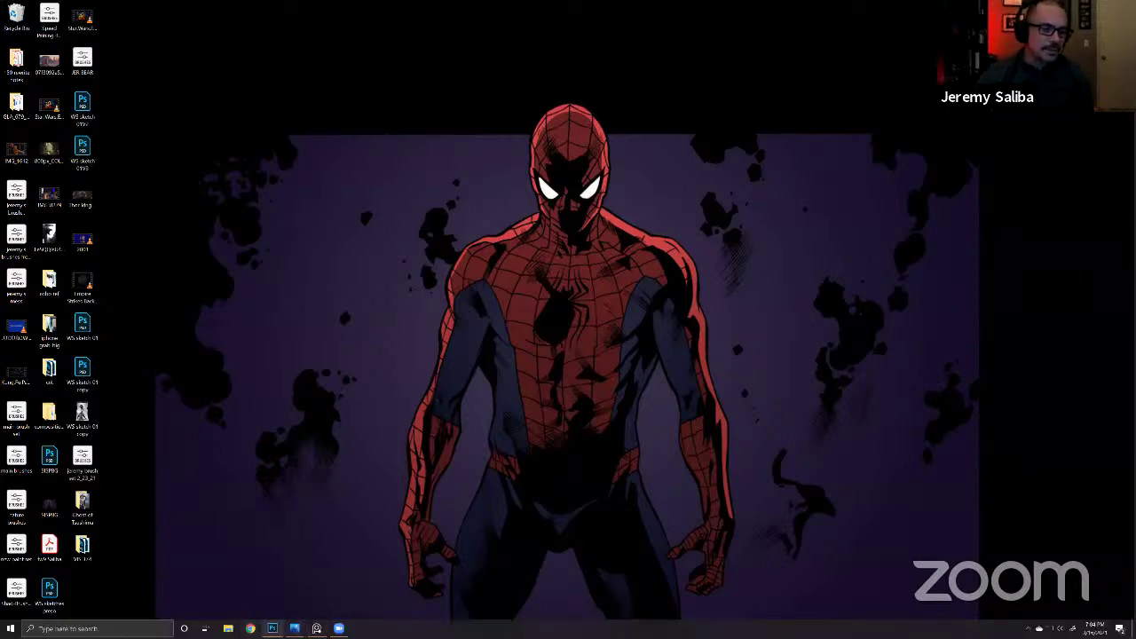
left_click(272, 628)
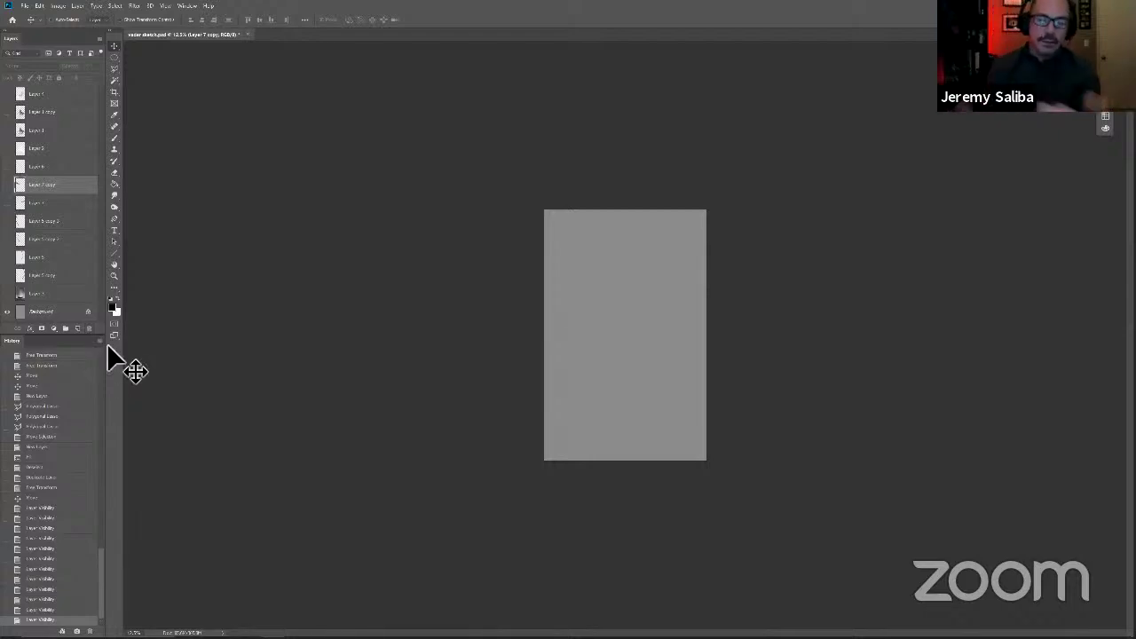
left_click(16, 112)
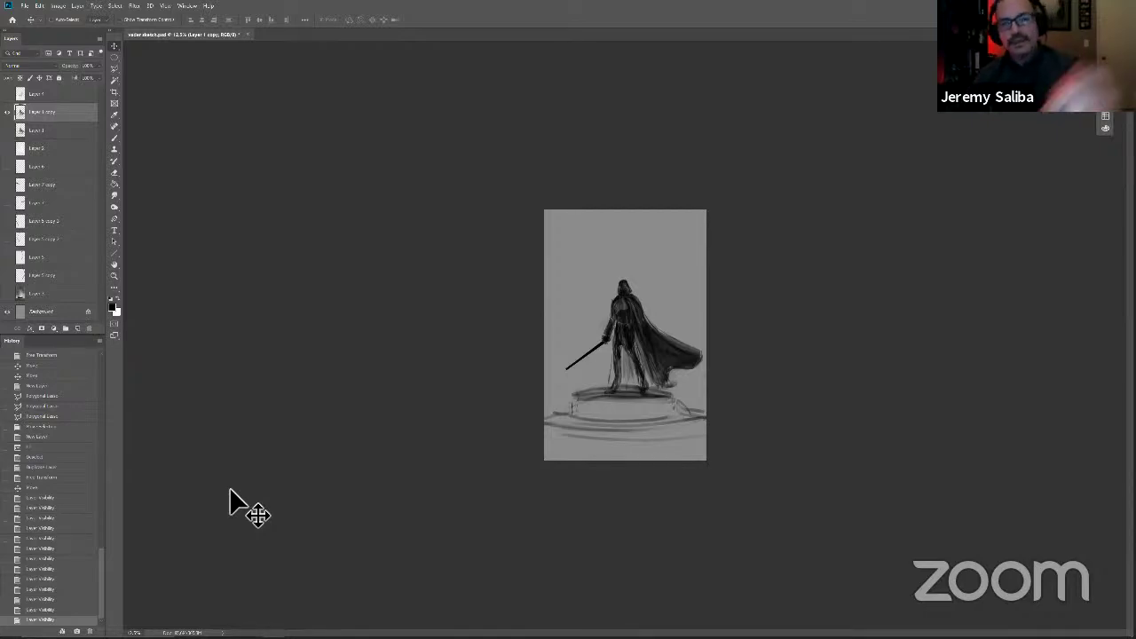
Step: Outline the caped figure with the Polygonal Lasso, adding the gap along the front of the legs to the selection
key("b")
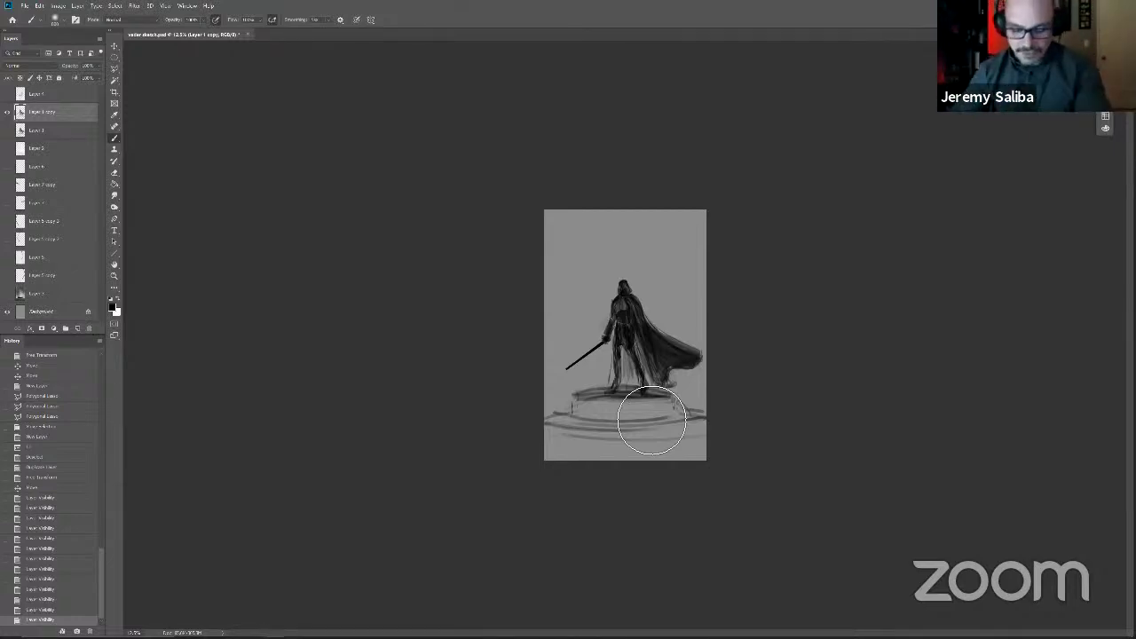
key("ctrl+plus")
key("l")
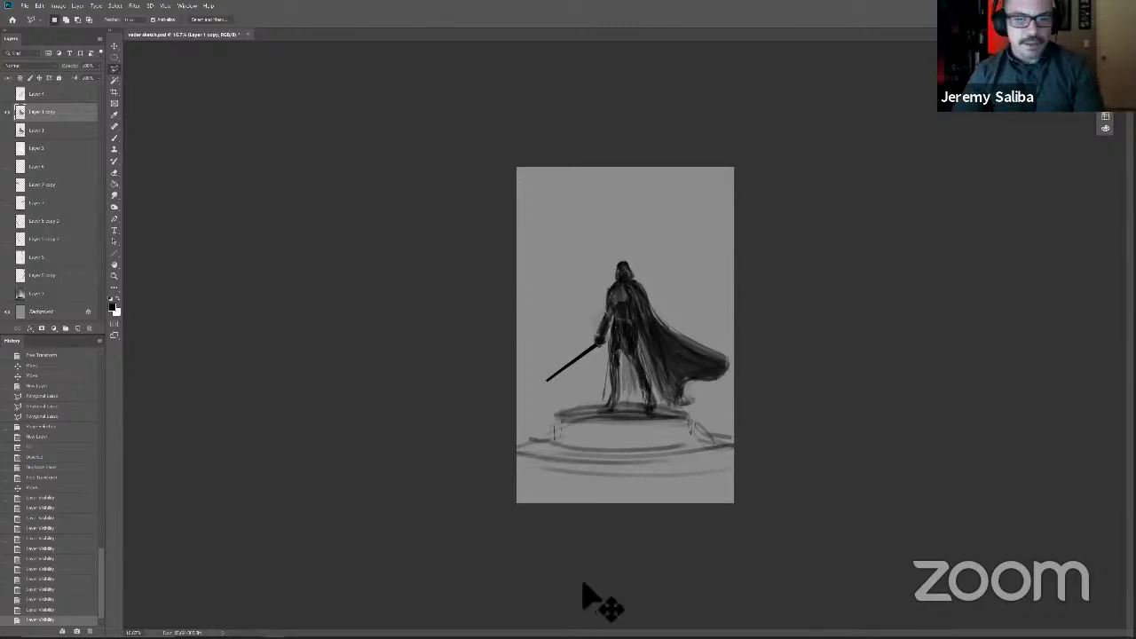
key("ctrl+equal")
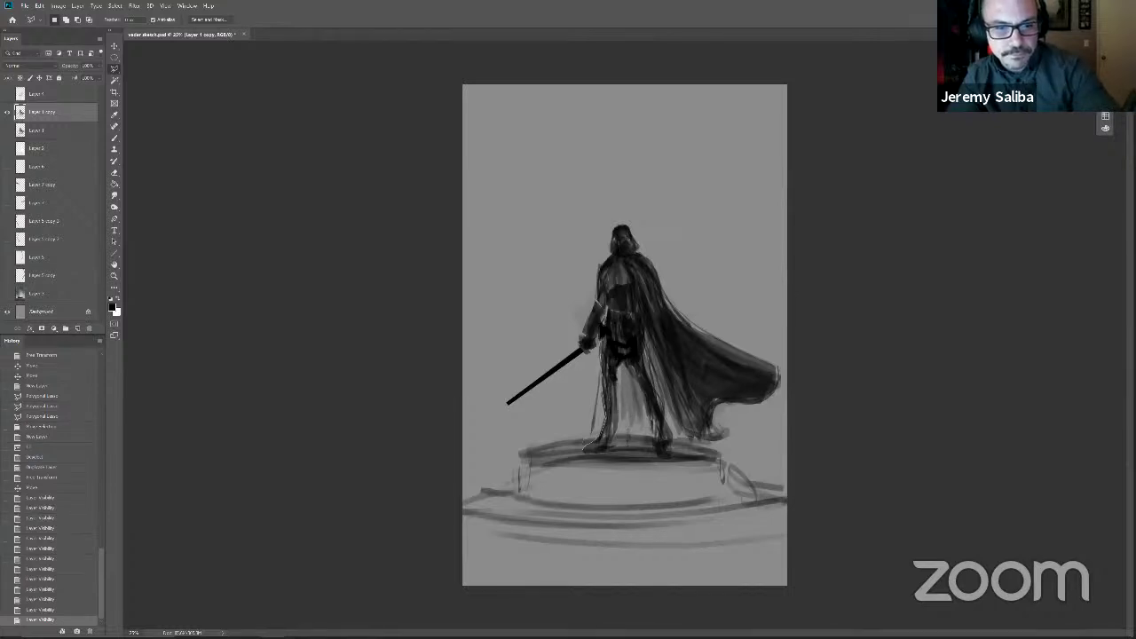
mouse_move(621, 359)
left_mouse_down()
mouse_move(604, 390)
mouse_move(584, 355)
left_mouse_up()
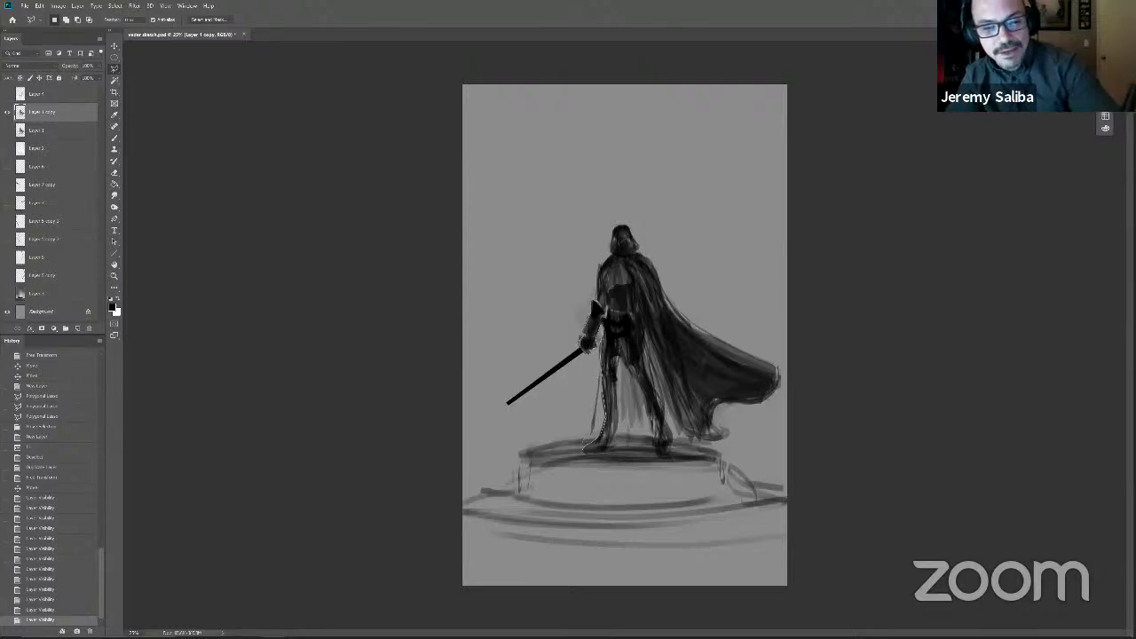
mouse_move(621, 301)
left_mouse_down()
mouse_move(612, 319)
mouse_move(601, 280)
mouse_move(617, 266)
mouse_move(646, 275)
mouse_move(617, 293)
mouse_move(646, 244)
left_mouse_up()
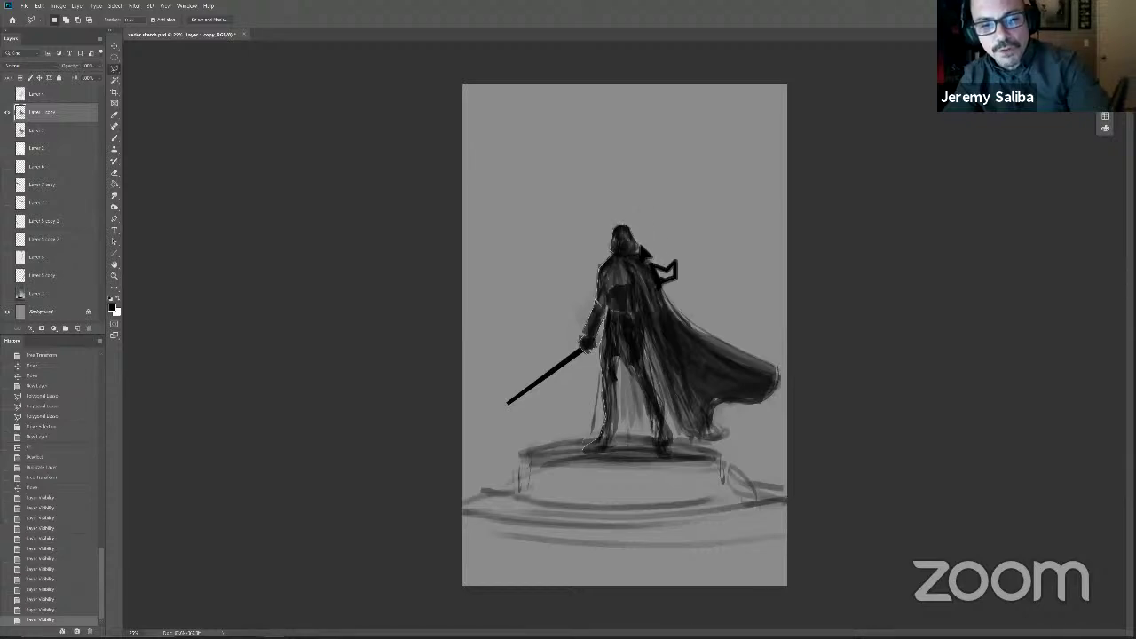
mouse_move(666, 268)
left_mouse_down()
mouse_move(646, 266)
mouse_move(648, 244)
mouse_move(688, 323)
left_mouse_up()
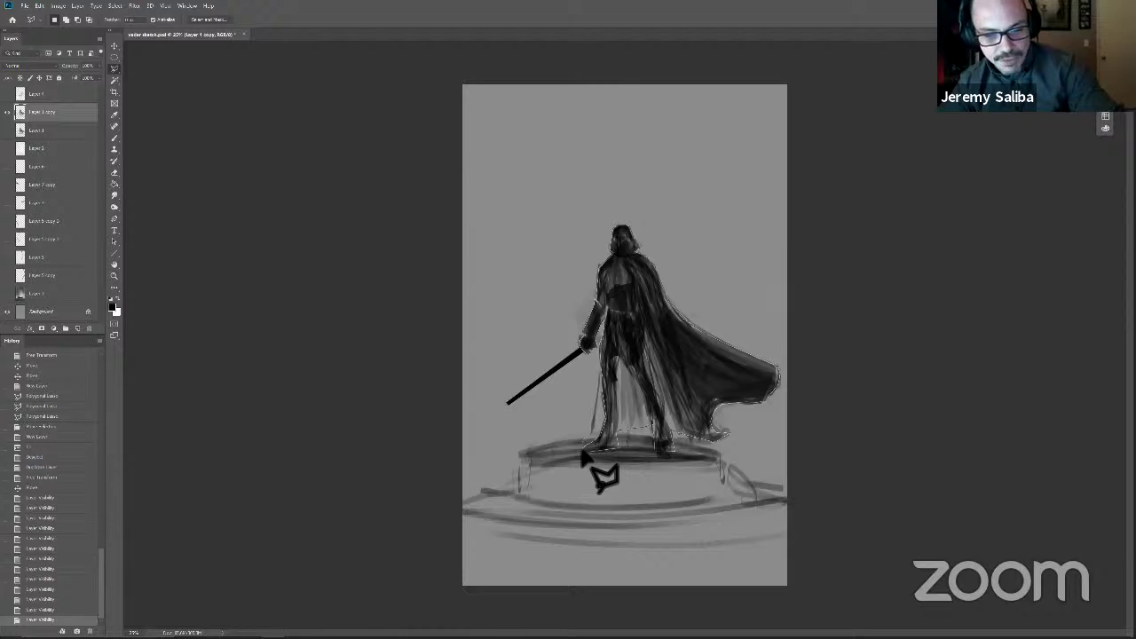
left_click(582, 444)
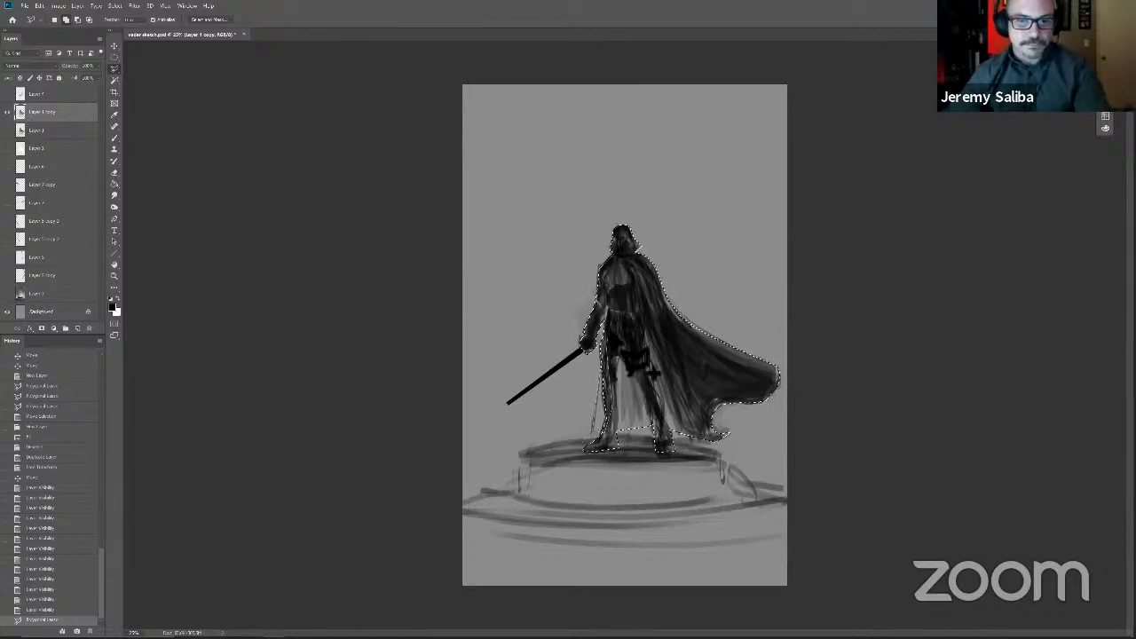
left_click(601, 349)
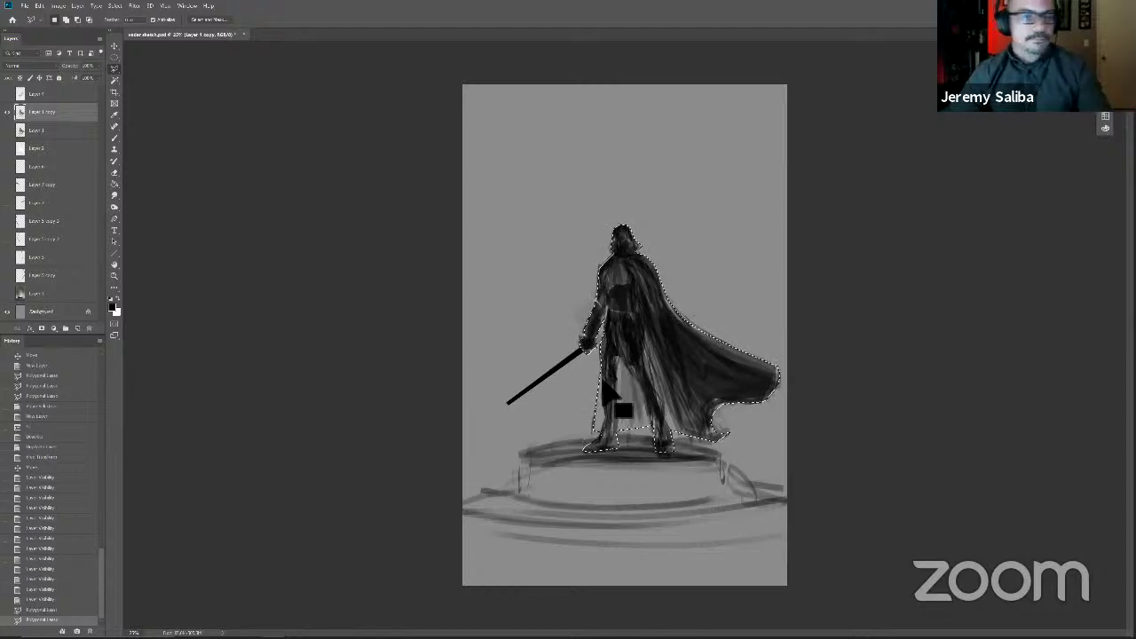
Step: Fill the figure selection with black on a new layer, deselect, and lower that layer's opacity to about 40%
left_click(88, 328)
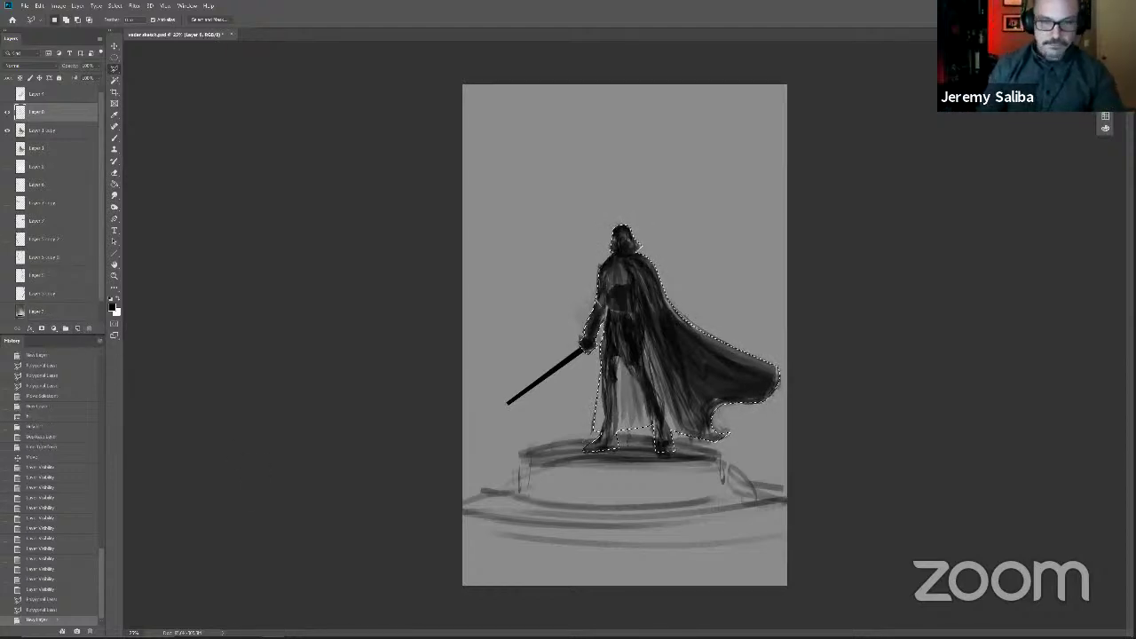
key("alt+BackSpace")
key("ctrl+d")
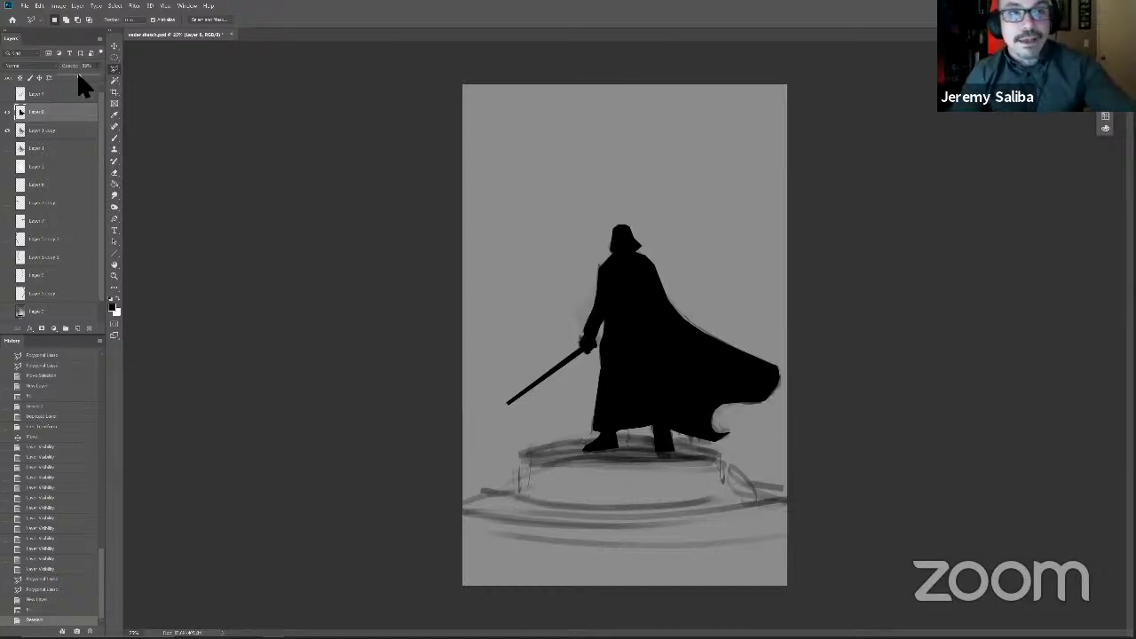
key("4")
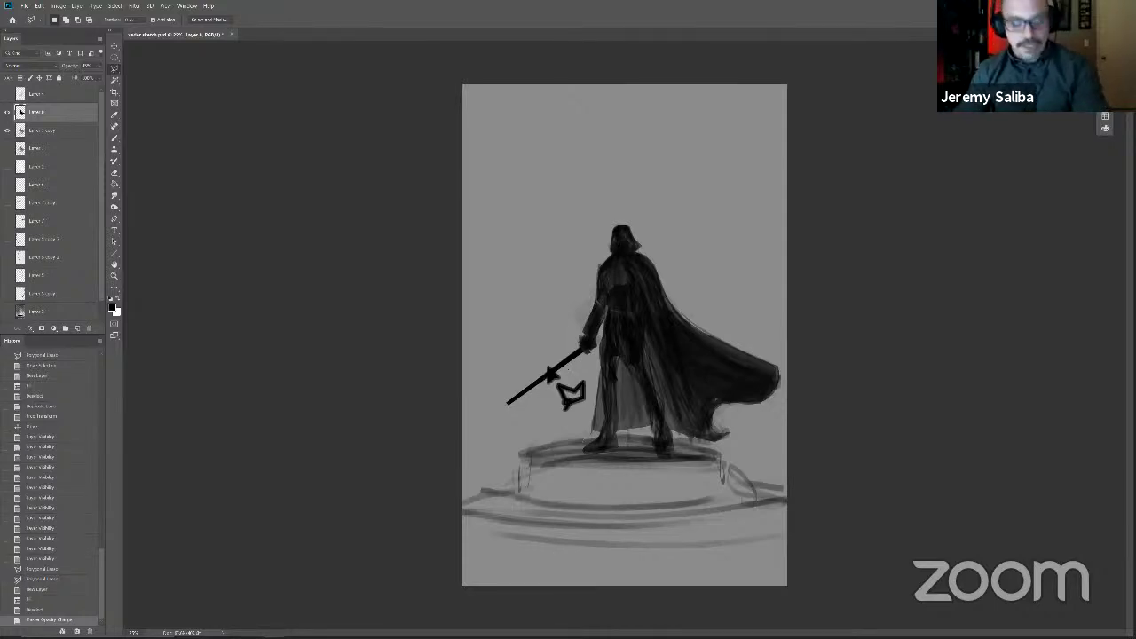
Step: Add another new layer and darken the cape and body with broad black brush strokes
key("b")
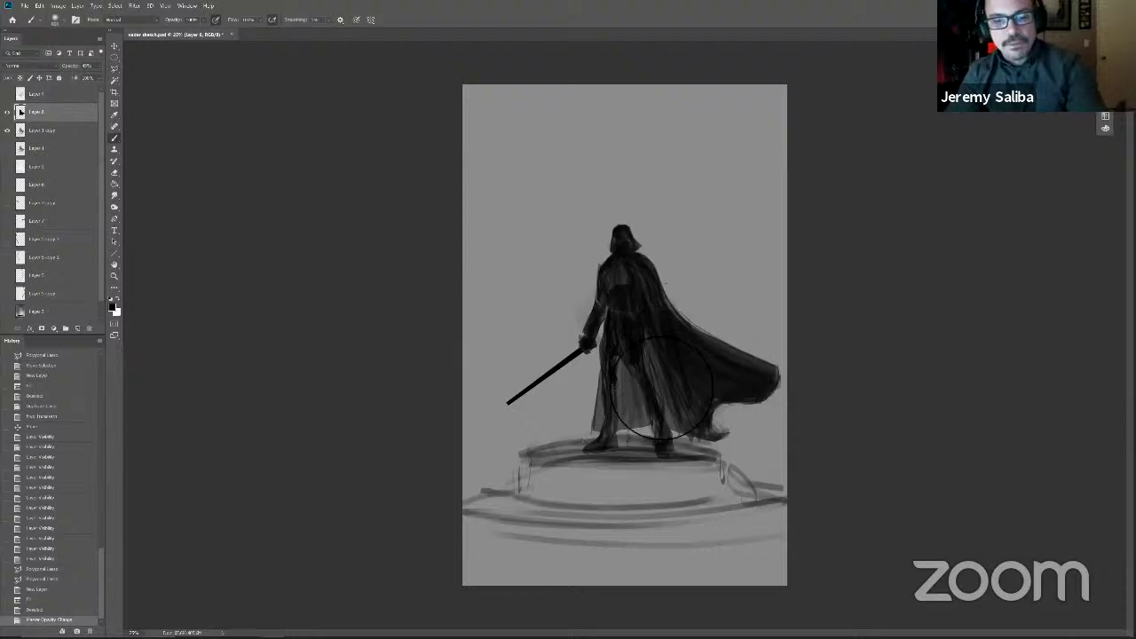
left_click(78, 328)
right_click(655, 275)
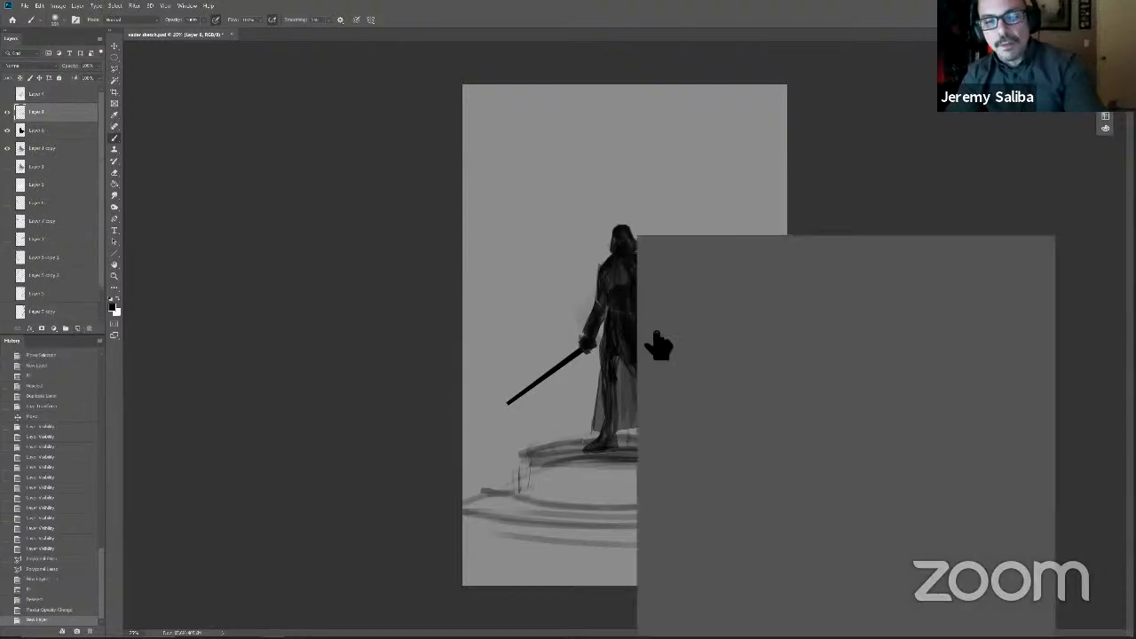
left_click(784, 334)
left_click(574, 349)
left_click_drag(659, 289, 699, 355)
mouse_move(677, 316)
left_mouse_down()
mouse_move(703, 429)
mouse_move(714, 431)
mouse_move(744, 372)
mouse_move(758, 377)
mouse_move(695, 328)
mouse_move(724, 410)
mouse_move(703, 422)
mouse_move(709, 436)
mouse_move(679, 412)
mouse_move(656, 360)
mouse_move(647, 444)
mouse_move(652, 408)
mouse_move(637, 401)
mouse_move(627, 448)
mouse_move(614, 417)
mouse_move(611, 438)
mouse_move(639, 426)
mouse_move(689, 440)
mouse_move(612, 435)
left_mouse_up()
left_click(634, 338)
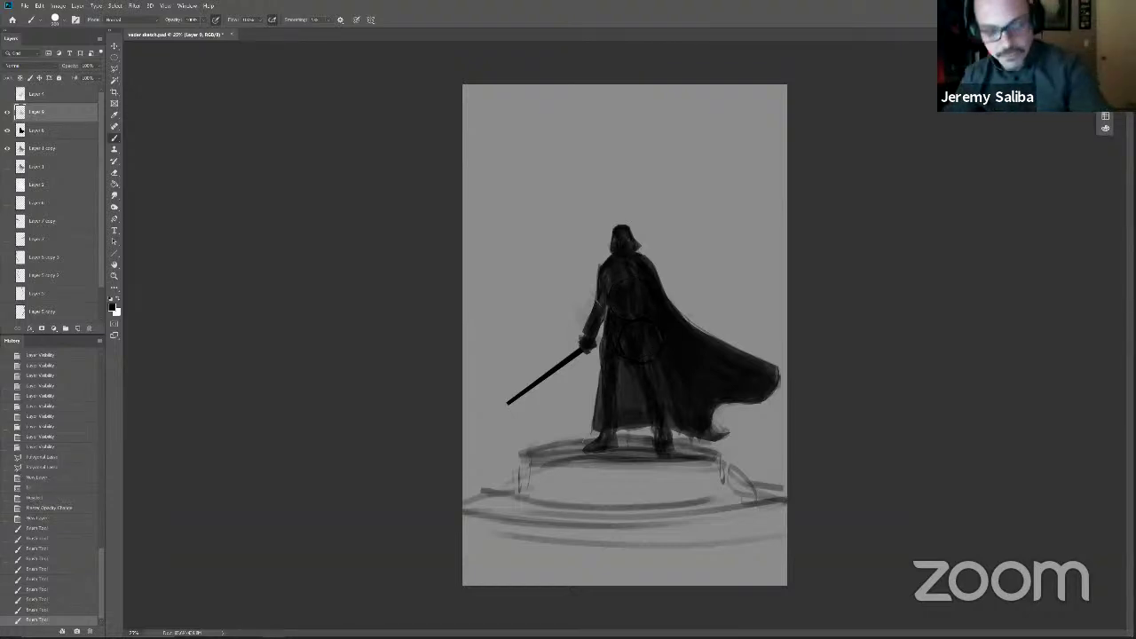
Step: Paint the figure's upper body and cape darker with a smaller black brush, undoing the stray stroke over the helmet
key("ctrl+plus")
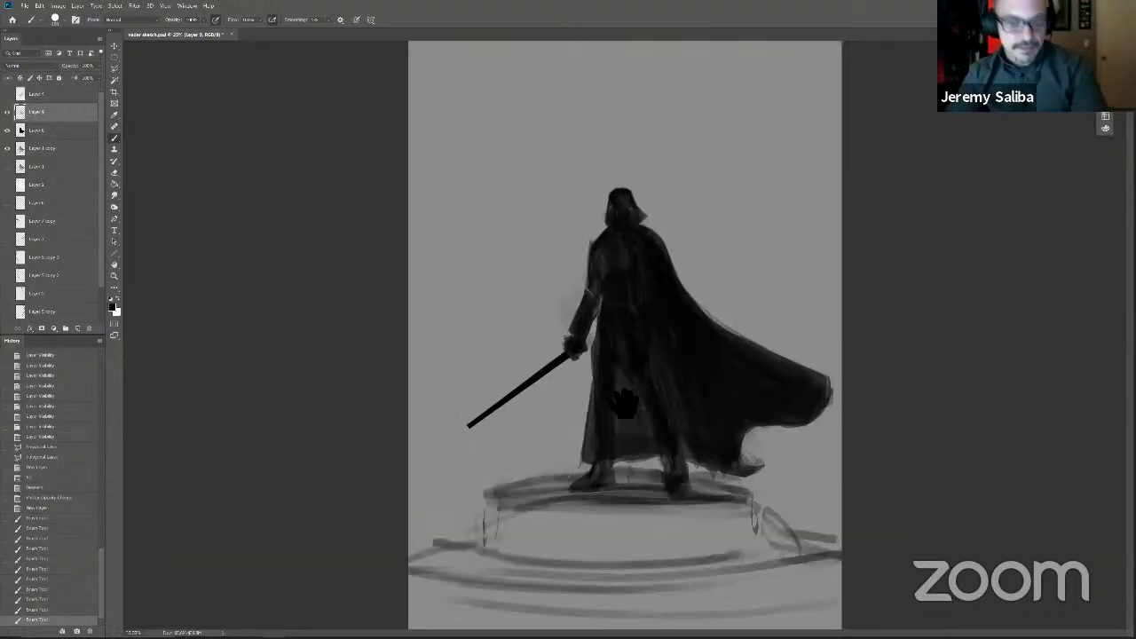
key("[")
key("[")
key("[")
key("[")
key("[")
left_click_drag(628, 306, 634, 318)
left_click_drag(630, 308, 635, 320)
left_click_drag(631, 312, 634, 320)
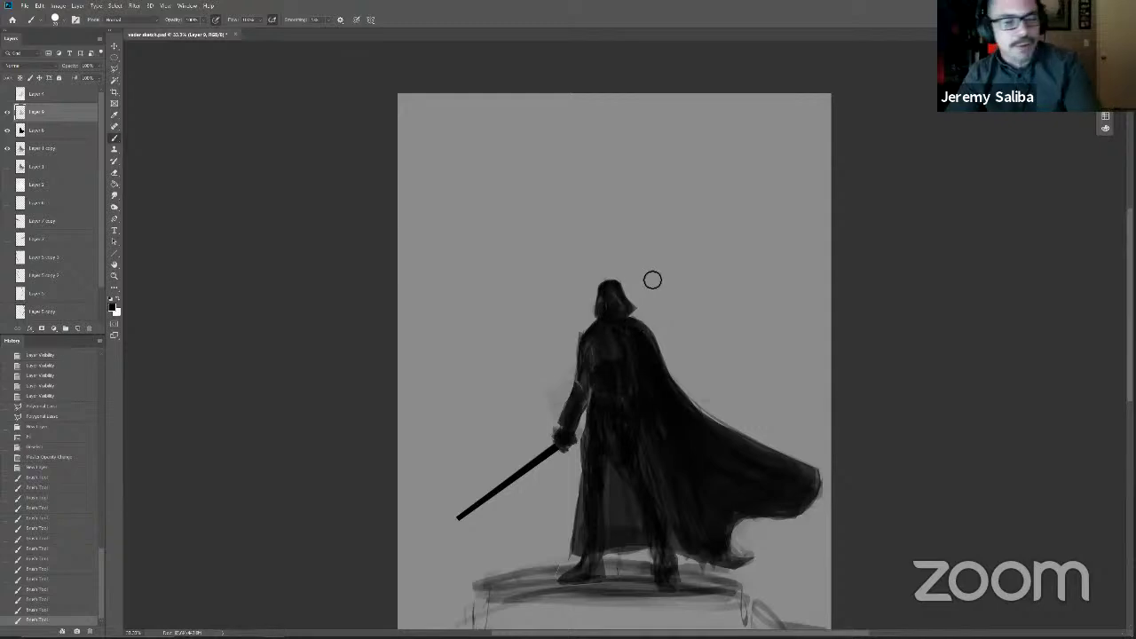
left_click(632, 310)
left_click(634, 306)
left_click(634, 312)
left_click(634, 309)
left_click(599, 303)
left_click(628, 312)
left_click(626, 314)
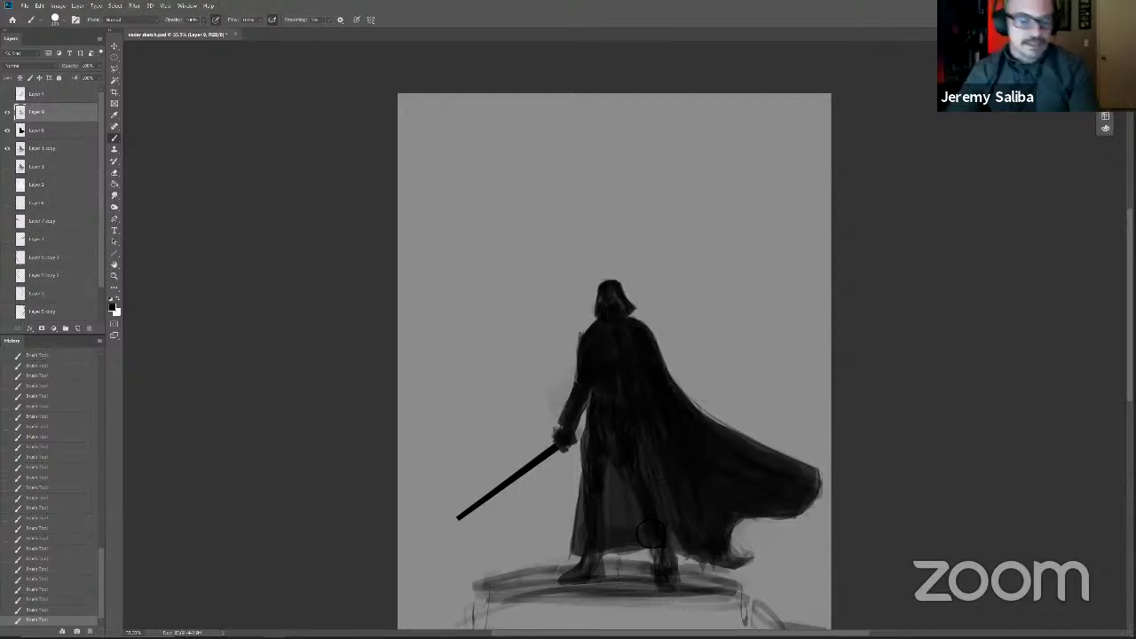
key("x")
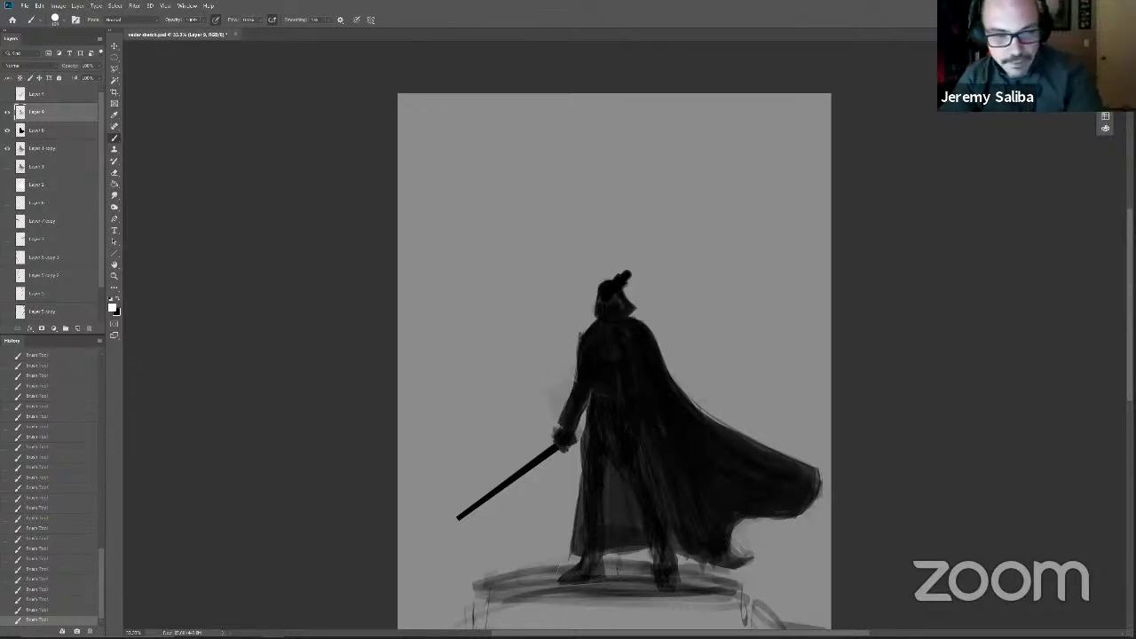
key("ctrl+z")
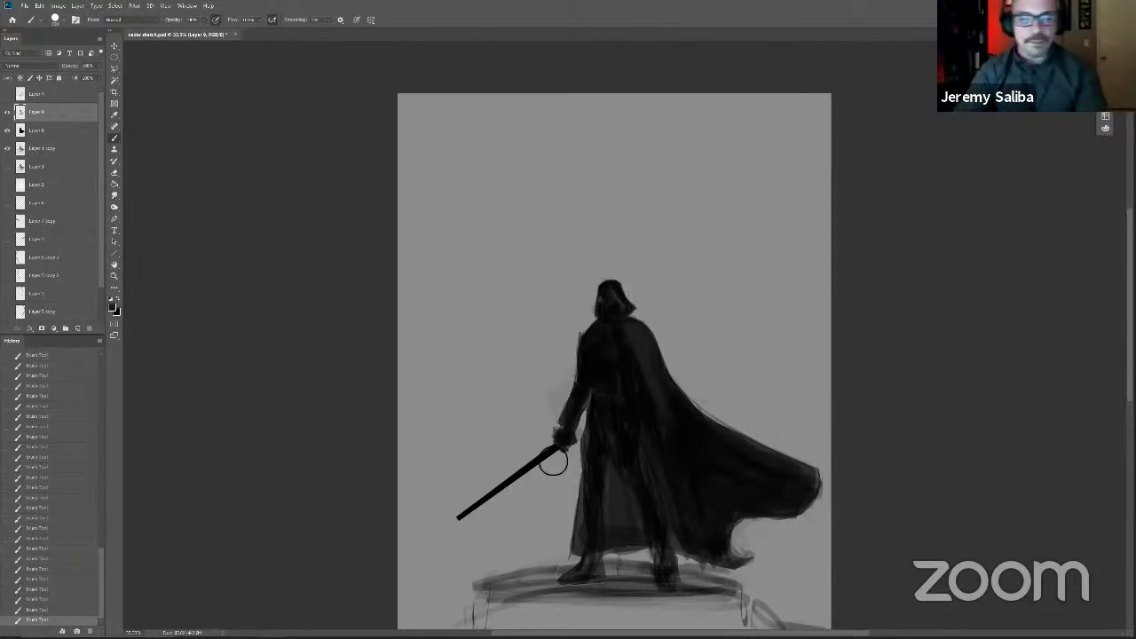
Step: Erase the stray sketch marks outside the sword-side shoulder on Layer 1 copy
key("e")
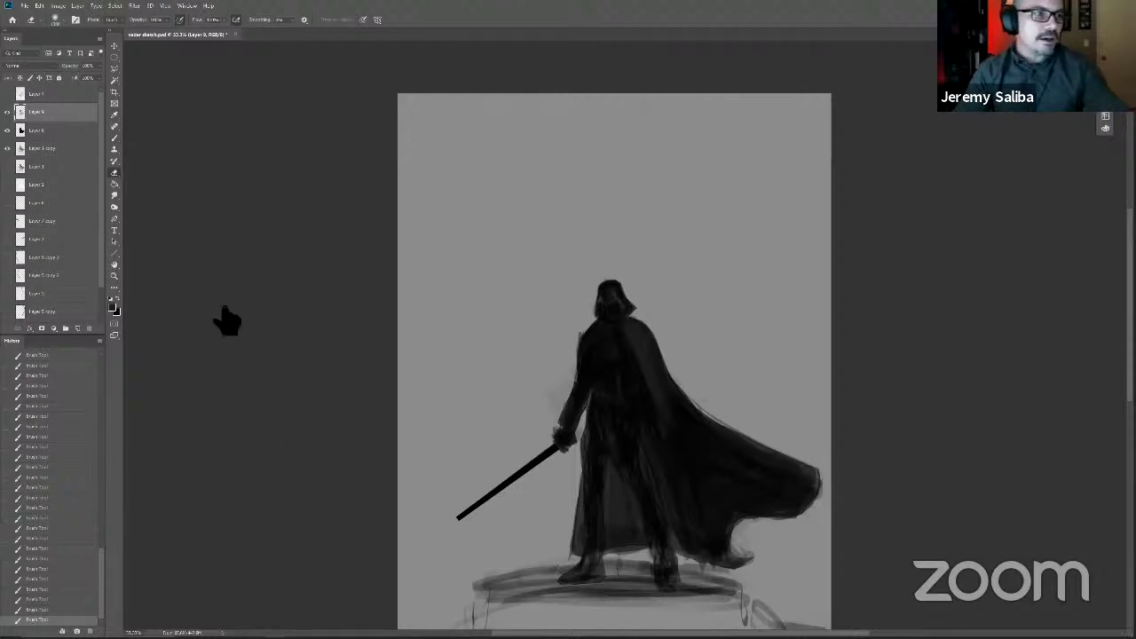
left_click(42, 147)
key("bracketleft")
key("bracketleft")
key("bracketleft")
left_click_drag(581, 336, 578, 345)
left_click_drag(580, 339, 570, 348)
Step: Touch up the neck and shoulder edge on the semi-transparent silhouette layer with the Brush and Eraser
key("b")
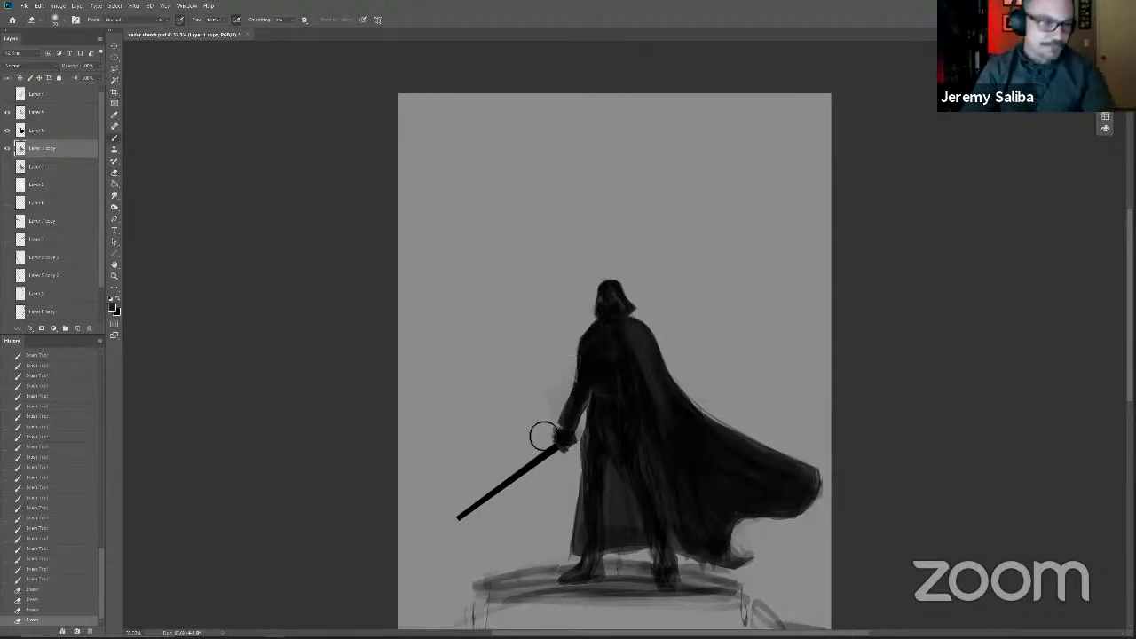
left_click(46, 133)
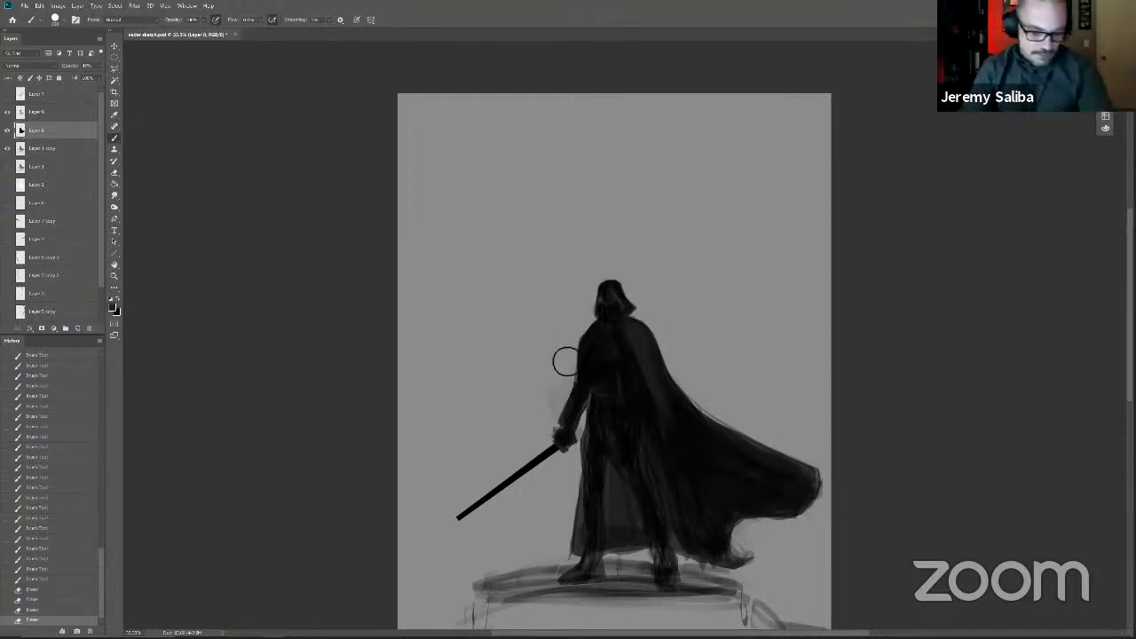
left_click_drag(592, 318, 592, 328)
key("e")
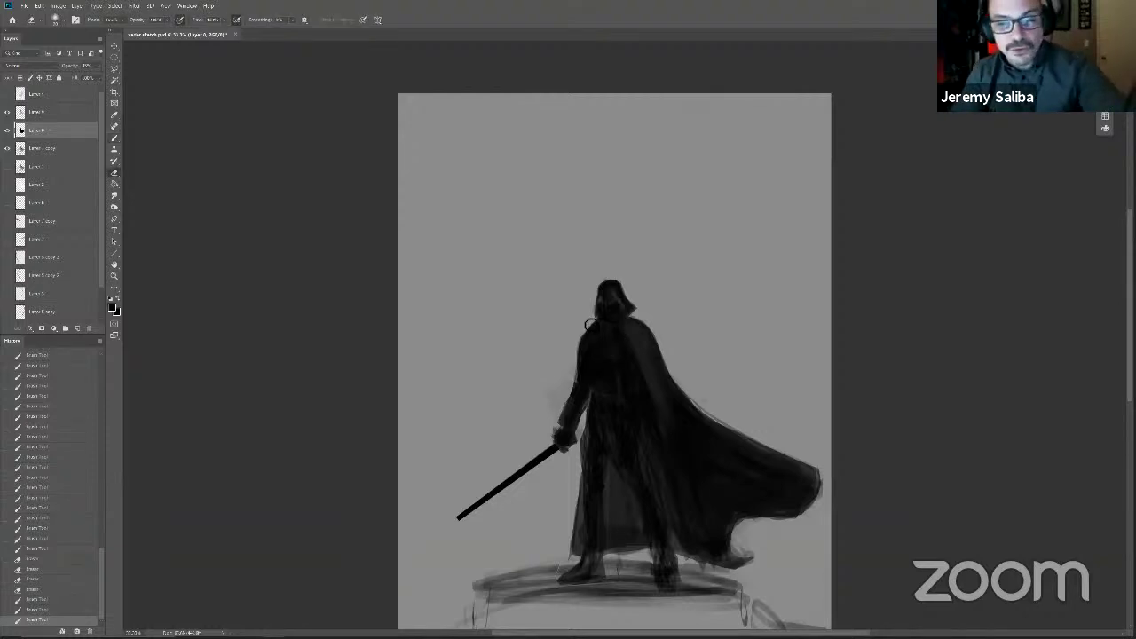
Step: Merge the painted layer and the silhouette layer down into Layer 1 copy
left_click(40, 117)
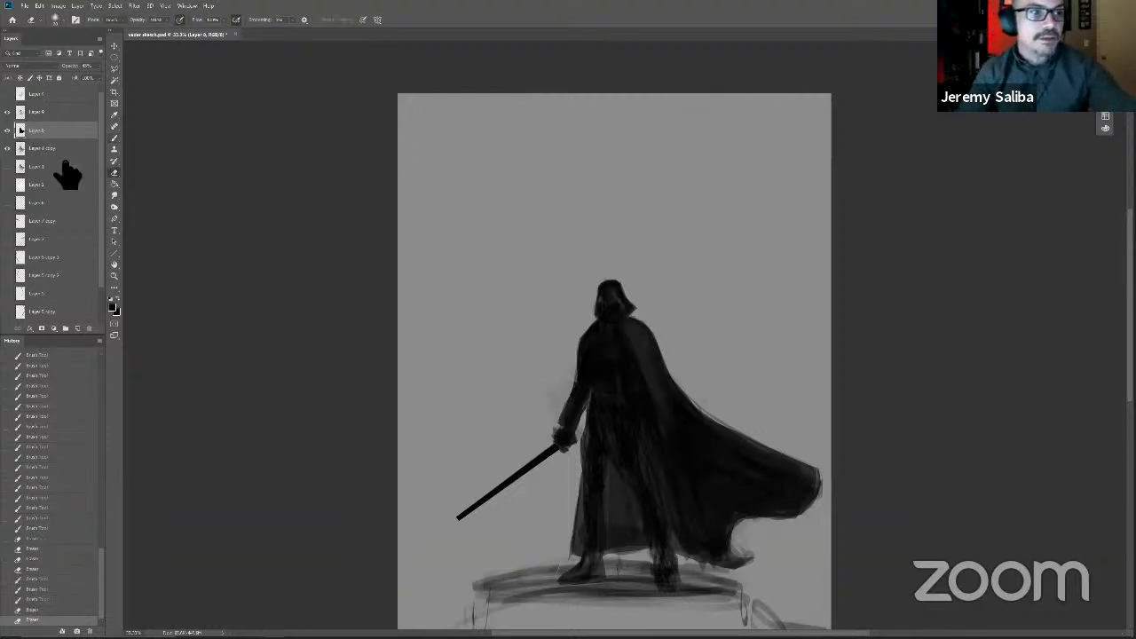
key("ctrl+e")
key("ctrl+e")
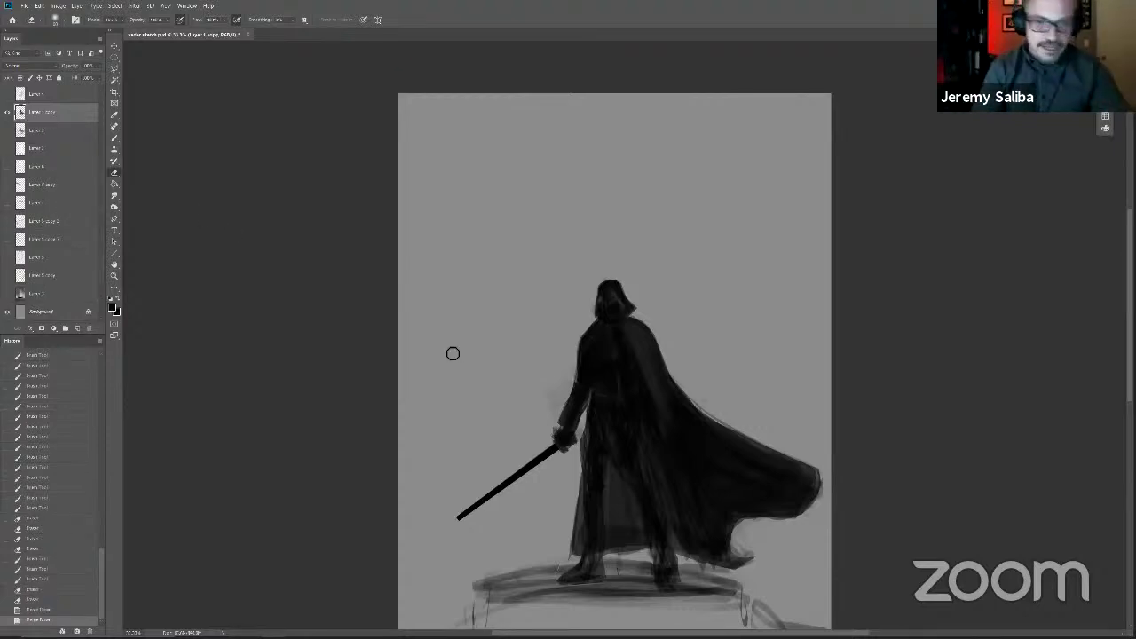
Step: Reshape the neck, shoulder and upper sword-arm contour on the merged layer by alternating black paint and erasing
left_click_drag(592, 328, 584, 330)
left_click(633, 317)
mouse_move(584, 331)
left_mouse_down()
mouse_move(640, 319)
mouse_move(591, 319)
mouse_move(633, 328)
mouse_move(582, 344)
left_mouse_up()
left_click(591, 320)
key("b")
left_click_drag(587, 335, 577, 355)
key("e")
left_click(576, 345)
left_click(577, 343)
left_click(578, 346)
left_click(565, 387)
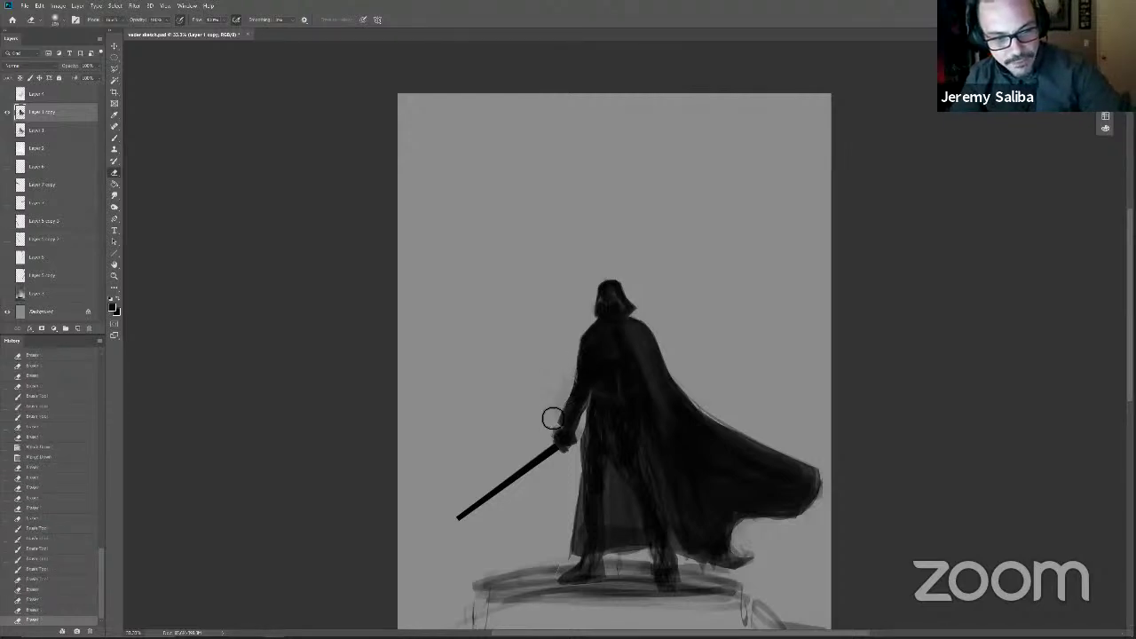
Step: Erase the smudges beside the sword arm to sharpen its outline from the shoulder to the wrist
left_click(562, 366)
right_click(566, 372)
left_click_drag(540, 363, 578, 363)
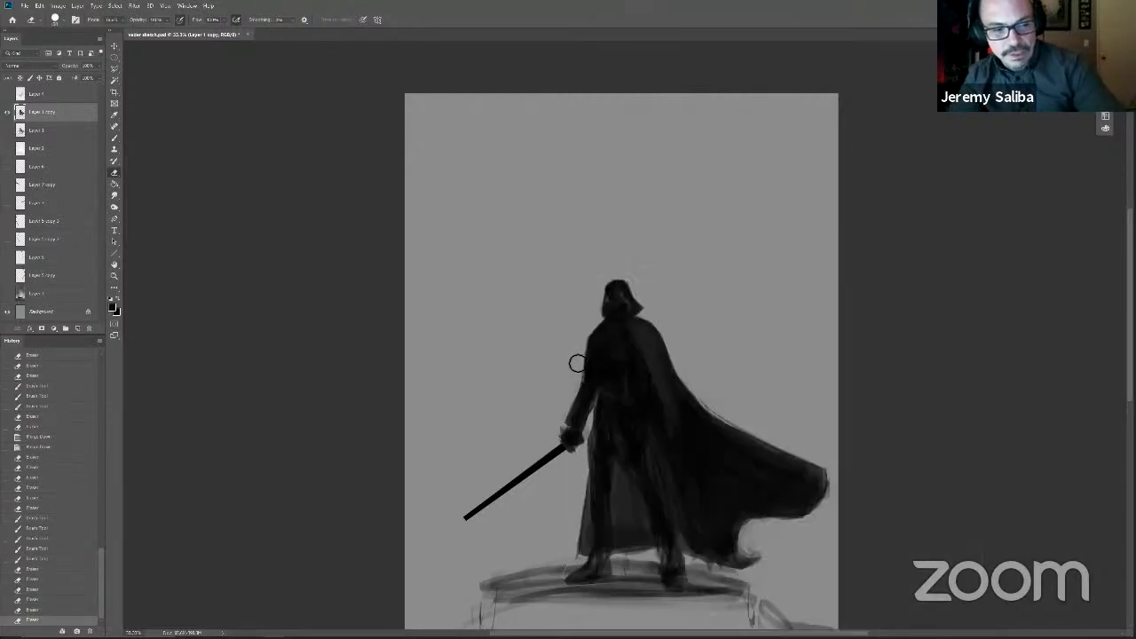
left_click(586, 369)
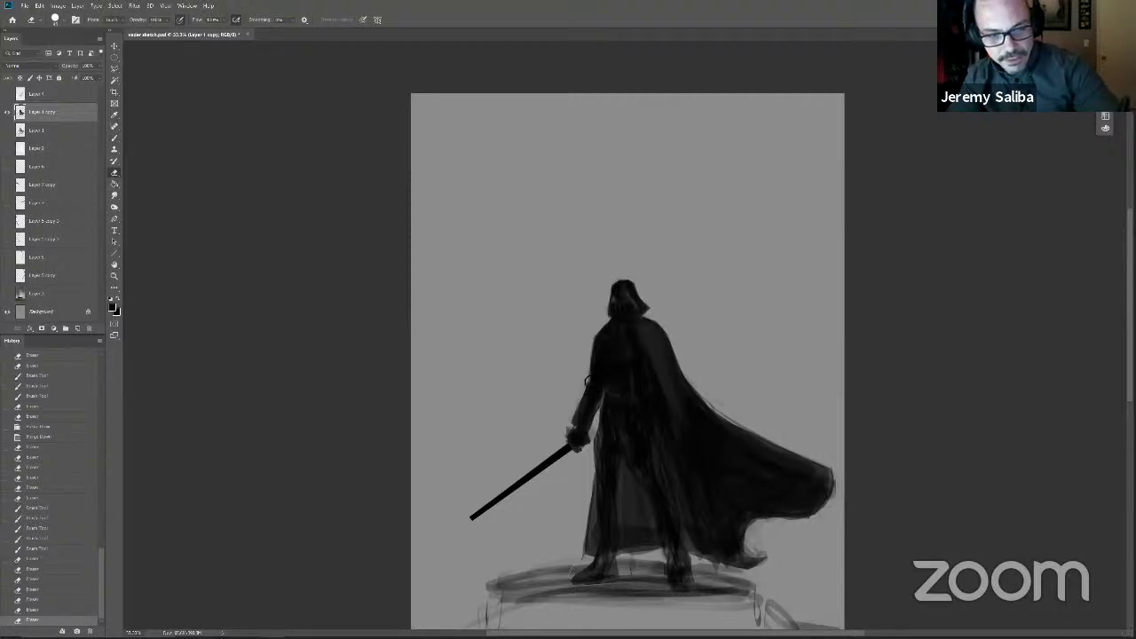
left_click_drag(563, 388, 558, 401)
left_click(583, 385)
left_click(586, 382)
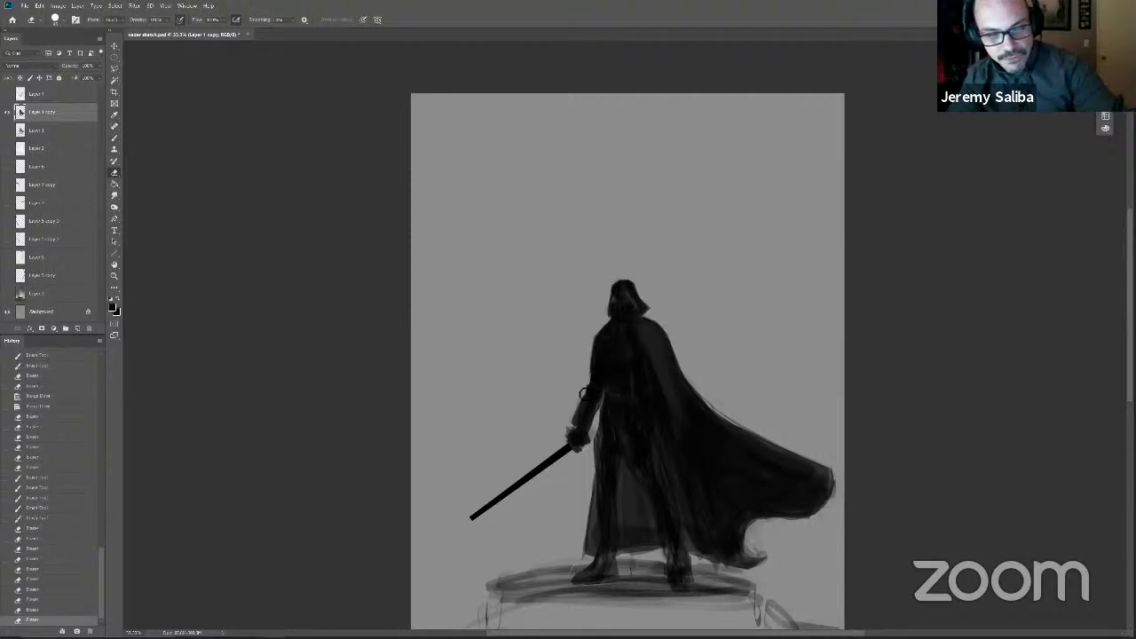
left_click(581, 401)
left_click(573, 421)
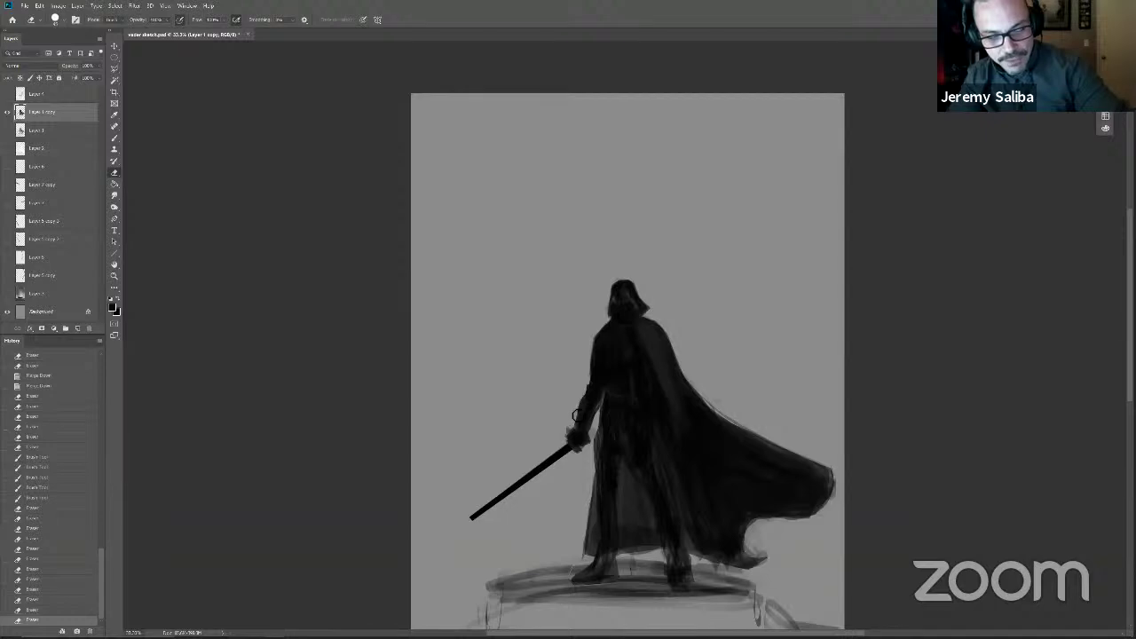
left_click(578, 410)
Step: Fill in the forearm holding the sword with short black brush strokes down toward the glove
key("b")
left_click(584, 411)
left_click(589, 415)
left_click(598, 421)
left_click(592, 419)
left_click(591, 417)
left_click(589, 415)
left_click(587, 417)
left_click(586, 413)
Step: Erase the rough edge around the glove gripping the sword and return to the Brush
key("e")
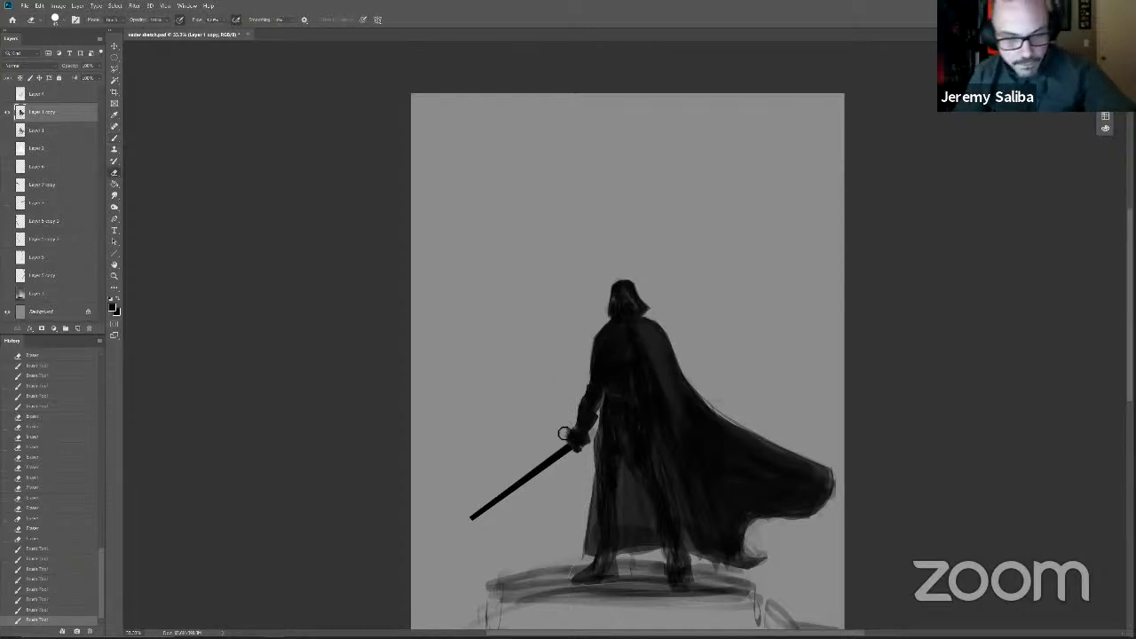
left_click(564, 438)
key("b")
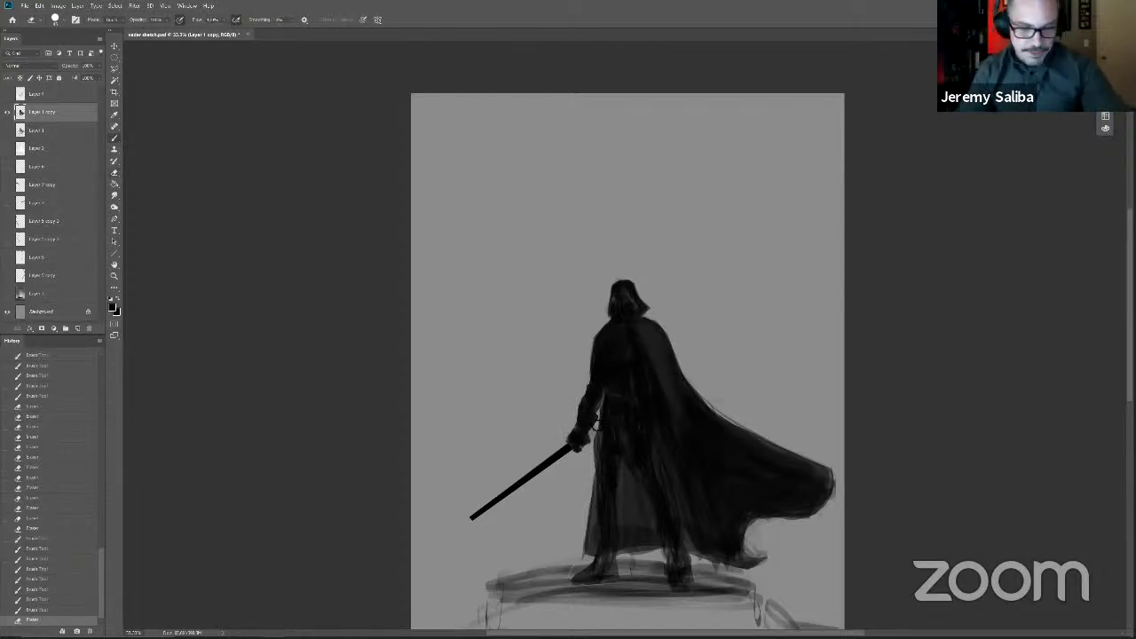
Step: Refine the sword glove by erasing its outer edge and painting its inner side solid black
key("e")
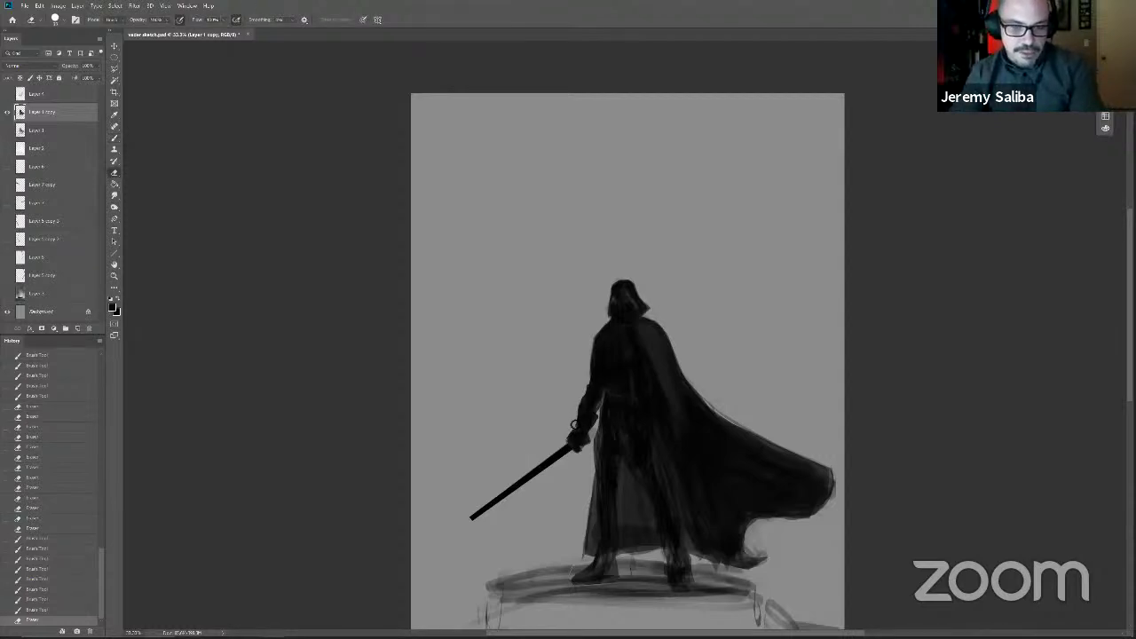
left_click(571, 433)
left_click(568, 439)
left_click(570, 440)
key("b")
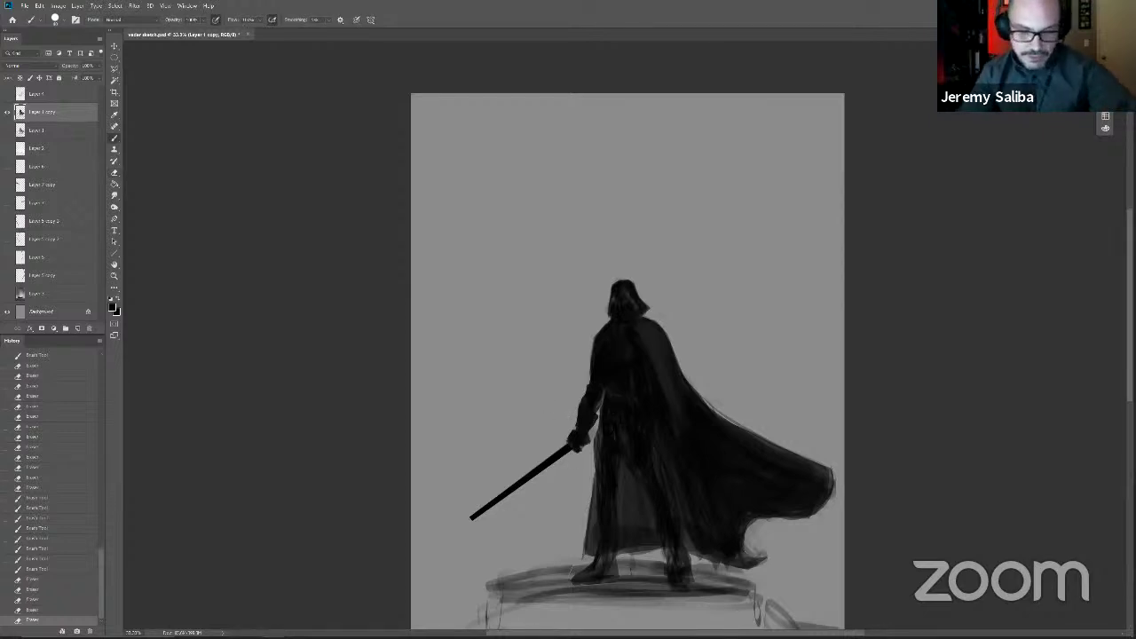
left_click(590, 436)
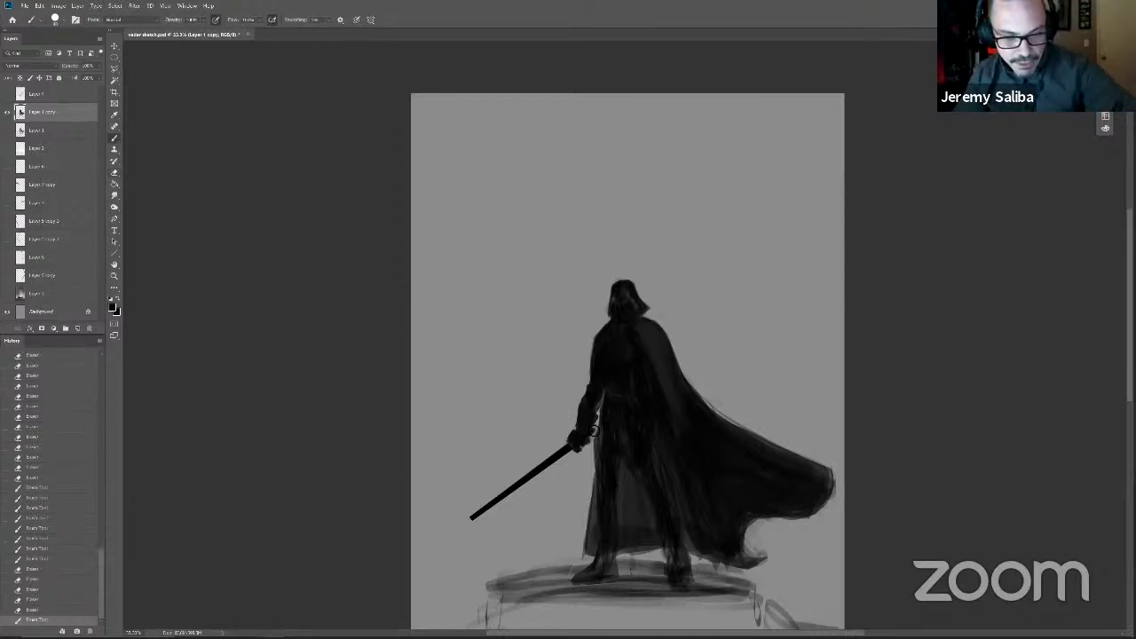
left_click(582, 440)
left_click(582, 440)
left_click(581, 439)
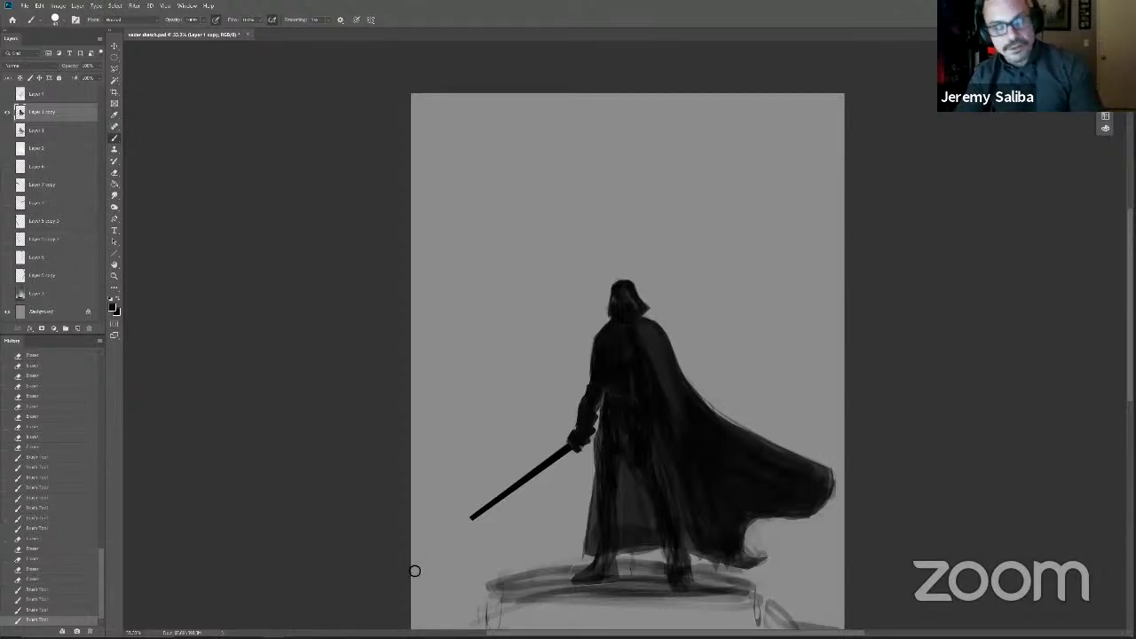
Step: Erase along both edges of the sword blade to make it thinner and straighter from hilt to tip
key("e")
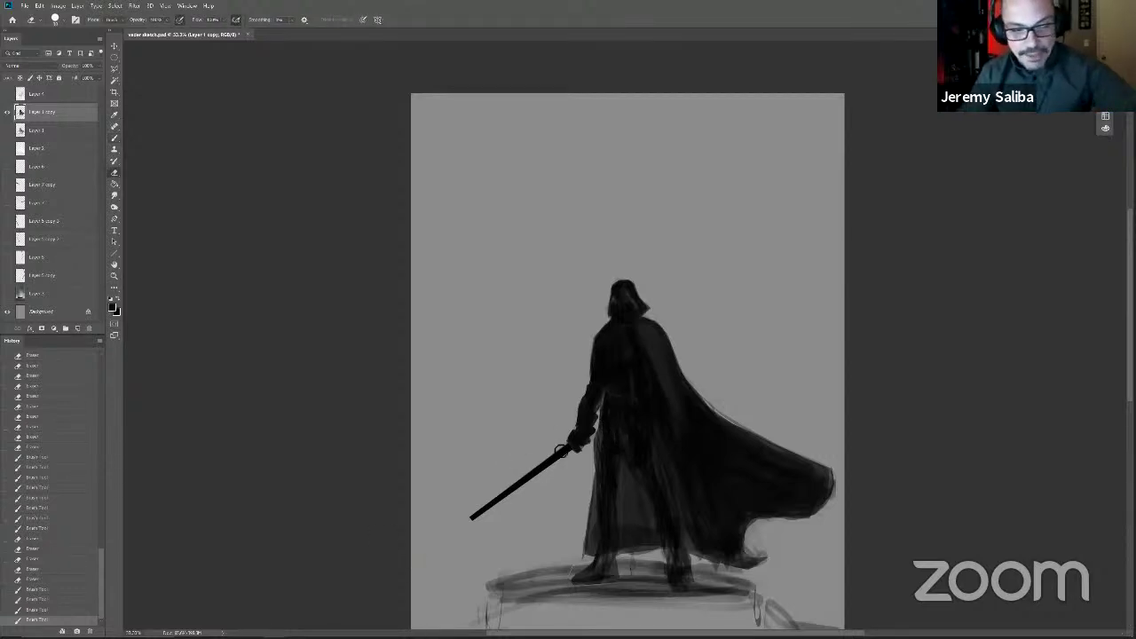
left_click_drag(559, 449, 490, 501)
mouse_move(536, 466)
left_mouse_down()
mouse_move(454, 527)
mouse_move(562, 450)
mouse_move(499, 504)
left_mouse_up()
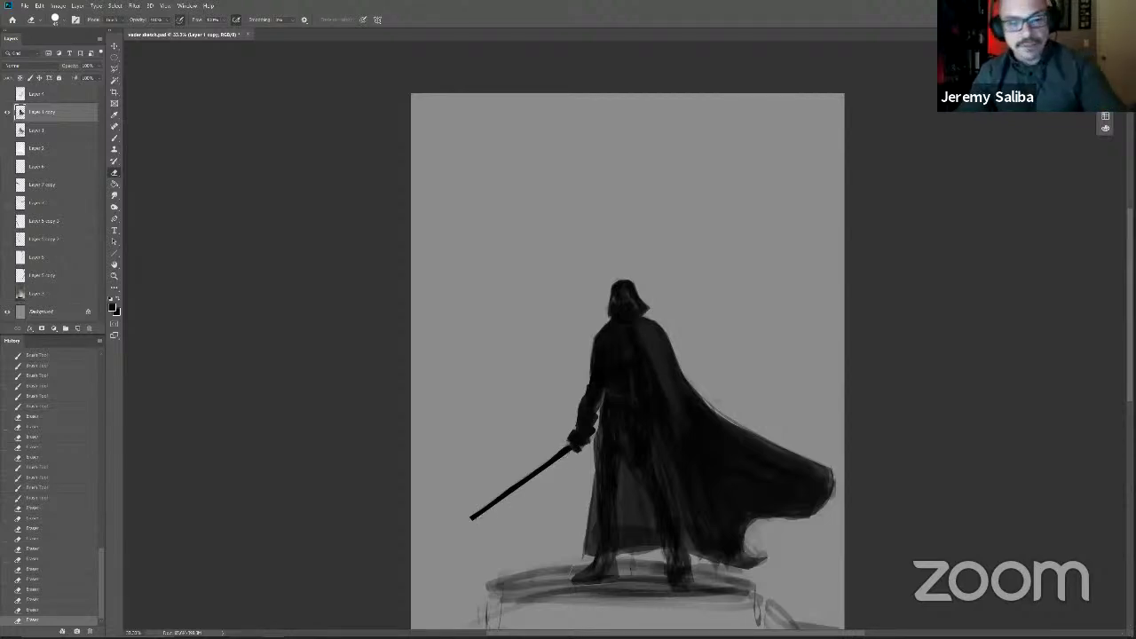
left_click_drag(566, 459, 500, 512)
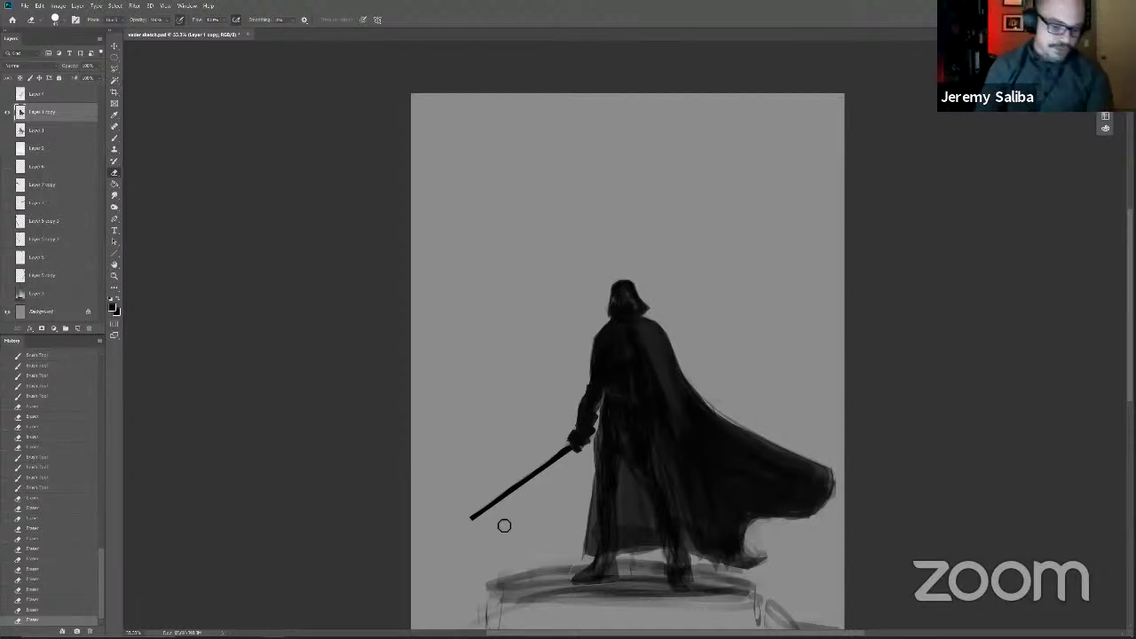
left_click_drag(550, 459, 509, 487)
left_click_drag(543, 463, 488, 501)
mouse_move(523, 475)
left_mouse_down()
mouse_move(461, 522)
mouse_move(507, 508)
left_mouse_up()
left_click_drag(507, 508, 473, 527)
mouse_move(562, 472)
left_mouse_down()
mouse_move(554, 478)
mouse_move(573, 457)
mouse_move(583, 464)
left_mouse_up()
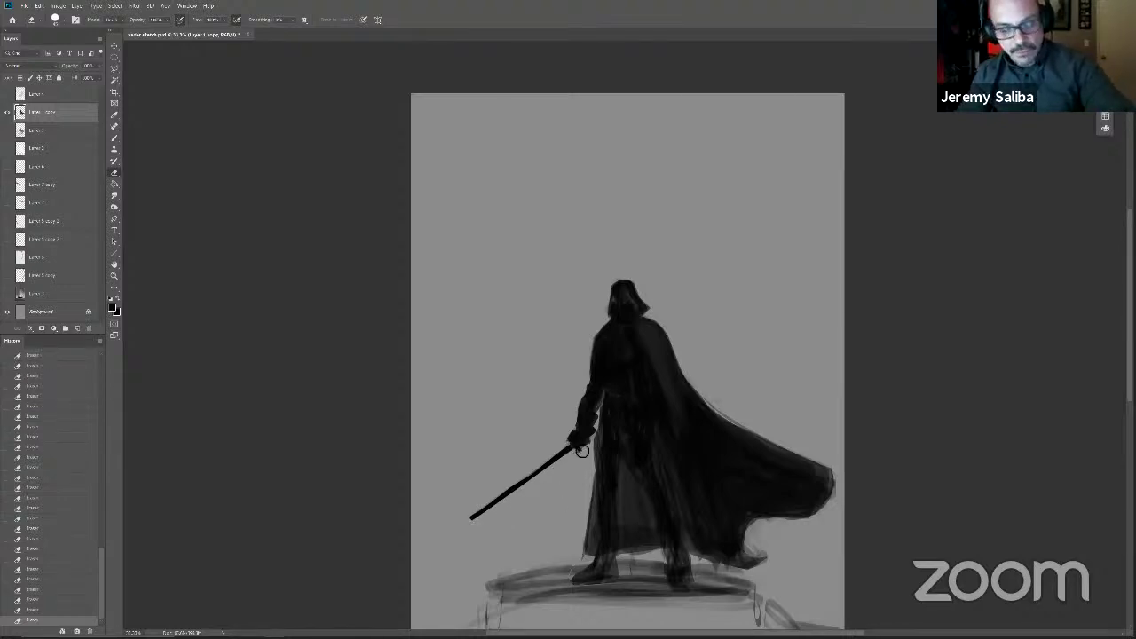
Step: Paint short black strokes at the bottom of the glove to rebuild its shape around the hilt
key("b")
left_click_drag(577, 448, 579, 449)
left_click_drag(579, 449, 582, 449)
left_click_drag(583, 449, 582, 448)
left_click_drag(582, 448, 582, 448)
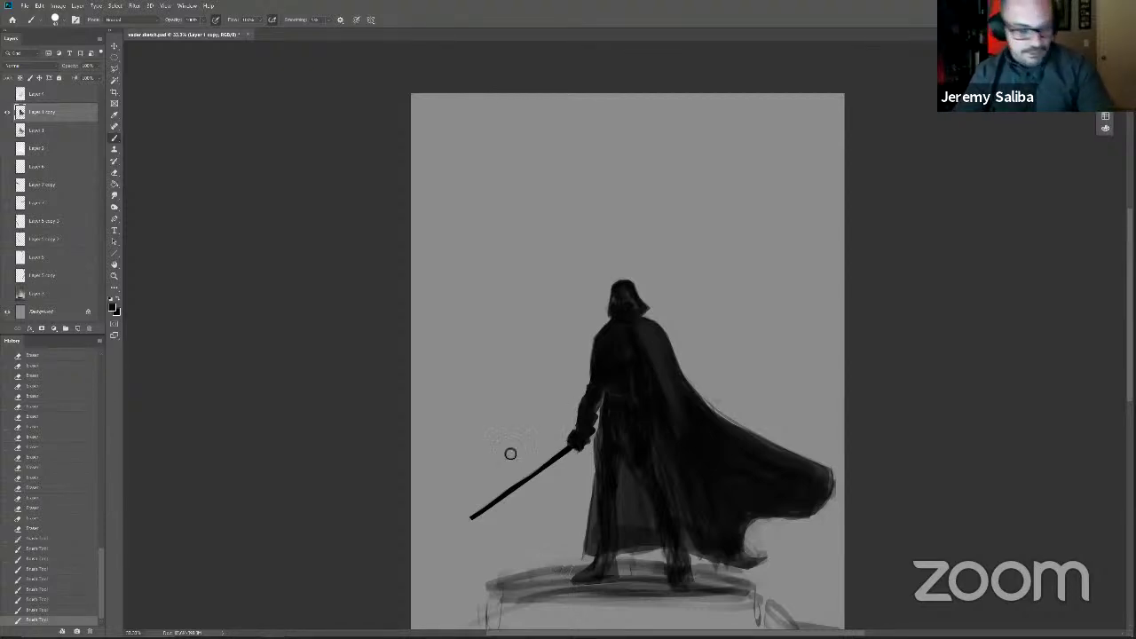
Step: Erase the remaining roughness along the blade just below the hilt and under the glove
key("e")
left_click(543, 462)
left_click(544, 463)
mouse_move(545, 462)
left_mouse_down()
mouse_move(448, 534)
mouse_move(512, 485)
mouse_move(577, 473)
left_mouse_up()
Step: Fill the hips and upper thighs with solid black brush strokes
key("b")
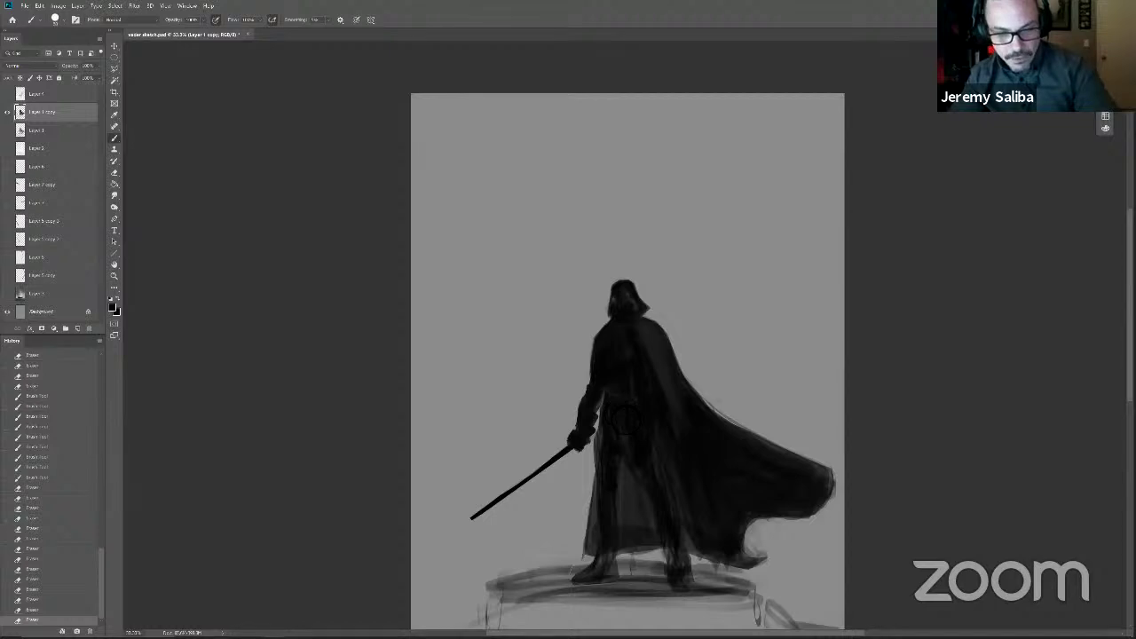
left_click_drag(638, 447, 662, 463)
left_click_drag(655, 443, 656, 463)
left_click_drag(636, 456, 632, 469)
left_click_drag(630, 458, 632, 472)
Step: Paint the cape-side lower leg and boot solid black with a smaller brush, and darken the sword-side thigh
left_click_drag(666, 539, 671, 550)
key("bracketleft")
key("bracketleft")
left_click_drag(672, 506, 679, 576)
mouse_move(661, 536)
left_mouse_down()
mouse_move(680, 588)
mouse_move(685, 573)
left_mouse_up()
left_click_drag(678, 544, 670, 561)
left_click_drag(679, 570, 692, 587)
left_click_drag(685, 577, 694, 591)
left_click_drag(687, 582, 690, 594)
mouse_move(621, 475)
left_mouse_down()
mouse_move(619, 499)
mouse_move(604, 405)
mouse_move(610, 483)
left_mouse_up()
left_click_drag(600, 406, 602, 465)
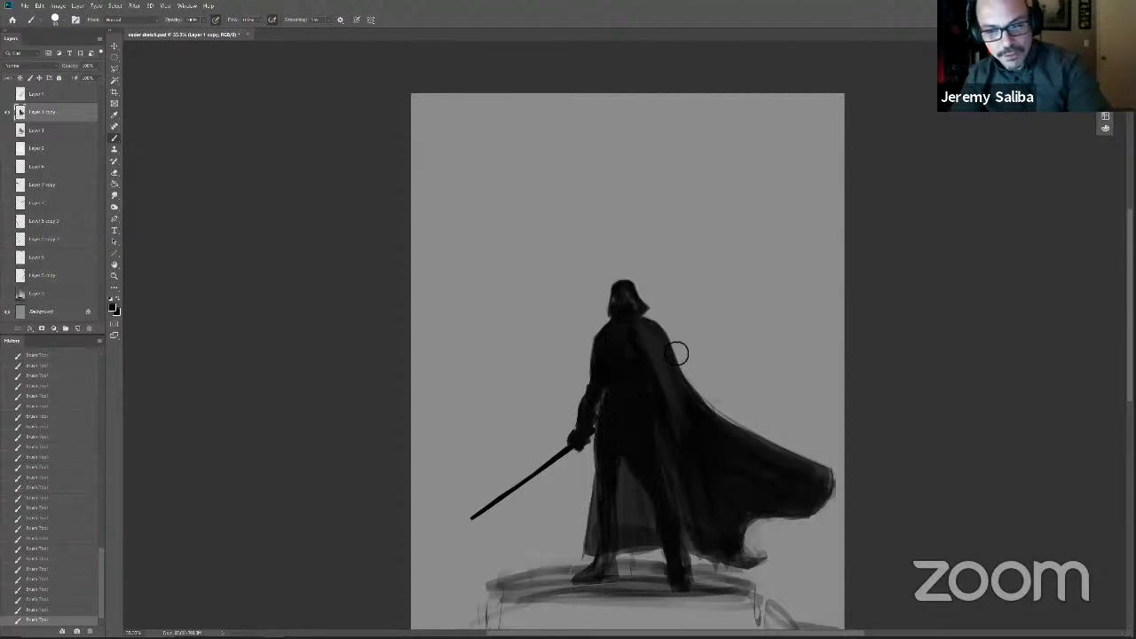
Step: Paint a broader, more angular cape shoulder down its outer edge and touch up the sword-side shoulder in black
key("e")
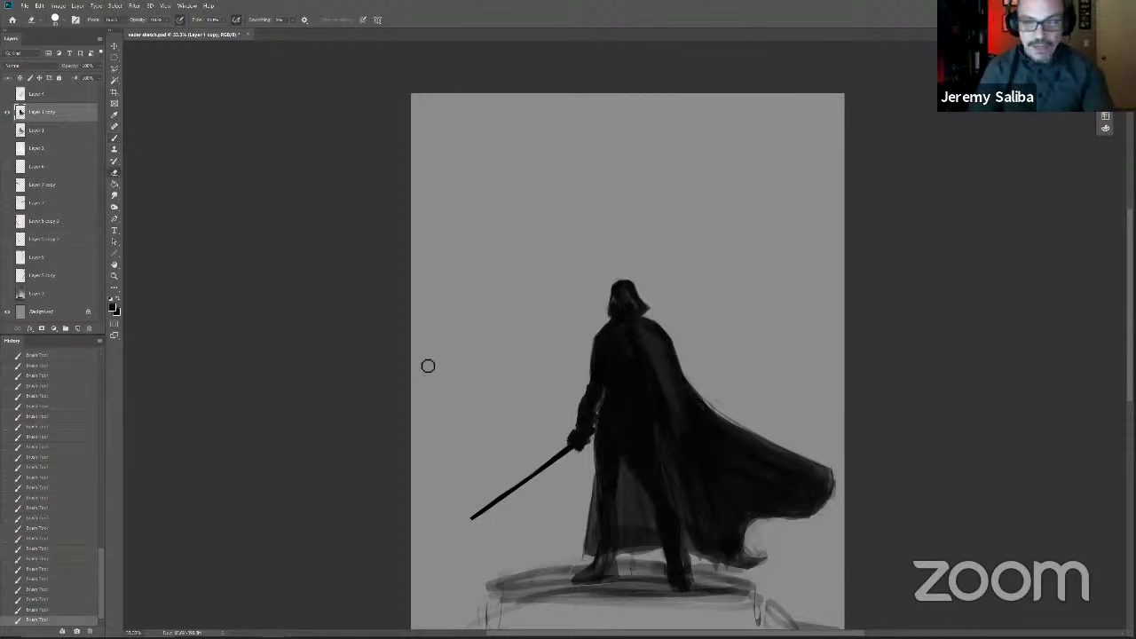
key("b")
left_click_drag(650, 326, 676, 342)
left_click_drag(671, 339, 684, 363)
left_click_drag(674, 346, 684, 363)
left_click_drag(671, 340, 689, 391)
left_click(609, 334)
left_click(609, 333)
Step: Darken the cape folds from beside the leg out to the flowing tail with a larger brush
key("]")
left_click_drag(667, 467, 676, 487)
left_click_drag(671, 435, 679, 463)
left_click_drag(677, 410, 687, 433)
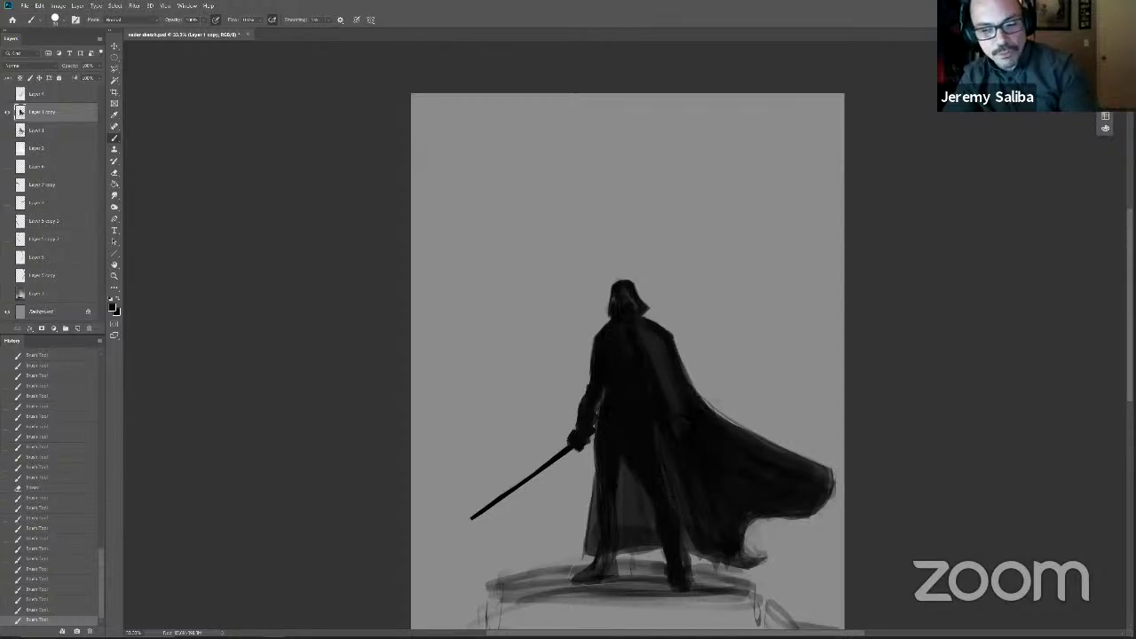
left_click_drag(683, 359, 687, 376)
left_click_drag(745, 440, 717, 412)
mouse_move(792, 460)
left_mouse_down()
mouse_move(768, 430)
mouse_move(732, 429)
mouse_move(705, 404)
mouse_move(836, 506)
mouse_move(828, 486)
mouse_move(817, 514)
mouse_move(754, 479)
mouse_move(760, 518)
mouse_move(754, 554)
left_mouse_up()
Step: Erase the stray marks around the upper, lower and end edges of the flowing cape with an enlarged eraser
key("e")
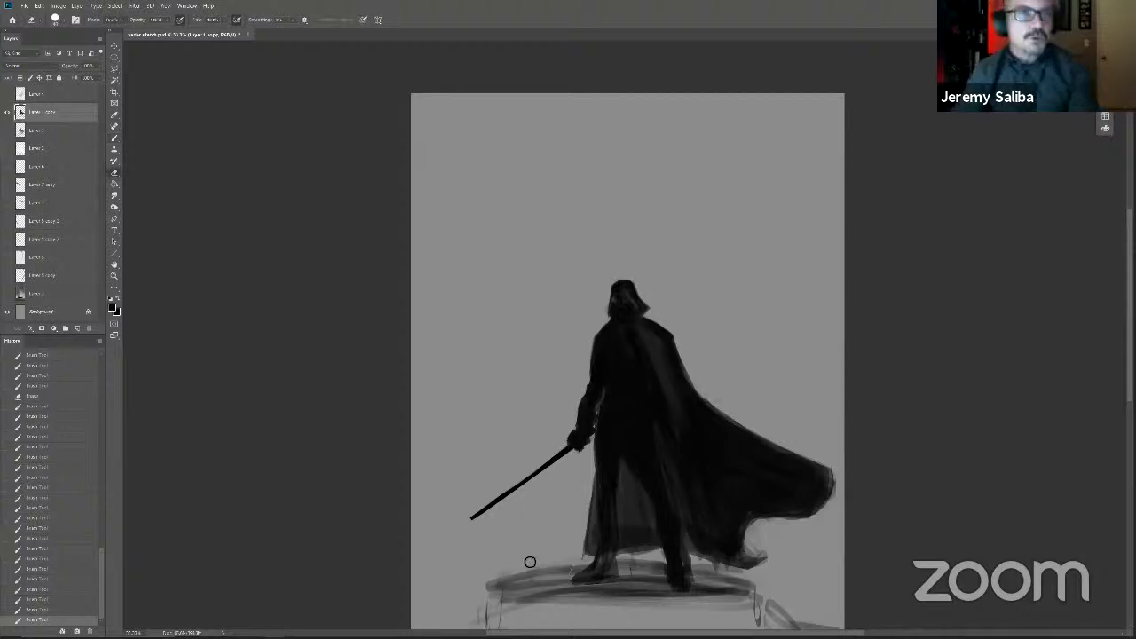
key("]")
key("]")
mouse_move(719, 566)
left_mouse_down()
mouse_move(705, 563)
mouse_move(847, 497)
mouse_move(843, 476)
mouse_move(842, 524)
mouse_move(802, 540)
mouse_move(844, 481)
mouse_move(834, 446)
mouse_move(824, 452)
left_mouse_up()
key("bracketright")
key("bracketright")
key("bracketright")
mouse_move(707, 370)
left_mouse_down()
mouse_move(710, 395)
mouse_move(843, 487)
left_mouse_up()
key("bracketright")
key("bracketright")
key("bracketright")
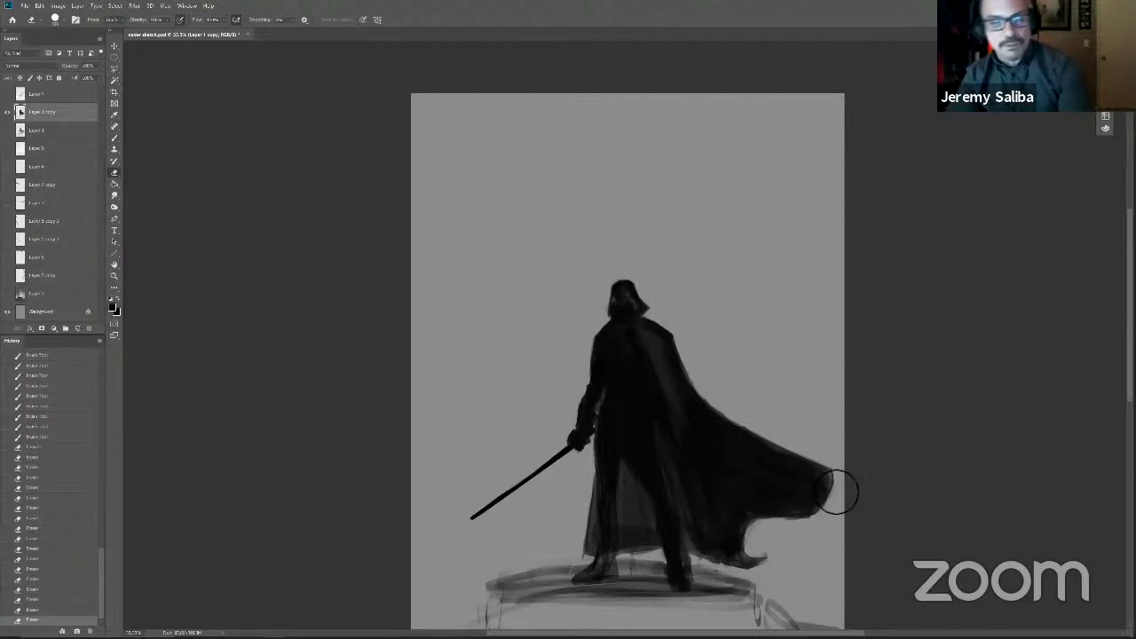
Step: Fill the upper chest beside the sword-side shoulder with short black strokes
key("b")
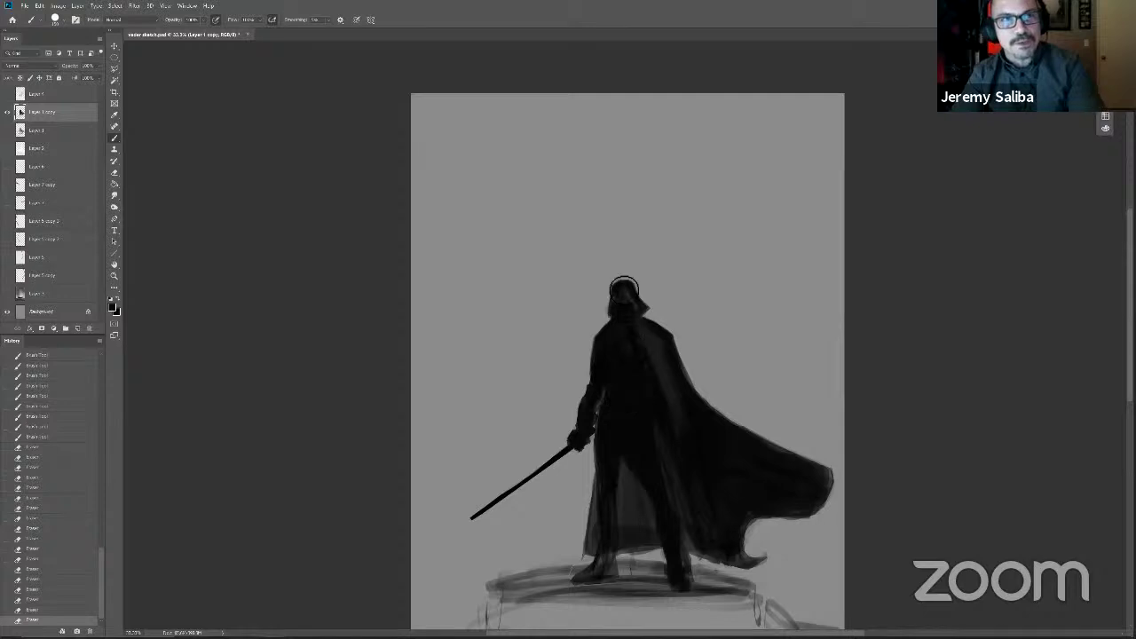
left_click_drag(607, 348, 610, 353)
left_click_drag(608, 348, 609, 355)
left_click_drag(607, 349, 601, 355)
Step: Erase the edge between the helmet and the sword-side shoulder with a smaller eraser
key("e")
key("bracketleft")
key("bracketleft")
key("bracketleft")
key("bracketleft")
key("bracketleft")
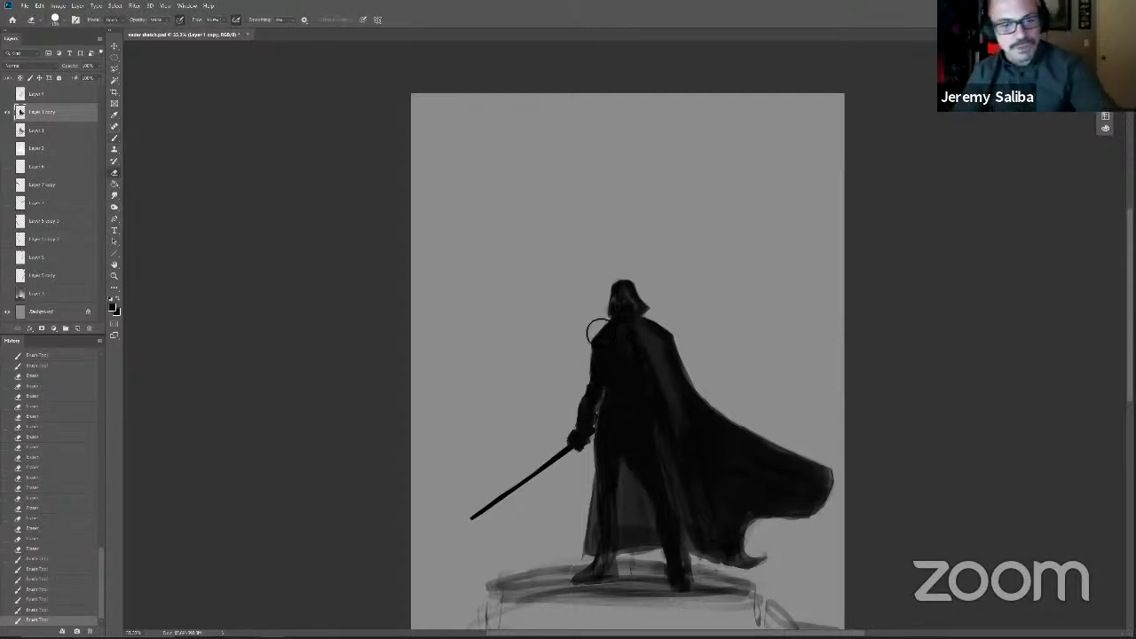
left_click_drag(608, 306, 609, 325)
Step: Paint small black strokes where the neck meets the shoulder below the helmet
key("b")
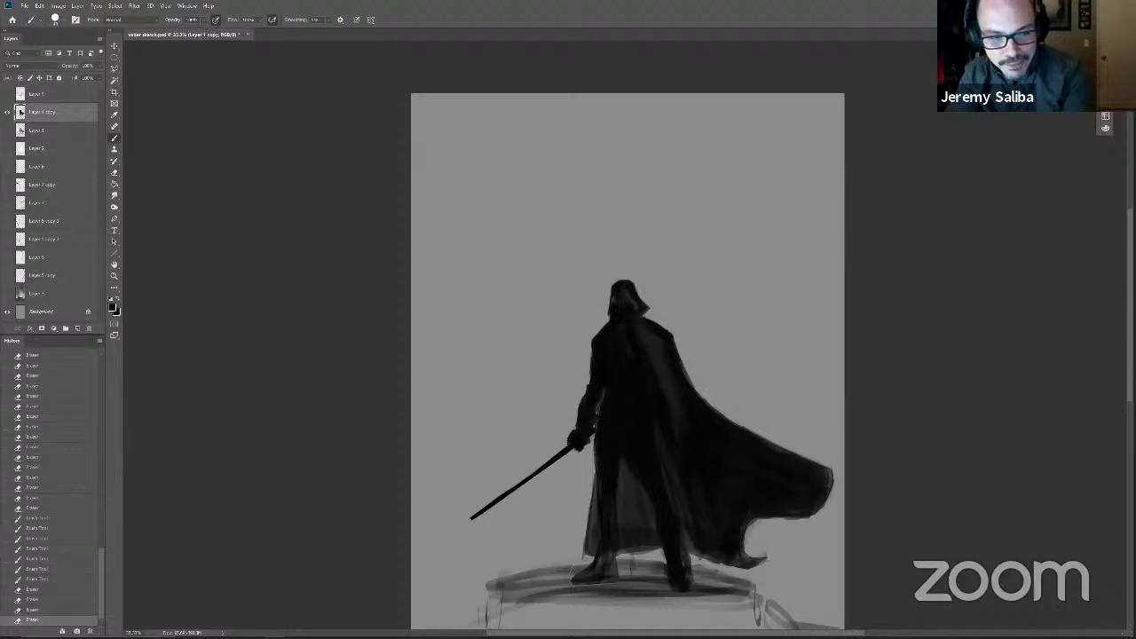
left_click_drag(608, 317, 610, 321)
left_click_drag(610, 314, 612, 319)
left_click_drag(610, 316, 614, 321)
Step: Erase along the outer edge of the upper sword arm down to the elbow with a smaller eraser
key("bracketleft")
key("bracketleft")
key("e")
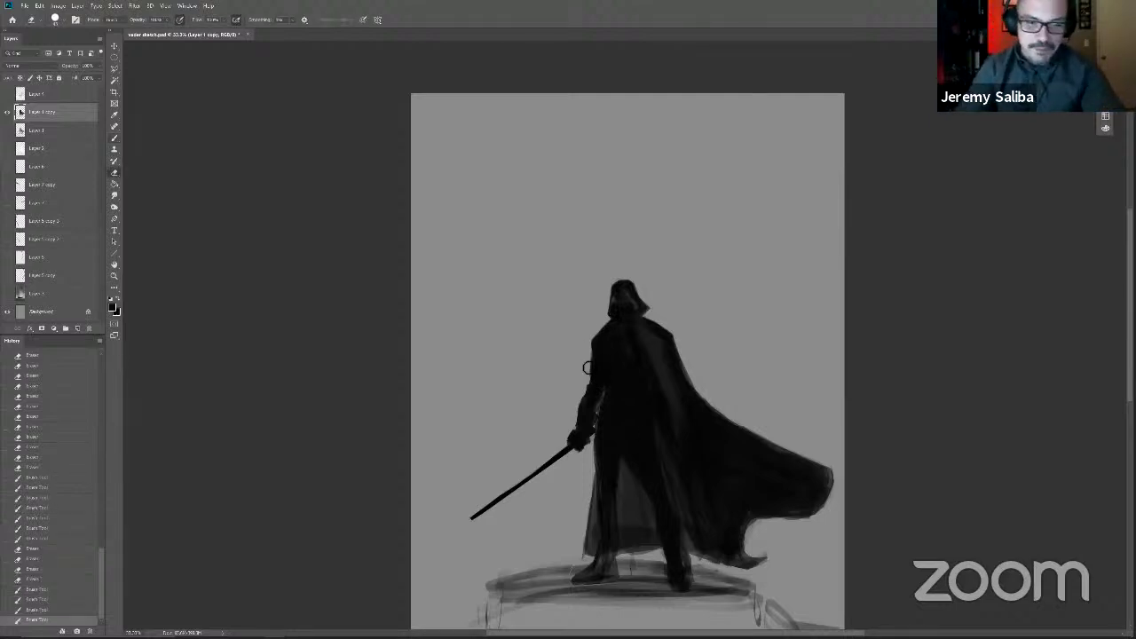
left_click_drag(589, 358, 587, 375)
key("b")
key("e")
left_click_drag(585, 392, 583, 393)
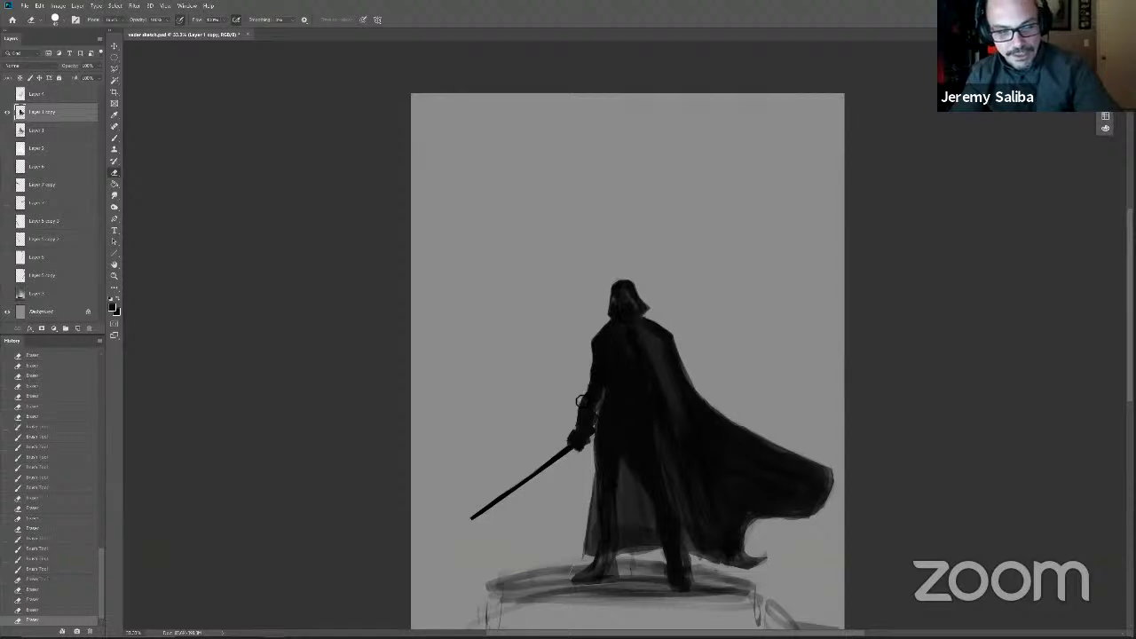
Step: Trim the outer edge of the forearm and glove with small eraser dabs
left_click(578, 404)
left_click(578, 405)
left_click(576, 407)
left_click(575, 406)
left_click(573, 426)
left_click(562, 458)
Step: Select the glove and sword with the Polygonal Lasso, move them up to shorten the forearm, and deselect
key("l")
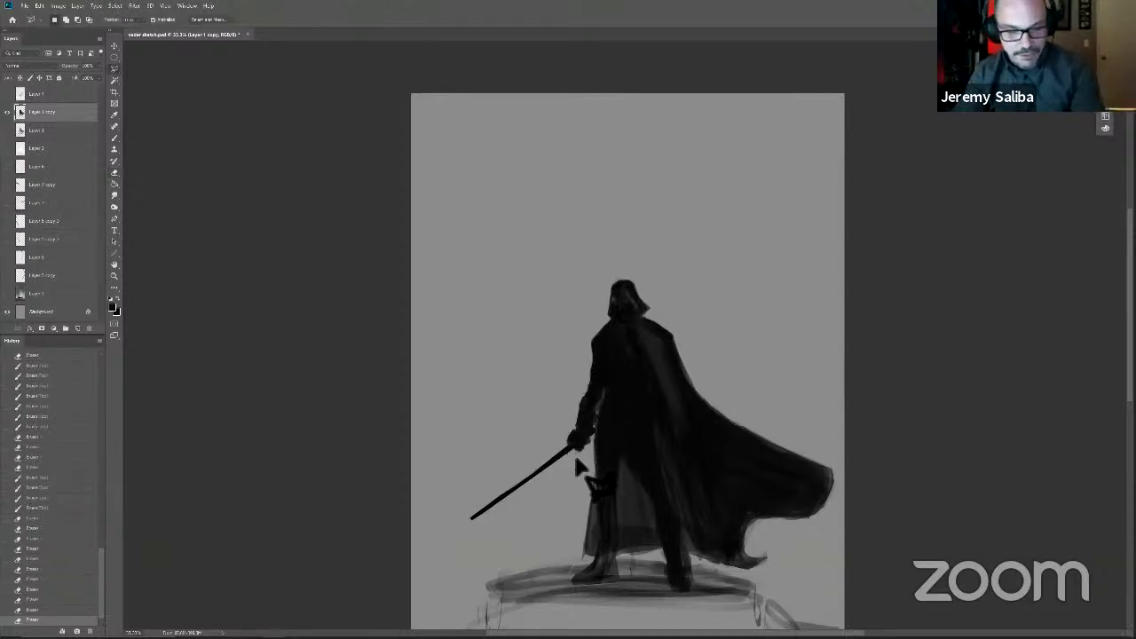
left_click(576, 427)
left_click(591, 436)
left_click(592, 457)
left_click(498, 544)
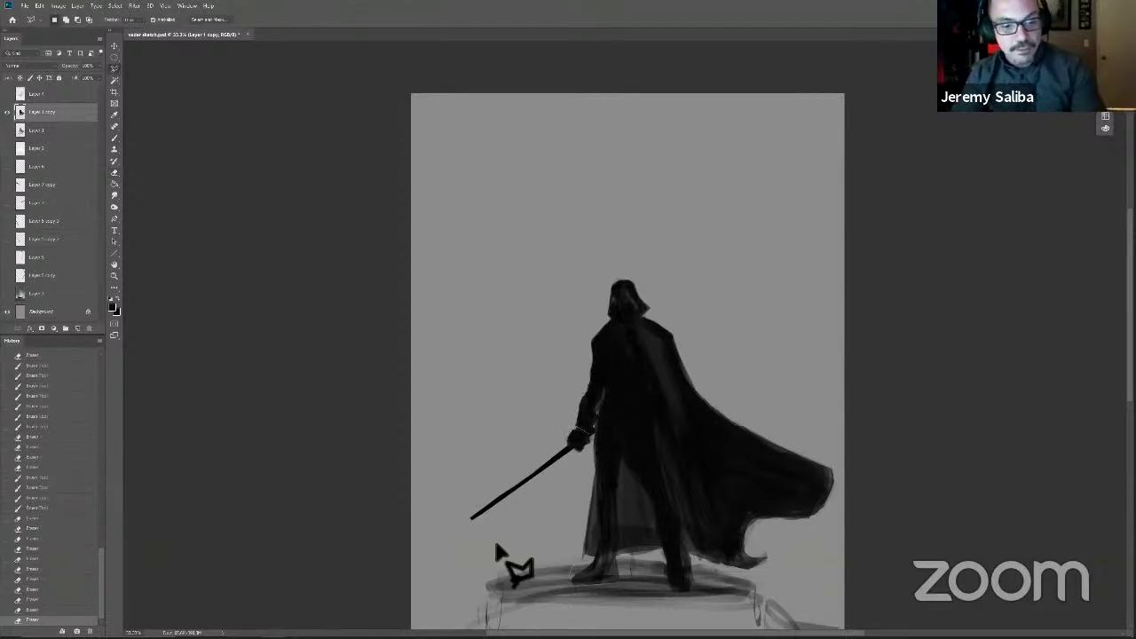
mouse_move(439, 522)
left_mouse_down()
mouse_move(534, 409)
mouse_move(590, 455)
mouse_move(541, 479)
left_mouse_up()
key("v")
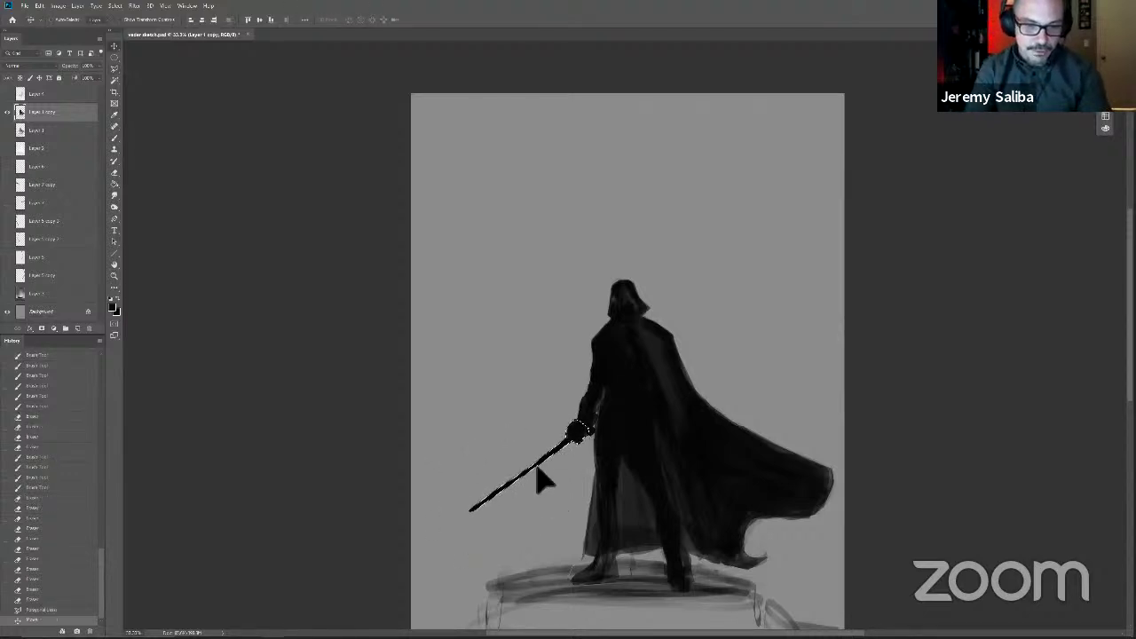
key("ctrl+d")
key("ctrl+d")
Step: Clean up the forearm edge and paint black dabs to blend it into the moved glove
key("b")
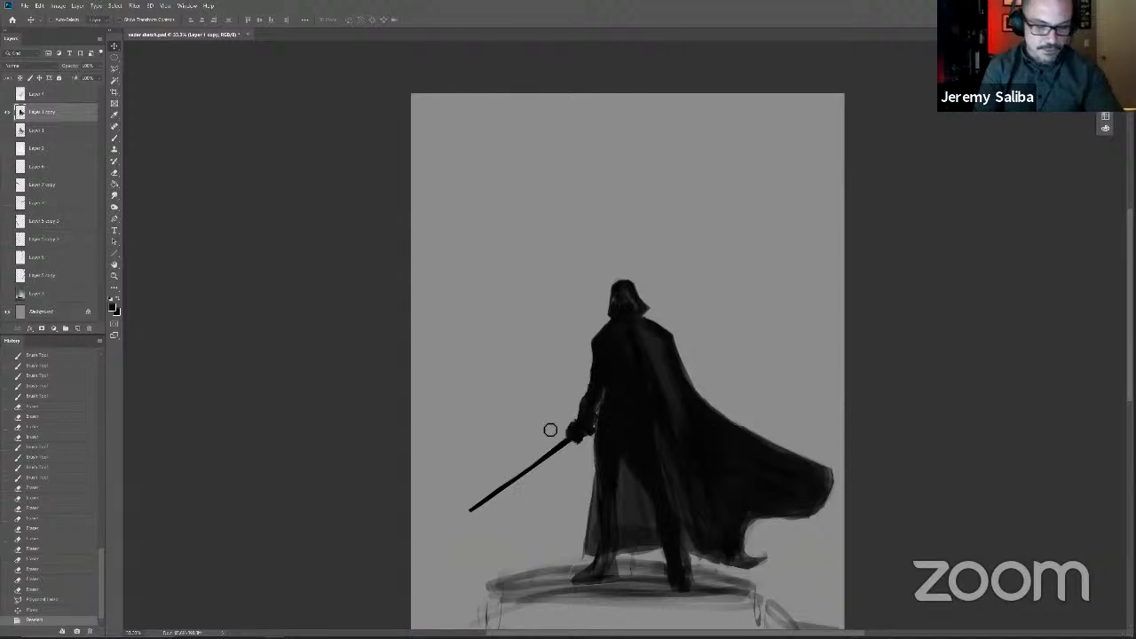
left_click_drag(565, 414, 577, 408)
key("b")
left_click(582, 415)
left_click(581, 415)
left_click(581, 415)
left_click(575, 430)
left_click(568, 433)
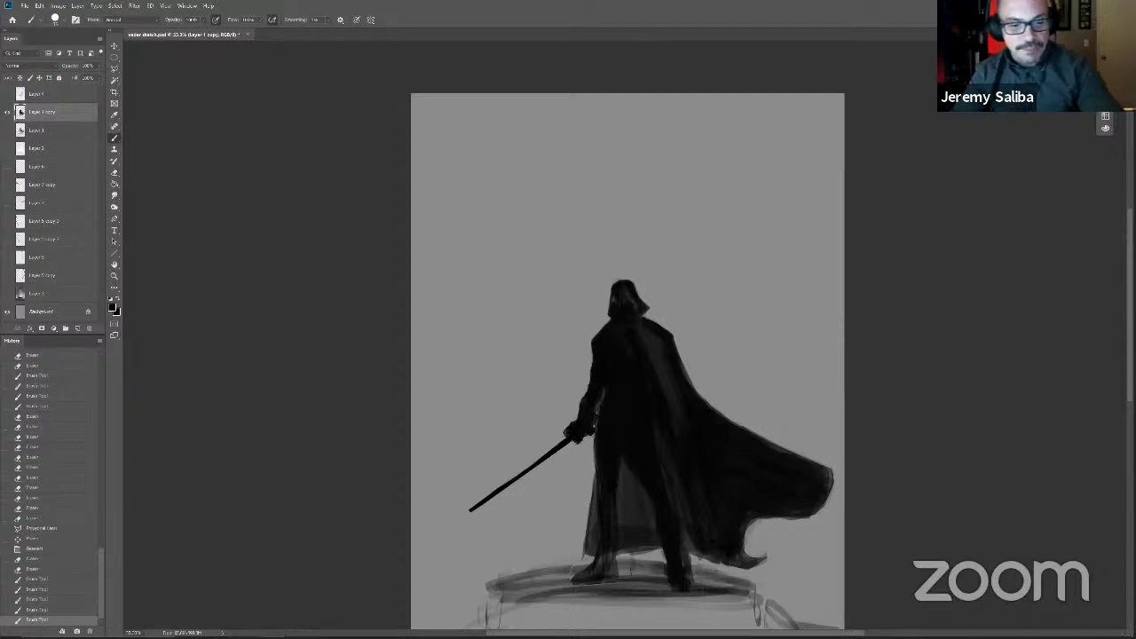
left_click(586, 434)
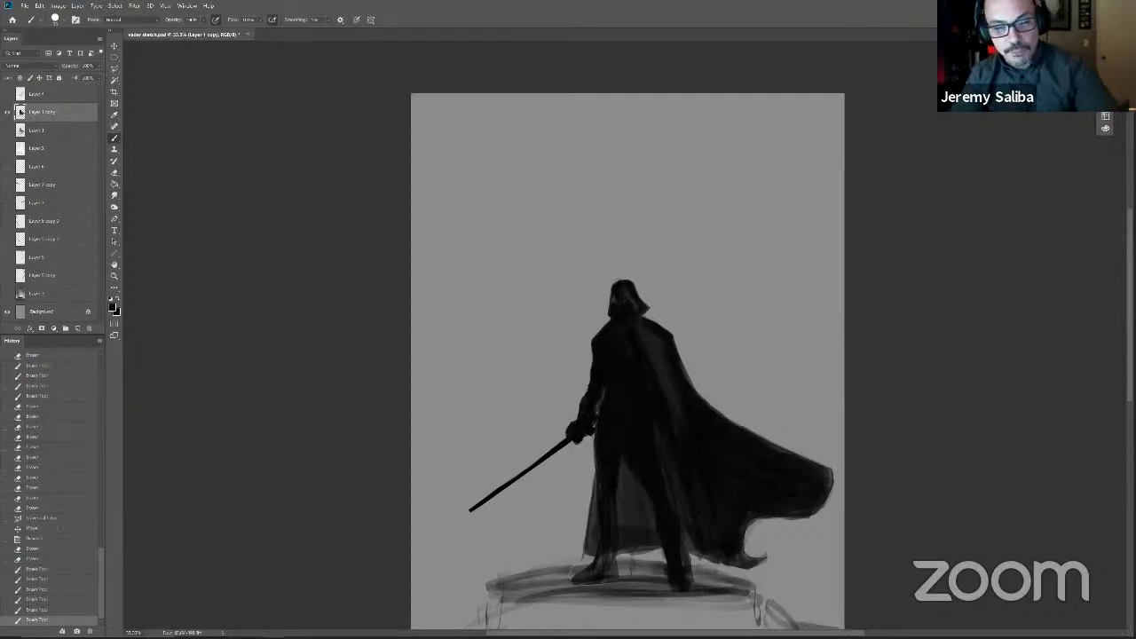
Step: Define the gap between the glove and thigh by alternating black paint and small eraser dabs
left_click_drag(586, 435, 591, 444)
left_click_drag(592, 448, 592, 458)
key("e")
left_click(591, 434)
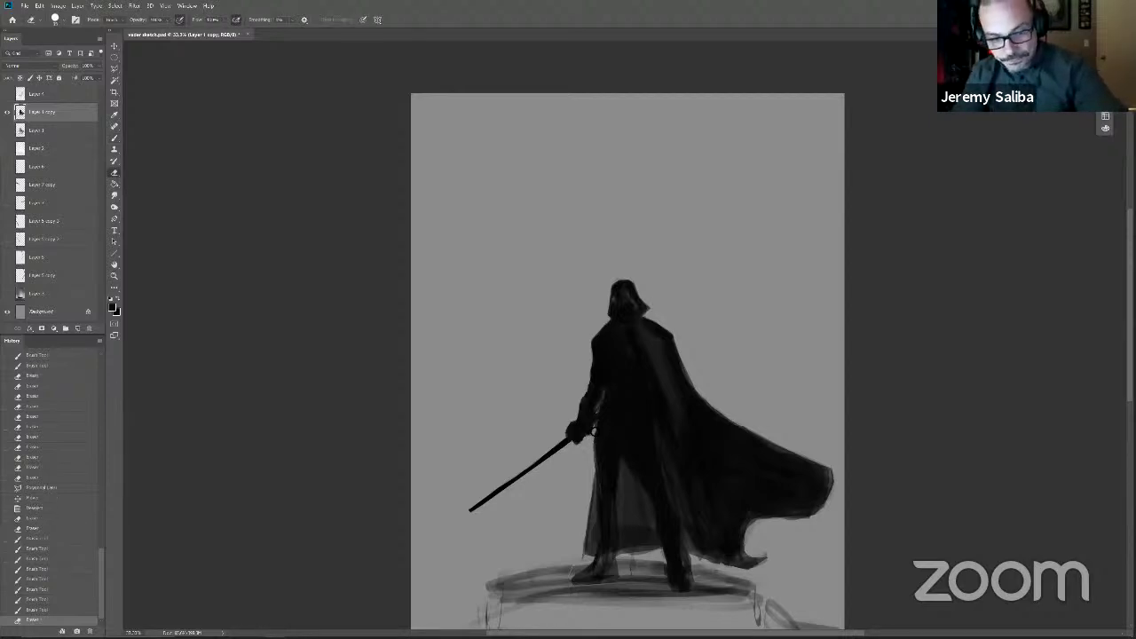
left_click(591, 437)
key("b")
left_click(590, 429)
left_click(590, 431)
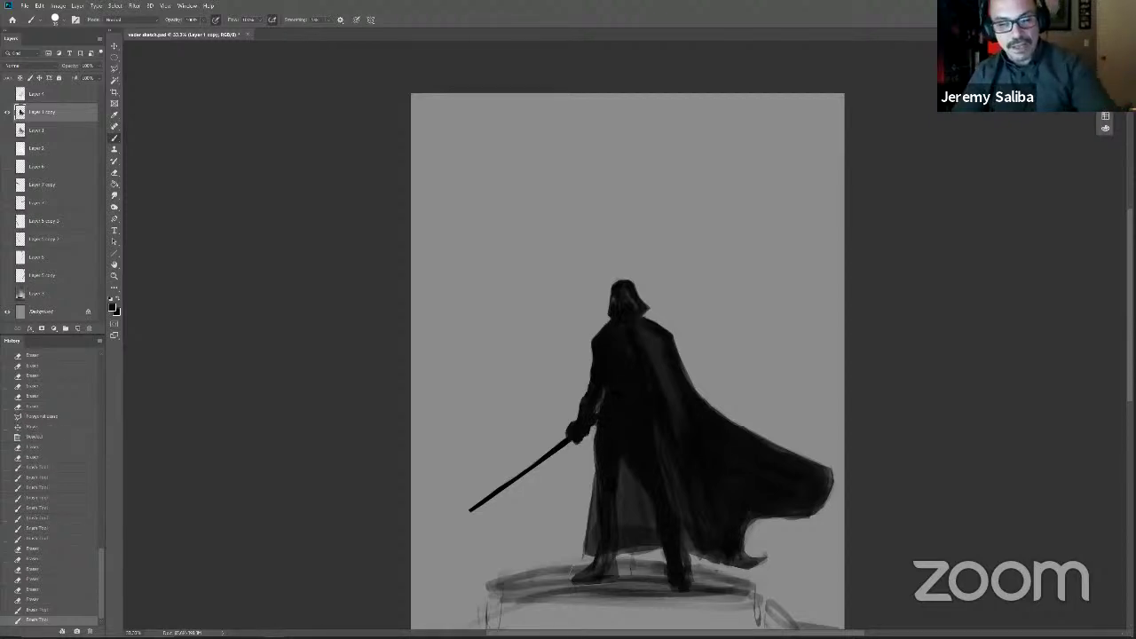
left_click(591, 431)
left_click(591, 431)
Step: Darken the cape area visible between the legs with a larger brush
key("]")
key("]")
key("]")
key("]")
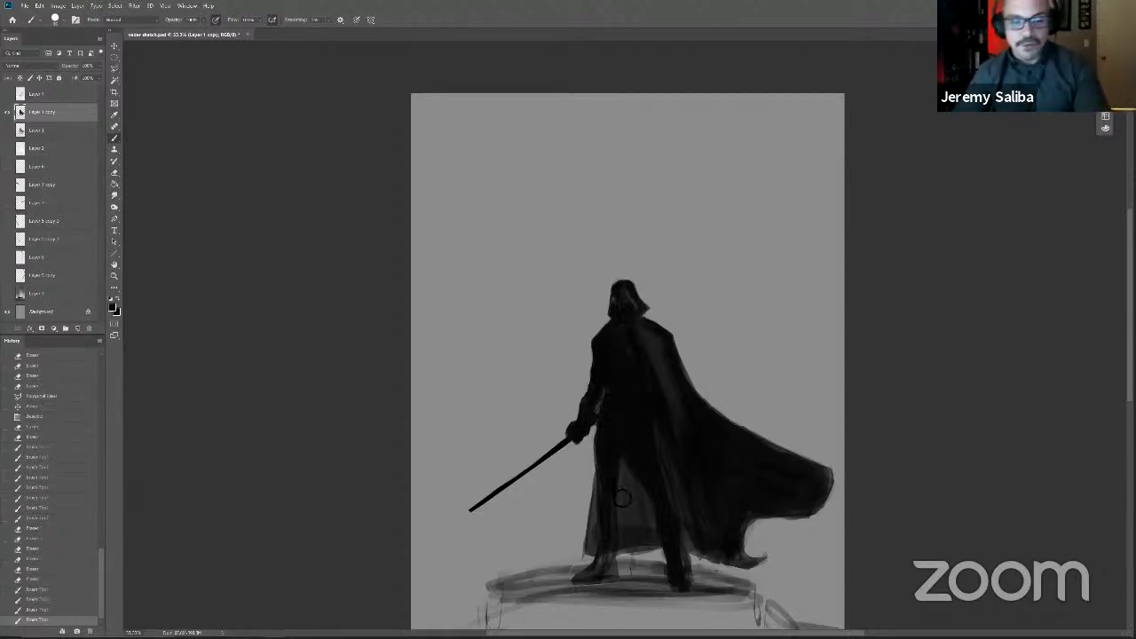
left_click_drag(622, 498, 624, 516)
Step: Paint the sword-side boot and lower leg solid black down to the toe
left_click_drag(619, 571, 616, 564)
left_click_drag(616, 564, 618, 569)
left_click_drag(619, 569, 619, 552)
mouse_move(619, 546)
left_mouse_down()
mouse_move(608, 576)
mouse_move(615, 559)
left_mouse_up()
left_click_drag(615, 560, 611, 575)
left_click_drag(610, 575, 603, 577)
mouse_move(604, 577)
left_mouse_down()
mouse_move(615, 578)
mouse_move(586, 582)
left_mouse_up()
left_click_drag(584, 580, 582, 569)
left_click_drag(585, 575, 592, 567)
left_click_drag(591, 573, 589, 568)
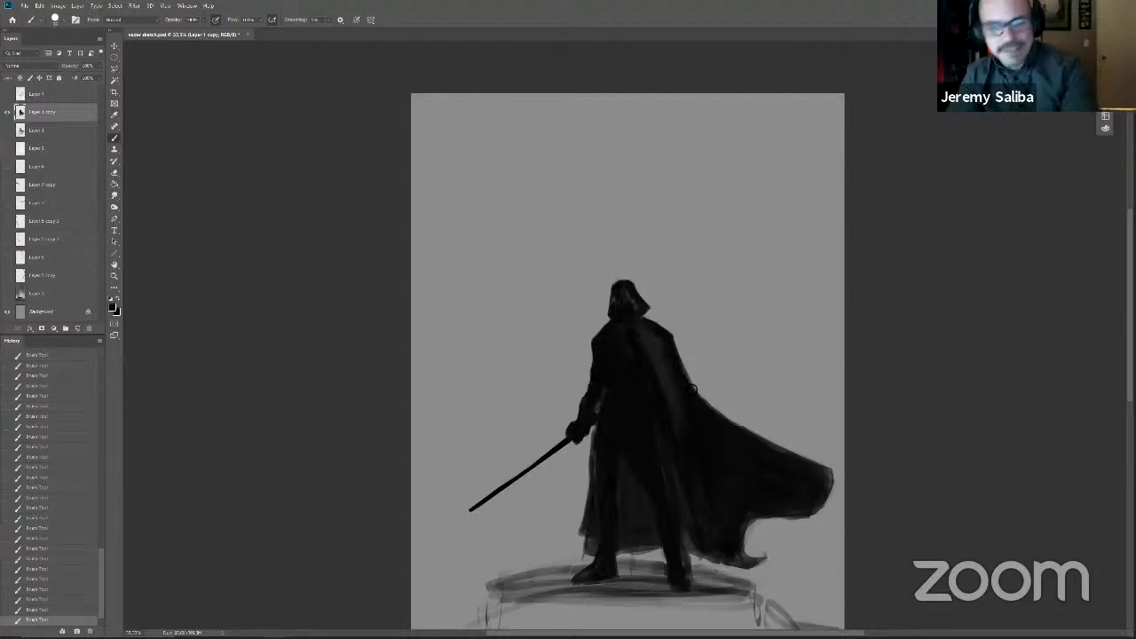
Step: Trim the top of the helmet and the cape shoulder with the Eraser, and return to the Brush
key("e")
key("b")
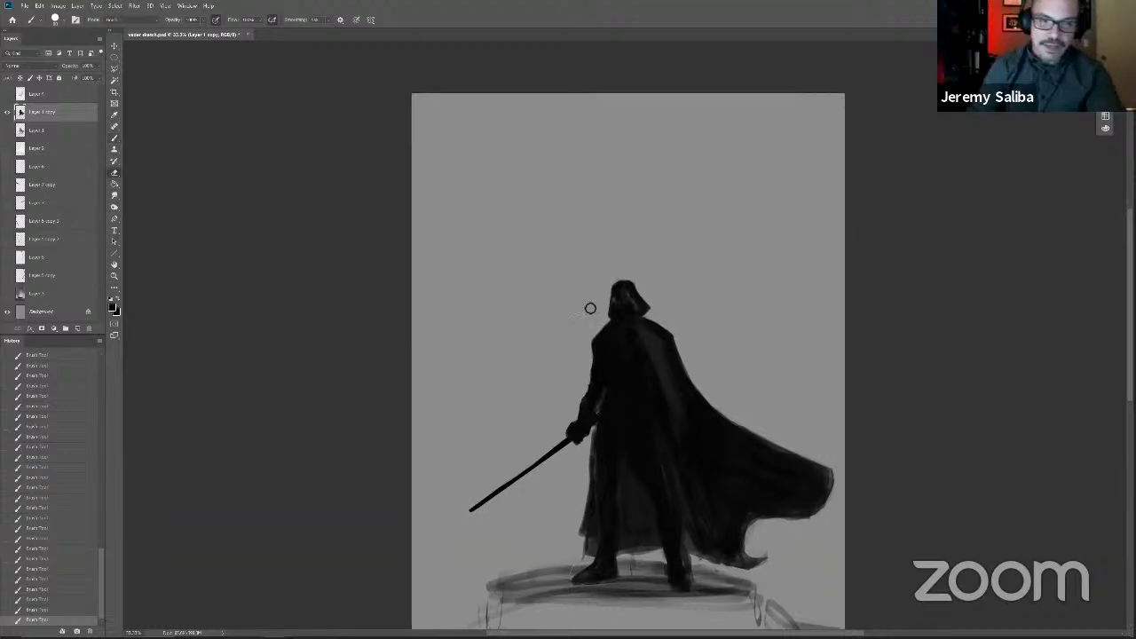
key("e")
left_click(622, 279)
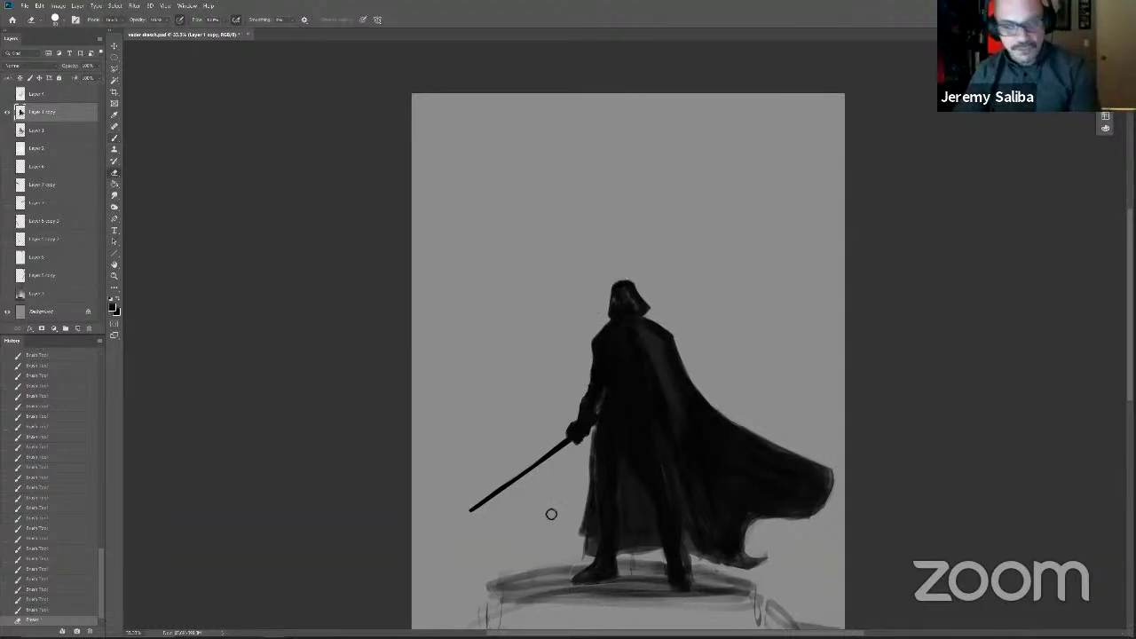
key("b")
key("e")
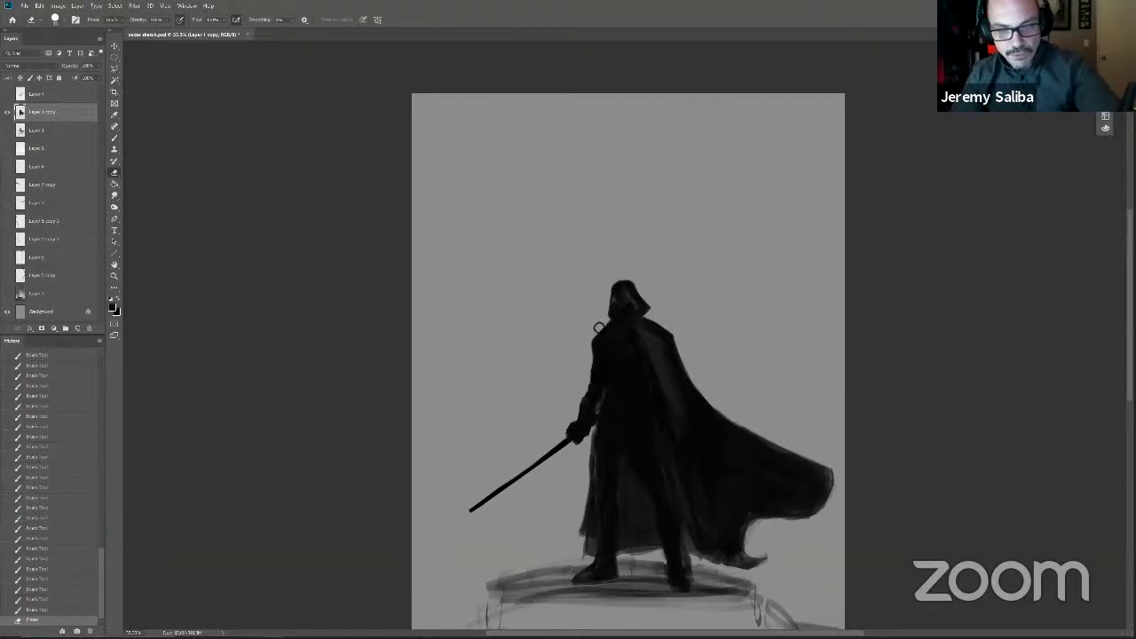
mouse_move(648, 315)
left_mouse_down()
mouse_move(616, 335)
mouse_move(615, 362)
mouse_move(619, 331)
mouse_move(616, 344)
mouse_move(654, 325)
mouse_move(668, 377)
left_mouse_up()
key("b")
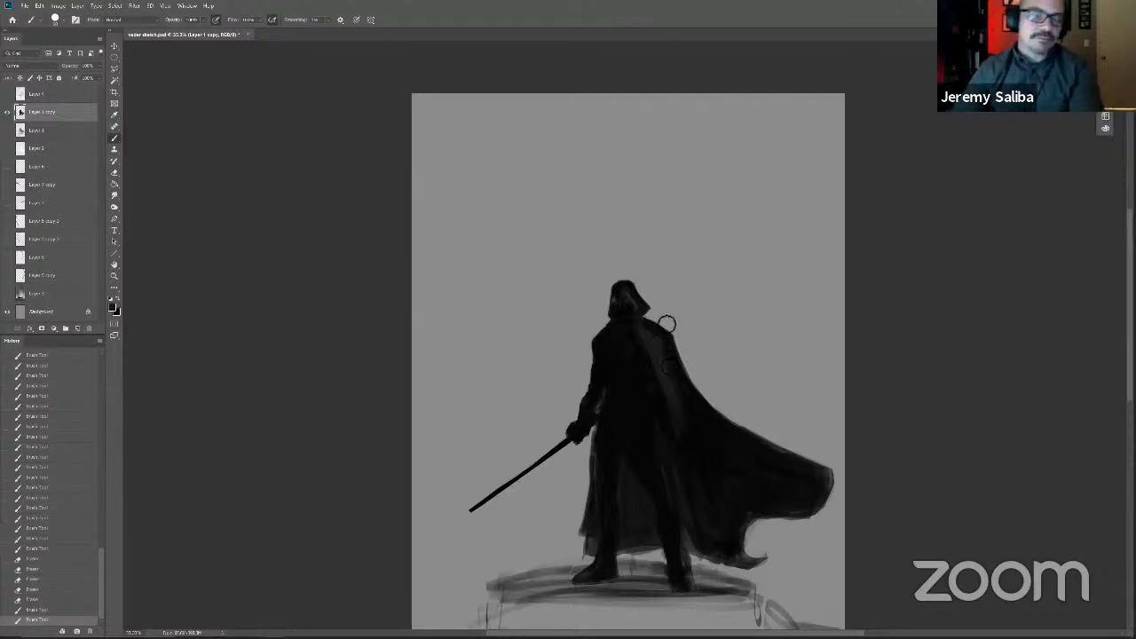
Step: Shape the cape's shoulder beside the helmet with sampled dark paint, trimming its outer edge with the Eraser
left_click(646, 326, "alt")
mouse_move(642, 330)
left_mouse_down()
mouse_move(626, 334)
mouse_move(639, 327)
left_mouse_up()
left_click_drag(630, 333, 646, 321)
left_click_drag(641, 326, 662, 331)
left_click_drag(656, 329, 673, 337)
mouse_move(664, 332)
left_mouse_down()
mouse_move(685, 367)
mouse_move(678, 341)
left_mouse_up()
key("e")
mouse_move(678, 341)
left_mouse_down()
mouse_move(684, 354)
mouse_move(652, 324)
mouse_move(666, 330)
left_mouse_up()
Step: Smooth the cape's outer edge with dark brush strokes and darken the hip and leg on the cape side
key("b")
mouse_move(667, 332)
left_mouse_down()
mouse_move(753, 446)
mouse_move(738, 423)
left_mouse_up()
left_click_drag(729, 417, 737, 423)
left_click_drag(661, 438, 664, 444)
left_click_drag(663, 444, 667, 449)
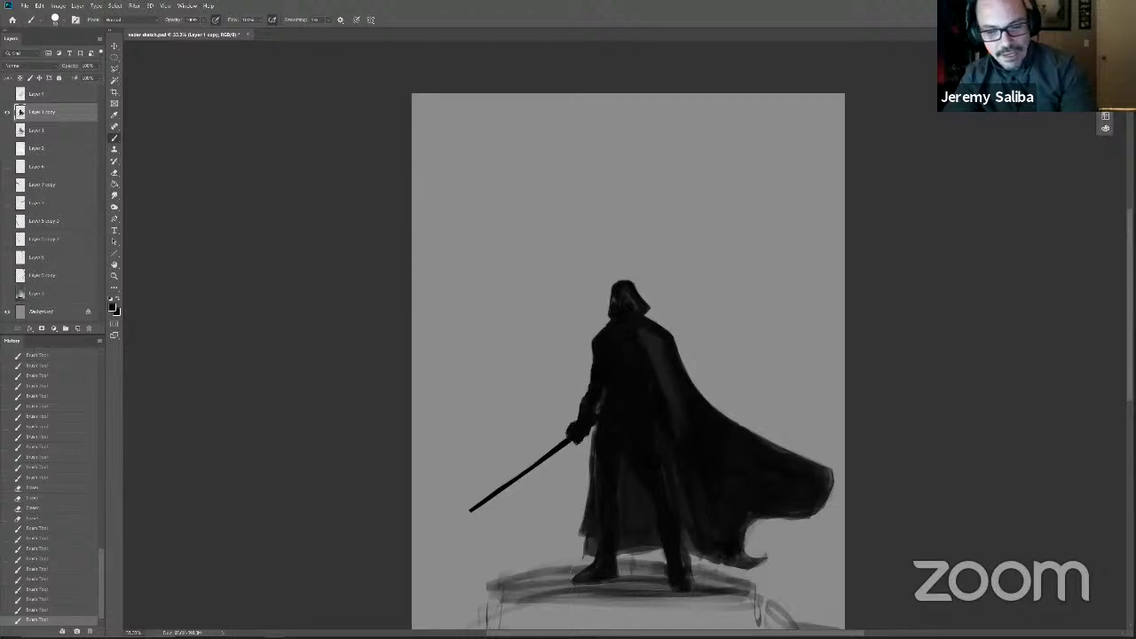
left_click_drag(663, 494, 687, 575)
Step: Erase stray sketch marks around the cape-side boot and between the feet, enlarging the eraser
key("e")
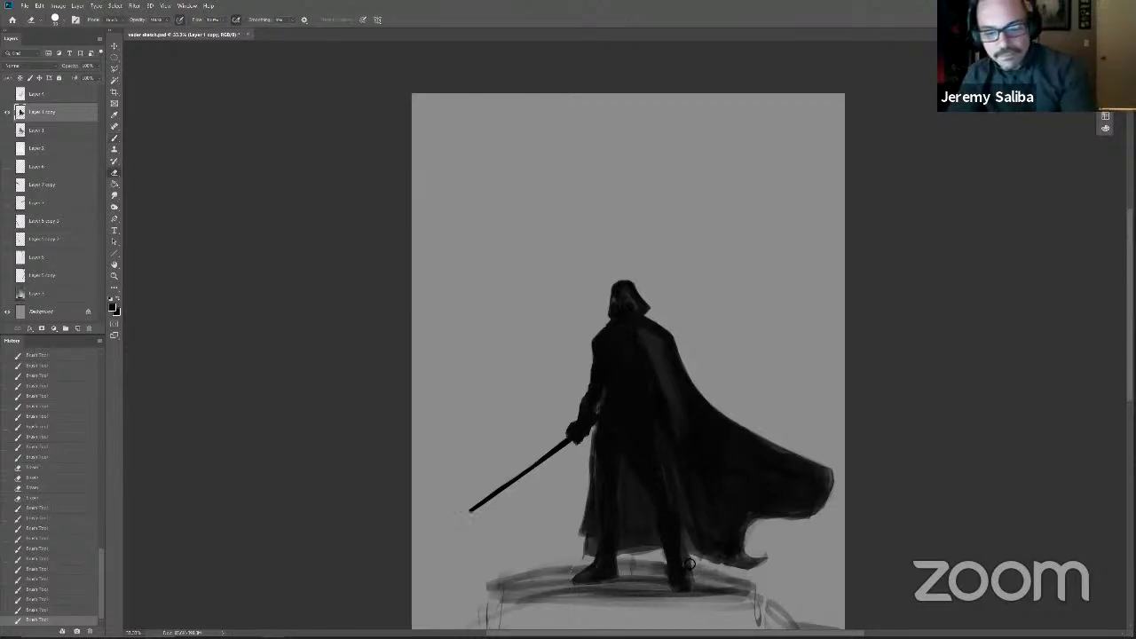
left_click_drag(690, 564, 697, 567)
left_click(698, 569)
left_click(723, 575)
key("bracketright")
key("bracketright")
key("bracketright")
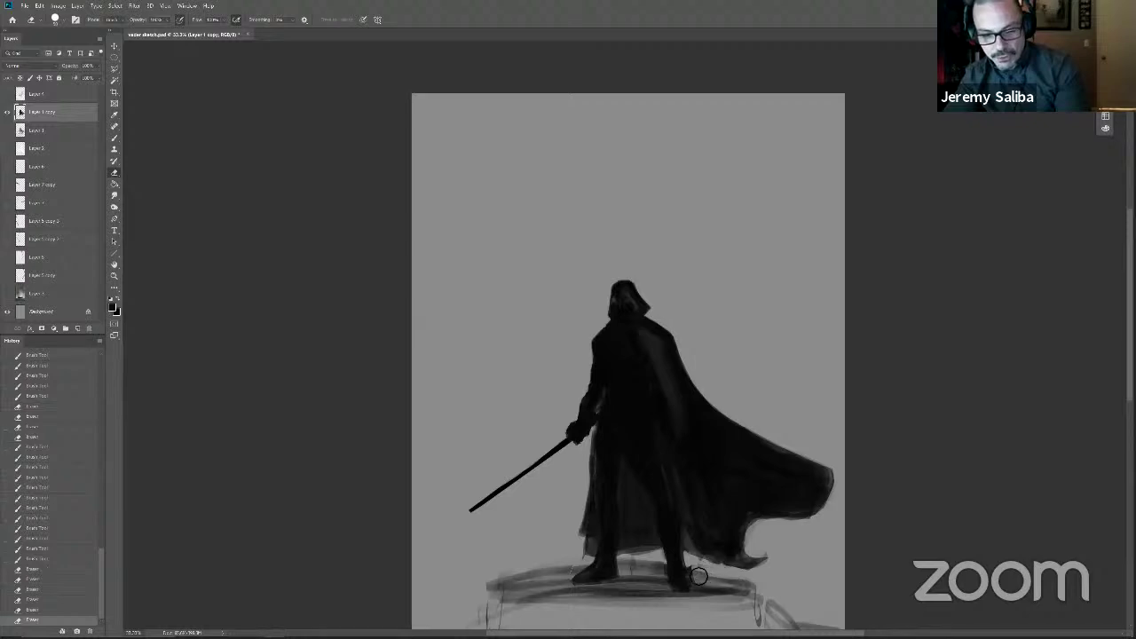
left_click_drag(657, 562, 629, 570)
Step: Handwrite the notes GOOD, FAST and "COOL" with the Brush in the empty background above the sword
key("b")
mouse_move(457, 147)
left_mouse_down()
mouse_move(451, 139)
mouse_move(470, 153)
mouse_move(500, 135)
mouse_move(509, 156)
left_mouse_up()
mouse_move(455, 220)
left_mouse_down()
mouse_move(465, 191)
mouse_move(485, 212)
left_mouse_up()
mouse_move(487, 184)
left_mouse_down()
mouse_move(481, 209)
mouse_move(515, 164)
left_mouse_up()
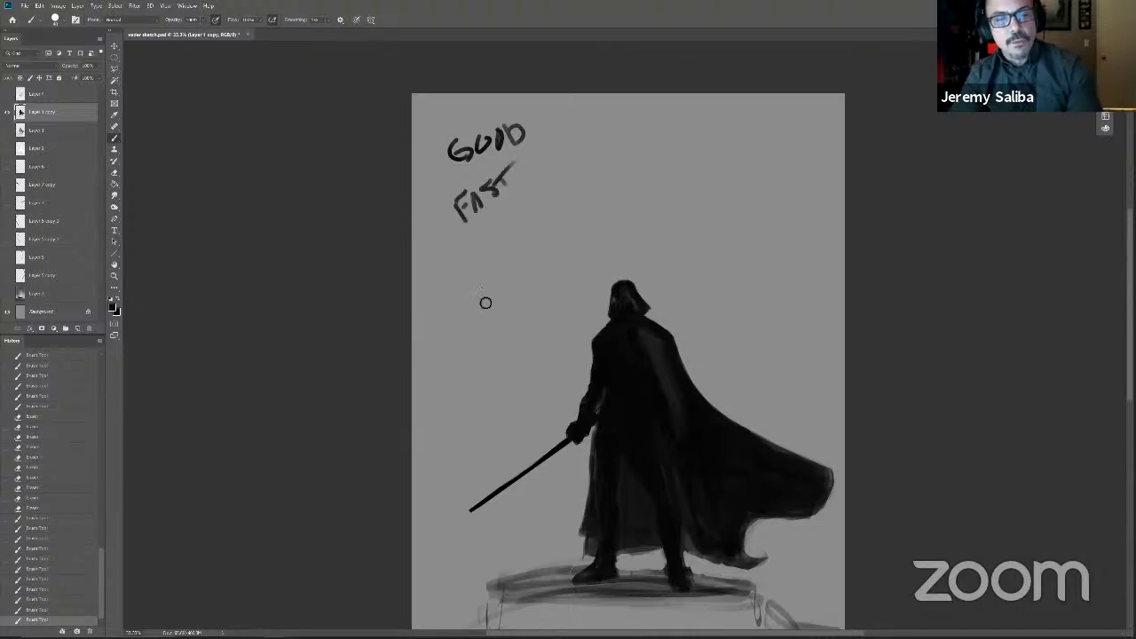
left_click_drag(464, 247, 491, 257)
mouse_move(508, 229)
left_mouse_down()
mouse_move(523, 223)
mouse_move(525, 204)
left_mouse_up()
left_click_drag(530, 194, 530, 202)
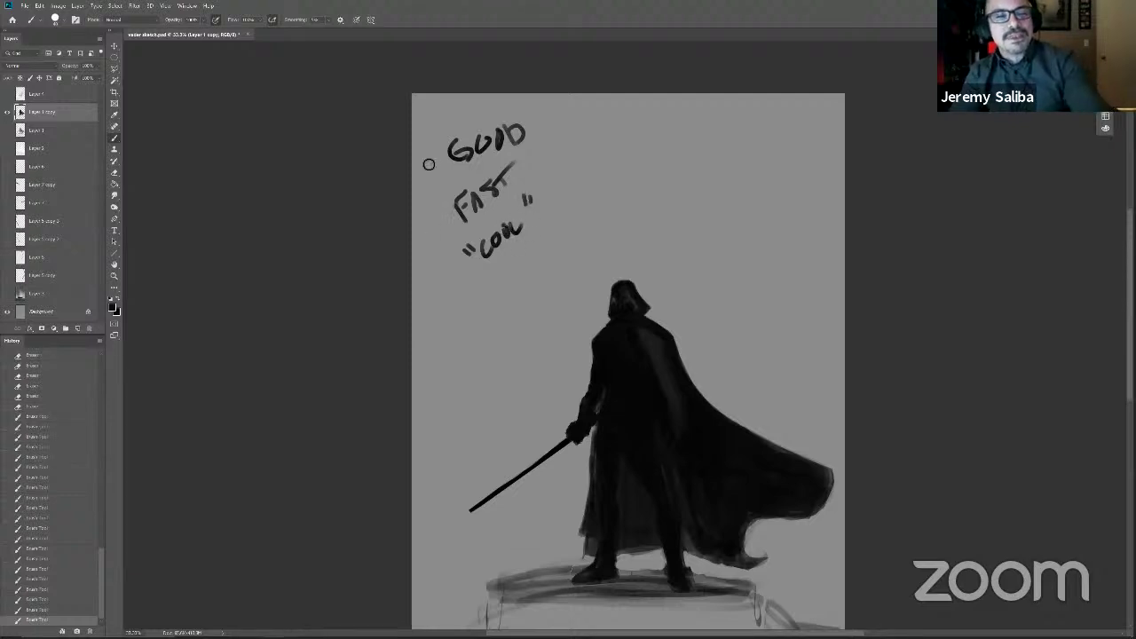
Step: Draw a brace beside the three handwritten words and connect them with lines to a handwritten 2
mouse_move(435, 161)
left_mouse_down()
mouse_move(430, 236)
mouse_move(448, 251)
left_mouse_up()
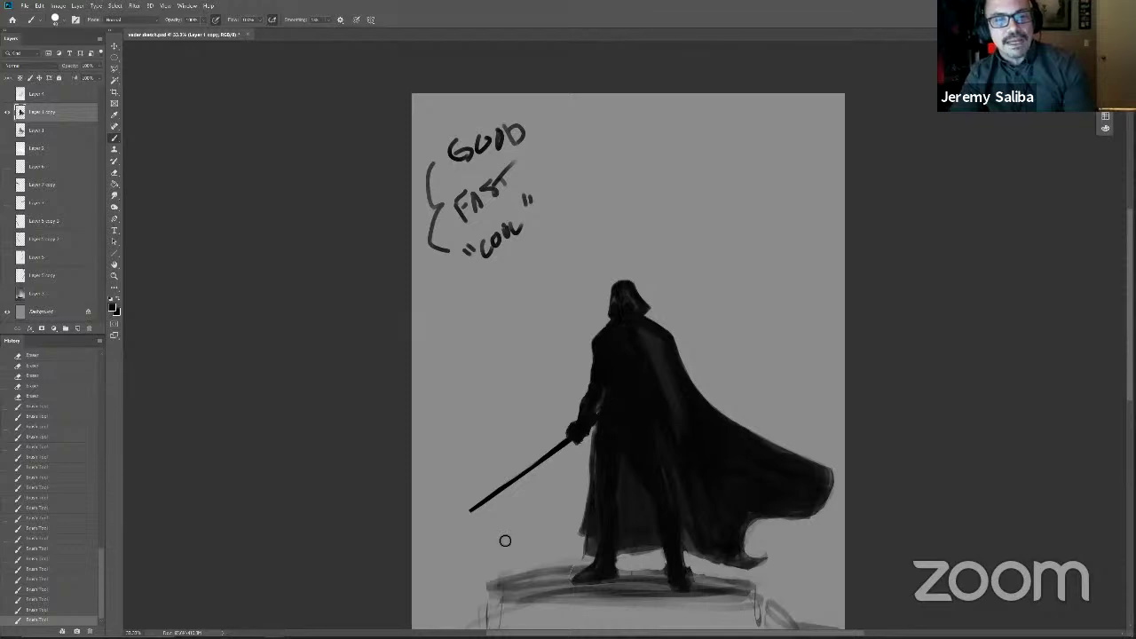
left_click_drag(610, 130, 640, 153)
mouse_move(537, 139)
left_mouse_down()
mouse_move(578, 145)
mouse_move(557, 219)
left_mouse_up()
left_click_drag(552, 167, 566, 160)
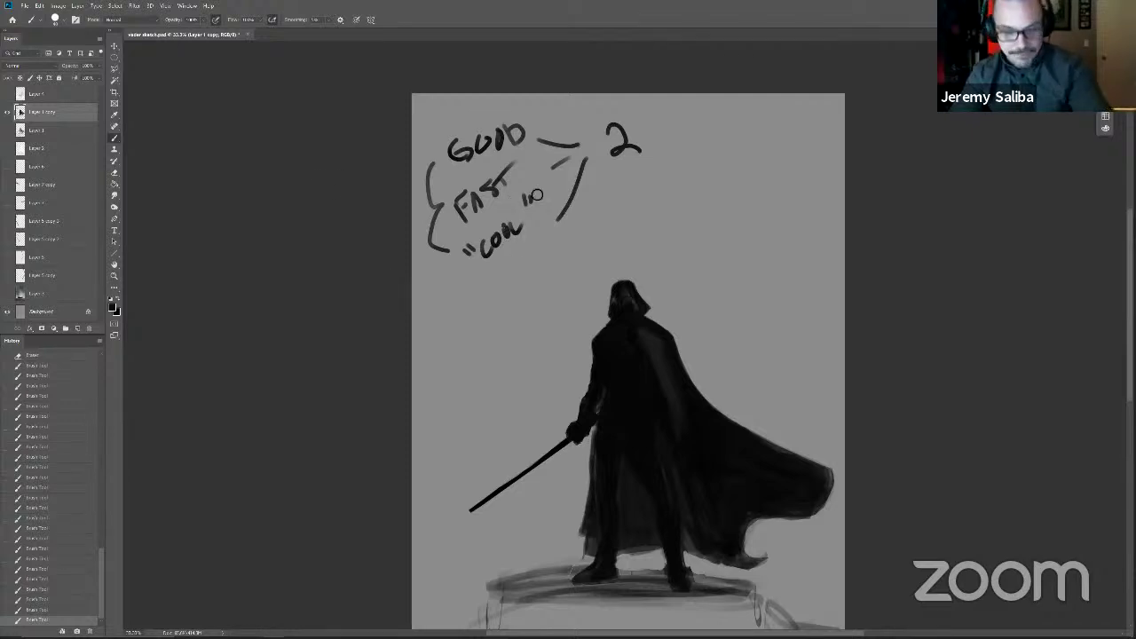
Step: Outline the handwritten notes with the Polygonal Lasso, delete them and deselect
key("l")
left_click(380, 191)
left_click(412, 126)
left_click(479, 101)
left_click(669, 123)
left_click(608, 194)
double_click(601, 189)
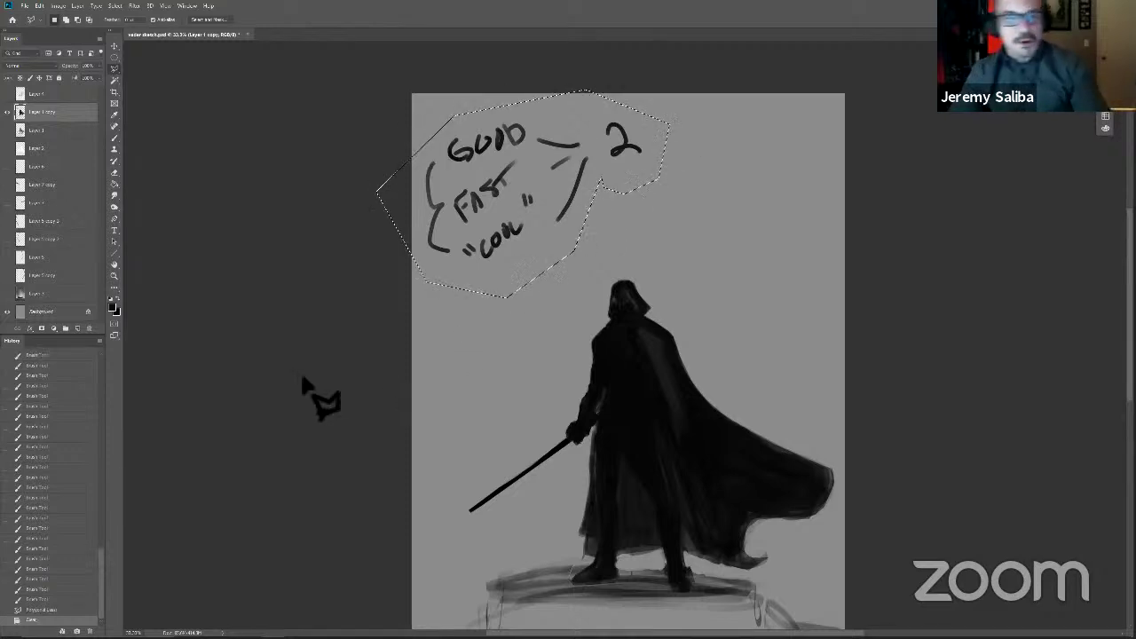
key("Delete")
key("ctrl+d")
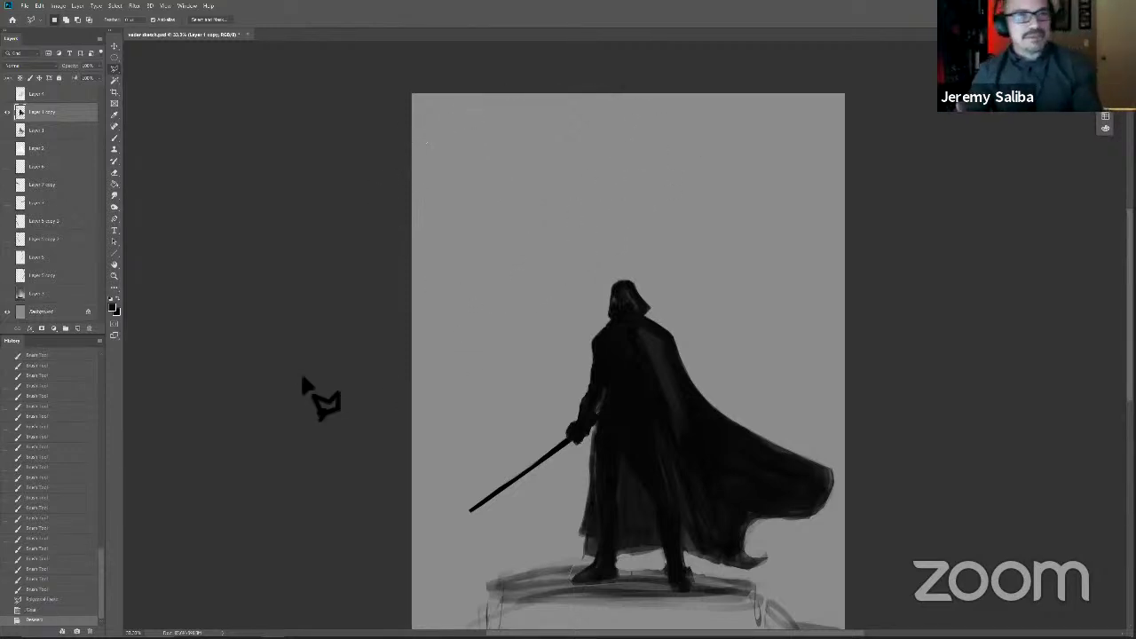
Step: Paint tonal folds down the cape from the shoulder to the hem with long brush strokes
key("b")
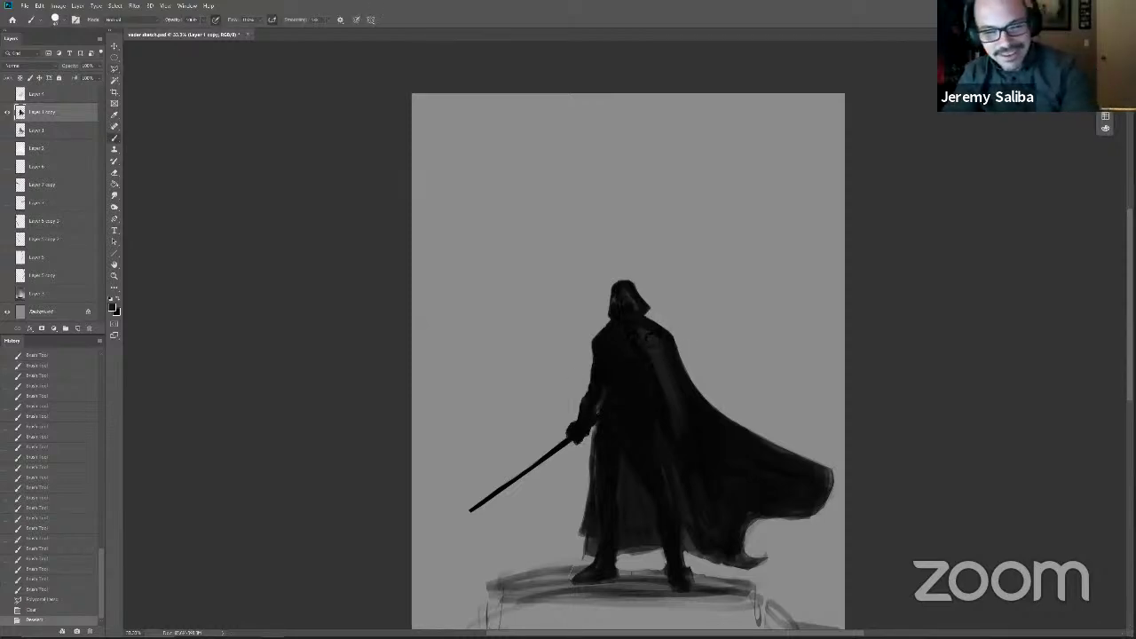
left_click_drag(661, 345, 680, 364)
left_click_drag(663, 348, 682, 380)
left_click_drag(666, 346, 691, 430)
left_click_drag(686, 378, 710, 444)
left_click_drag(688, 399, 751, 539)
left_click_drag(587, 458, 743, 584)
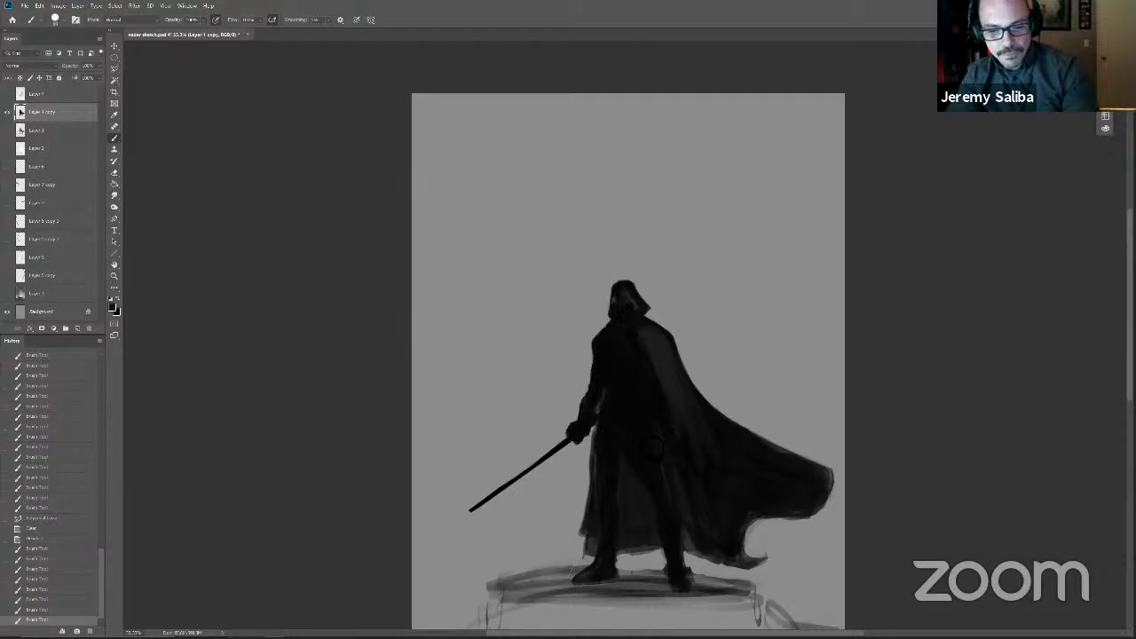
Step: Erase stray paint along the cape hem around the cape-side boot
left_click_drag(551, 574, 531, 483)
key("e")
mouse_move(645, 474)
left_mouse_down()
mouse_move(650, 487)
mouse_move(678, 473)
left_mouse_up()
left_click_drag(677, 480, 680, 472)
left_click_drag(679, 475, 682, 469)
left_click_drag(681, 472, 682, 465)
Step: Sample a dark tone from the figure and repaint both boots where they meet the pedestal
key("b")
left_click(655, 460, "alt")
left_click_drag(670, 498, 666, 483)
left_click_drag(582, 450, 602, 479)
left_click_drag(602, 482, 608, 476)
left_click_drag(607, 478, 559, 489)
Step: Redraw the edge of the pedestal's top disc and clear the stray lines beneath it, adjusting the brush size
key("[")
key("[")
left_click_drag(559, 488, 482, 502)
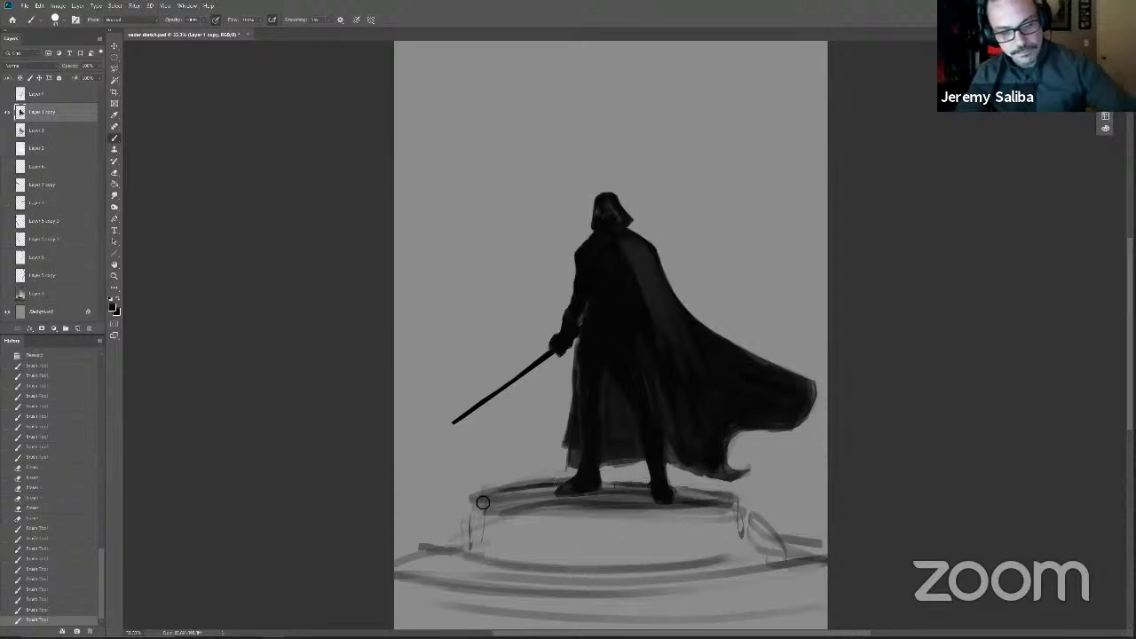
key("]")
left_click_drag(570, 481, 472, 497)
mouse_move(720, 498)
left_mouse_down()
mouse_move(754, 499)
mouse_move(753, 522)
mouse_move(769, 521)
mouse_move(687, 534)
mouse_move(576, 524)
mouse_move(700, 527)
mouse_move(493, 524)
mouse_move(553, 533)
mouse_move(644, 527)
mouse_move(447, 518)
mouse_move(682, 530)
mouse_move(760, 517)
mouse_move(482, 532)
left_mouse_up()
key("bracketleft")
key("bracketleft")
key("bracketleft")
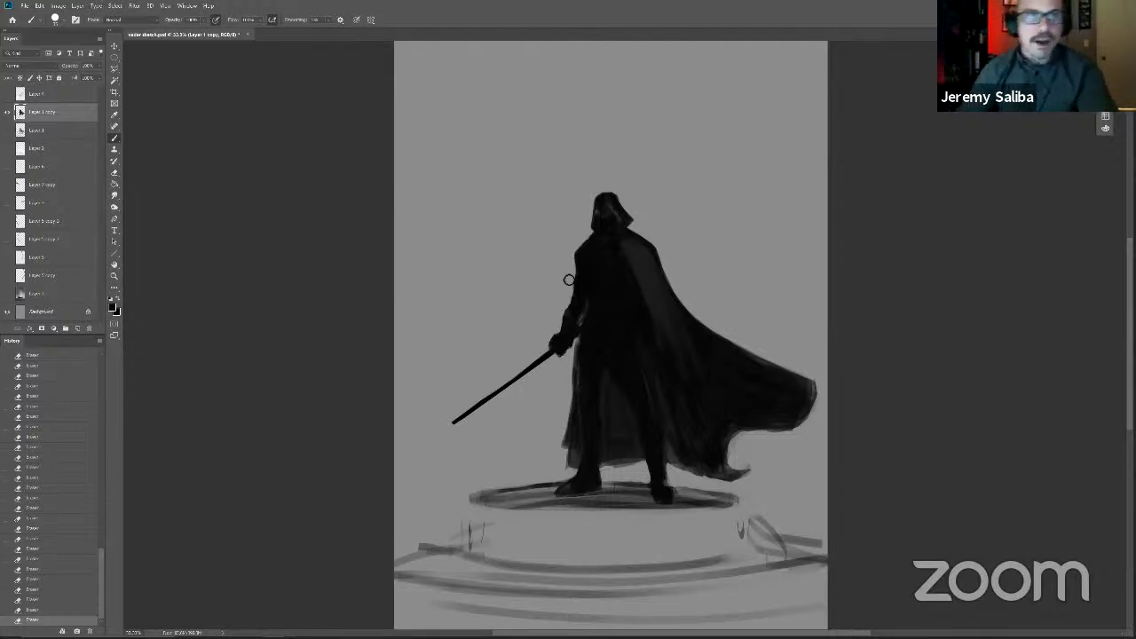
Step: Touch up the glove and the cape's shoulder edge with a smaller dark brush
left_click_drag(577, 336, 574, 344)
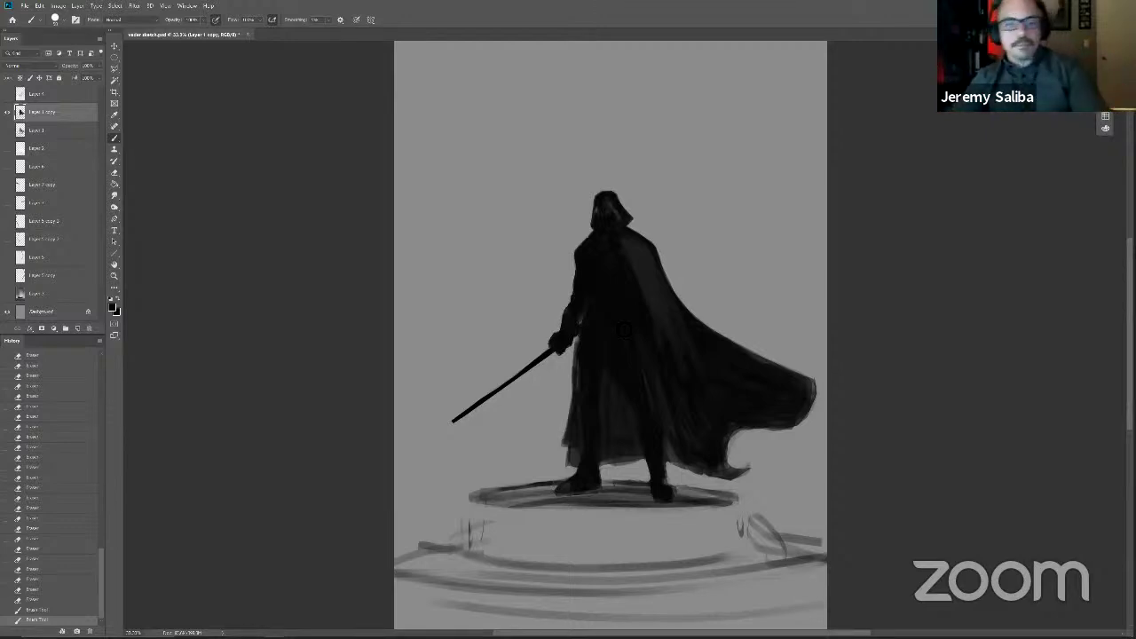
key("[")
left_click_drag(636, 233, 657, 252)
mouse_move(654, 247)
left_mouse_down()
mouse_move(687, 335)
mouse_move(659, 254)
mouse_move(715, 360)
mouse_move(685, 306)
left_mouse_up()
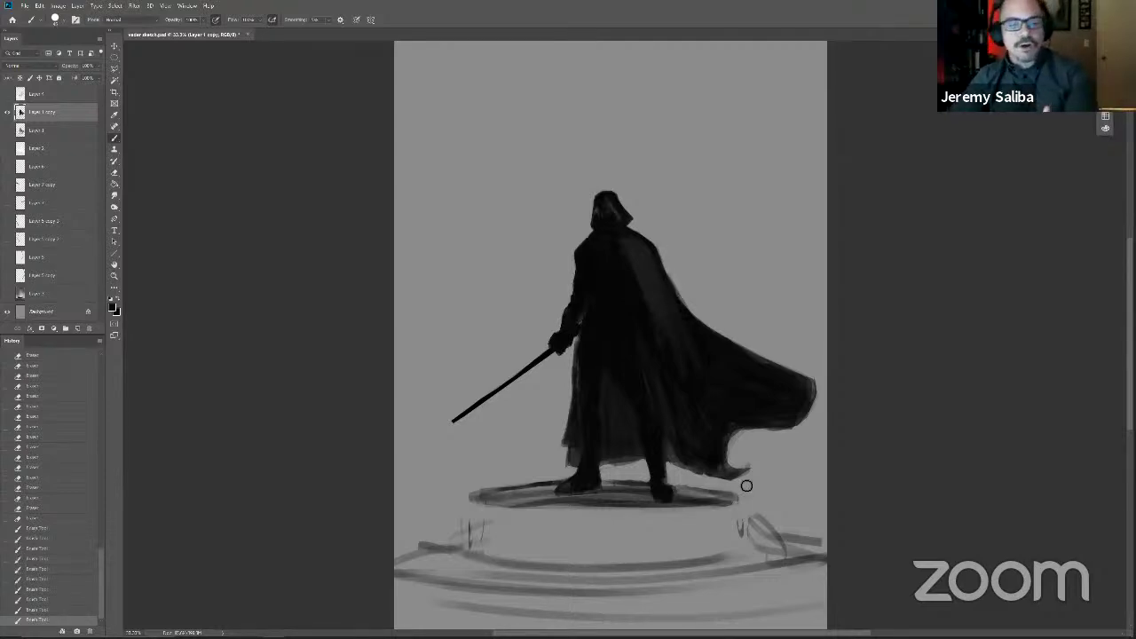
Step: Darken the thighs and the sword-side leg down to the boot with short black strokes
mouse_move(645, 414)
left_mouse_down()
mouse_move(604, 367)
mouse_move(595, 392)
mouse_move(585, 383)
mouse_move(612, 364)
left_mouse_up()
mouse_move(596, 378)
left_mouse_down()
mouse_move(589, 350)
mouse_move(577, 381)
left_mouse_up()
mouse_move(579, 348)
left_mouse_down()
mouse_move(576, 373)
mouse_move(577, 348)
left_mouse_up()
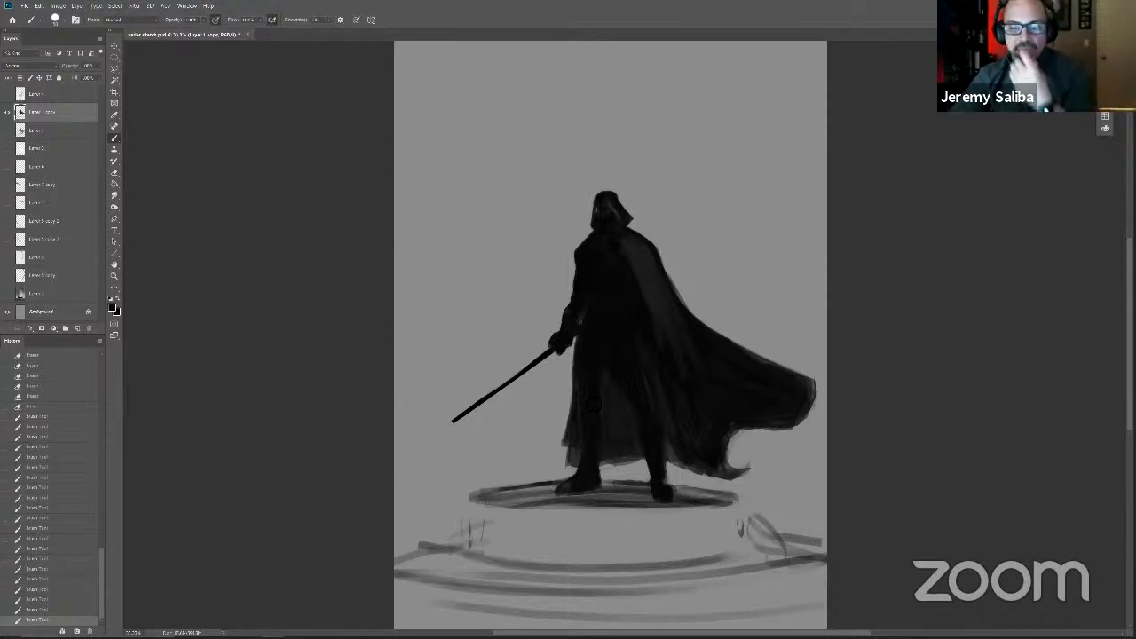
left_click_drag(591, 417, 600, 483)
left_click_drag(600, 466, 595, 479)
left_click_drag(591, 417, 590, 430)
left_click_drag(598, 477, 589, 486)
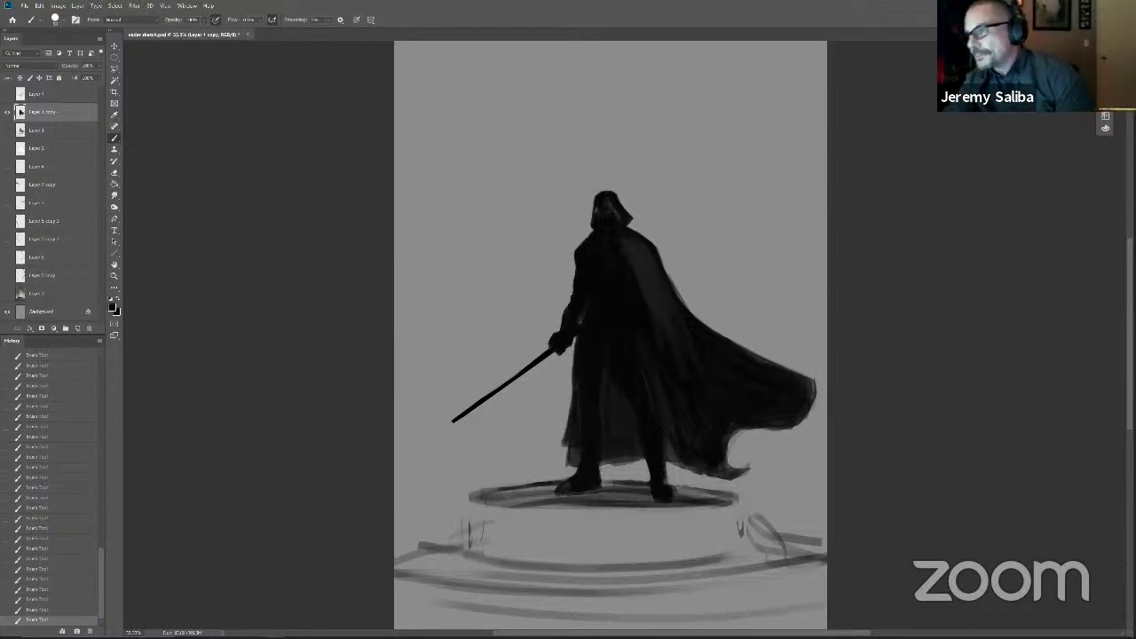
Step: Open the Doctor Strange line-art JPG from the file browser as a second document
key("super+e")
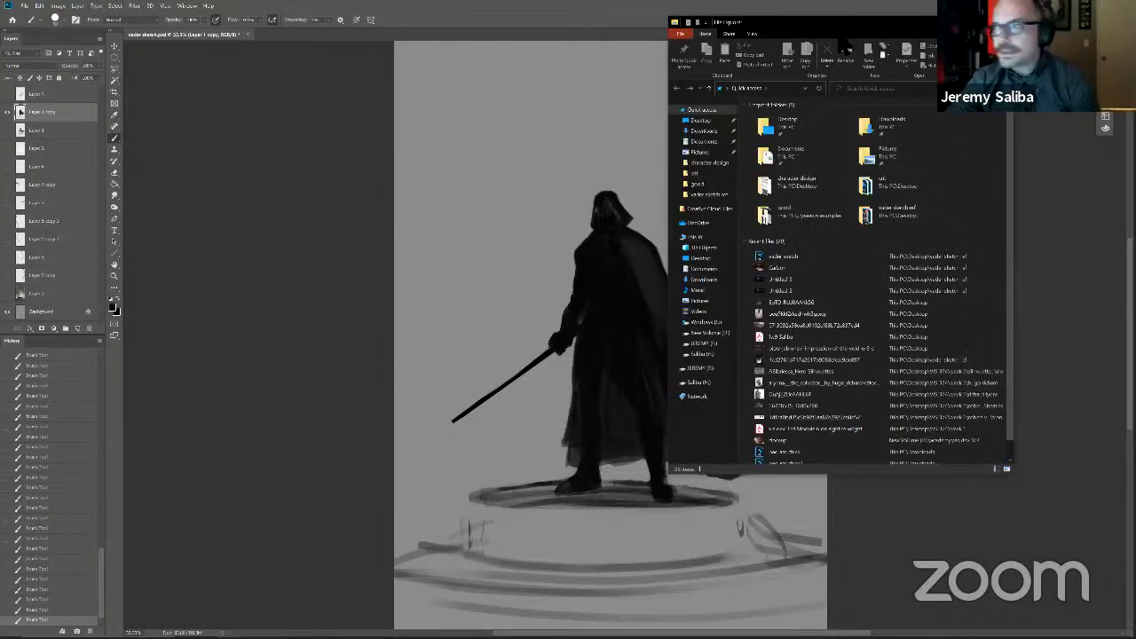
key("alt+F4")
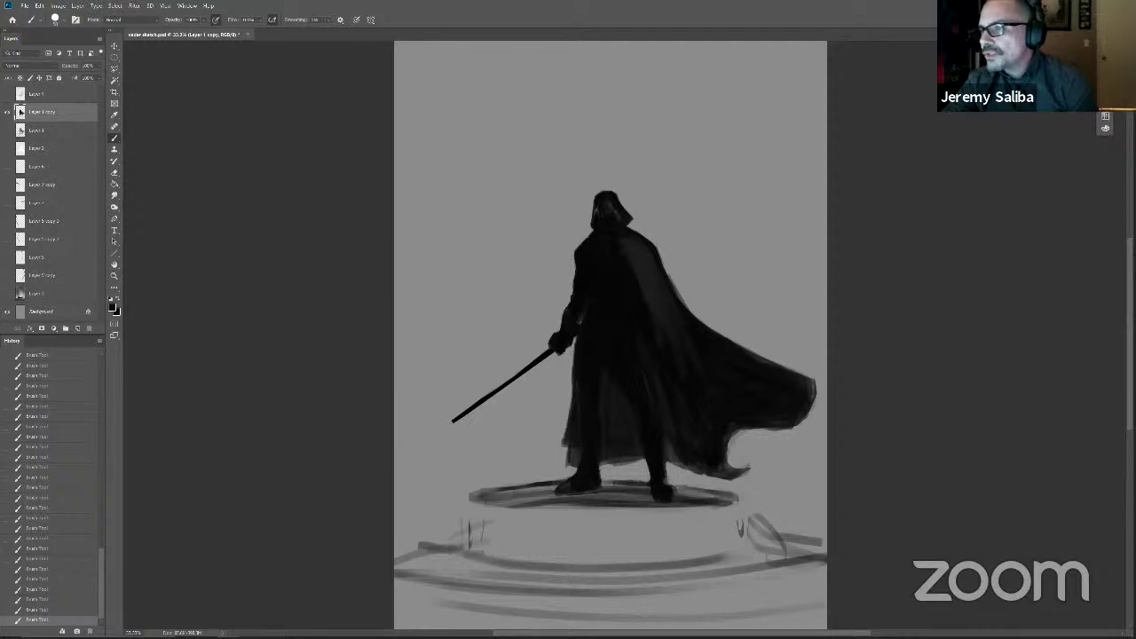
left_click_drag(861, 56, 847, 18)
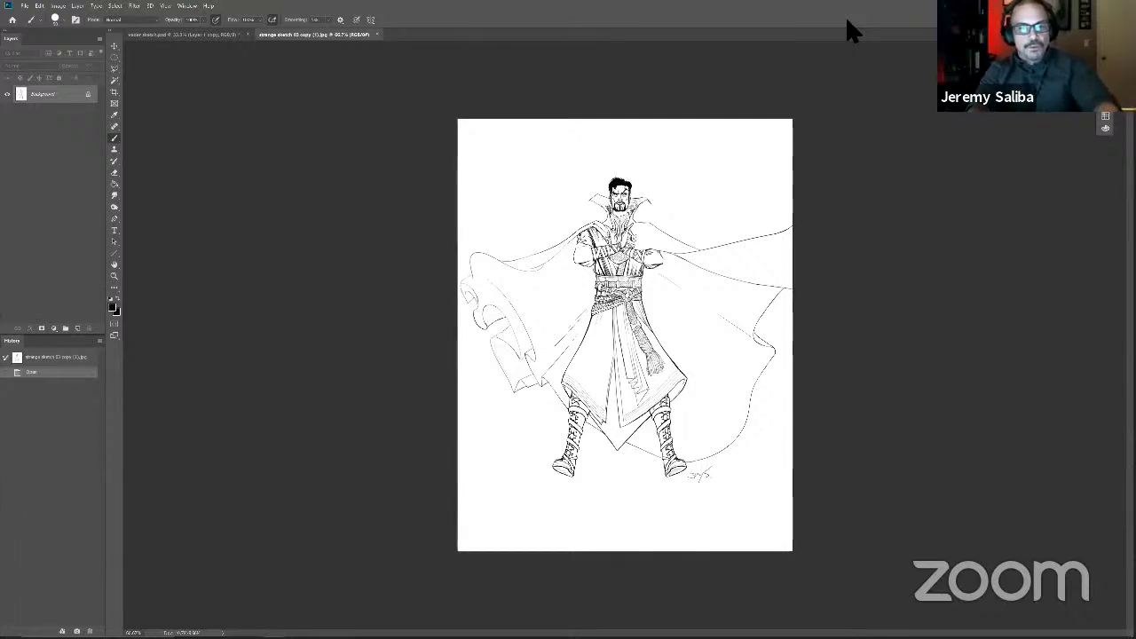
Step: Add a new layer above the line art and try a thick black zigzag stroke across the figure, undoing the stroke
left_click(78, 328)
key("bracketright")
key("bracketright")
key("bracketright")
key("bracketright")
key("bracketright")
mouse_move(475, 315)
left_mouse_down()
mouse_move(621, 476)
mouse_move(684, 379)
mouse_move(750, 430)
left_mouse_up()
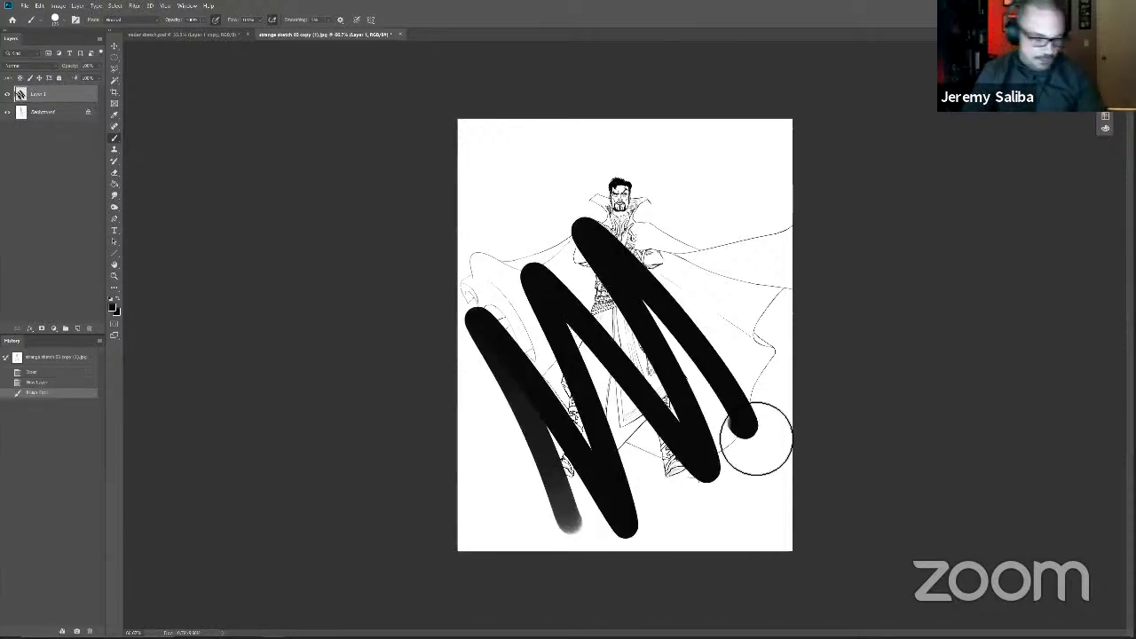
key("ctrl+z")
Step: Choose a blue swatch as the foreground colour and adjust it to a muted dark blue in the colour picker
left_click(1104, 116)
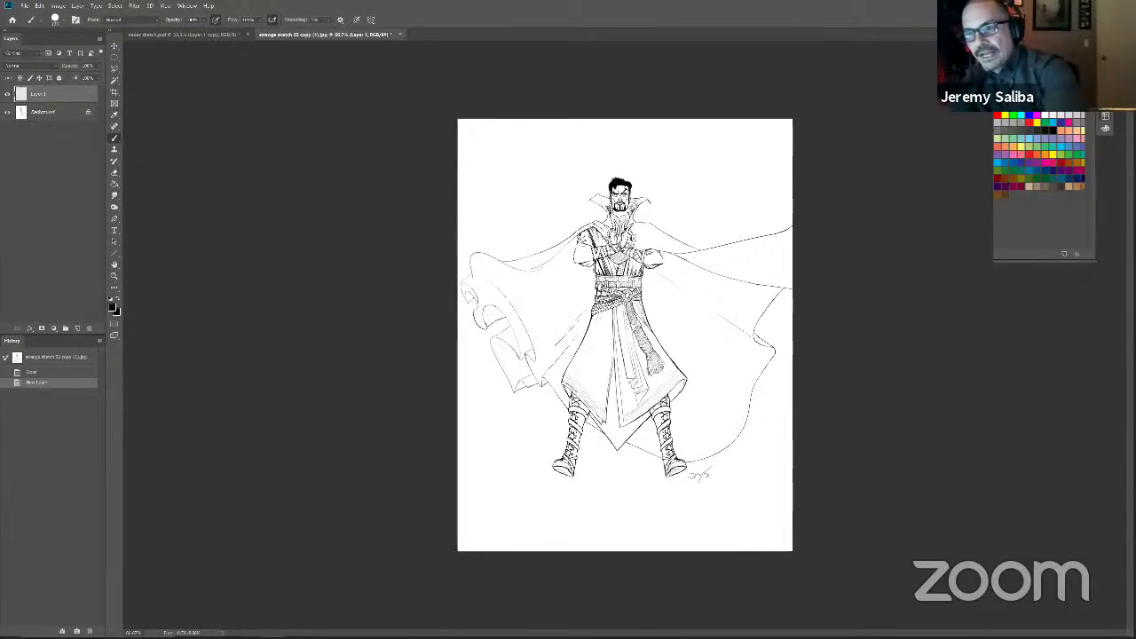
left_click(1012, 163)
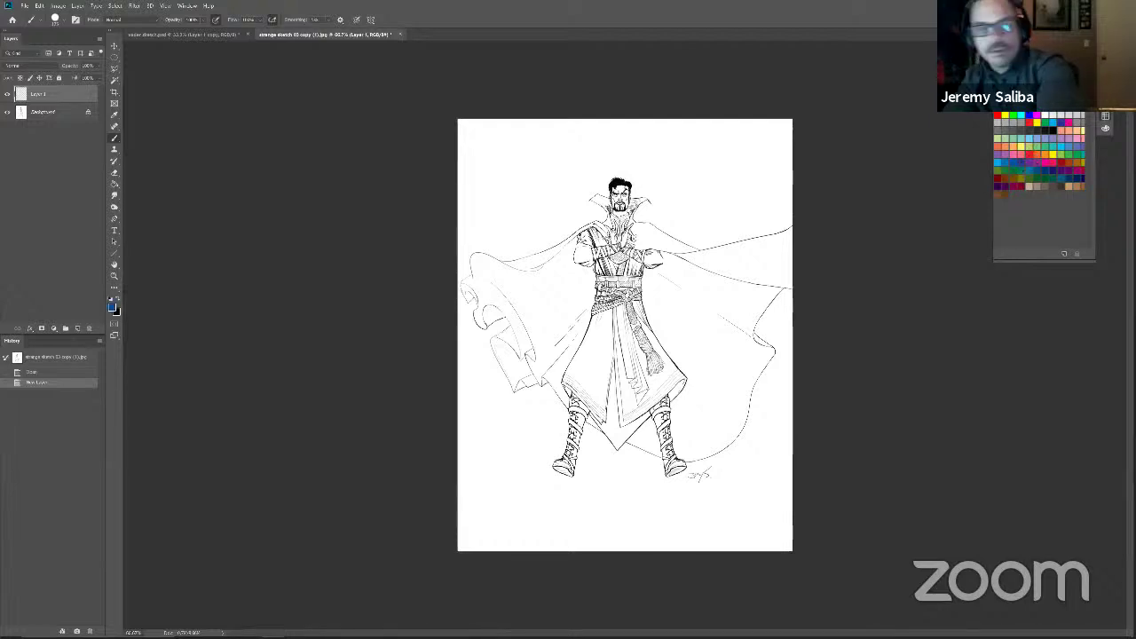
left_click(113, 307)
left_click(348, 296)
left_click(112, 309)
left_click(219, 363)
left_click(342, 293)
Step: Try broad blue strokes over the robe on the layer above the line art, and undo them
mouse_move(606, 309)
left_mouse_down()
mouse_move(654, 380)
mouse_move(652, 324)
mouse_move(664, 500)
left_mouse_up()
left_click_drag(643, 275, 665, 476)
mouse_move(652, 345)
left_mouse_down()
mouse_move(669, 395)
mouse_move(646, 426)
left_mouse_up()
key("ctrl+z")
key("ctrl+z")
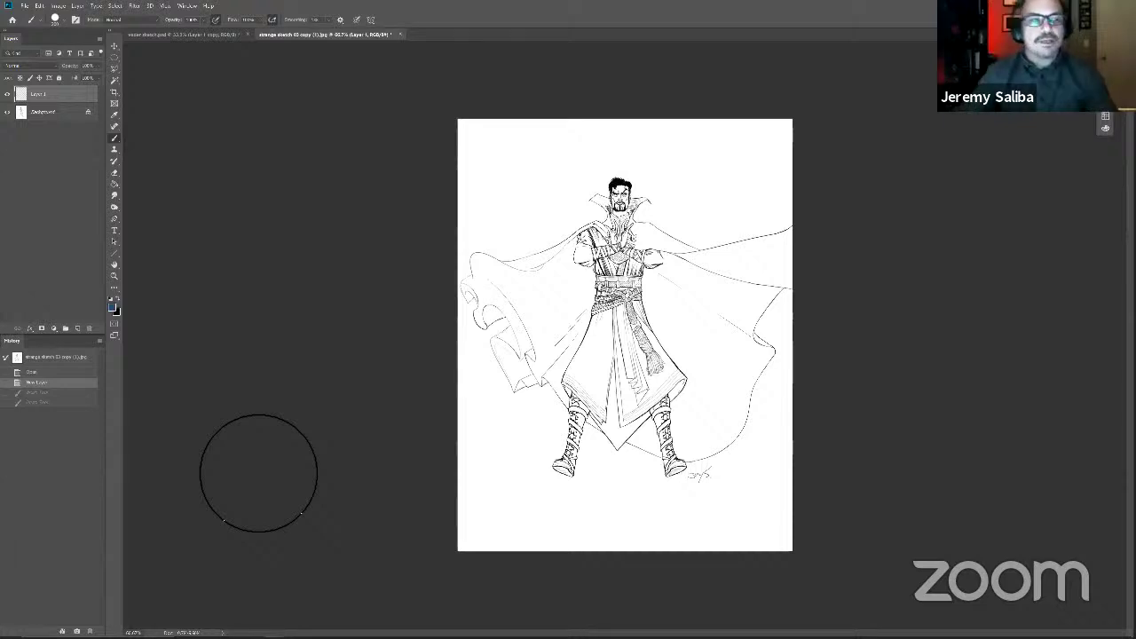
Step: Convert the locked Background into a regular layer and move it above the empty paint layer
left_click(45, 111)
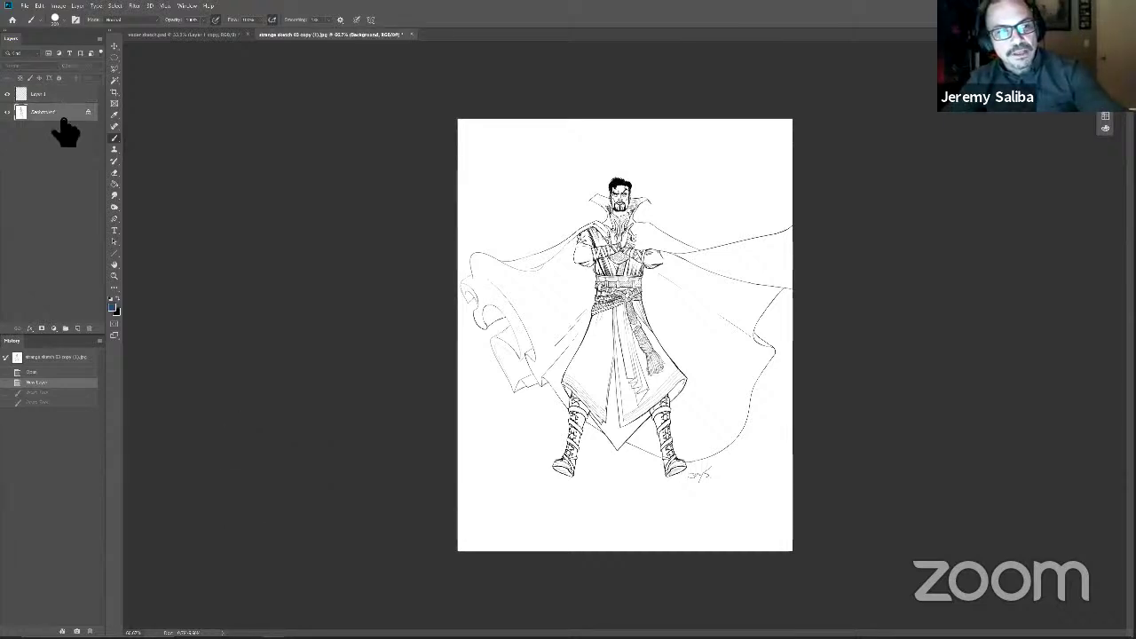
double_click(51, 114)
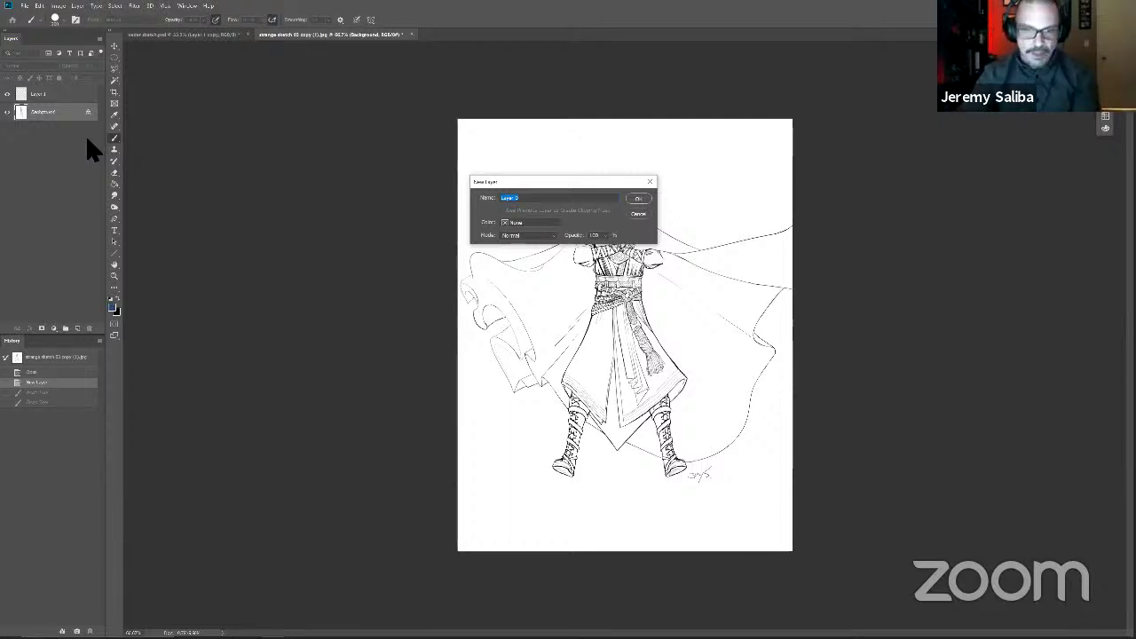
key("Return")
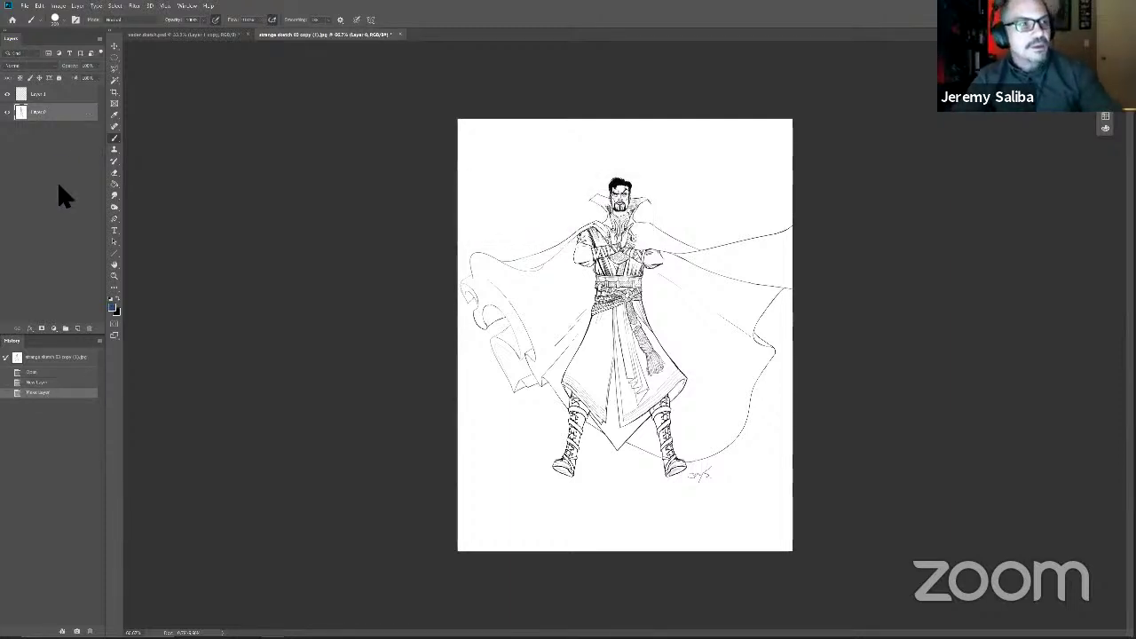
left_click_drag(62, 108, 53, 87)
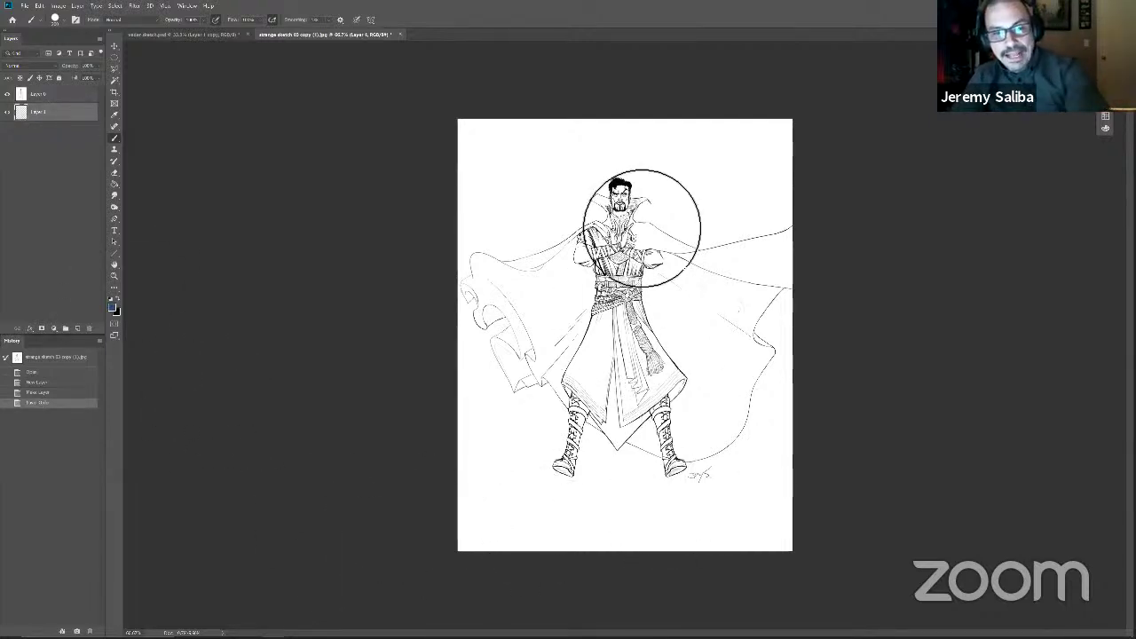
Step: Paint a broad blue zigzag on the layer beneath the line art and check it by toggling layer visibility
left_click(663, 256)
left_click(7, 111)
left_click(7, 111)
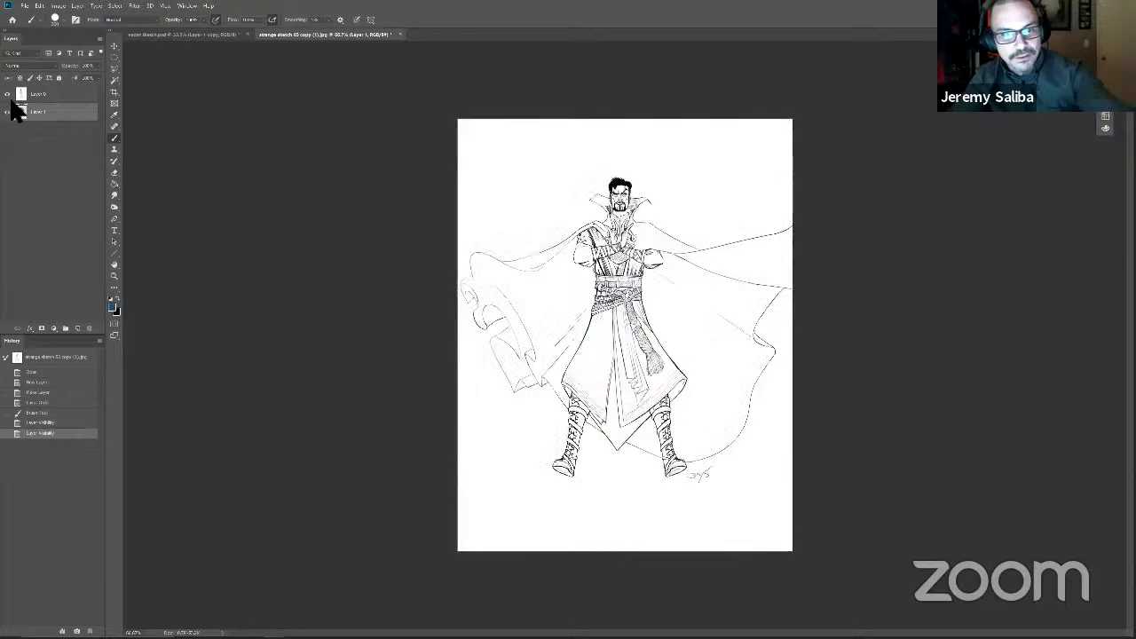
Step: Set the line-art layer's blending mode to Multiply
left_click(49, 96)
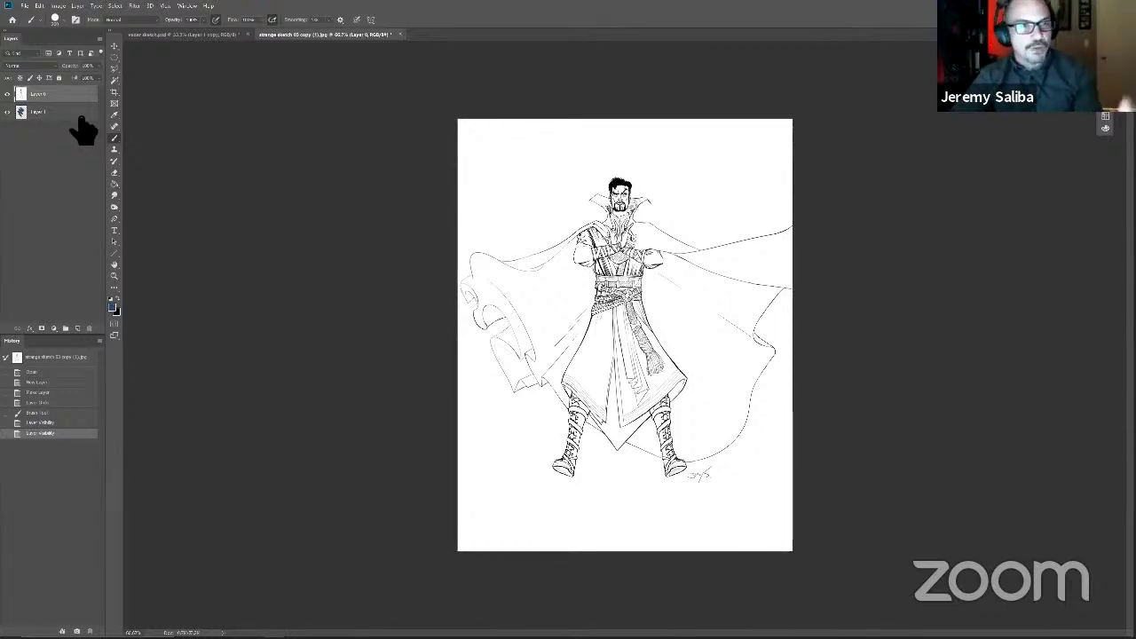
left_click(12, 71)
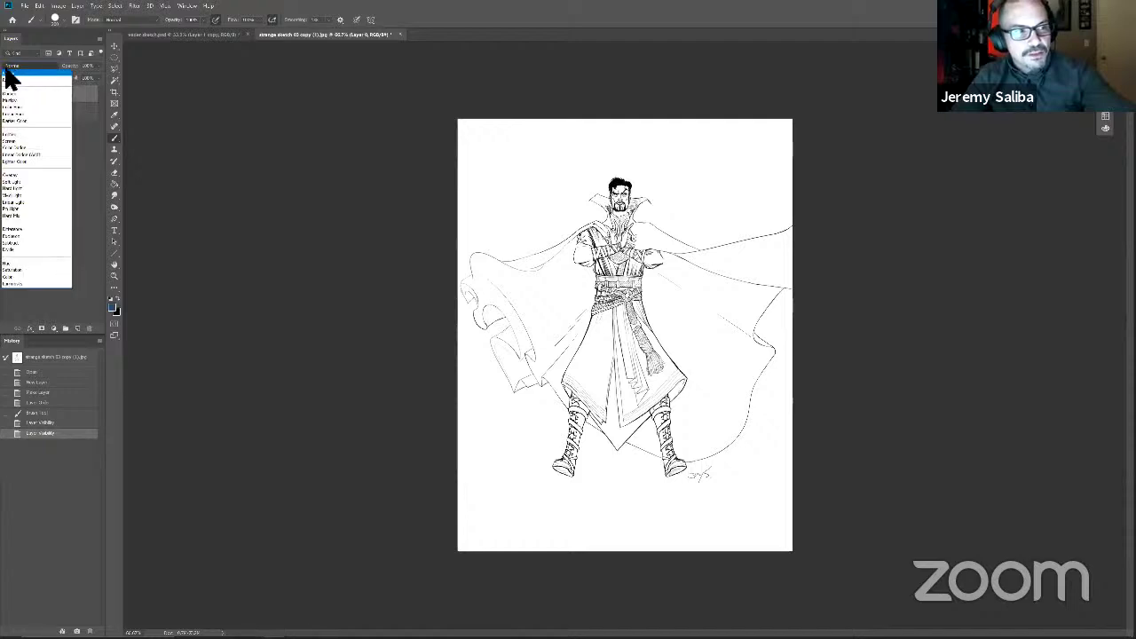
left_click(19, 112)
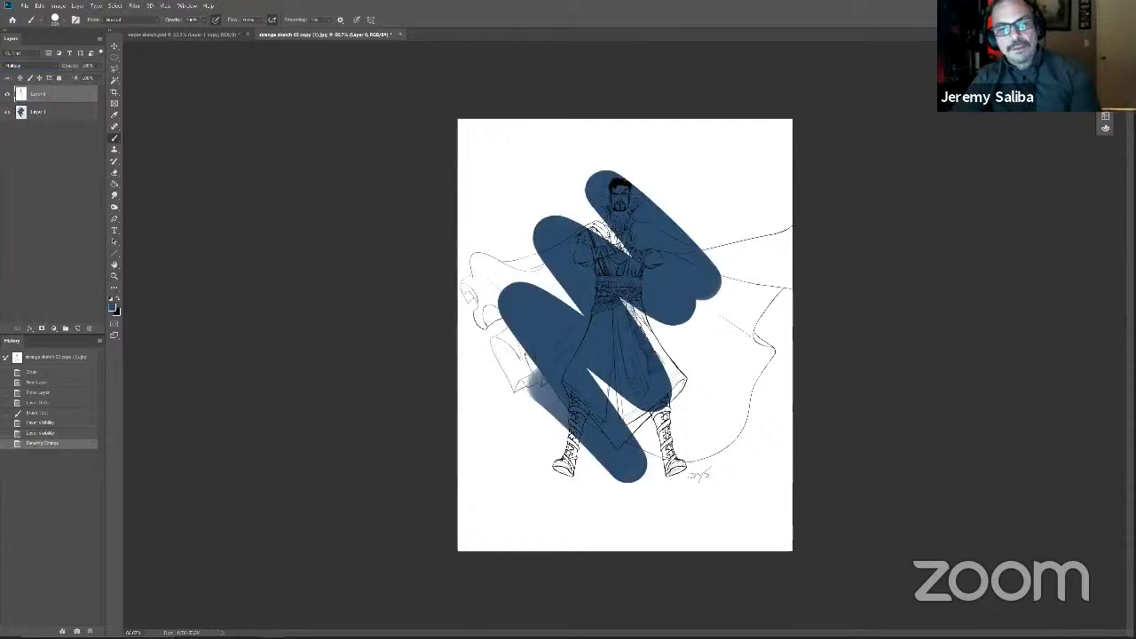
Step: Undo a stray stroke on the line-art layer and cover more of the figure and cape in blue on the layer beneath
mouse_move(631, 244)
left_mouse_down()
mouse_move(654, 266)
mouse_move(725, 277)
left_mouse_up()
key("ctrl+z")
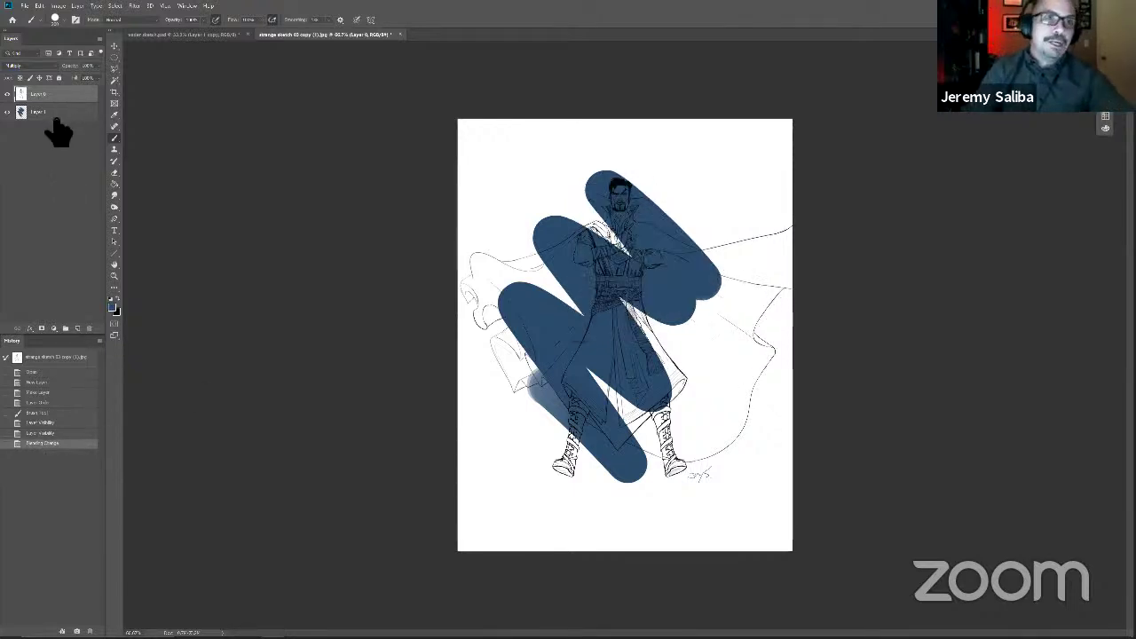
left_click(51, 114)
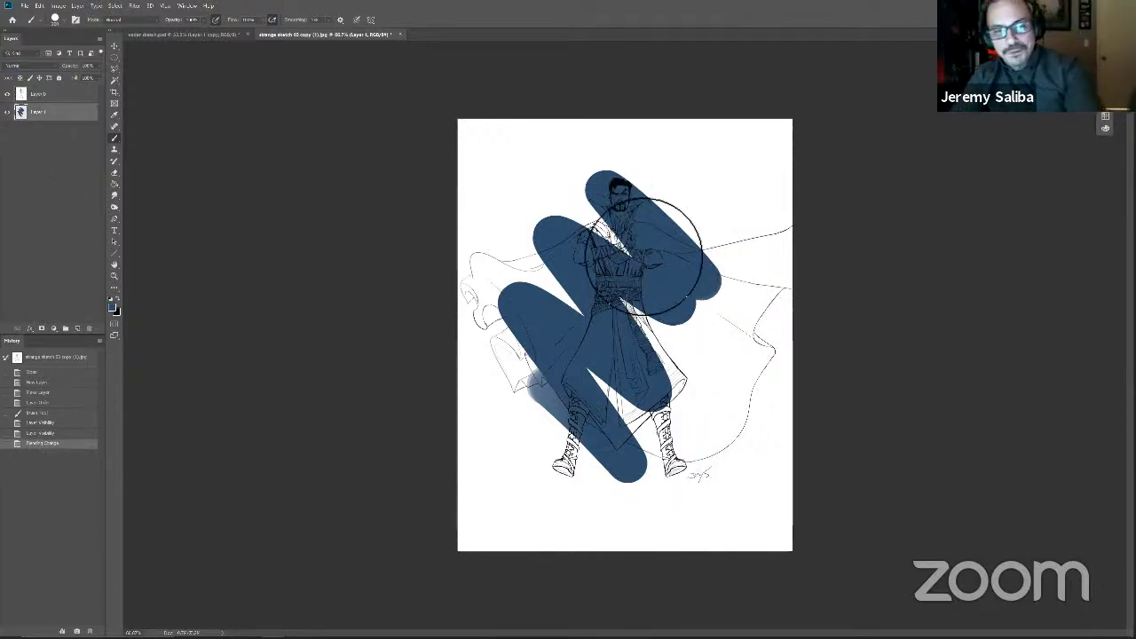
mouse_move(567, 191)
left_mouse_down()
mouse_move(735, 254)
mouse_move(810, 317)
mouse_move(737, 424)
mouse_move(588, 436)
mouse_move(600, 292)
mouse_move(646, 405)
mouse_move(710, 499)
left_mouse_up()
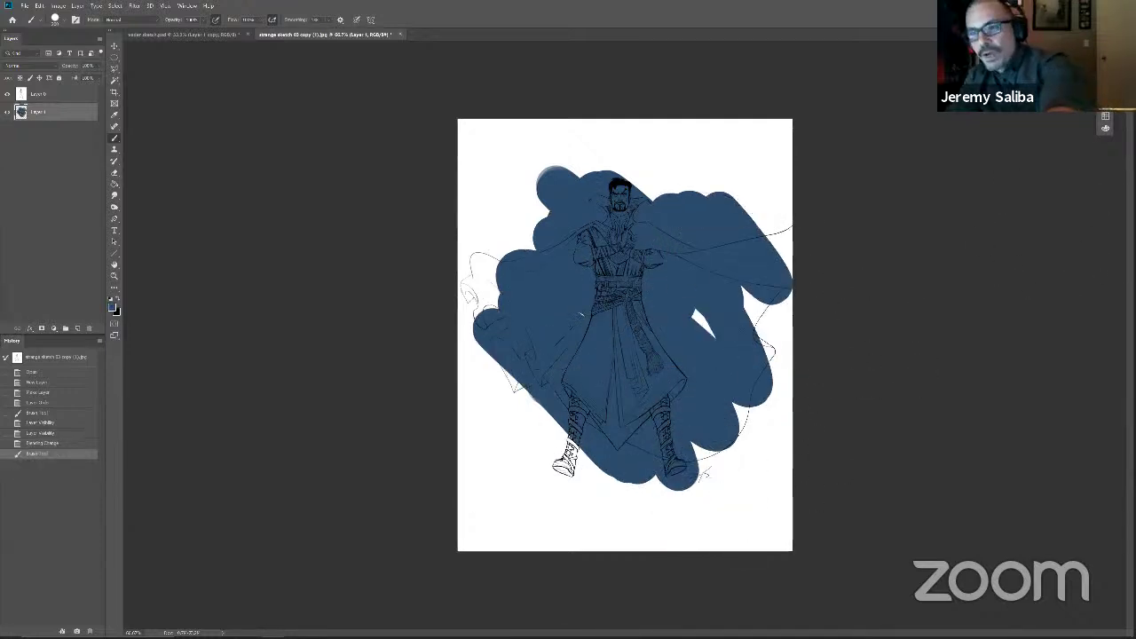
Step: Change the foreground colour from blue to a dark red chosen from the swatches
left_click(1105, 118)
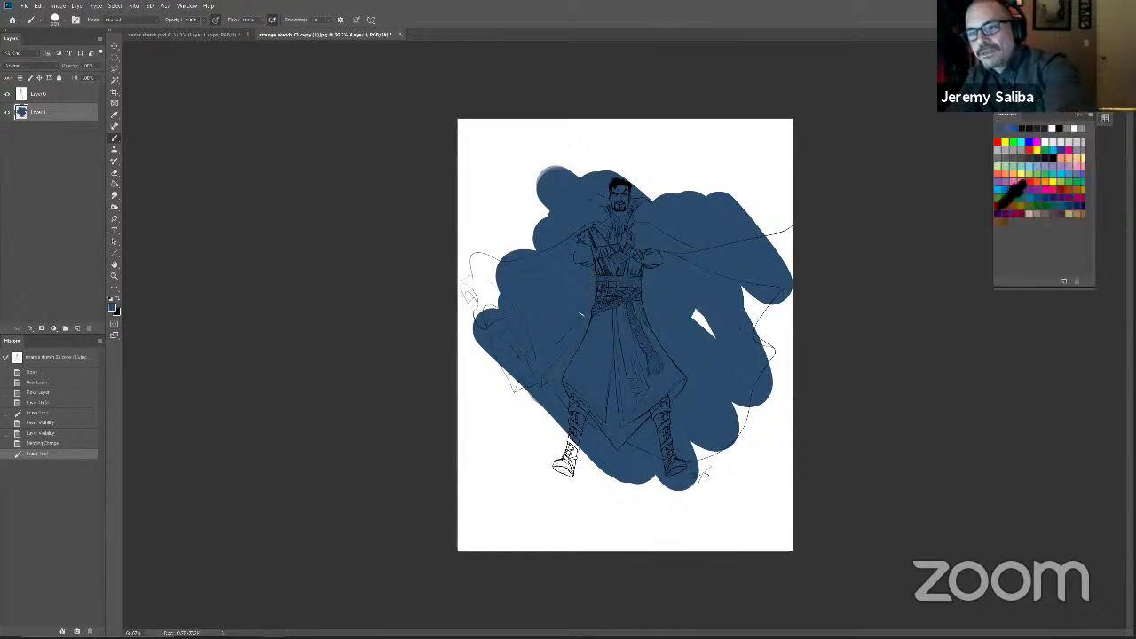
left_click(1000, 220)
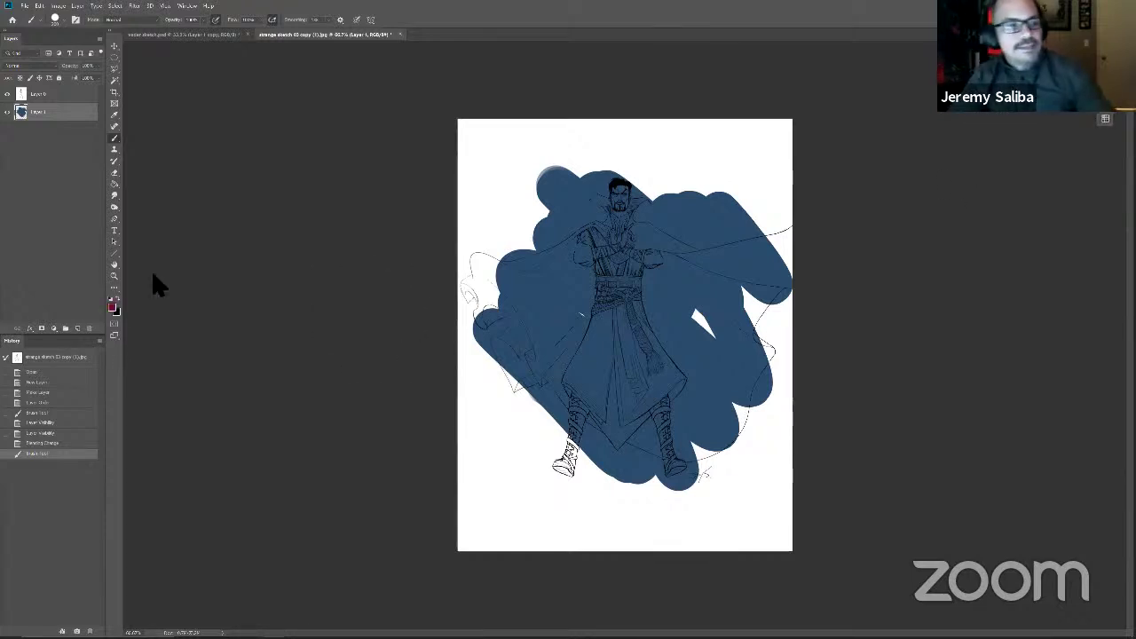
left_click(112, 307)
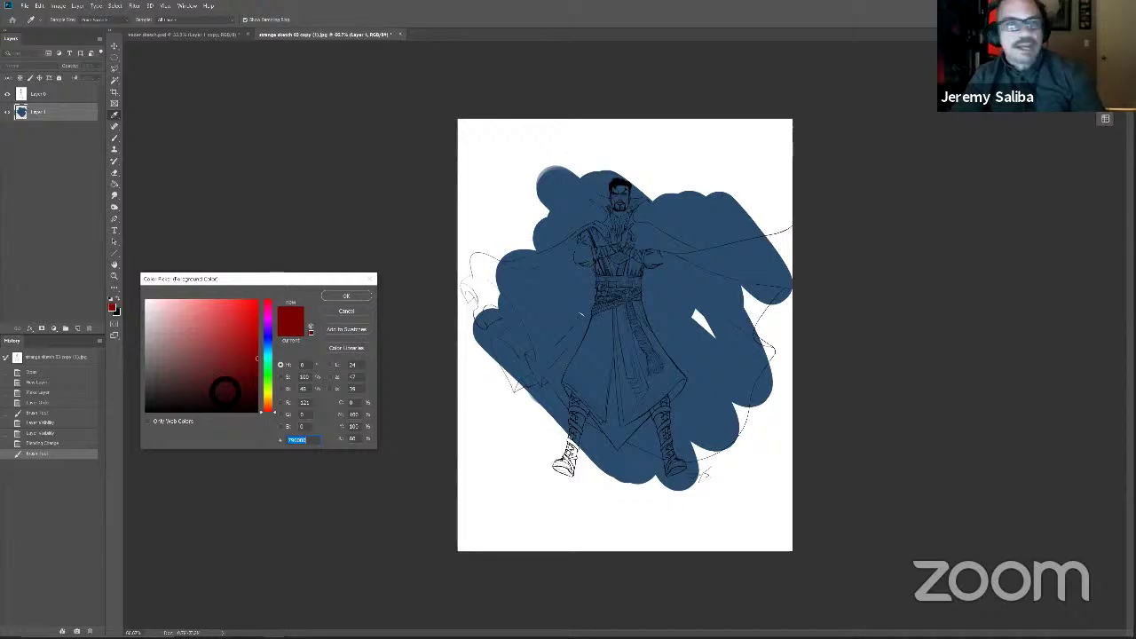
left_click(342, 296)
Step: Paint broad dark red strokes over the blue on both sides of the cape, beside the waist and out towards the right edge
left_click_drag(514, 293, 568, 350)
left_click_drag(573, 288, 577, 324)
left_click_drag(666, 293, 696, 346)
mouse_move(687, 280)
left_mouse_down()
mouse_move(794, 329)
mouse_move(701, 257)
left_mouse_up()
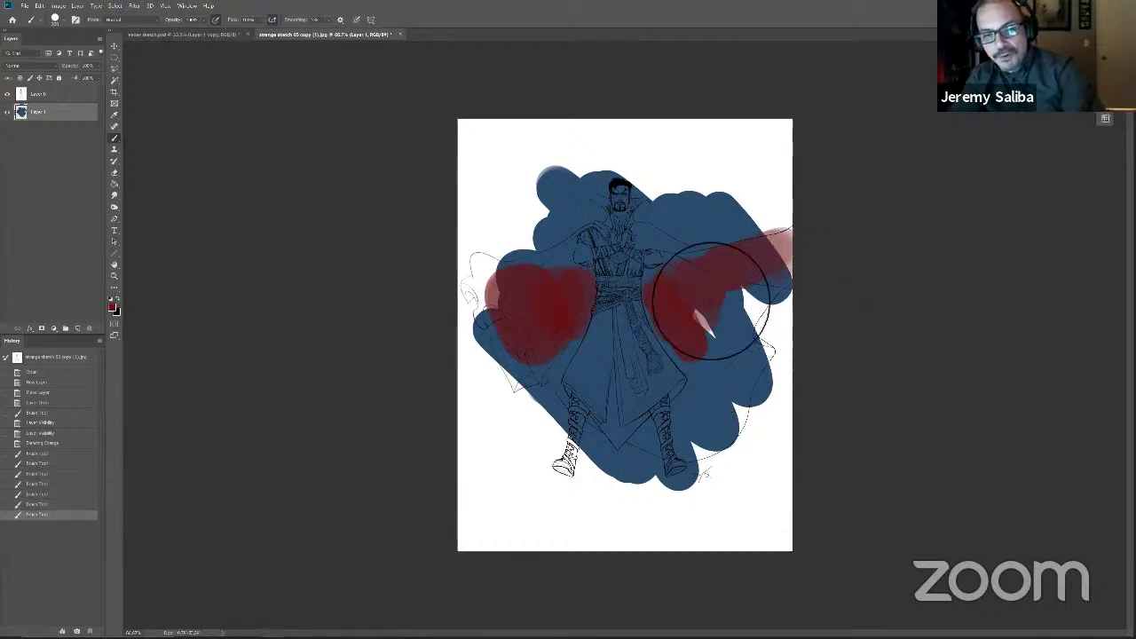
left_click_drag(721, 371, 690, 317)
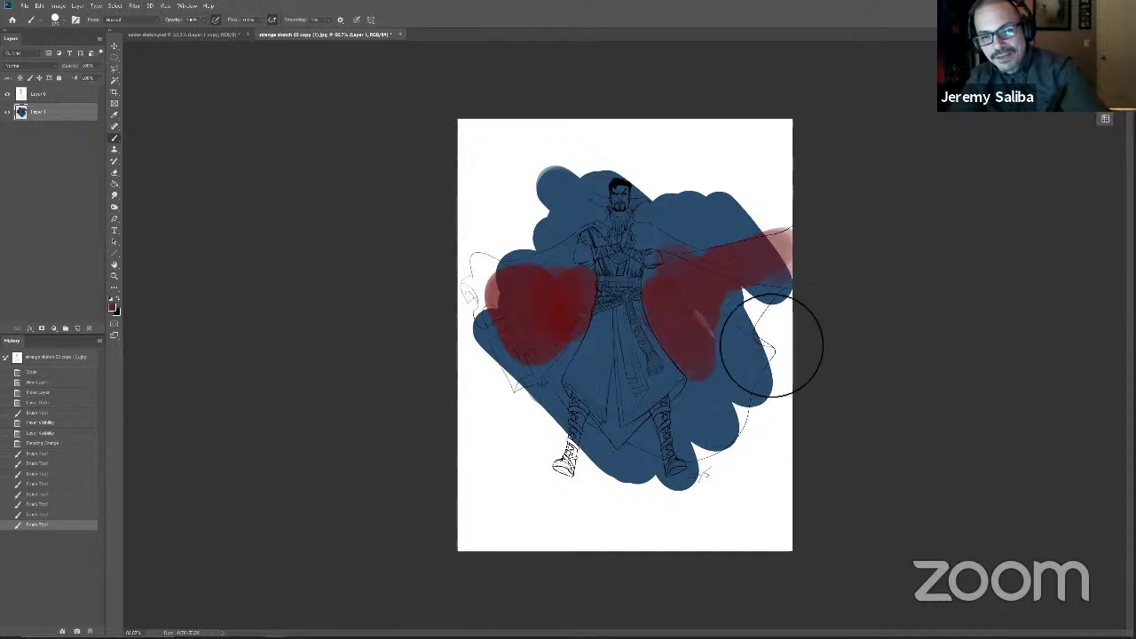
Step: Extend the dark red with a smaller brush to the cape's right edge, behind the legs and across the left folds
key("bracketleft")
mouse_move(765, 310)
left_mouse_down()
mouse_move(755, 354)
mouse_move(781, 315)
left_mouse_up()
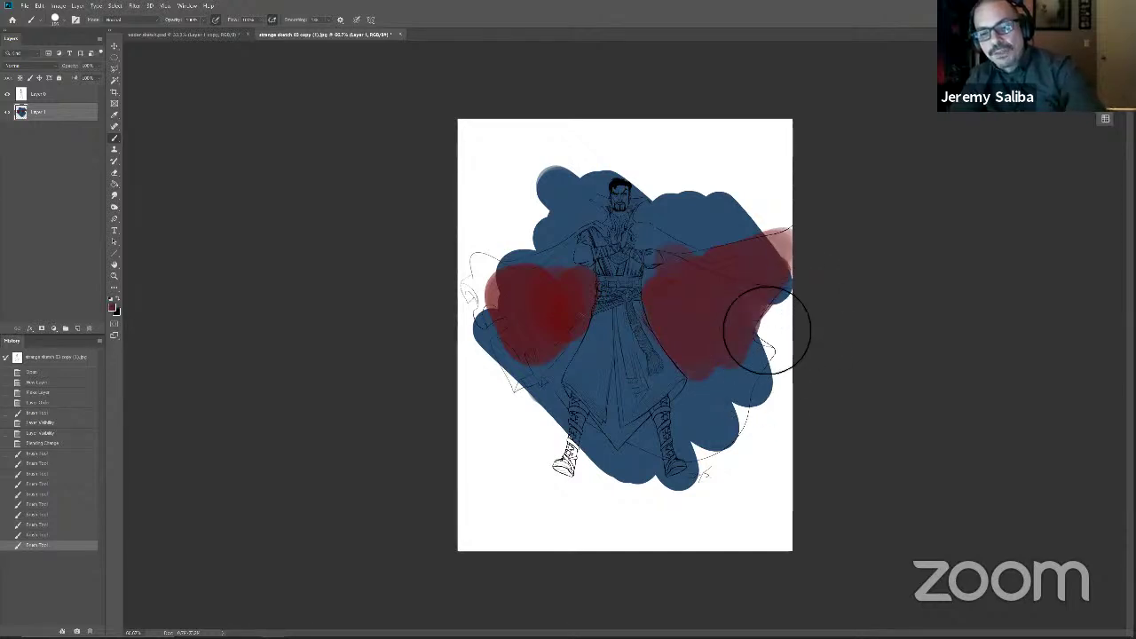
mouse_move(777, 394)
left_mouse_down()
mouse_move(718, 448)
mouse_move(769, 391)
mouse_move(743, 464)
mouse_move(735, 449)
mouse_move(716, 478)
mouse_move(717, 422)
mouse_move(729, 417)
mouse_move(689, 329)
left_mouse_up()
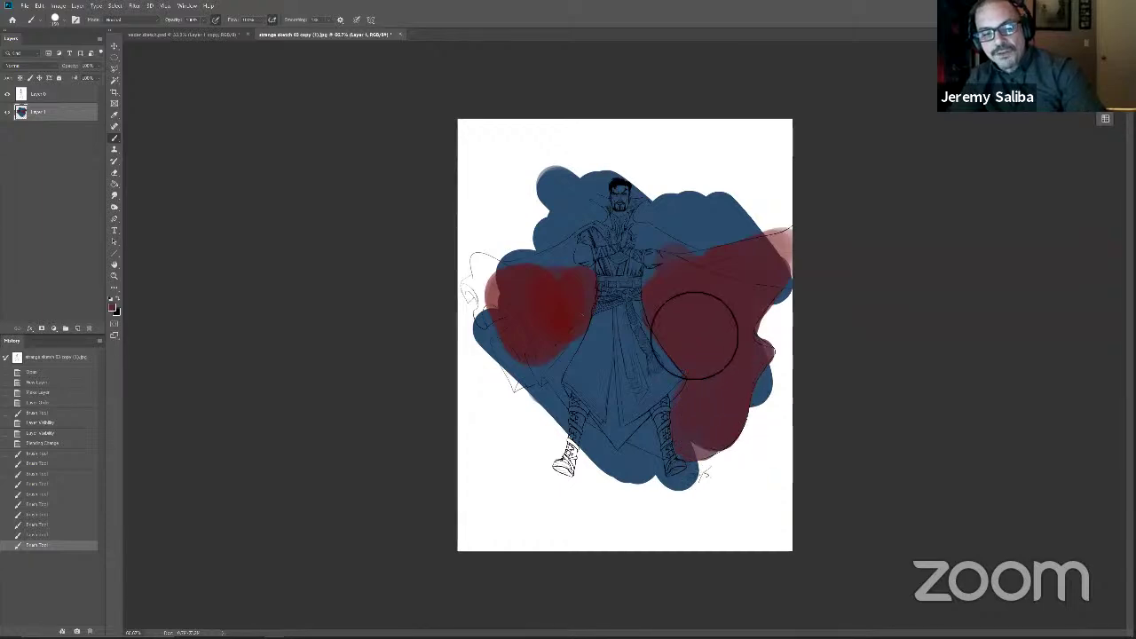
mouse_move(658, 448)
left_mouse_down()
mouse_move(665, 455)
mouse_move(654, 453)
left_mouse_up()
left_click_drag(570, 355, 533, 388)
mouse_move(505, 315)
left_mouse_down()
mouse_move(501, 288)
mouse_move(527, 300)
mouse_move(576, 278)
mouse_move(588, 300)
mouse_move(583, 256)
mouse_move(603, 291)
left_mouse_up()
mouse_move(562, 346)
left_mouse_down()
mouse_move(599, 281)
mouse_move(604, 294)
mouse_move(566, 267)
left_mouse_up()
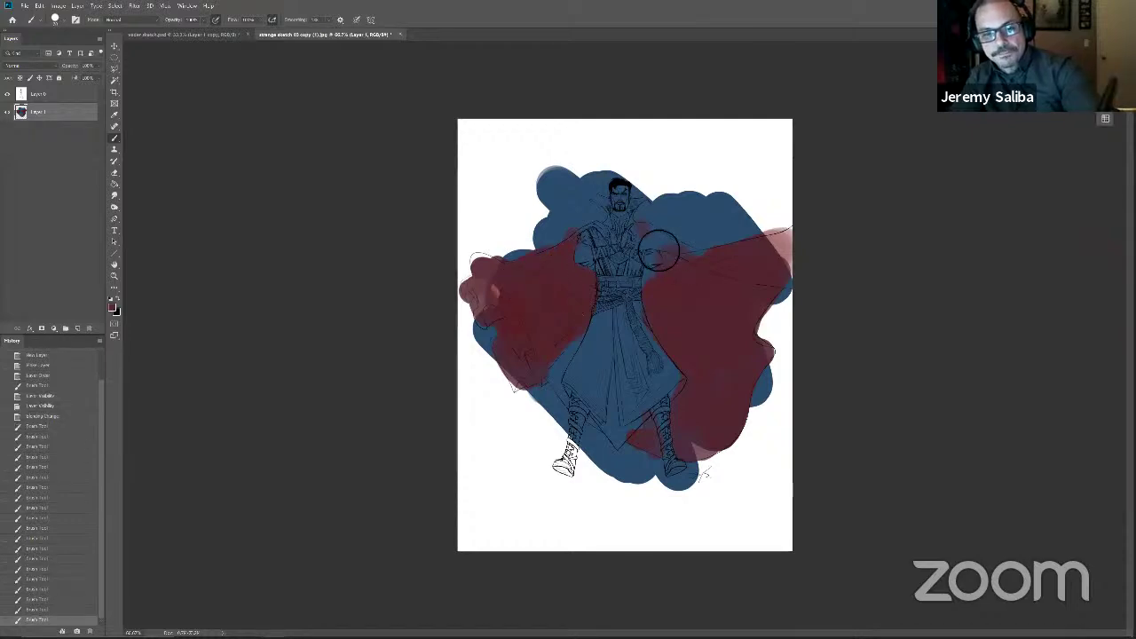
Step: Add dark red to the right collar and to the cape beside the skirt
key("ctrl+plus")
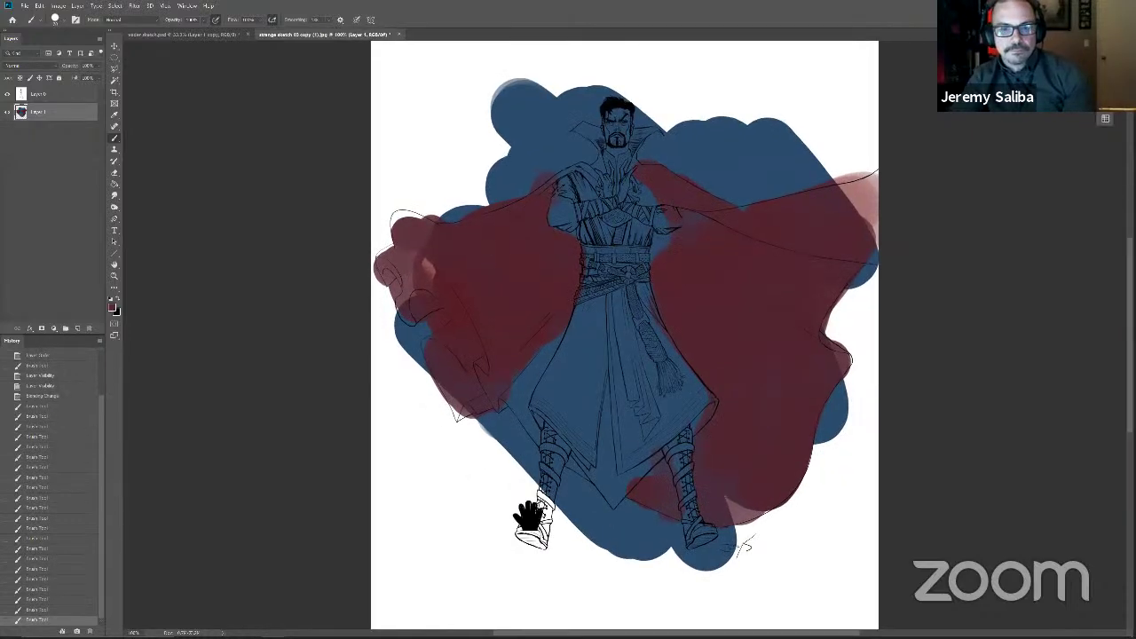
key("ctrl+plus")
key("ctrl+plus")
left_click_drag(531, 547, 530, 564)
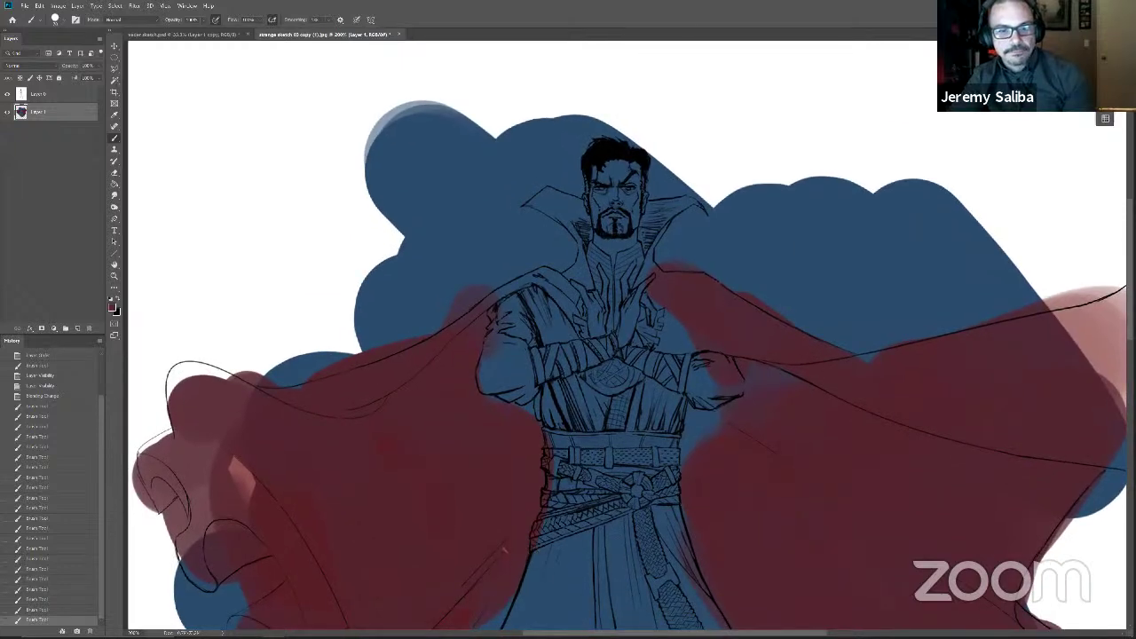
left_click_drag(690, 258, 674, 294)
left_click_drag(461, 539, 446, 504)
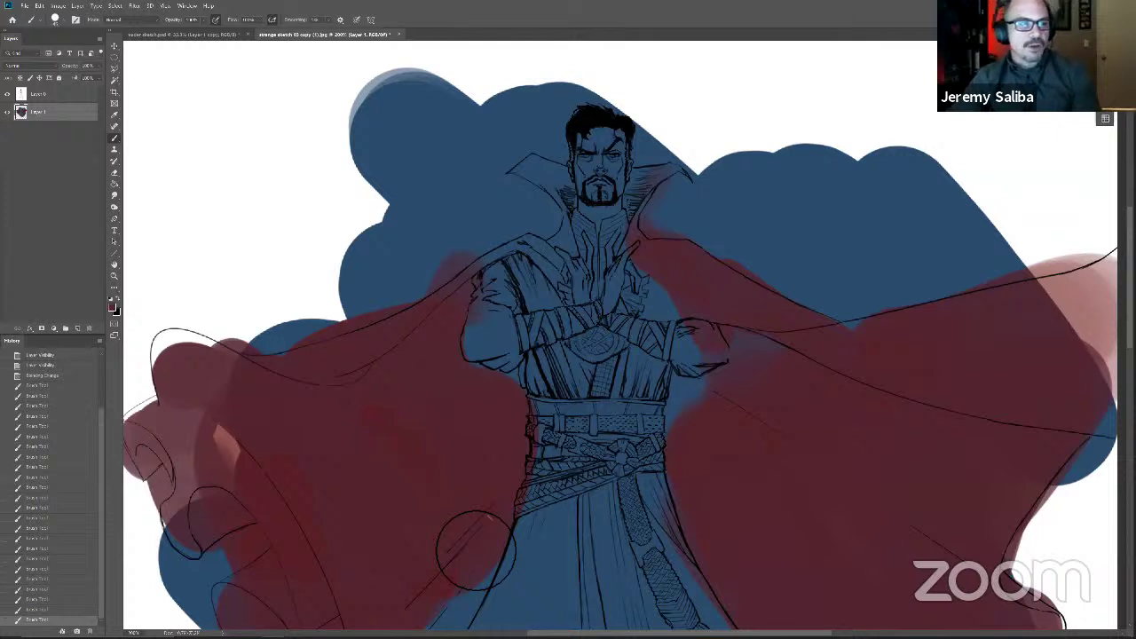
Step: Create a bottom layer filled with dark red and mute it to a lighter grey using Hue/Saturation with saturation -72
left_click(77, 328)
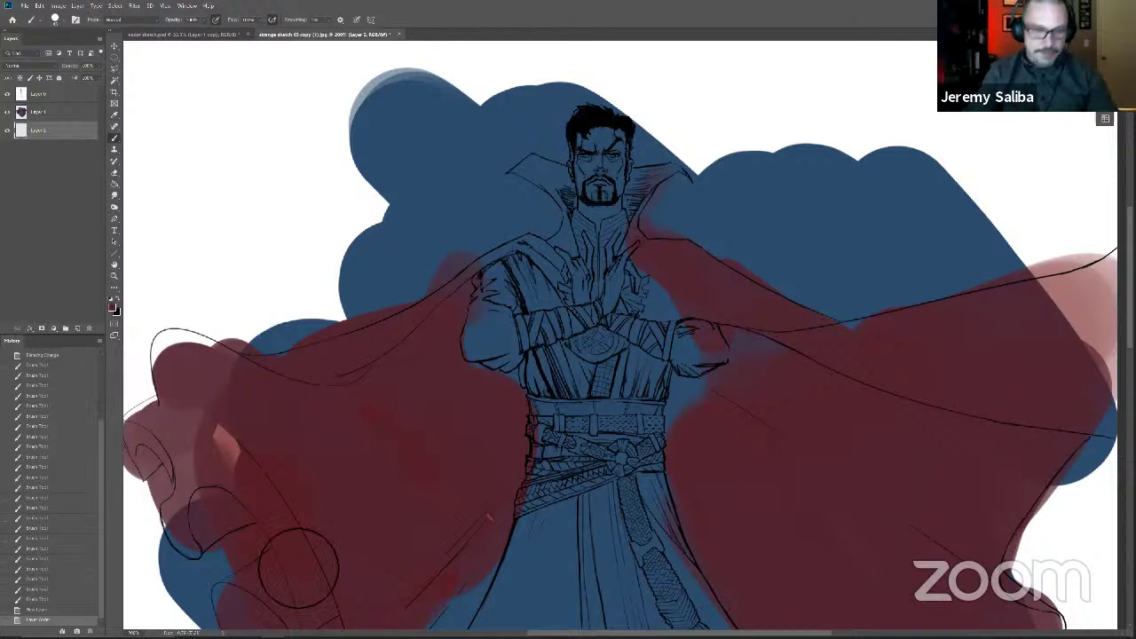
key("alt+BackSpace")
key("ctrl+u")
left_click_drag(235, 427, 247, 448)
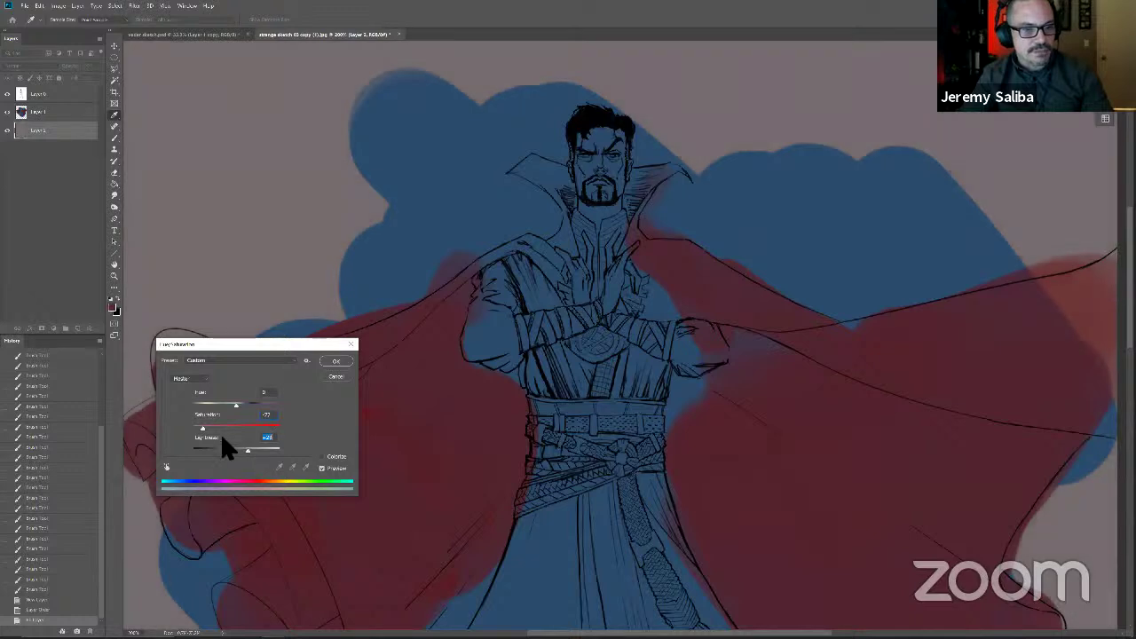
left_click(335, 361)
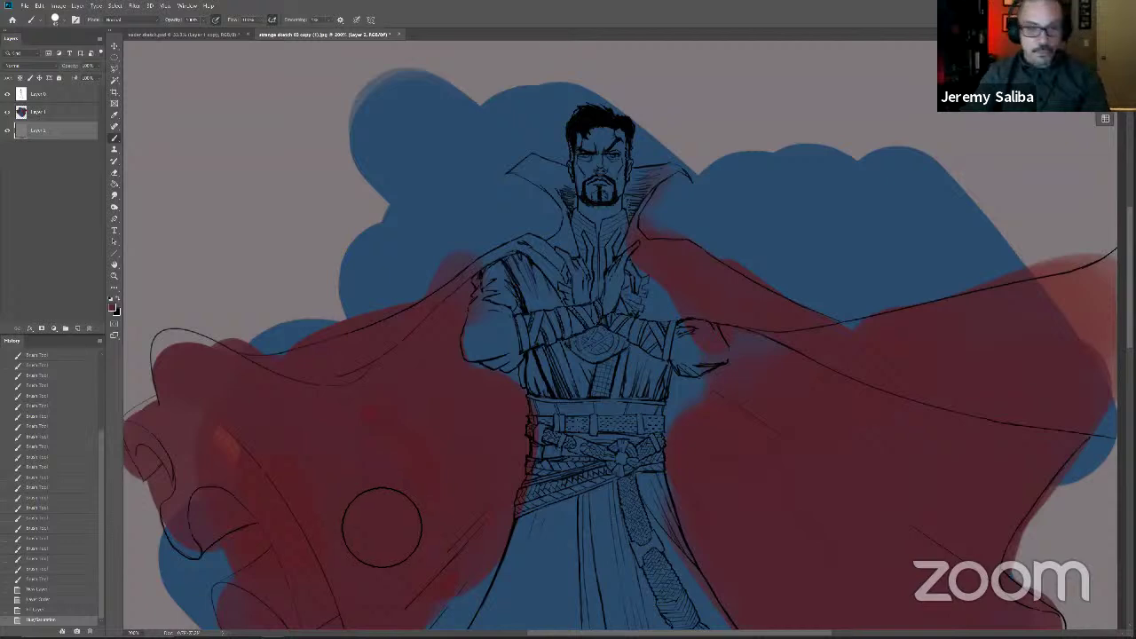
left_click_drag(508, 595, 520, 569)
key("ctrl+minus")
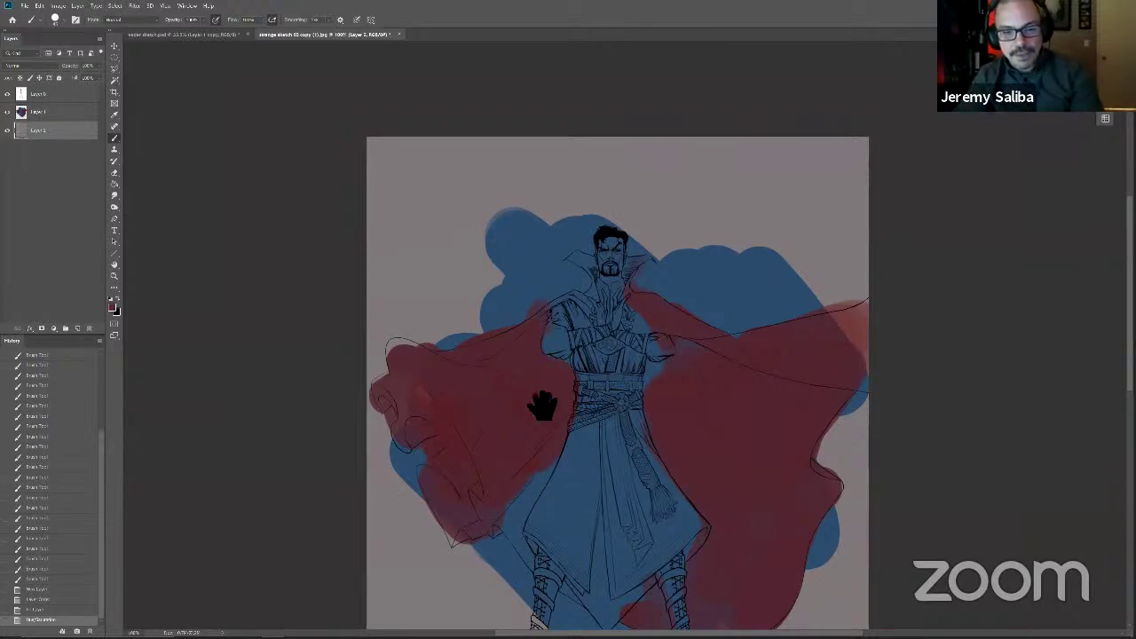
scroll(650, 387, "up", 3)
left_click_drag(708, 346, 701, 328)
key("bracketright")
key("bracketright")
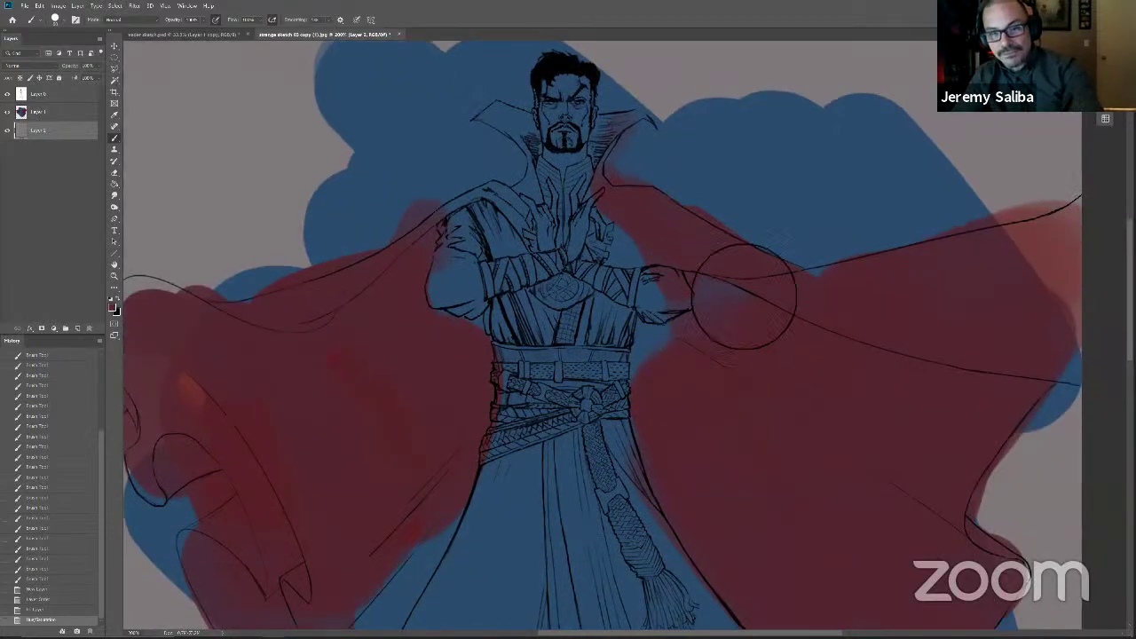
left_click_drag(626, 460, 376, 380)
left_click(165, 340)
key("ctrl+z")
key("ctrl+z")
Step: Switch back to the colour layer and paint more dark red on the right side of the cape below the arm
key("alt+bracketright")
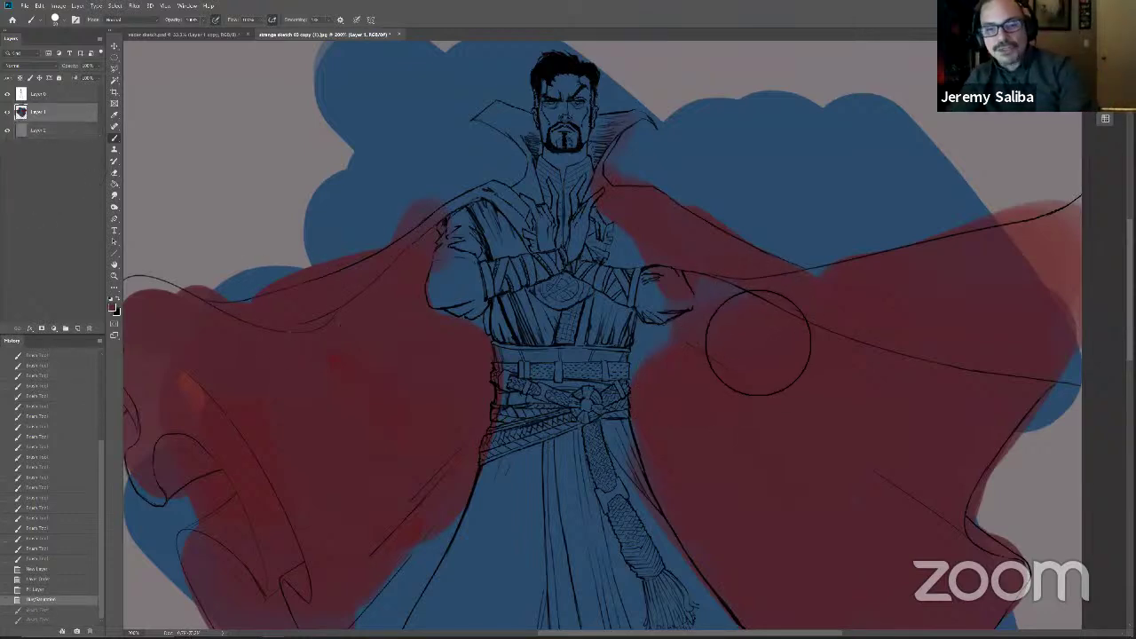
left_click_drag(771, 477, 708, 449)
key("ctrl+z")
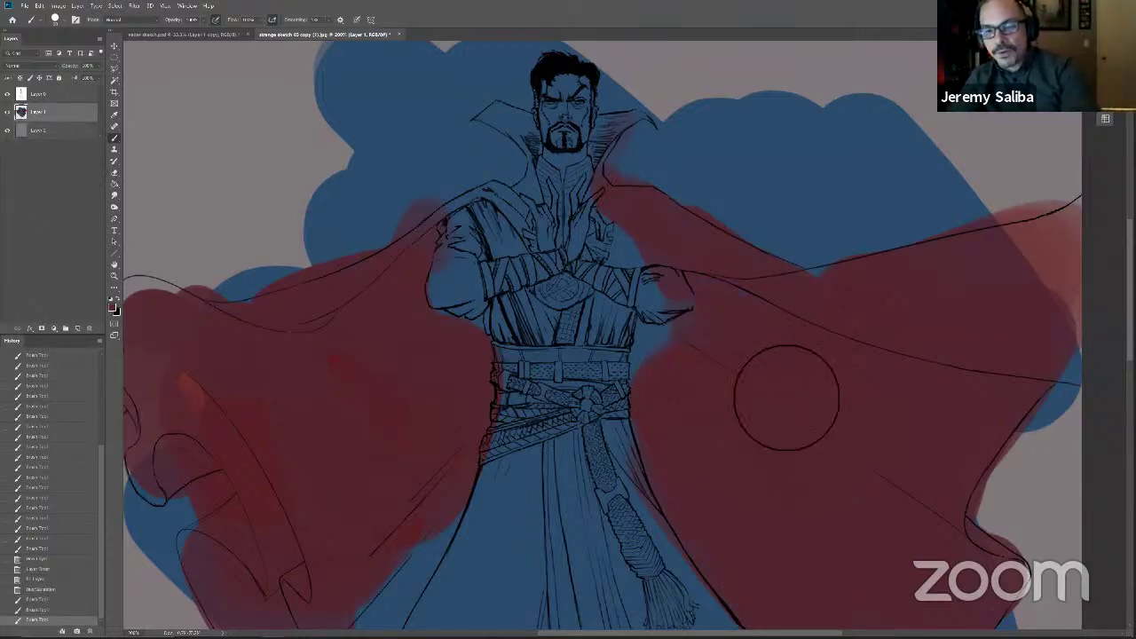
left_click_drag(829, 465, 857, 546)
key("bracketleft")
mouse_move(724, 446)
left_mouse_down()
mouse_move(685, 378)
mouse_move(690, 360)
mouse_move(672, 381)
mouse_move(672, 365)
mouse_move(677, 436)
left_mouse_up()
Step: Fill the cape area between the left folds and the skirt's left edge with dark red, varying the brush size
key("bracketleft")
key("bracketleft")
key("bracketleft")
key("bracketleft")
mouse_move(490, 373)
left_mouse_down()
mouse_move(447, 329)
mouse_move(491, 375)
left_mouse_up()
mouse_move(461, 512)
left_mouse_down()
mouse_move(485, 439)
mouse_move(550, 369)
left_mouse_up()
key("bracketright")
key("bracketright")
left_click_drag(555, 417, 510, 506)
left_click_drag(501, 459, 486, 522)
left_click_drag(485, 523, 502, 567)
key("bracketleft")
left_click_drag(468, 387, 470, 507)
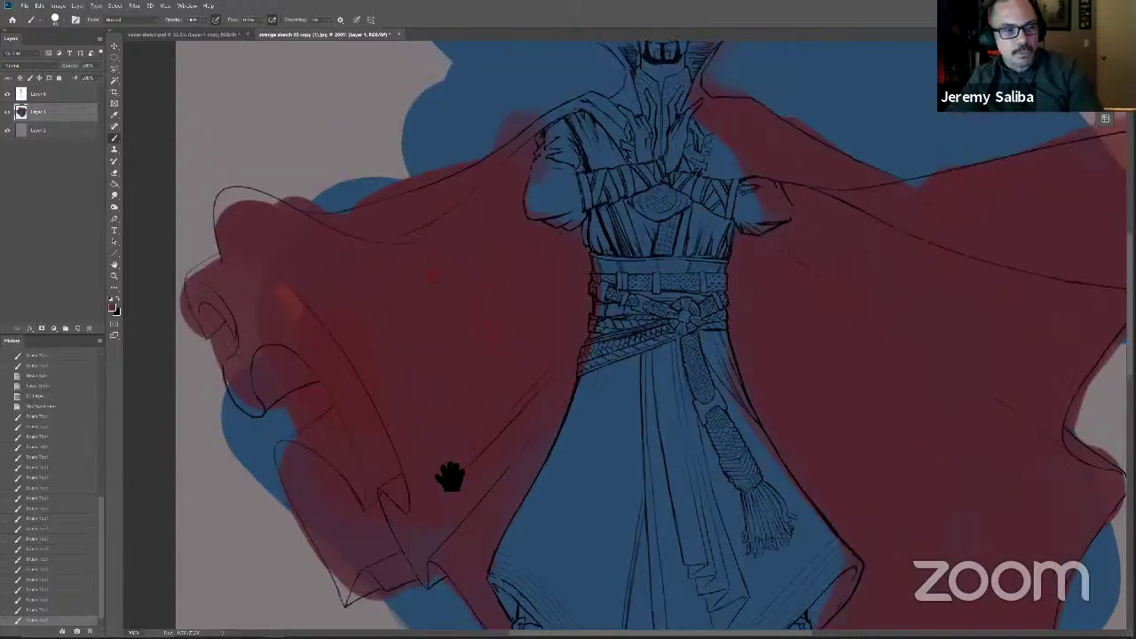
Step: Toggle the colour layer's visibility off and on to check the paint beneath the line art
left_click(8, 112)
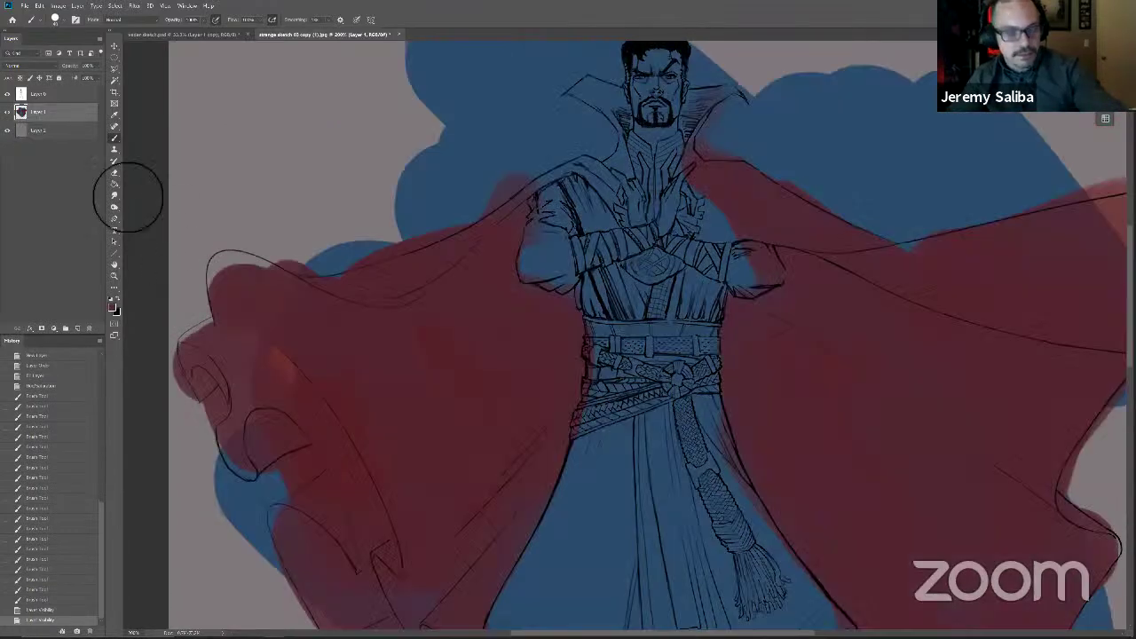
key("v")
mouse_move(382, 458)
left_mouse_down()
mouse_move(294, 386)
mouse_move(442, 344)
mouse_move(468, 457)
left_mouse_up()
key("b")
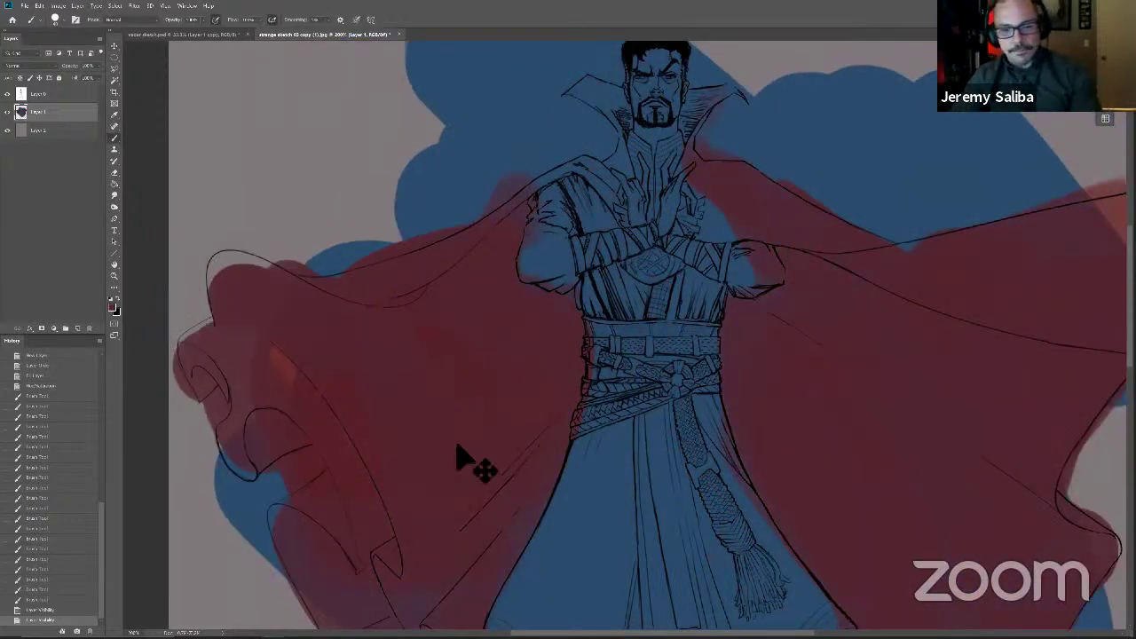
Step: Cover the light orange patch and uneven red in the cape's upper-left folds with dark red
key("ctrl+minus")
left_click_drag(556, 503, 551, 491)
key("ctrl+plus")
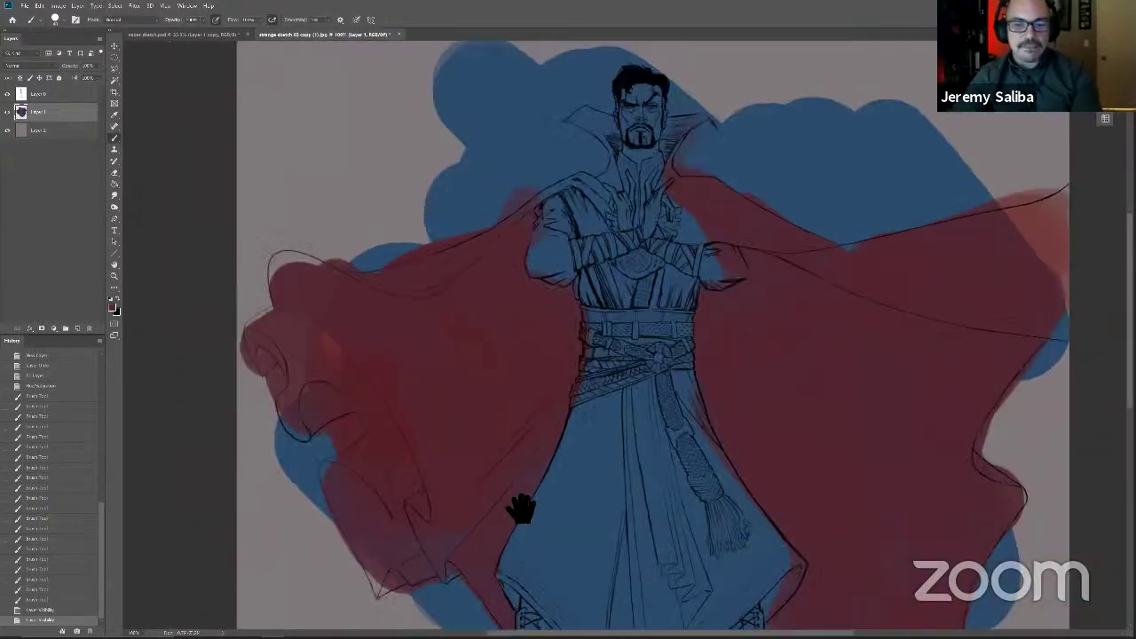
left_click_drag(422, 538, 412, 502)
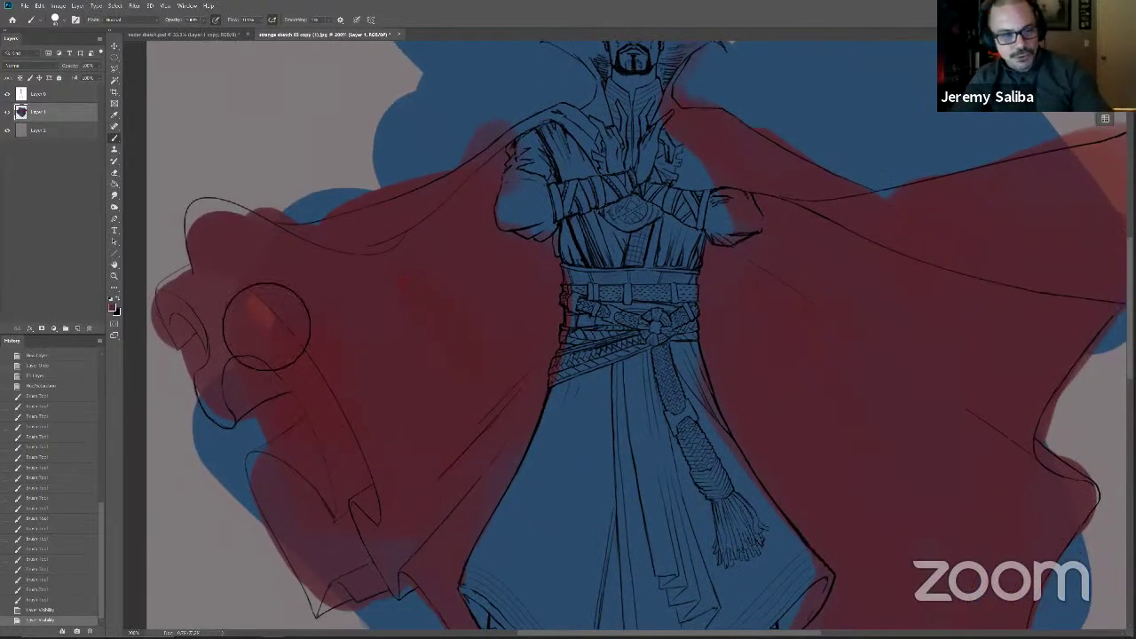
left_click_drag(239, 259, 312, 297)
left_click_drag(256, 328, 231, 247)
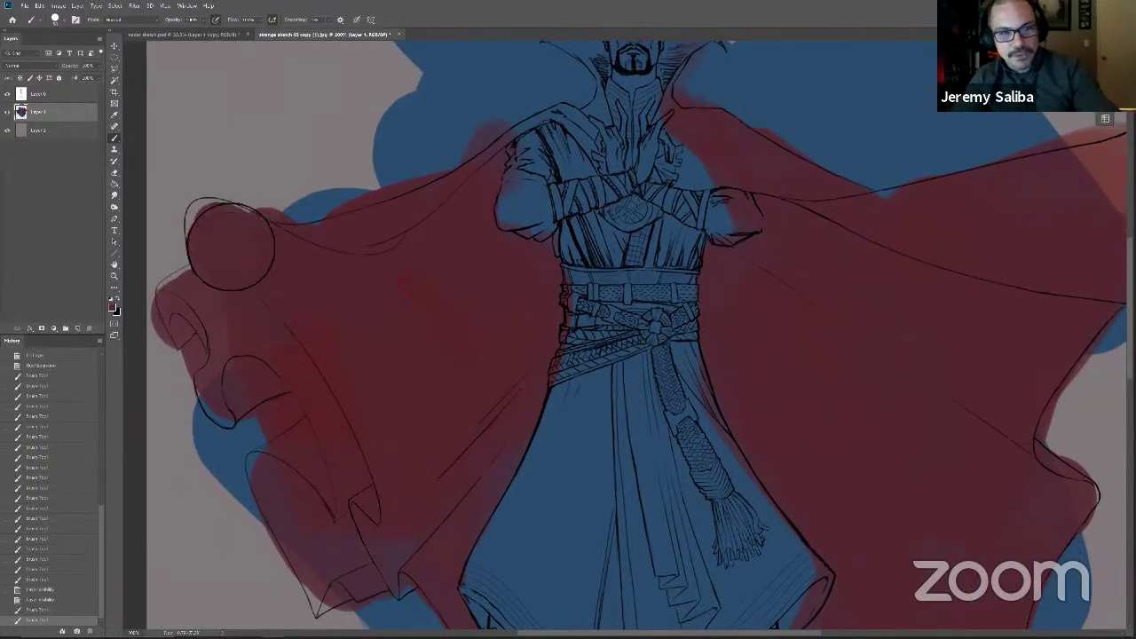
left_click_drag(354, 256, 424, 295)
Step: Paint dark red with a smaller brush on the left shoulder drape and along the cape down to its outer folds
key("bracketleft")
key("bracketleft")
key("bracketleft")
key("bracketleft")
mouse_move(555, 129)
left_mouse_down()
mouse_move(596, 142)
mouse_move(567, 119)
mouse_move(596, 156)
mouse_move(564, 115)
mouse_move(529, 142)
left_mouse_up()
mouse_move(488, 199)
left_mouse_down()
mouse_move(463, 498)
mouse_move(469, 382)
mouse_move(476, 405)
mouse_move(423, 401)
mouse_move(284, 325)
mouse_move(240, 414)
mouse_move(247, 436)
mouse_move(206, 315)
mouse_move(245, 363)
mouse_move(207, 390)
mouse_move(176, 346)
mouse_move(215, 436)
mouse_move(258, 461)
mouse_move(254, 452)
mouse_move(284, 432)
mouse_move(311, 428)
mouse_move(286, 433)
mouse_move(311, 413)
mouse_move(228, 469)
mouse_move(246, 506)
mouse_move(246, 469)
mouse_move(206, 464)
left_mouse_up()
Step: Erase the blue and red paint outside the cape's ragged lower-left outline, including the gap between the folds
key("bracketright")
key("bracketright")
key("bracketright")
key("bracketright")
key("bracketright")
key("bracketright")
key("bracketleft")
key("bracketleft")
key("bracketleft")
key("bracketleft")
key("bracketleft")
key("bracketleft")
key("e")
left_click_drag(267, 542, 239, 433)
mouse_move(329, 510)
left_mouse_down()
mouse_move(404, 516)
mouse_move(455, 599)
mouse_move(399, 578)
mouse_move(370, 545)
mouse_move(408, 550)
mouse_move(432, 580)
mouse_move(421, 549)
mouse_move(435, 590)
left_mouse_up()
left_click_drag(369, 563, 350, 558)
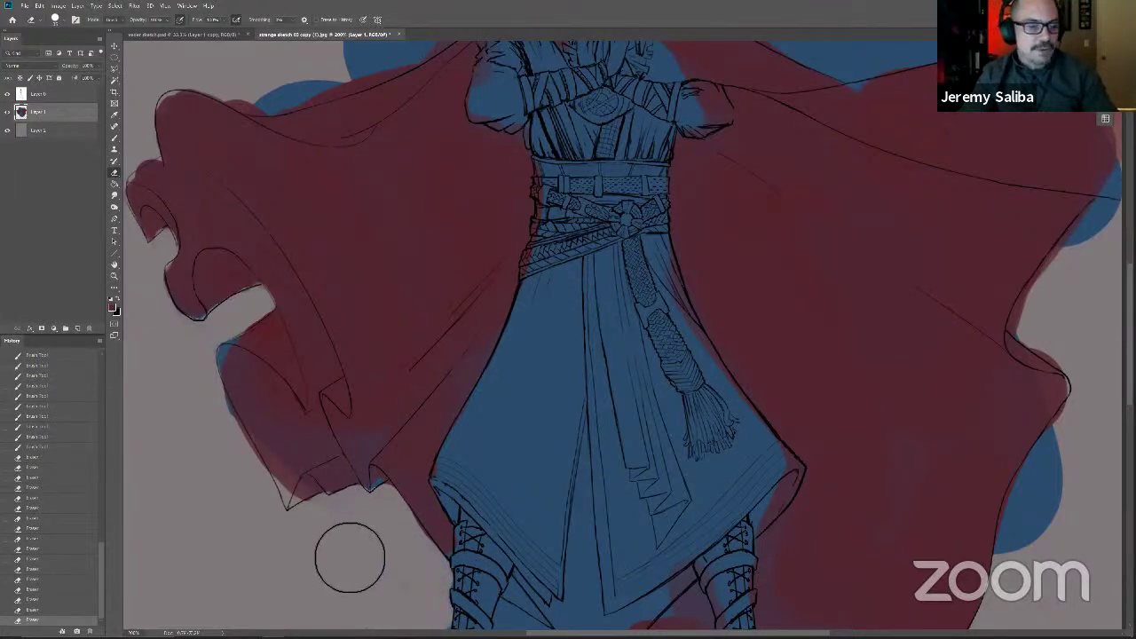
Step: Repaint the cape's lower-left folds in dark red up to the outline
key("b")
mouse_move(329, 466)
left_mouse_down()
mouse_move(357, 506)
mouse_move(297, 416)
mouse_move(314, 510)
mouse_move(345, 561)
mouse_move(402, 544)
mouse_move(405, 477)
mouse_move(423, 492)
mouse_move(412, 488)
left_mouse_up()
key("space")
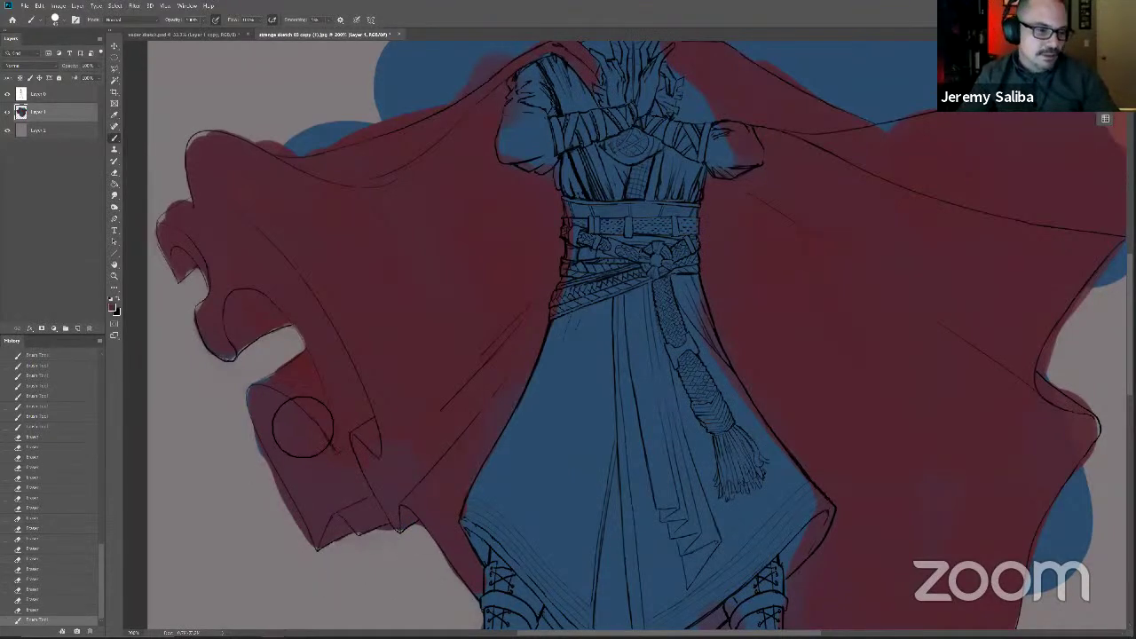
key("space")
left_click_drag(254, 341, 312, 439)
Step: Touch up the fold edges around the gap in the cape's left side using a smaller brush
key("bracketleft")
key("bracketleft")
key("space")
mouse_move(285, 400)
left_mouse_down()
mouse_move(309, 436)
mouse_move(294, 458)
mouse_move(315, 498)
left_mouse_up()
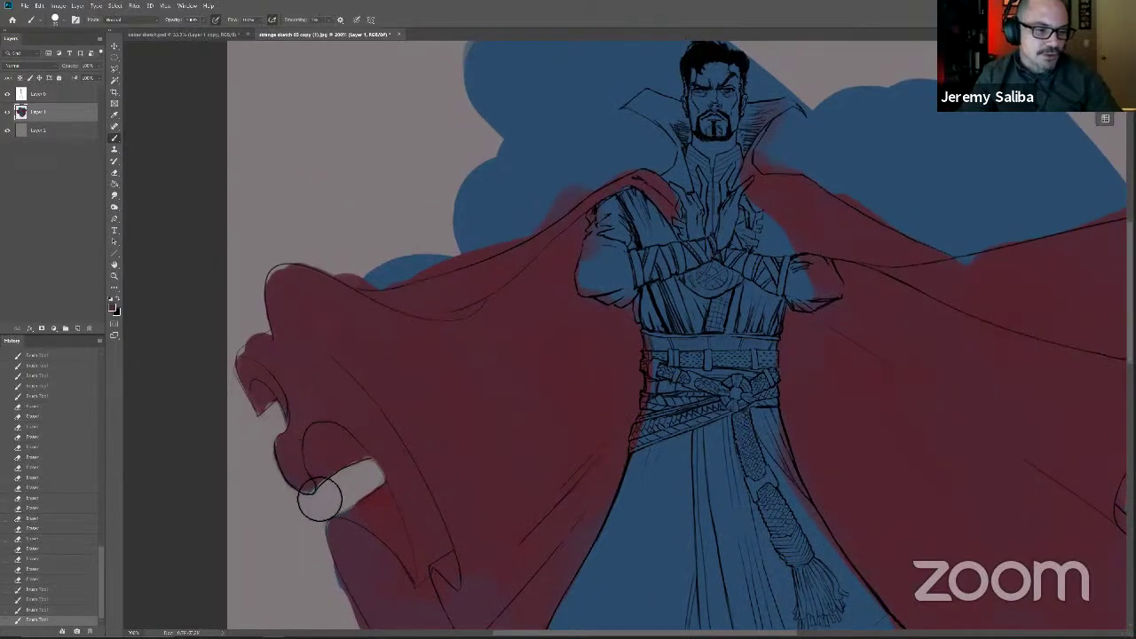
left_click_drag(381, 459, 346, 474)
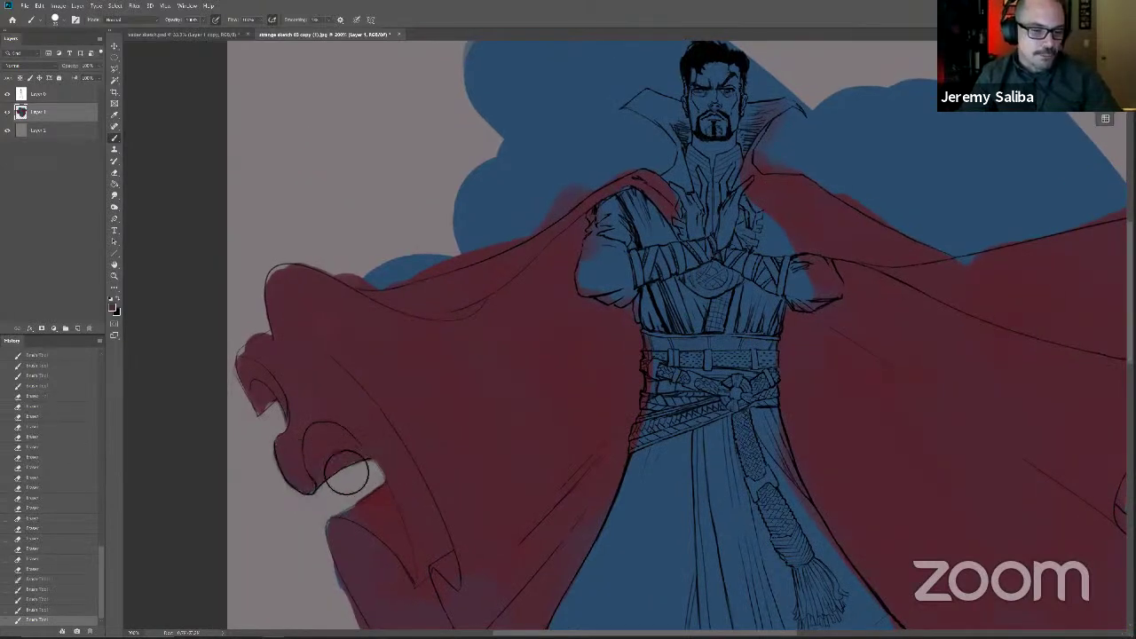
left_click_drag(355, 532, 371, 588)
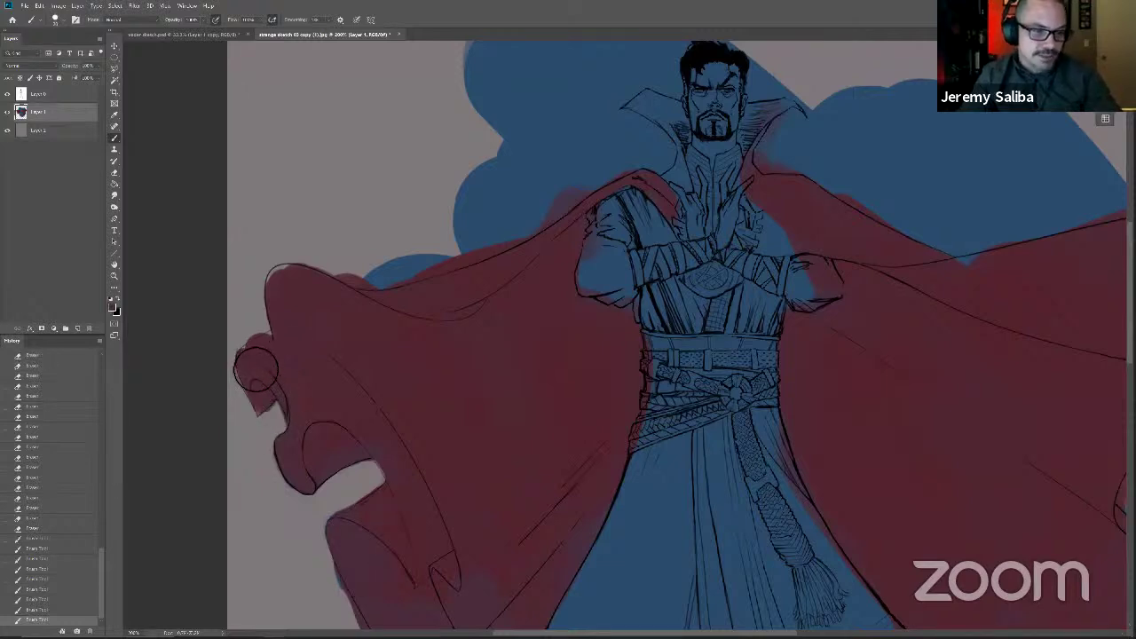
Step: Even out the dark red across the cape's left folds and towards the shoulder with a progressively larger brush
left_click_drag(291, 306, 369, 355)
key("]")
left_click(370, 330)
key("]")
left_click_drag(382, 457, 399, 511)
key("]")
mouse_move(389, 343)
left_mouse_down()
mouse_move(407, 401)
mouse_move(494, 400)
mouse_move(629, 287)
mouse_move(482, 418)
mouse_move(538, 405)
mouse_move(640, 306)
mouse_move(639, 346)
mouse_move(691, 308)
mouse_move(642, 266)
mouse_move(652, 262)
mouse_move(647, 278)
mouse_move(674, 288)
left_mouse_up()
Step: Erase the blue background paint above the cape's left side, enlarging the eraser for the area beside the head
key("e")
left_click_drag(601, 473, 423, 482)
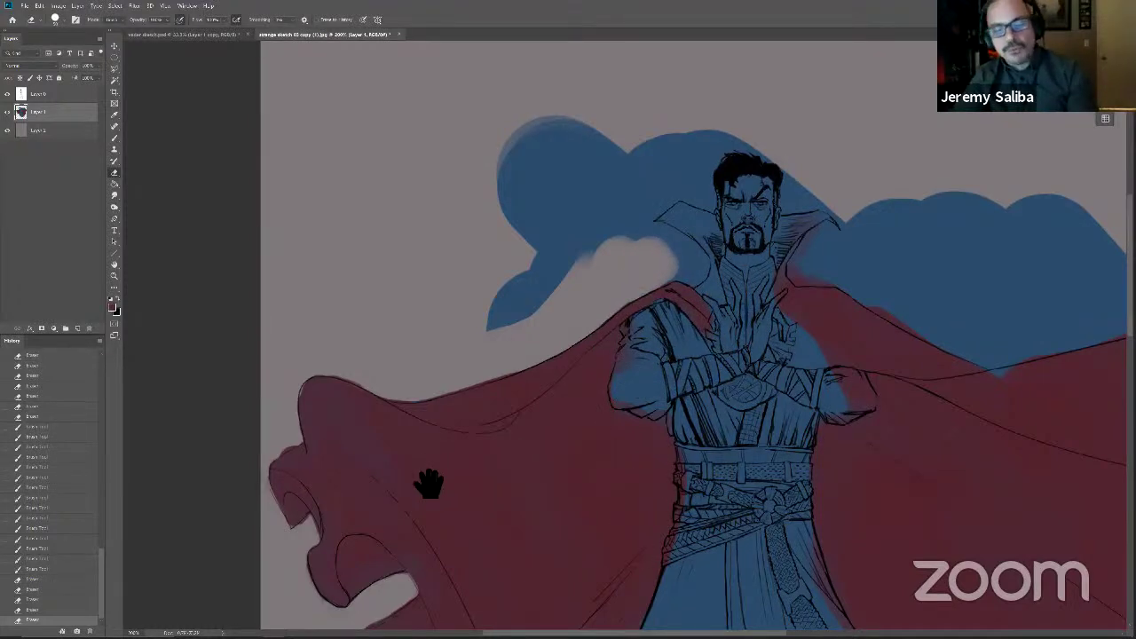
mouse_move(593, 305)
left_mouse_down()
mouse_move(582, 272)
mouse_move(596, 277)
mouse_move(575, 266)
mouse_move(606, 294)
mouse_move(575, 299)
left_mouse_up()
key("]")
key("]")
key("]")
key("]")
key("]")
key("]")
mouse_move(410, 376)
left_mouse_down()
mouse_move(418, 325)
mouse_move(494, 317)
mouse_move(520, 284)
mouse_move(593, 306)
mouse_move(431, 293)
mouse_move(477, 190)
mouse_move(506, 209)
mouse_move(548, 204)
left_mouse_up()
mouse_move(527, 235)
left_mouse_down()
mouse_move(579, 215)
mouse_move(553, 255)
mouse_move(574, 263)
mouse_move(546, 286)
mouse_move(582, 259)
left_mouse_up()
Step: Erase the remaining blue around the left collar point and the top of the head with a smaller eraser
key("bracketleft")
key("bracketleft")
key("bracketleft")
key("bracketleft")
key("bracketleft")
key("bracketleft")
key("bracketleft")
key("bracketleft")
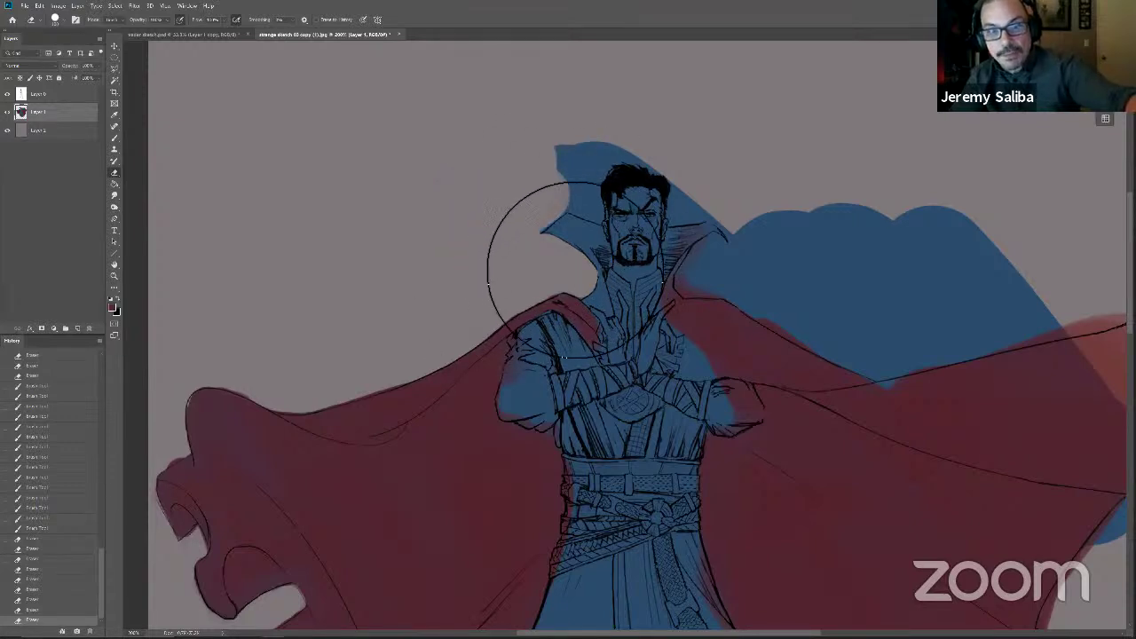
left_click_drag(591, 208, 600, 218)
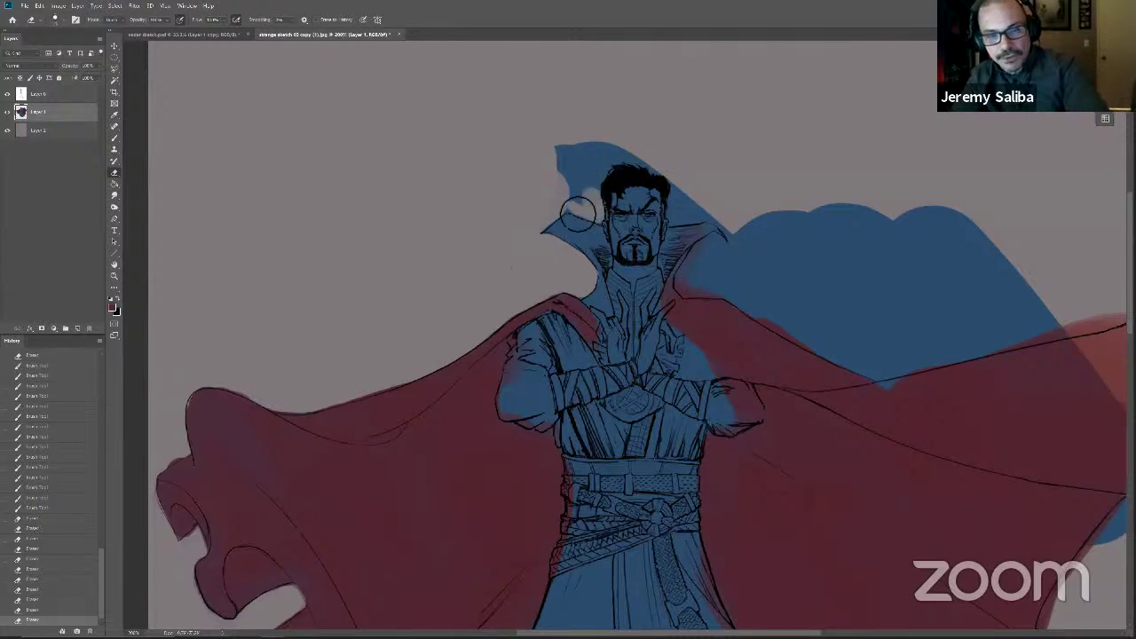
mouse_move(581, 217)
left_mouse_down()
mouse_move(573, 182)
mouse_move(589, 200)
mouse_move(599, 176)
mouse_move(608, 193)
mouse_move(589, 155)
mouse_move(651, 182)
mouse_move(607, 213)
mouse_move(605, 203)
mouse_move(680, 191)
mouse_move(701, 202)
mouse_move(696, 190)
mouse_move(703, 233)
mouse_move(708, 191)
mouse_move(635, 232)
mouse_move(691, 233)
mouse_move(711, 205)
mouse_move(701, 202)
mouse_move(683, 226)
left_mouse_up()
Step: Touch up with blue near the head and erase the blue paint outside the right collar
key("b")
key("e")
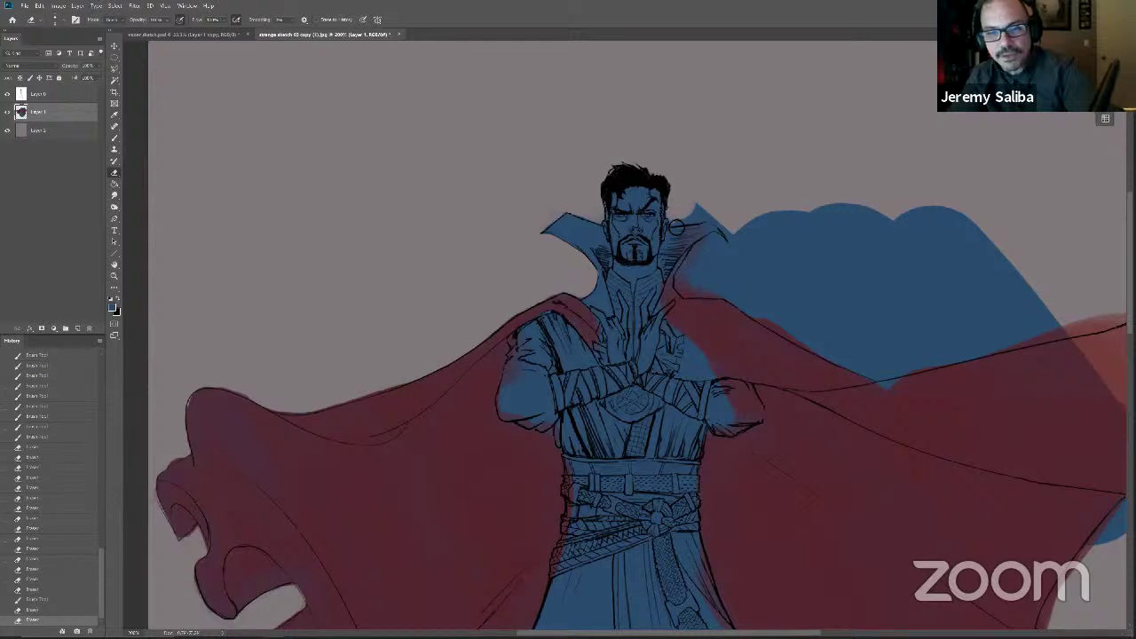
mouse_move(708, 223)
left_mouse_down()
mouse_move(740, 239)
mouse_move(735, 267)
mouse_move(709, 263)
mouse_move(701, 288)
mouse_move(712, 300)
mouse_move(715, 288)
left_mouse_up()
key("bracketright")
Step: Sample the cape's dark red, paint the right drape beside the hands up to the collar, and erase a spot beside the left collar
key("b")
left_click(718, 379, "alt")
key("bracketleft")
key("bracketleft")
left_click_drag(713, 358, 708, 353)
mouse_move(708, 353)
left_mouse_down()
mouse_move(723, 388)
mouse_move(697, 364)
mouse_move(693, 277)
left_mouse_up()
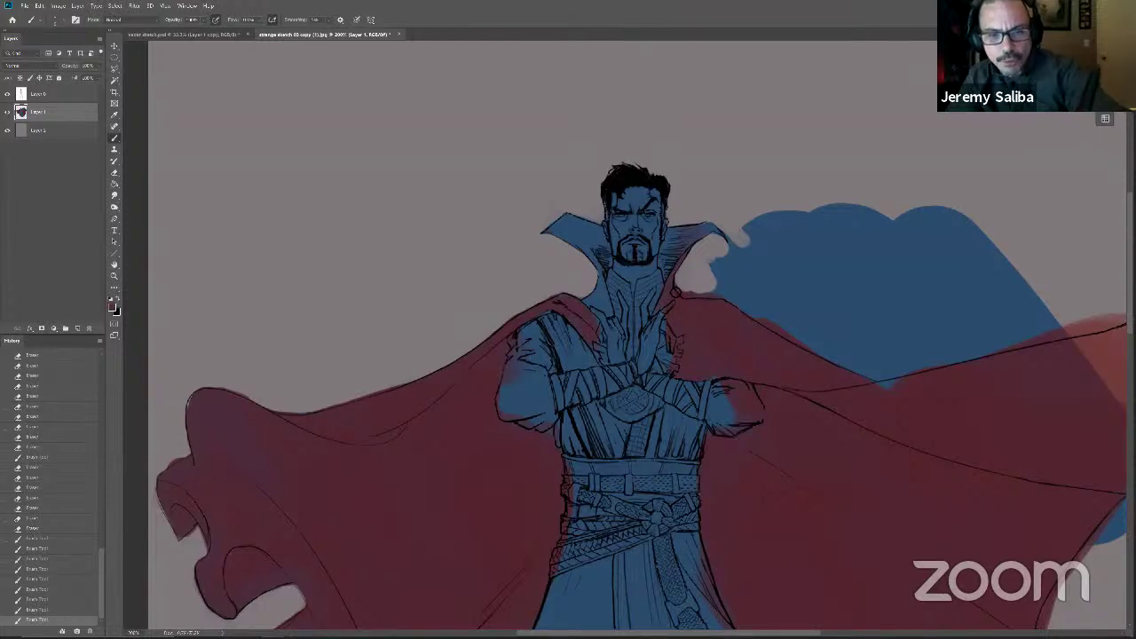
key("e")
left_click(608, 223)
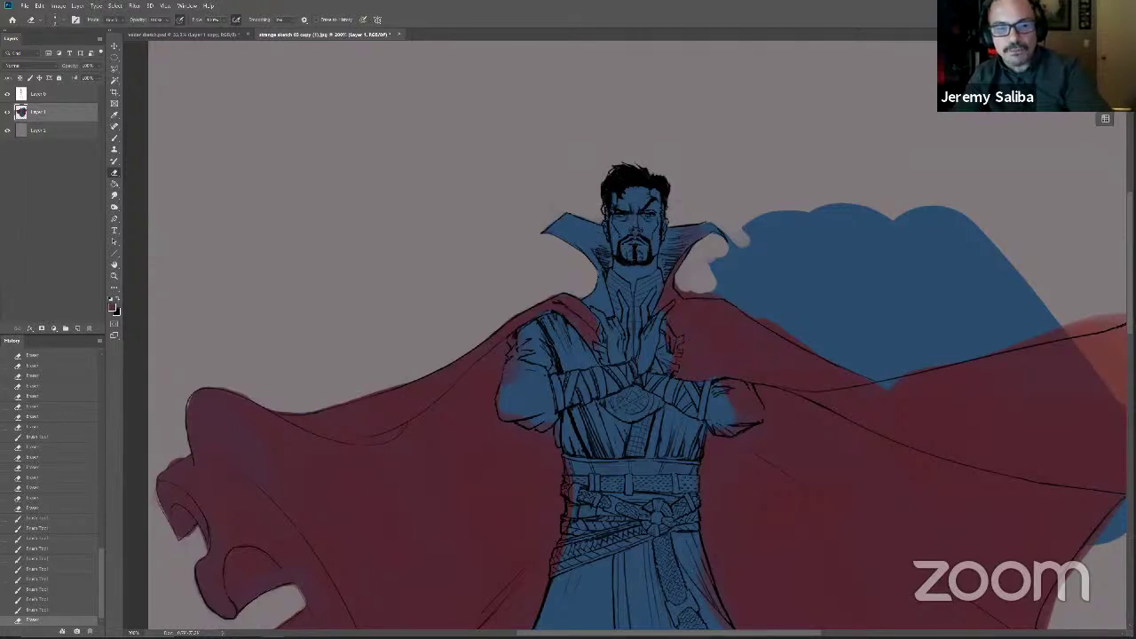
Step: Erase the blue paint beside the right collar point and down to the right shoulder, enlarging the eraser
left_click(742, 251)
left_click(732, 258)
left_click(732, 256)
left_click(730, 267)
key("]")
key("]")
left_click(723, 271)
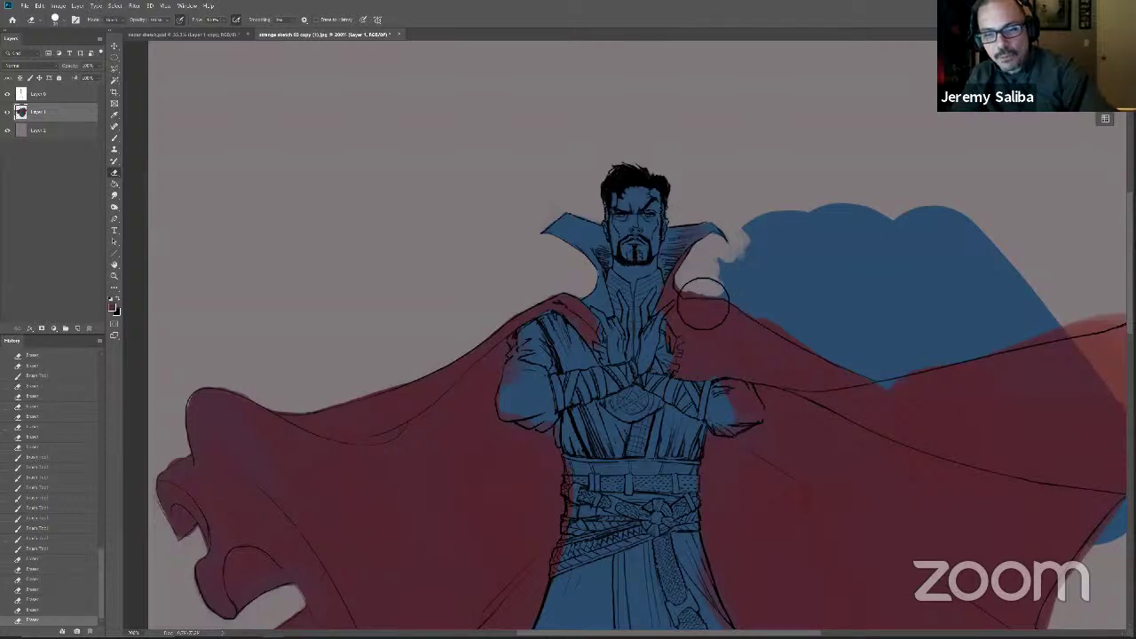
left_click(698, 291)
left_click(700, 286)
left_click(701, 293)
Step: Erase the large blue background patch above the cape's right side with varied eraser sizes, following the line art
mouse_move(702, 304)
left_mouse_down()
mouse_move(741, 304)
mouse_move(780, 327)
mouse_move(780, 316)
mouse_move(758, 310)
mouse_move(843, 364)
mouse_move(898, 371)
mouse_move(910, 353)
mouse_move(771, 304)
mouse_move(768, 316)
mouse_move(793, 295)
mouse_move(761, 307)
mouse_move(817, 276)
mouse_move(830, 315)
mouse_move(838, 247)
left_mouse_up()
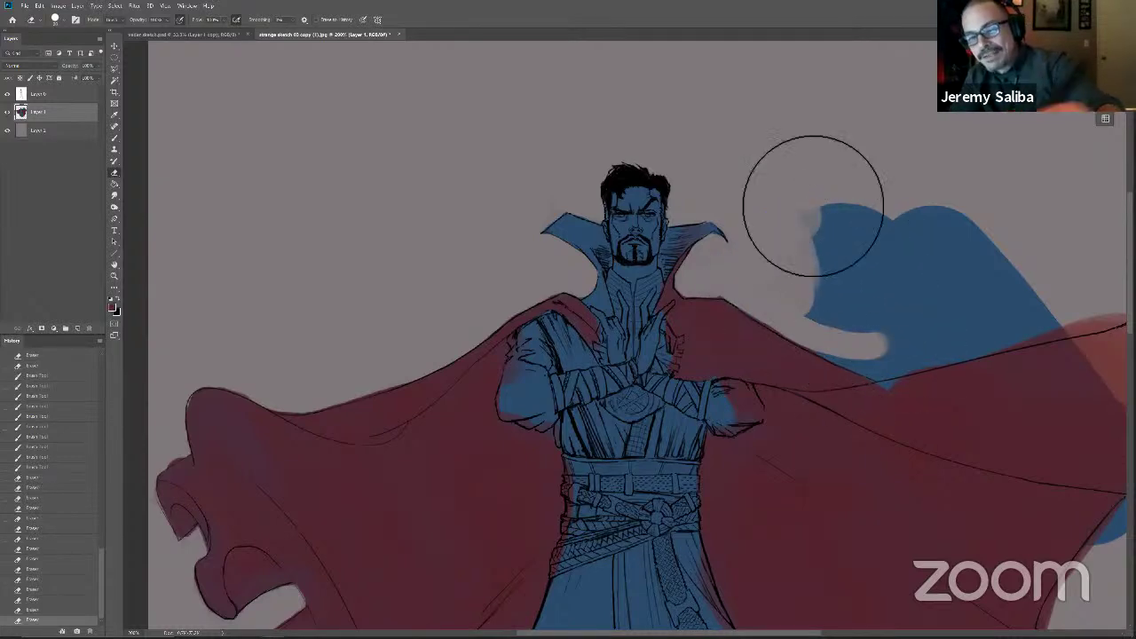
right_click(793, 190)
double_click(861, 292)
mouse_move(862, 292)
left_mouse_down()
mouse_move(874, 321)
mouse_move(900, 266)
mouse_move(908, 329)
mouse_move(988, 266)
mouse_move(1050, 299)
mouse_move(949, 213)
mouse_move(1003, 217)
left_mouse_up()
mouse_move(1043, 358)
left_mouse_down()
mouse_move(986, 323)
mouse_move(957, 323)
mouse_move(1058, 327)
mouse_move(951, 360)
mouse_move(1049, 371)
mouse_move(927, 398)
mouse_move(883, 329)
mouse_move(875, 376)
mouse_move(845, 366)
mouse_move(886, 383)
mouse_move(829, 357)
mouse_move(895, 387)
mouse_move(896, 374)
mouse_move(930, 376)
left_mouse_up()
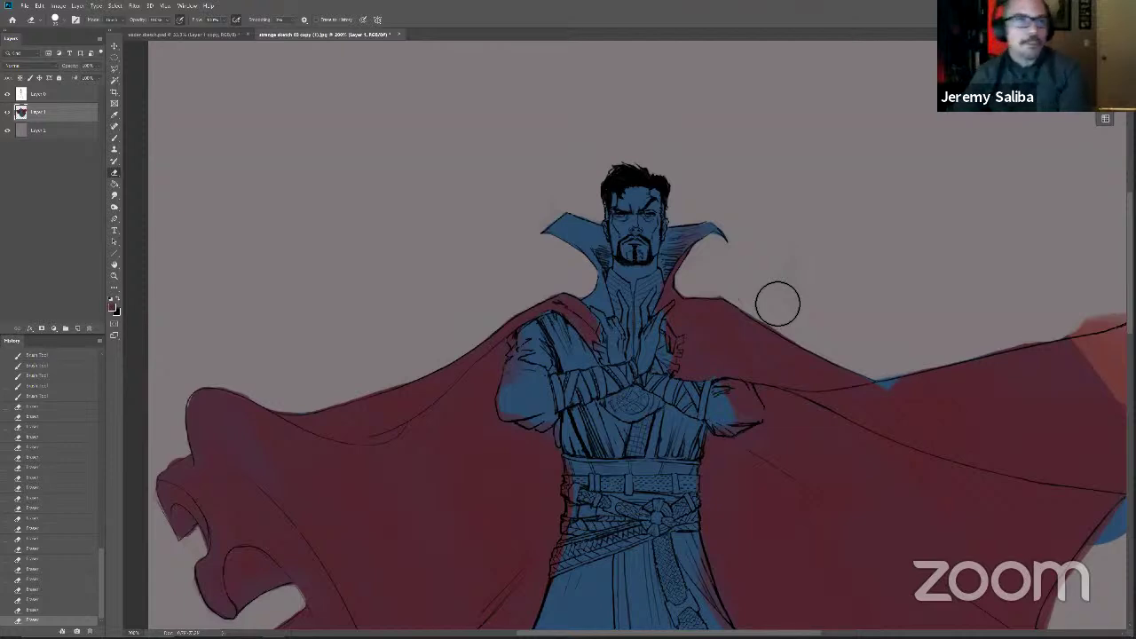
key("bracketright")
key("bracketright")
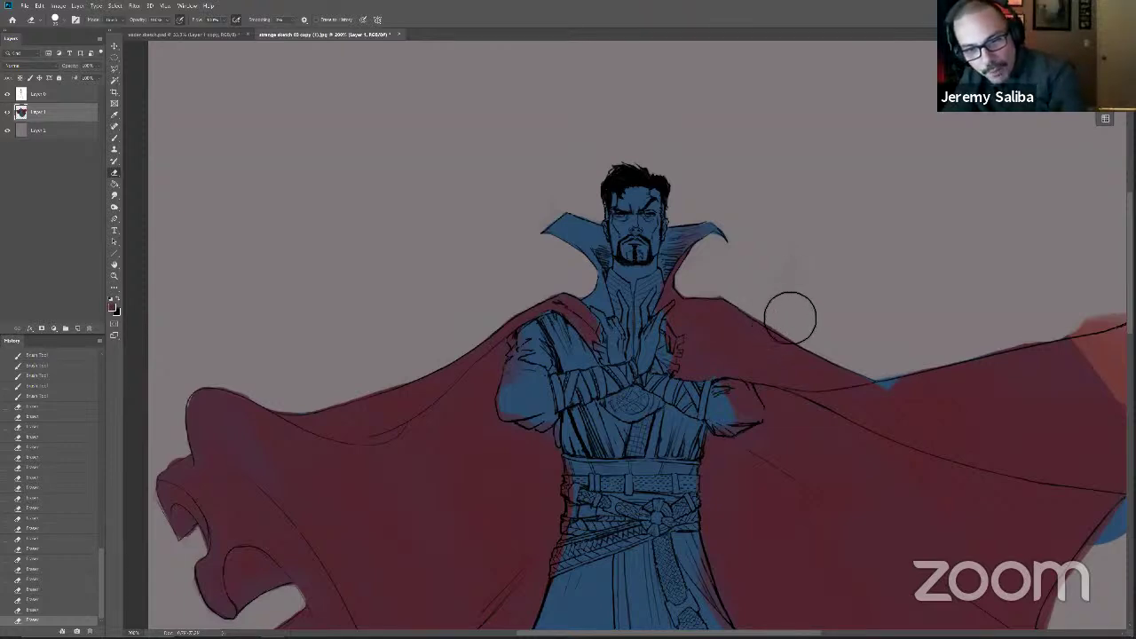
key("bracketleft")
key("bracketleft")
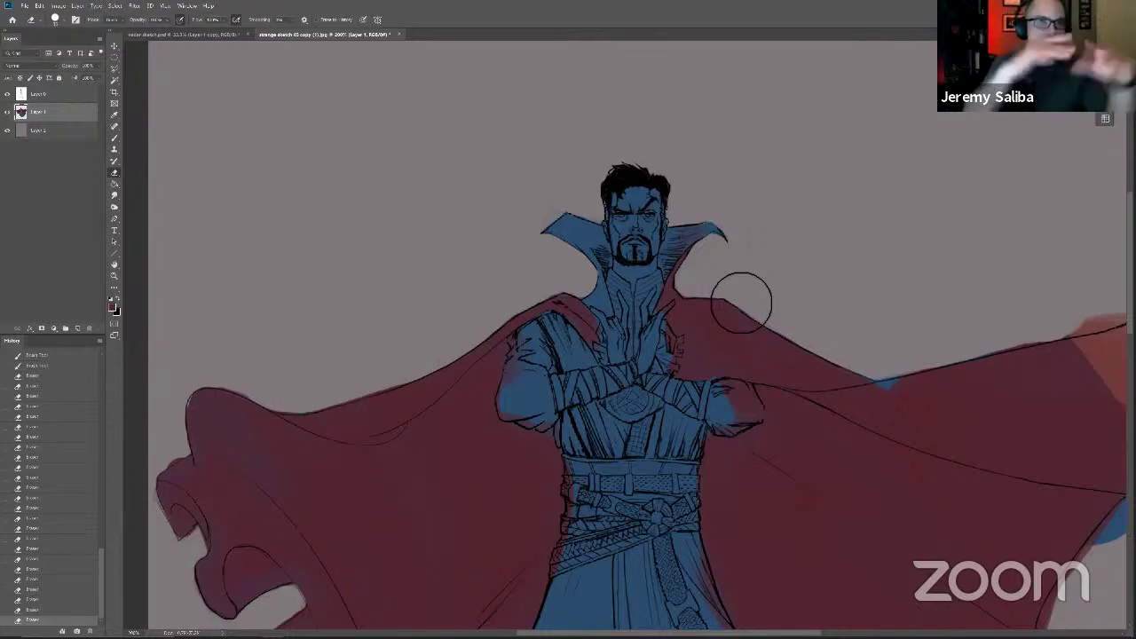
Step: Paint the cape's far right end dark red out to the canvas edge
left_click_drag(500, 547, 422, 504)
left_click_drag(755, 501, 718, 482)
key("ctrl+minus")
key("b")
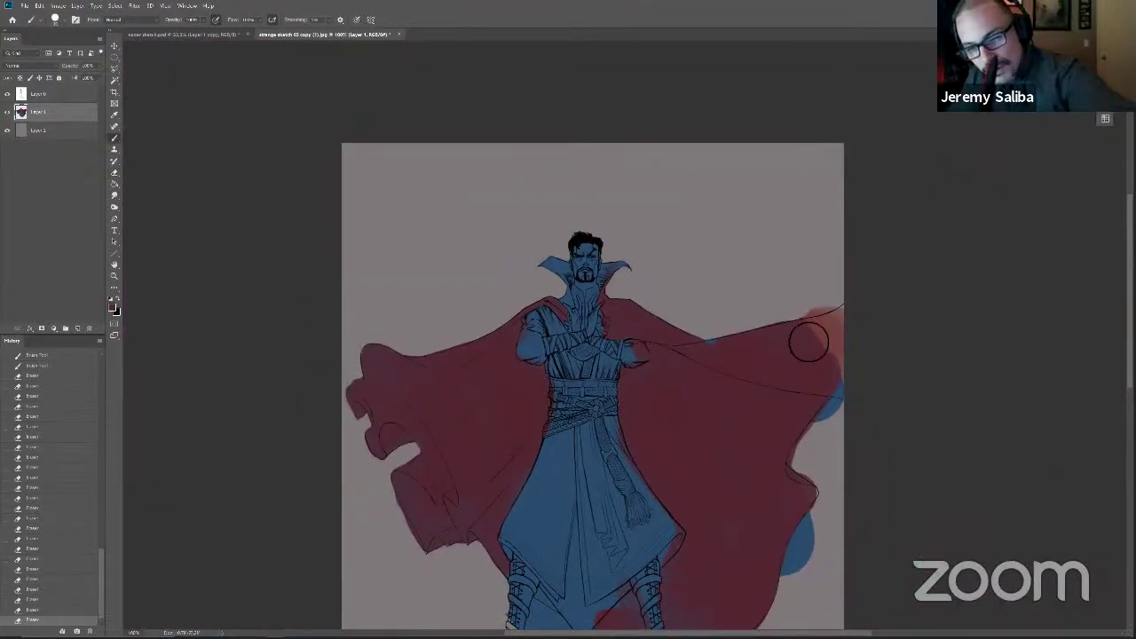
mouse_move(850, 328)
left_mouse_down()
mouse_move(807, 341)
mouse_move(831, 375)
left_mouse_up()
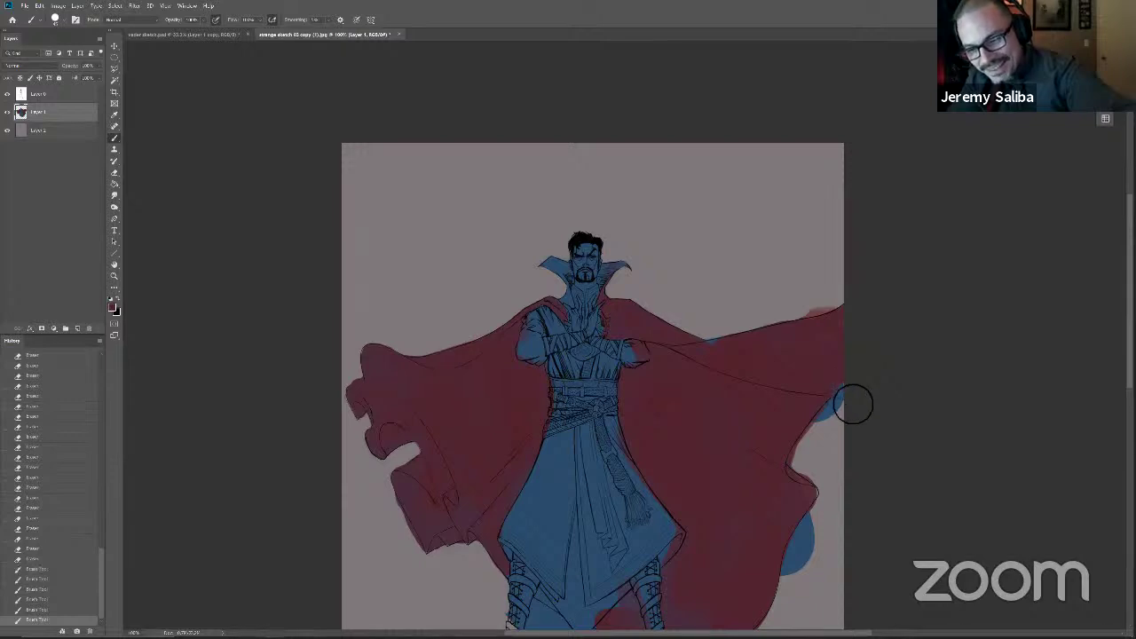
left_click(821, 400)
Step: Erase the stray paint above the cape's right top edge and the blue patches outside its right side
key("e")
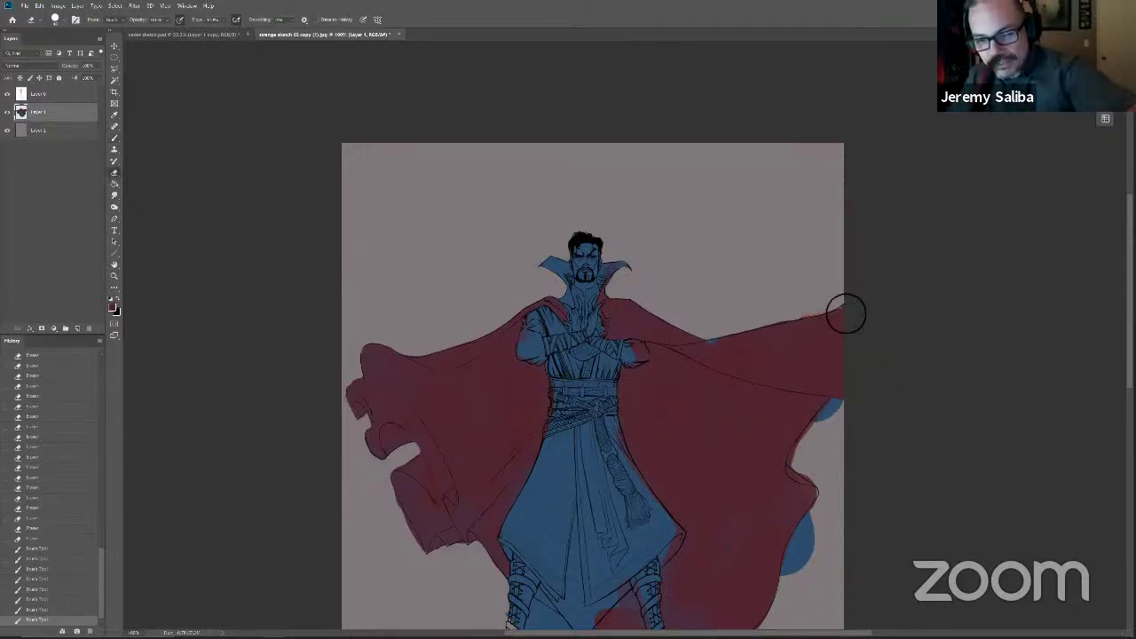
left_click_drag(743, 331, 727, 339)
mouse_move(837, 448)
left_mouse_down()
mouse_move(852, 418)
mouse_move(809, 477)
left_mouse_up()
left_click_drag(809, 477, 815, 485)
left_click_drag(837, 440, 845, 416)
left_click_drag(814, 552, 804, 536)
mouse_move(818, 409)
left_mouse_down()
mouse_move(827, 386)
mouse_move(844, 435)
left_mouse_up()
key("bracketright")
key("bracketright")
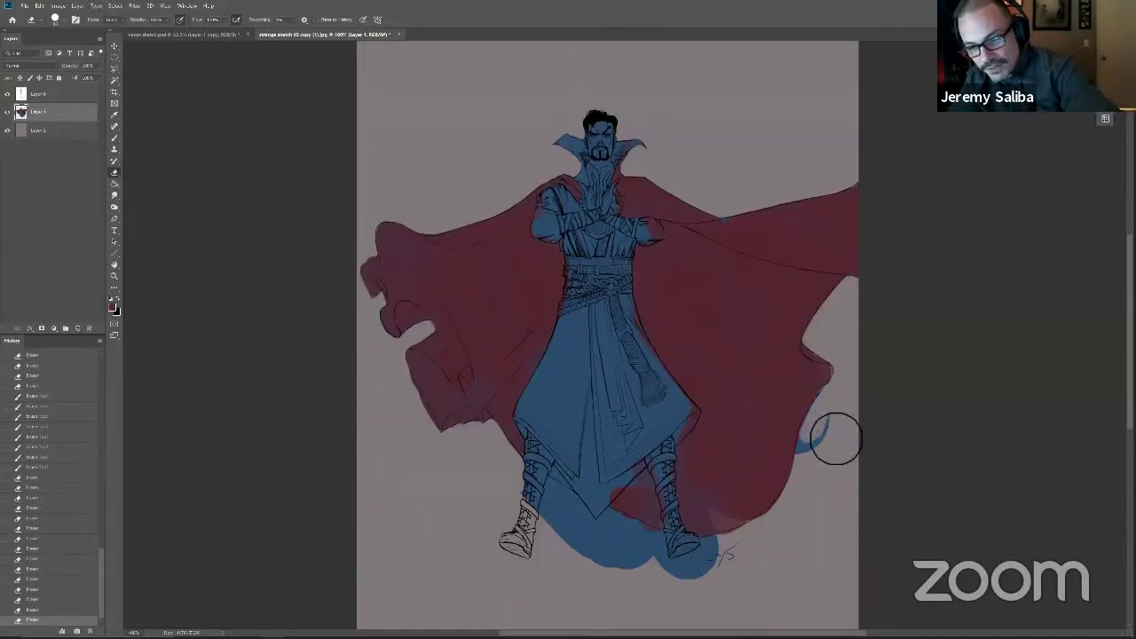
Step: Sample the cape's red and paint the bottom right hem with a larger brush
key("b")
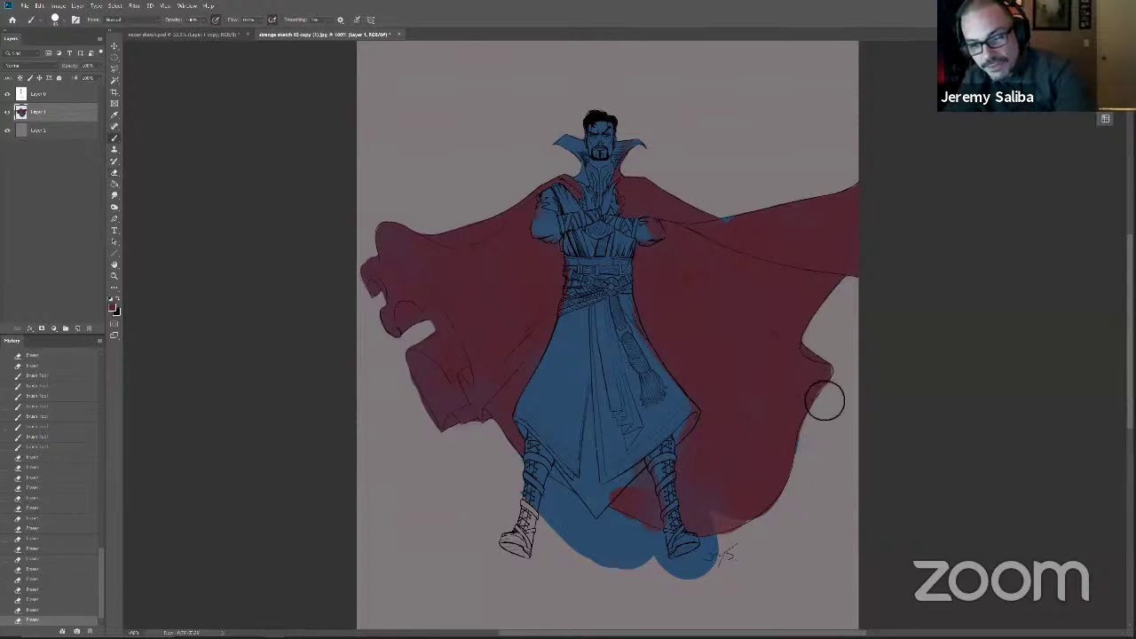
left_click(764, 457)
left_click(707, 479, "alt")
key("bracketright")
key("bracketright")
key("bracketright")
mouse_move(722, 504)
left_mouse_down()
mouse_move(715, 522)
mouse_move(725, 519)
left_mouse_up()
key("bracketright")
key("bracketright")
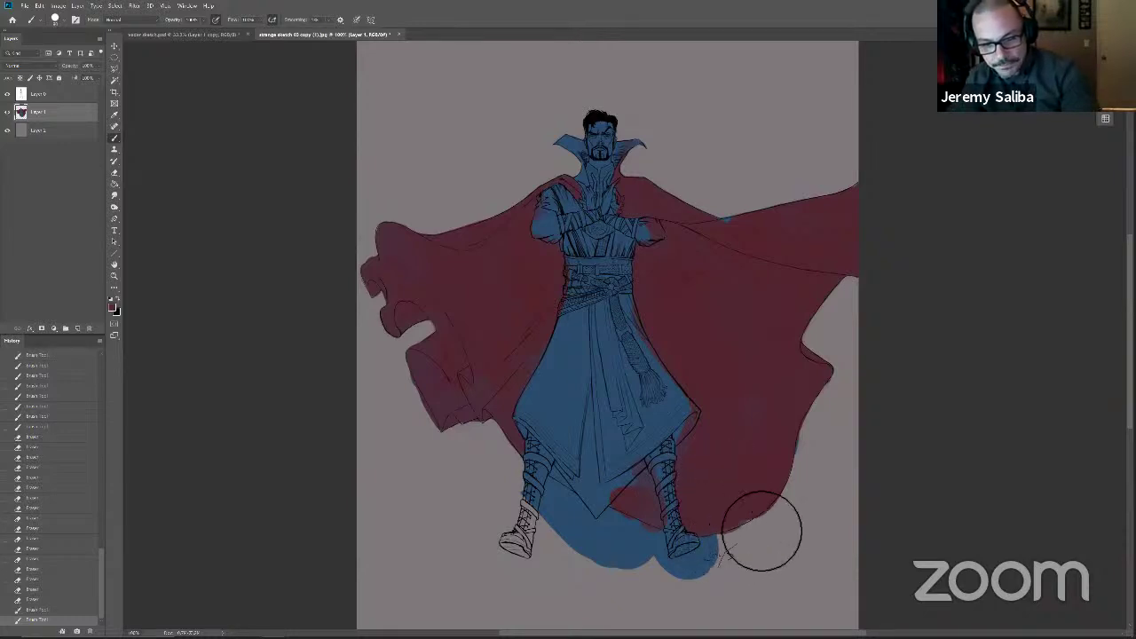
mouse_move(765, 536)
left_mouse_down()
mouse_move(728, 545)
mouse_move(704, 525)
left_mouse_up()
Step: Erase the blue beneath the robe's tip and around the right boot, and clean outside the cape's lower right edge
key("e")
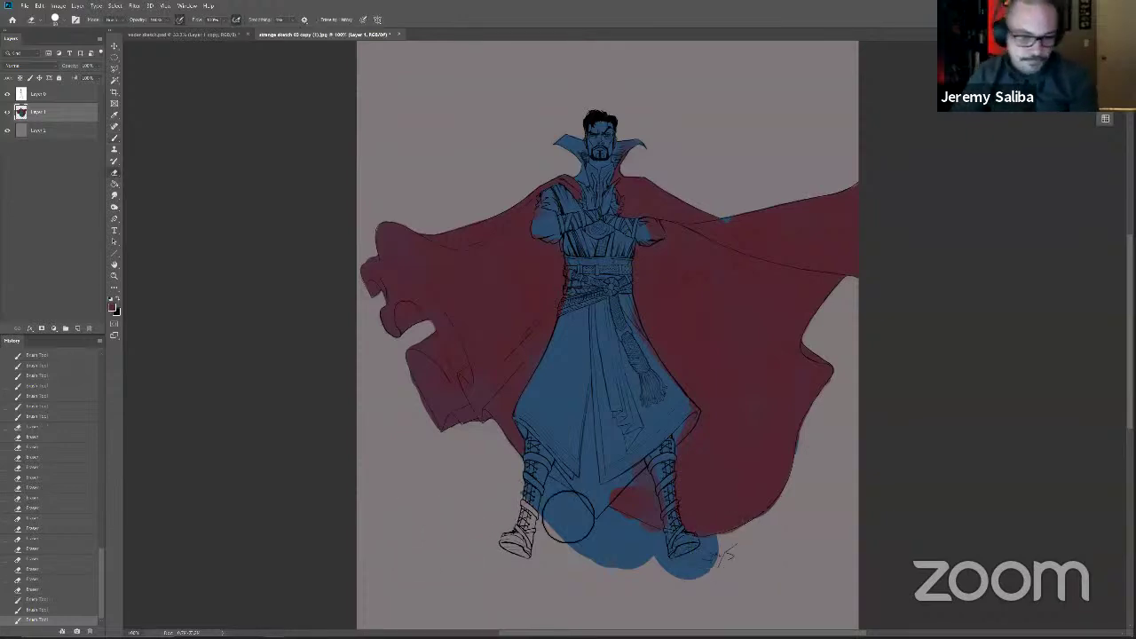
mouse_move(570, 507)
left_mouse_down()
mouse_move(612, 551)
mouse_move(633, 535)
mouse_move(672, 554)
mouse_move(679, 587)
mouse_move(728, 552)
mouse_move(714, 550)
mouse_move(710, 591)
mouse_move(685, 575)
left_mouse_up()
mouse_move(685, 574)
left_mouse_down()
mouse_move(712, 570)
mouse_move(722, 586)
left_mouse_up()
key("]")
key("]")
key("]")
key("]")
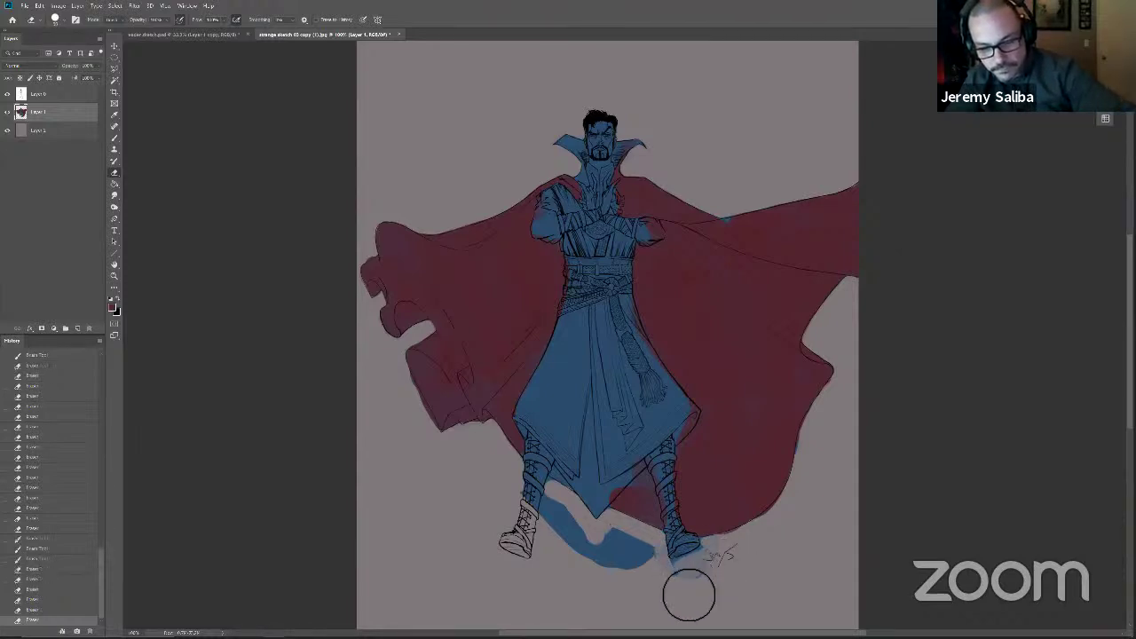
mouse_move(745, 548)
left_mouse_down()
mouse_move(797, 514)
mouse_move(813, 457)
left_mouse_up()
left_click_drag(814, 458, 843, 428)
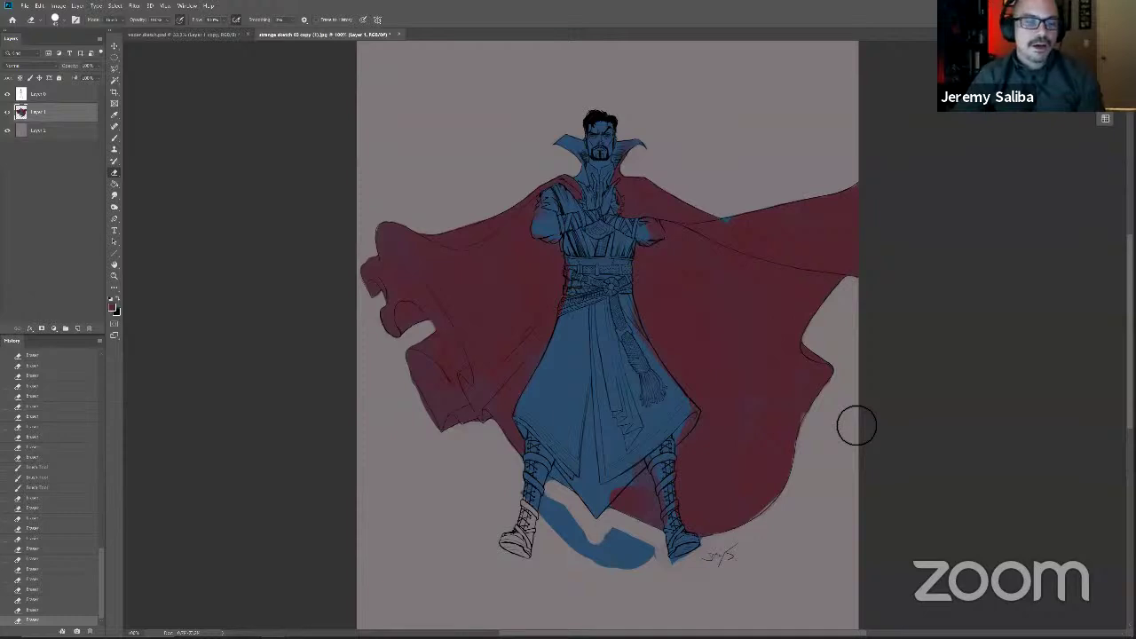
Step: Tidy the cape's left edge with the eraser and remove the remaining blue patch between the boots
left_click_drag(424, 407, 445, 444)
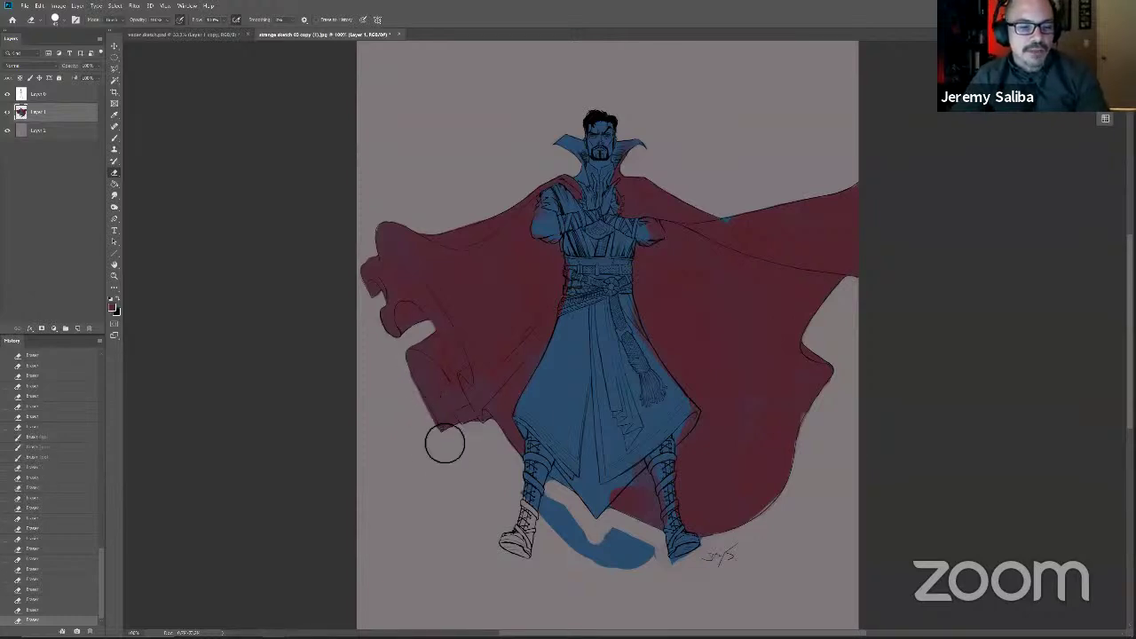
mouse_move(420, 388)
left_mouse_down()
mouse_move(382, 324)
mouse_move(373, 263)
left_mouse_up()
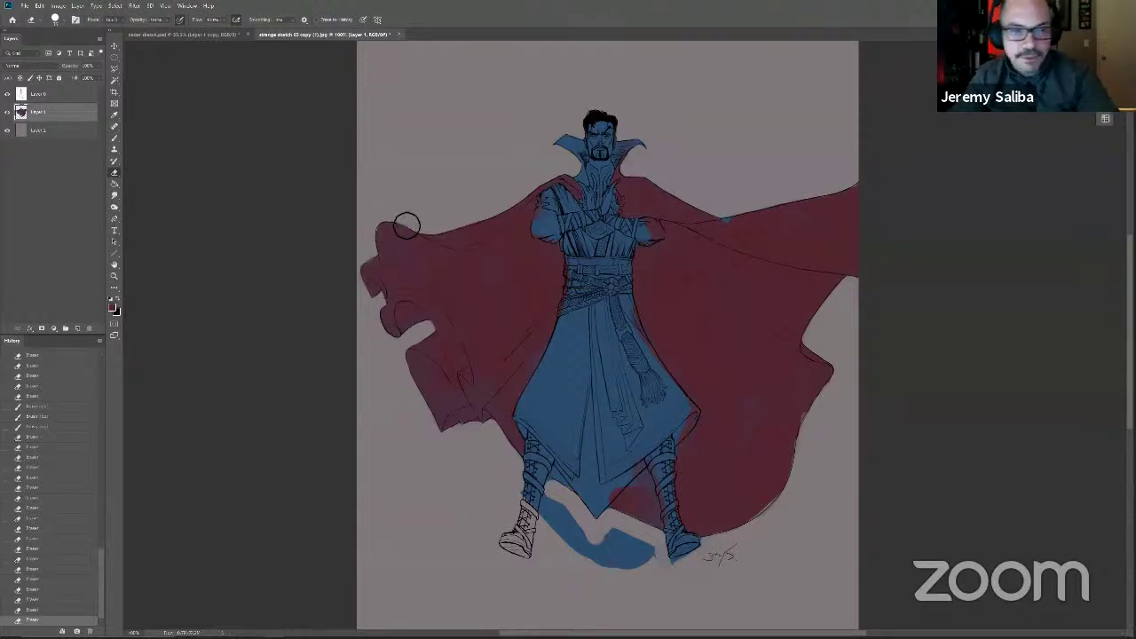
left_click(505, 459)
mouse_move(542, 495)
left_mouse_down()
mouse_move(557, 528)
mouse_move(567, 550)
mouse_move(574, 523)
mouse_move(604, 591)
left_mouse_up()
mouse_move(585, 541)
left_mouse_down()
mouse_move(602, 508)
mouse_move(587, 542)
mouse_move(613, 587)
mouse_move(592, 543)
mouse_move(654, 590)
mouse_move(652, 572)
mouse_move(700, 602)
left_mouse_up()
key("bracketleft")
key("bracketleft")
key("bracketleft")
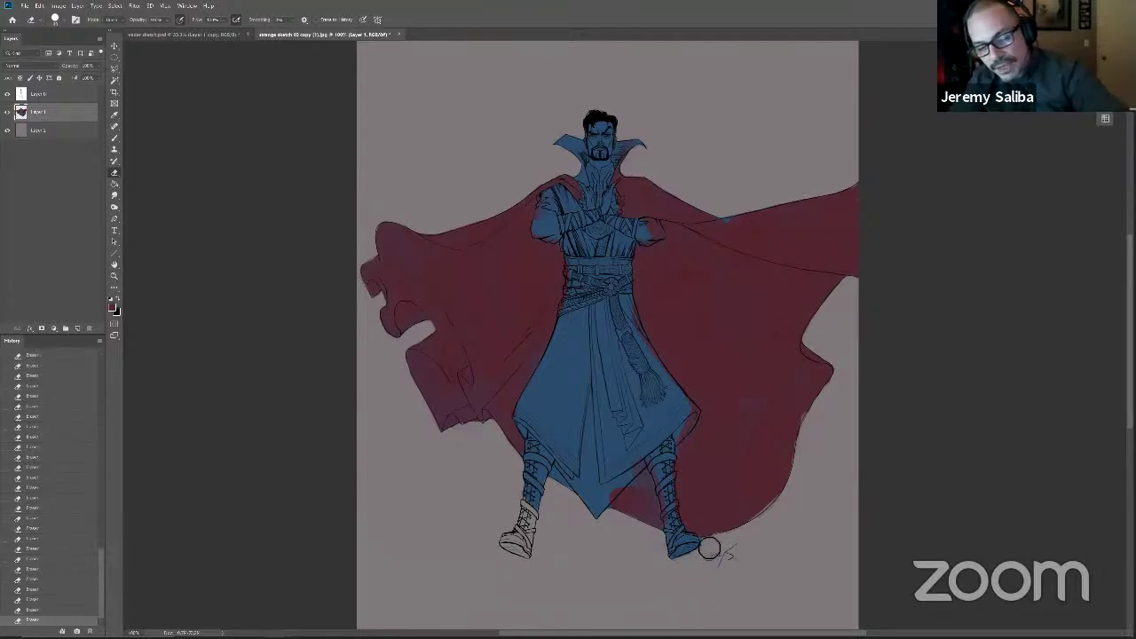
Step: Paint dark red up to the line along the cape's lower right edge and erase the overspill outside it
key("b")
key("bracketleft")
key("bracketleft")
key("bracketleft")
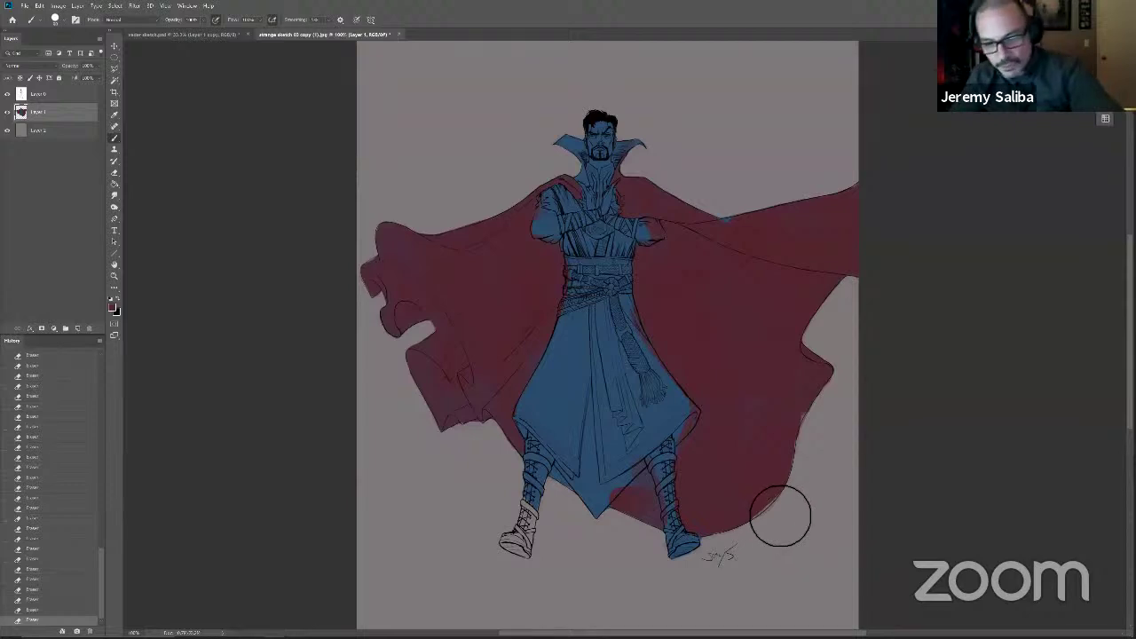
left_click(749, 532)
mouse_move(749, 533)
left_mouse_down()
mouse_move(781, 406)
mouse_move(768, 461)
mouse_move(816, 423)
mouse_move(799, 463)
left_mouse_up()
left_click(801, 464)
left_click(802, 466)
left_click(798, 476)
left_click(797, 471)
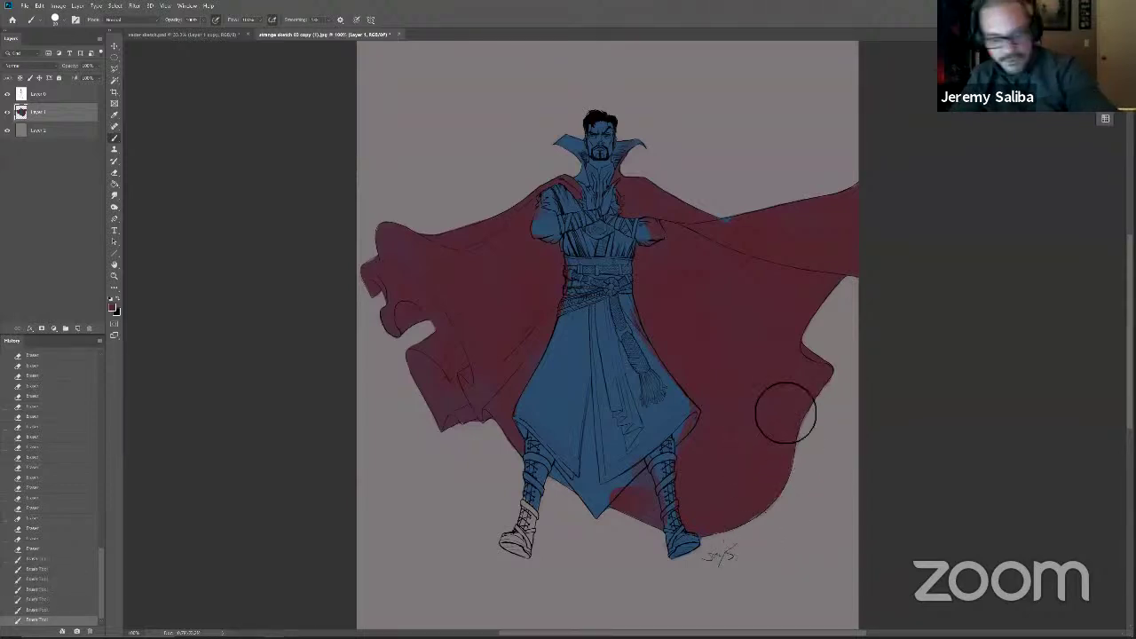
key("e")
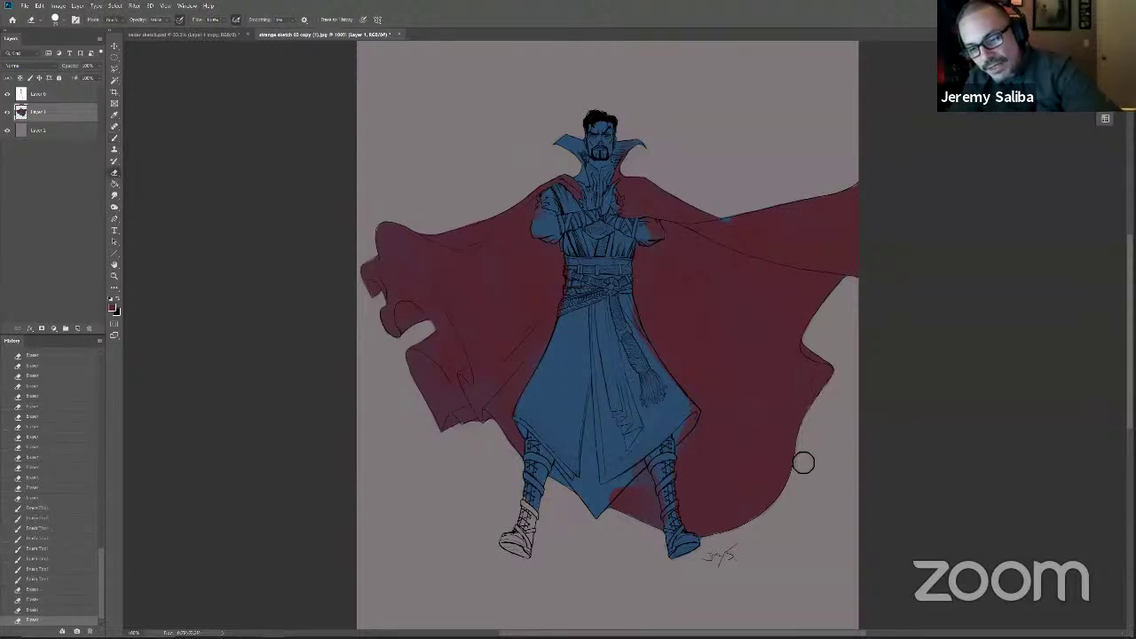
left_click_drag(809, 458, 833, 425)
Step: Resample the dark red and fill the cape's right edge, the area between the legs and behind the left leg
key("b")
key("bracketleft")
key("bracketleft")
key("bracketleft")
left_click(789, 432, "alt")
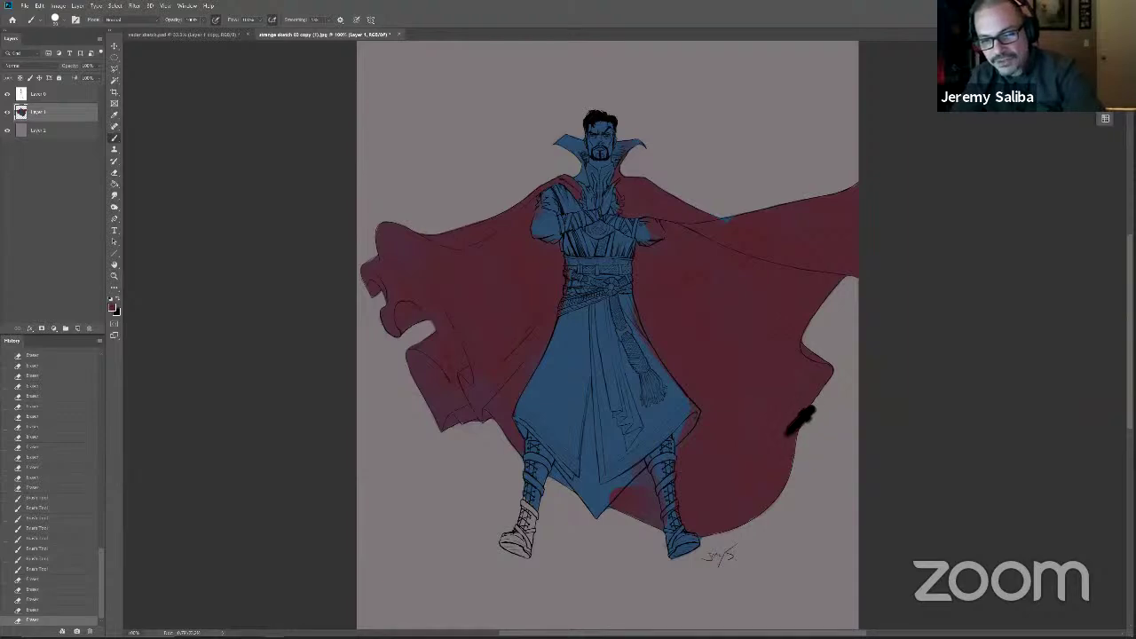
left_click_drag(808, 421, 802, 430)
left_click(801, 420)
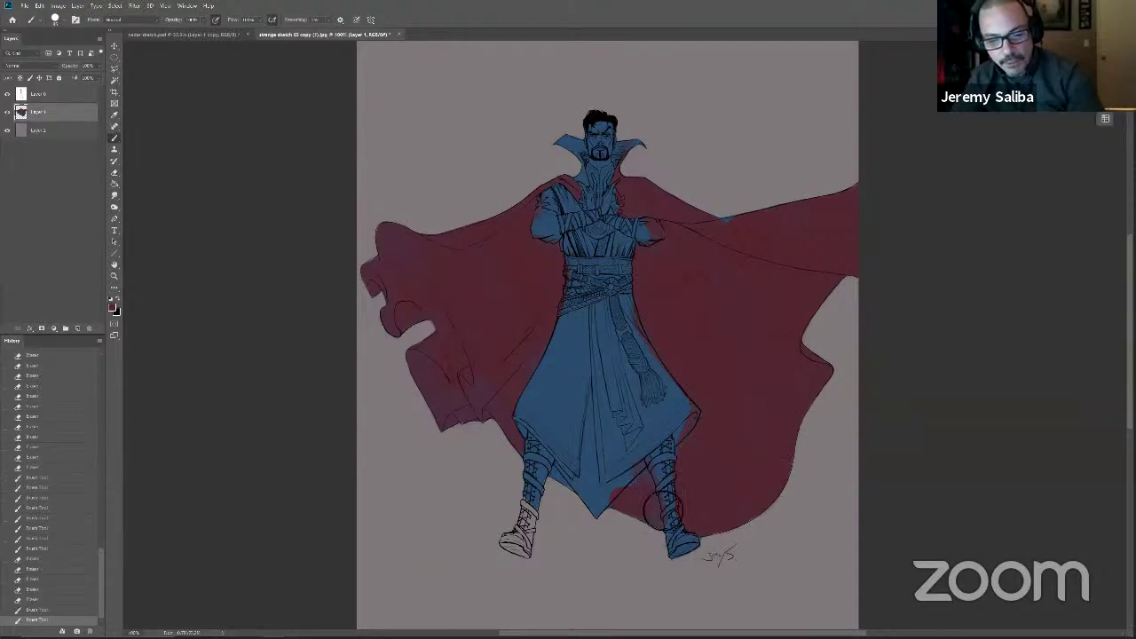
left_click_drag(646, 503, 639, 494)
left_click_drag(529, 466, 548, 470)
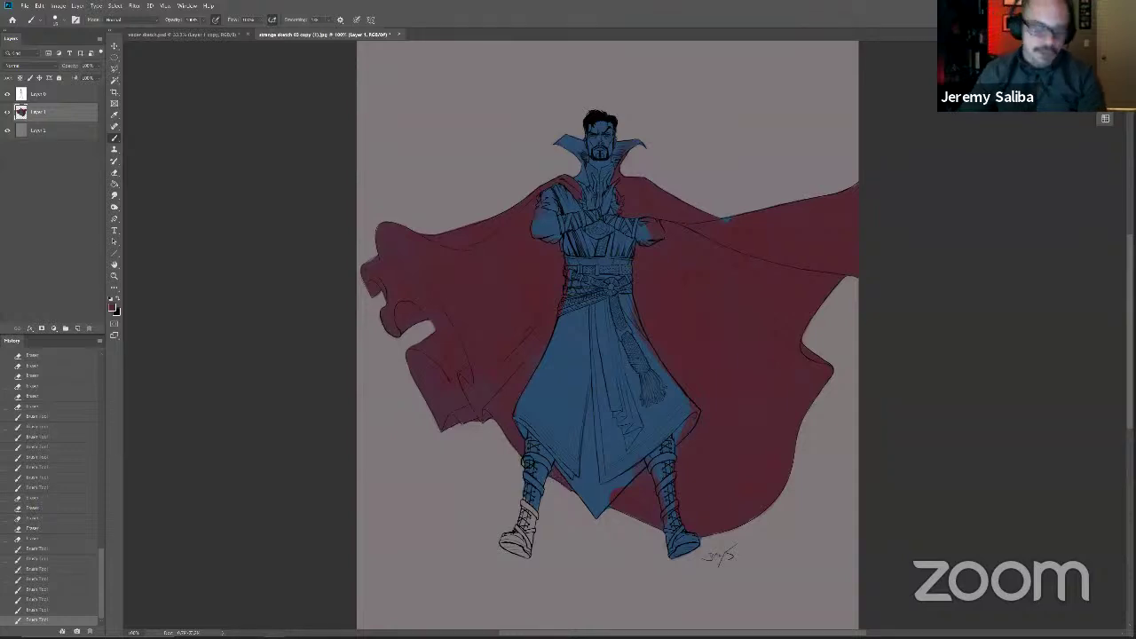
key("e")
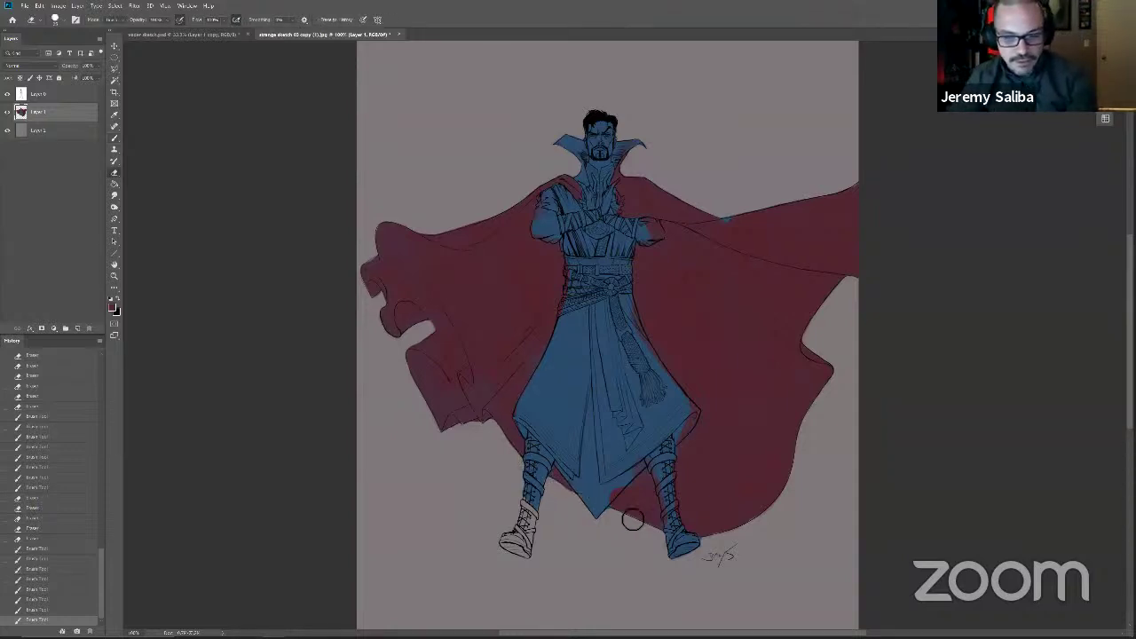
Step: Choose a darker blue as the foreground colour and paint it over the robe's lower hem
key("b")
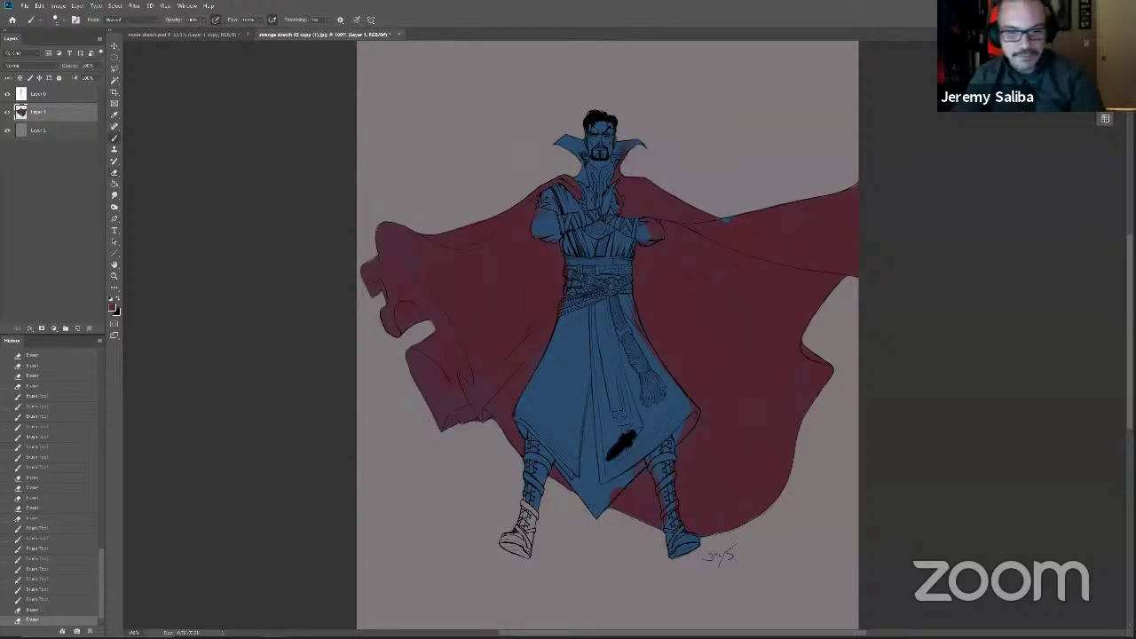
left_click(111, 308)
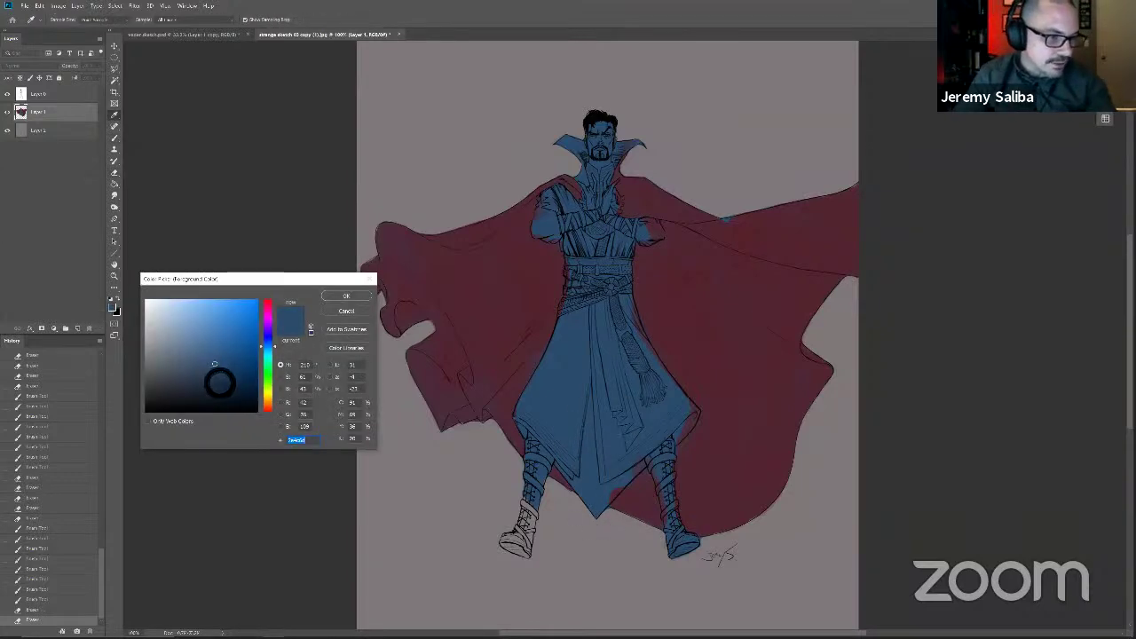
left_click(335, 304)
left_click_drag(608, 480, 625, 468)
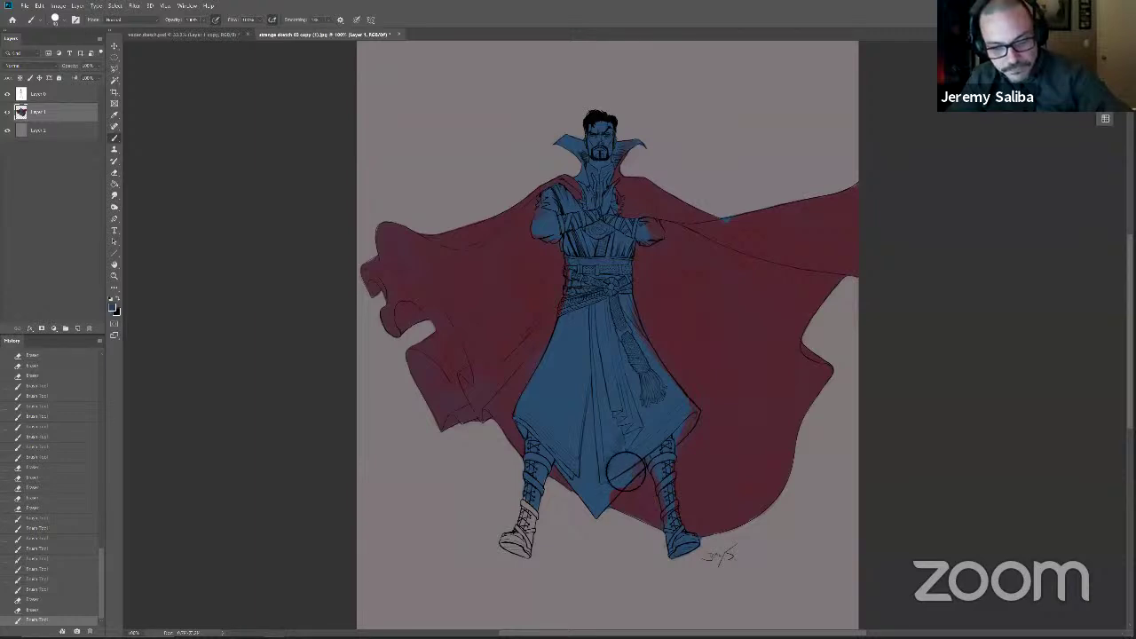
Step: Shift the foreground colour to a more purplish blue and paint it over the robe's skirt from the tip upward
left_click(113, 308)
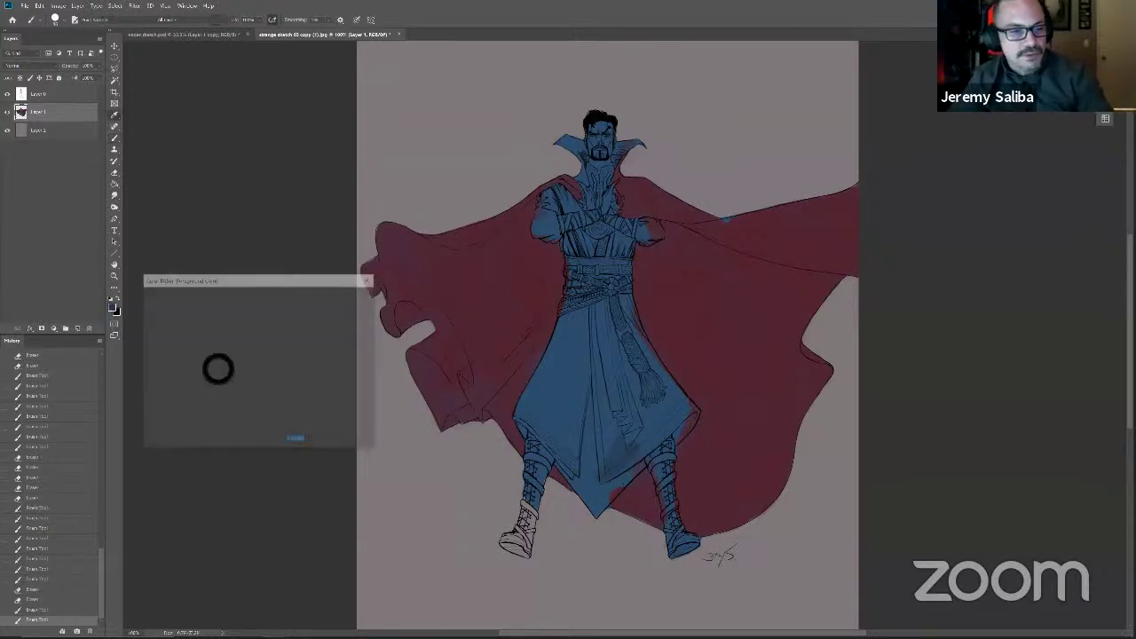
left_click(266, 343)
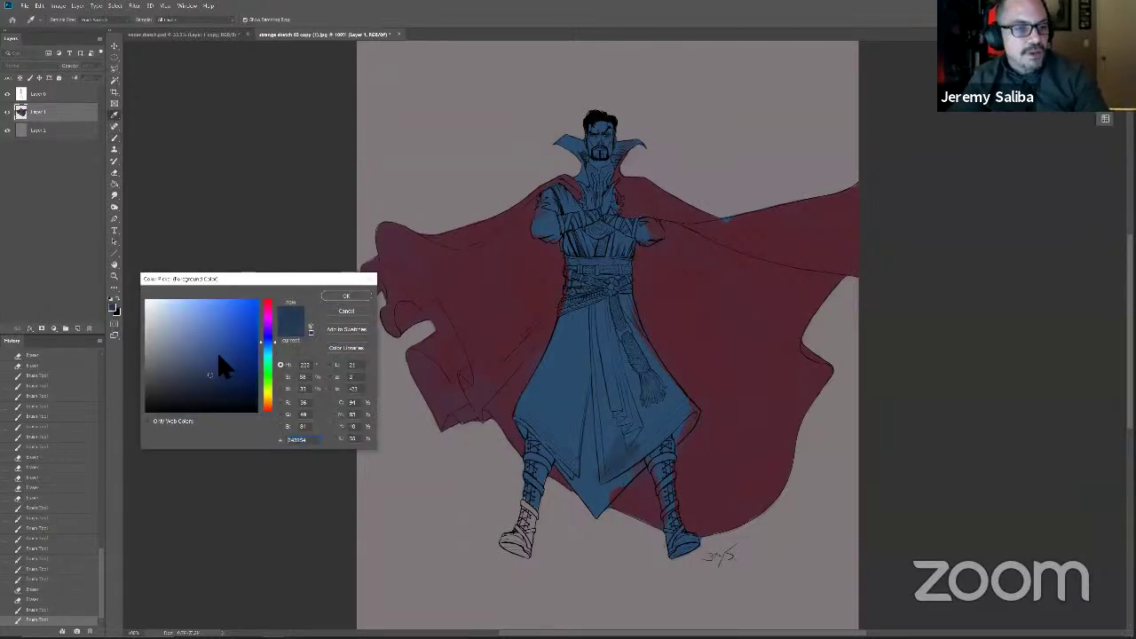
left_click(346, 295)
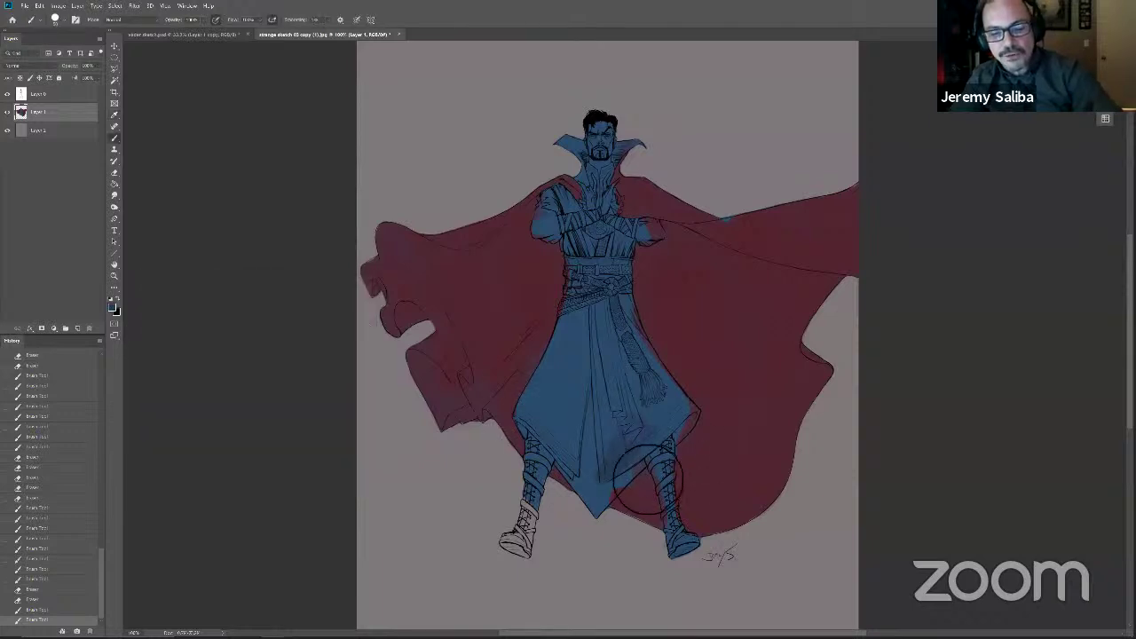
key("[")
key("[")
left_click_drag(600, 473, 609, 516)
left_click_drag(606, 522, 573, 462)
mouse_move(573, 462)
left_mouse_down()
mouse_move(609, 484)
mouse_move(616, 424)
mouse_move(632, 445)
mouse_move(640, 392)
mouse_move(664, 421)
mouse_move(665, 455)
mouse_move(598, 529)
mouse_move(640, 481)
mouse_move(648, 430)
left_mouse_up()
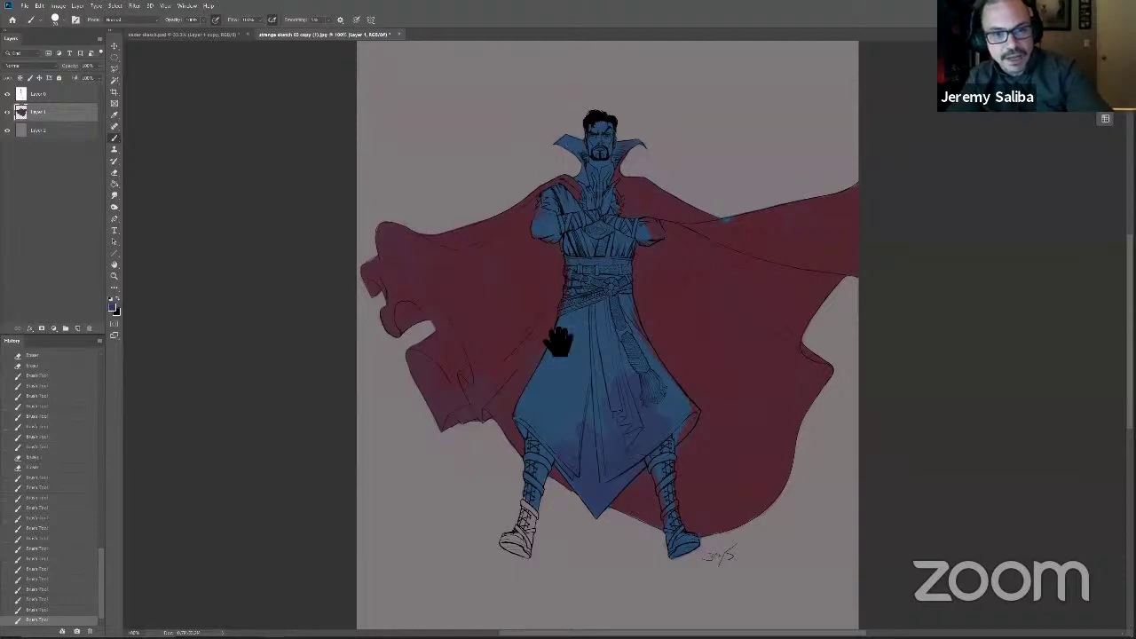
left_click_drag(683, 430, 694, 438)
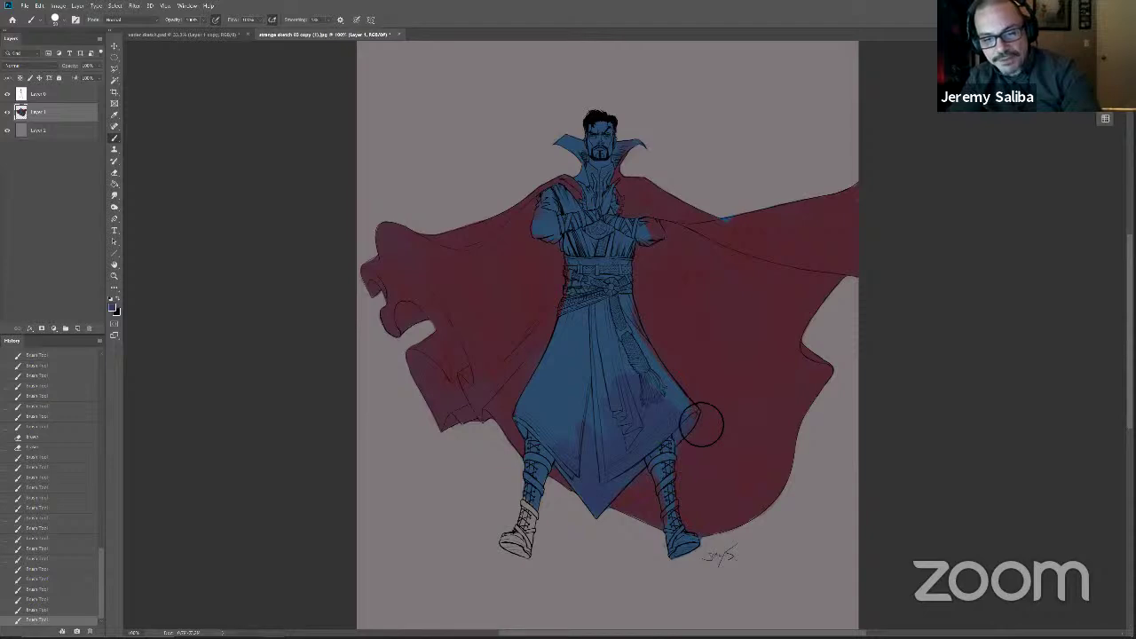
mouse_move(691, 423)
left_mouse_down()
mouse_move(675, 365)
mouse_move(679, 388)
mouse_move(637, 316)
mouse_move(658, 361)
mouse_move(637, 362)
mouse_move(640, 338)
mouse_move(619, 360)
mouse_move(635, 398)
mouse_move(615, 449)
mouse_move(625, 327)
mouse_move(628, 338)
mouse_move(614, 340)
mouse_move(594, 450)
mouse_move(603, 400)
mouse_move(614, 462)
mouse_move(639, 480)
mouse_move(628, 507)
mouse_move(640, 493)
mouse_move(622, 517)
mouse_move(594, 471)
mouse_move(584, 480)
mouse_move(581, 455)
mouse_move(600, 500)
mouse_move(567, 433)
mouse_move(563, 482)
mouse_move(550, 482)
mouse_move(559, 444)
left_mouse_up()
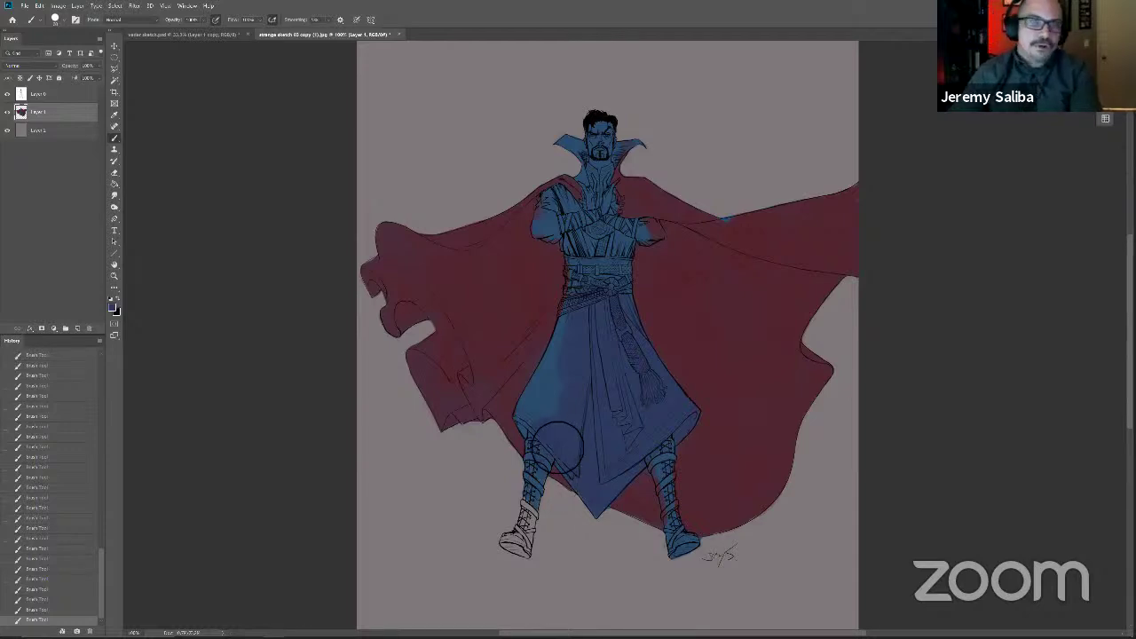
Step: Extend the purplish blue over the rest of the skirt, the legs and the right boot with a smaller brush
key("bracketleft")
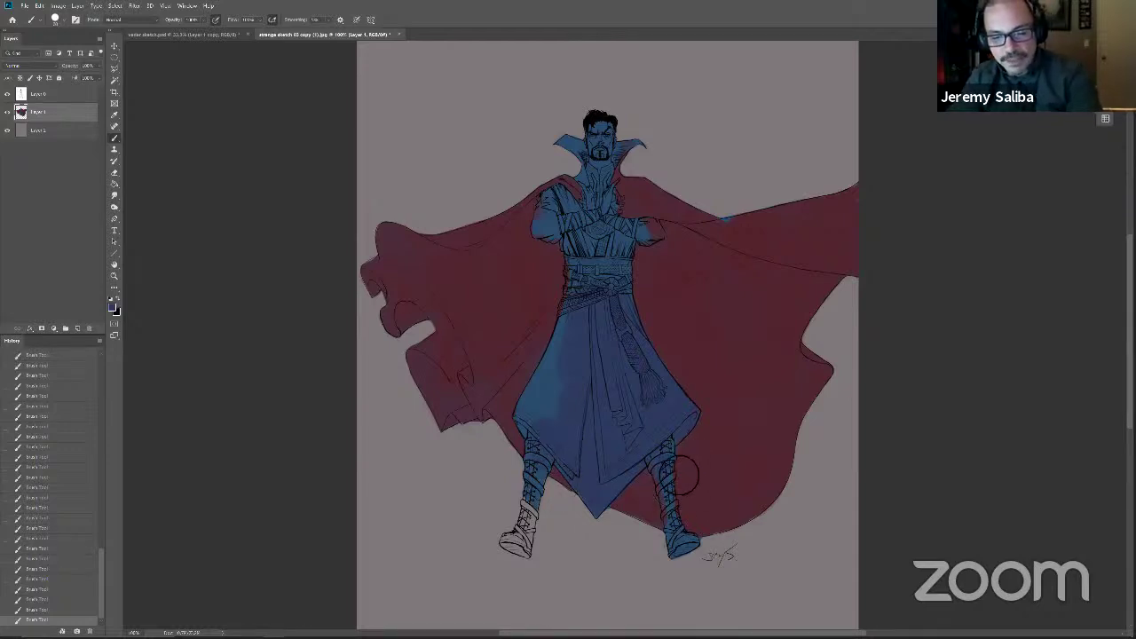
key("bracketleft")
key("bracketleft")
key("bracketleft")
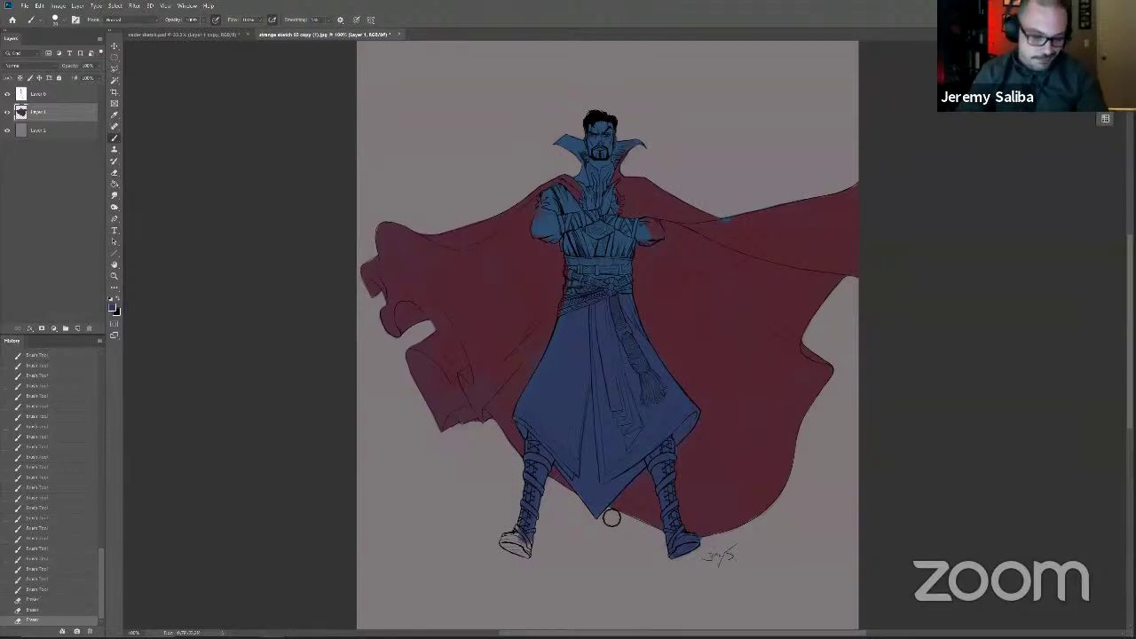
Step: Paint the purplish blue over the left lower leg and the whole left boot
left_click(545, 494)
left_click_drag(541, 491, 536, 484)
mouse_move(536, 534)
left_mouse_down()
mouse_move(525, 523)
mouse_move(524, 538)
mouse_move(536, 527)
left_mouse_up()
left_click_drag(526, 537, 525, 540)
left_click_drag(532, 532, 529, 544)
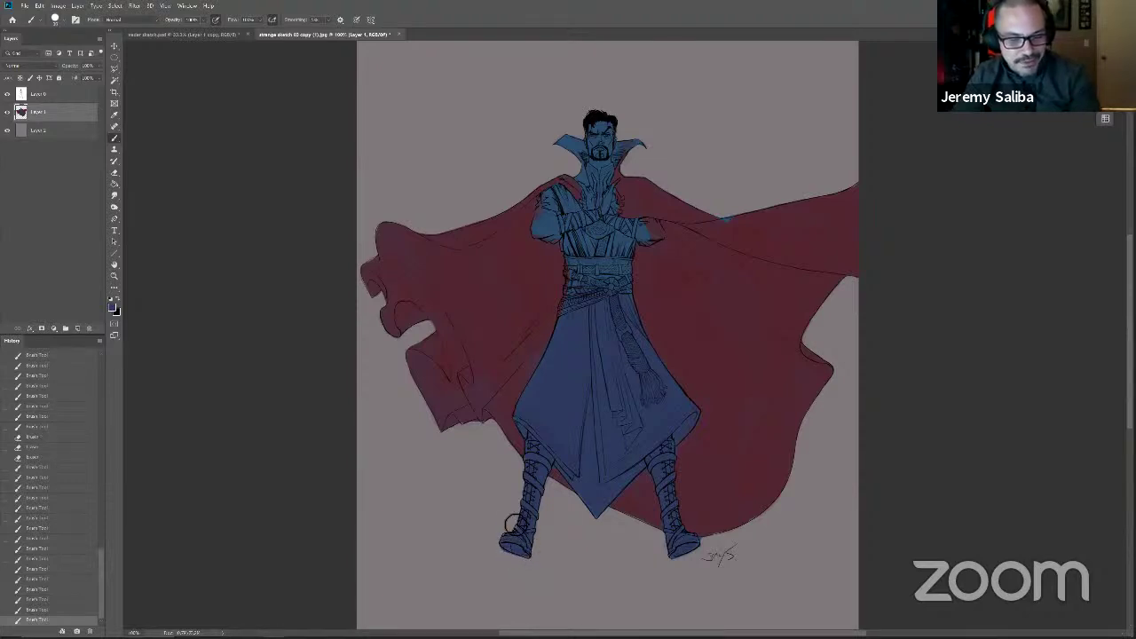
left_click_drag(513, 524, 524, 532)
Step: Erase stray colour beside the left boot and touch up both legs with the purplish blue using a smaller brush
key("[")
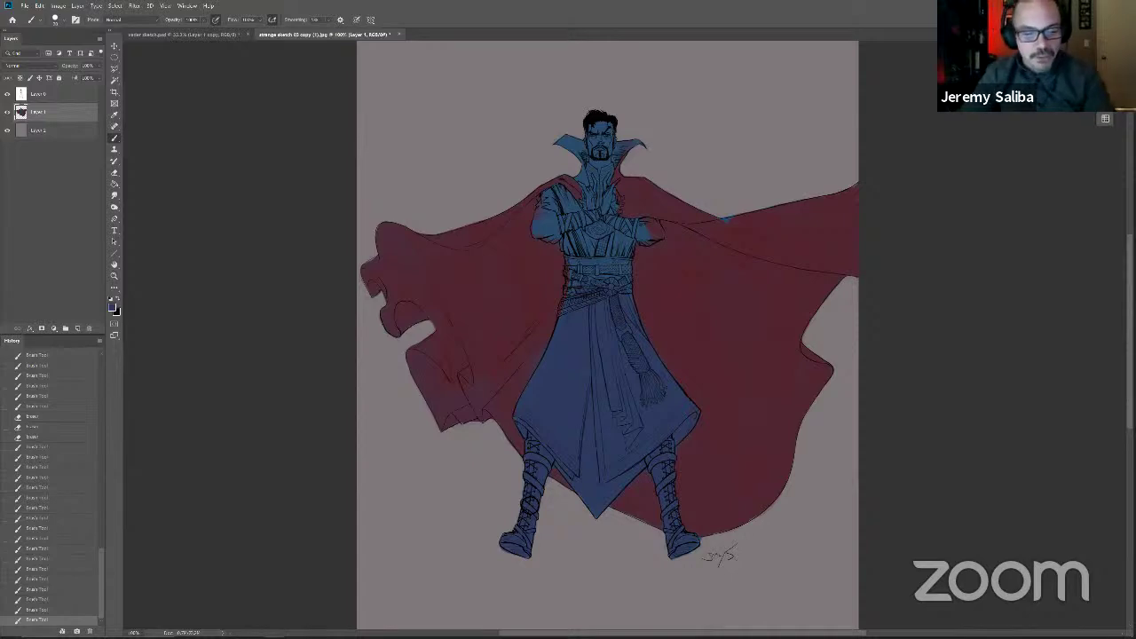
left_click(504, 527)
left_click(504, 527)
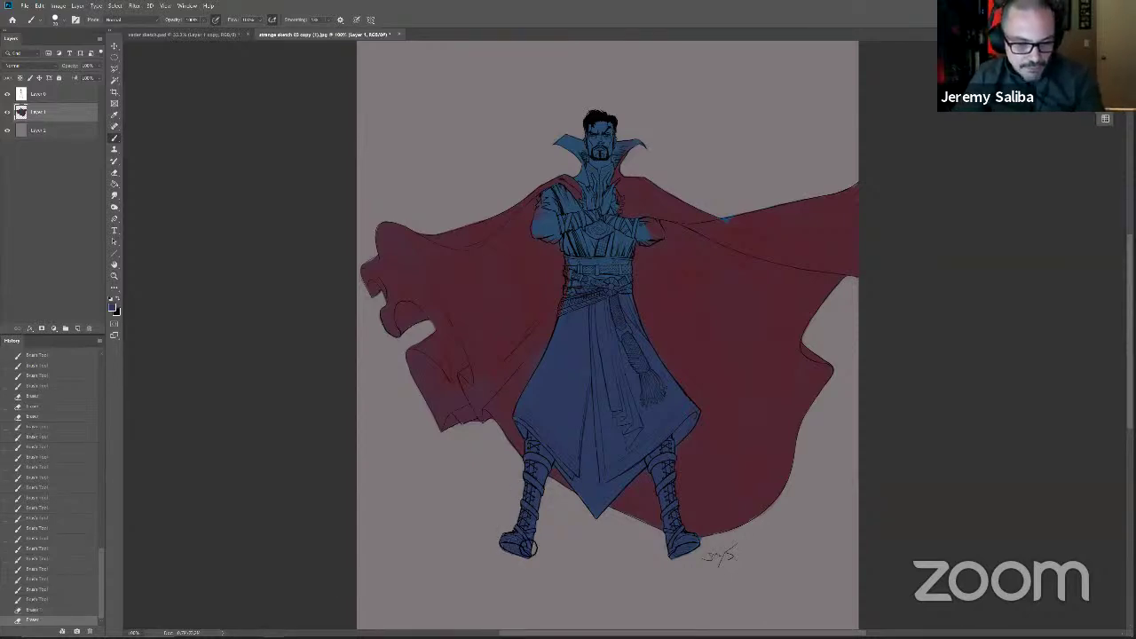
left_click_drag(531, 537, 537, 461)
left_click_drag(529, 417, 526, 428)
left_click(534, 446)
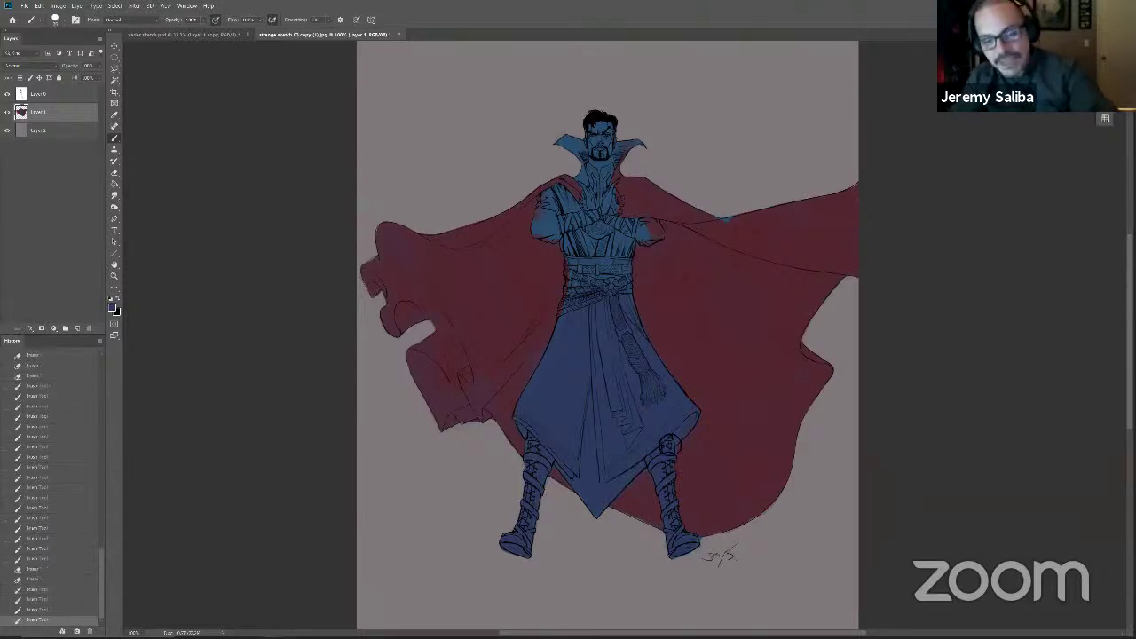
left_click(676, 452)
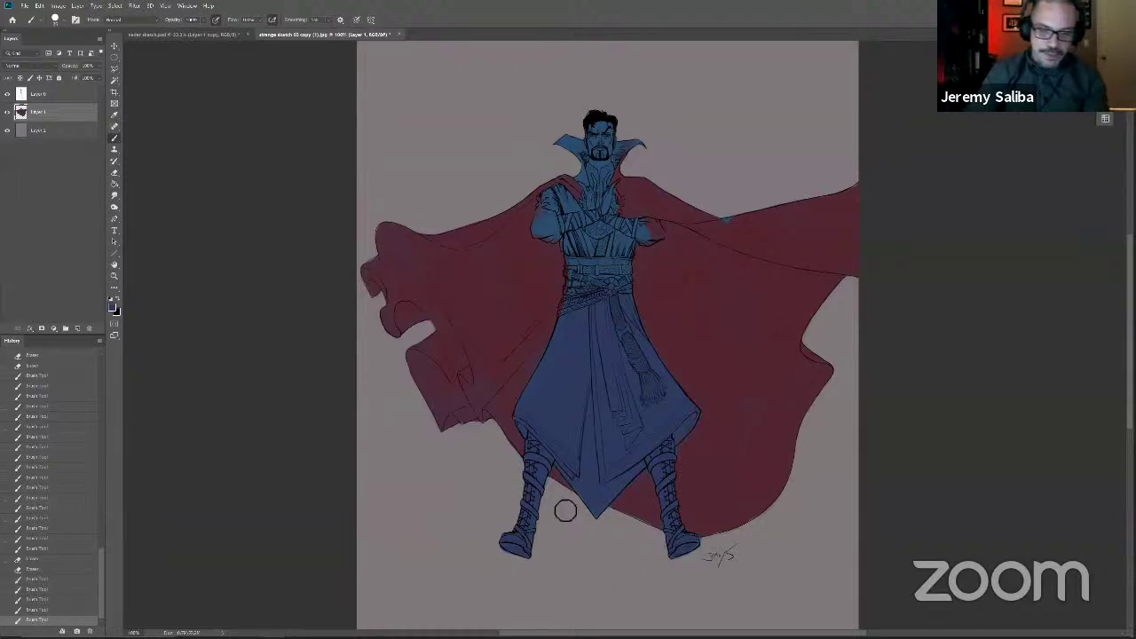
Step: Sample the cape's dark red between the legs and fill the cape area beside the right leg
left_click(642, 477, "alt")
left_click(630, 497)
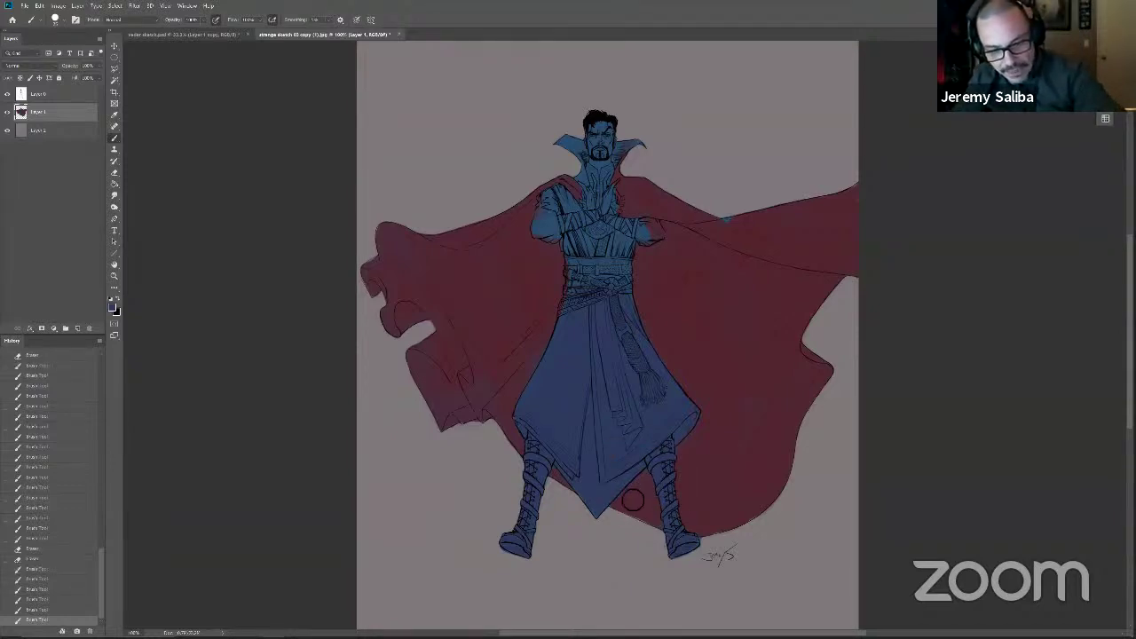
left_click(630, 498)
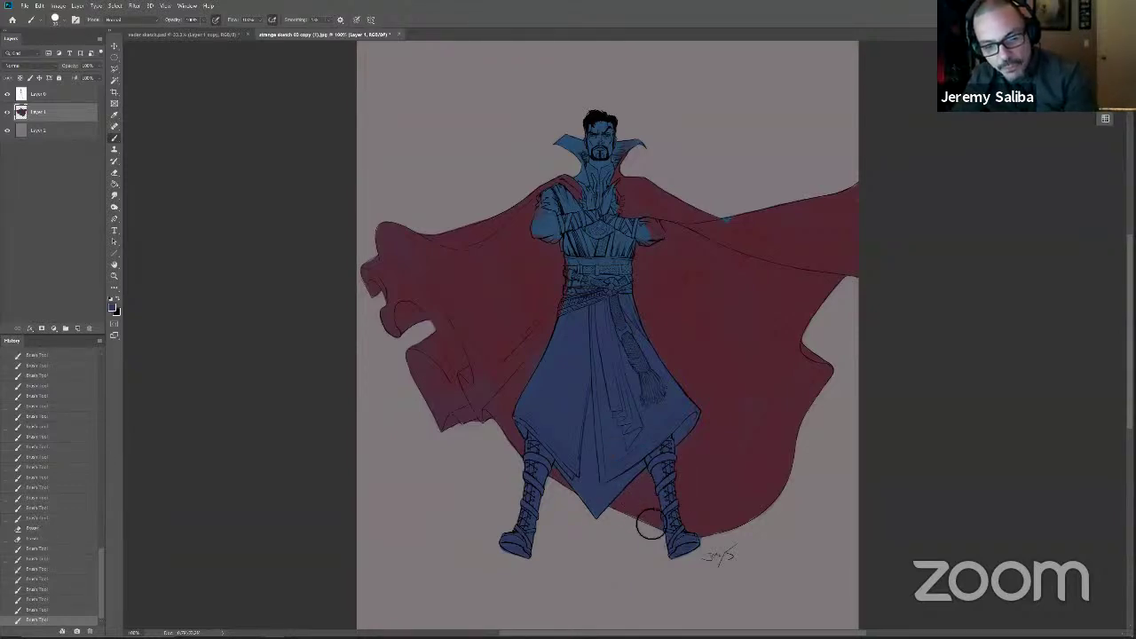
left_click(639, 513)
left_click(655, 522)
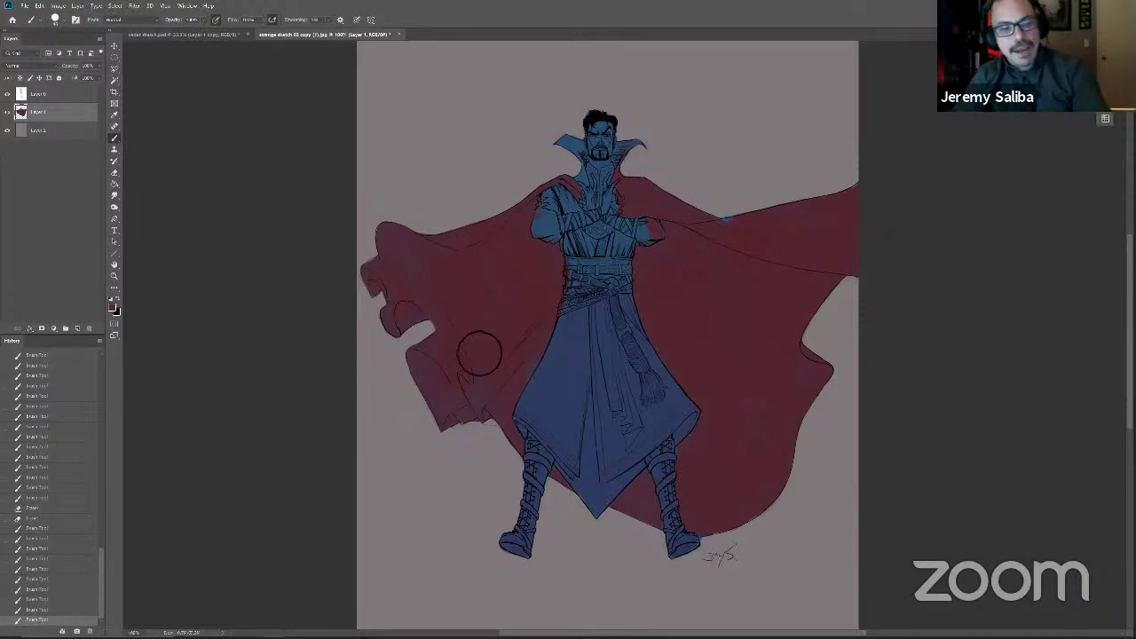
Step: Paint a more muted purplish red over the cape's left half, from the lower folds up to the shoulder, varying the brush size
mouse_move(531, 296)
left_mouse_down()
mouse_move(538, 355)
mouse_move(511, 412)
mouse_move(525, 451)
mouse_move(520, 382)
mouse_move(461, 290)
left_mouse_up()
key("bracketleft")
key("bracketleft")
key("bracketright")
left_click_drag(476, 329, 446, 304)
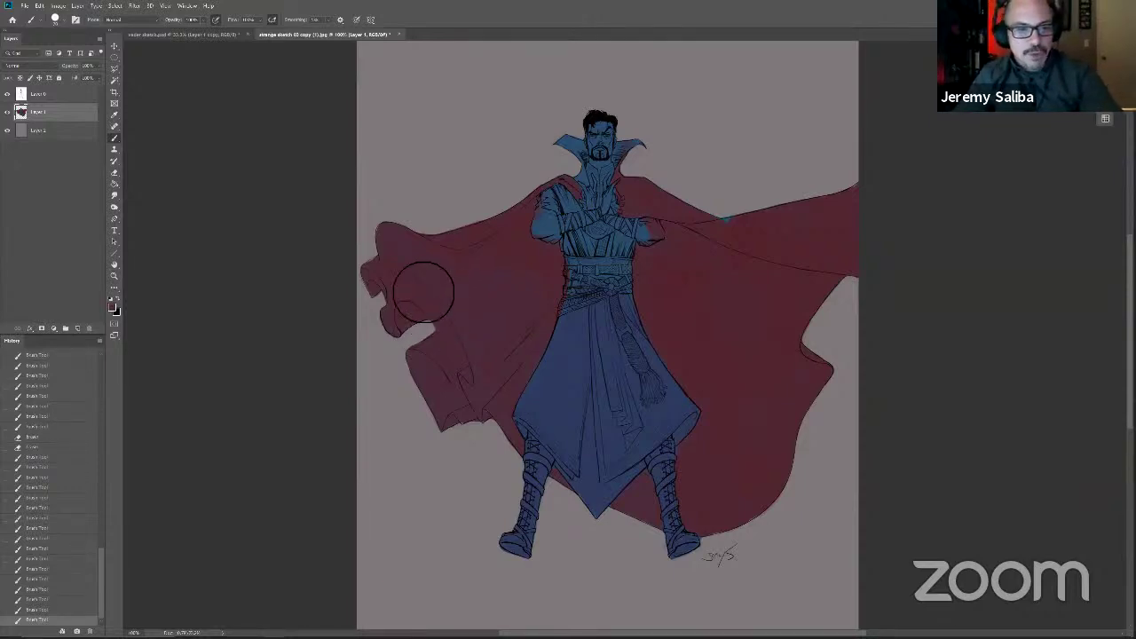
key("bracketright")
mouse_move(463, 288)
left_mouse_down()
mouse_move(532, 276)
mouse_move(571, 285)
mouse_move(571, 307)
left_mouse_up()
key("bracketleft")
key("bracketleft")
left_click_drag(537, 257, 527, 245)
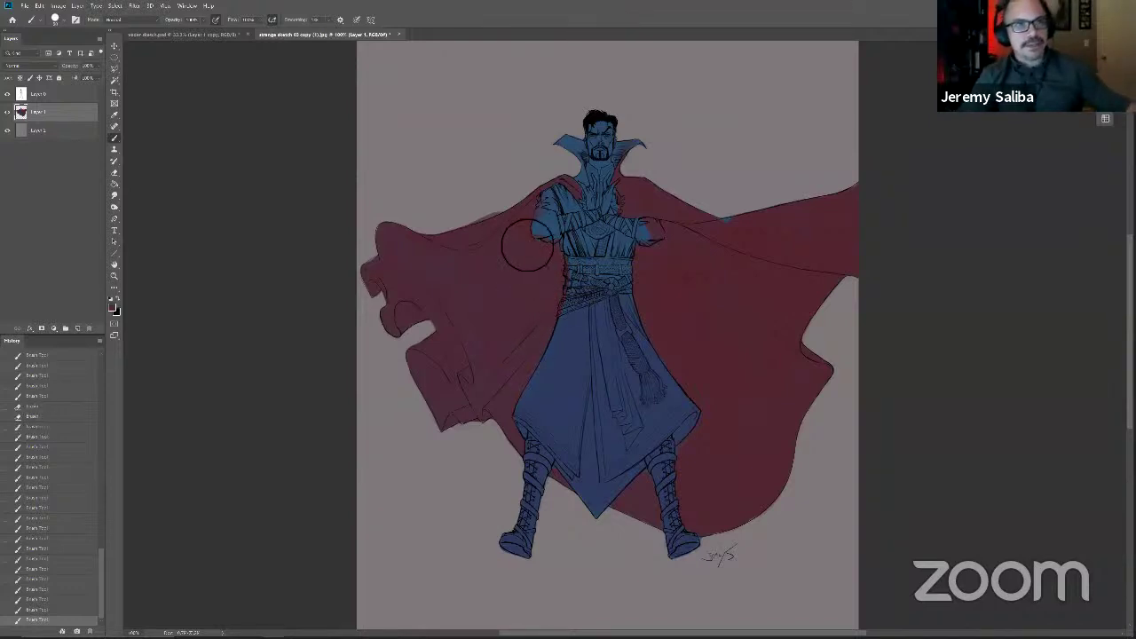
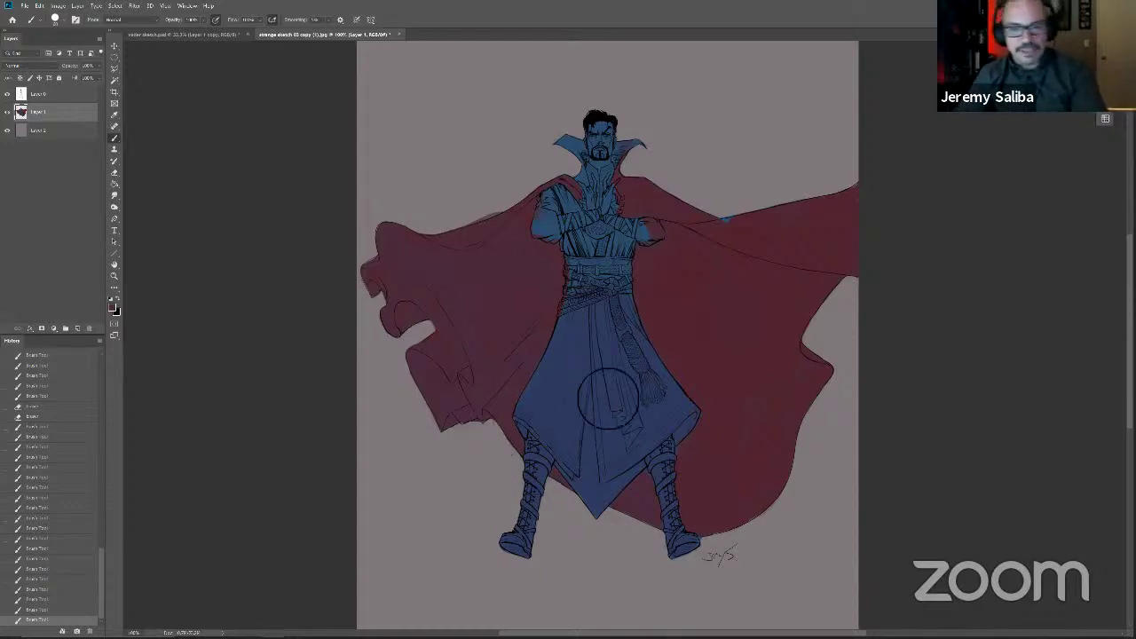
Step: Sample the red from the cape's right half and paint it over the lower right area with a larger brush
left_click(711, 275, "alt")
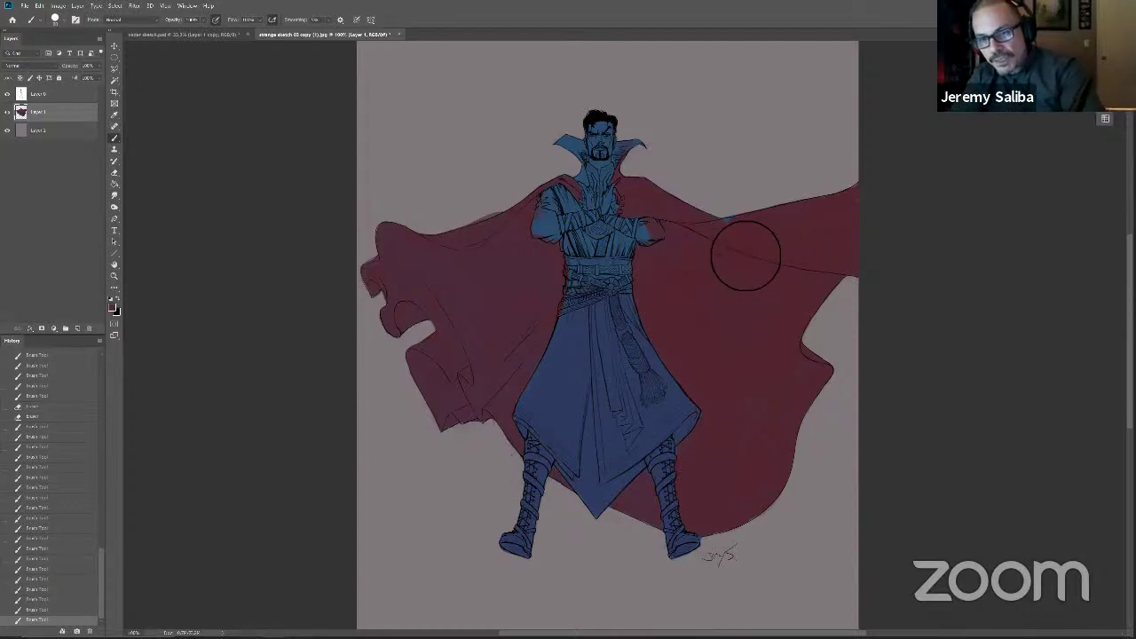
key("]")
key("]")
left_click_drag(698, 333, 722, 390)
mouse_move(776, 414)
left_mouse_down()
mouse_move(803, 384)
mouse_move(772, 501)
left_mouse_up()
mouse_move(808, 427)
left_mouse_down()
mouse_move(765, 516)
mouse_move(760, 417)
left_mouse_up()
left_click(761, 514)
key("]")
key("space")
left_click_drag(565, 470, 566, 519)
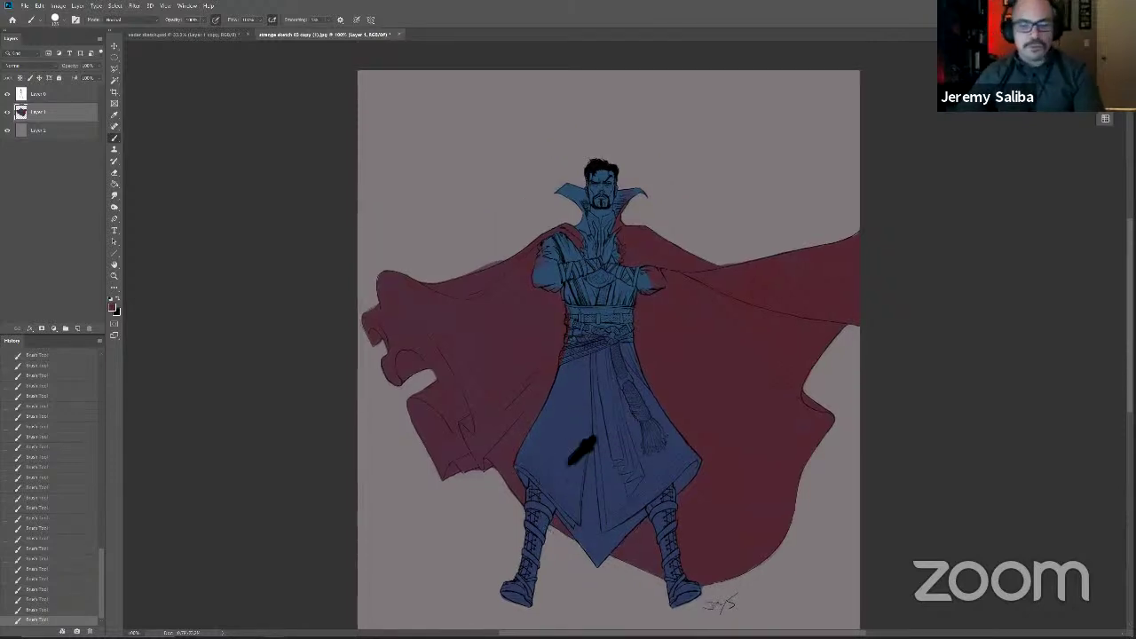
Step: Shrink the brush and paint the purplish blue over the red patch on the right sleeve
key("[")
key("[")
key("[")
key("[")
key("[")
key("[")
left_click_drag(655, 285, 670, 294)
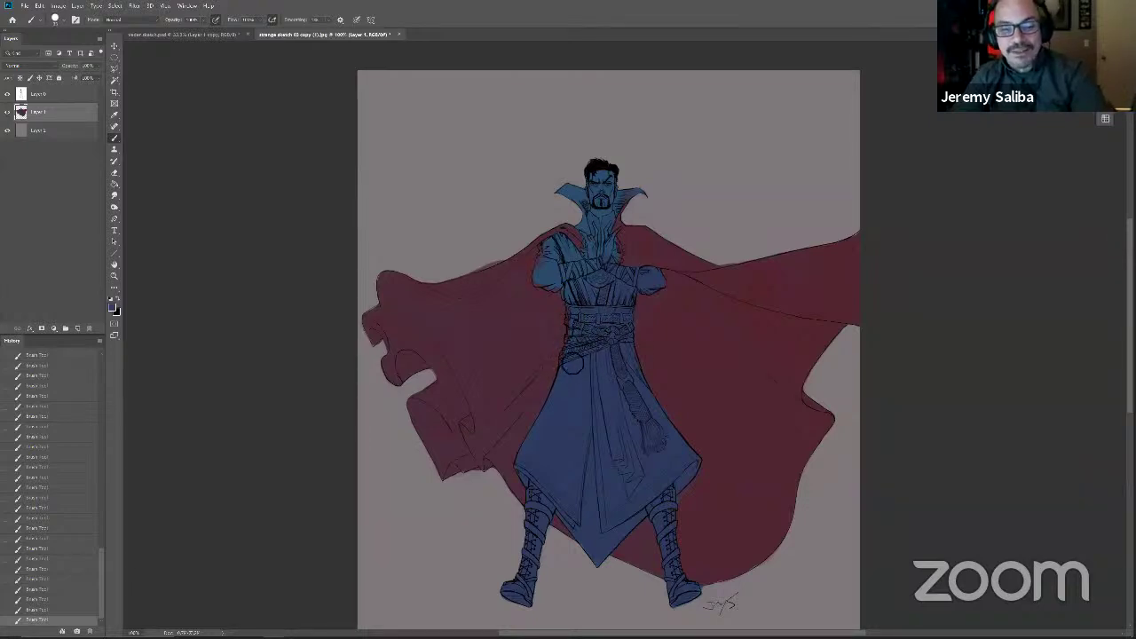
Step: Paint the purplish blue over the chest and the left sleeve with a slightly larger brush
key("]")
mouse_move(566, 293)
left_mouse_down()
mouse_move(546, 285)
mouse_move(552, 273)
left_mouse_up()
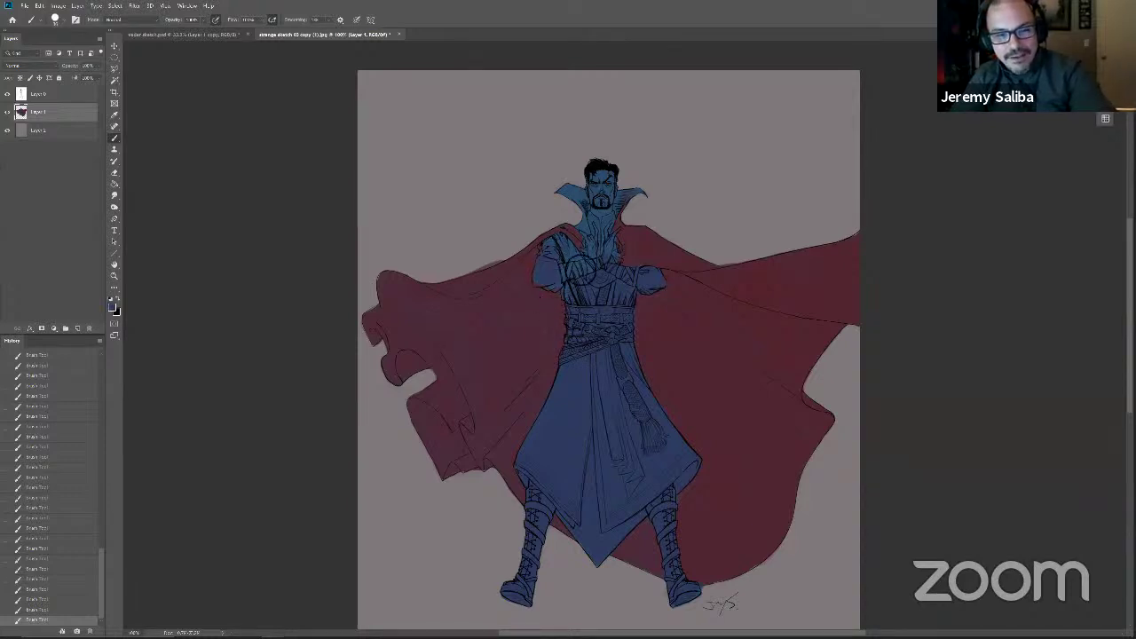
key("]")
key("]")
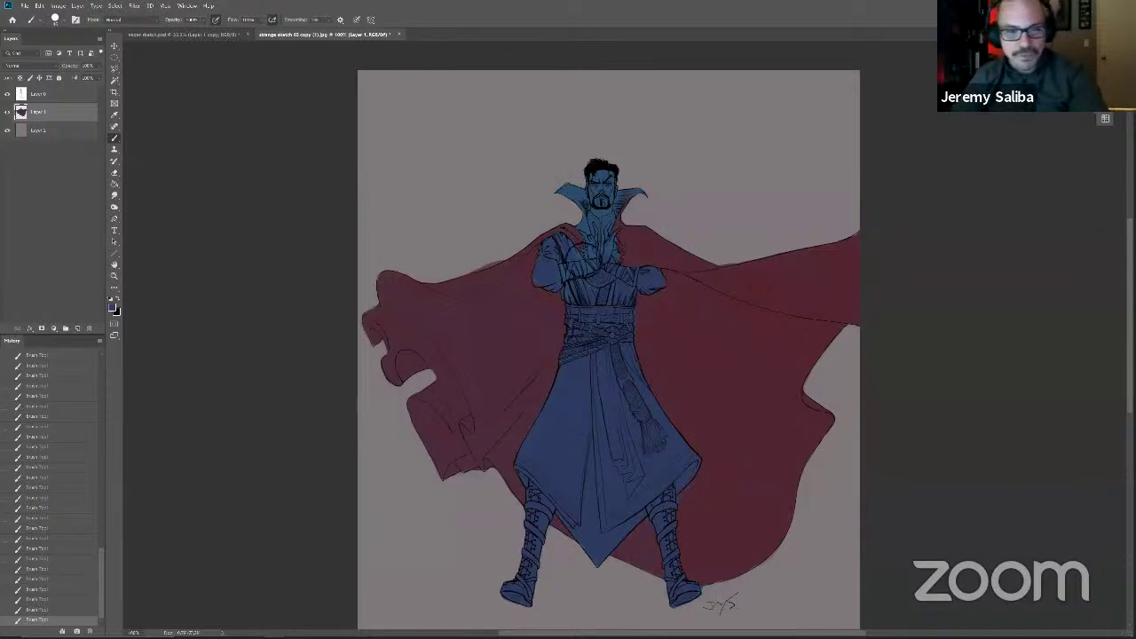
mouse_move(587, 297)
left_mouse_down()
mouse_move(573, 268)
mouse_move(545, 283)
left_mouse_up()
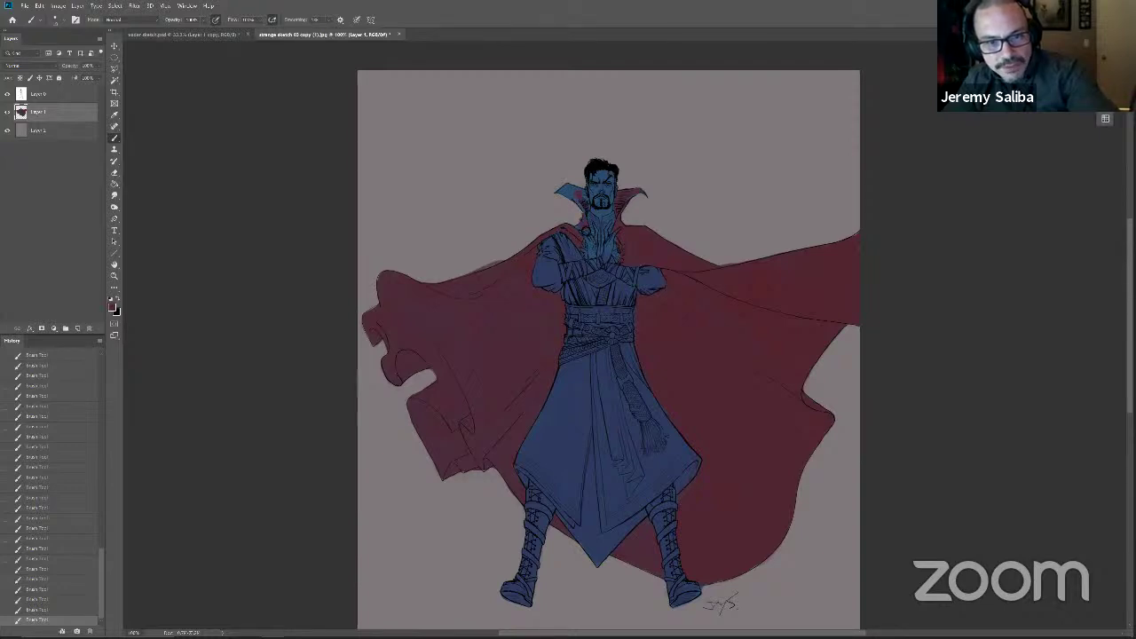
Step: Paint the cape's dark red over the left side of the raised collar and erase the colour spilling past its edge
key("]")
key("]")
left_click_drag(582, 203, 566, 194)
key("[")
key("e")
left_click_drag(555, 194, 583, 222)
key("ctrl+minus")
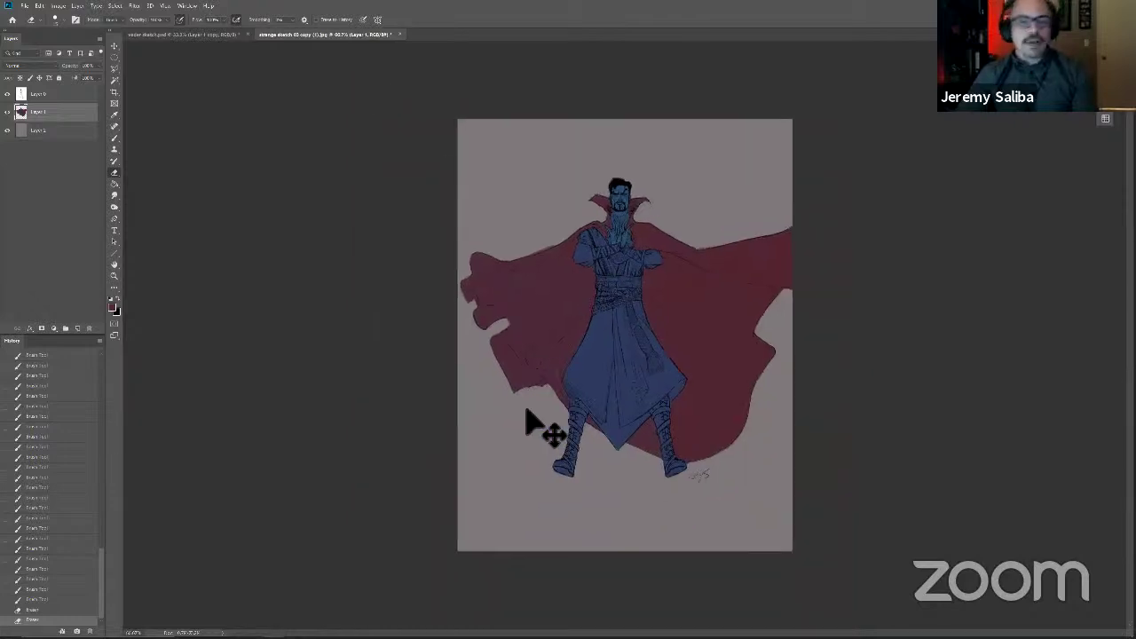
key("ctrl+plus")
key("b")
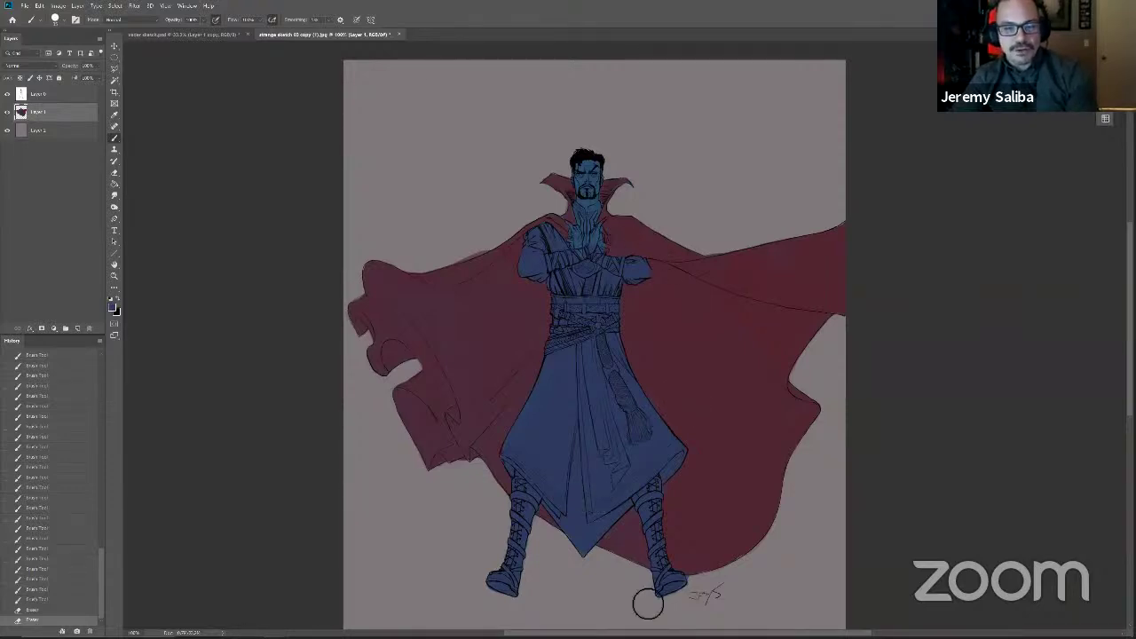
Step: Hide the grey background and line art layers, inspect the flat colour silhouette up close, and undo the accidental layer move
left_click(7, 130)
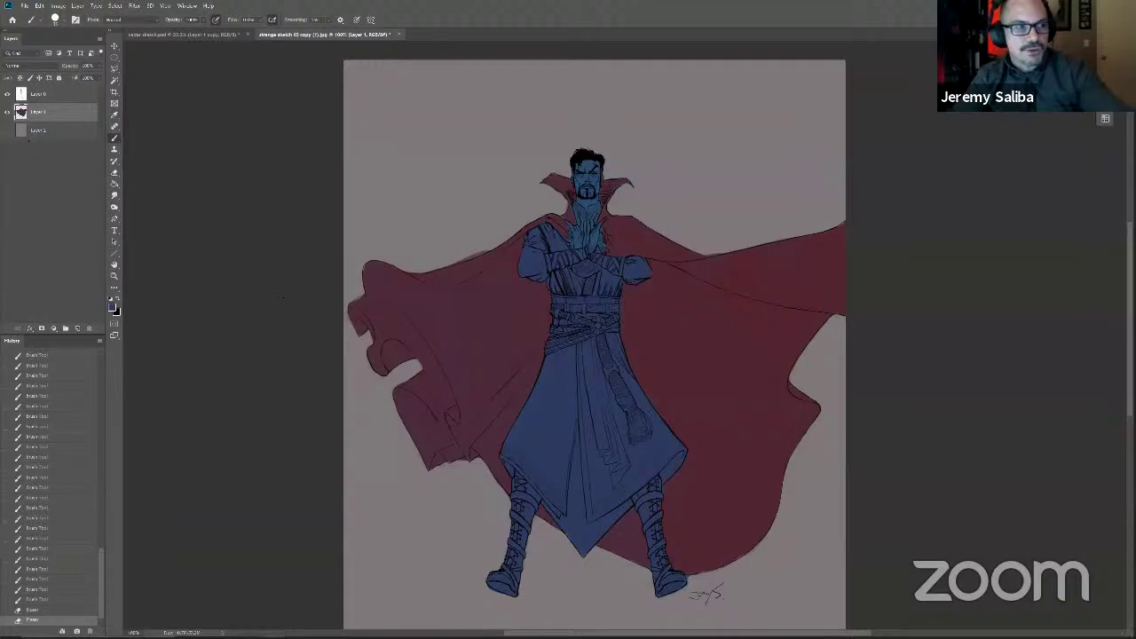
left_click(7, 93)
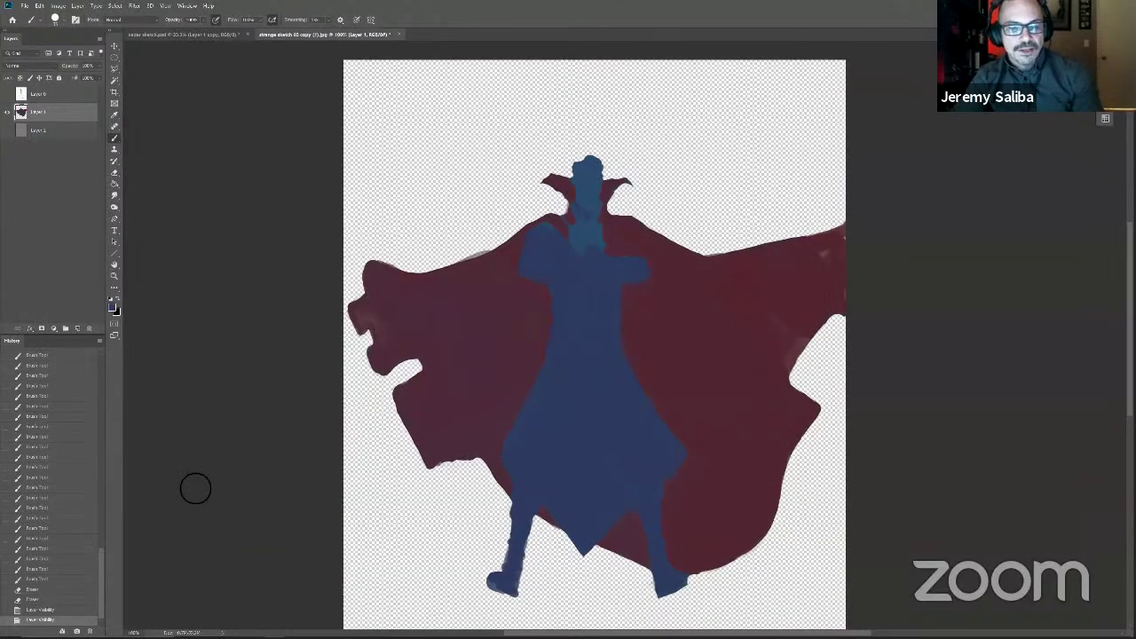
key("ctrl+plus")
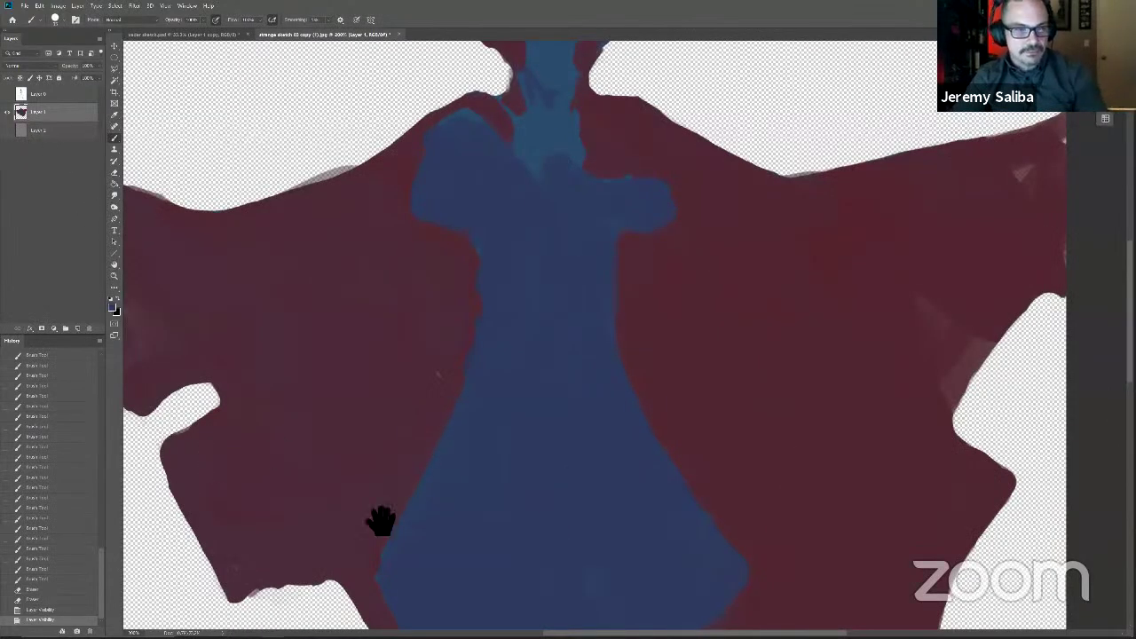
left_click_drag(416, 544, 475, 581)
key("v")
left_click_drag(434, 527, 456, 533)
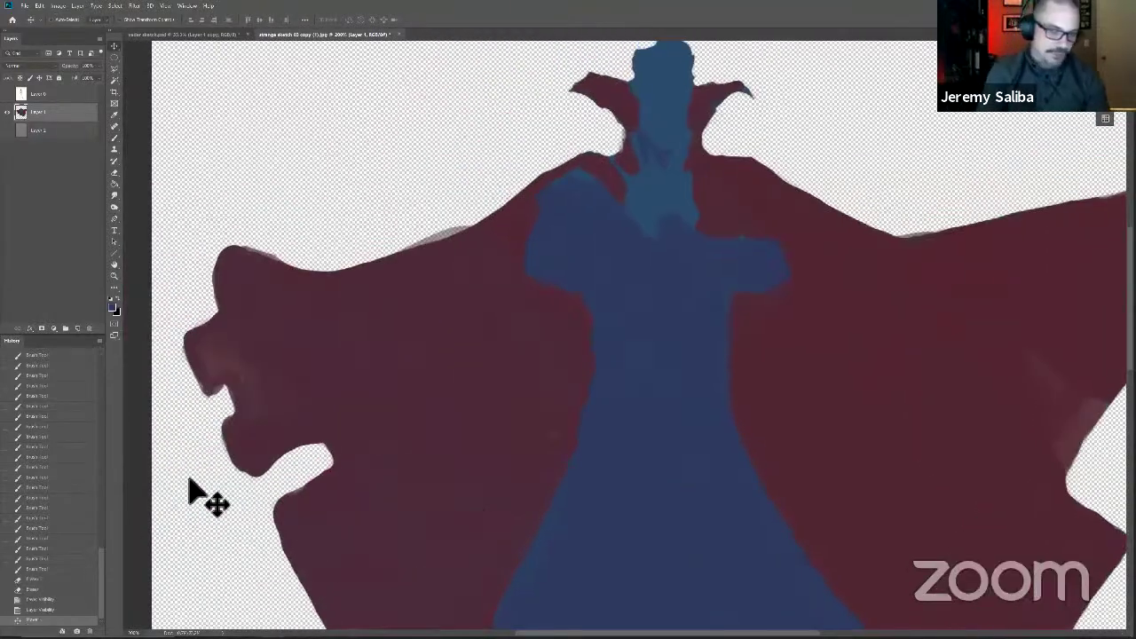
key("ctrl+z")
Step: Show the grey background and line art layers again and lock the transparent pixels of the colour layer
left_click(8, 130)
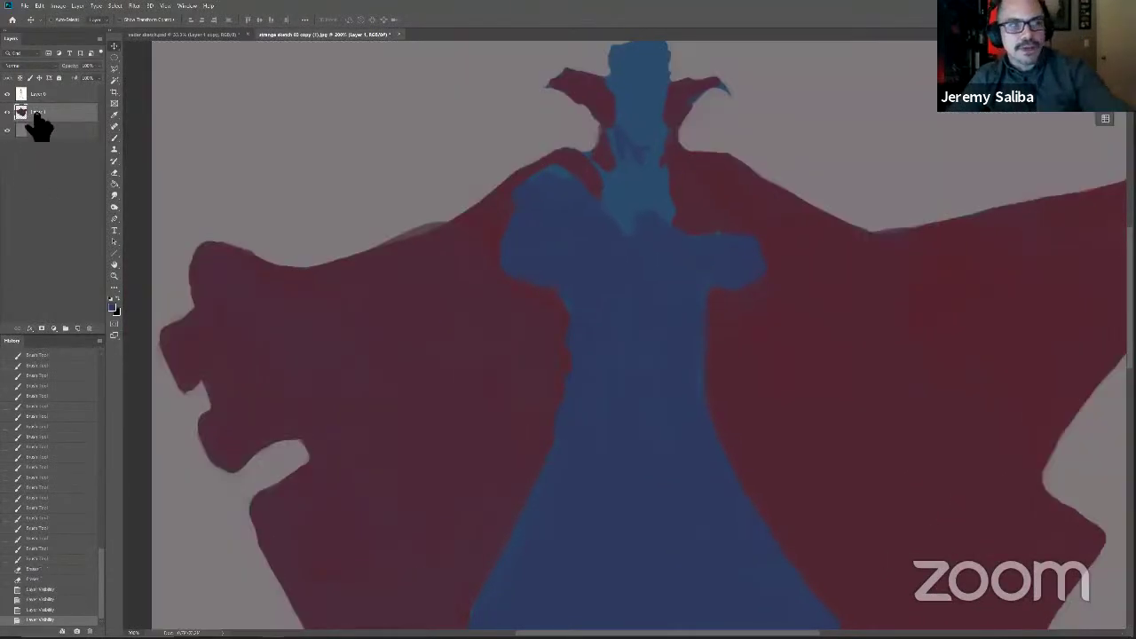
left_click(8, 93)
left_click(20, 77)
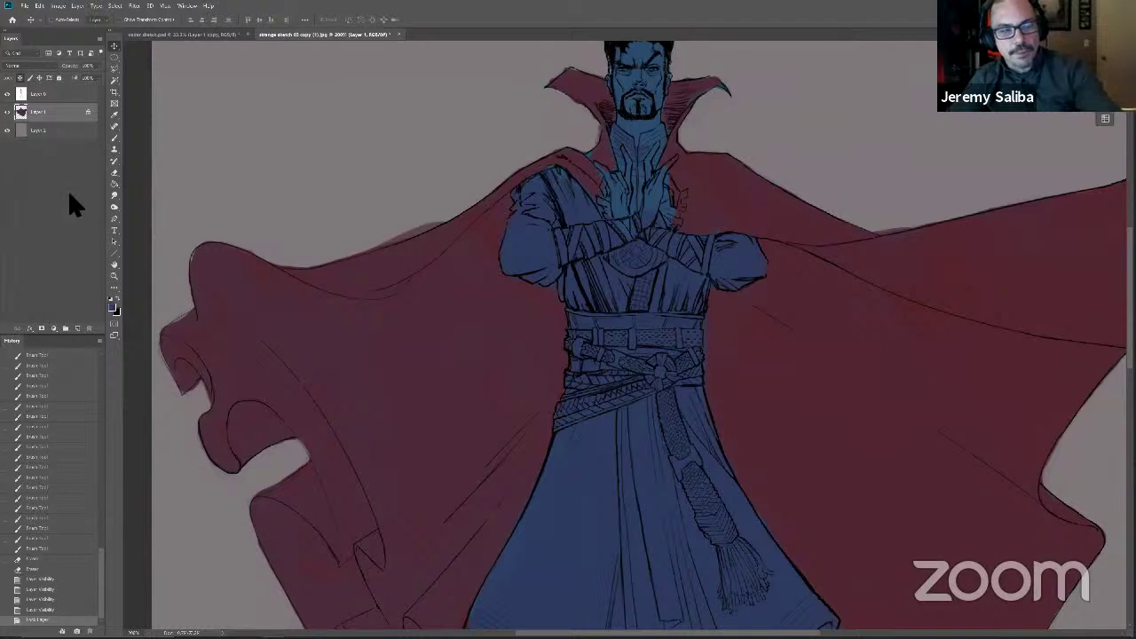
key("ctrl+0")
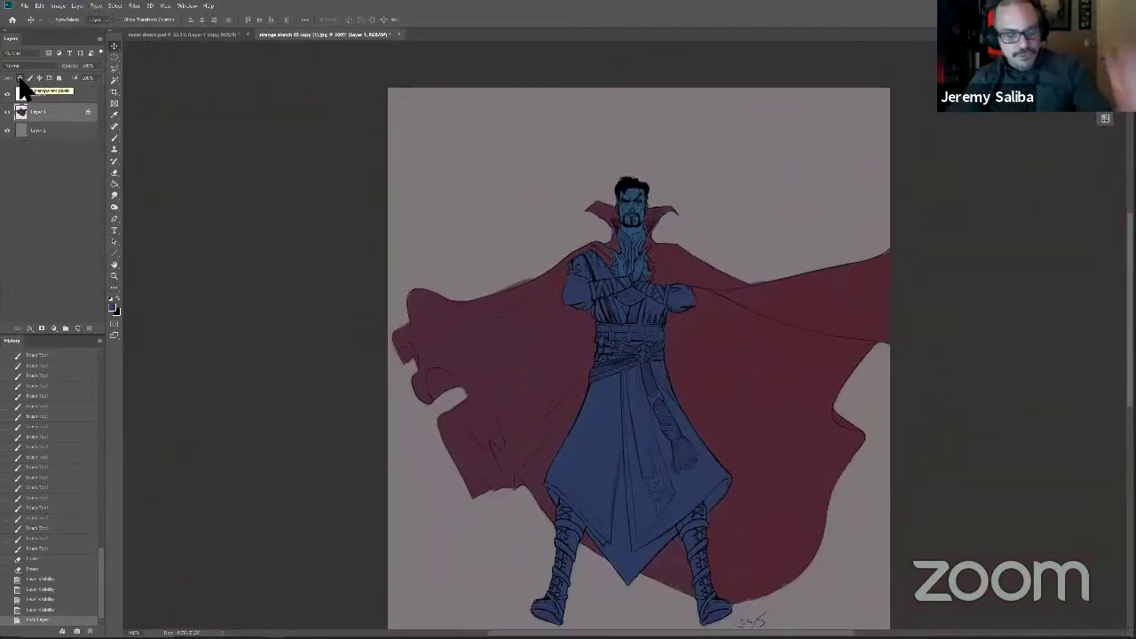
Step: Try a stroke with a very large white brush across the cape's left edge on the transparency-locked layer, and undo it
key("b")
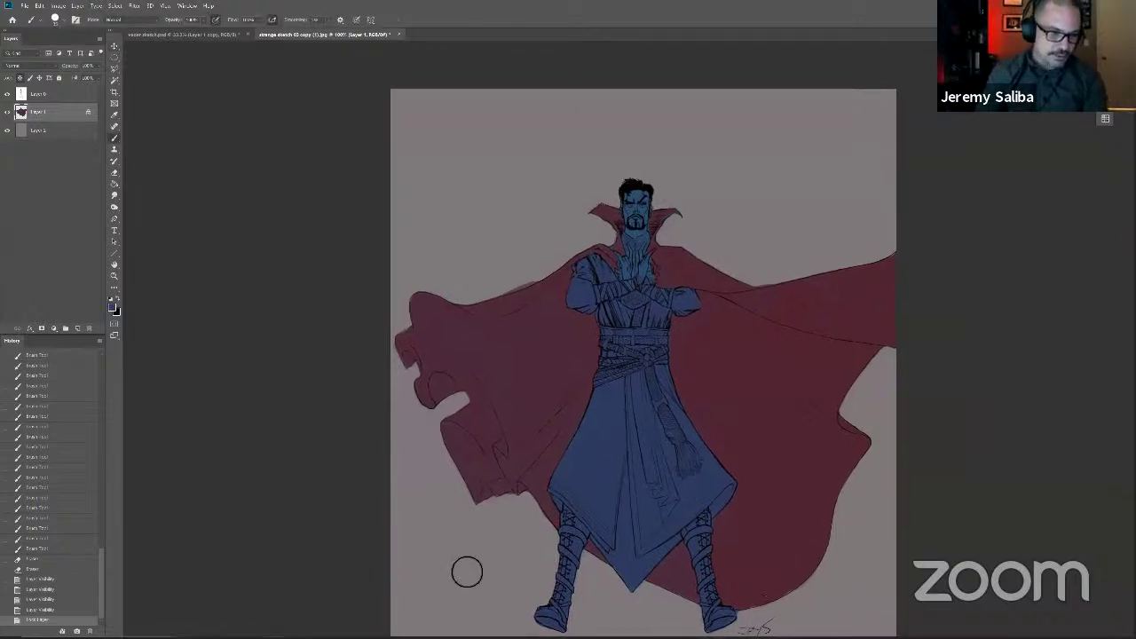
key("f")
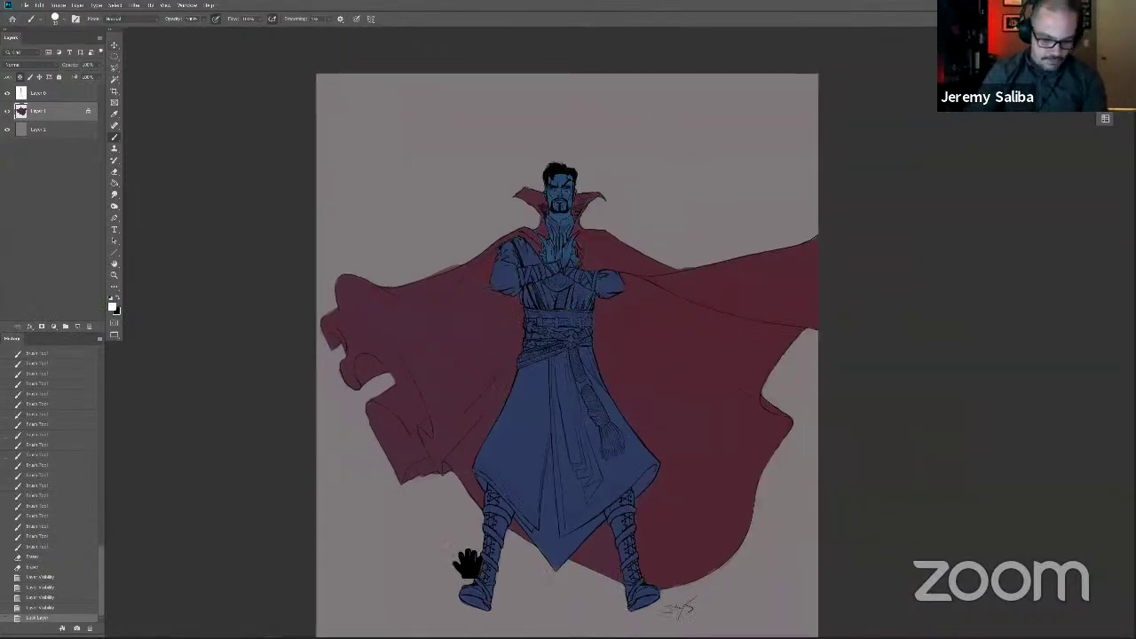
key("]")
key("]")
key("]")
key("]")
key("]")
key("]")
key("]")
key("]")
key("]")
key("]")
mouse_move(427, 261)
left_mouse_down()
mouse_move(712, 363)
mouse_move(864, 445)
mouse_move(720, 194)
mouse_move(771, 360)
mouse_move(579, 524)
mouse_move(322, 456)
left_mouse_up()
key("ctrl+z")
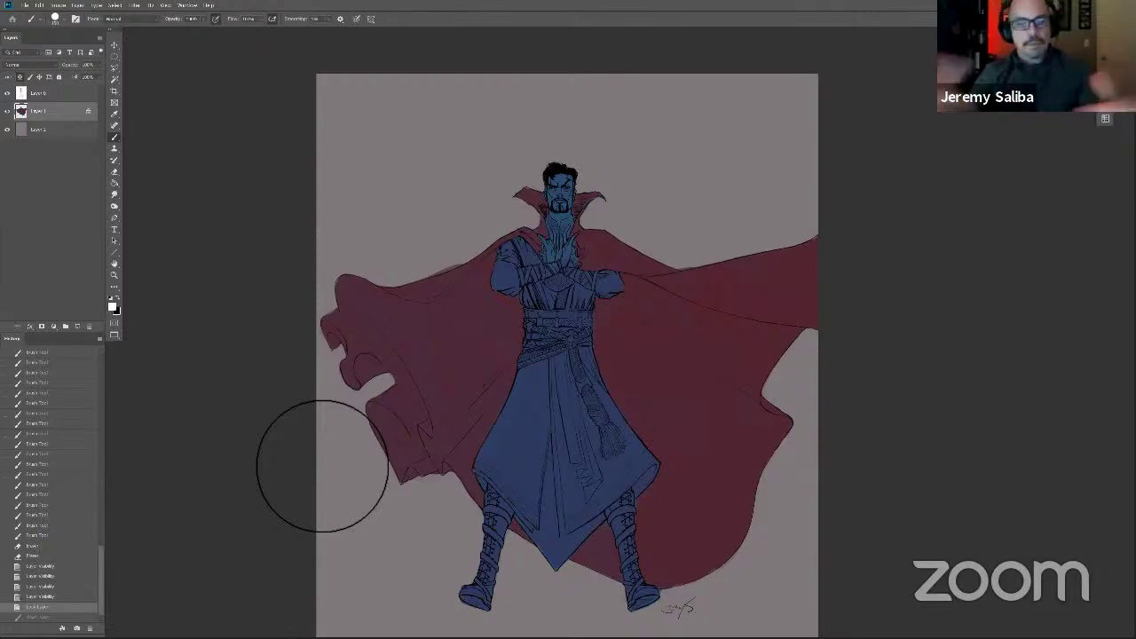
Step: Reduce the brush size and pick a tan swatch as the starting foreground colour for the skin
key("bracketleft")
key("bracketleft")
key("bracketleft")
key("bracketleft")
key("bracketleft")
key("bracketleft")
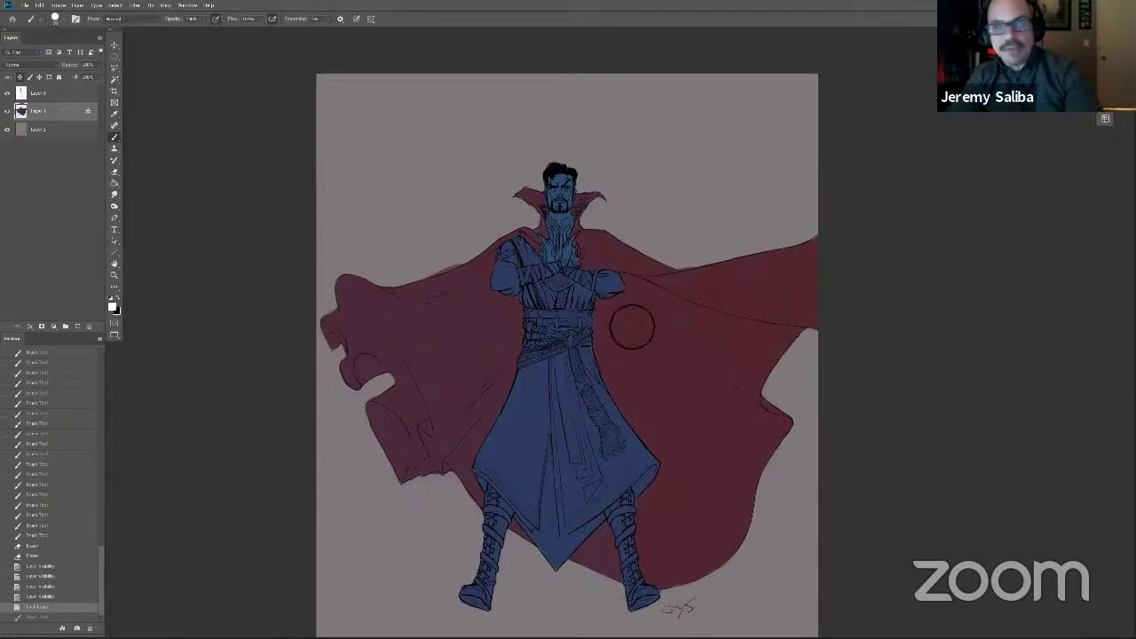
left_click(1104, 118)
left_click(1070, 213)
Step: Adjust the tan foreground colour to a muted, desaturated pinkish skin tone with hue 1
left_click(111, 306)
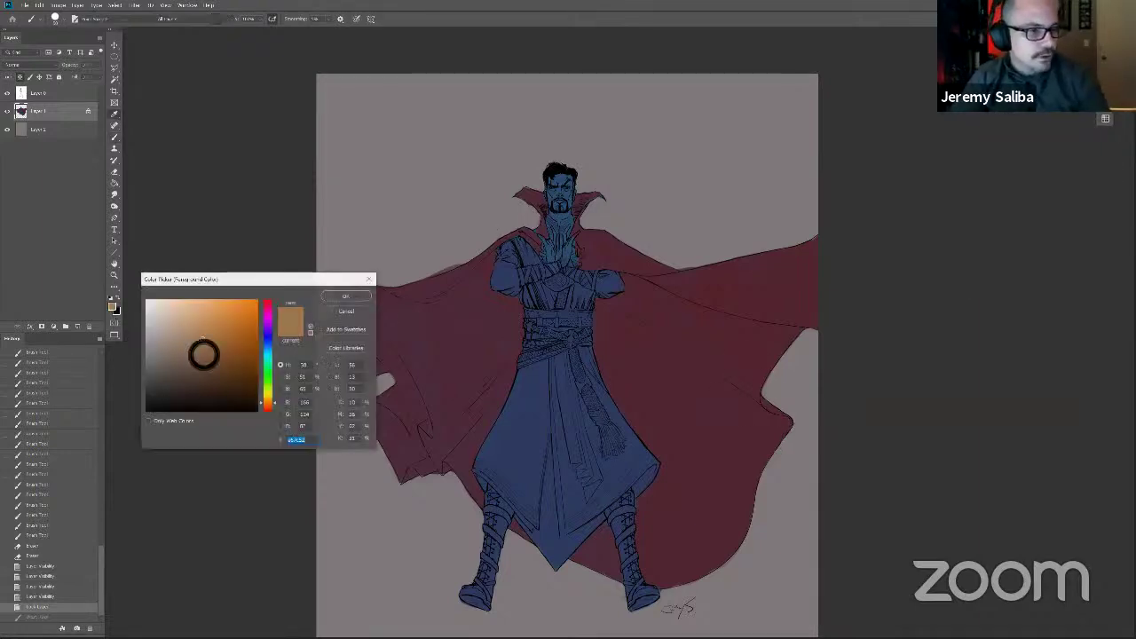
left_click(181, 338)
left_click(266, 406)
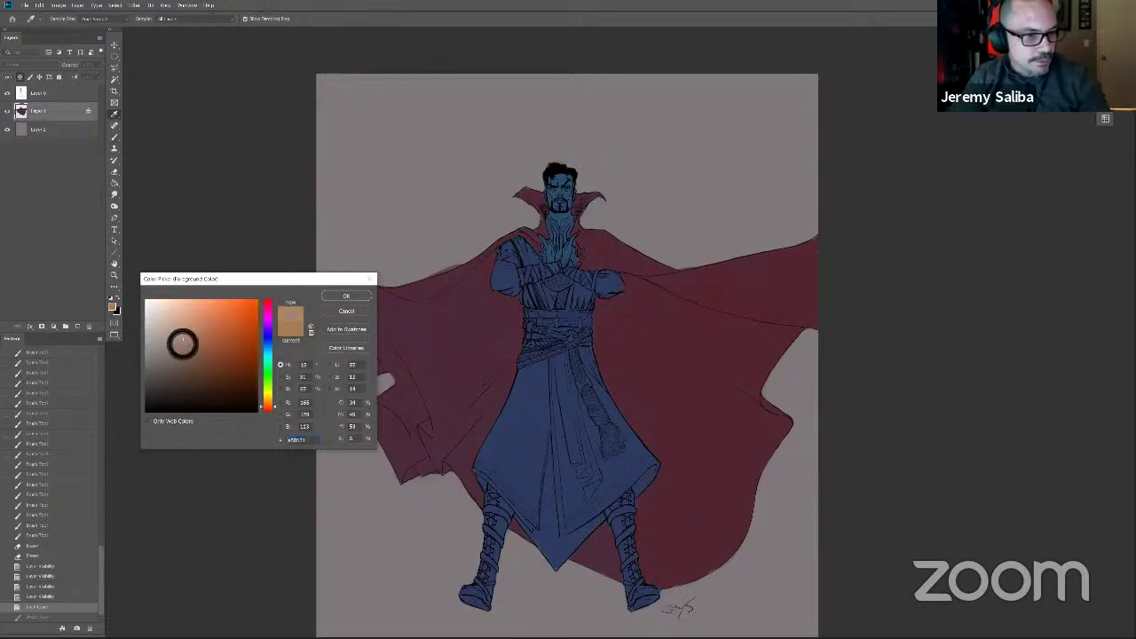
left_click(185, 340)
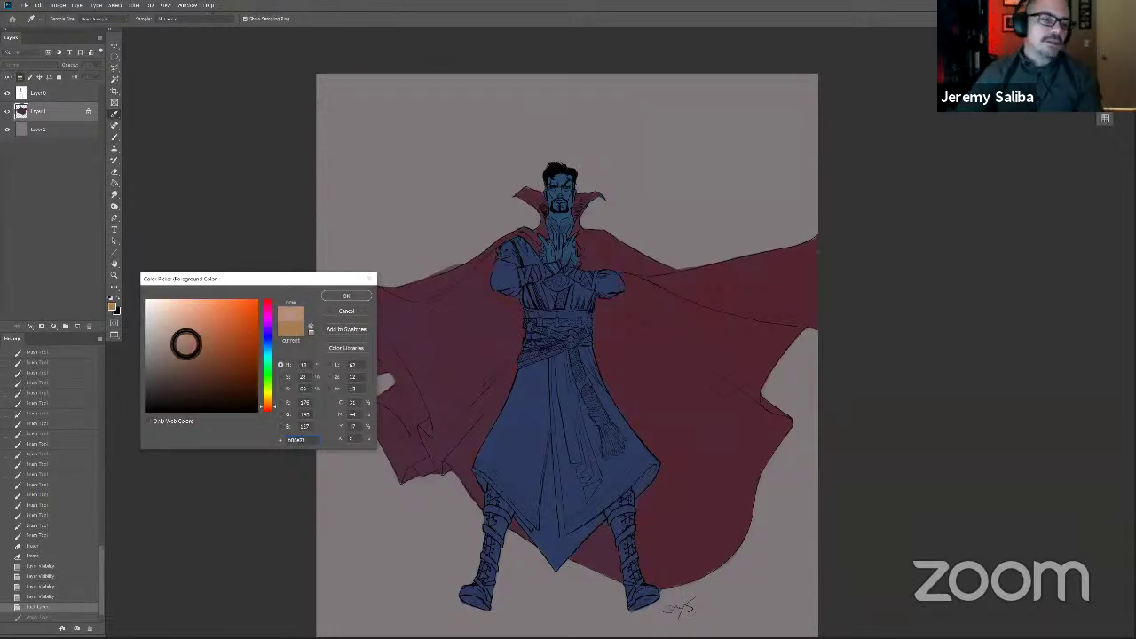
left_click(185, 337)
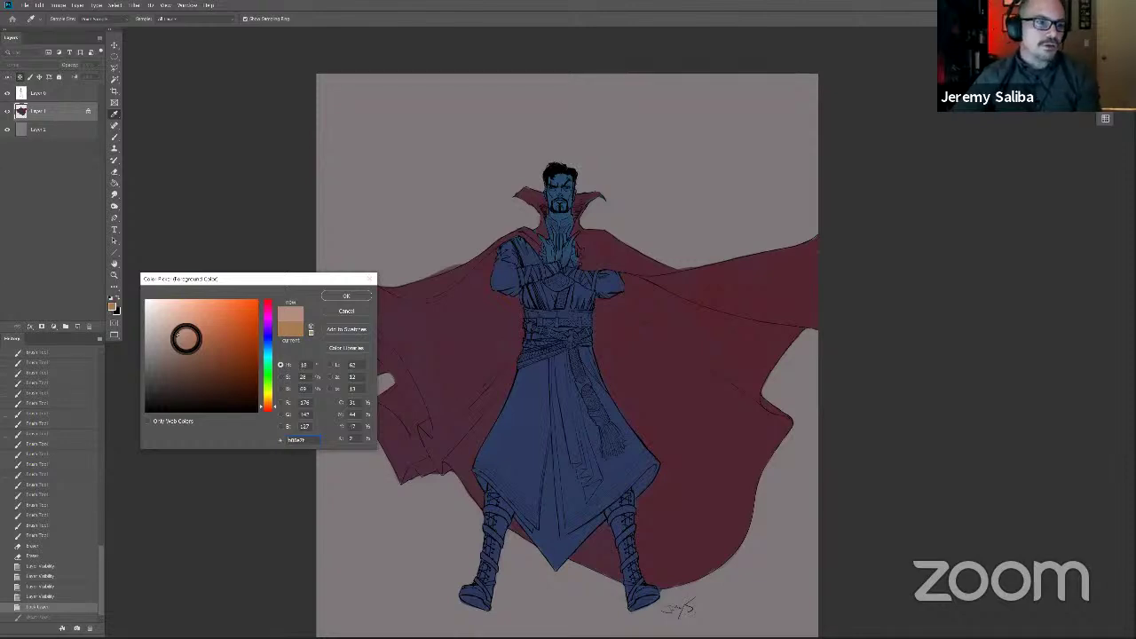
mouse_move(186, 337)
left_mouse_down()
mouse_move(196, 356)
mouse_move(178, 342)
left_mouse_up()
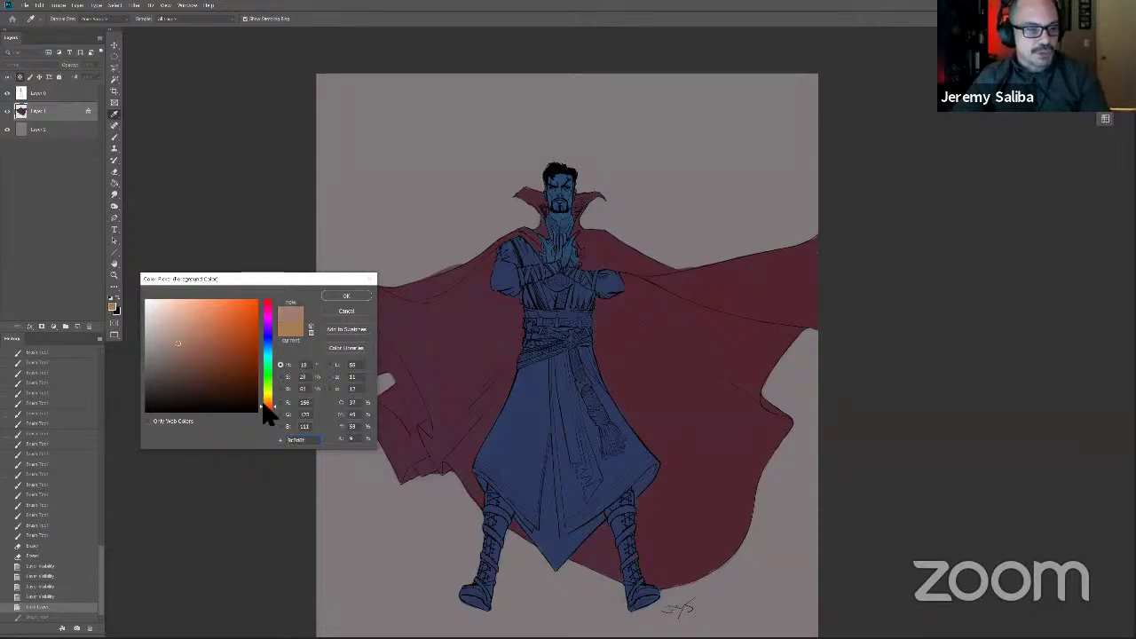
left_click_drag(260, 409, 259, 407)
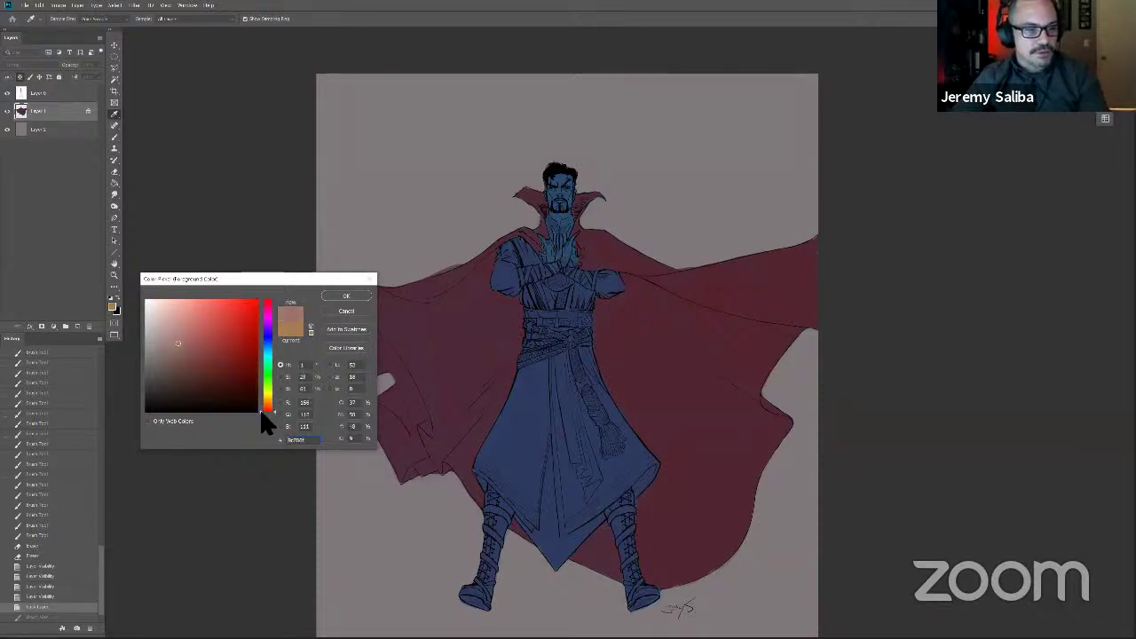
left_click(345, 295)
Step: Brush the skin tone over the face, darken it to a deep reddish brown, and paint the face again
mouse_move(566, 185)
left_mouse_down()
mouse_move(559, 206)
mouse_move(554, 183)
left_mouse_up()
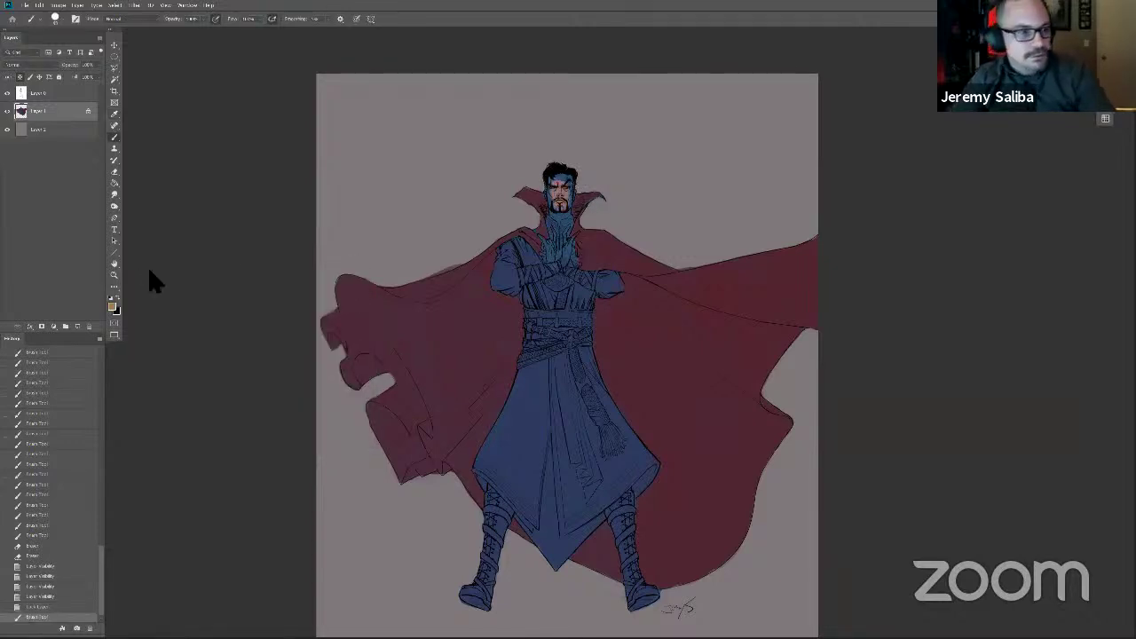
left_click(111, 306)
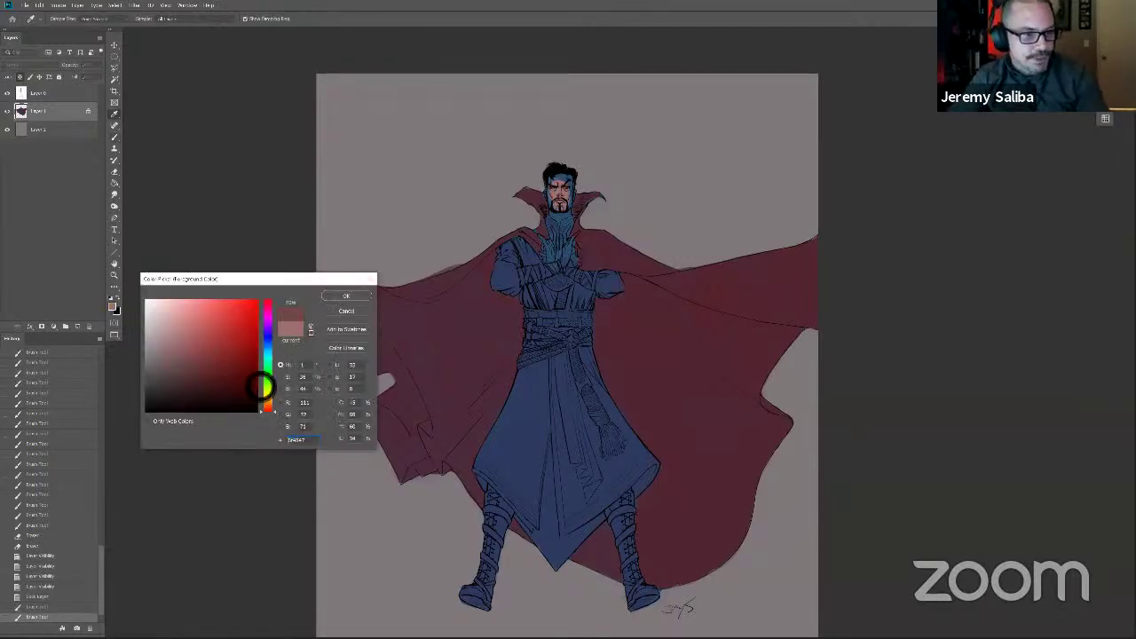
left_click(346, 295)
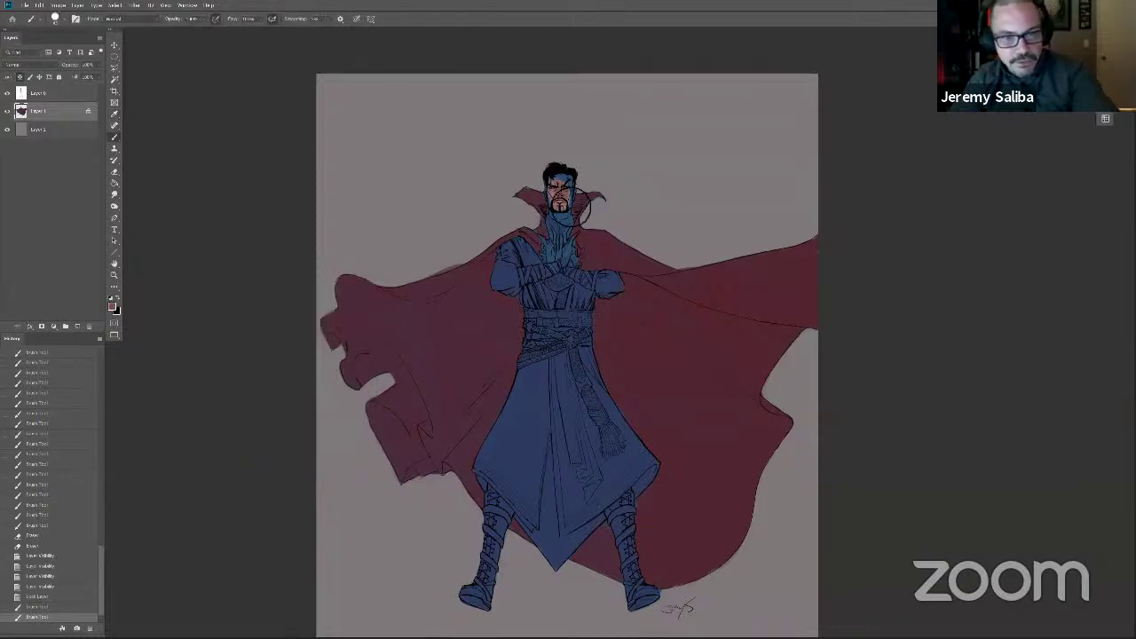
left_click_drag(578, 188, 559, 217)
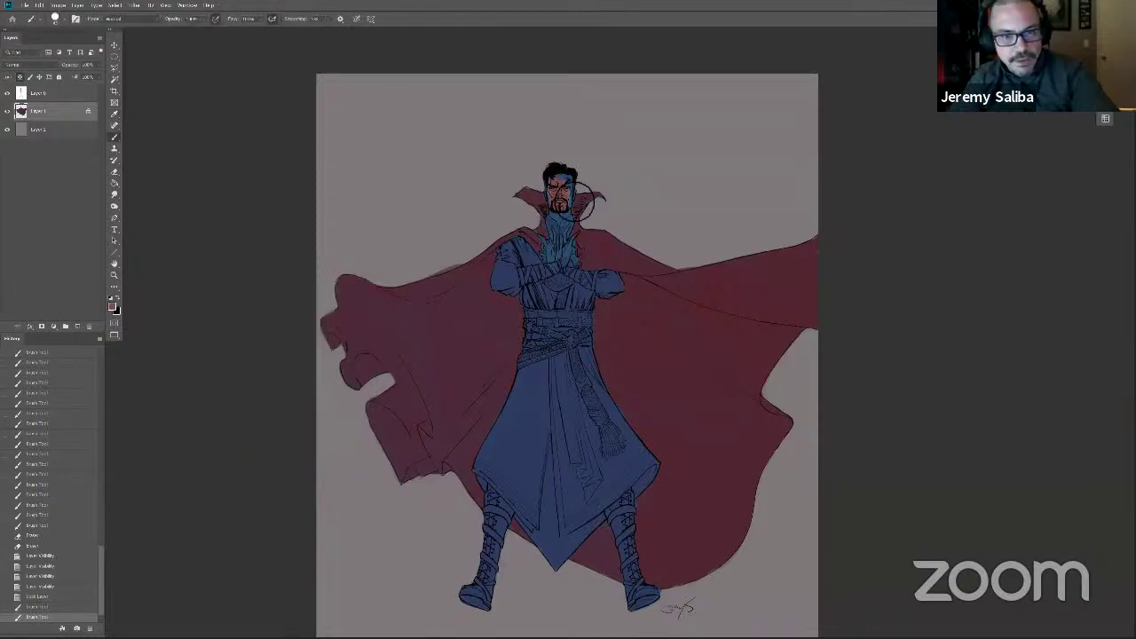
Step: Shift the skin colour's hue towards magenta and paint it over the face's blue base
left_click(112, 306)
left_click(259, 306)
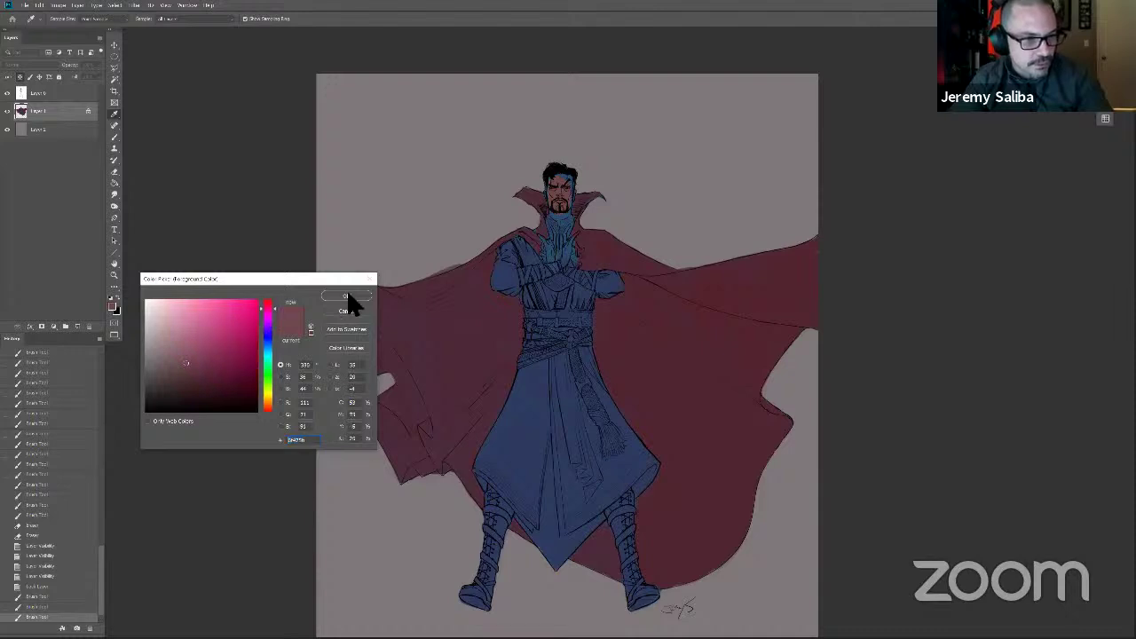
key("Return")
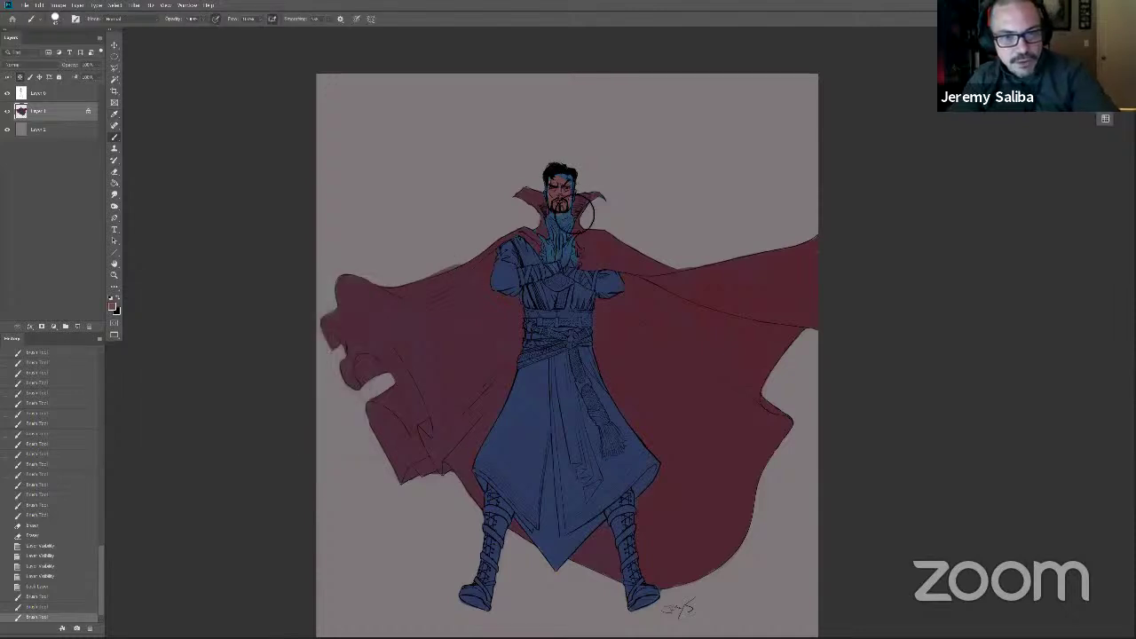
mouse_move(584, 197)
left_mouse_down()
mouse_move(566, 218)
mouse_move(575, 223)
mouse_move(558, 215)
mouse_move(563, 192)
left_mouse_up()
left_click_drag(559, 190, 566, 197)
mouse_move(568, 193)
left_mouse_down()
mouse_move(596, 197)
mouse_move(564, 204)
left_mouse_up()
mouse_move(566, 206)
left_mouse_down()
mouse_move(558, 218)
mouse_move(575, 202)
left_mouse_up()
Step: Fill the remaining part of the face and both raised hands with the skin tone using a smaller brush
key("bracketleft")
key("bracketleft")
key("bracketleft")
left_click(553, 195)
mouse_move(568, 265)
left_mouse_down()
mouse_move(570, 235)
mouse_move(569, 244)
left_mouse_up()
left_click_drag(573, 242, 574, 247)
mouse_move(570, 257)
left_mouse_down()
mouse_move(570, 238)
mouse_move(553, 241)
left_mouse_up()
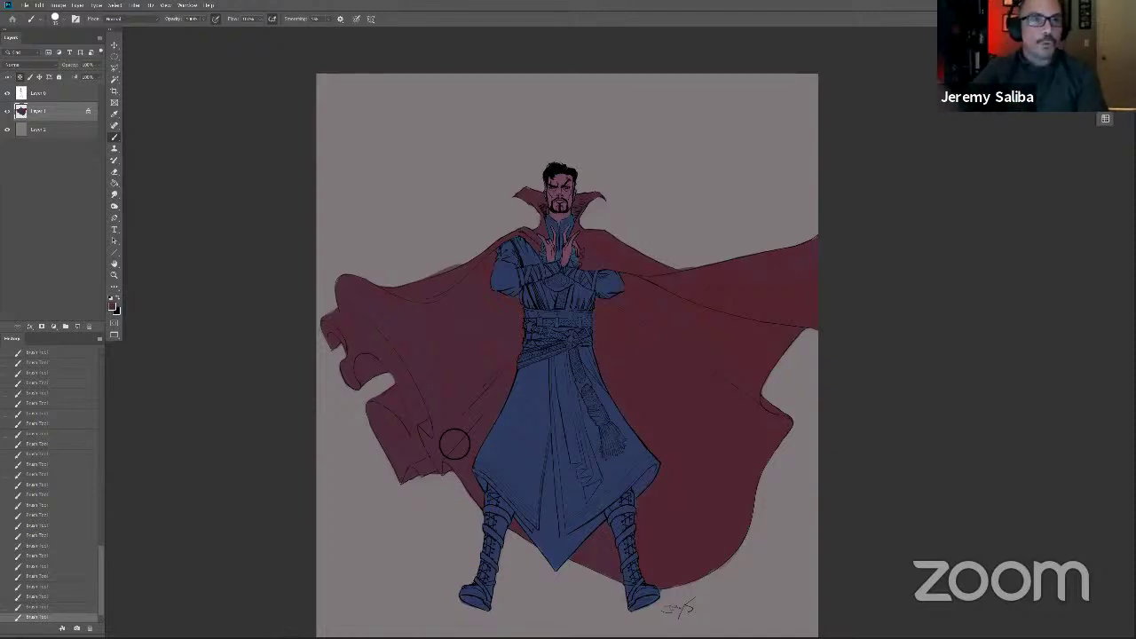
key("bracketright")
key("bracketright")
key("bracketright")
key("bracketright")
key("bracketright")
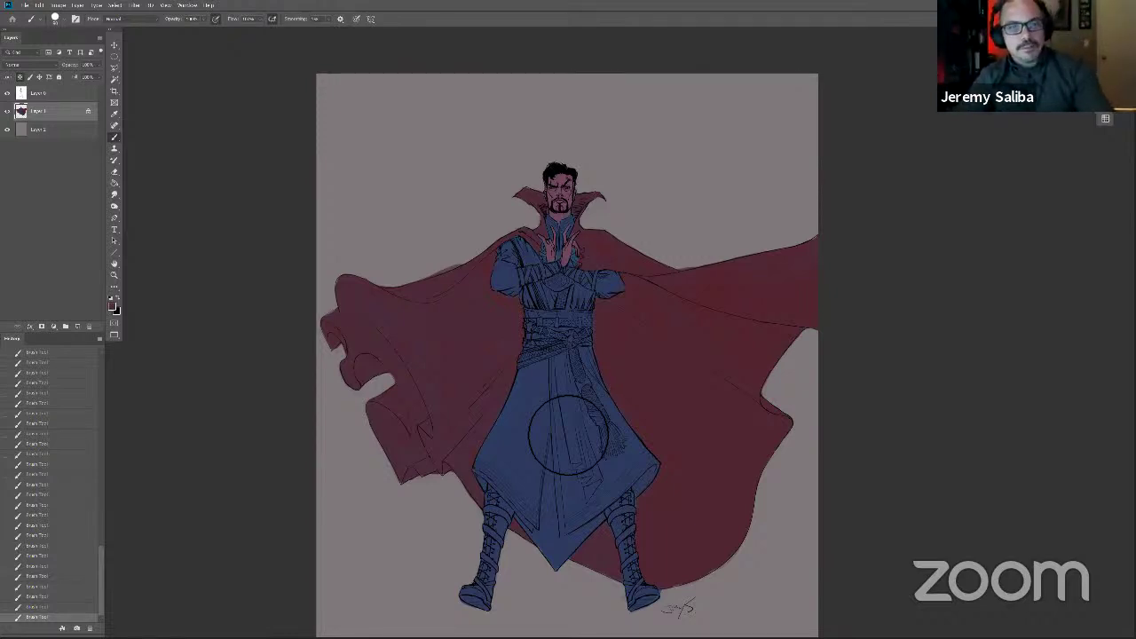
key("space")
left_click_drag(420, 433, 420, 435)
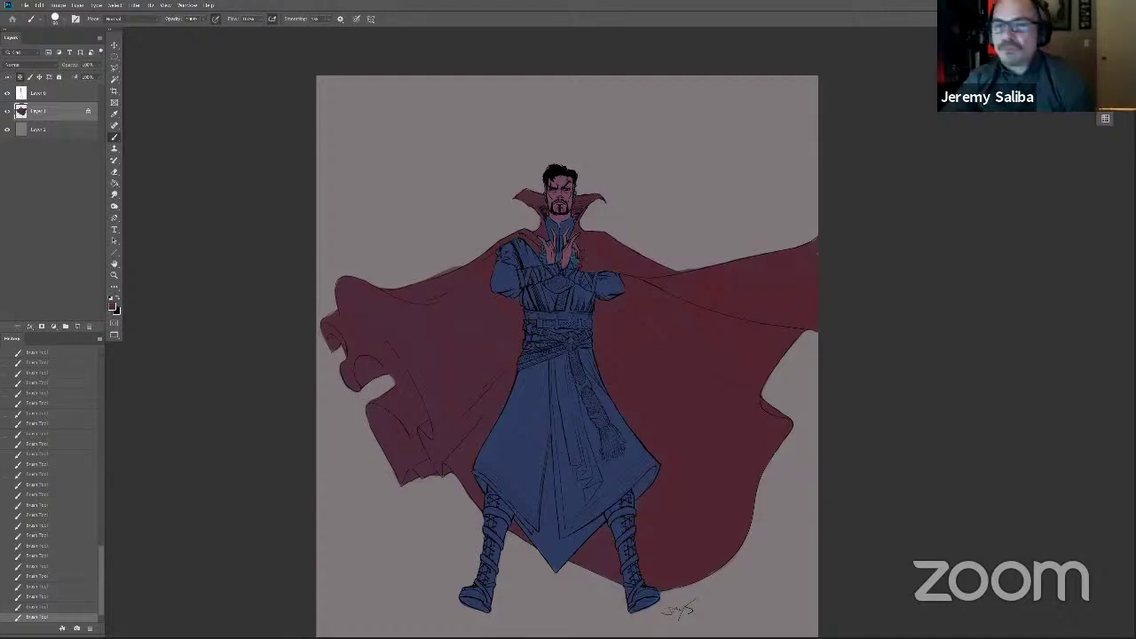
Step: Look at the soldier reference photo in Photos, then view the greyscale Dunkirk painting full screen in Photoshop
key("alt+Tab")
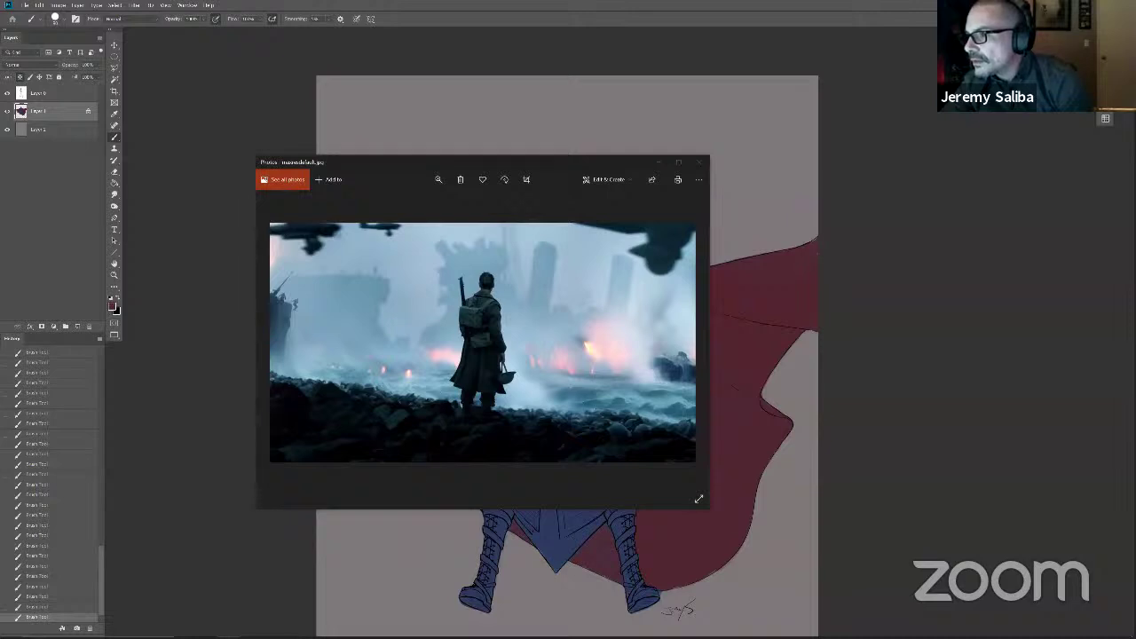
key("alt+Tab")
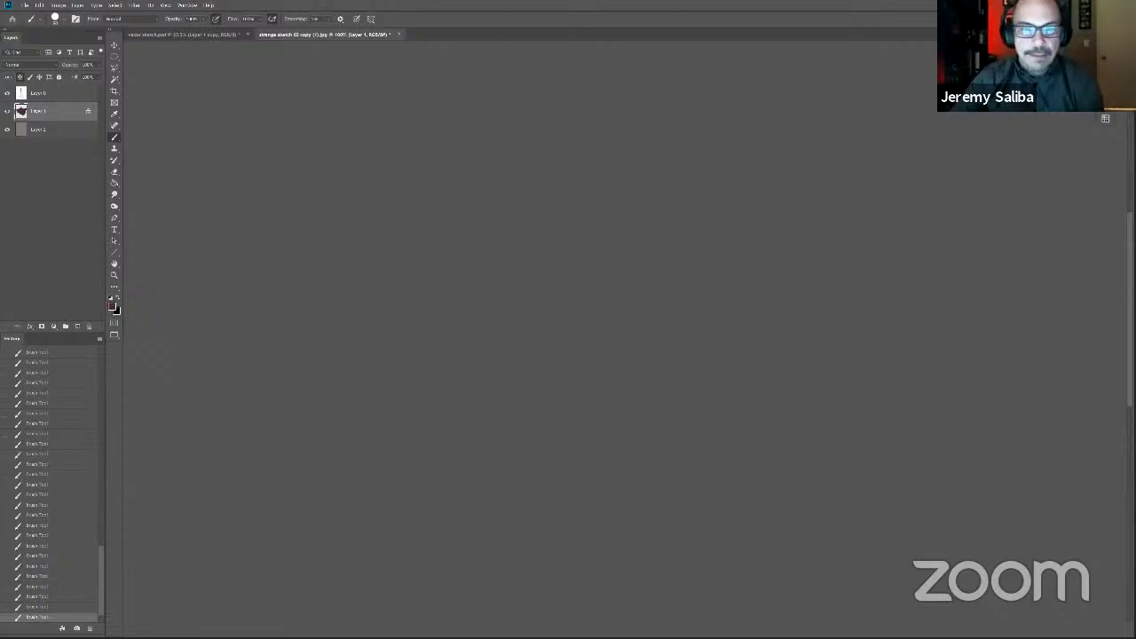
key("ctrl+Tab")
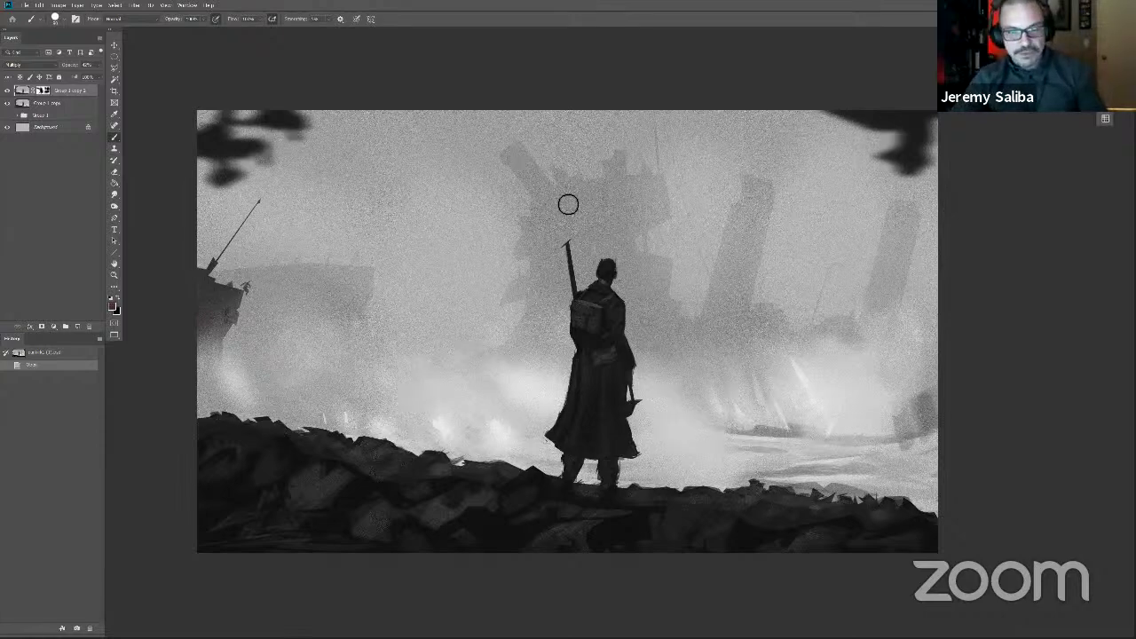
key("Tab")
key("f")
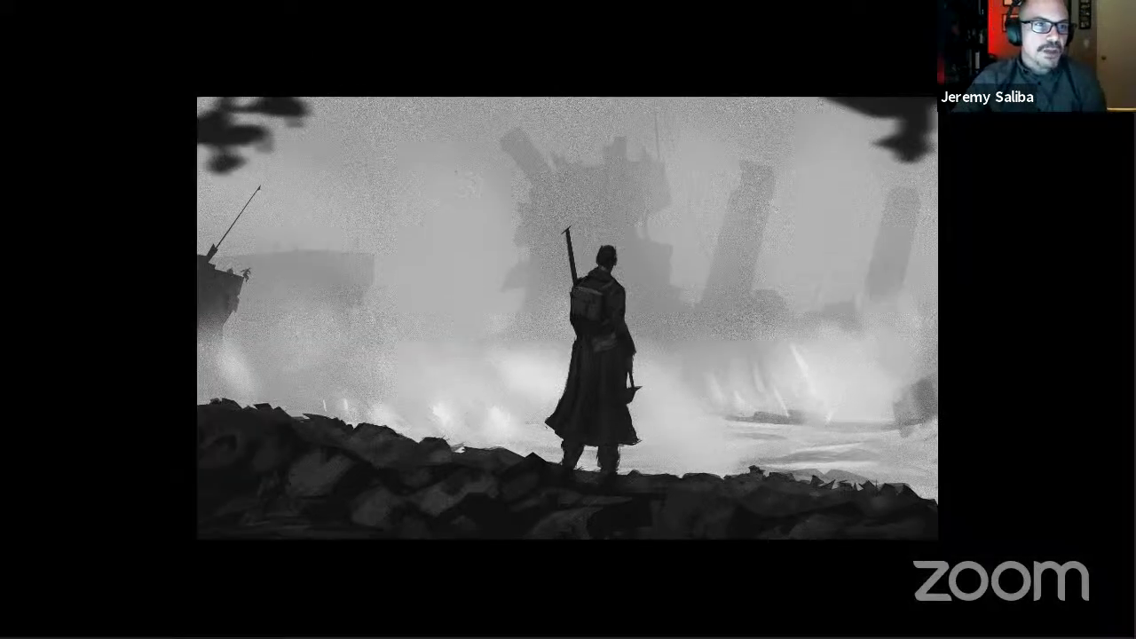
key("f")
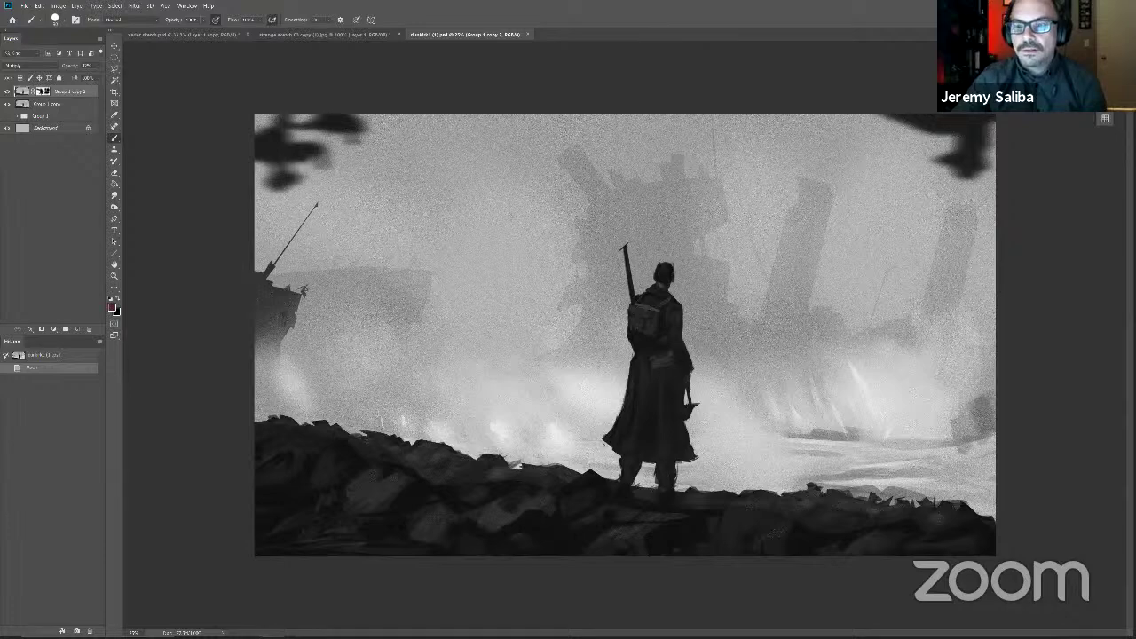
Step: Compare the colour reference photo with the greyscale painting, close the photo, and return to the Doctor Strange sketch document
mouse_move(295, 632)
left_click(318, 579)
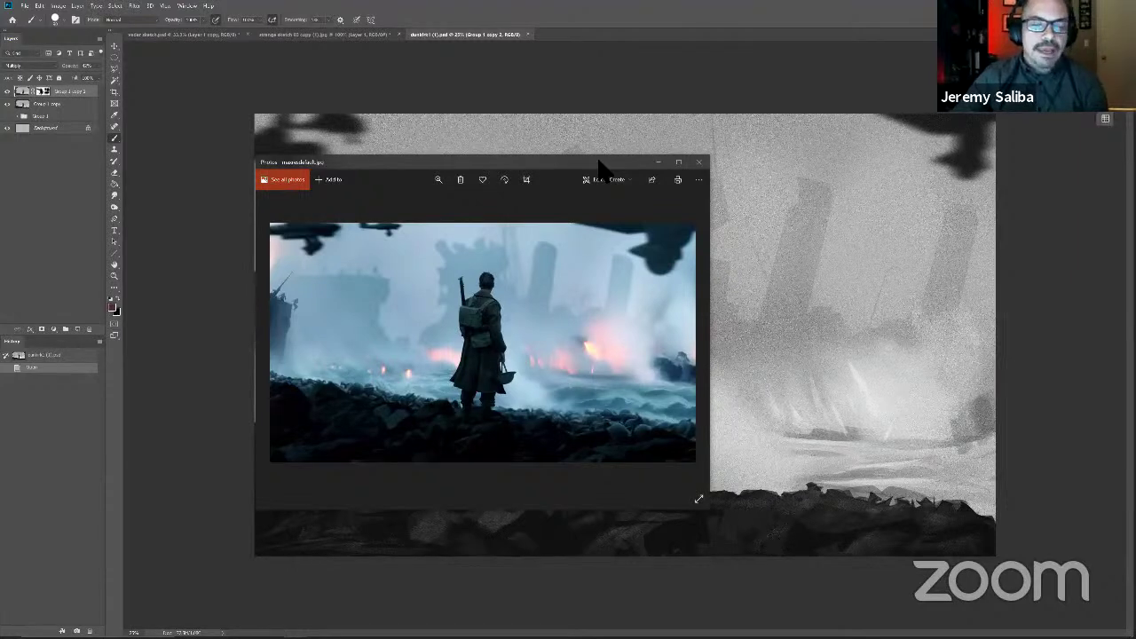
left_click_drag(598, 162, 861, 157)
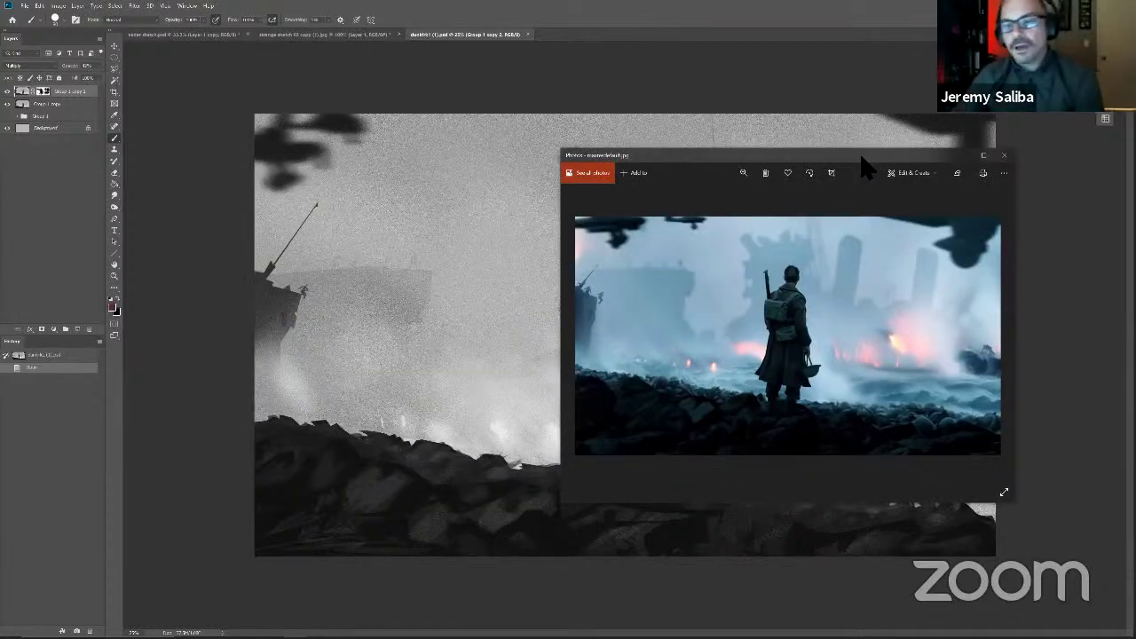
left_click(1004, 156)
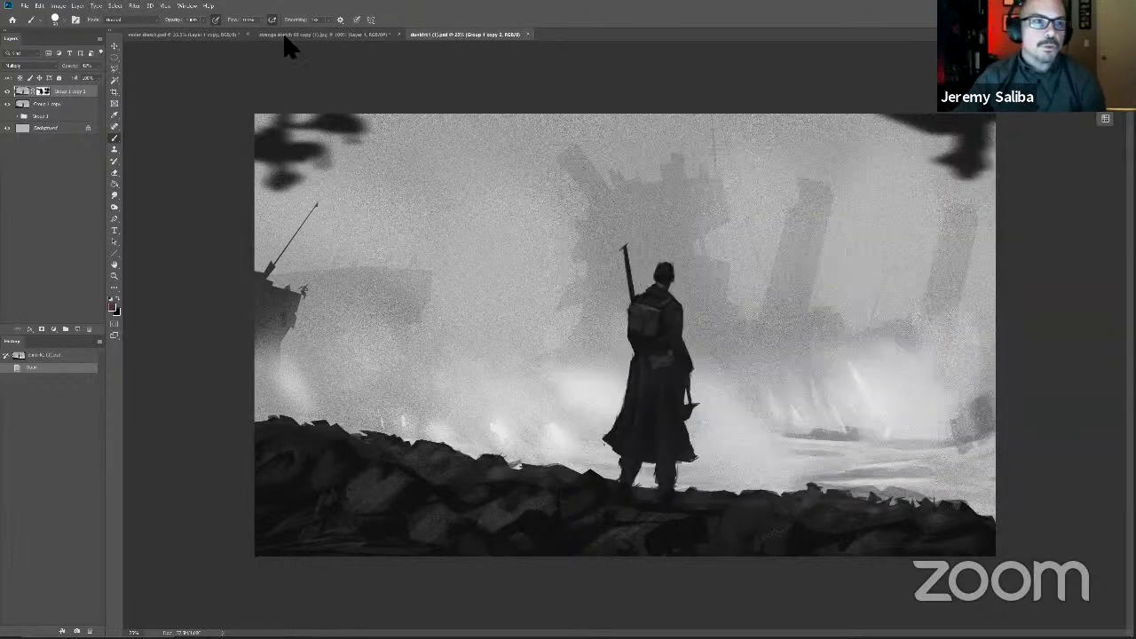
left_click(286, 34)
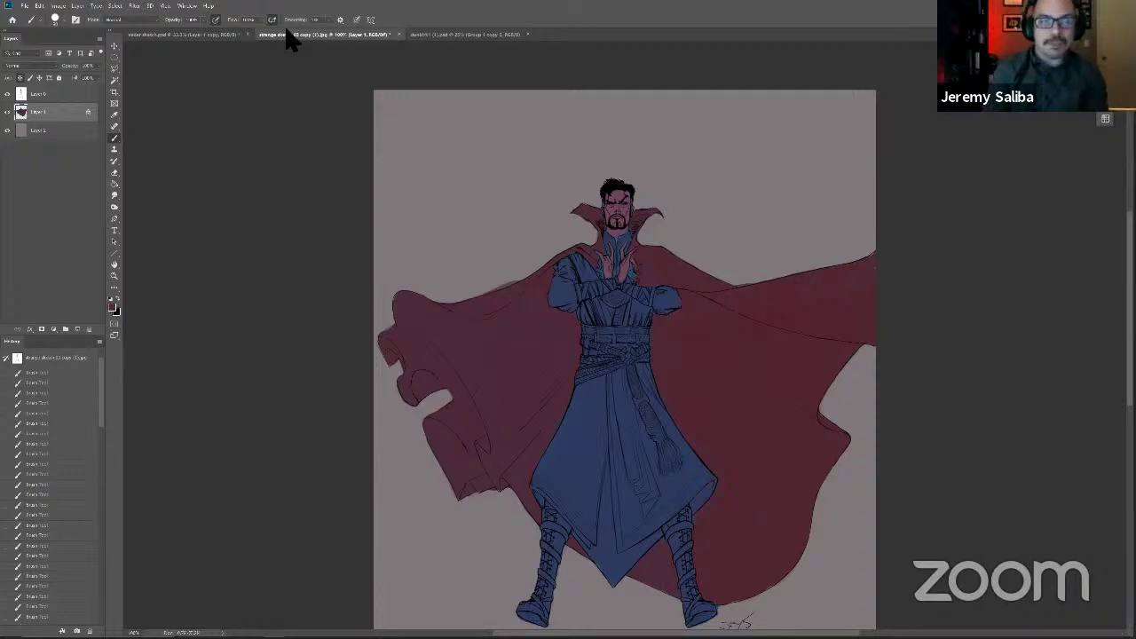
double_click(538, 8)
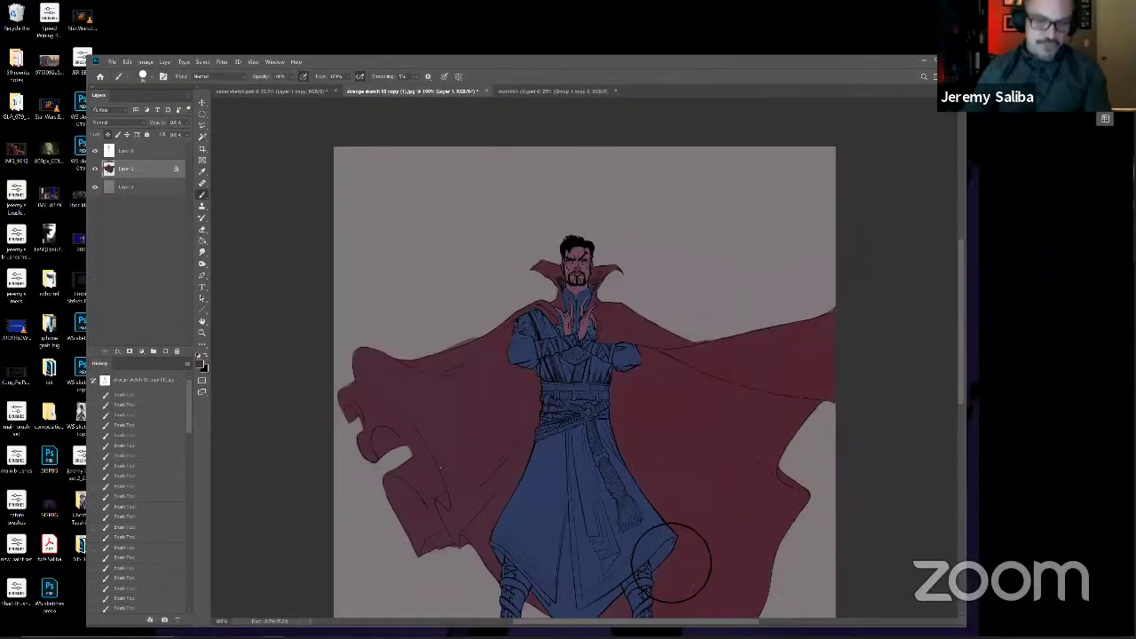
left_click(939, 61)
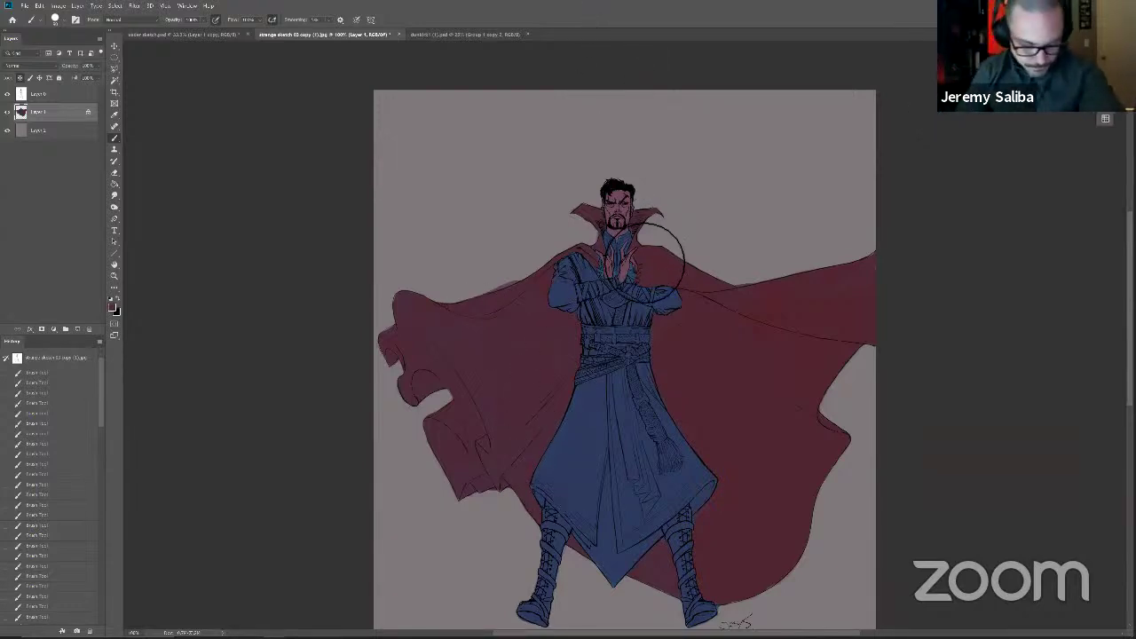
Step: Paint white streaks in the hair at both temples using a very small brush
key("ctrl+plus")
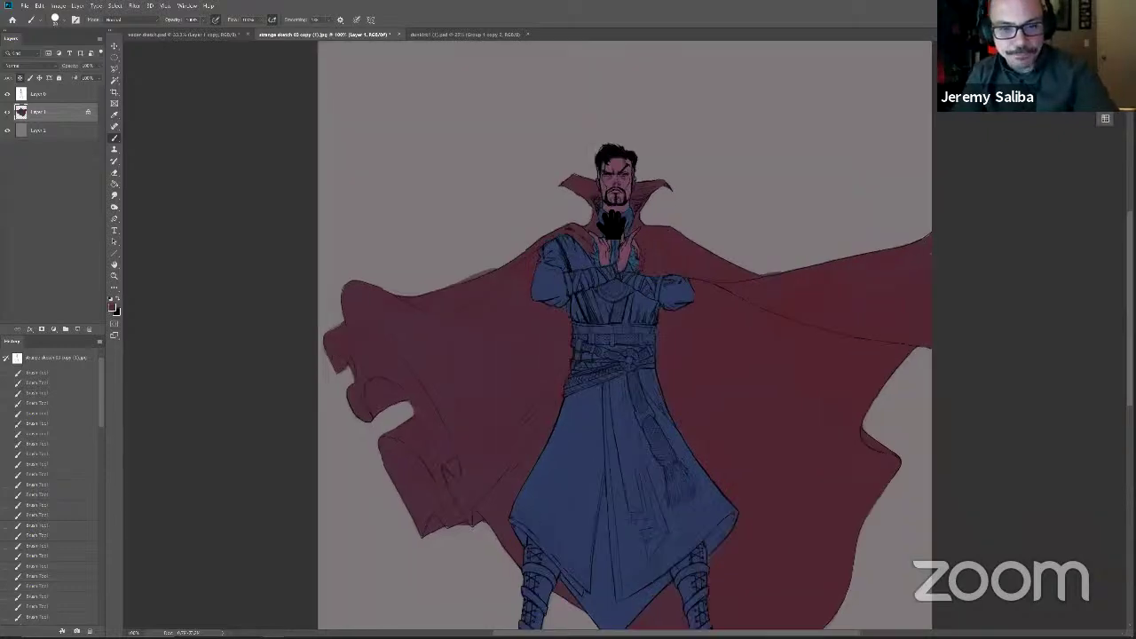
left_click_drag(611, 222, 619, 390)
key("bracketleft")
key("bracketleft")
key("bracketleft")
key("bracketleft")
key("bracketleft")
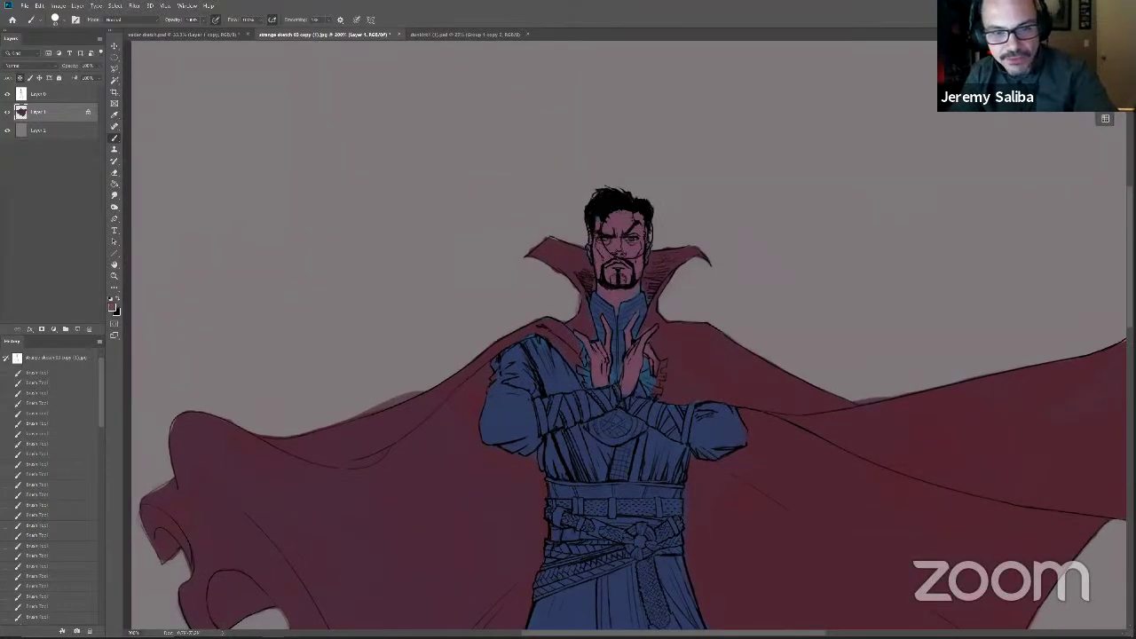
left_click(610, 233)
key("bracketleft")
key("bracketleft")
key("bracketleft")
key("d")
key("x")
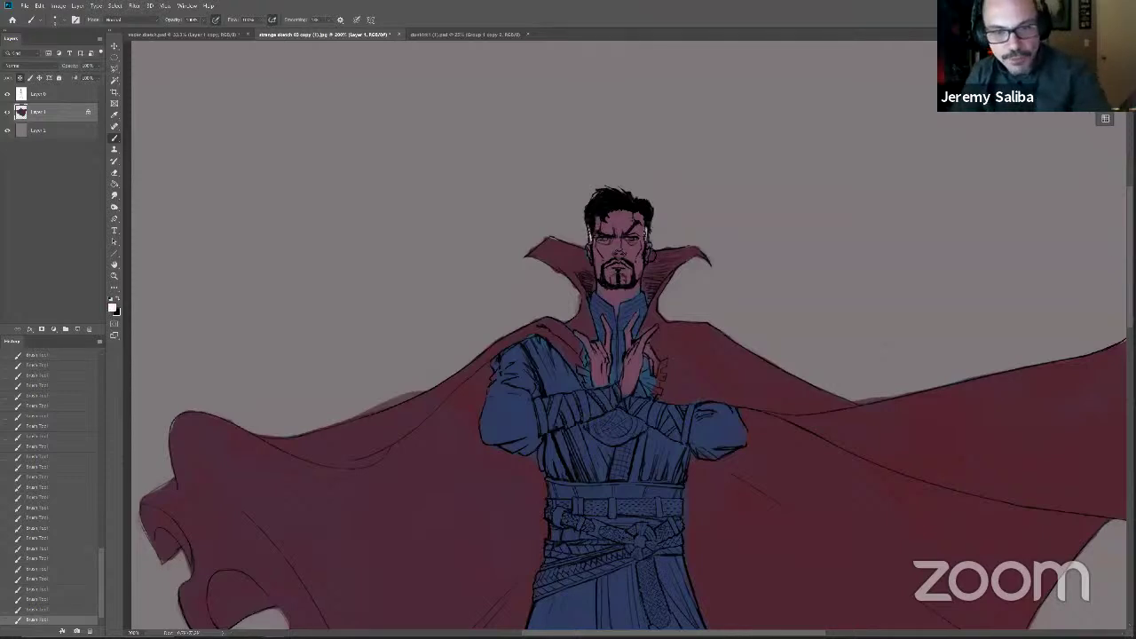
Step: Choose a light grey swatch as the foreground colour and refine it in the Color Picker
left_click(1105, 118)
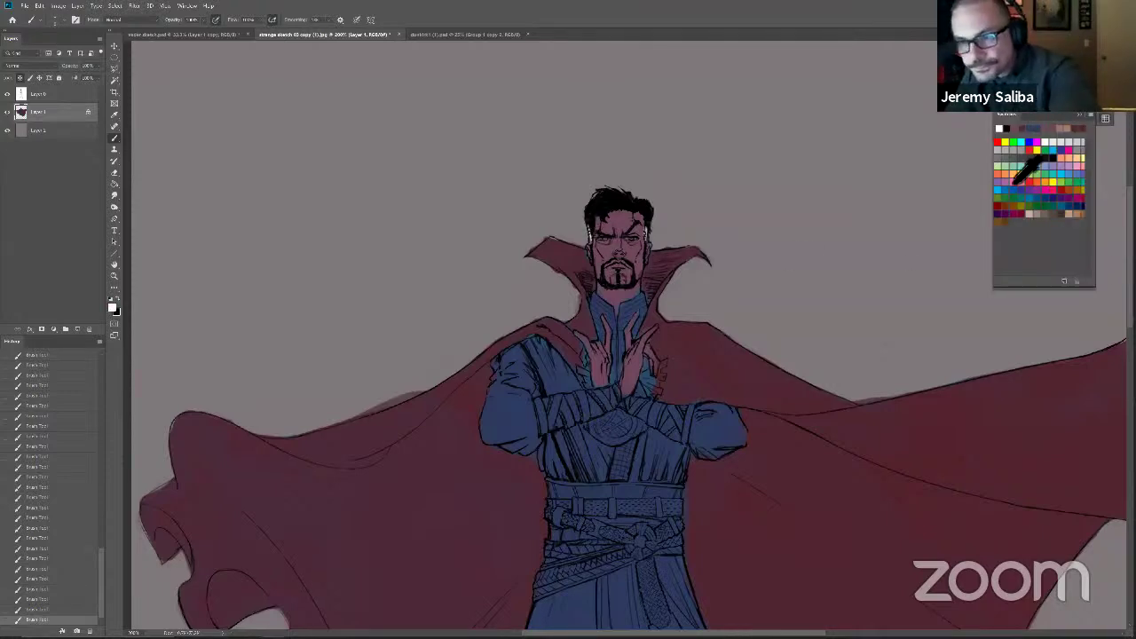
left_click(1065, 144)
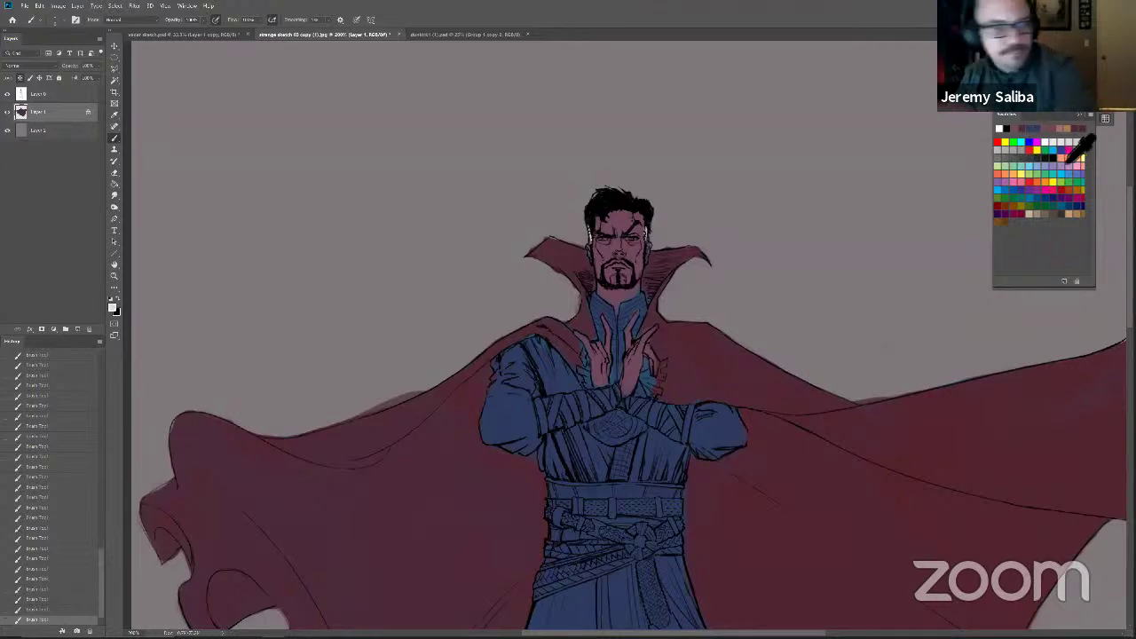
left_click(117, 311)
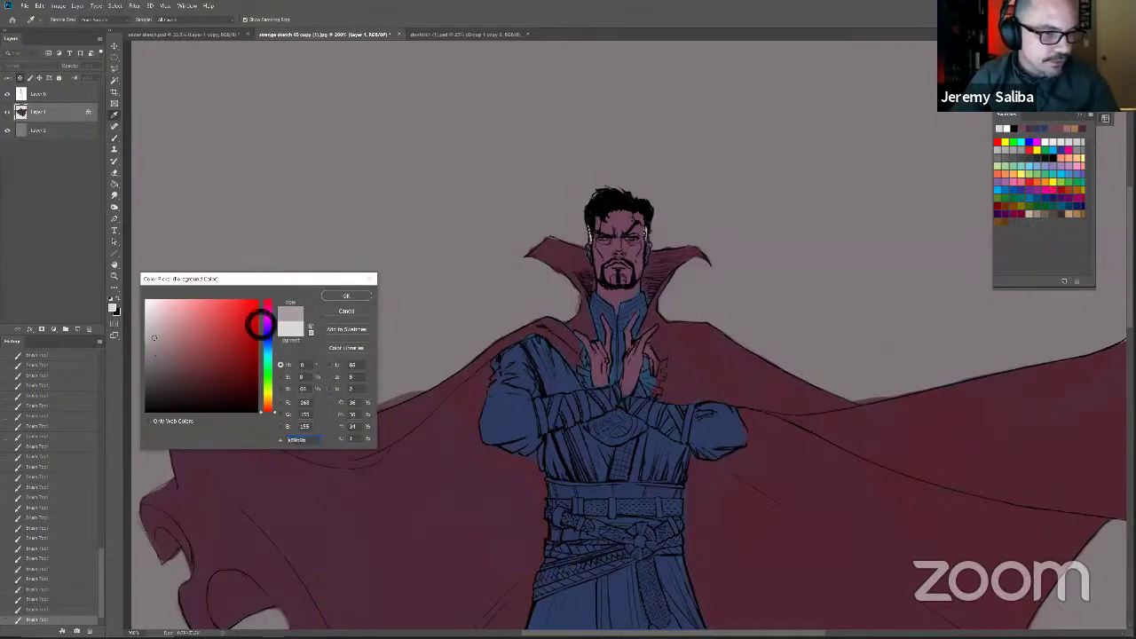
left_click(267, 401)
left_click(247, 327)
left_click(346, 296)
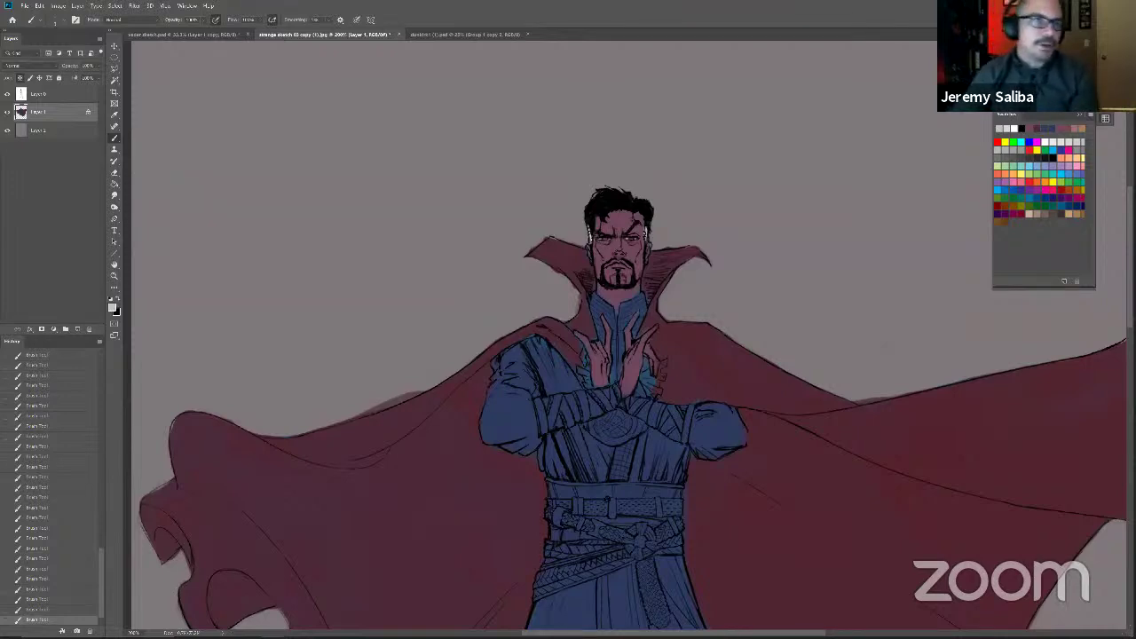
Step: Choose a light blue swatch and add a new layer between the line art and the colour flats
left_click(1029, 166)
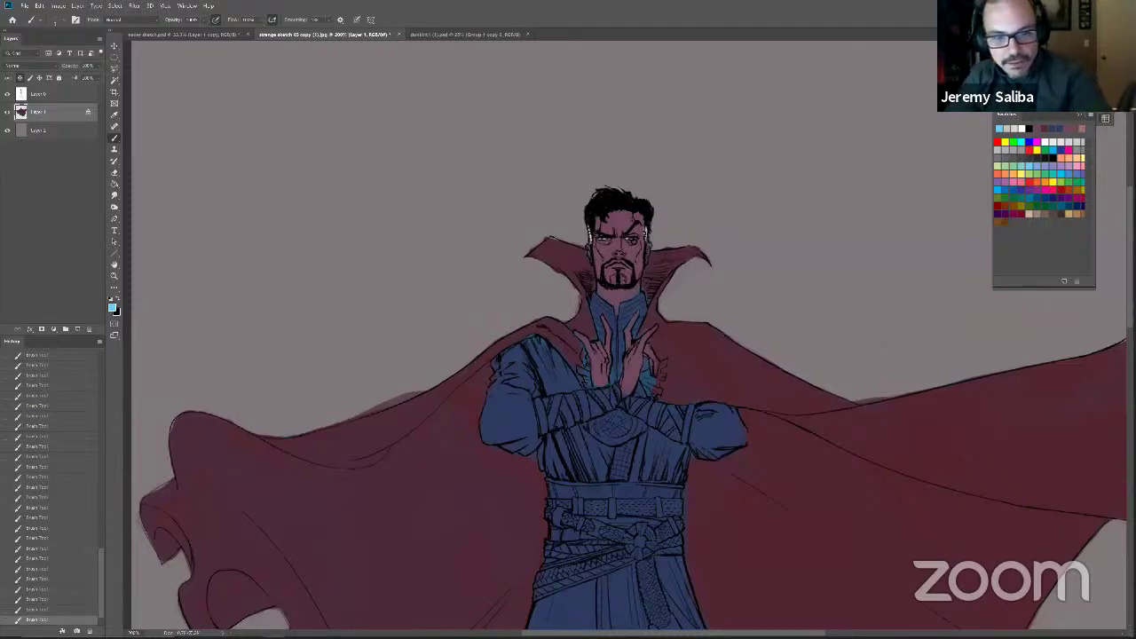
left_click(77, 329)
key("ctrl+minus")
key("ctrl+minus")
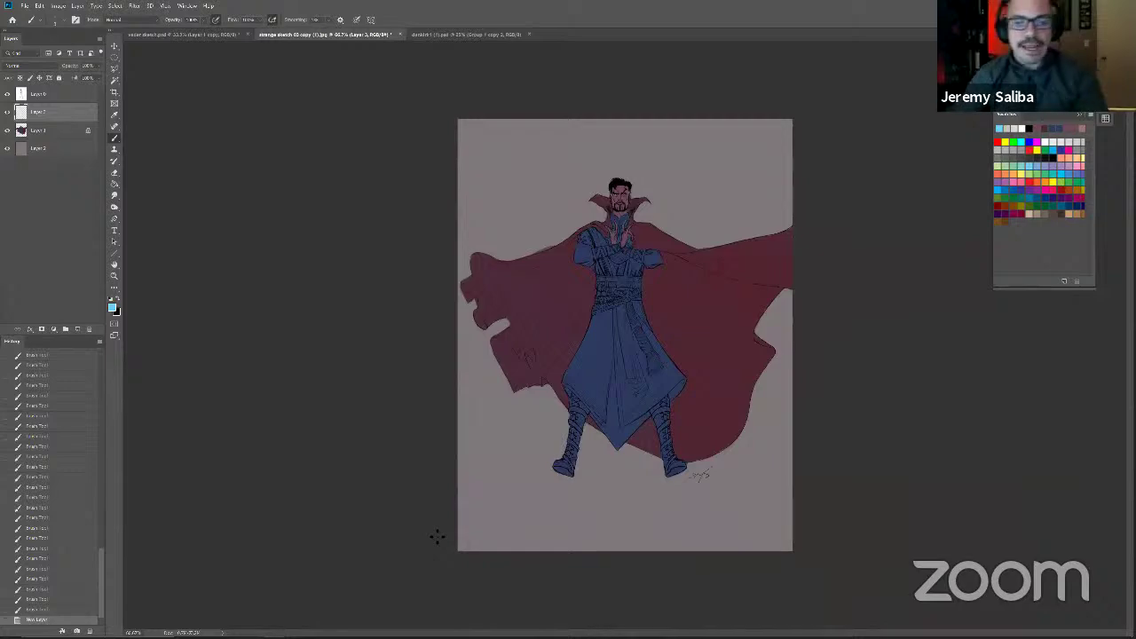
key("ctrl+plus")
key("ctrl+plus")
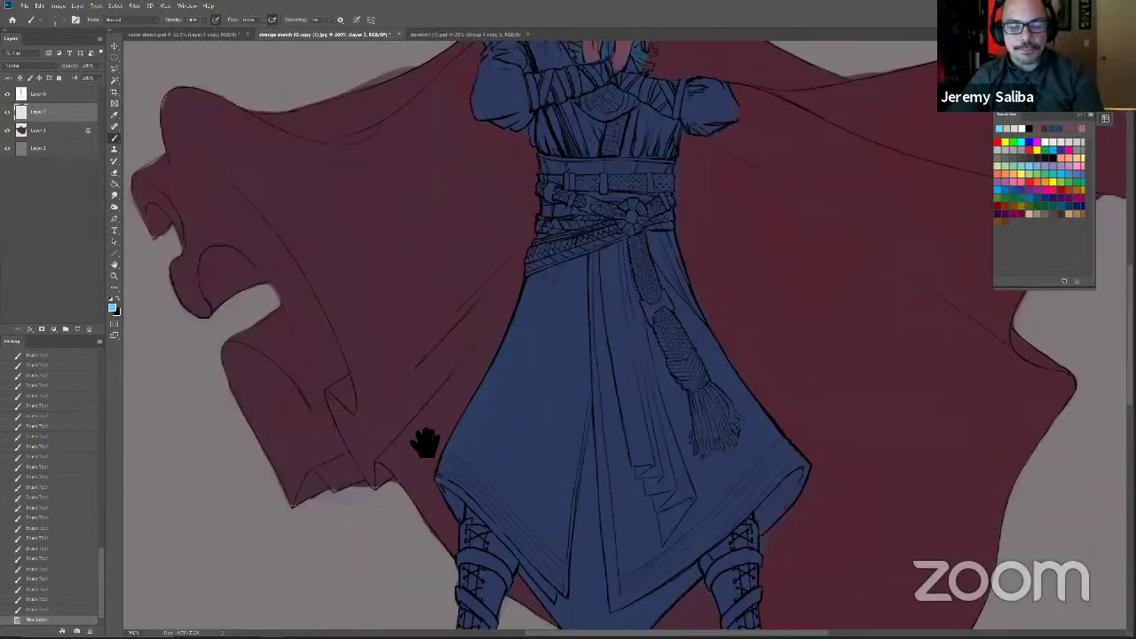
scroll(424, 443, "up", 5)
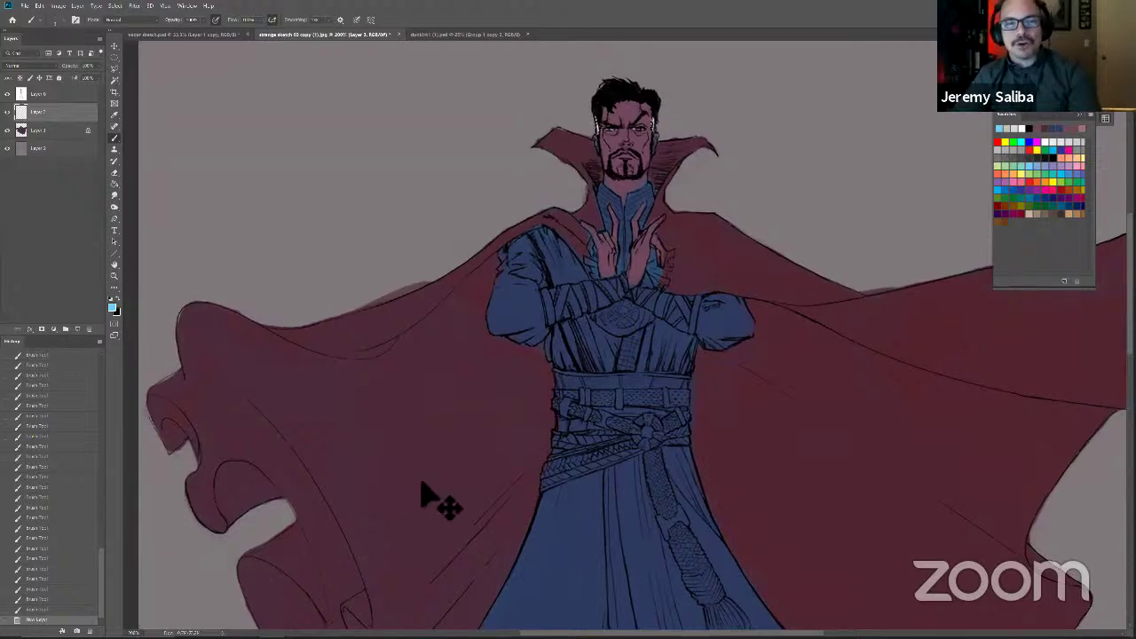
key("ctrl+minus")
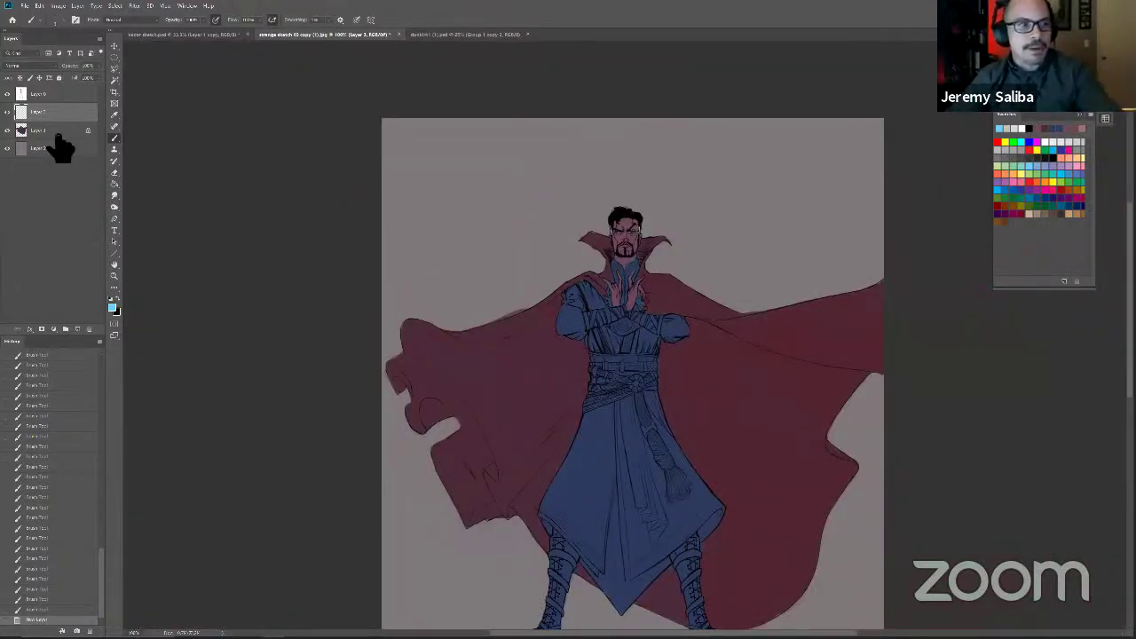
Step: Darken the colour flats layer by lowering its Lightness in a Hue/Saturation adjustment
left_click(37, 131)
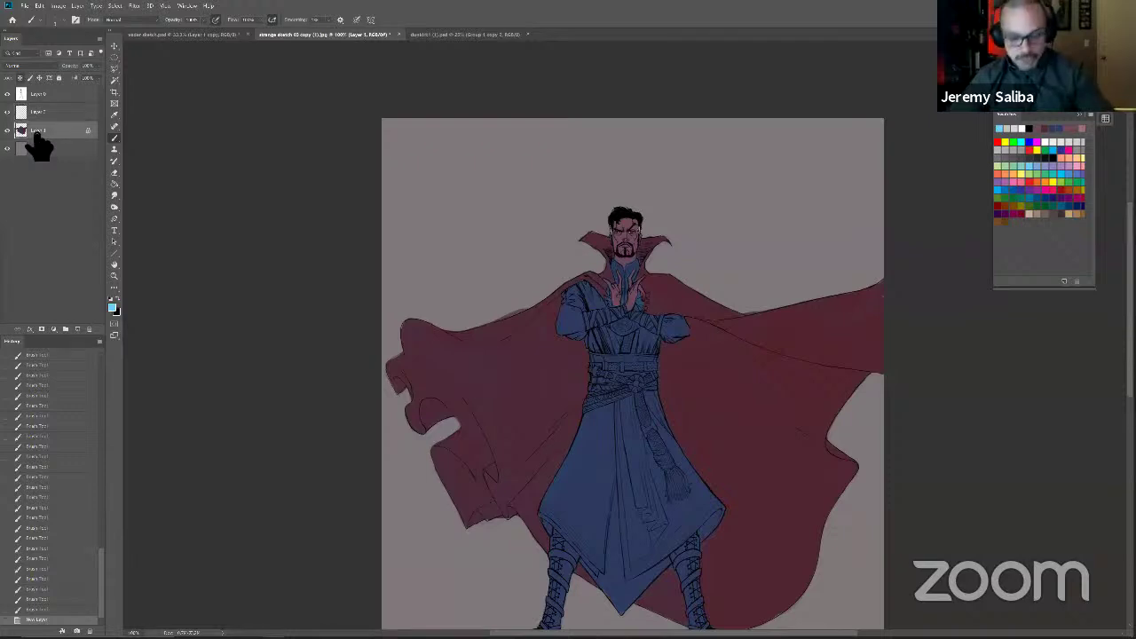
key("ctrl+u")
left_click(224, 448)
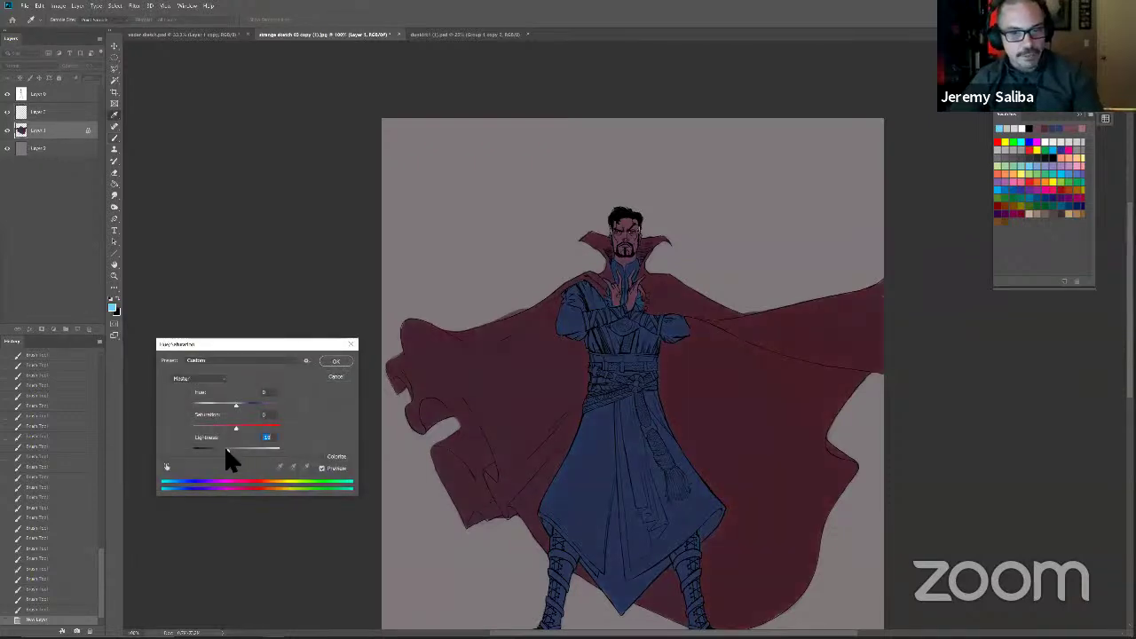
left_click(337, 361)
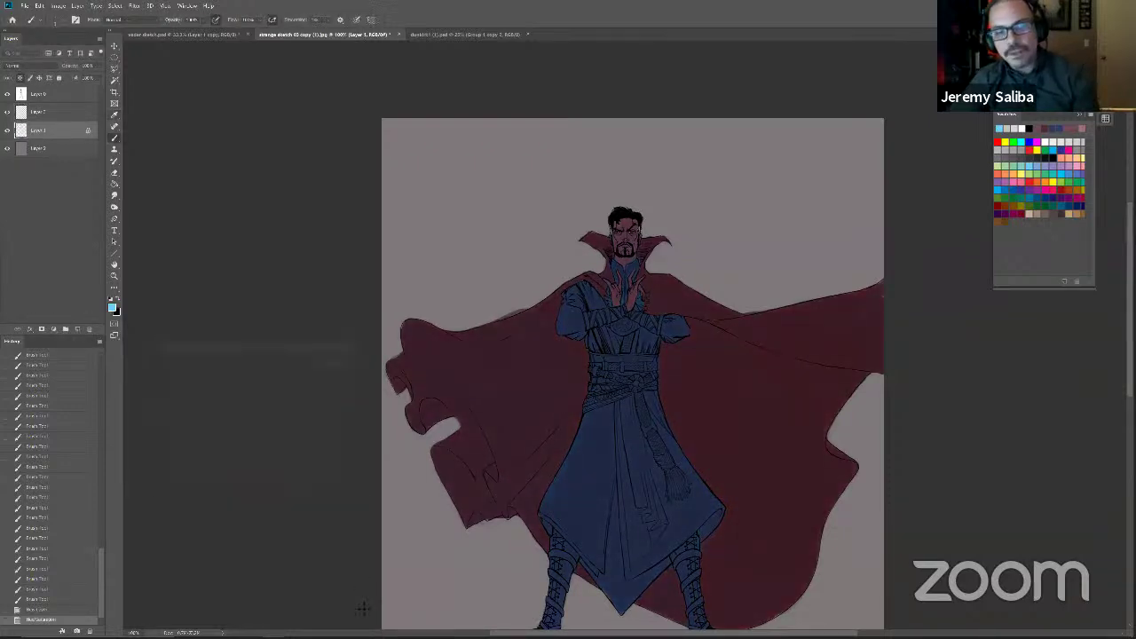
Step: Select the empty layer above the flats, pick a muted pink swatch, and check the brush presets
key("ctrl+plus")
key("alt+bracketright")
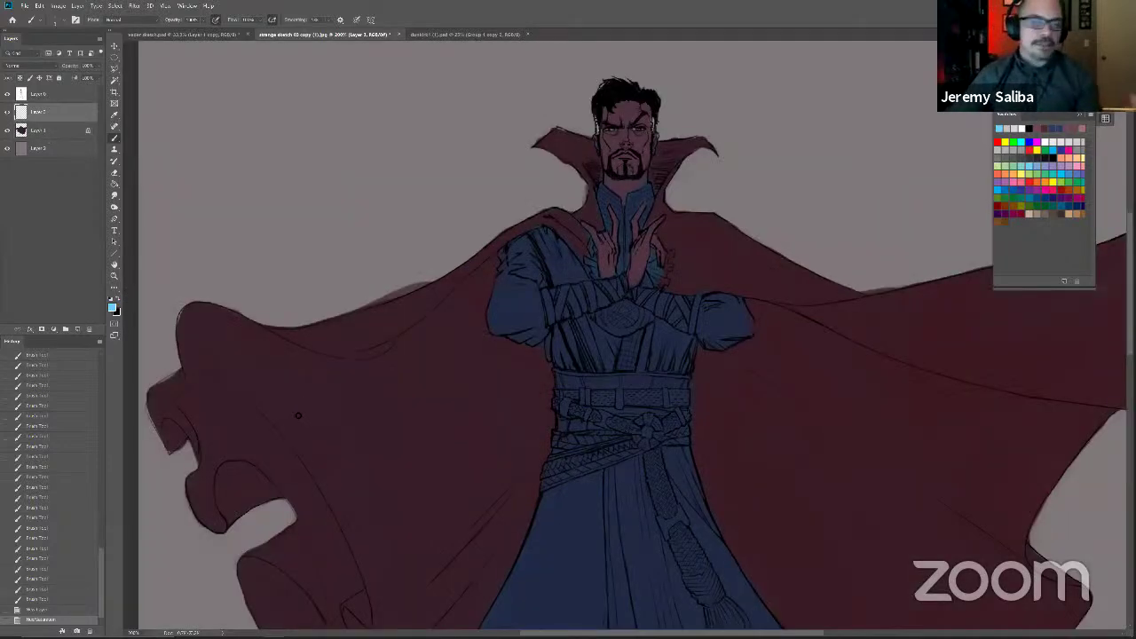
left_click_drag(519, 482, 522, 566)
left_click_drag(581, 494, 585, 537)
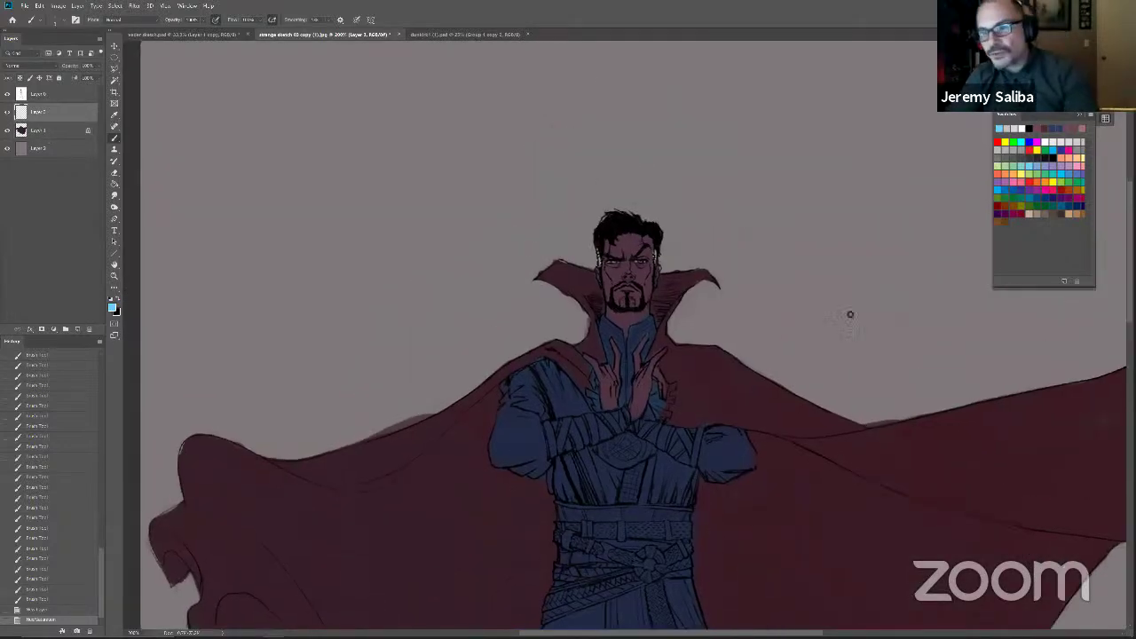
left_click(1083, 148)
key("bracketright")
key("bracketright")
key("bracketright")
key("bracketright")
right_click(629, 237)
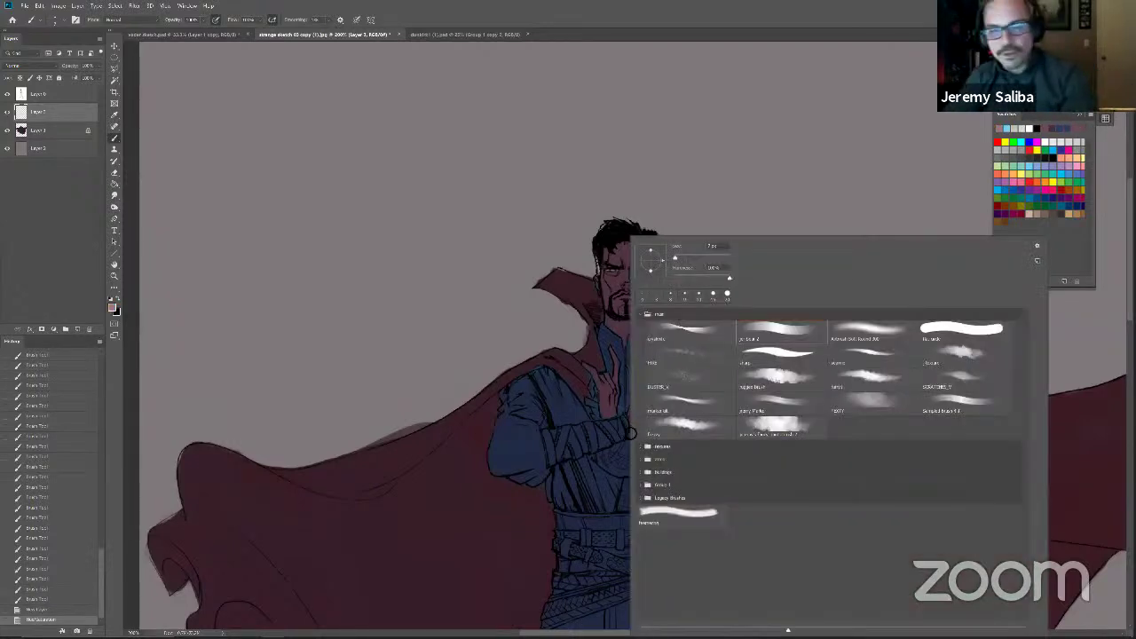
left_click(612, 456)
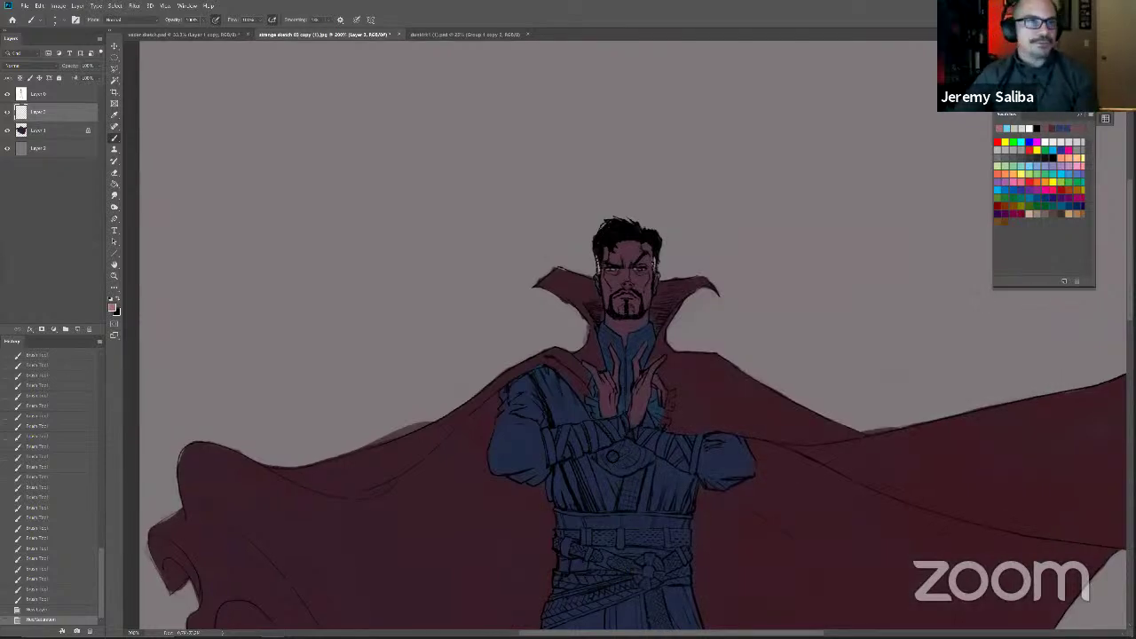
Step: Paint a curved pink test stroke in the background above the cape with a larger brush, then refine the colour in the Color Picker
key("bracketright")
key("bracketright")
key("bracketright")
key("bracketright")
key("bracketright")
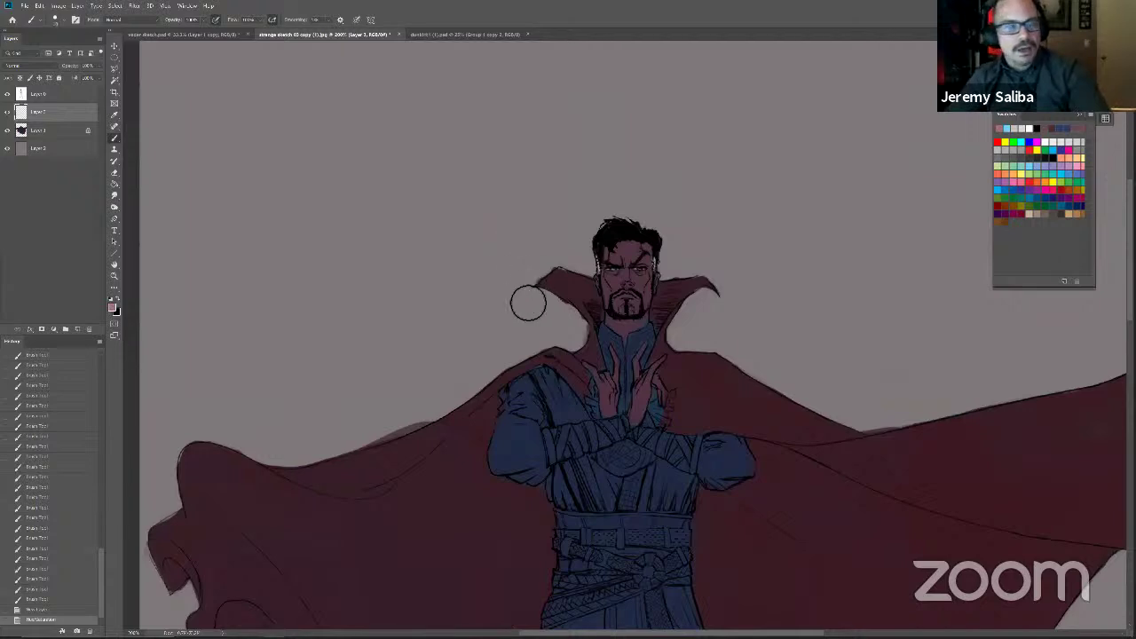
mouse_move(455, 194)
left_mouse_down()
mouse_move(372, 318)
mouse_move(191, 399)
left_mouse_up()
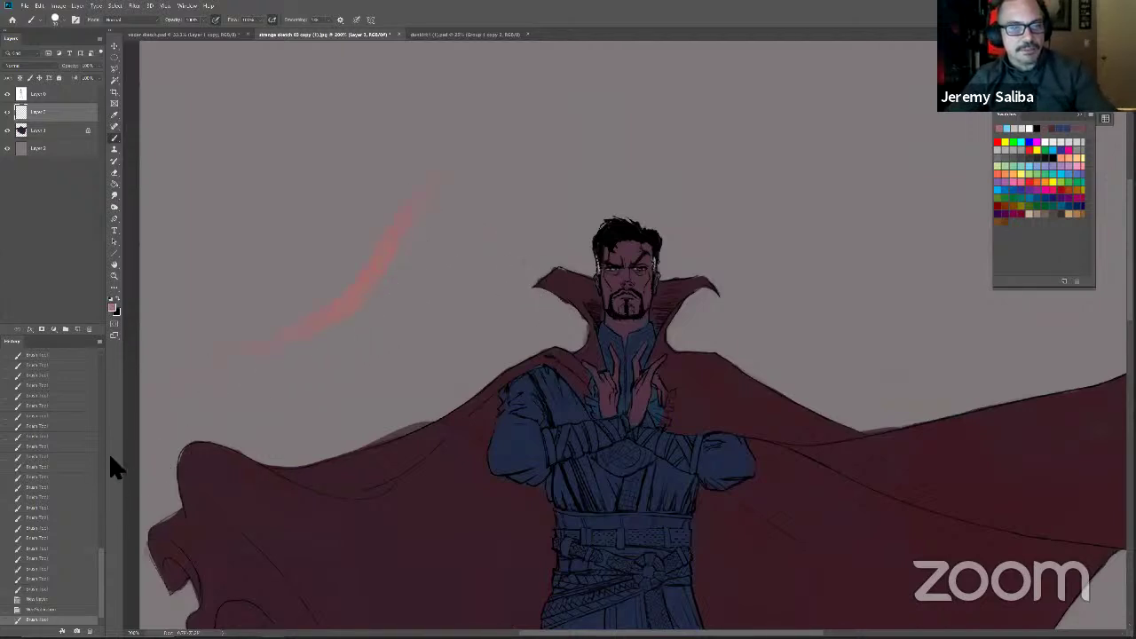
left_click(113, 307)
left_click(337, 295)
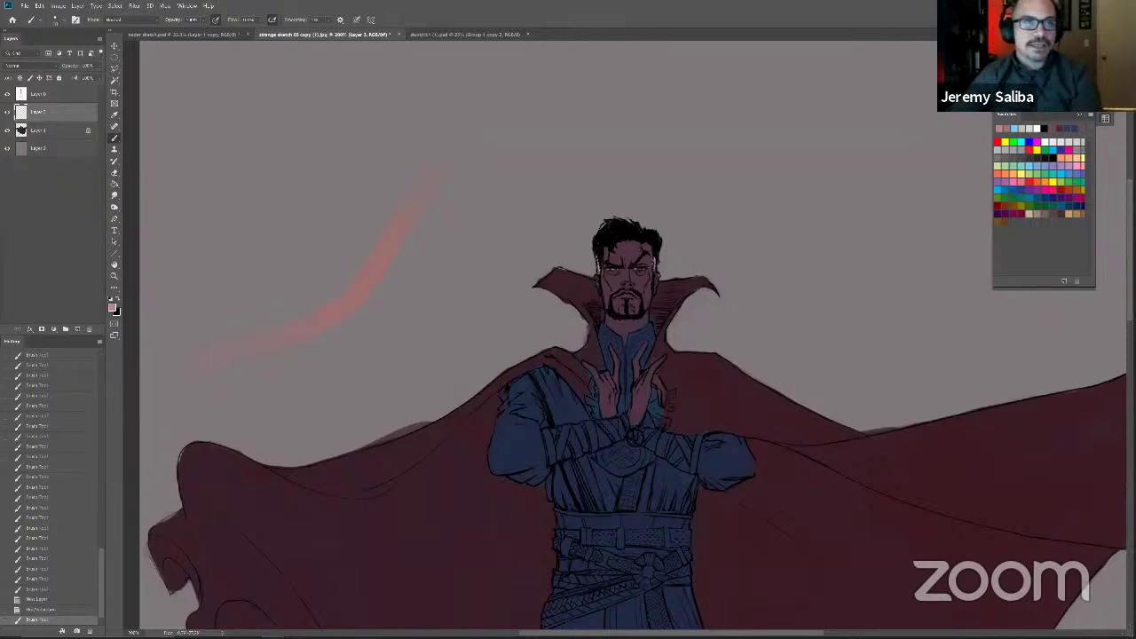
Step: Sketch pink arrows around the head pointing inward to show possible light directions
key("ctrl+minus")
key("ctrl+minus")
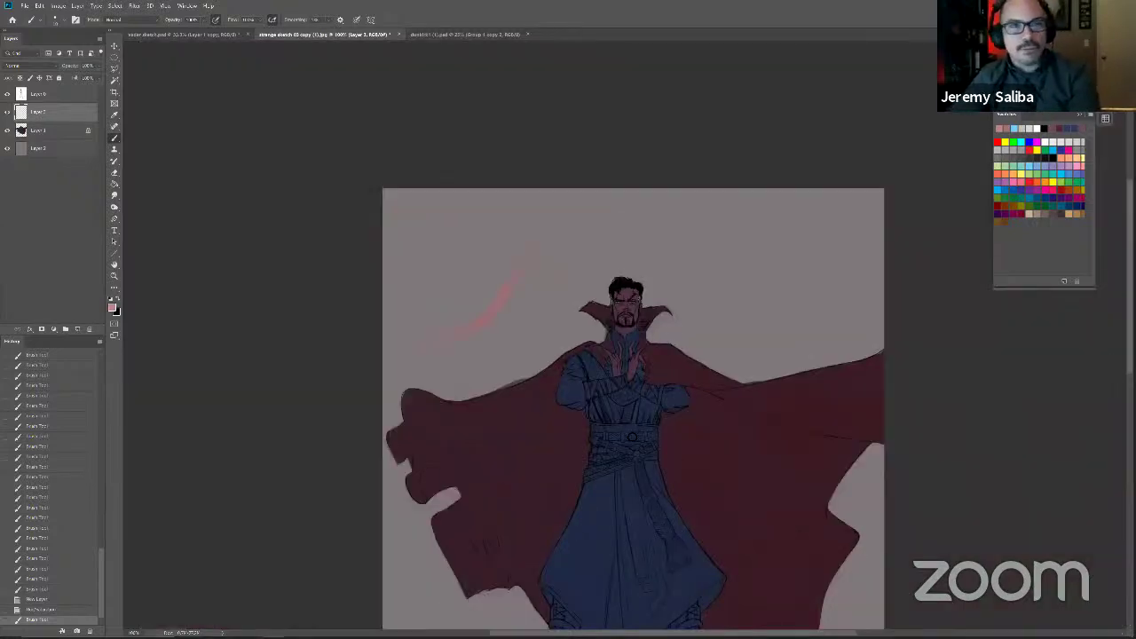
left_click_drag(552, 226, 577, 270)
left_click_drag(712, 215, 698, 263)
left_click_drag(627, 202, 625, 249)
left_click_drag(619, 234, 626, 250)
left_click_drag(630, 233, 627, 250)
mouse_move(703, 288)
left_mouse_down()
mouse_move(722, 301)
mouse_move(699, 323)
left_mouse_up()
left_click_drag(724, 308, 700, 323)
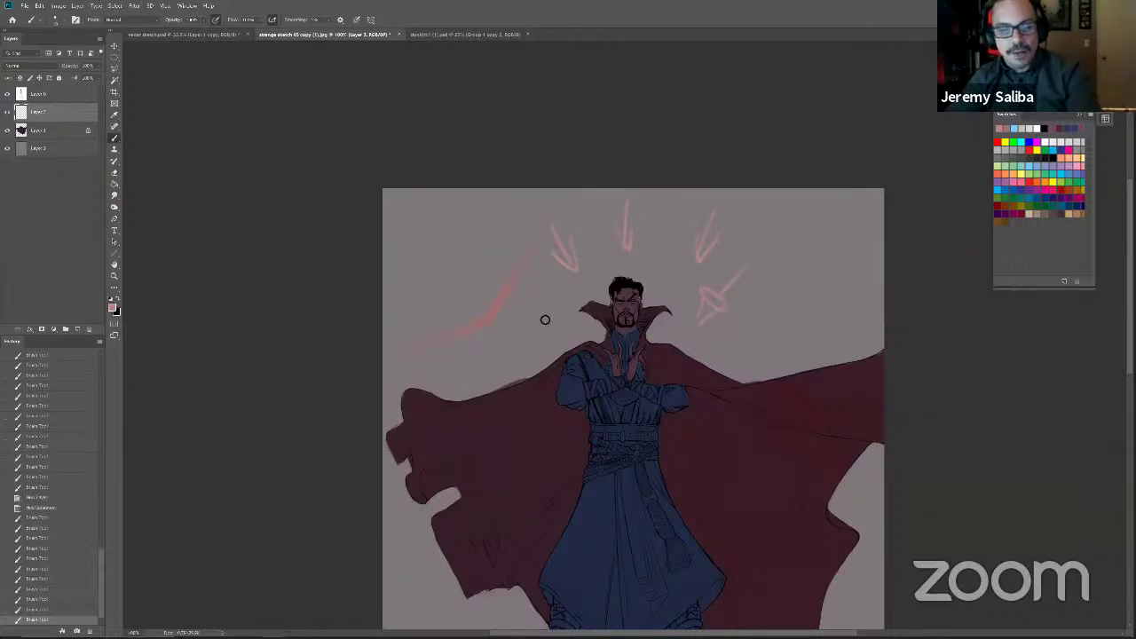
mouse_move(543, 315)
left_mouse_down()
mouse_move(539, 326)
mouse_move(561, 339)
left_mouse_up()
left_click_drag(525, 303, 546, 321)
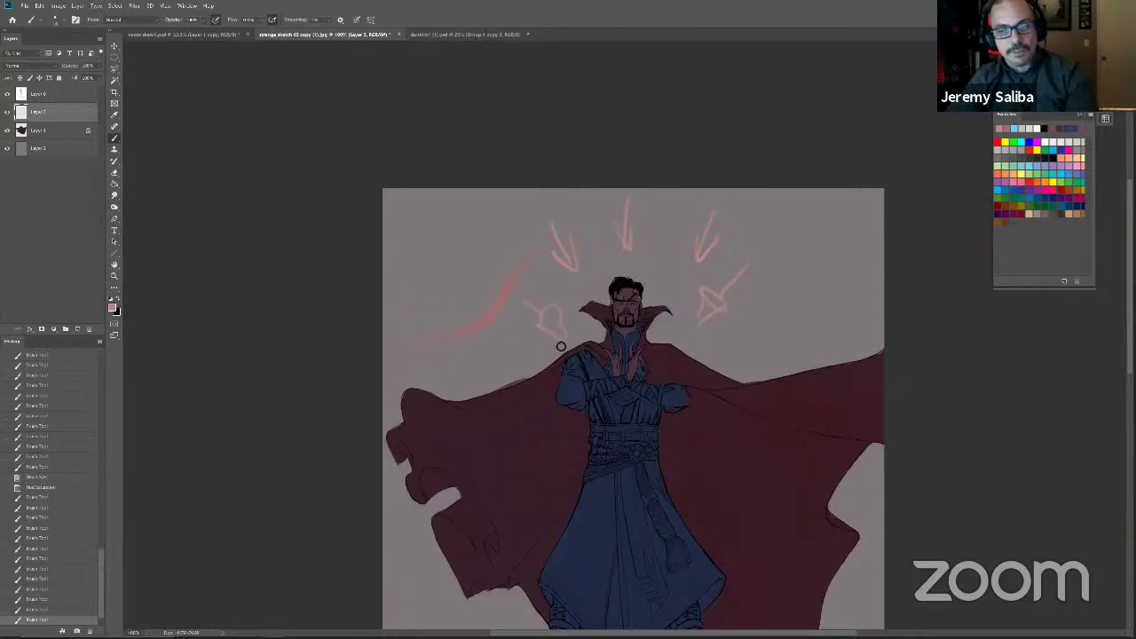
left_click(564, 337)
Step: Undo the light-direction arrows and draw a single downward arrow above the head to mark overhead light
key("ctrl+z")
key("ctrl+z")
key("ctrl+z")
key("ctrl+z")
key("ctrl+z")
key("ctrl+z")
key("ctrl+z")
key("ctrl+z")
key("ctrl+z")
key("ctrl+z")
key("ctrl+z")
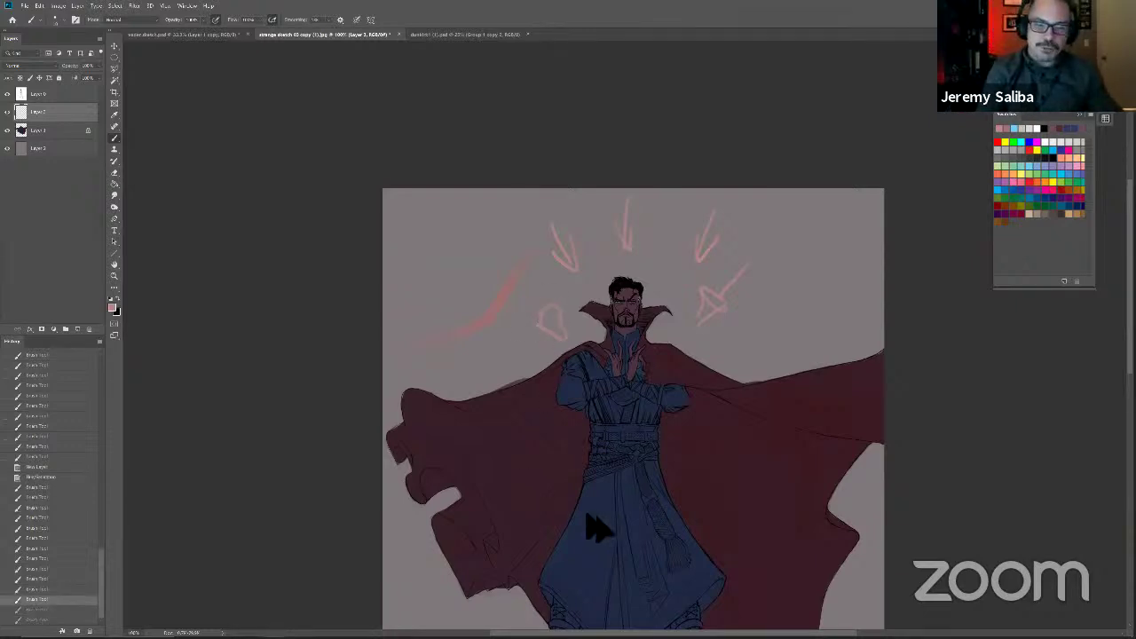
key("ctrl+z")
key("ctrl+z")
left_click_drag(633, 199, 627, 239)
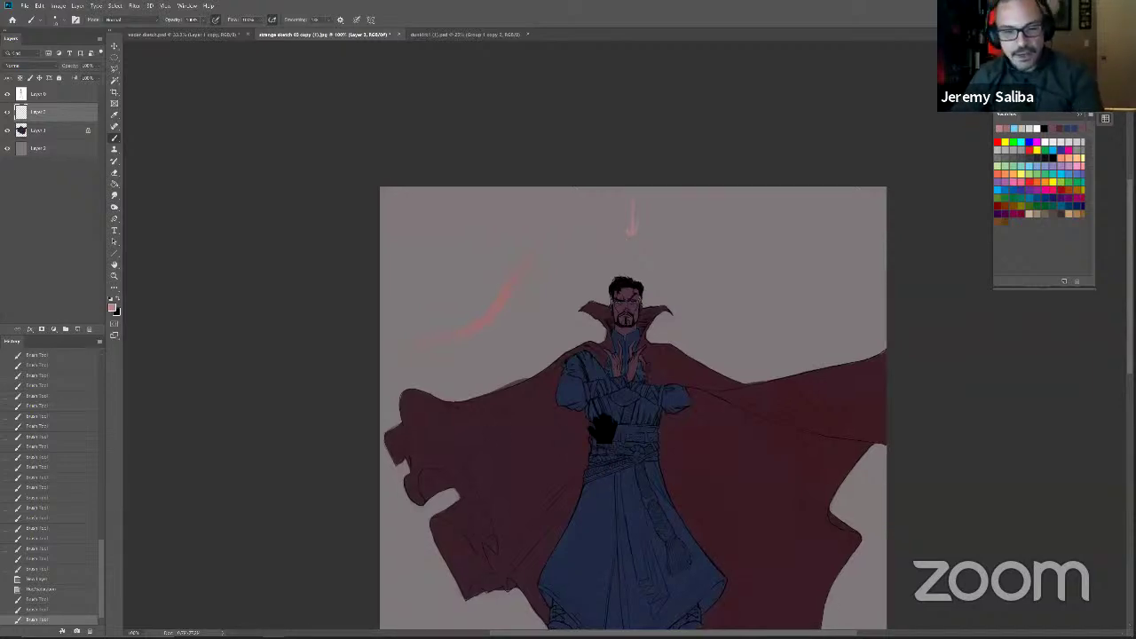
Step: Paint pink highlights on the forehead, nose and cheeks with a smaller brush
key("ctrl+plus")
key("bracketright")
key("bracketright")
key("bracketright")
key("bracketleft")
key("bracketleft")
key("bracketleft")
key("bracketleft")
key("bracketleft")
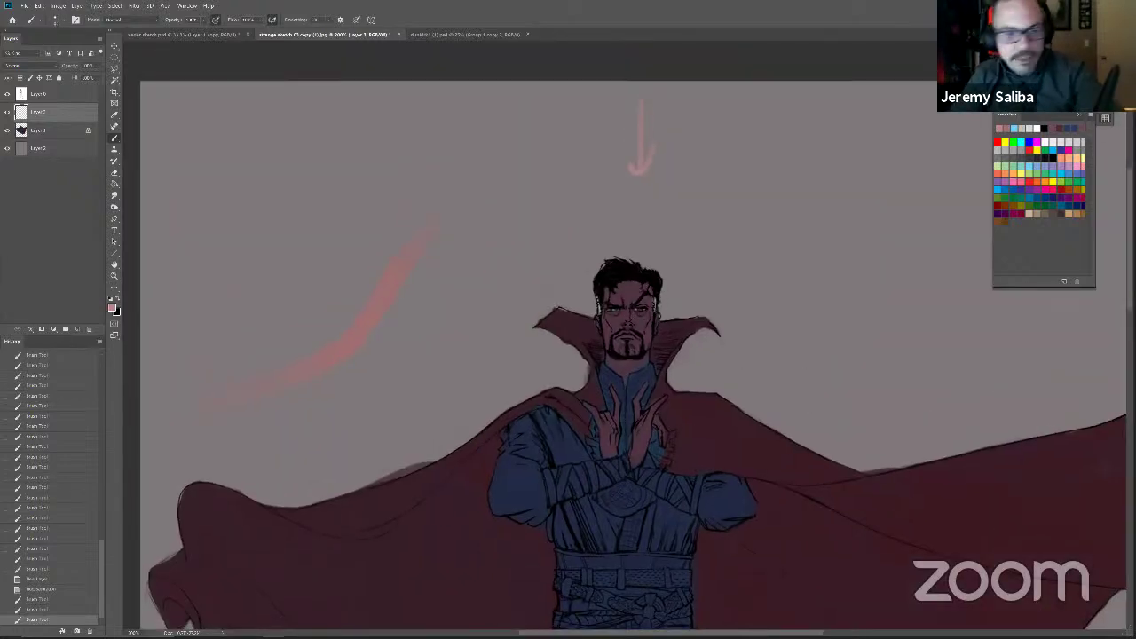
mouse_move(634, 308)
left_mouse_down()
mouse_move(646, 294)
mouse_move(633, 307)
left_mouse_up()
left_click(633, 302)
left_click(630, 432)
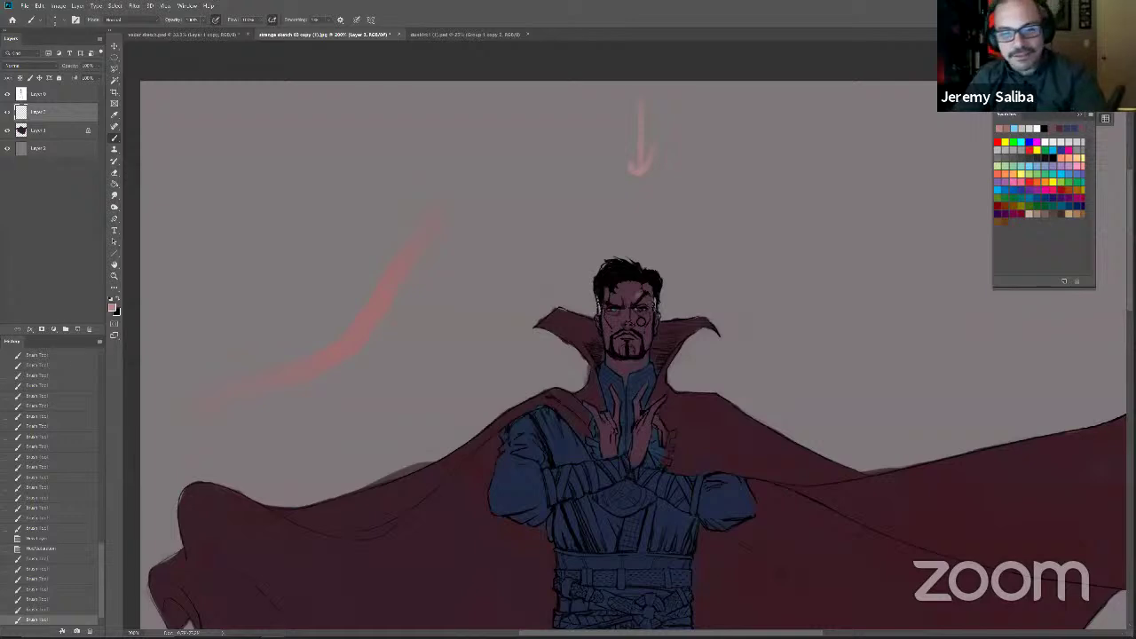
left_click_drag(636, 319, 645, 320)
left_click_drag(645, 321, 644, 317)
left_click_drag(643, 320, 639, 317)
left_click_drag(639, 318, 657, 325)
mouse_move(655, 316)
left_mouse_down()
mouse_move(660, 328)
mouse_move(647, 310)
left_mouse_up()
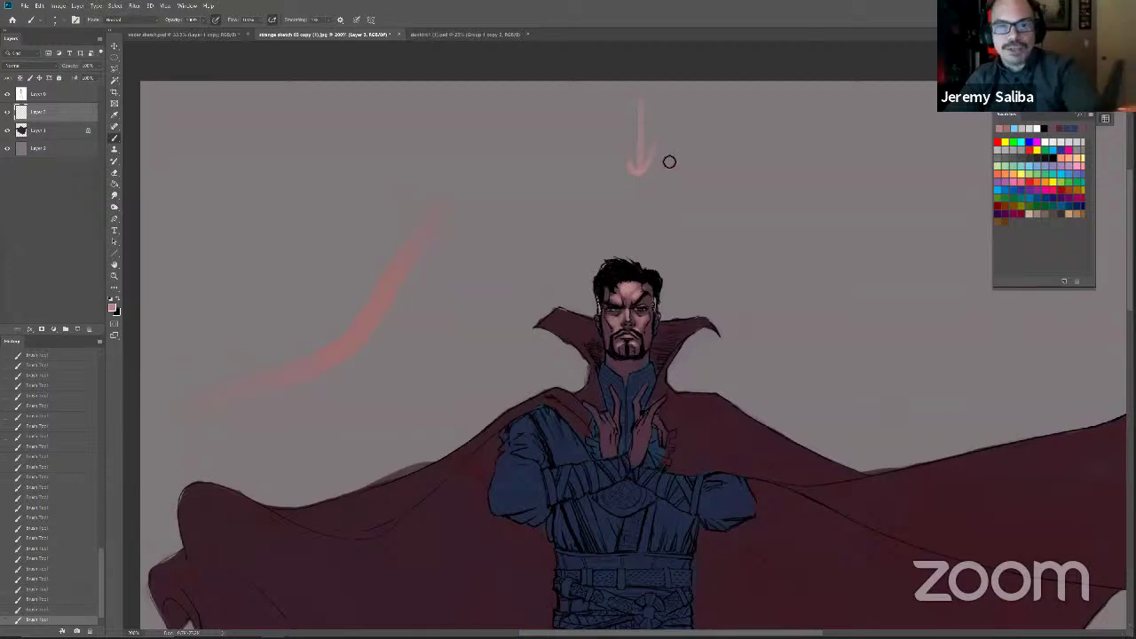
Step: Build up the arrowhead above the figure into a bold triangle pointing down at the head
left_click_drag(626, 147, 640, 189)
mouse_move(626, 148)
left_mouse_down()
mouse_move(647, 150)
mouse_move(643, 178)
left_mouse_up()
left_click_drag(611, 467, 595, 404)
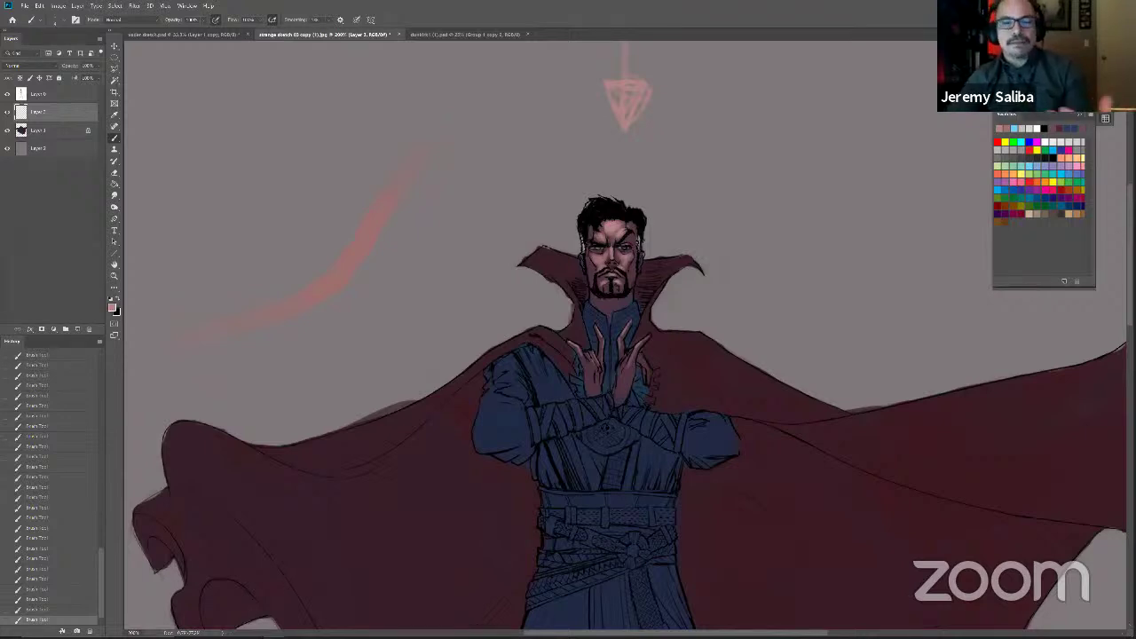
key("ctrl+0")
key("ctrl+plus")
scroll(492, 566, "up", 3)
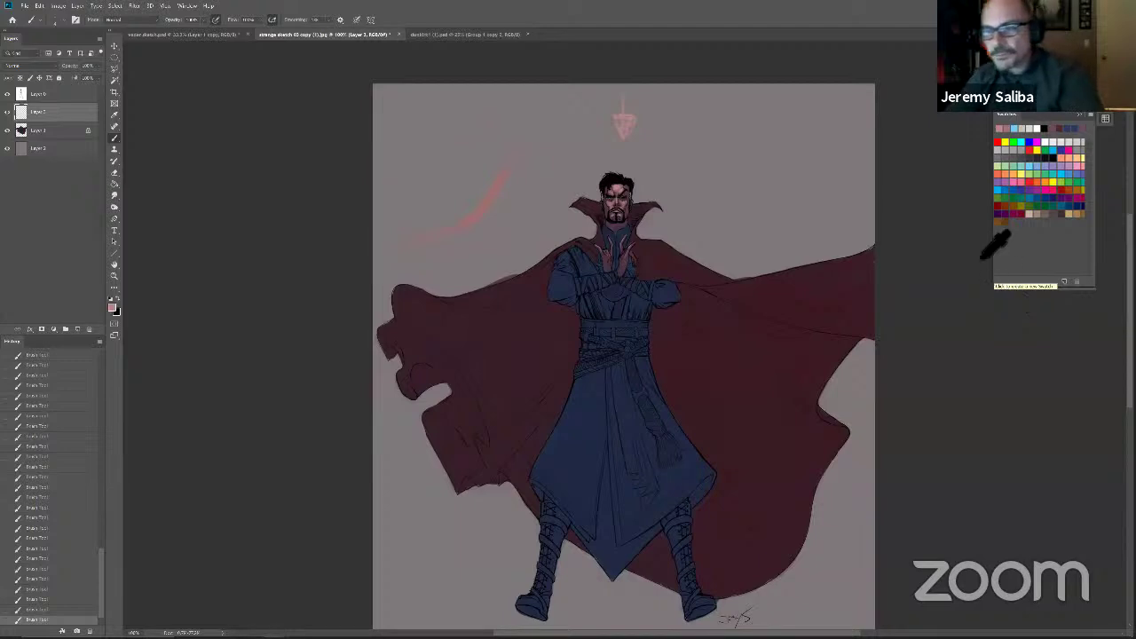
Step: Sample the cape's dark red and change it to a lighter, warmer red in the Color Picker
left_click(679, 275, "alt")
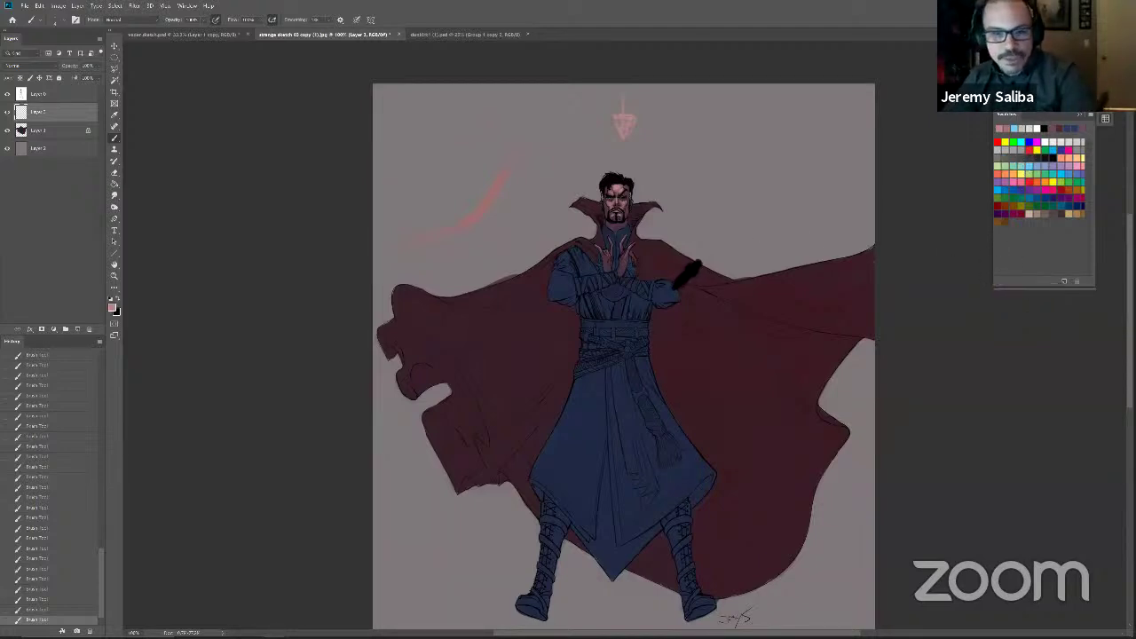
left_click(113, 308)
left_click(202, 356)
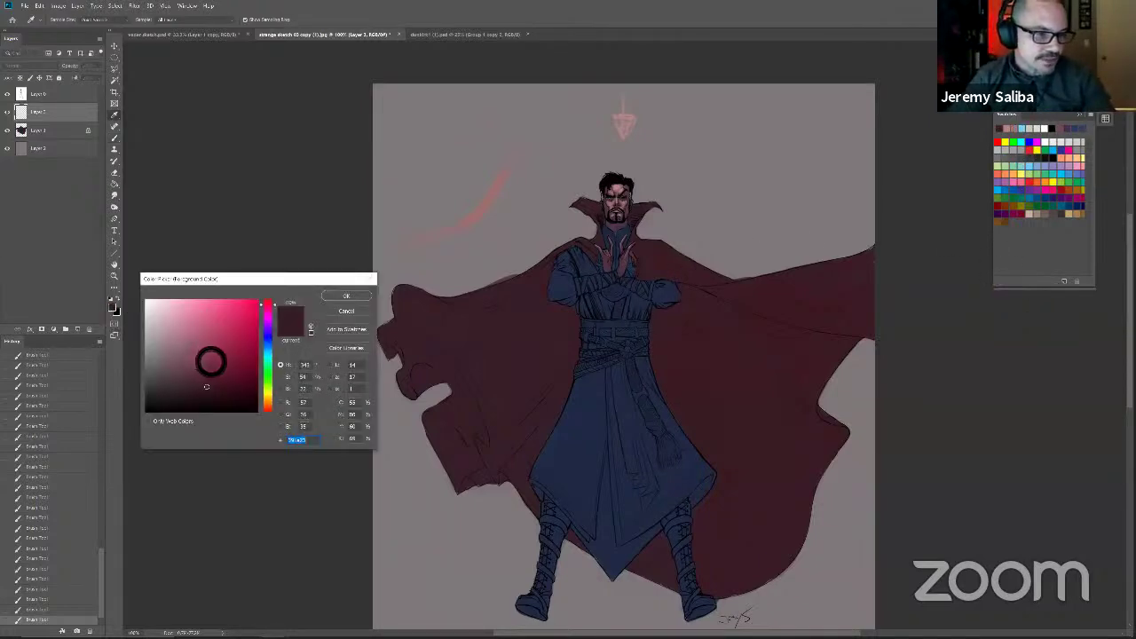
left_click(265, 410)
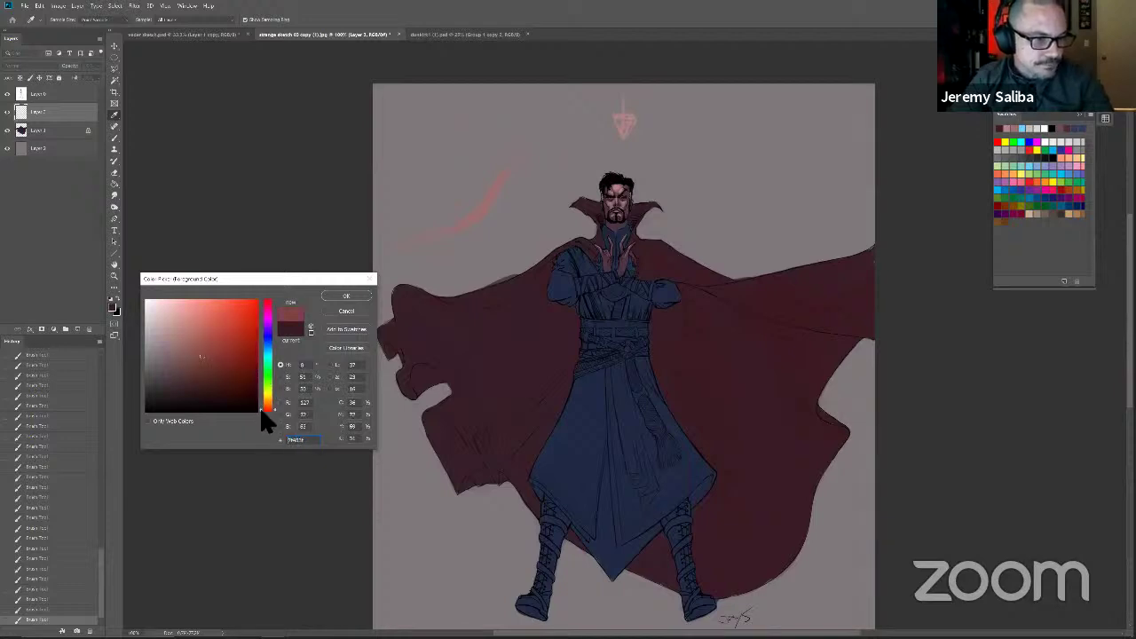
left_click(330, 295)
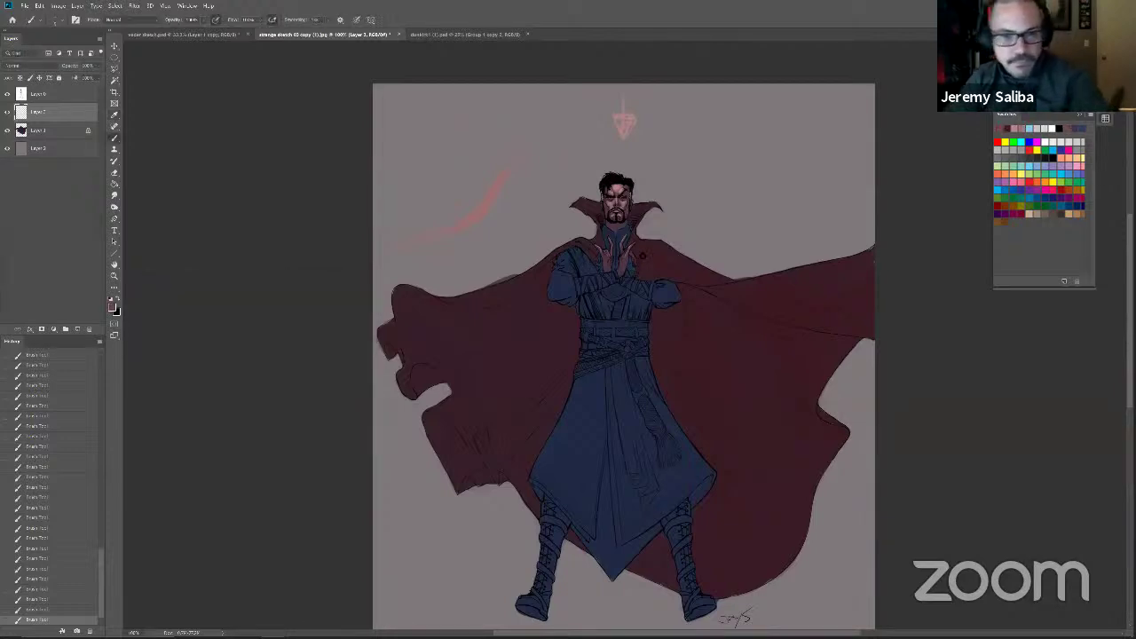
Step: Paint a lighter red highlight on the cape's right-hand shoulder with an enlarged brush
key("]")
key("]")
key("]")
key("]")
key("]")
key("]")
key("]")
key("]")
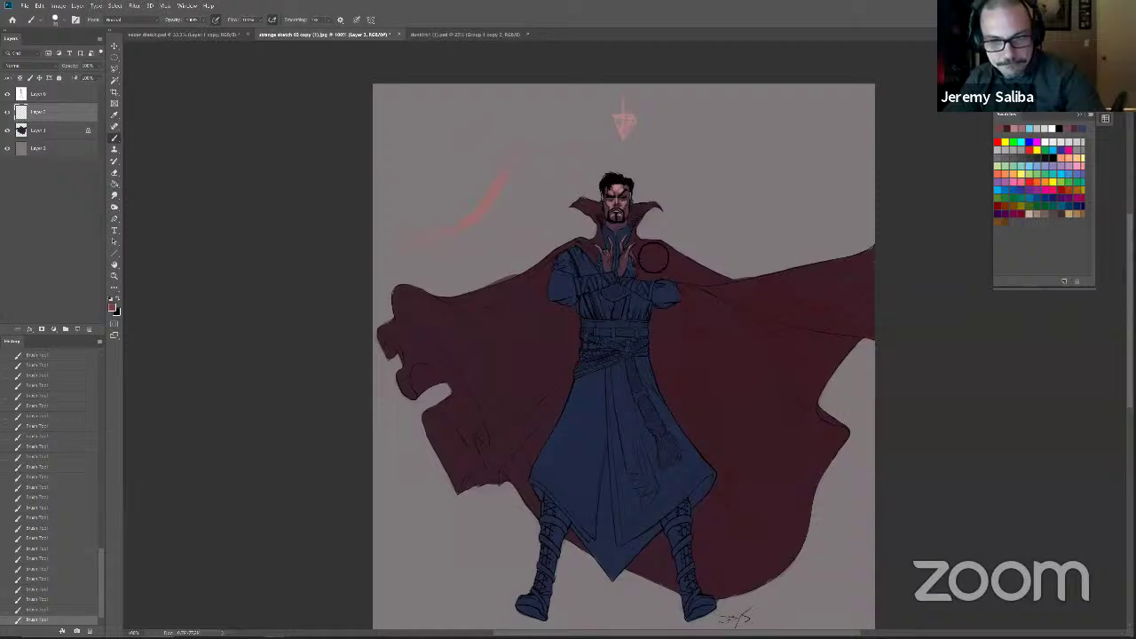
left_click_drag(651, 257, 672, 261)
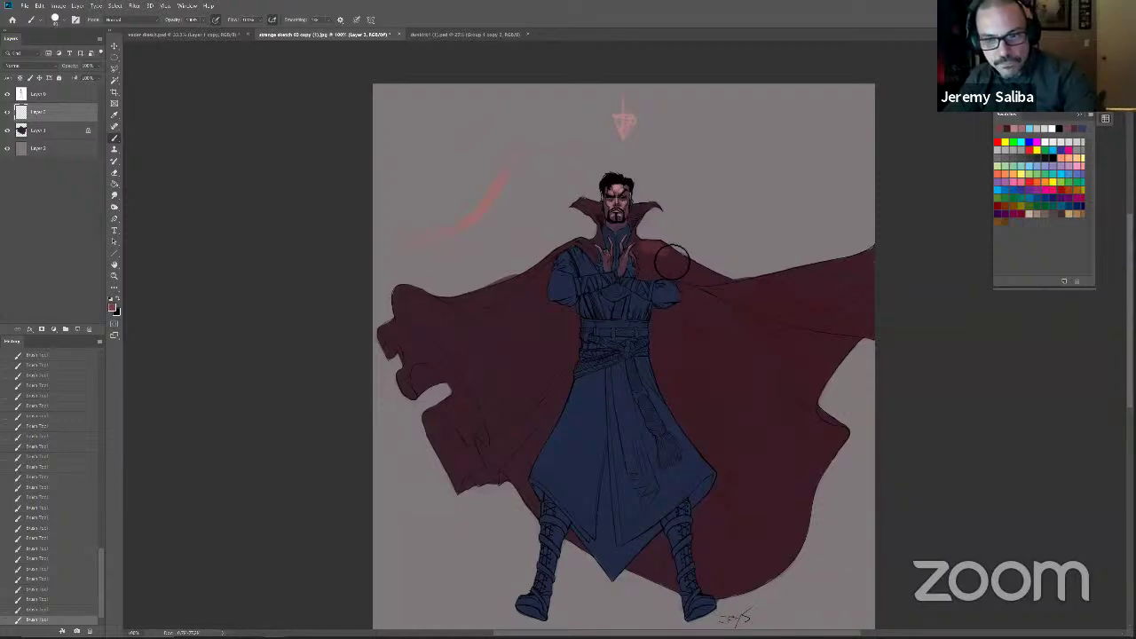
Step: Choose a more saturated red and paint it over the right-hand shoulder of the cape
left_click(113, 306)
left_click(332, 296)
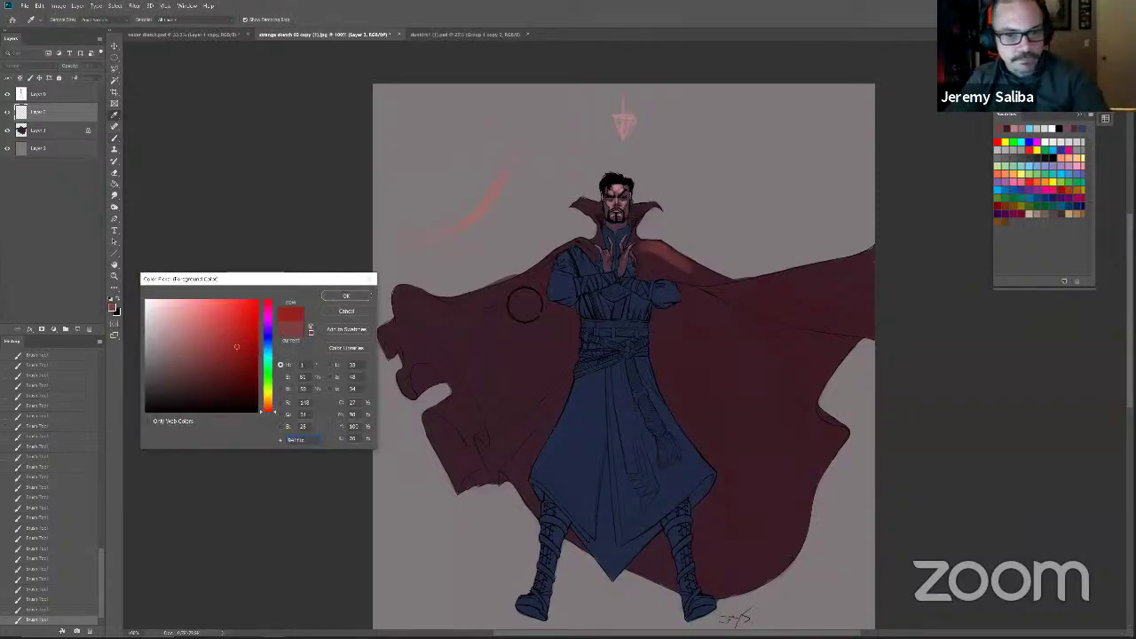
mouse_move(685, 265)
left_mouse_down()
mouse_move(722, 289)
mouse_move(657, 264)
mouse_move(685, 278)
mouse_move(661, 288)
mouse_move(657, 210)
mouse_move(653, 254)
mouse_move(644, 250)
mouse_move(736, 286)
mouse_move(653, 257)
left_mouse_up()
key("[")
key("[")
key("[")
key("[")
key("[")
key("[")
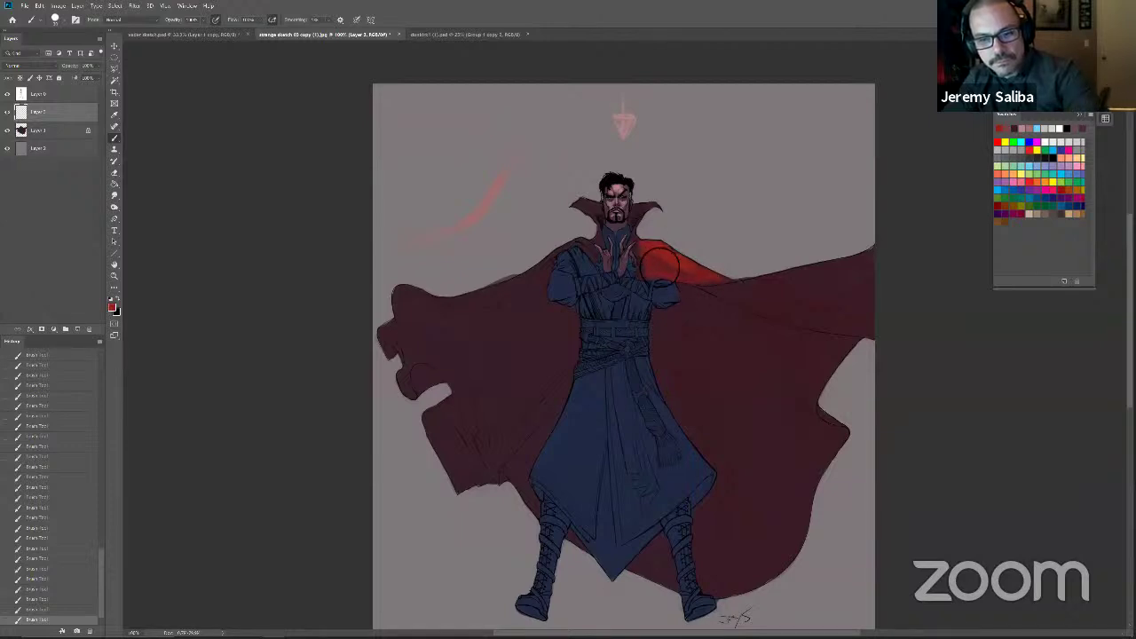
Step: Pick an eraser brush tip, erase excess red around the cape's shoulder highlight, and return to the Brush tool
key("e")
right_click(645, 254)
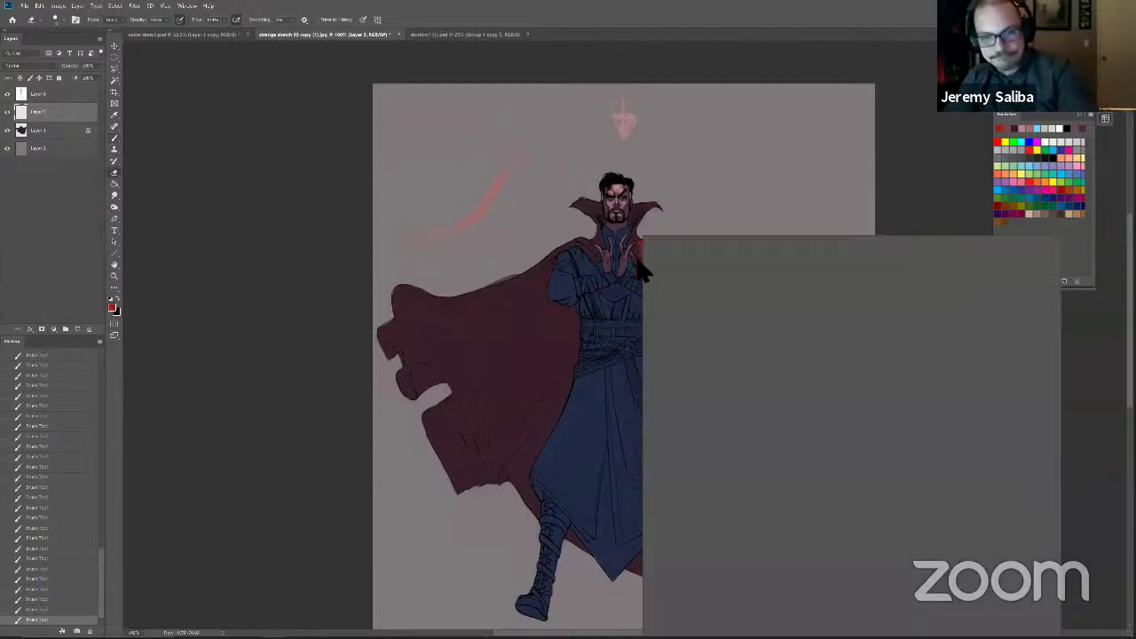
left_click(869, 333)
left_click(639, 400)
key("bracketleft")
key("bracketleft")
mouse_move(721, 341)
left_mouse_down()
mouse_move(725, 327)
mouse_move(740, 332)
mouse_move(706, 326)
left_mouse_up()
mouse_move(710, 331)
left_mouse_down()
mouse_move(810, 410)
mouse_move(655, 373)
left_mouse_up()
key("b")
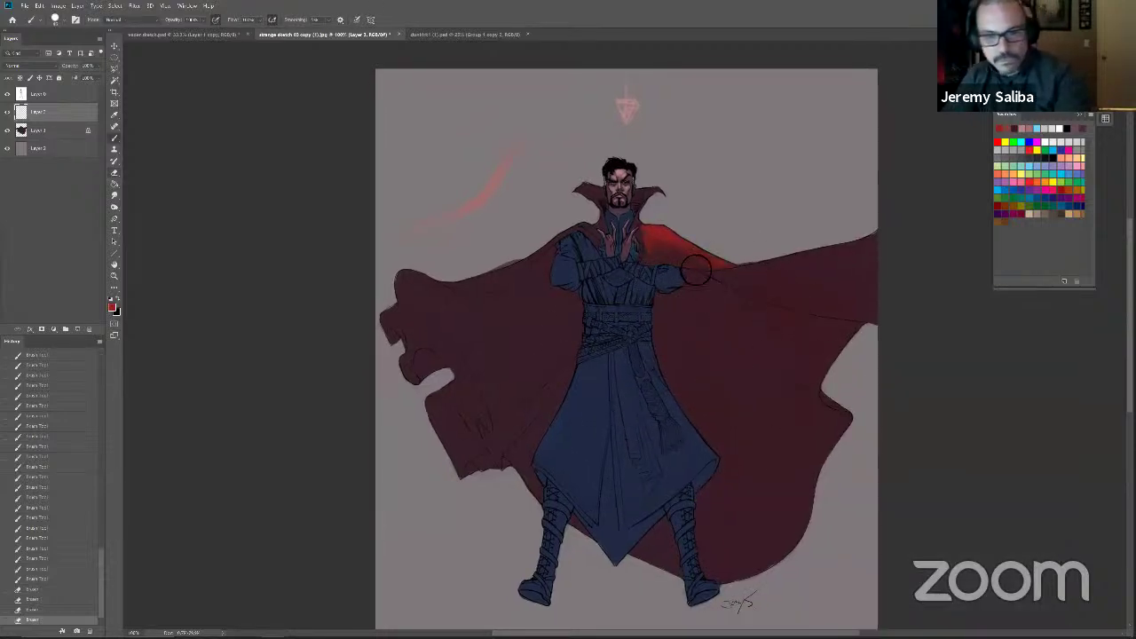
Step: Pick a different brush tip for painting the cape's red highlights
right_click(693, 258)
left_click(625, 353)
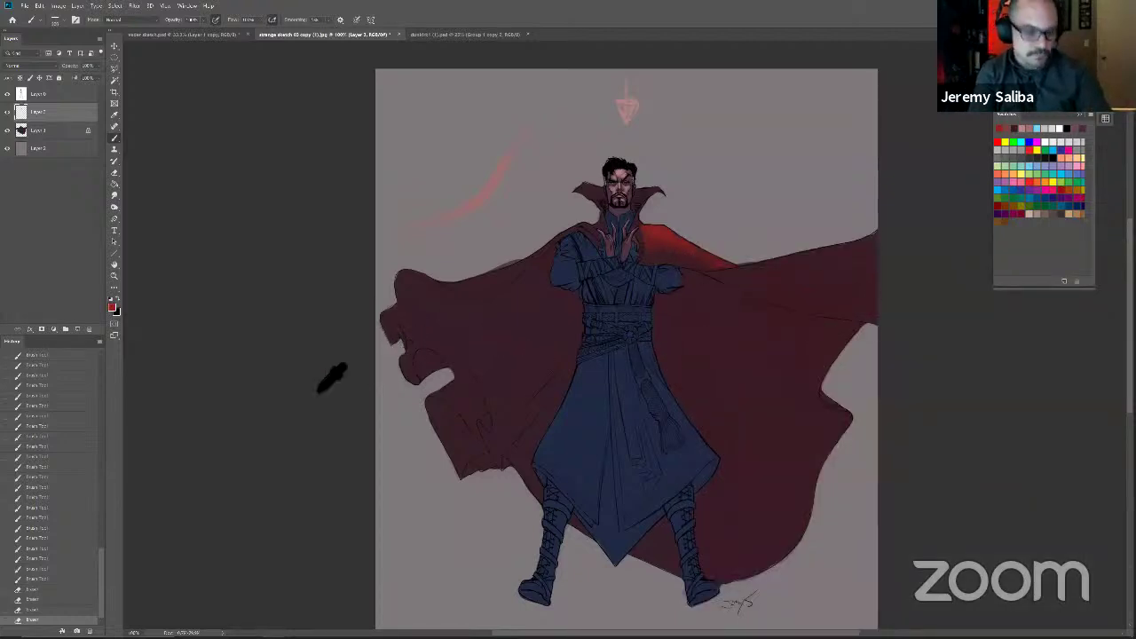
key("alt+Tab")
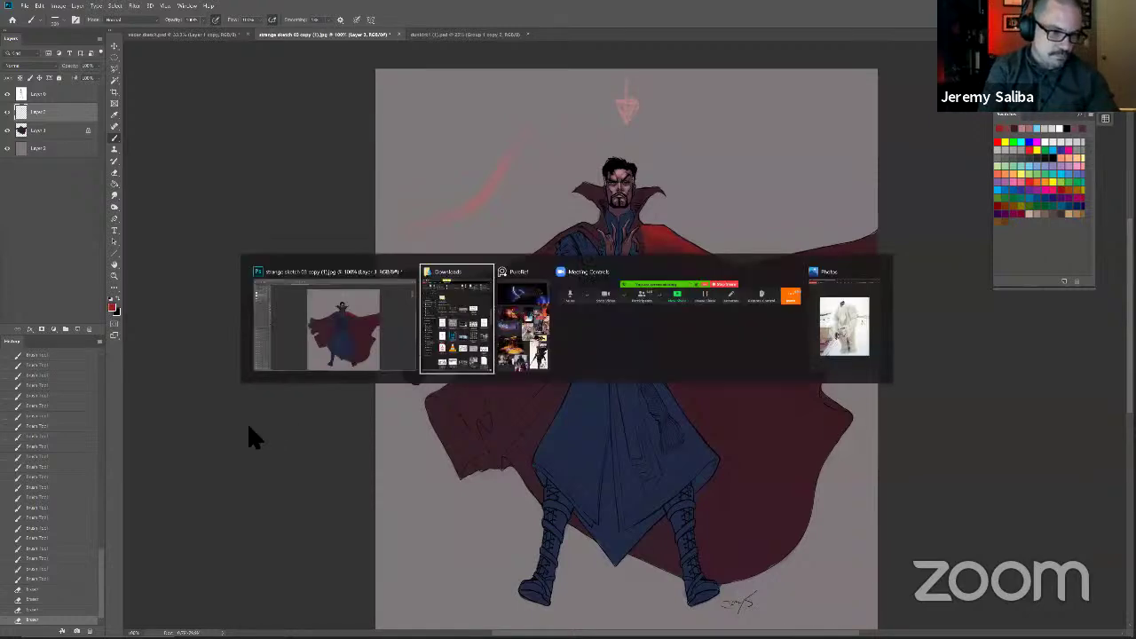
left_click(316, 344)
key("ctrl+z")
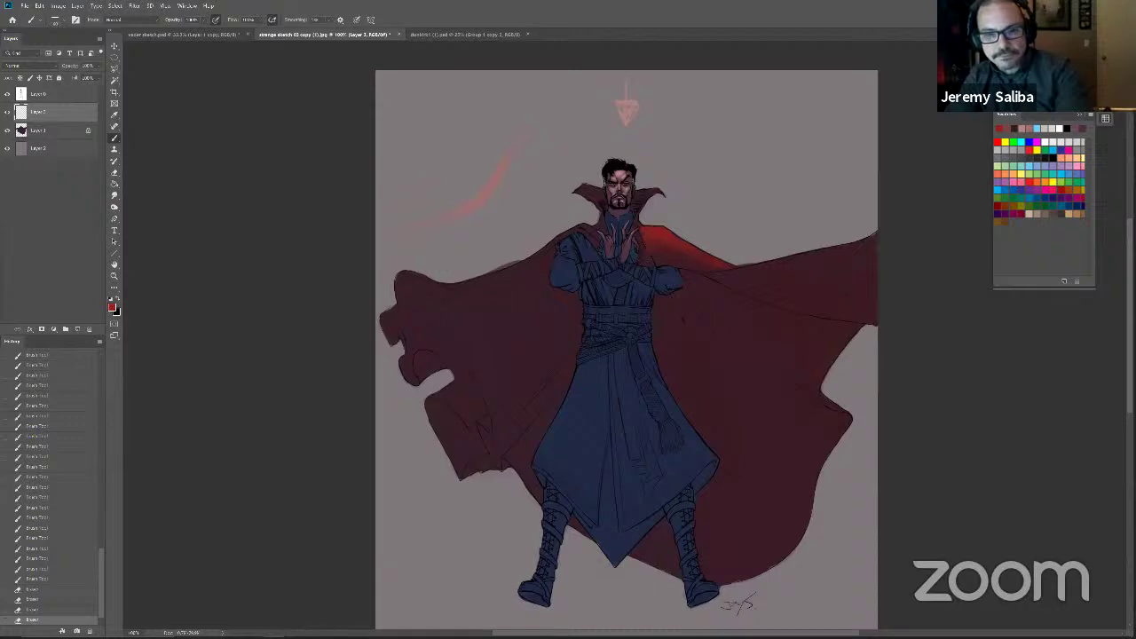
Step: Paint more red over the lower part of the cape's right-hand shoulder to fill out the highlight
left_click(682, 319)
left_click(683, 320)
left_click(683, 320)
left_click(682, 319)
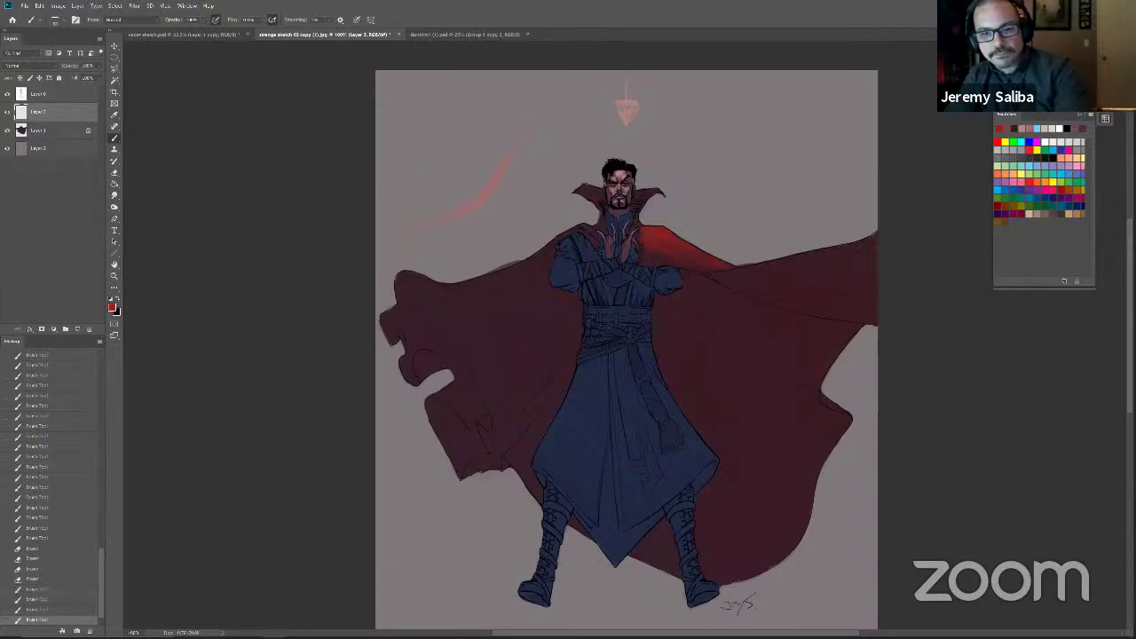
left_click_drag(652, 256, 697, 265)
left_click_drag(652, 257, 701, 269)
left_click_drag(655, 259, 705, 272)
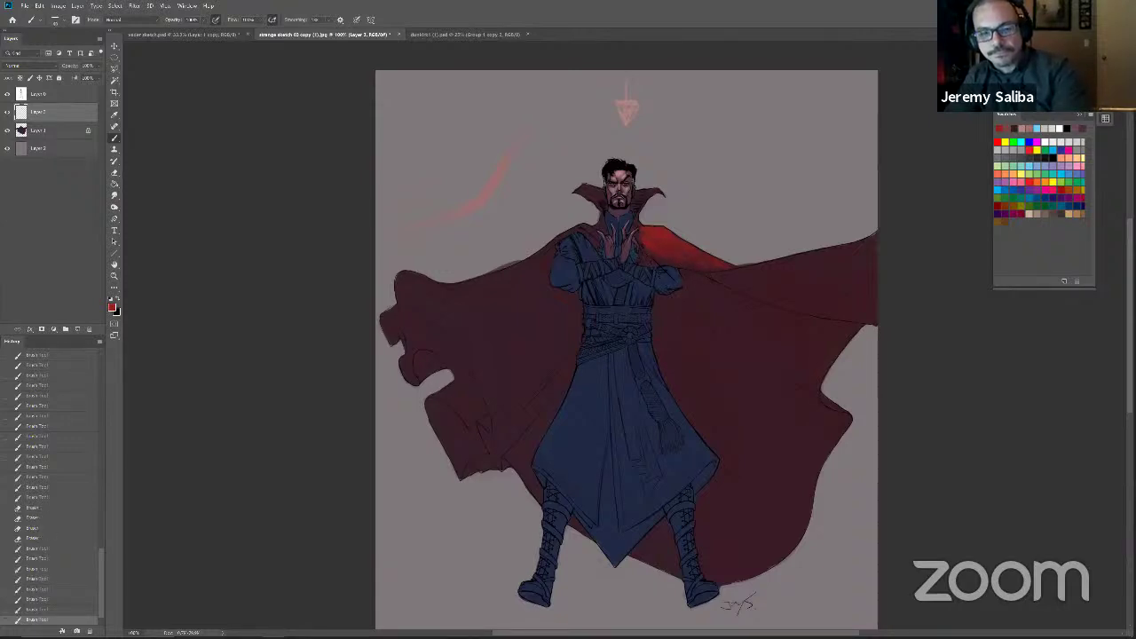
key("ctrl+alt+z")
key("ctrl+alt+z")
key("ctrl+alt+z")
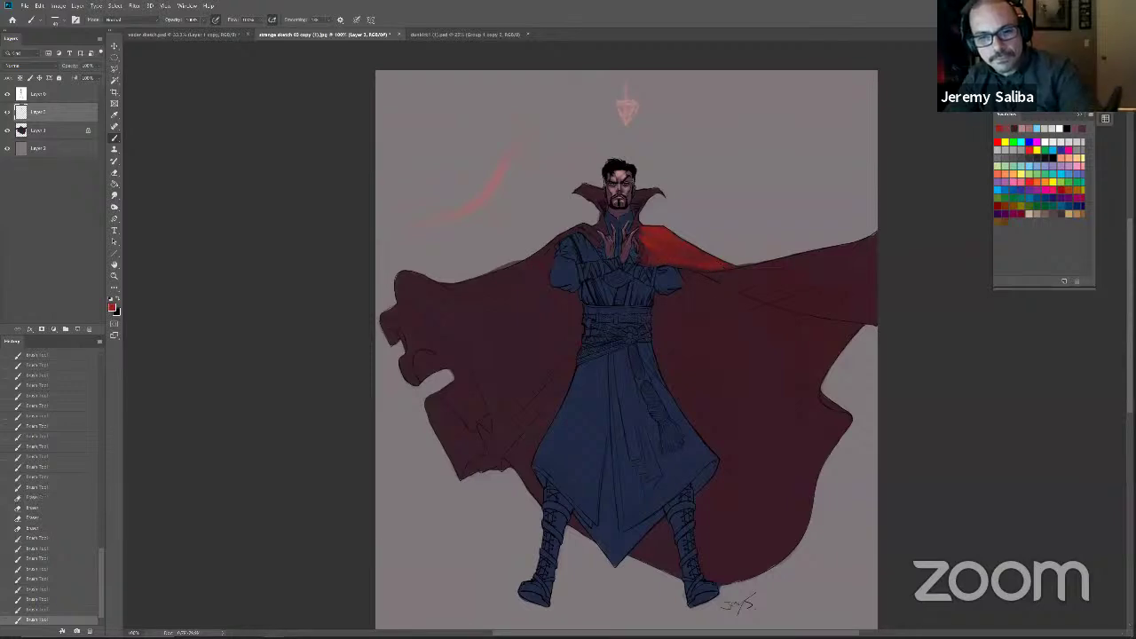
Step: Paint a thin red rim highlight along the cape's upper edge from the right-hand shoulder towards the canvas edge
key("ctrl+alt+z")
key("ctrl+alt+z")
key("ctrl+alt+z")
key("ctrl+alt+z")
key("ctrl+alt+z")
key("ctrl+alt+z")
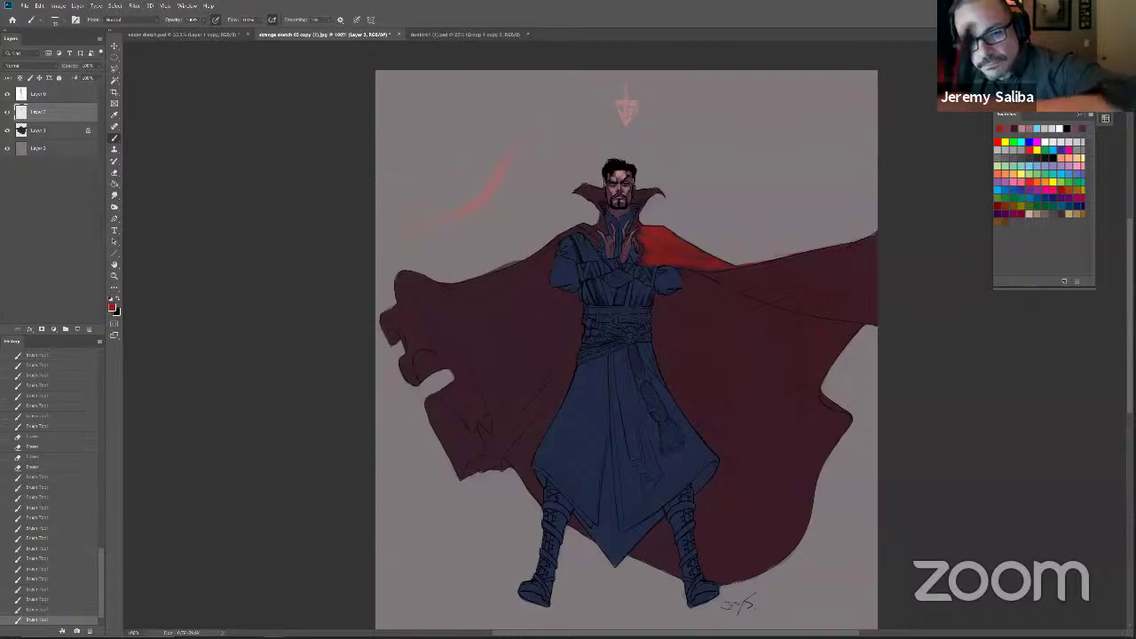
key("ctrl+alt+z")
key("ctrl+alt+z")
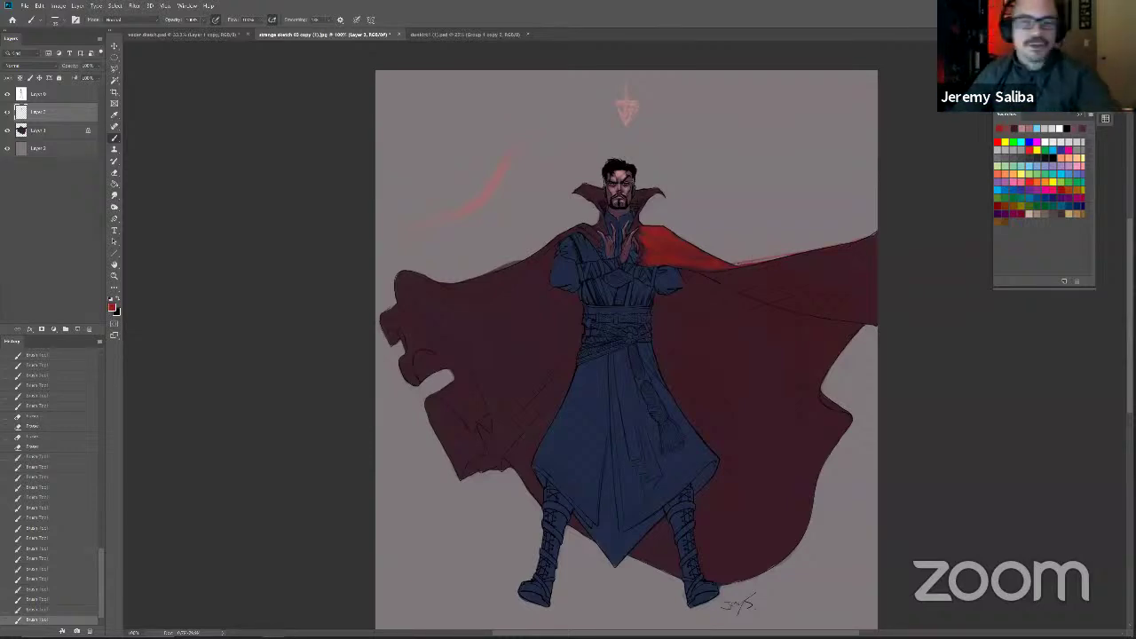
left_click(680, 155)
left_click(679, 155)
left_click(680, 156)
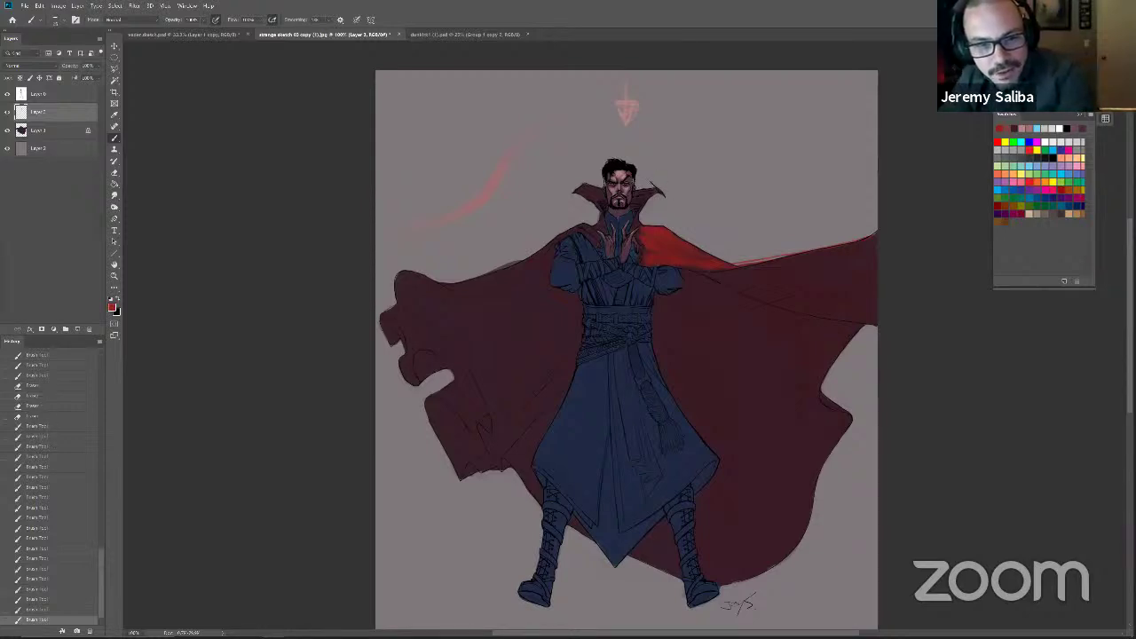
Step: Paint red highlights on the raised collar and along the top of the cape's left-hand shoulder
left_click(657, 188)
left_click(660, 190)
left_click(729, 286)
left_click(730, 286)
left_click(729, 286)
left_click(729, 286)
left_click(729, 286)
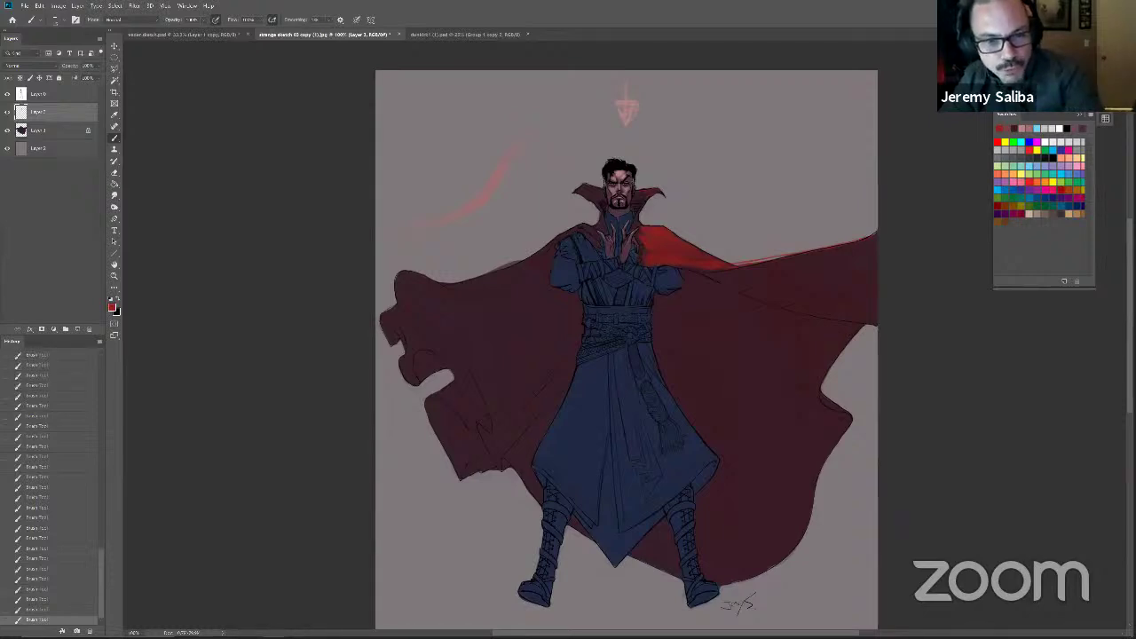
key("ctrl+alt+z")
key("ctrl+alt+z")
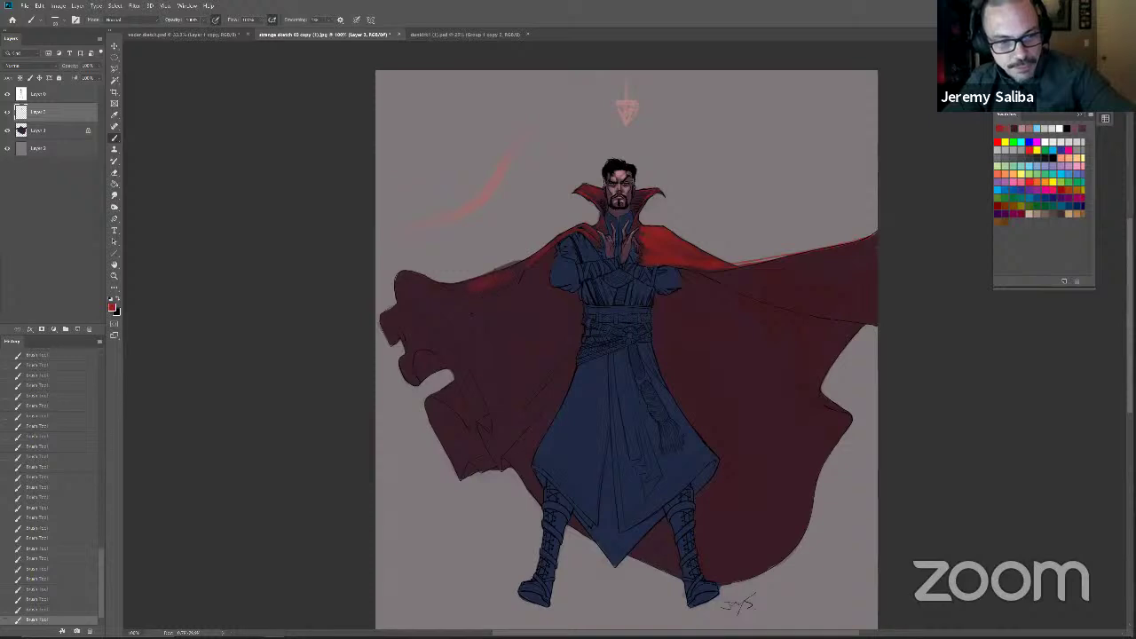
left_click_drag(469, 295, 531, 270)
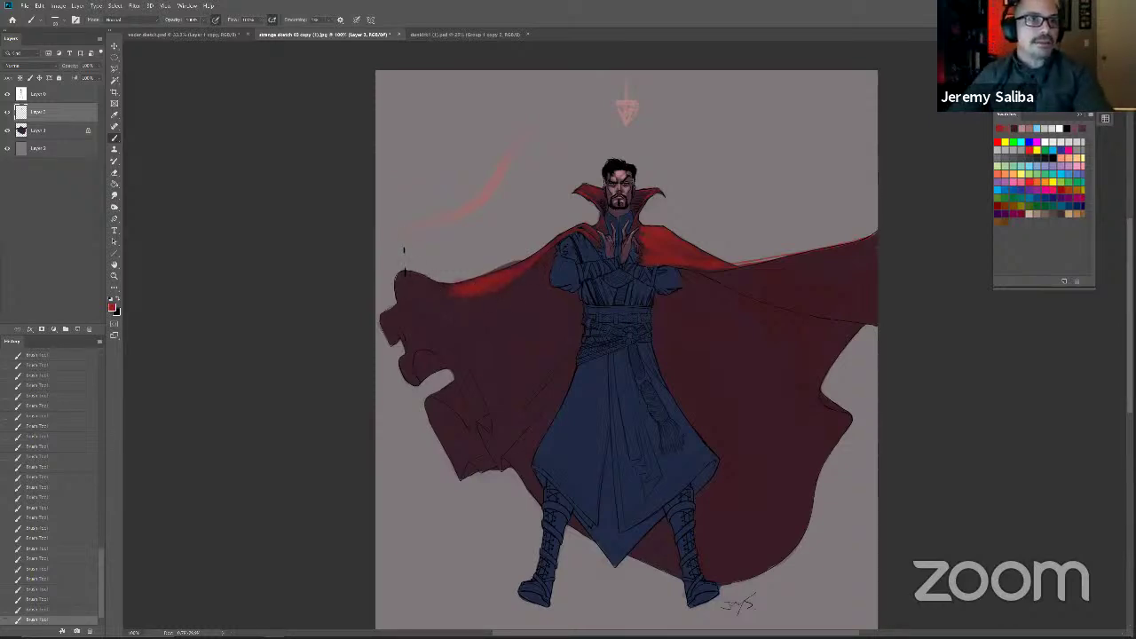
Step: Erase the lower edge of the left-hand shoulder highlight with an enlarged eraser and return to the Brush tool
key("e")
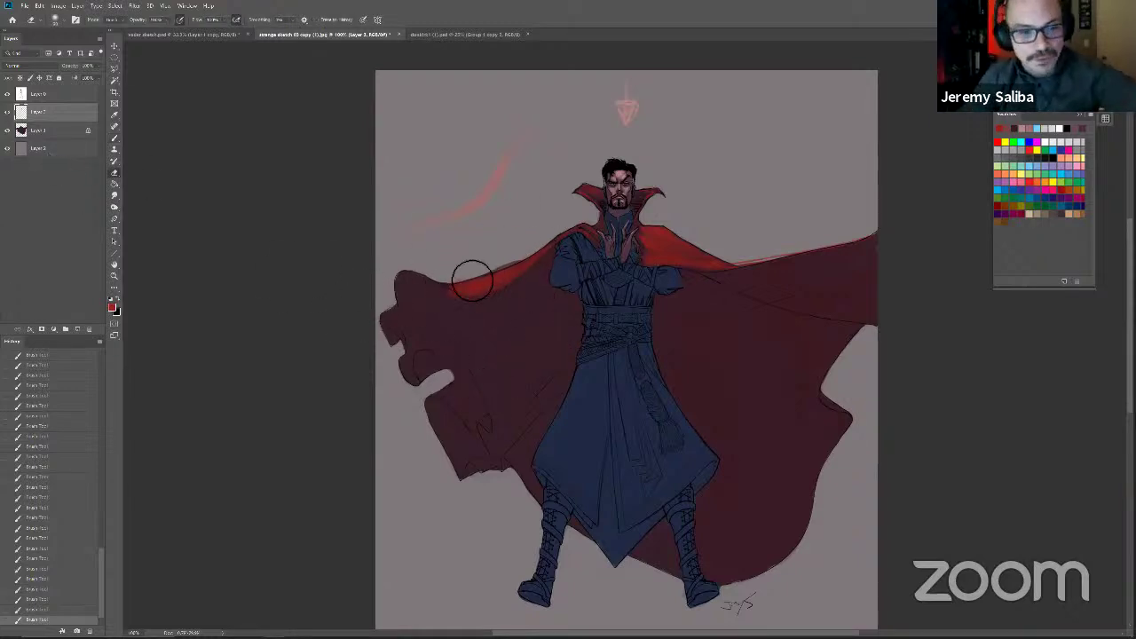
key("]")
key("]")
mouse_move(467, 318)
left_mouse_down()
mouse_move(479, 325)
mouse_move(469, 322)
left_mouse_up()
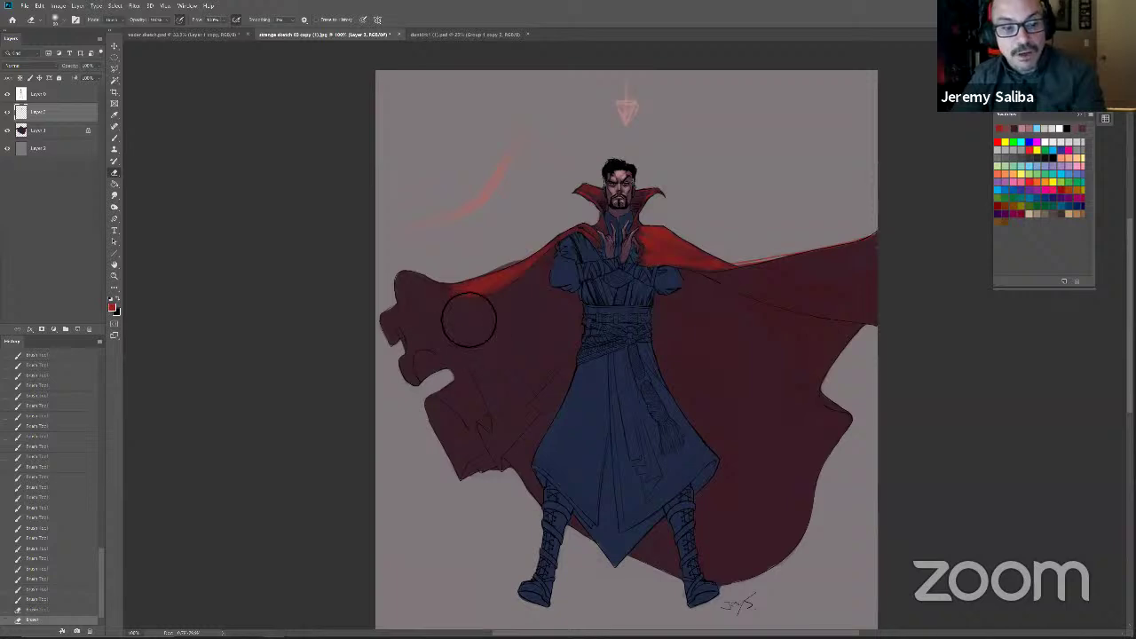
key("v")
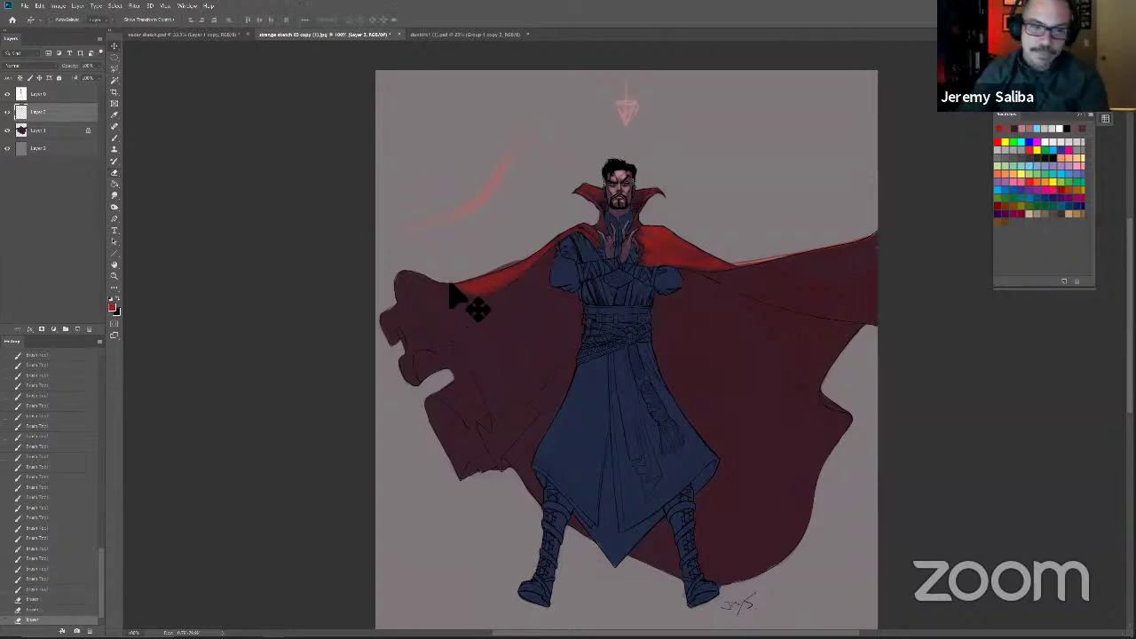
key("b")
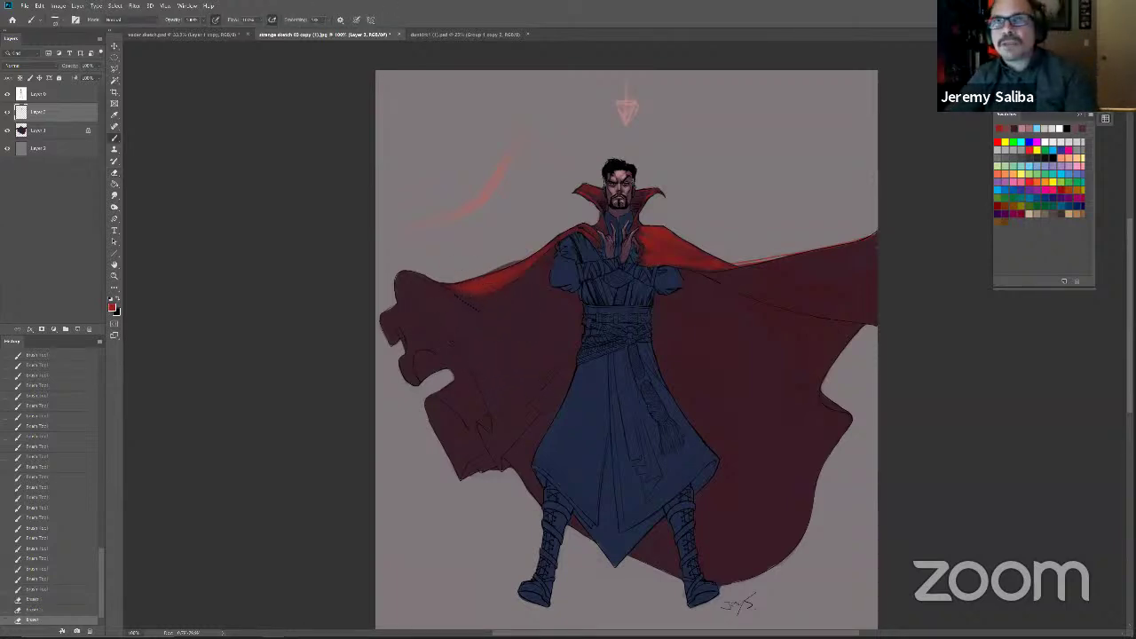
Step: Build up red strokes at the outer end and middle of the cape's left-hand shoulder highlight
left_click_drag(479, 286, 457, 292)
left_click_drag(479, 288, 457, 293)
left_click_drag(479, 287, 457, 293)
left_click_drag(479, 289, 461, 293)
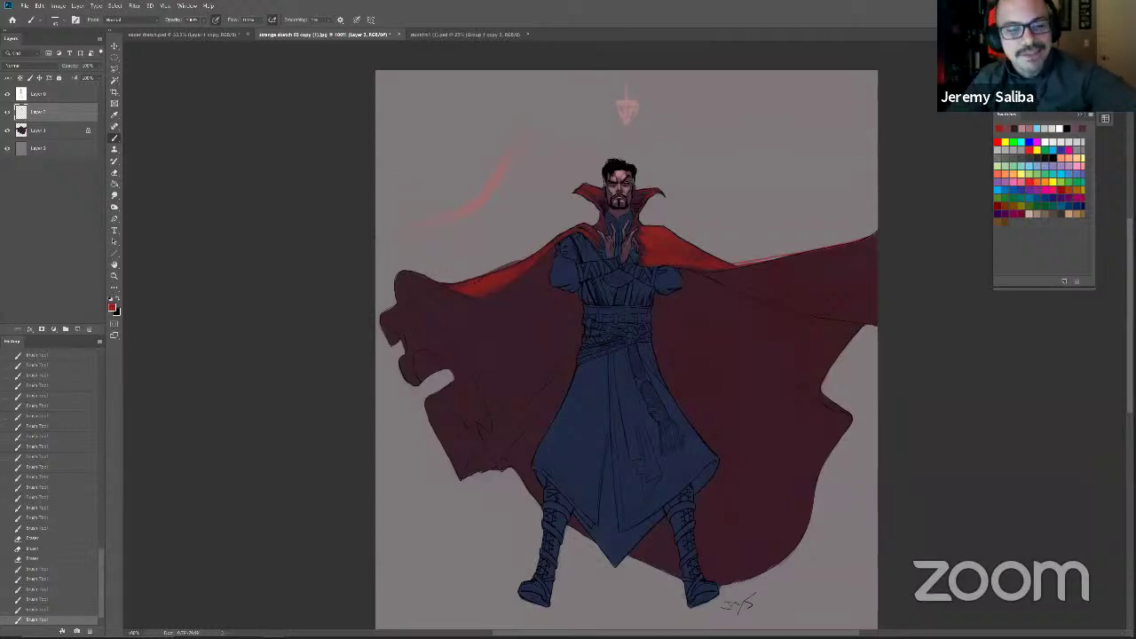
key("ctrl+shift+z")
key("ctrl+shift+z")
left_click_drag(494, 281, 515, 271)
left_click_drag(494, 281, 515, 271)
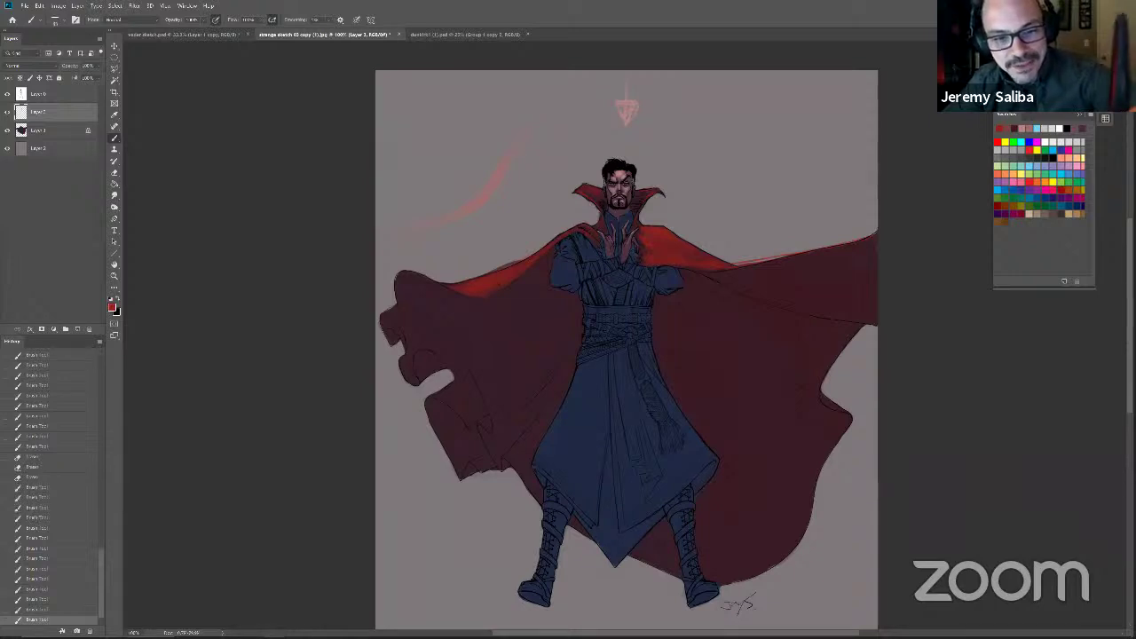
Step: Refine the red along the upper edge of the cape's left-hand shoulder, reducing the brush size for the outer end
key("ctrl+shift+z")
key("ctrl+shift+z")
key("ctrl+shift+z")
key("ctrl+shift+z")
key("ctrl+shift+z")
key("ctrl+shift+z")
key("ctrl+shift+z")
key("ctrl+shift+z")
key("ctrl+shift+z")
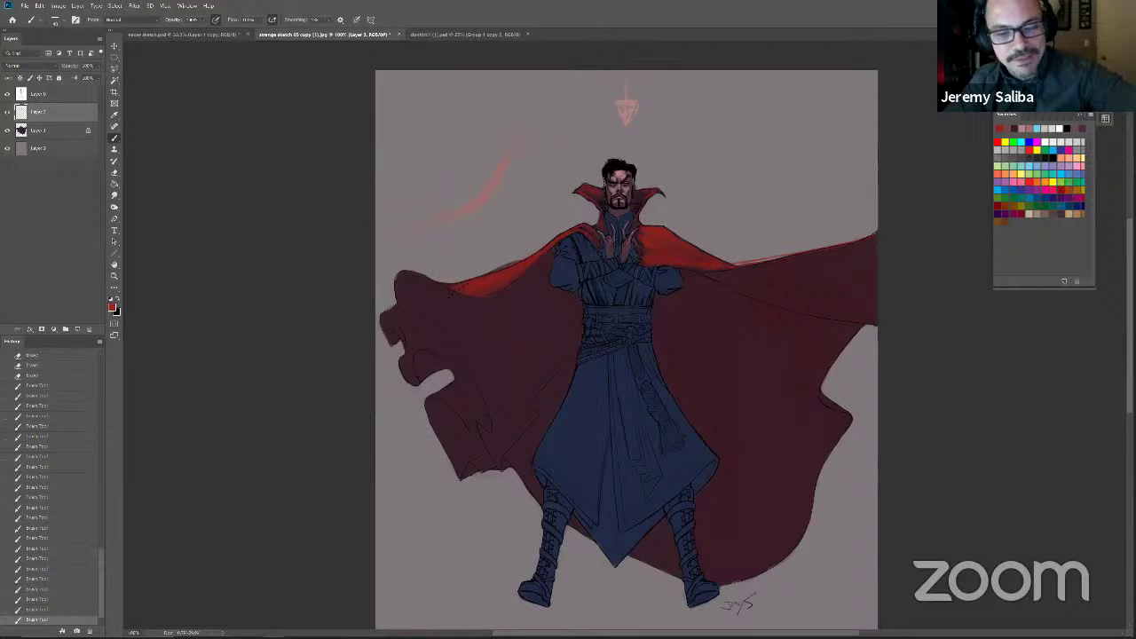
left_click_drag(460, 288, 484, 279)
key("[")
key("ctrl+shift+z")
key("ctrl+shift+z")
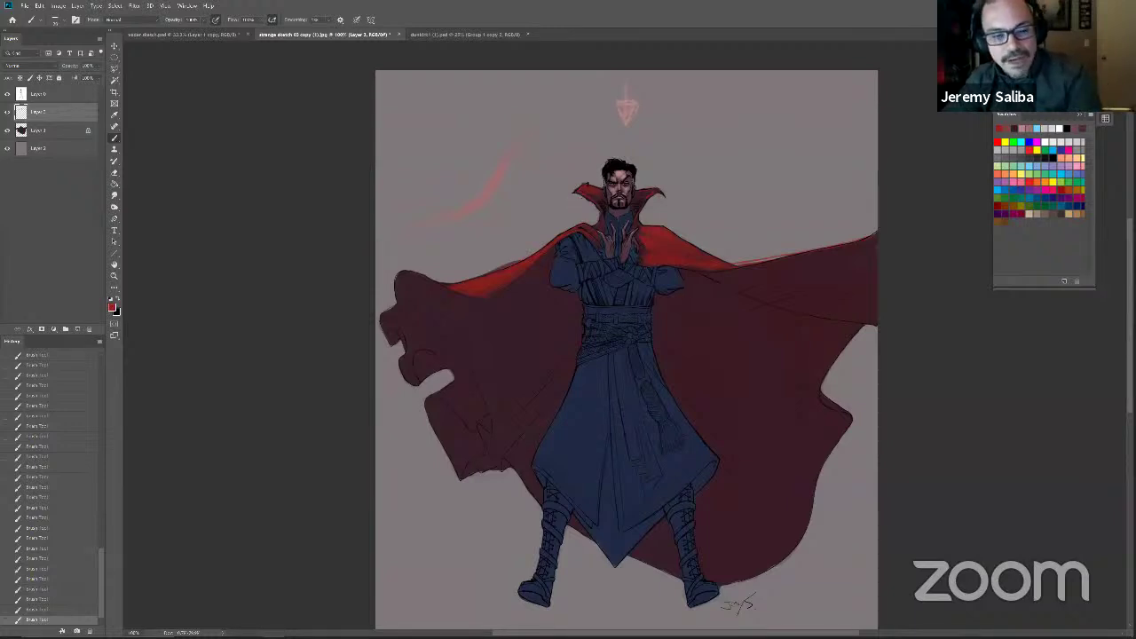
Step: Choose a large soft brush and paint a broad red glow across the cape's far right-hand fold
left_click_drag(443, 505, 253, 532)
right_click(510, 415)
left_click(757, 338)
left_click_drag(369, 487, 398, 485)
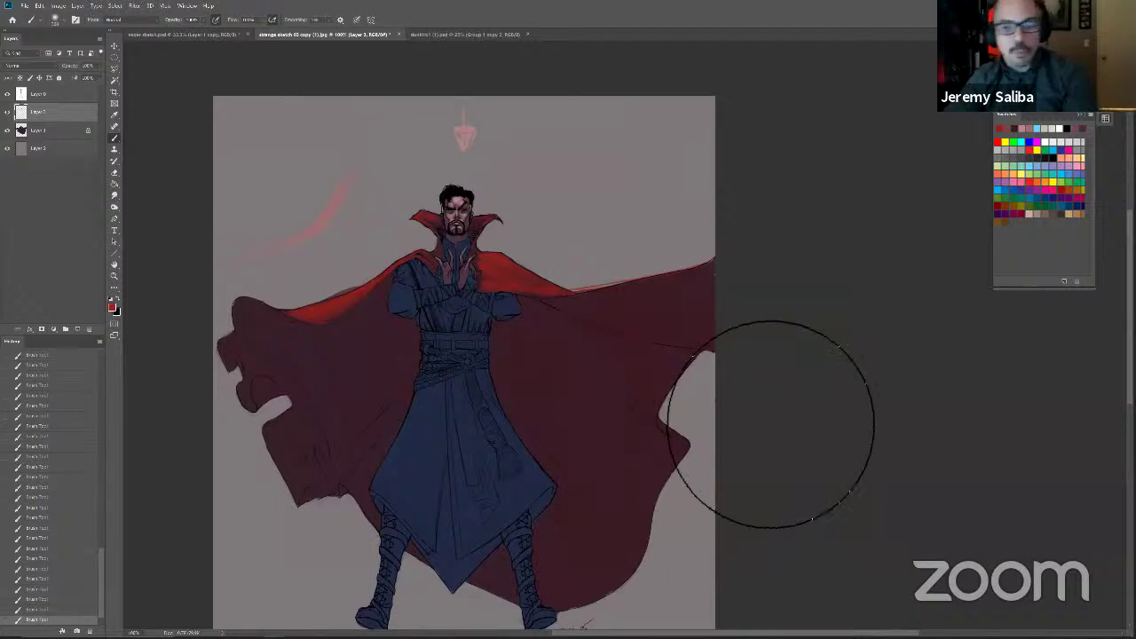
left_click_drag(806, 426, 695, 413)
Step: Rotate the canvas clockwise and open the Eraser's brush presets over the cape's red glow
key("e")
key("r")
left_click_drag(372, 403, 461, 249)
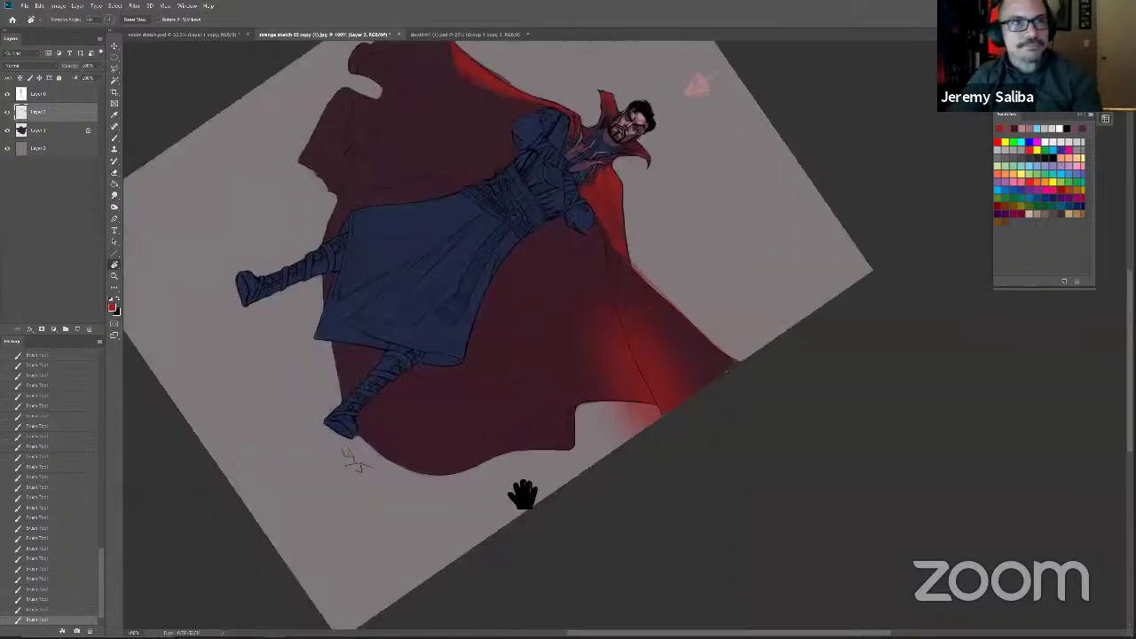
left_click_drag(525, 347, 523, 494)
key("e")
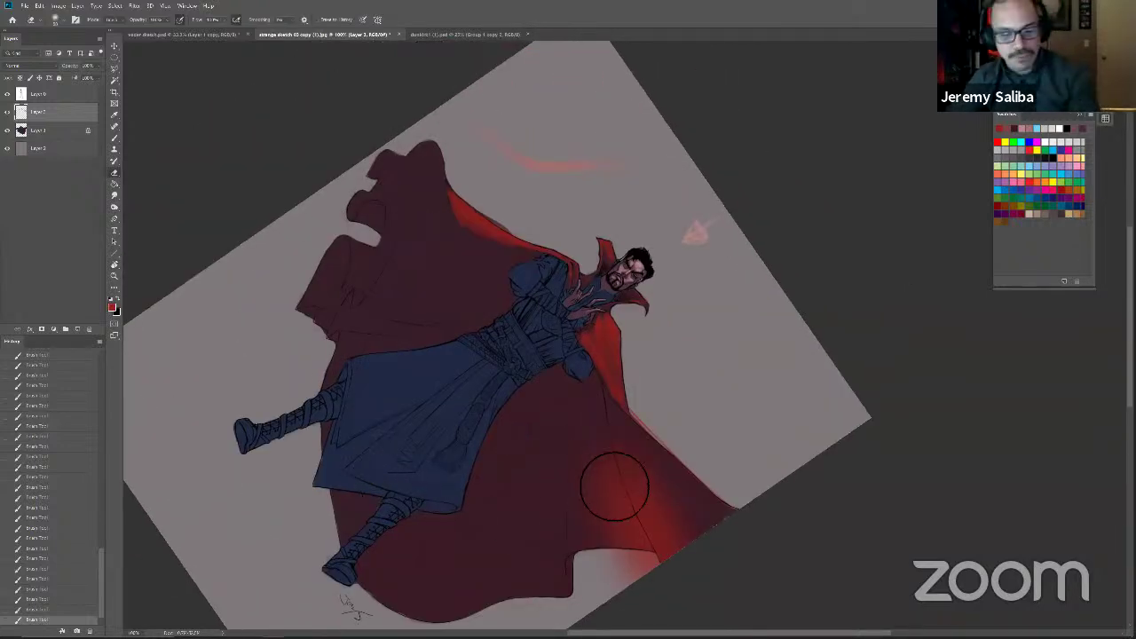
right_click(602, 477)
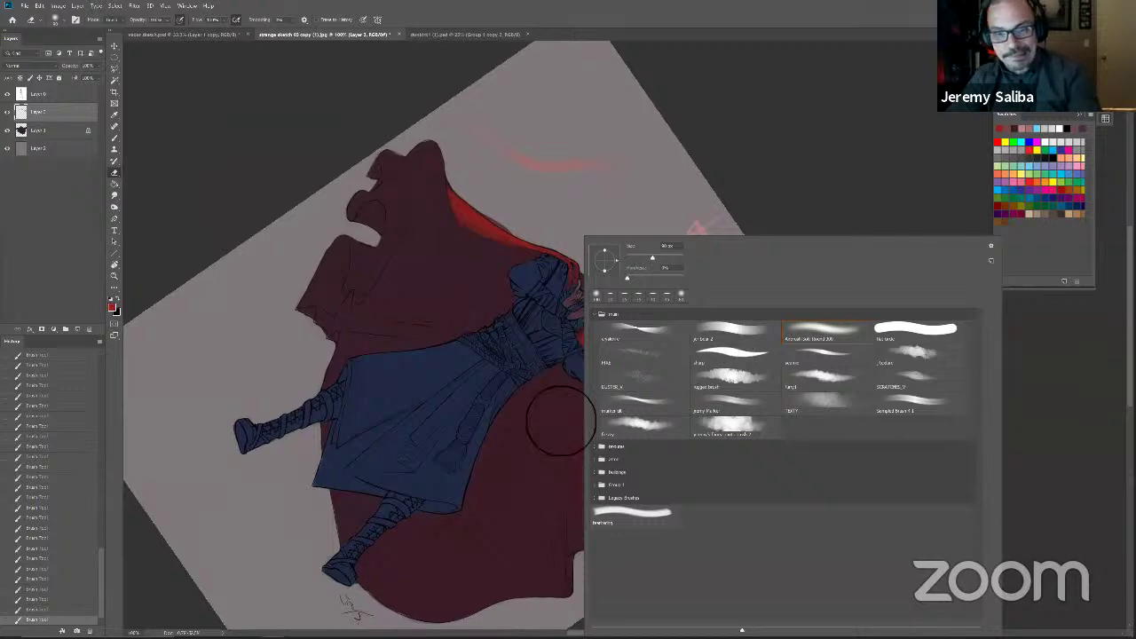
Step: Soften the red highlight on the cape's flared end with an enlarged eraser
left_click(510, 462)
key("]")
mouse_move(623, 472)
left_mouse_down()
mouse_move(619, 533)
mouse_move(642, 543)
left_mouse_up()
mouse_move(642, 543)
left_mouse_down()
mouse_move(656, 560)
mouse_move(633, 515)
left_mouse_up()
mouse_move(536, 481)
left_mouse_down()
mouse_move(605, 511)
mouse_move(615, 476)
mouse_move(667, 590)
mouse_move(623, 481)
mouse_move(657, 568)
mouse_move(623, 516)
mouse_move(619, 547)
mouse_move(610, 515)
mouse_move(619, 522)
mouse_move(632, 483)
mouse_move(628, 508)
mouse_move(621, 466)
mouse_move(640, 564)
mouse_move(633, 508)
left_mouse_up()
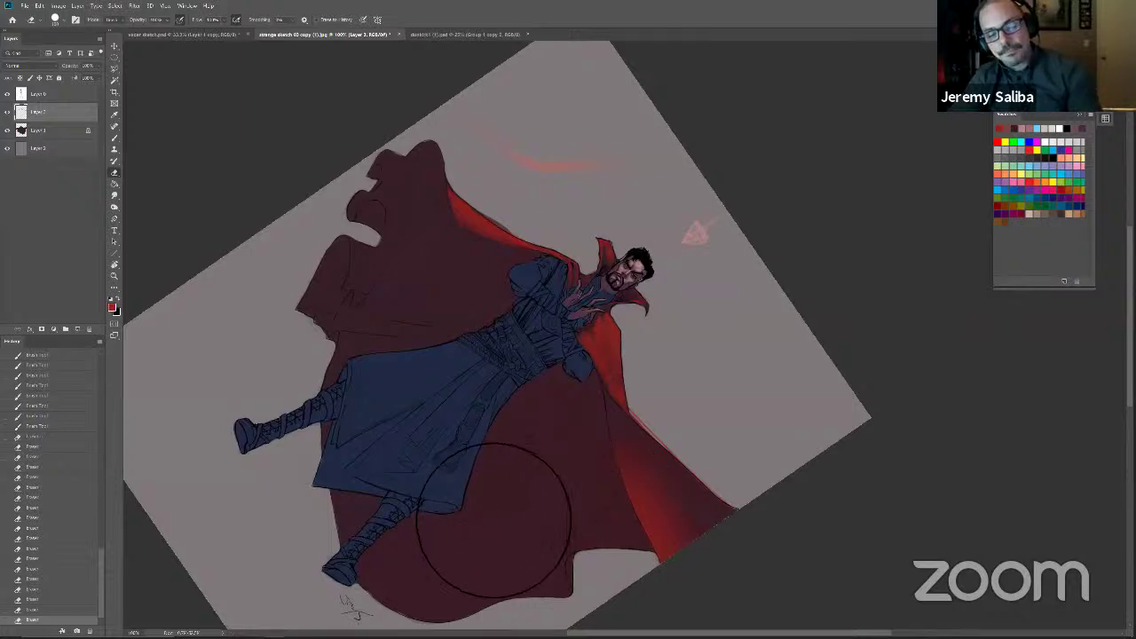
Step: Switch the eraser to the soft round airbrush preset and fade the red glow toward the tip of the cape's flared end
right_click(439, 451)
left_click(682, 342)
left_click_drag(362, 509, 384, 494)
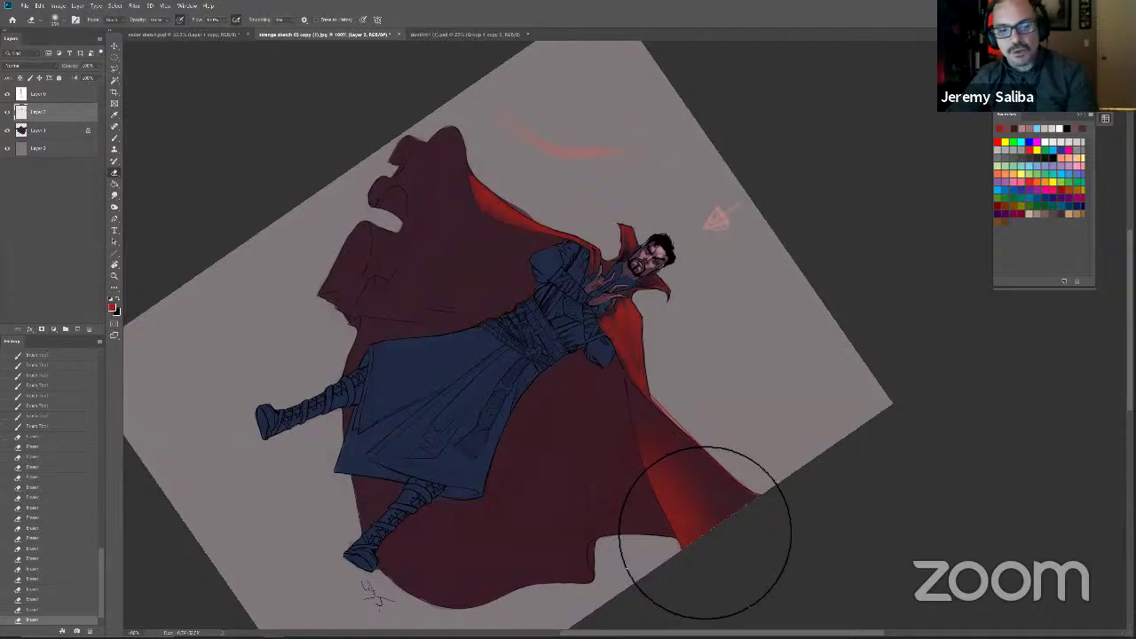
left_click_drag(715, 488, 724, 490)
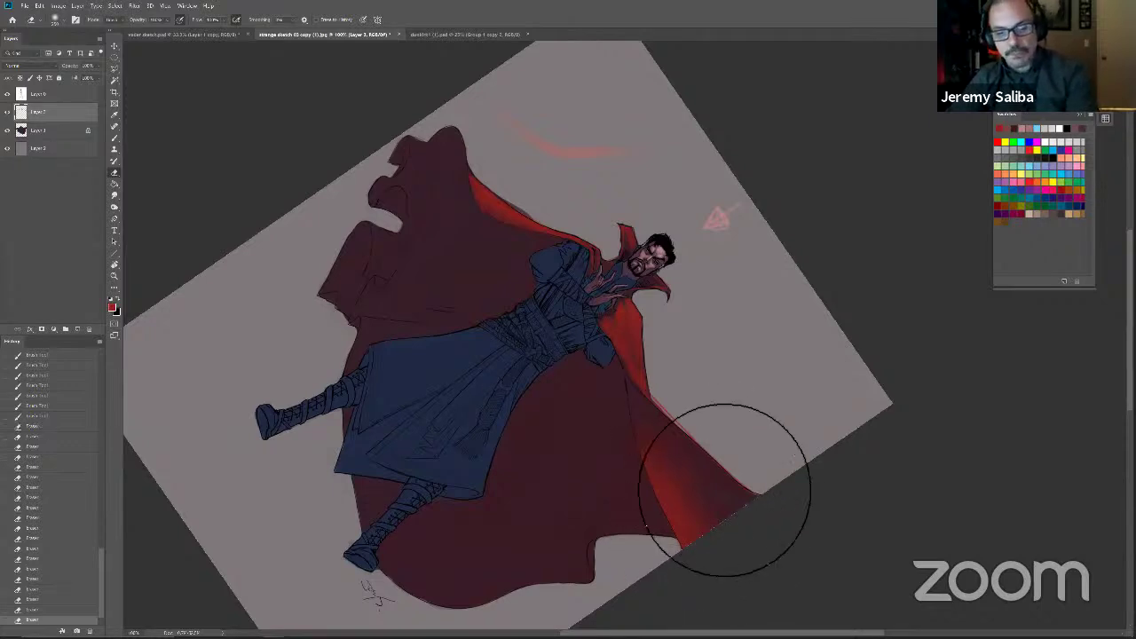
left_click(711, 483)
left_click(711, 482)
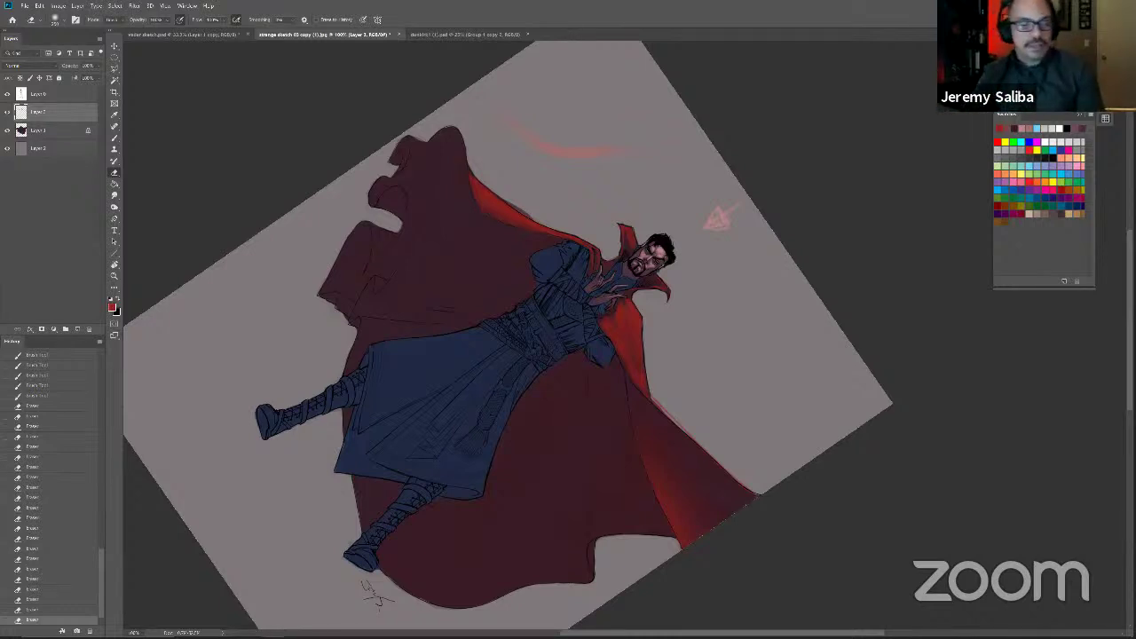
mouse_move(521, 533)
left_mouse_down()
mouse_move(524, 474)
mouse_move(545, 519)
left_mouse_up()
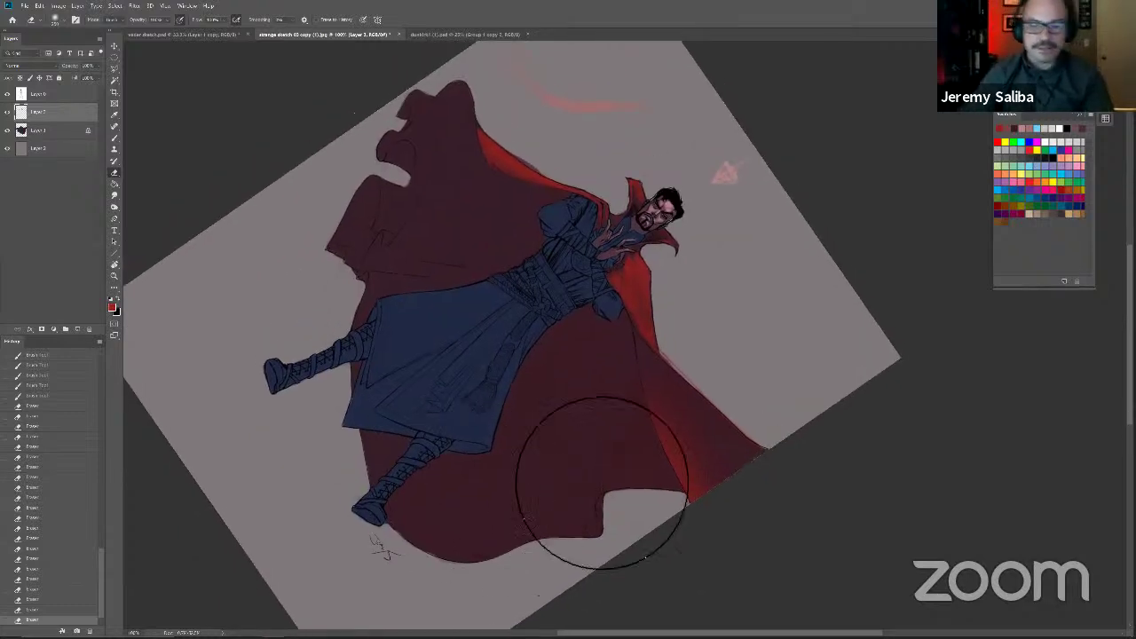
mouse_move(715, 449)
left_mouse_down()
mouse_move(697, 442)
mouse_move(668, 472)
mouse_move(695, 514)
left_mouse_up()
left_click_drag(545, 452, 499, 440)
Step: Paint a soft red glow with the brush on the cape's inner fabric, beside the arm opposite the flared end
key("b")
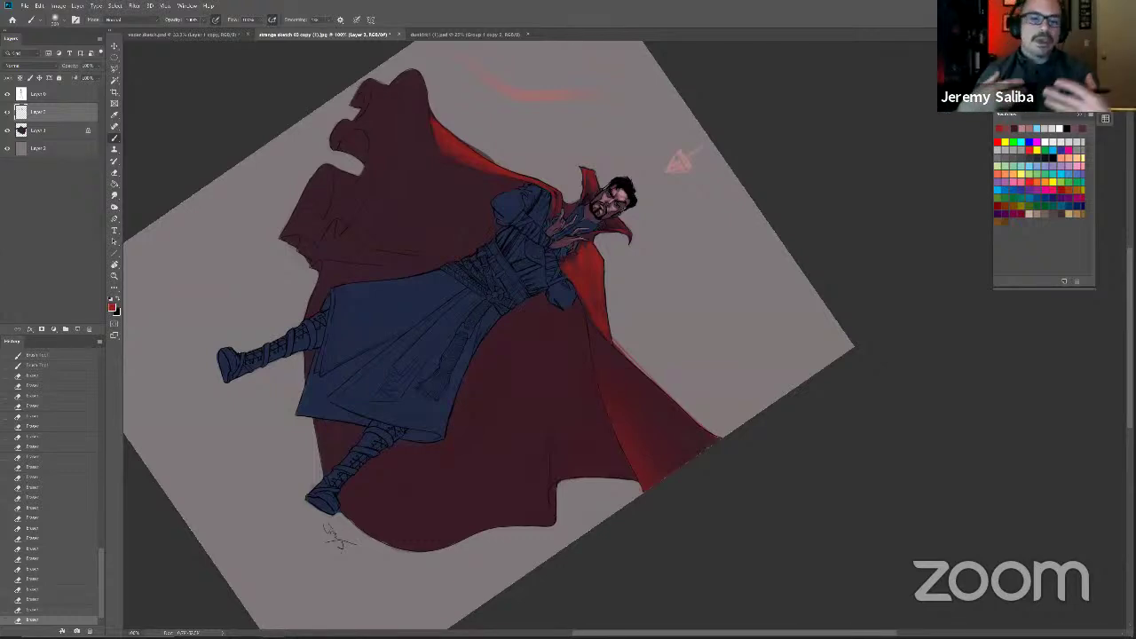
left_click_drag(503, 509, 525, 602)
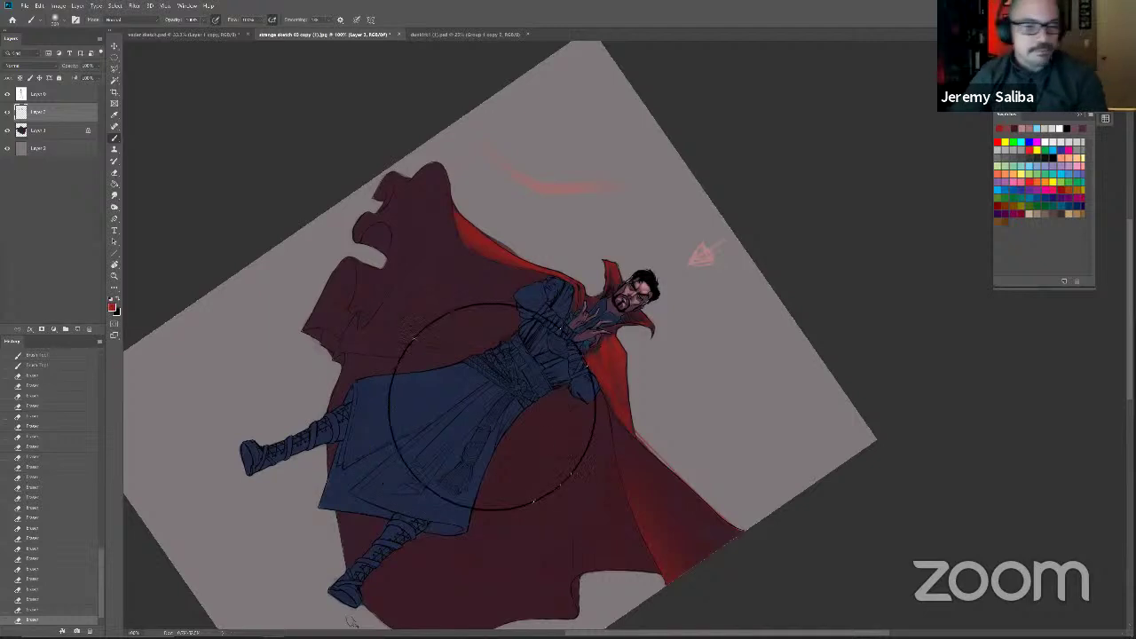
mouse_move(539, 374)
left_mouse_down()
mouse_move(489, 352)
mouse_move(555, 378)
mouse_move(385, 305)
left_mouse_up()
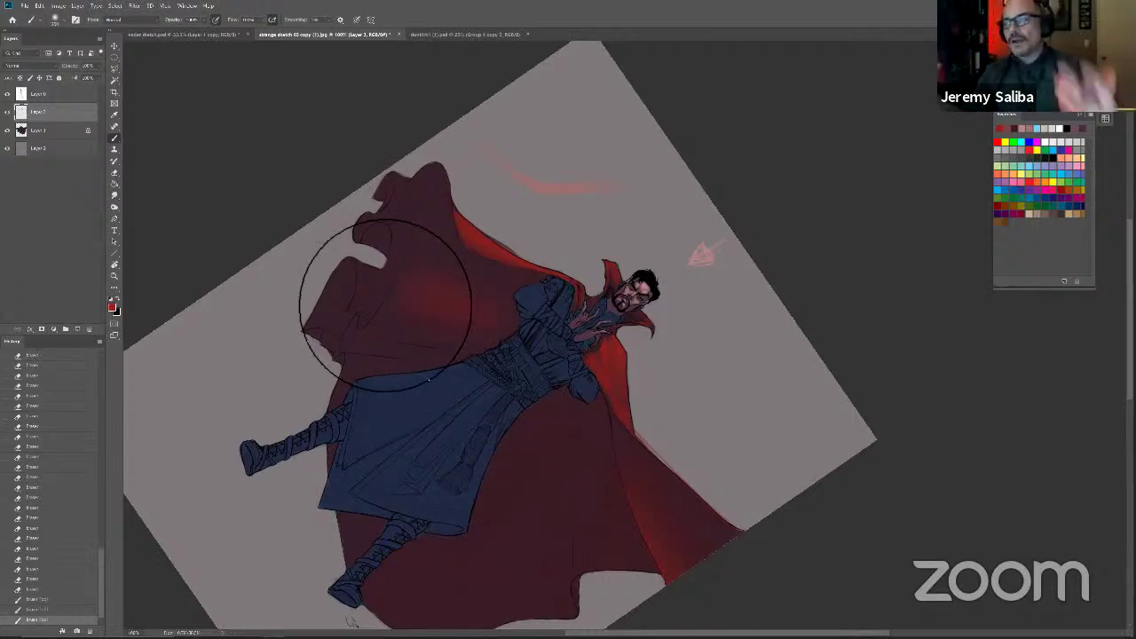
Step: Reset the canvas rotation to upright and trim the edges of the new red glow on the left cape interior with a smaller eraser
left_click_drag(353, 503, 396, 527)
key("r")
left_click(137, 18)
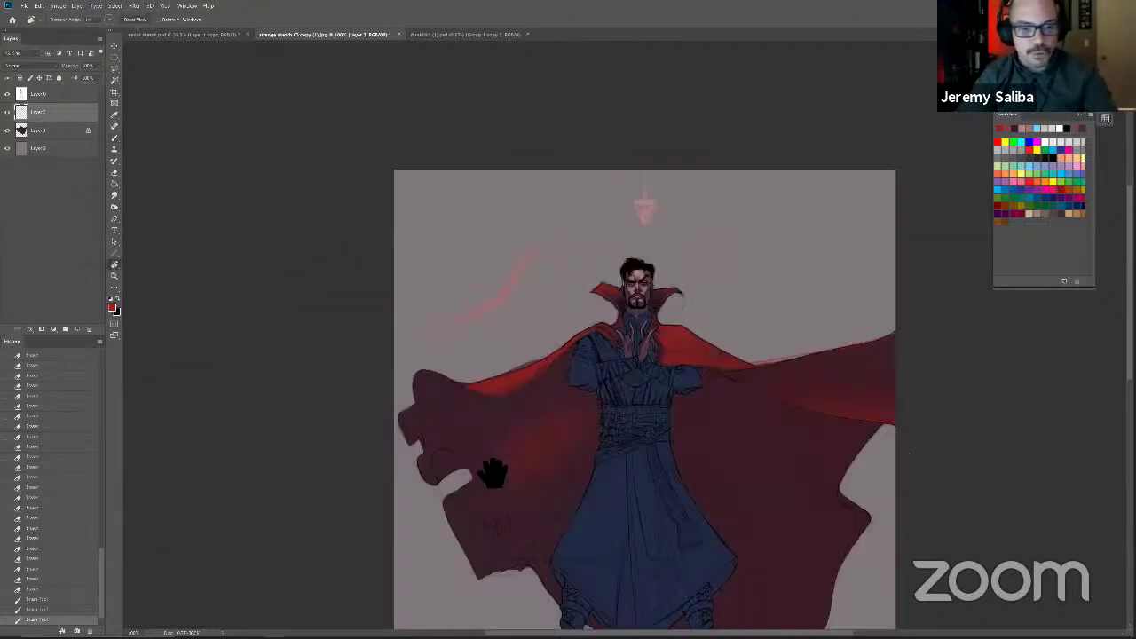
left_click_drag(451, 431, 426, 382)
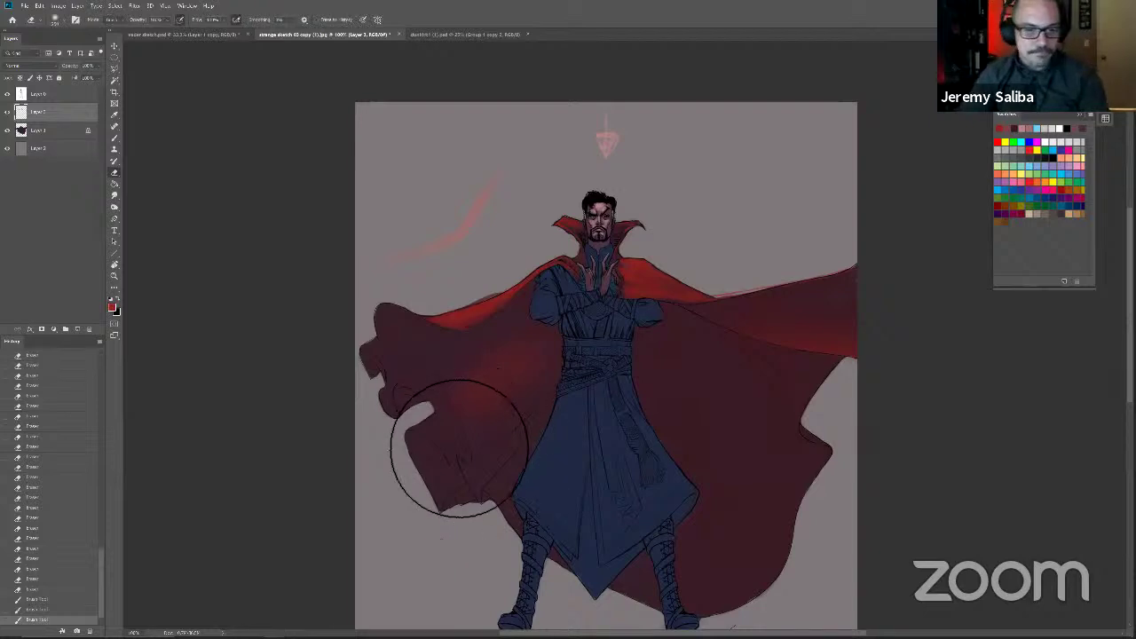
key("p")
key("e")
key("[")
key("[")
key("[")
mouse_move(461, 456)
left_mouse_down()
mouse_move(456, 431)
mouse_move(461, 469)
left_mouse_up()
key("[")
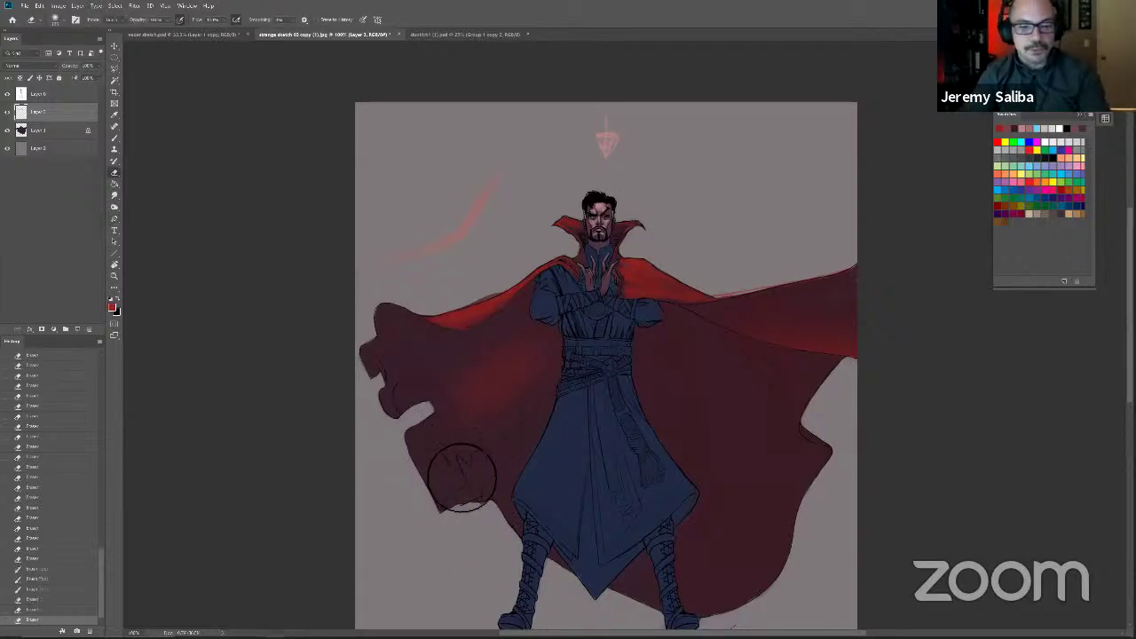
Step: Choose another eraser tip and shape the left cape's red glow into a fold running down beside the torso
right_click(435, 501)
left_click(574, 355)
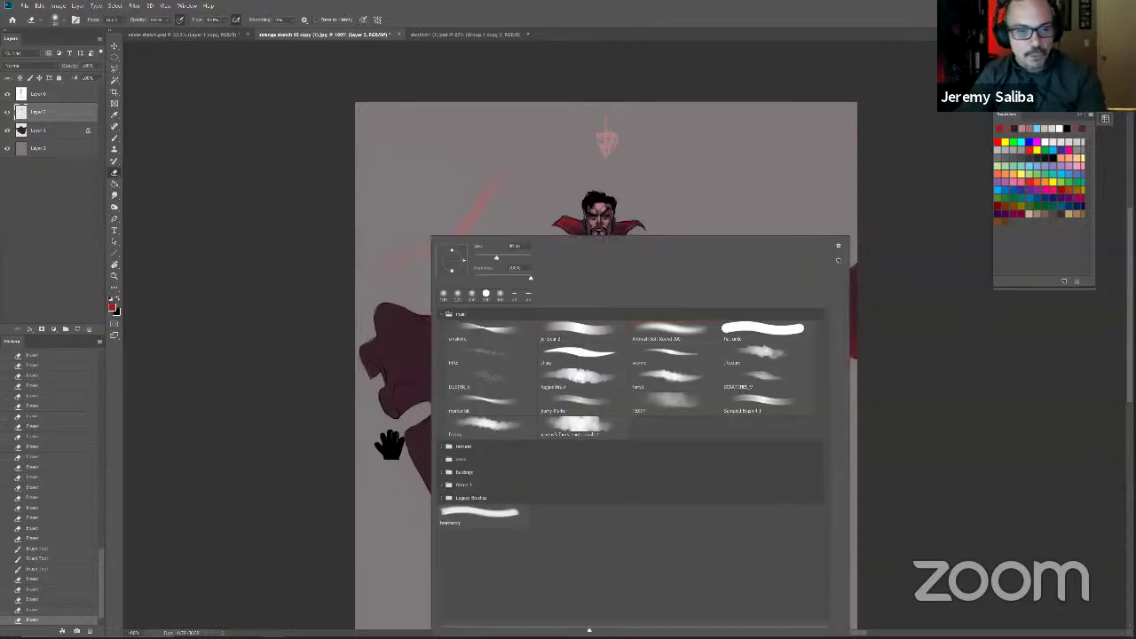
key("Return")
scroll(472, 424, "down", 1)
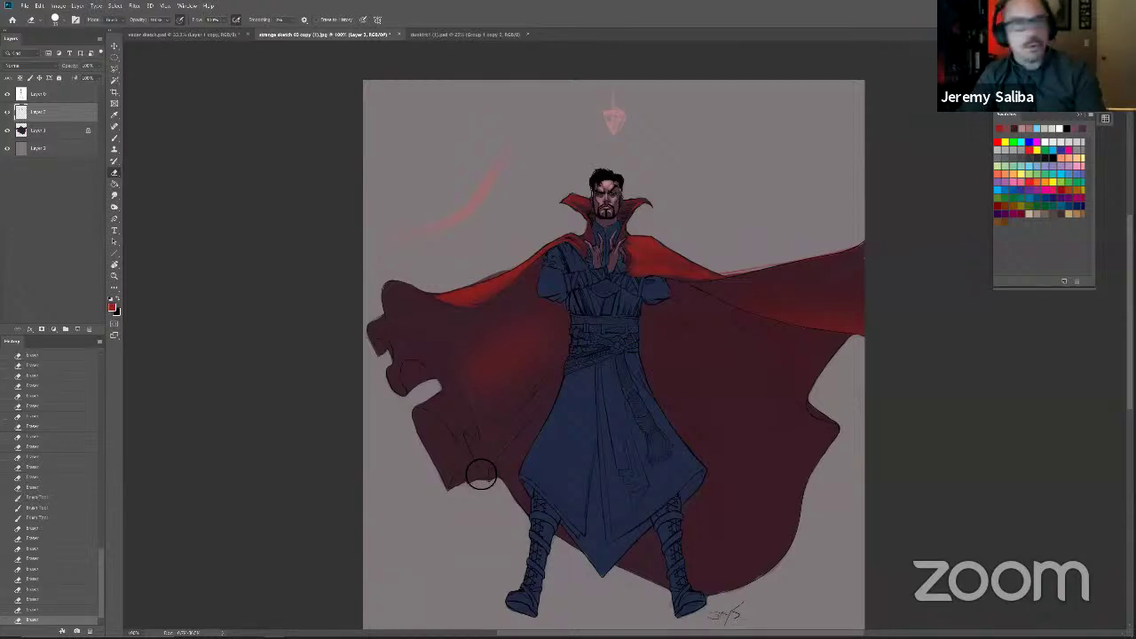
key("b")
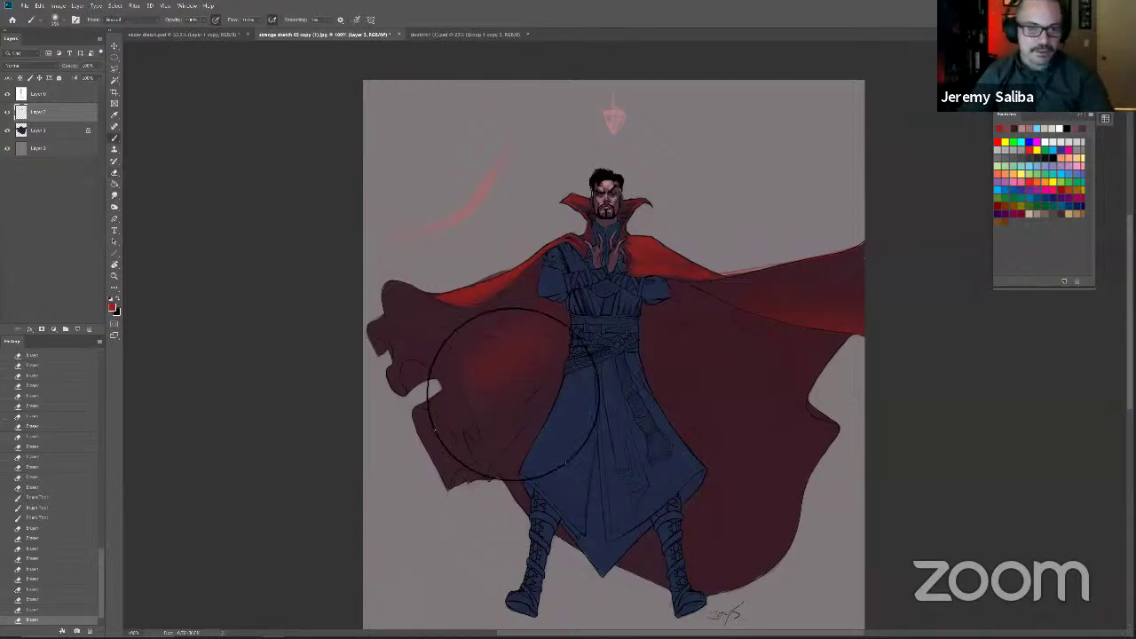
key("e")
mouse_move(521, 337)
left_mouse_down()
mouse_move(497, 357)
mouse_move(468, 350)
mouse_move(480, 344)
mouse_move(469, 339)
mouse_move(539, 318)
mouse_move(489, 332)
mouse_move(531, 331)
mouse_move(472, 354)
mouse_move(513, 333)
mouse_move(449, 344)
mouse_move(534, 320)
mouse_move(502, 346)
mouse_move(500, 456)
left_mouse_up()
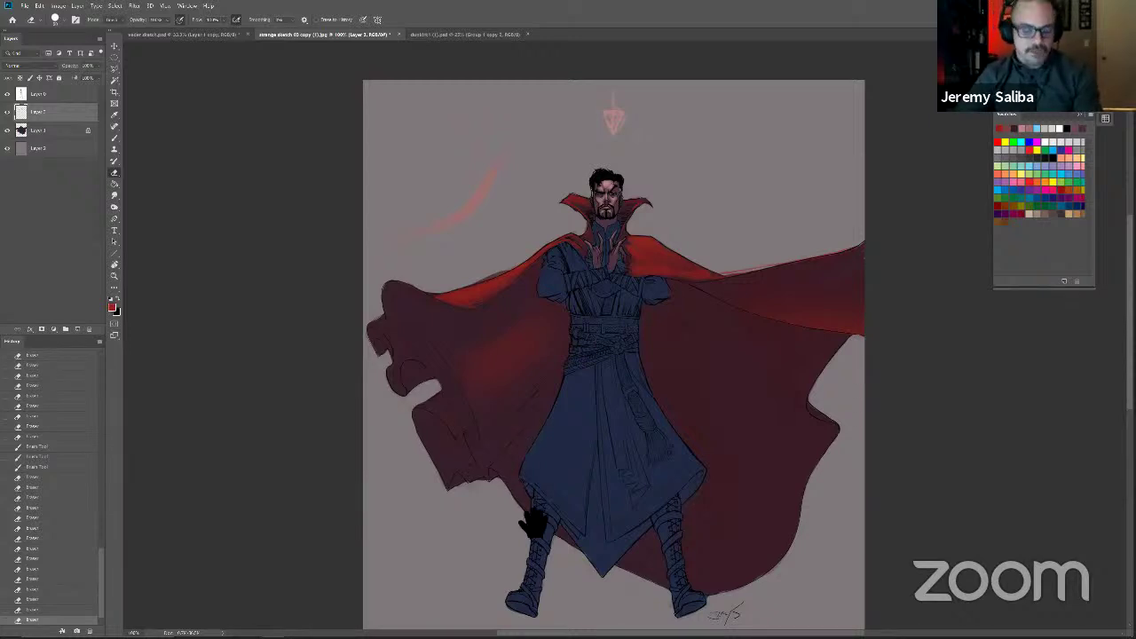
Step: Paint a diagonal red highlight with a smaller brush on the right cape interior, below the flared fold
left_click_drag(391, 527, 263, 498)
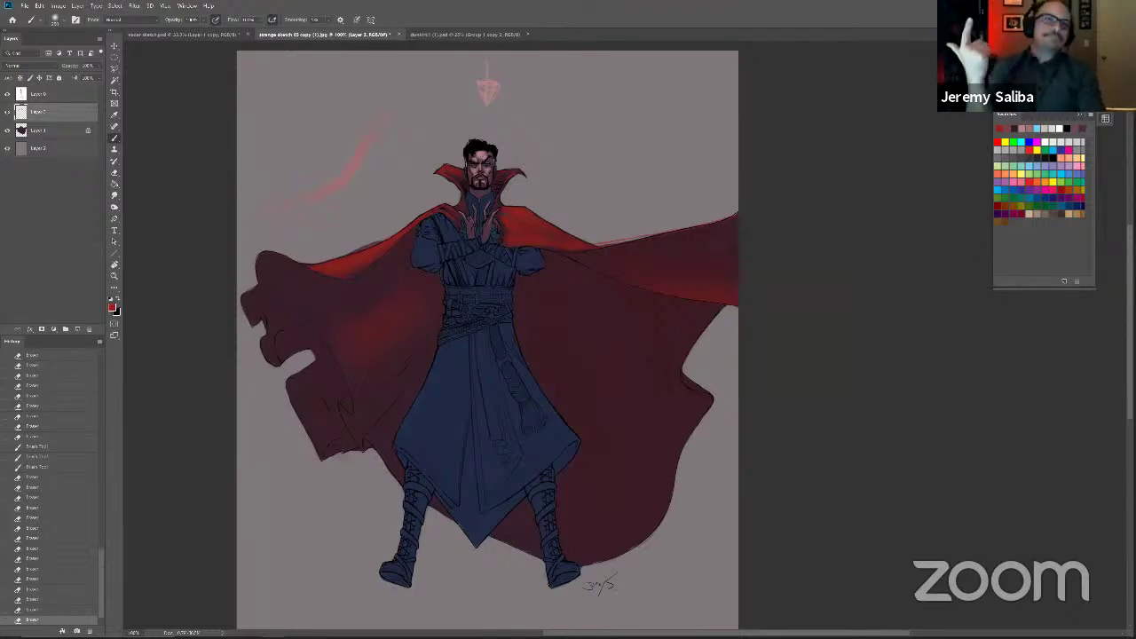
left_click_drag(453, 530, 411, 541)
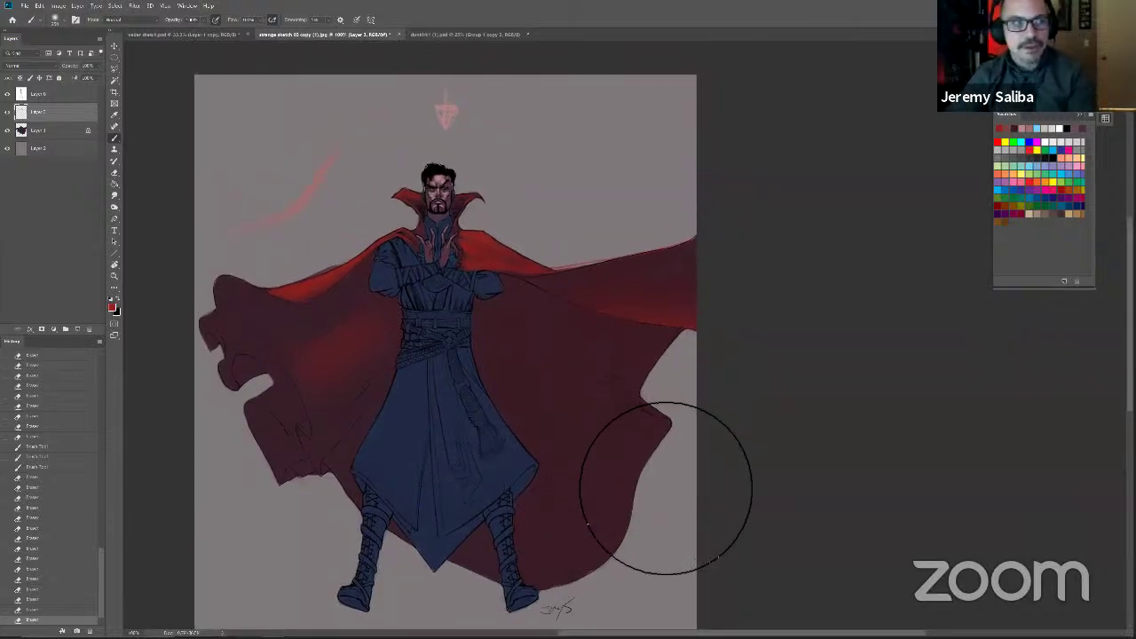
key("[")
key("[")
left_click_drag(599, 374, 736, 437)
mouse_move(580, 353)
left_mouse_down()
mouse_move(730, 425)
mouse_move(565, 347)
mouse_move(451, 389)
mouse_move(617, 408)
mouse_move(692, 408)
left_mouse_up()
Step: Fade the lower edge of the right cape interior's diagonal highlight using a soft airbrush eraser
key("e")
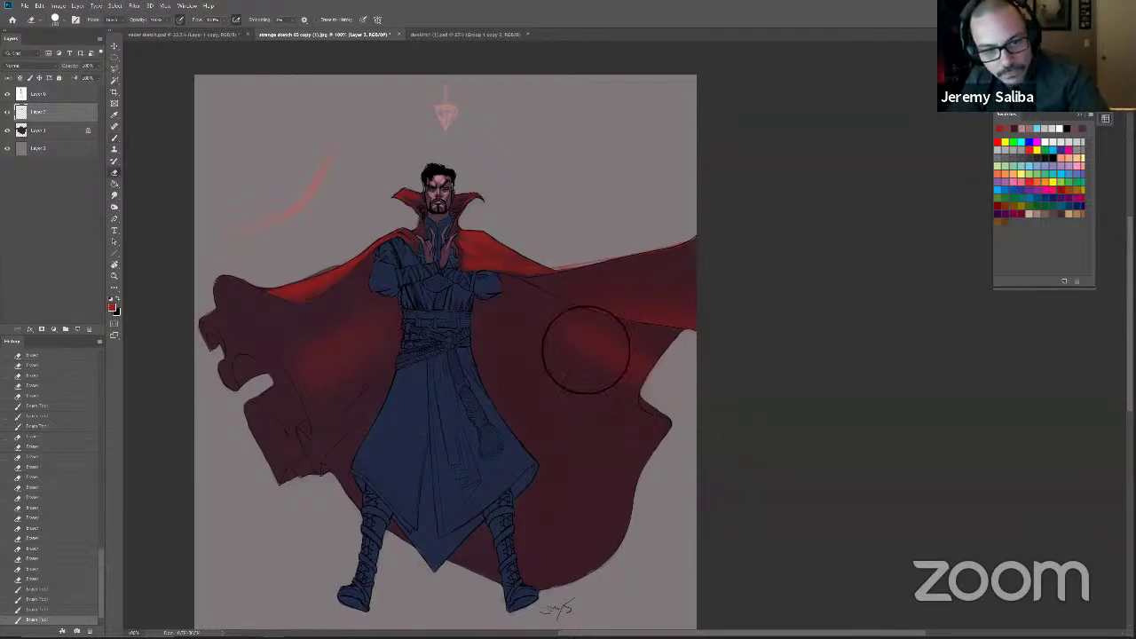
key("b")
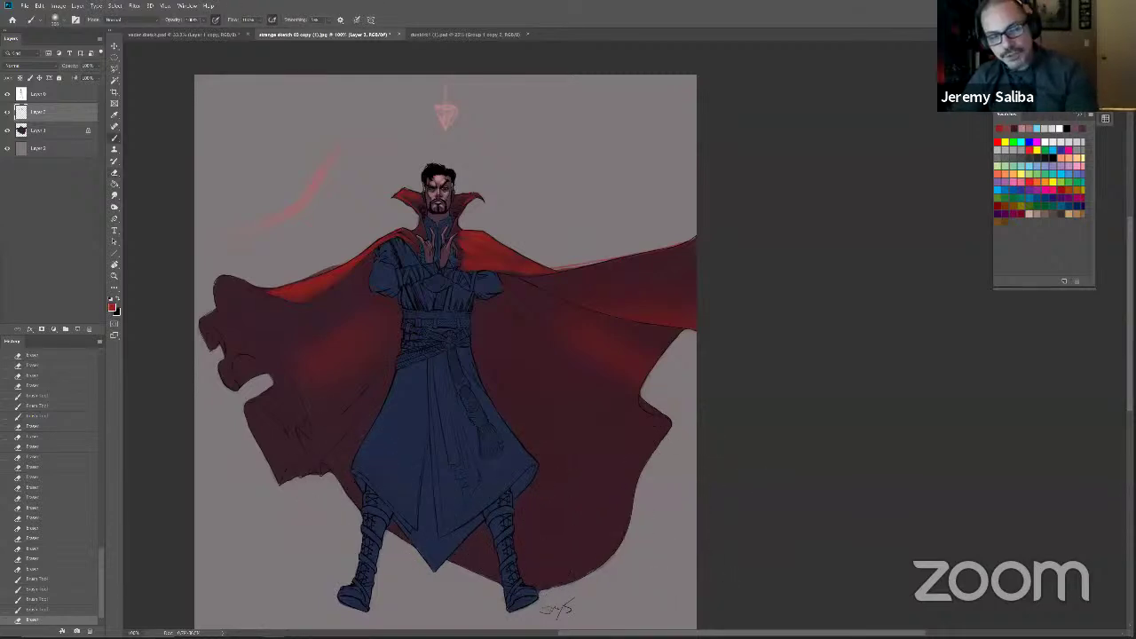
right_click(562, 382)
double_click(770, 342)
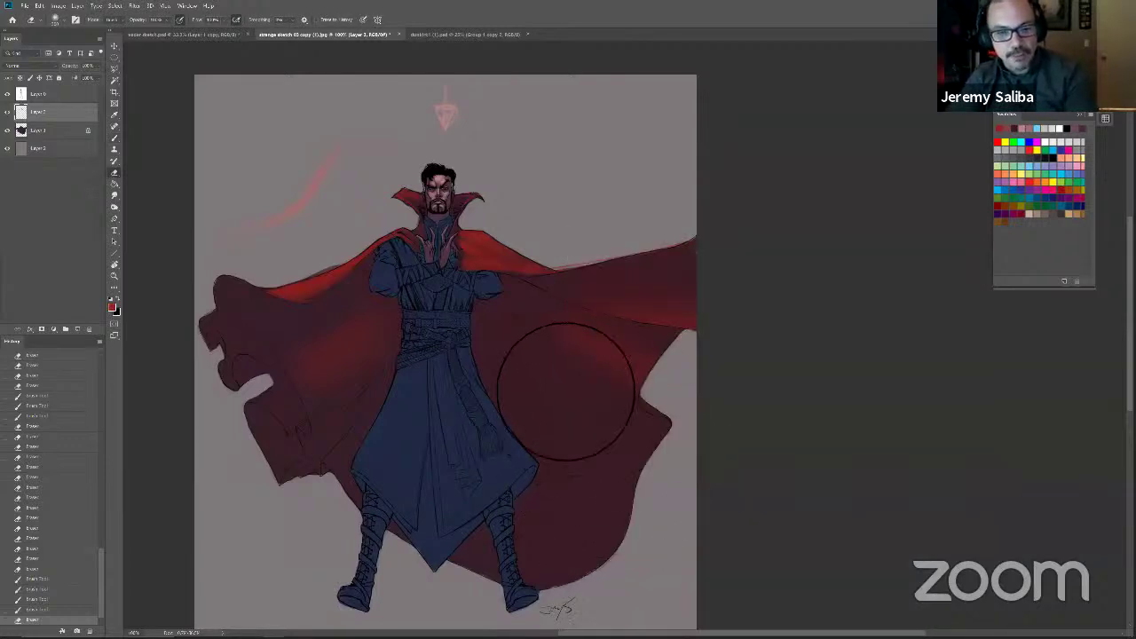
mouse_move(590, 407)
left_mouse_down()
mouse_move(728, 521)
mouse_move(663, 451)
left_mouse_up()
left_click_drag(663, 452, 800, 553)
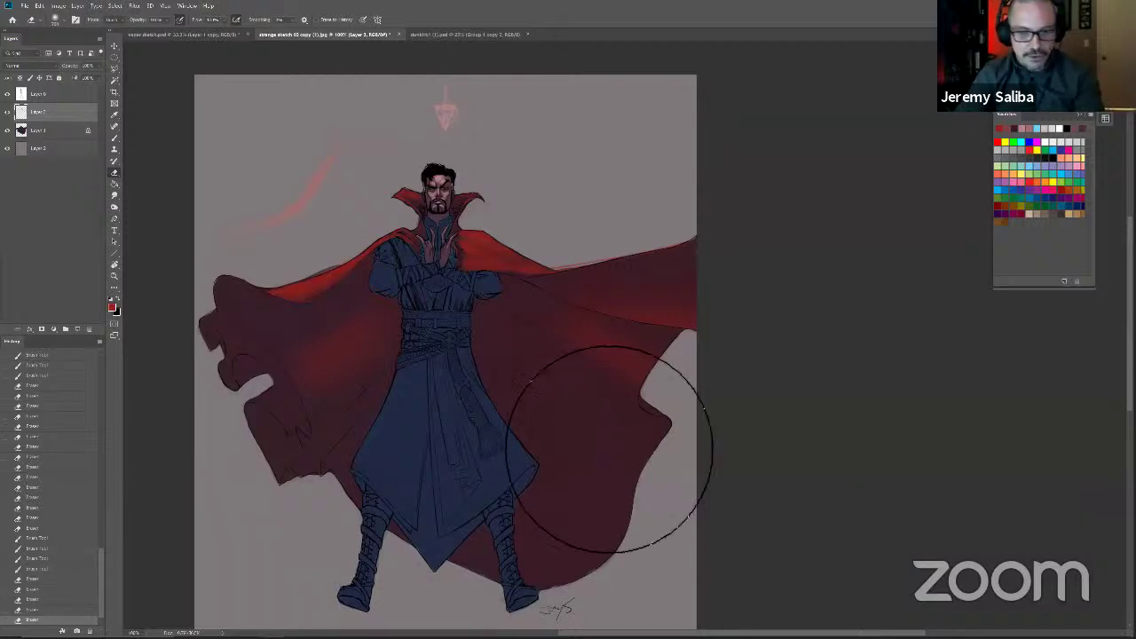
Step: Extend the right cape interior's red highlight up toward the arm with a smaller soft brush
key("b")
key("[")
mouse_move(555, 337)
left_mouse_down()
mouse_move(609, 361)
mouse_move(556, 338)
left_mouse_up()
mouse_move(557, 338)
left_mouse_down()
mouse_move(588, 354)
mouse_move(536, 321)
left_mouse_up()
key("e")
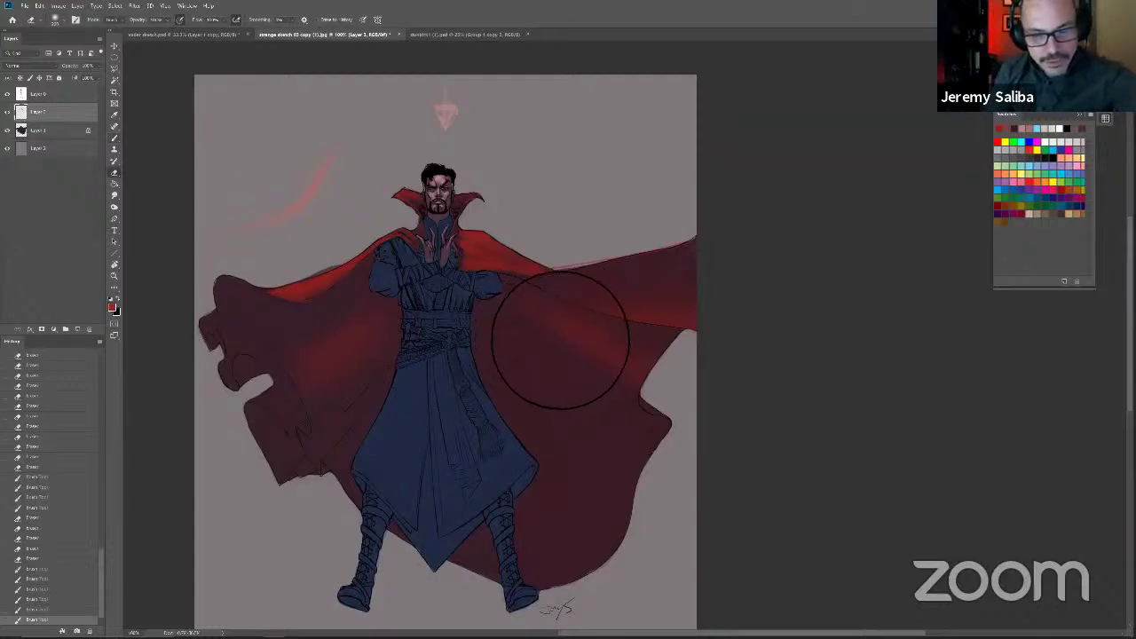
key("[")
key("[")
left_click_drag(518, 325, 533, 313)
left_click_drag(533, 313, 500, 302)
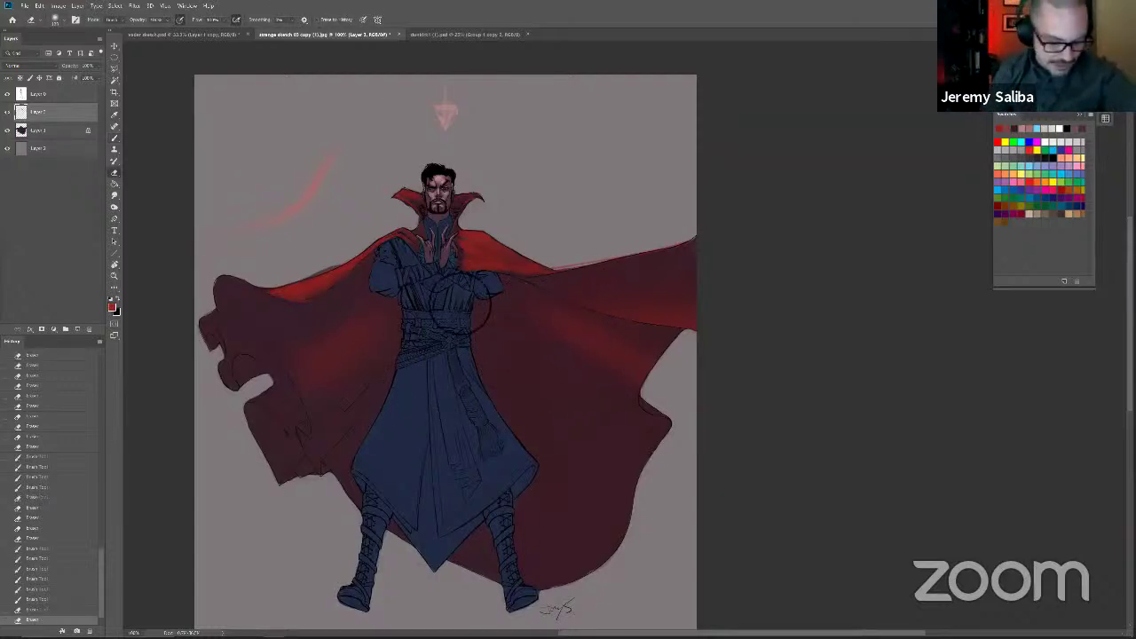
key("ctrl+z")
key("ctrl+z")
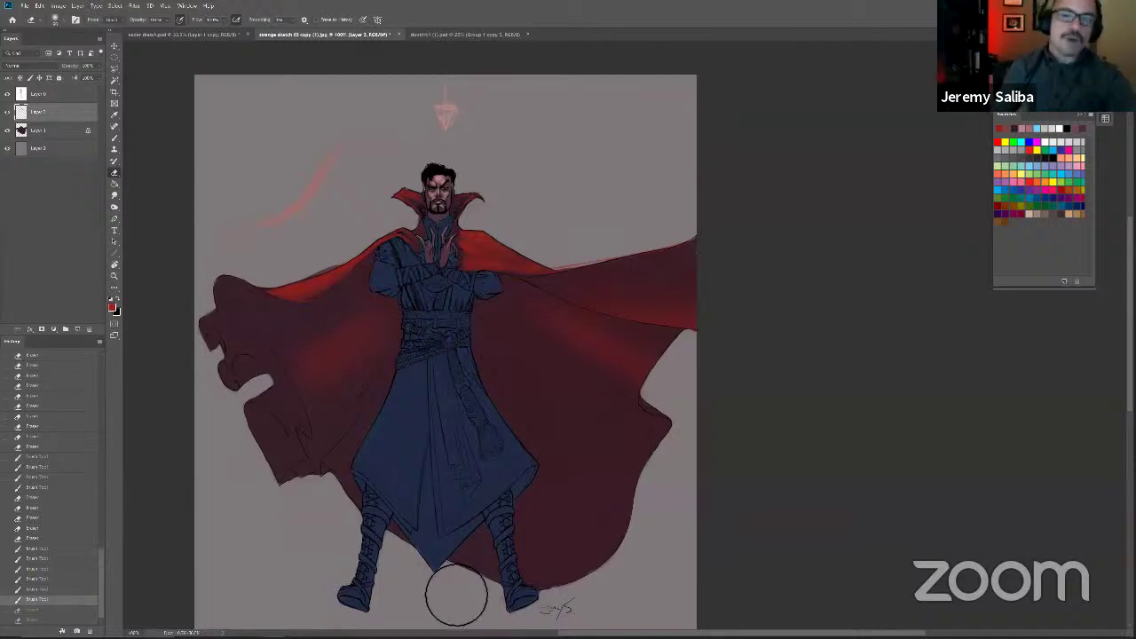
Step: Pick a different eraser tip and refine the upper edge of the red highlight beside the right arm
right_click(505, 385)
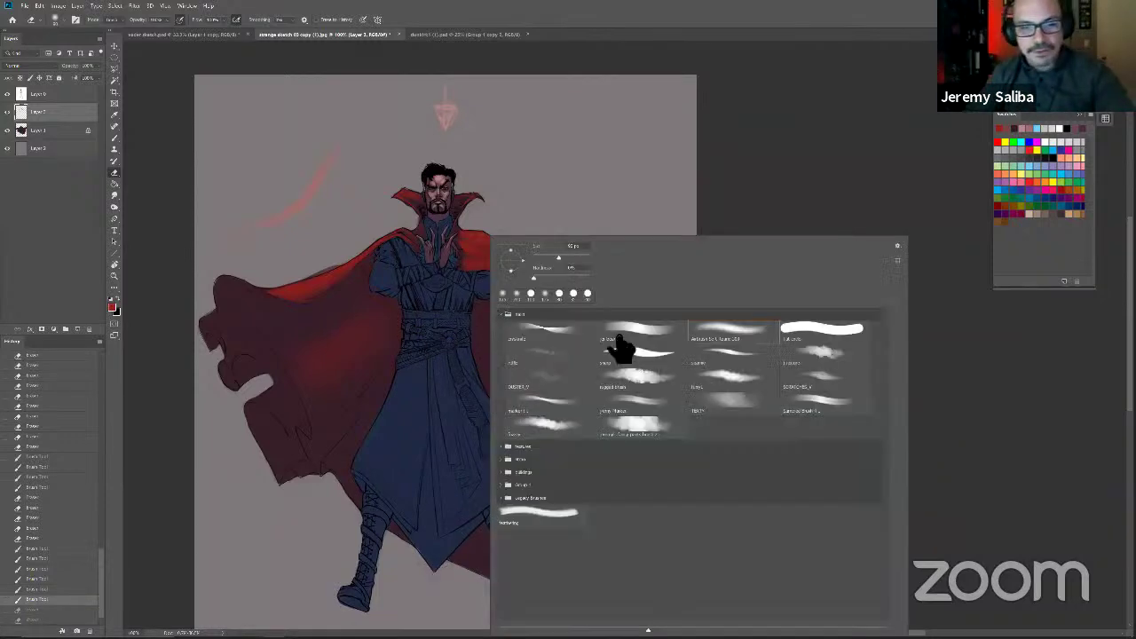
left_click_drag(422, 429, 440, 428)
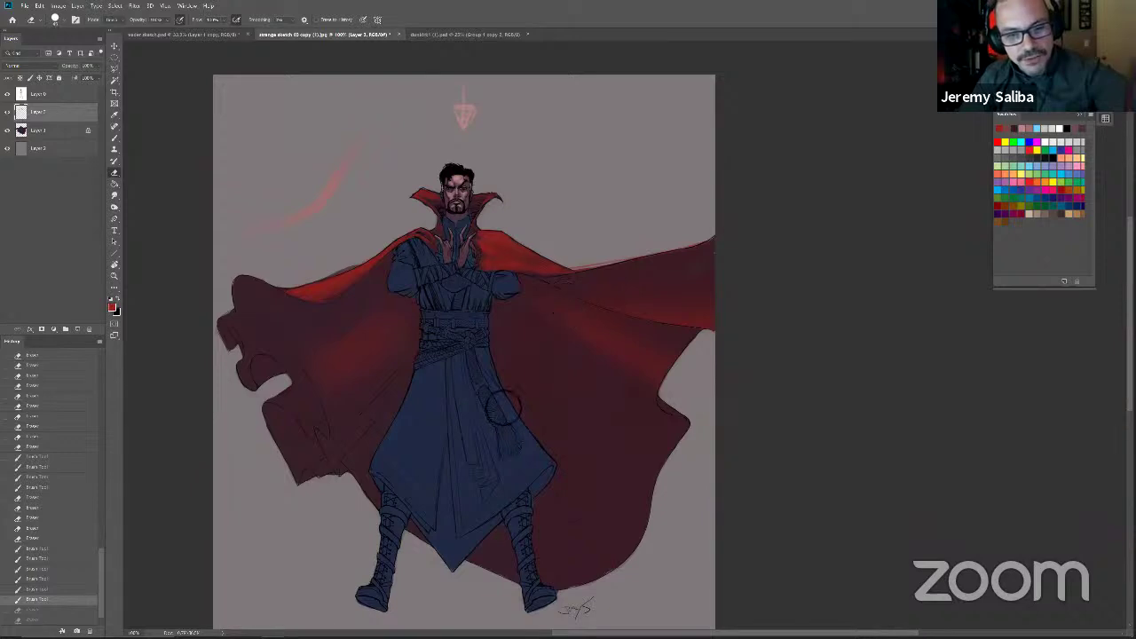
left_click_drag(502, 408, 497, 498)
mouse_move(541, 309)
left_mouse_down()
mouse_move(589, 294)
mouse_move(513, 326)
mouse_move(511, 294)
left_mouse_up()
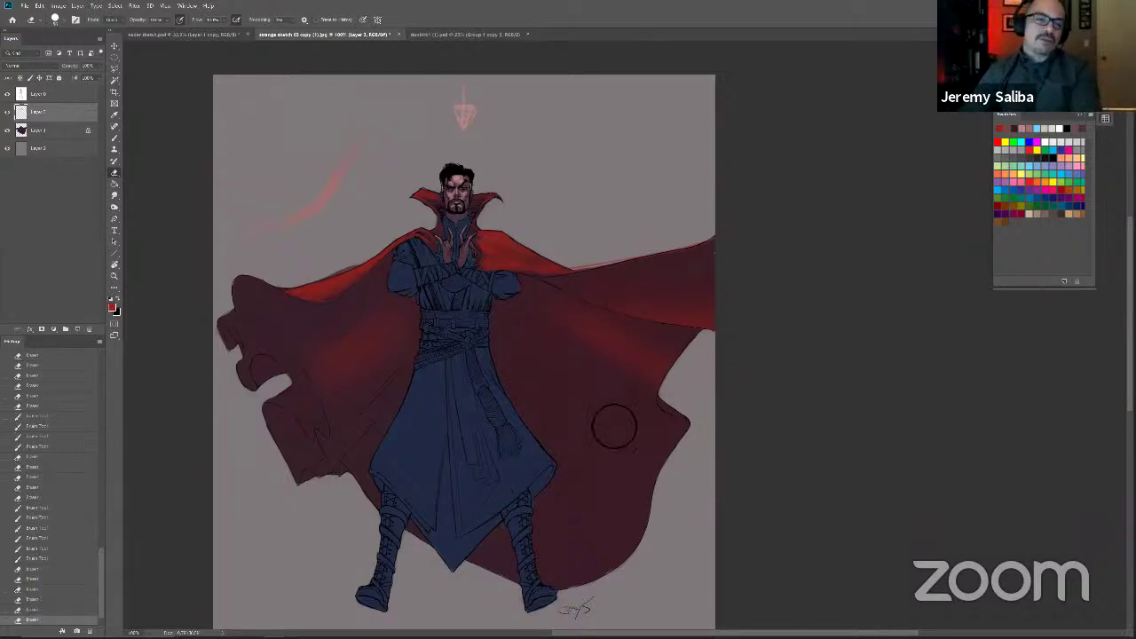
key("space")
mouse_move(505, 390)
left_mouse_down()
mouse_move(460, 350)
mouse_move(469, 433)
left_mouse_up()
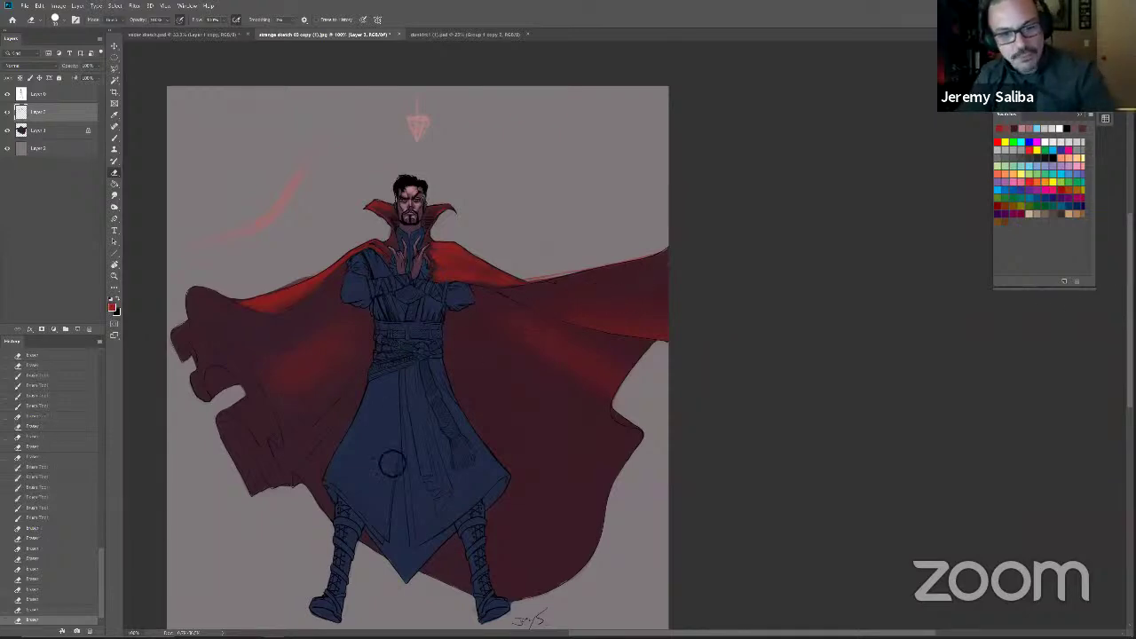
Step: Paint a broad soft red glow down the lower right cape interior with an enlarged brush
left_click_drag(475, 515, 452, 496)
key("b")
key("bracketright")
key("bracketright")
right_click(514, 427)
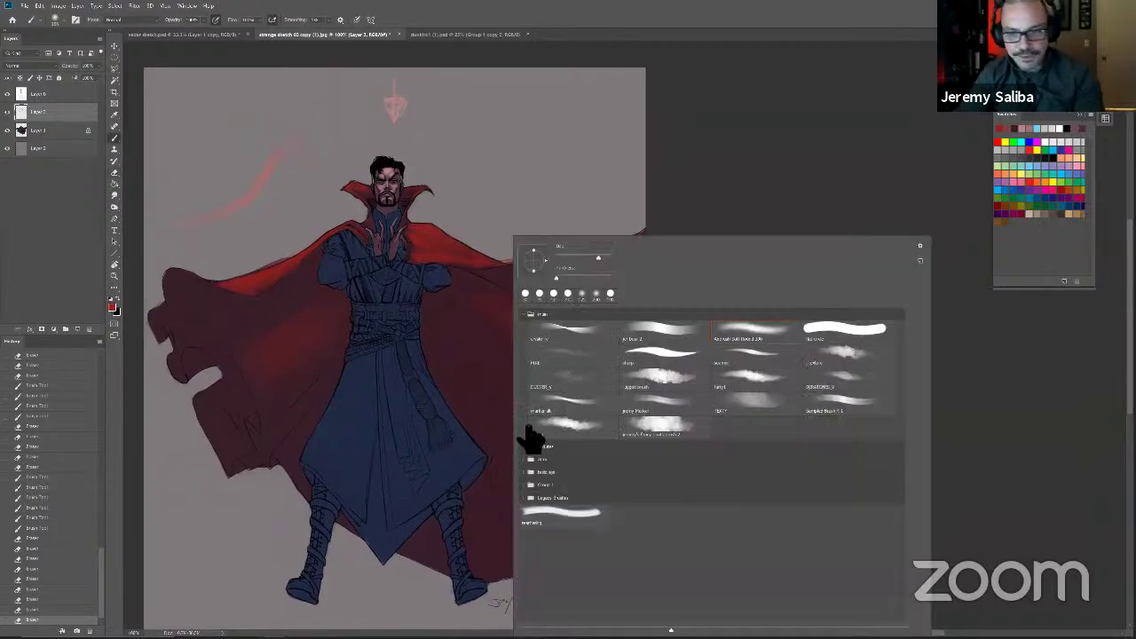
left_click(438, 436)
left_click_drag(548, 428, 552, 506)
left_click_drag(559, 456, 551, 538)
left_click_drag(556, 491, 531, 555)
left_click_drag(566, 458, 541, 541)
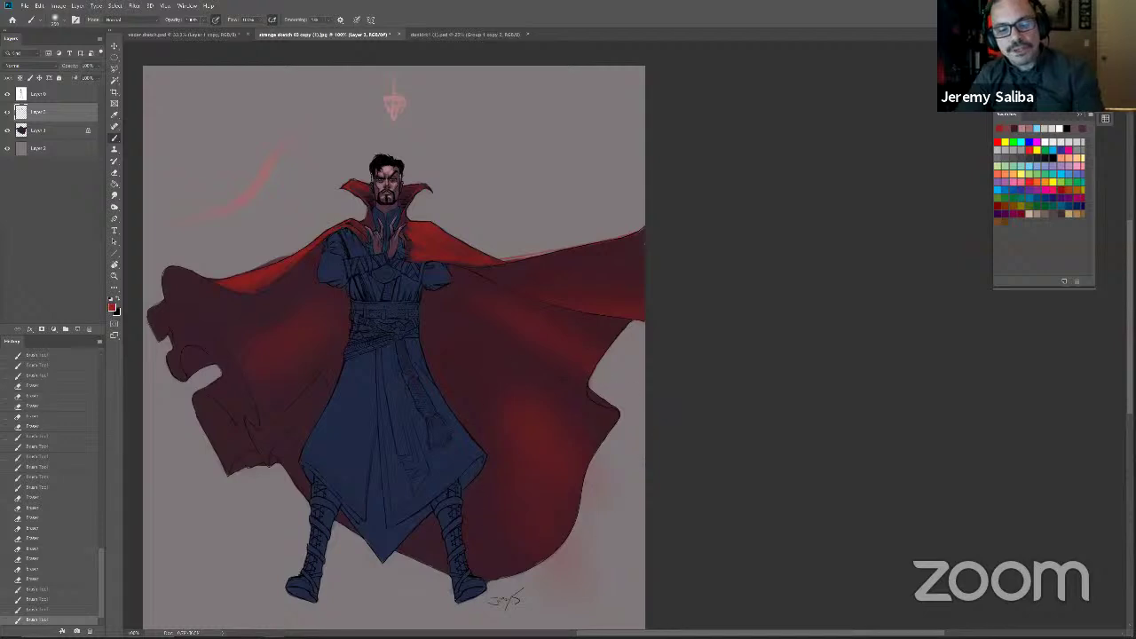
left_click_drag(555, 472, 543, 523)
key("e")
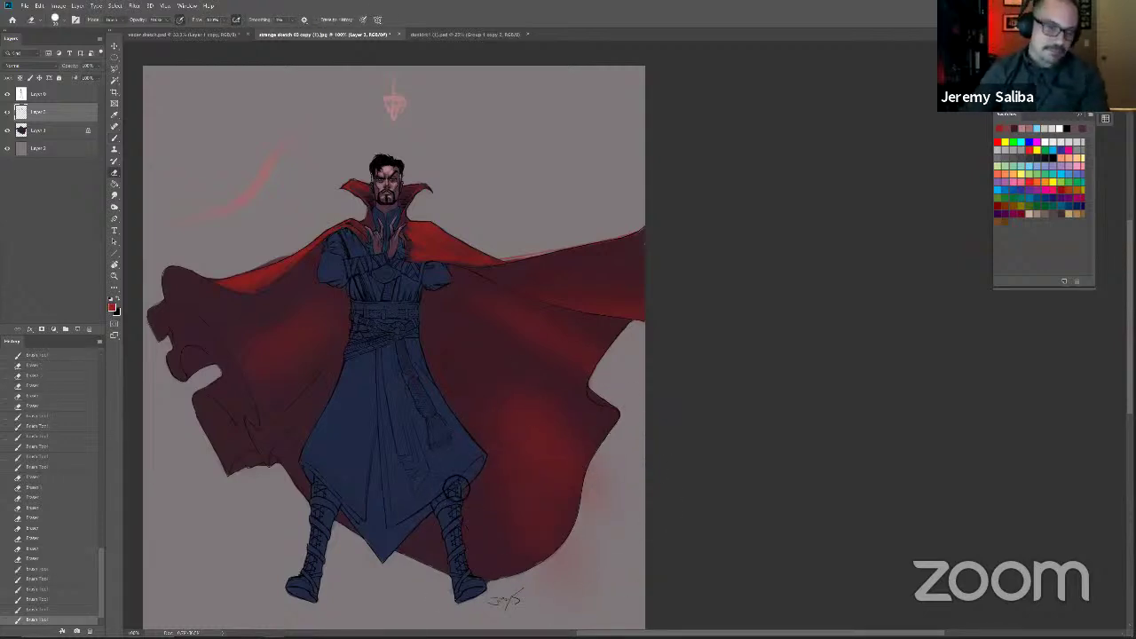
key("b")
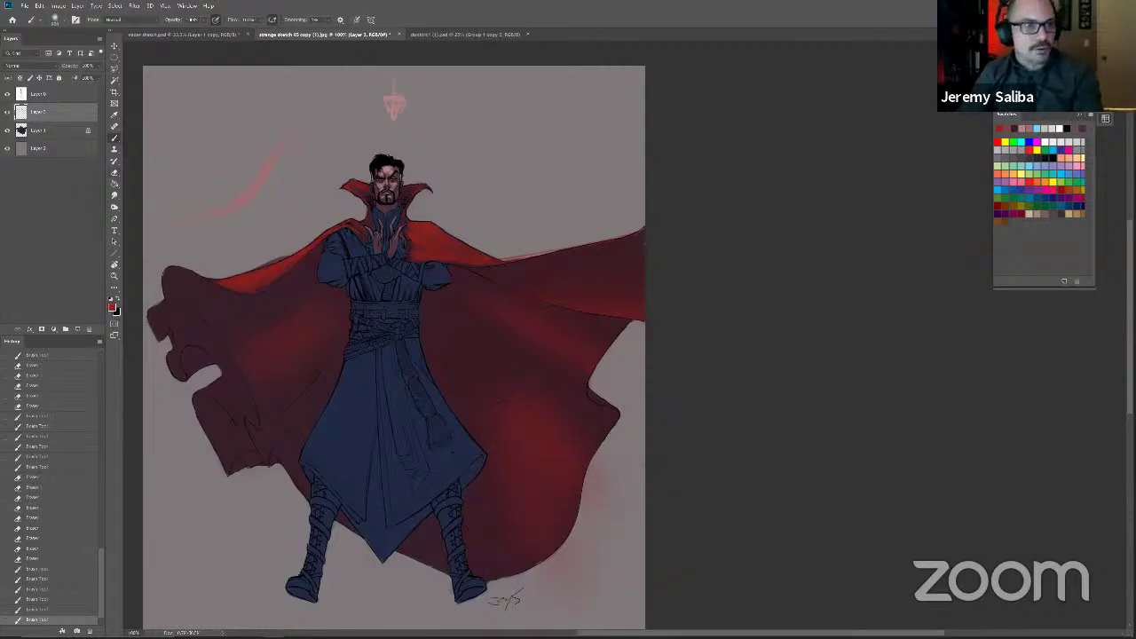
left_click_drag(532, 417, 552, 449)
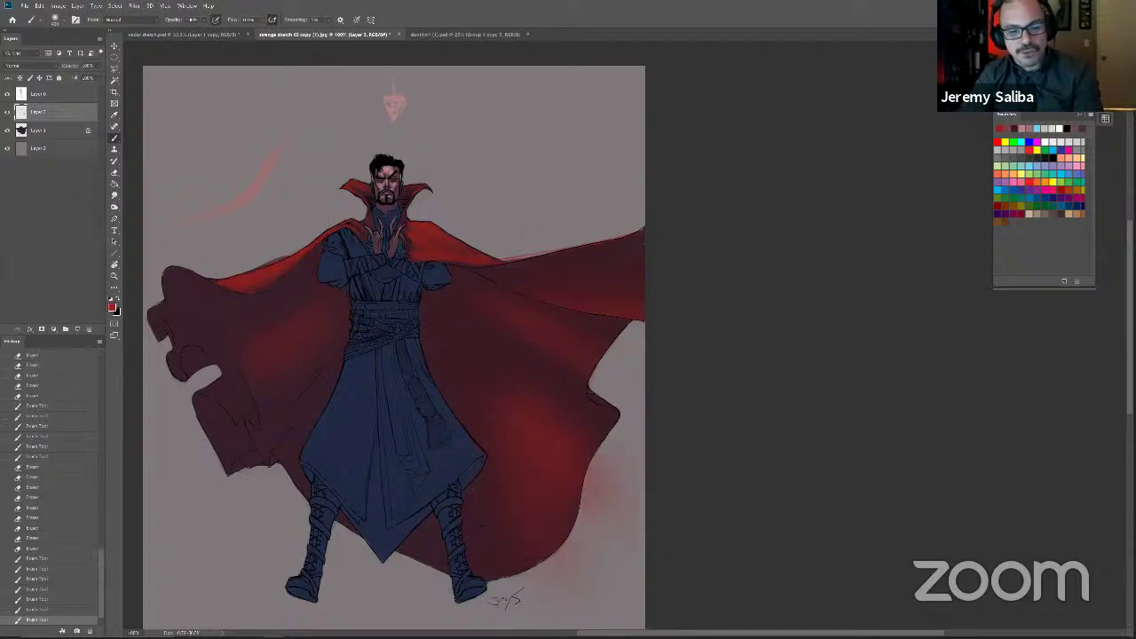
Step: Erase the red overspray from the background beyond the right cape's lower edge
key("e")
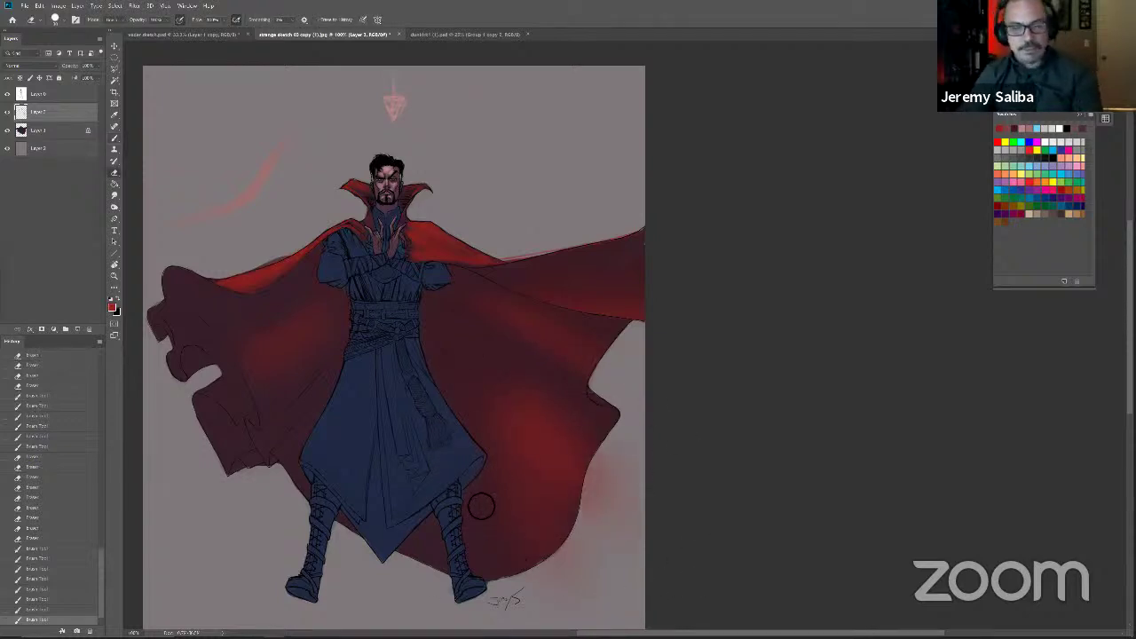
mouse_move(648, 485)
left_mouse_down()
mouse_move(629, 532)
mouse_move(641, 480)
mouse_move(627, 502)
mouse_move(625, 528)
mouse_move(651, 493)
mouse_move(660, 576)
left_mouse_up()
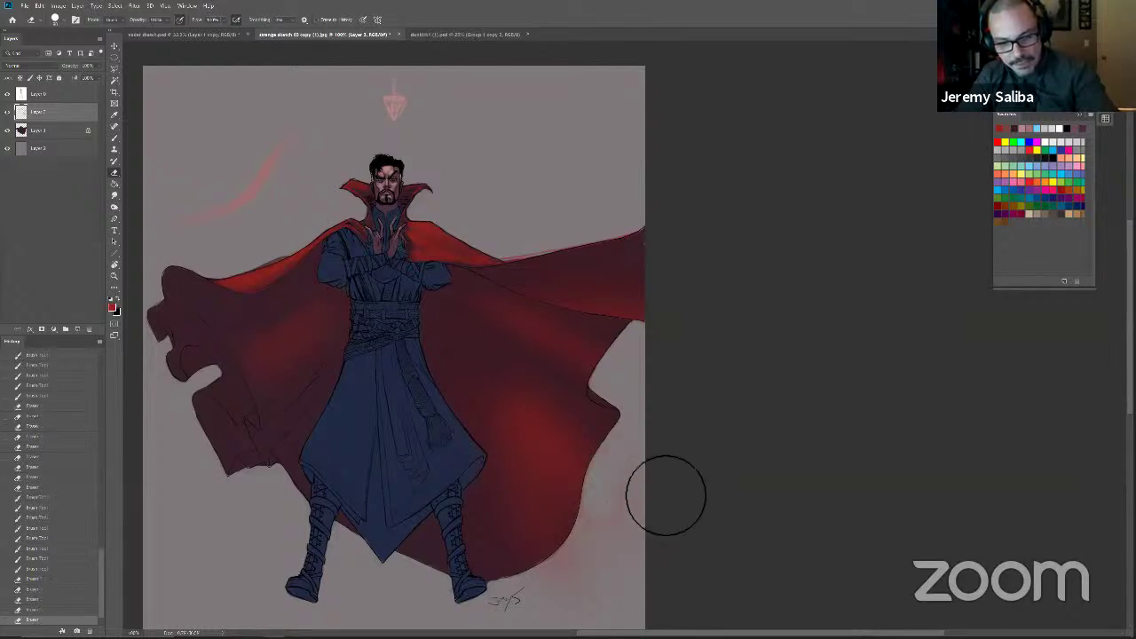
mouse_move(614, 531)
left_mouse_down()
mouse_move(634, 431)
mouse_move(624, 474)
mouse_move(641, 469)
mouse_move(631, 452)
mouse_move(639, 418)
mouse_move(603, 495)
mouse_move(634, 447)
left_mouse_up()
left_click_drag(606, 494, 585, 506)
mouse_move(584, 506)
left_mouse_down()
mouse_move(627, 466)
mouse_move(564, 515)
mouse_move(637, 458)
mouse_move(630, 482)
mouse_move(653, 582)
left_mouse_up()
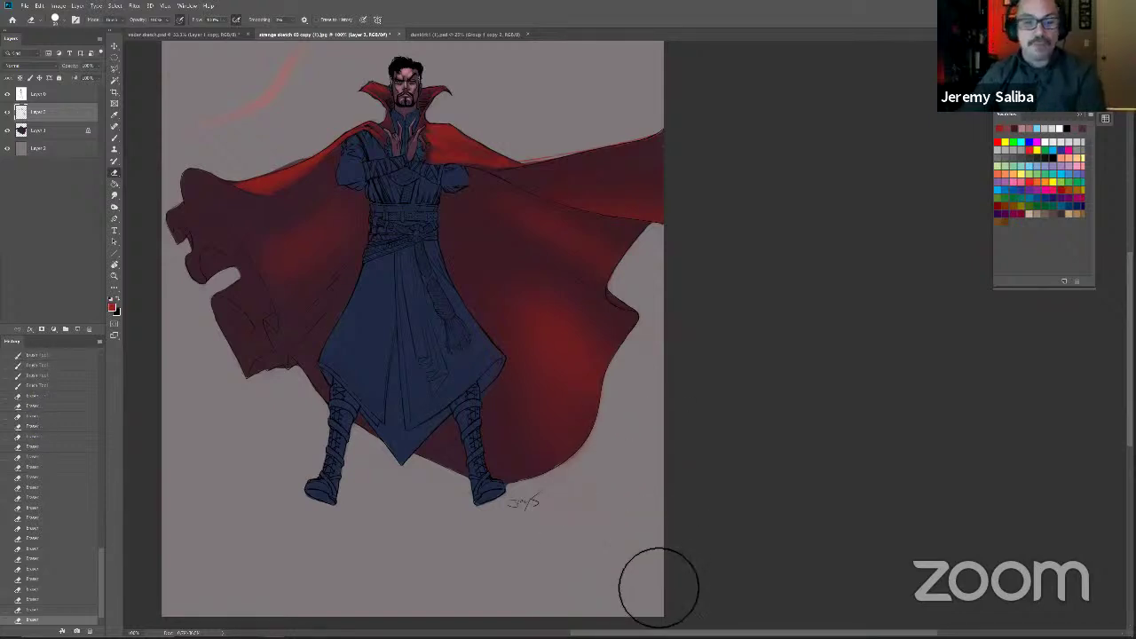
left_click_drag(402, 521, 324, 566)
Step: Pick a soft eraser tip and shape the lower right cape's red glow into a diagonal fold highlight
mouse_move(461, 471)
left_mouse_down()
mouse_move(486, 473)
mouse_move(572, 344)
mouse_move(738, 481)
left_mouse_up()
left_click_drag(550, 330, 757, 488)
mouse_move(496, 295)
left_mouse_down()
mouse_move(697, 439)
mouse_move(784, 542)
left_mouse_up()
left_click_drag(497, 294, 823, 602)
left_click_drag(558, 323, 672, 429)
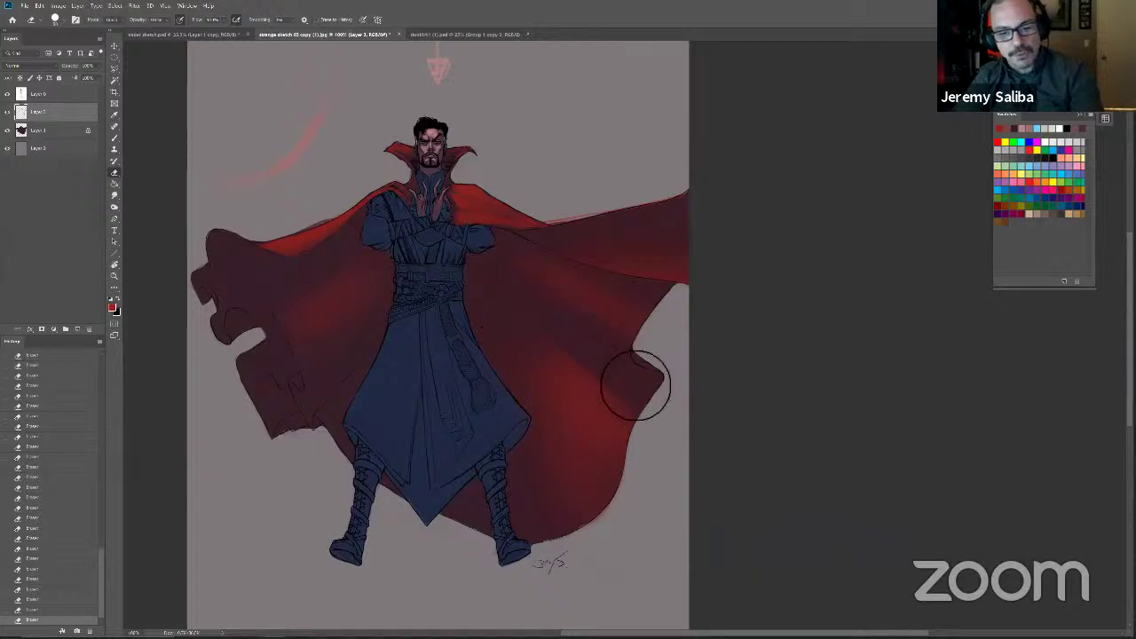
right_click(641, 455)
double_click(852, 347)
left_click_drag(483, 424, 500, 433)
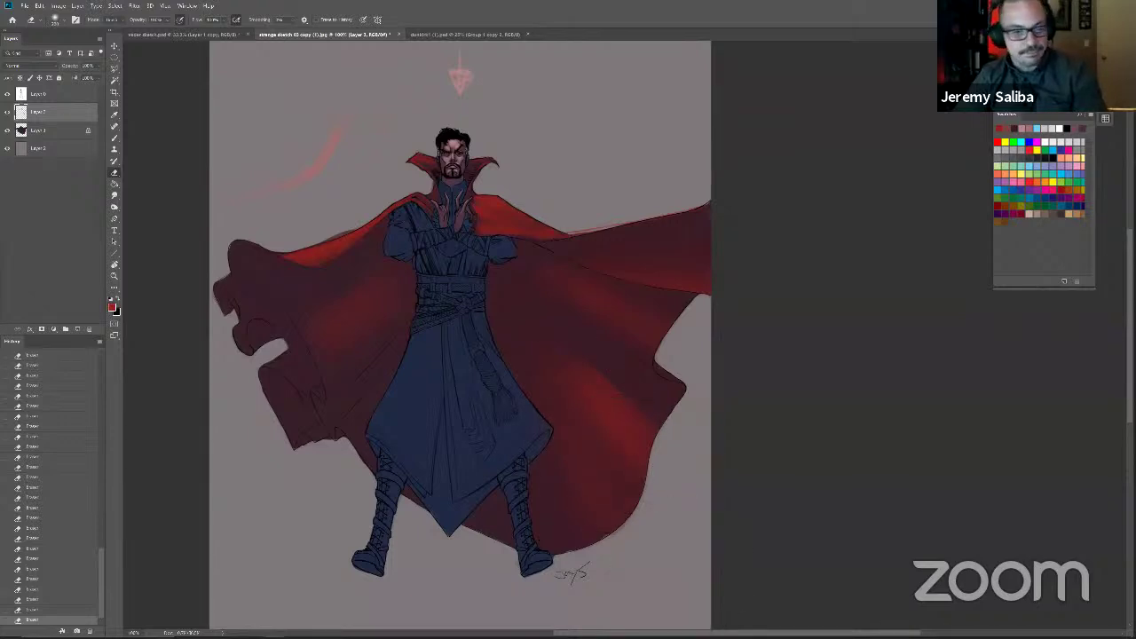
Step: Paint a soft red highlight down the left cape interior beside the robe with a smaller brush
key("b")
key("bracketleft")
key("bracketleft")
key("bracketleft")
key("bracketleft")
key("bracketleft")
mouse_move(605, 414)
left_mouse_down()
mouse_move(513, 317)
mouse_move(532, 337)
left_mouse_up()
left_click_drag(325, 448, 451, 510)
left_click_drag(475, 468, 517, 393)
mouse_move(444, 519)
left_mouse_down()
mouse_move(406, 451)
mouse_move(384, 448)
left_mouse_up()
left_click_drag(451, 325, 383, 420)
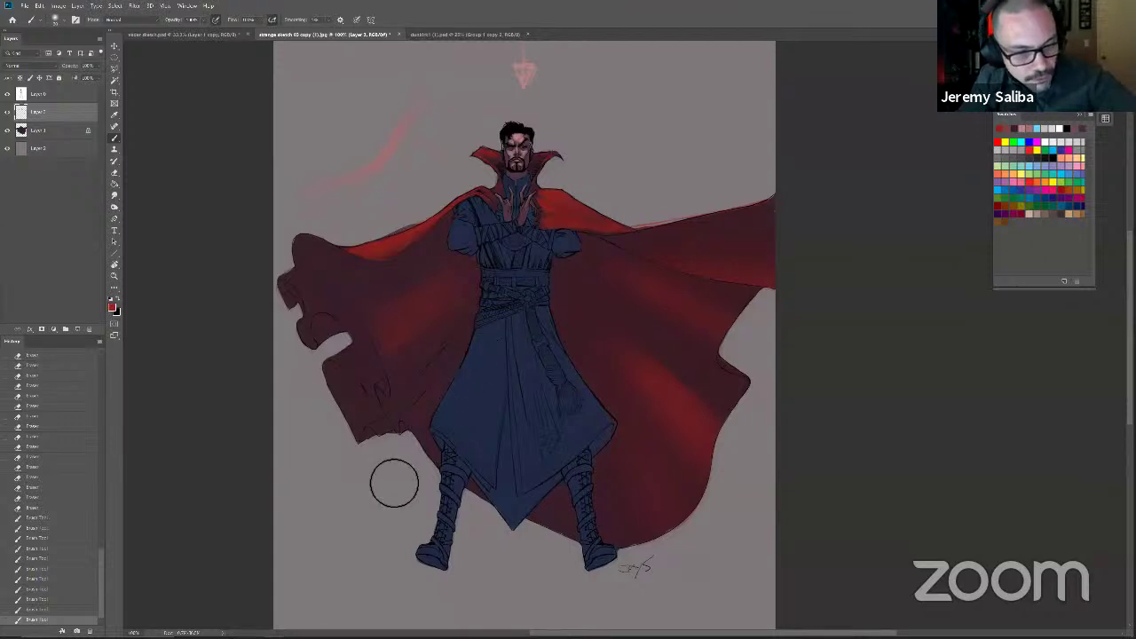
left_click_drag(422, 409, 392, 449)
Step: Erase the red spill below the left cape's hem and clean up the highlight's edge next to the robe
key("e")
left_click_drag(426, 516, 432, 513)
right_click(434, 470)
double_click(532, 350)
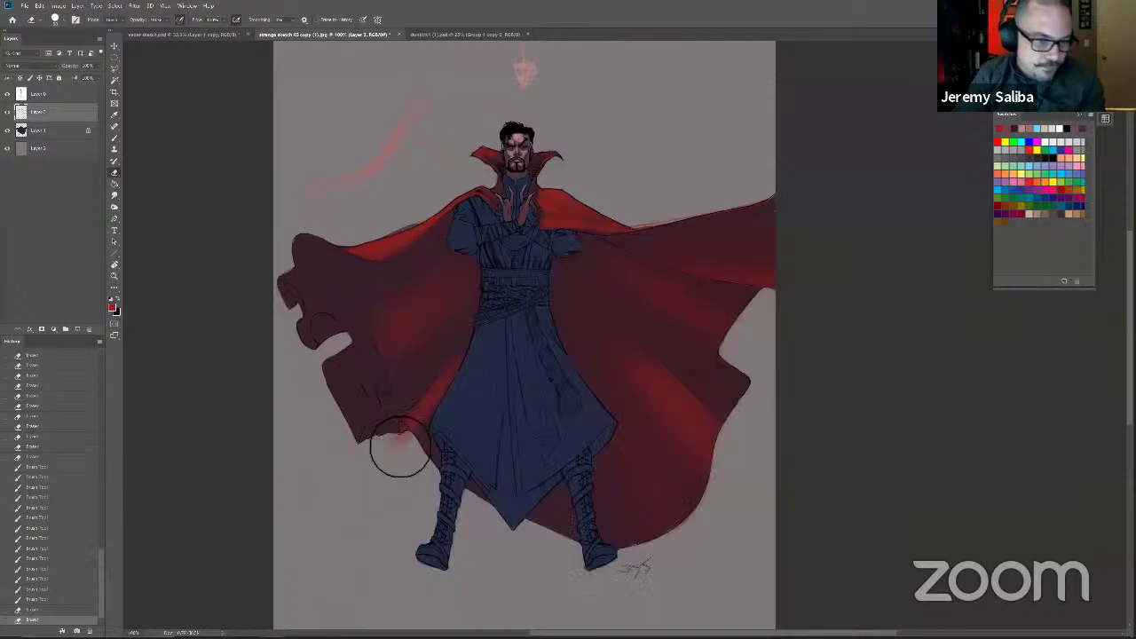
left_click_drag(435, 538, 440, 581)
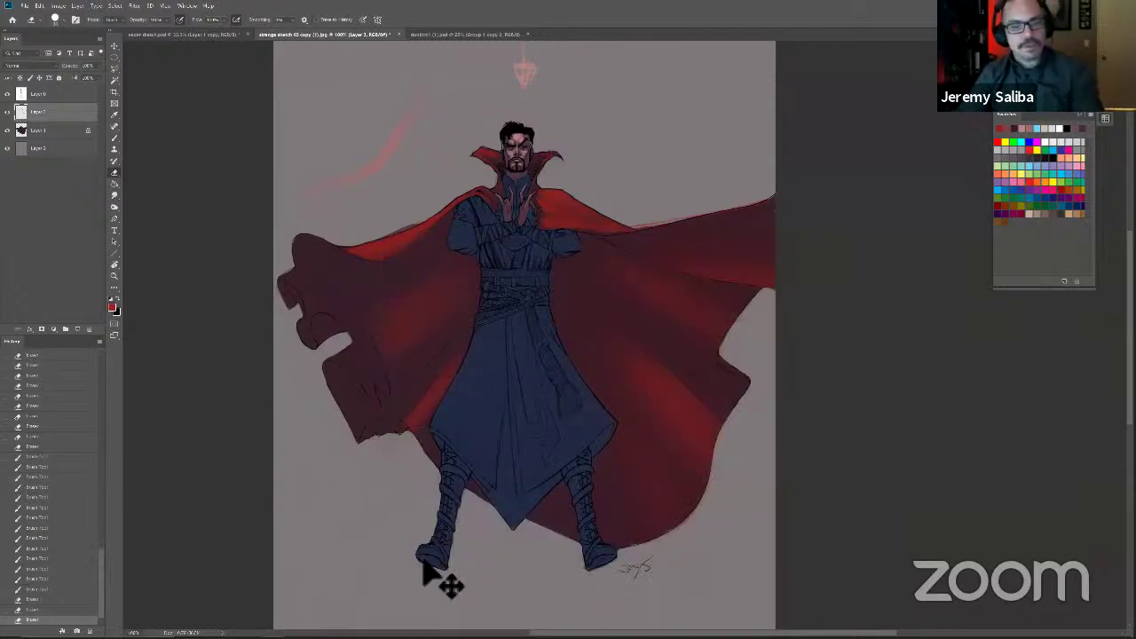
key("ctrl+minus")
key("b")
key("ctrl+plus")
mouse_move(536, 401)
left_mouse_down()
mouse_move(470, 431)
mouse_move(546, 379)
left_mouse_up()
key("e")
mouse_move(545, 381)
left_mouse_down()
mouse_move(500, 519)
mouse_move(504, 497)
left_mouse_up()
Step: Switch to a lighter blue and paint a broad soft highlight down the robe's skirt with an enlarged soft brush
key("b")
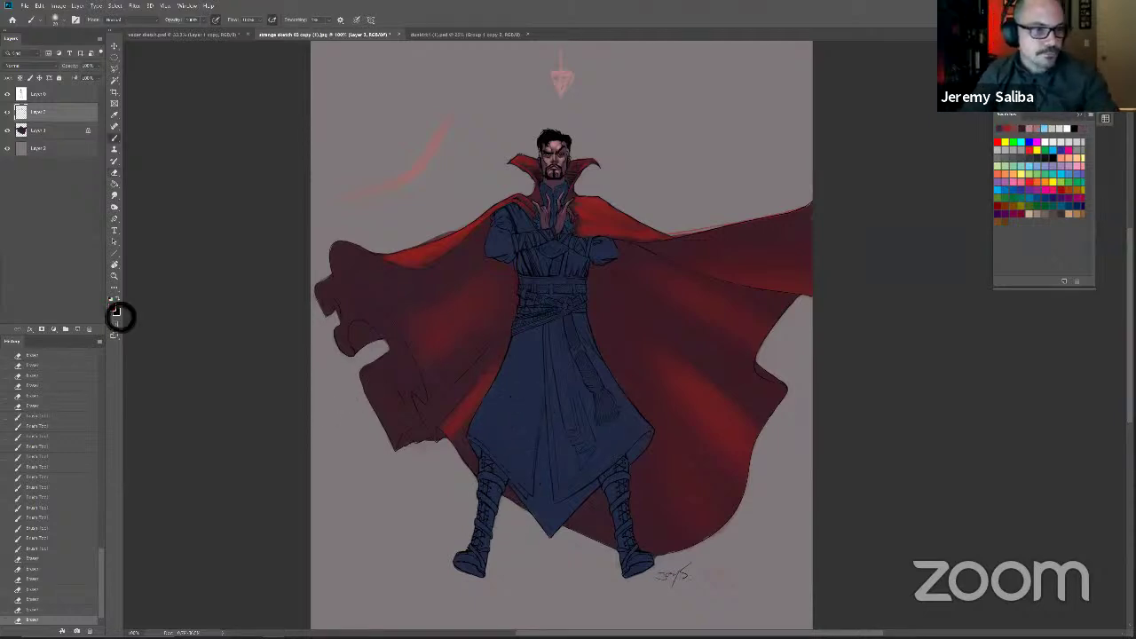
left_click(116, 312)
key("Return")
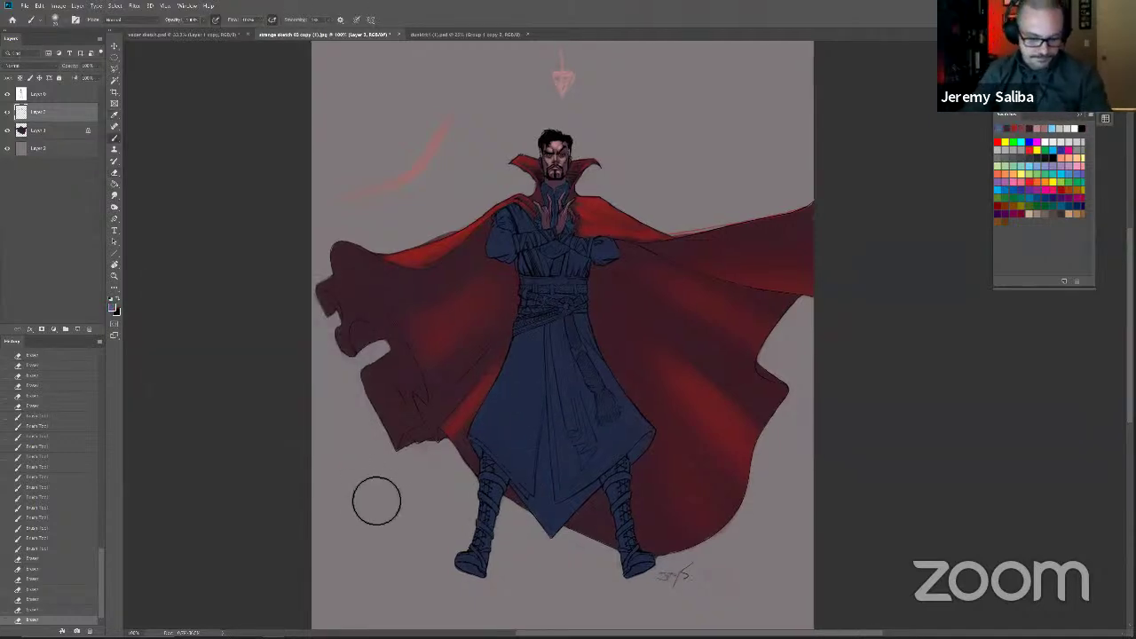
right_click(557, 378)
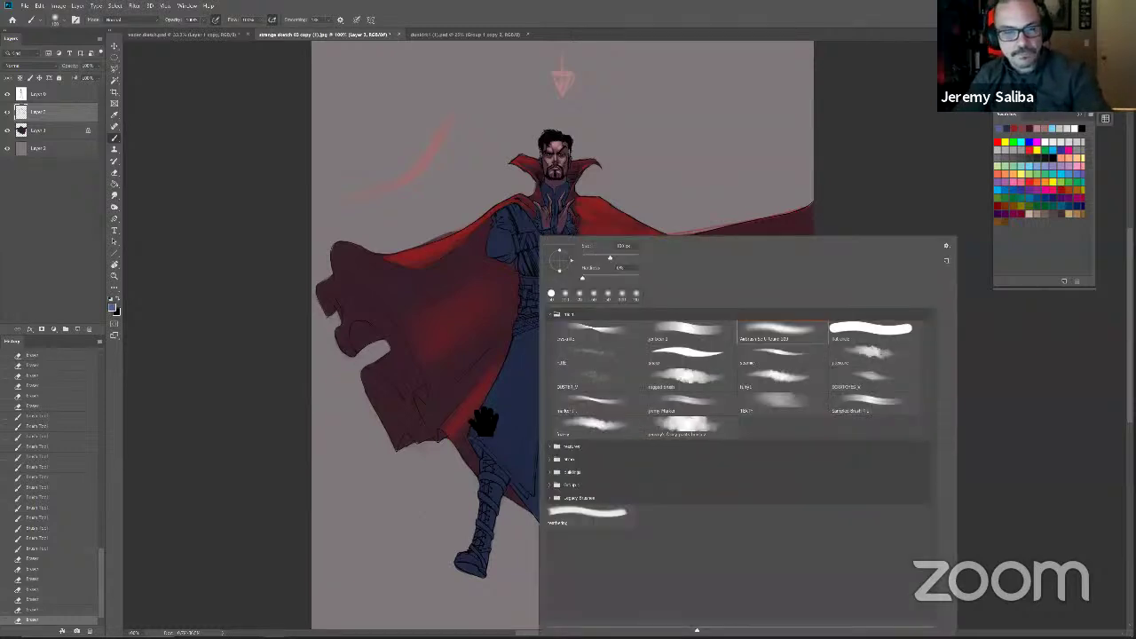
left_click(481, 421)
key("bracketright")
key("bracketright")
key("bracketright")
key("bracketright")
key("bracketright")
left_click_drag(577, 355, 614, 532)
key("bracketleft")
key("bracketleft")
mouse_move(598, 396)
left_mouse_down()
mouse_move(601, 339)
mouse_move(586, 461)
mouse_move(551, 449)
mouse_move(563, 456)
mouse_move(600, 341)
mouse_move(568, 405)
mouse_move(534, 561)
left_mouse_up()
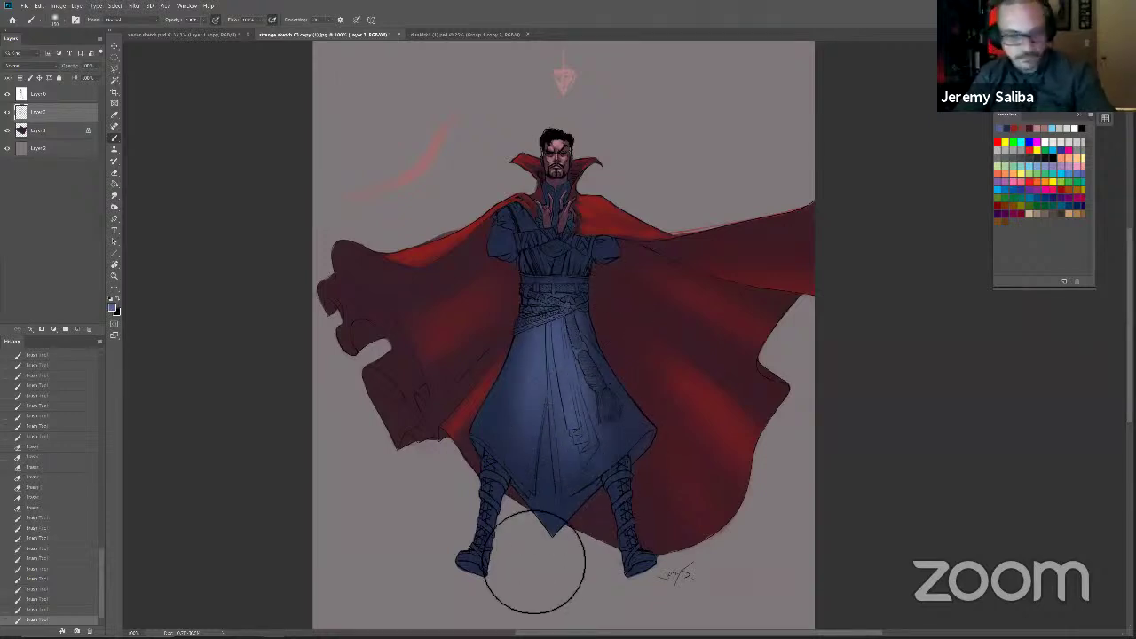
Step: Erase the light blue spill from the wrapped waist sash and its hanging end with a smaller eraser
key("e")
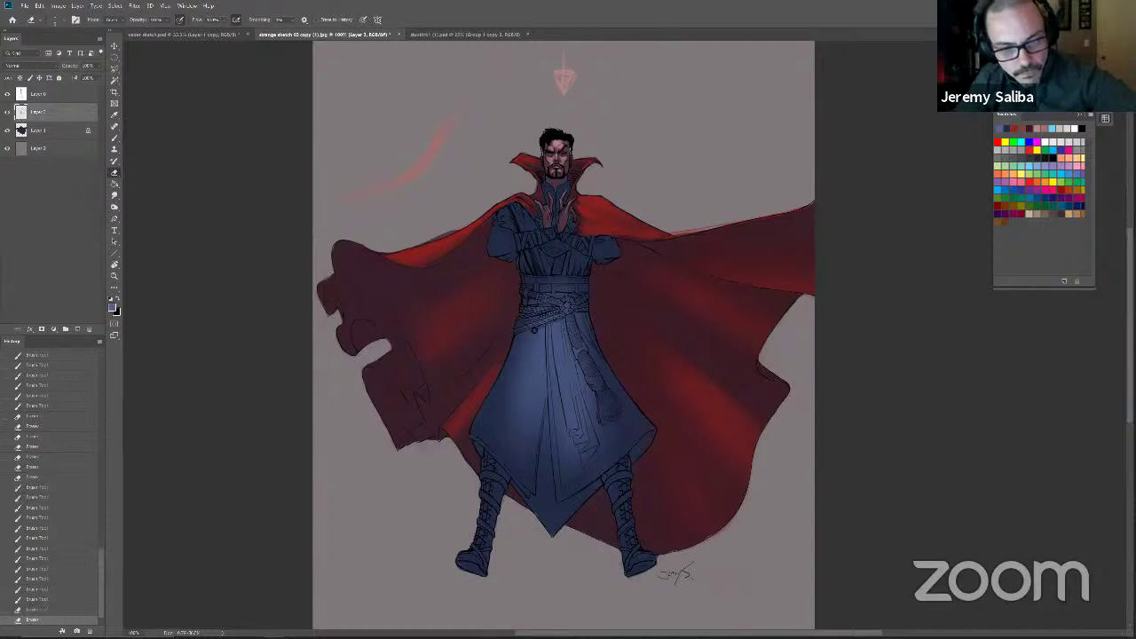
right_click(559, 312)
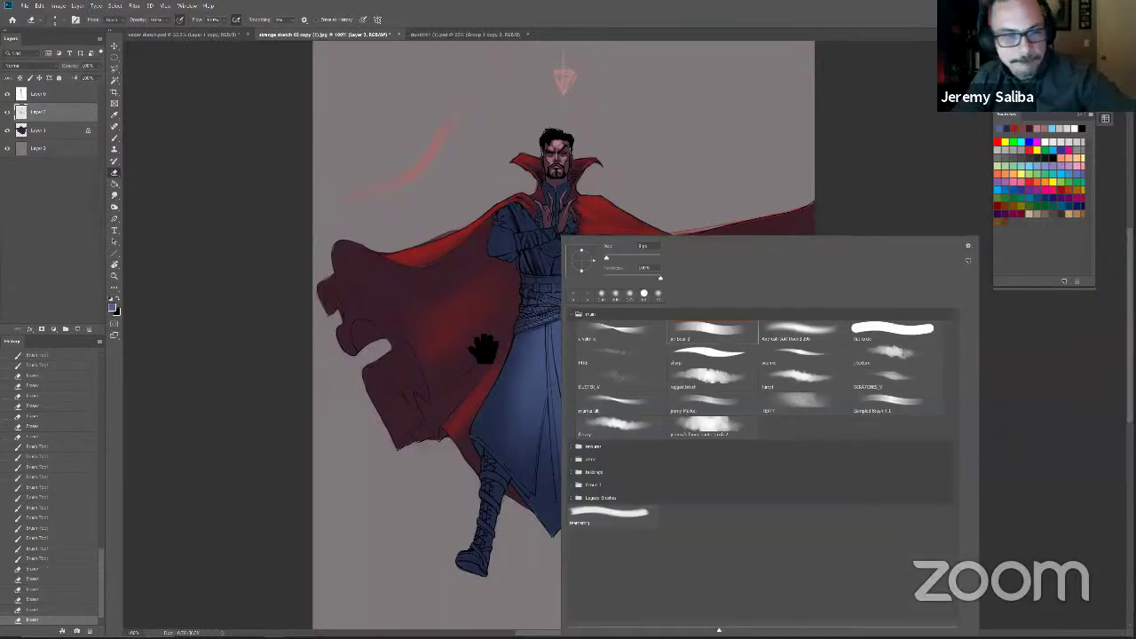
left_click(551, 313)
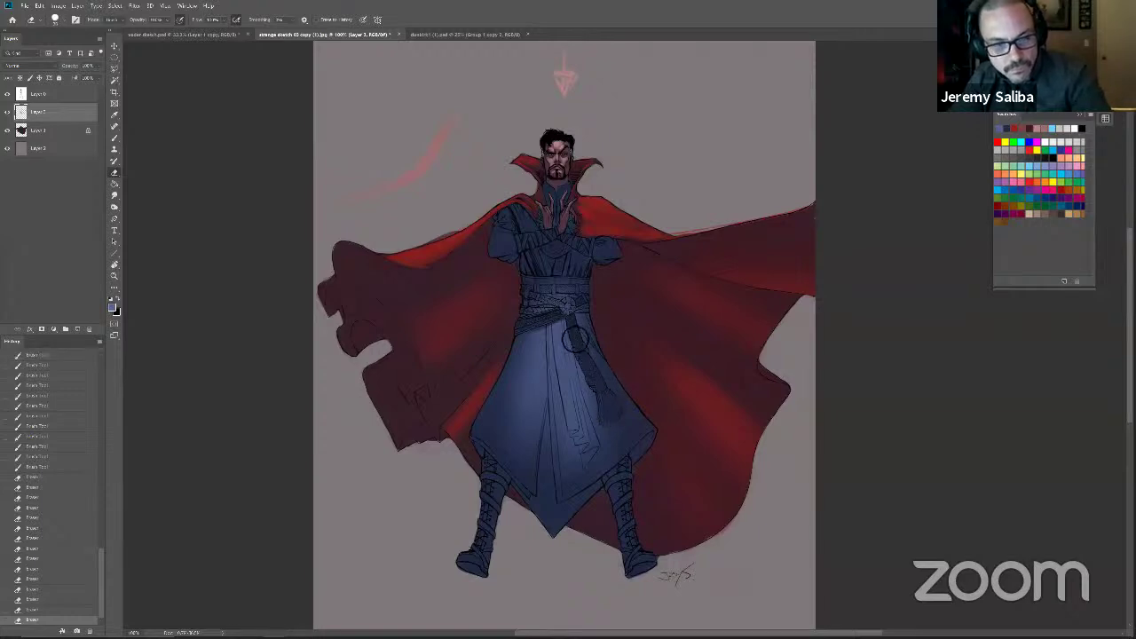
mouse_move(596, 394)
left_mouse_down()
mouse_move(603, 425)
mouse_move(605, 397)
left_mouse_up()
key("bracketleft")
key("bracketleft")
key("bracketleft")
key("bracketleft")
key("bracketleft")
left_click_drag(572, 306, 576, 321)
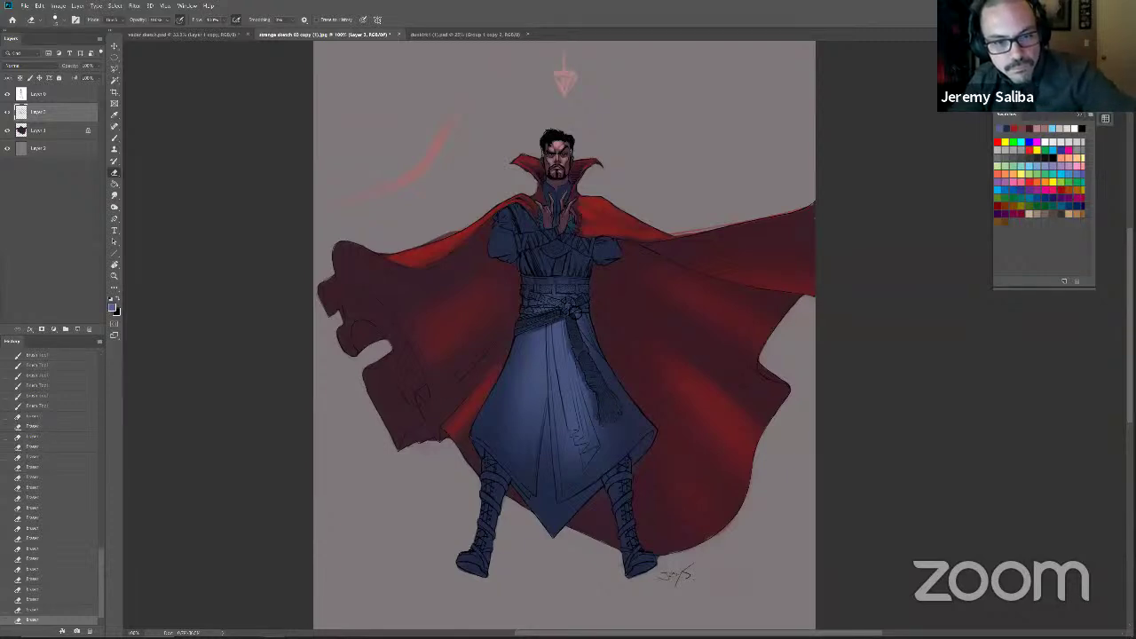
Step: Clean the remaining light blue off the belts and waist wraps with a fine eraser
mouse_move(577, 306)
left_mouse_down()
mouse_move(576, 316)
mouse_move(589, 310)
mouse_move(545, 298)
left_mouse_up()
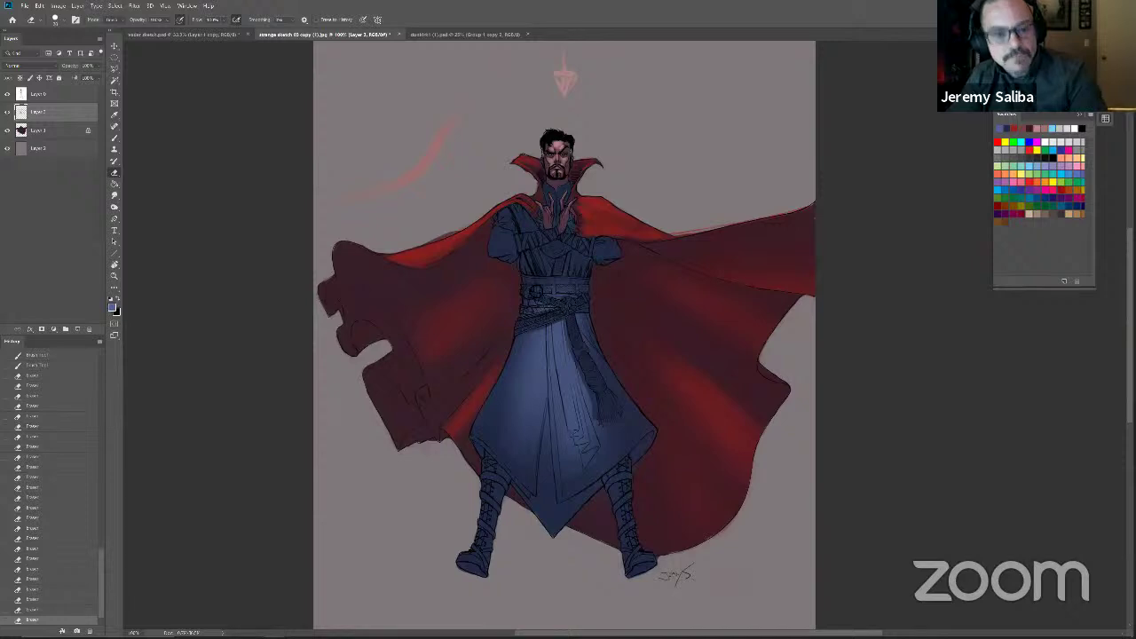
key("bracketleft")
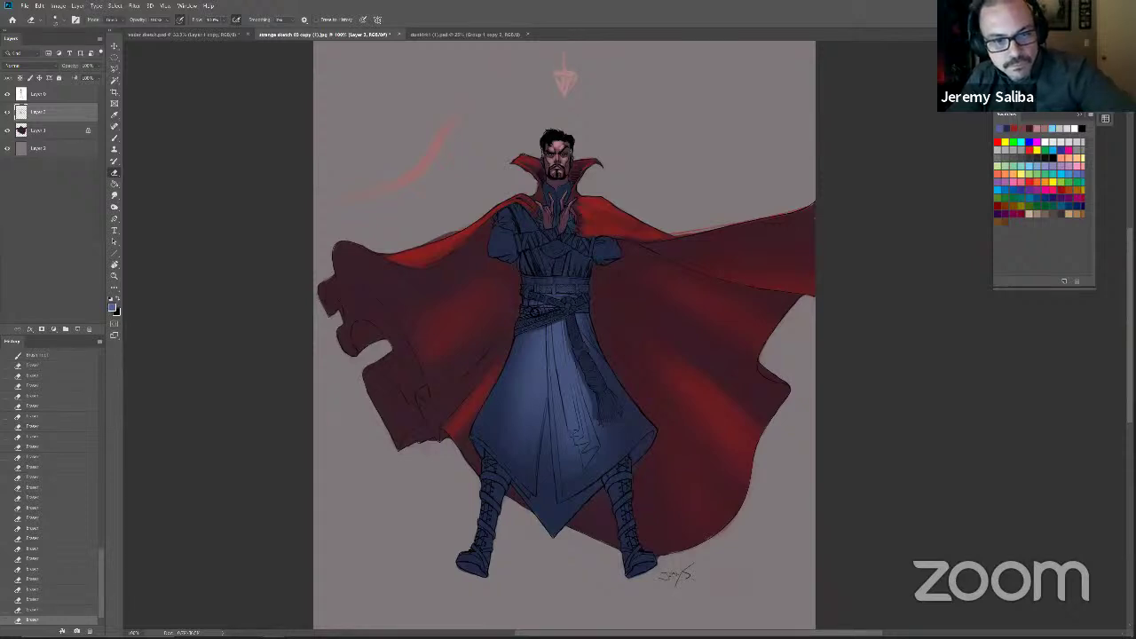
left_click_drag(525, 312, 548, 310)
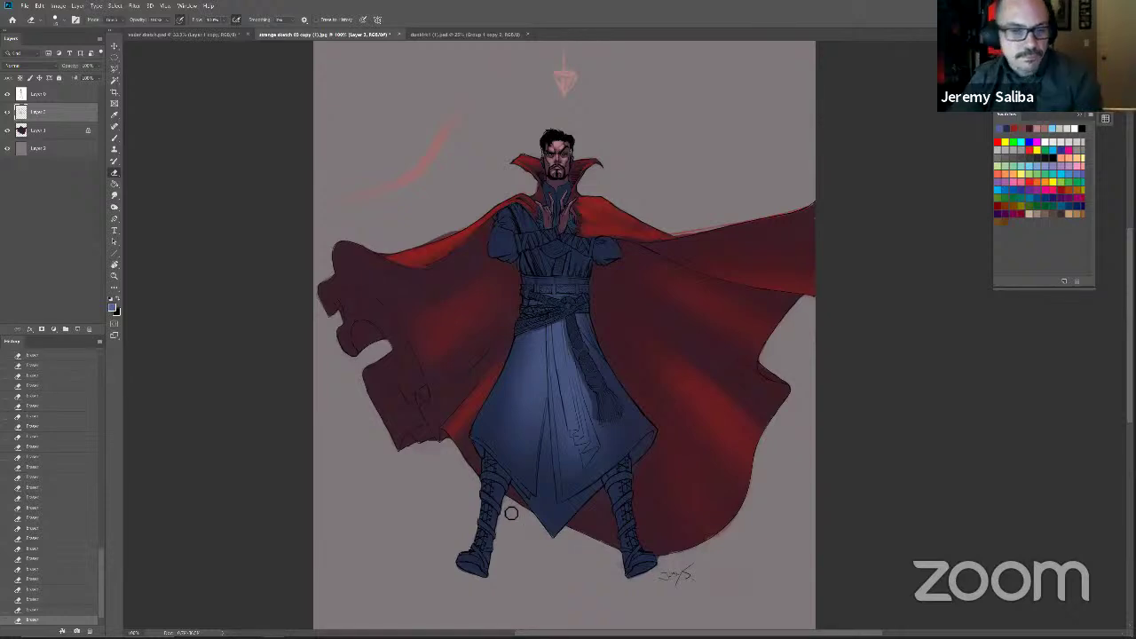
key("ctrl+plus")
mouse_move(528, 275)
left_mouse_down()
mouse_move(520, 343)
mouse_move(506, 351)
left_mouse_up()
key("[")
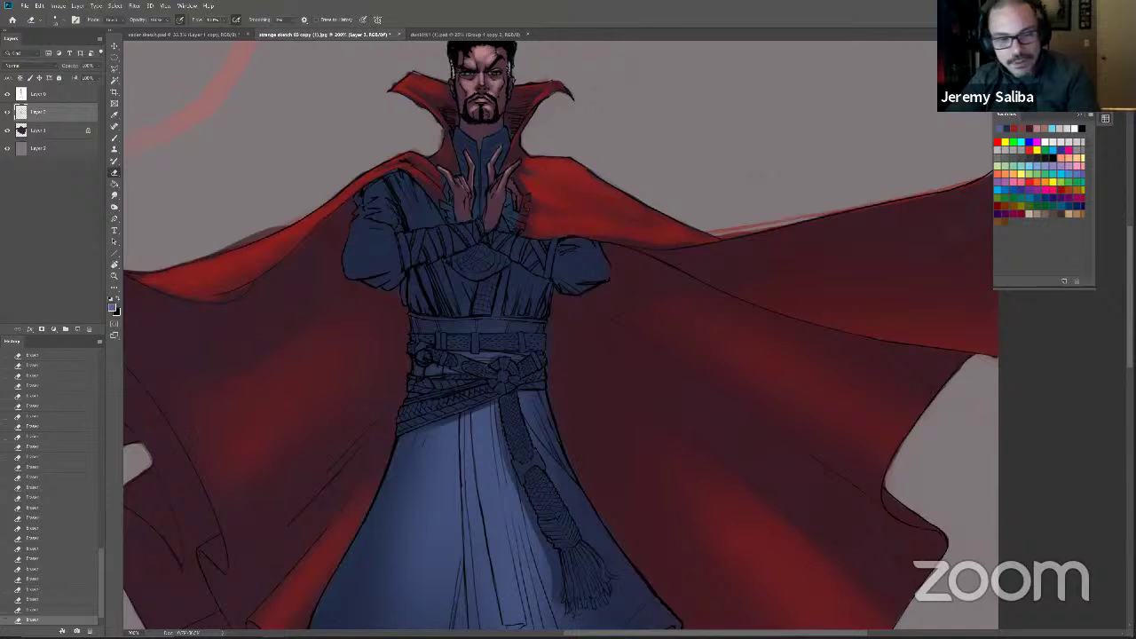
left_click_drag(451, 389, 494, 432)
key("b")
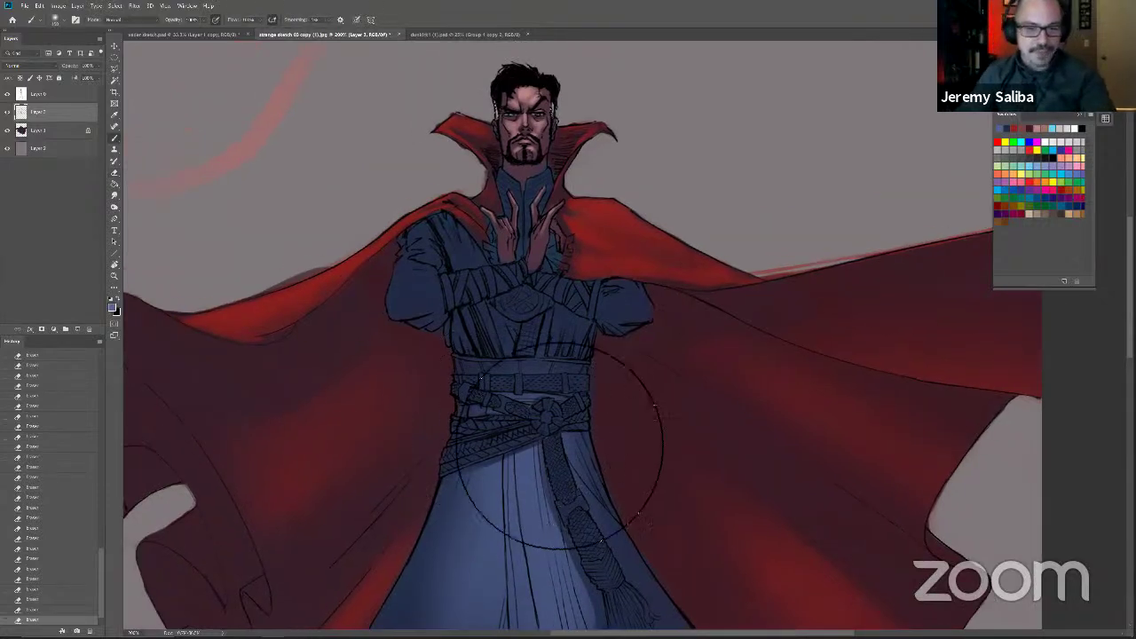
key("e")
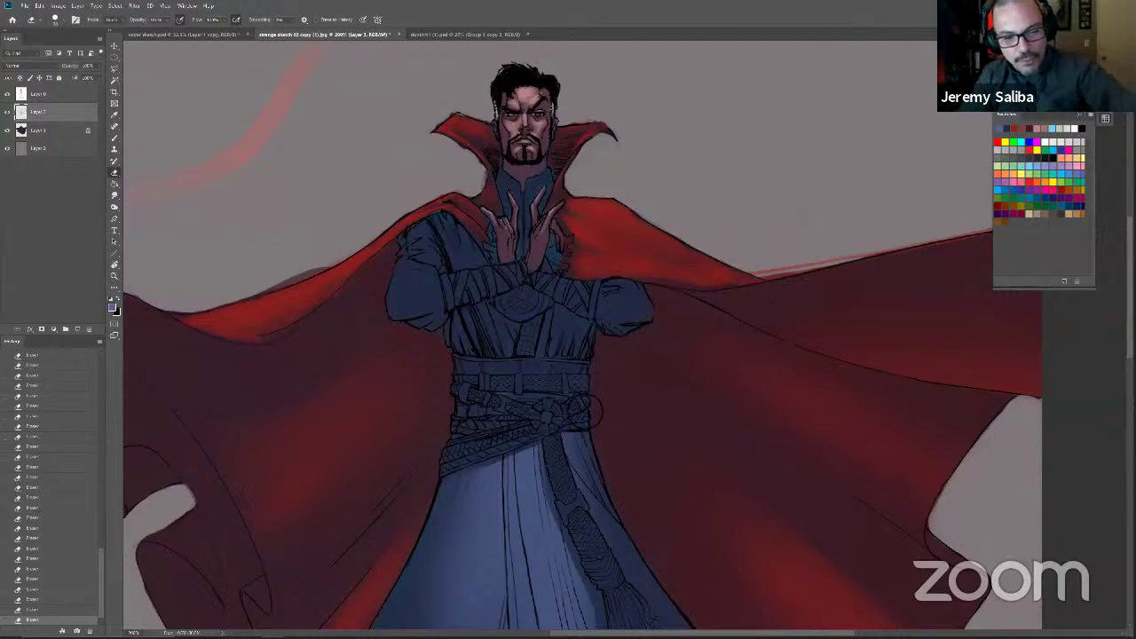
Step: Pick a different brush tip, shrink it, and paint light blue highlights on the right chest folds of the tunic
key("b")
right_click(608, 469)
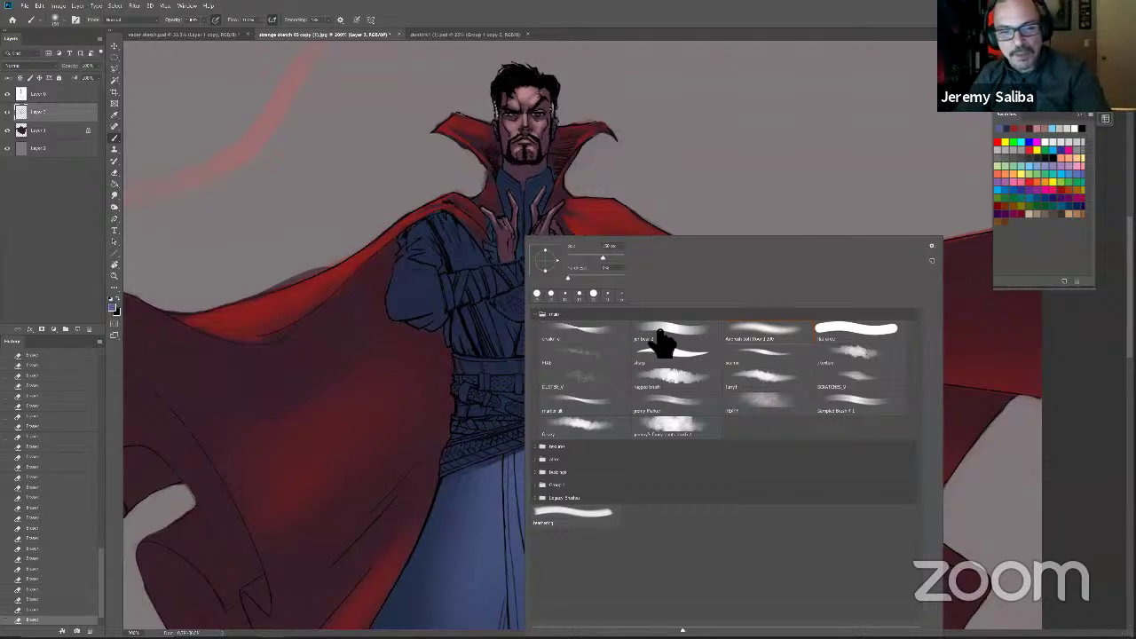
double_click(660, 334)
scroll(486, 430, "down", 2)
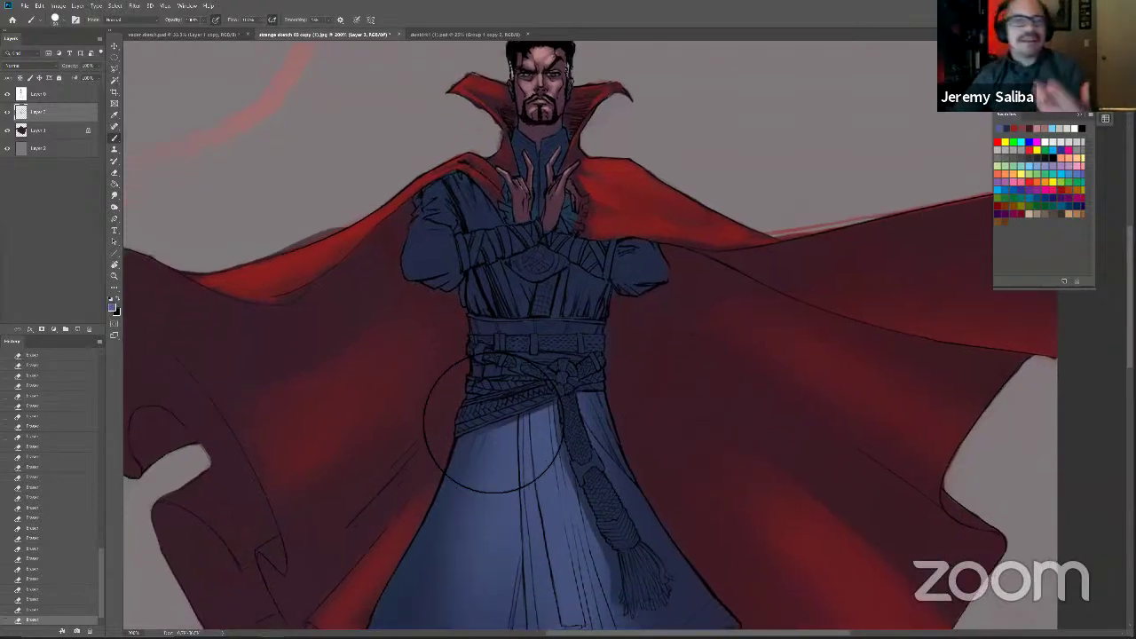
key("bracketleft")
key("bracketleft")
key("bracketleft")
key("bracketleft")
key("bracketleft")
key("bracketleft")
key("bracketleft")
key("bracketleft")
key("bracketleft")
key("bracketleft")
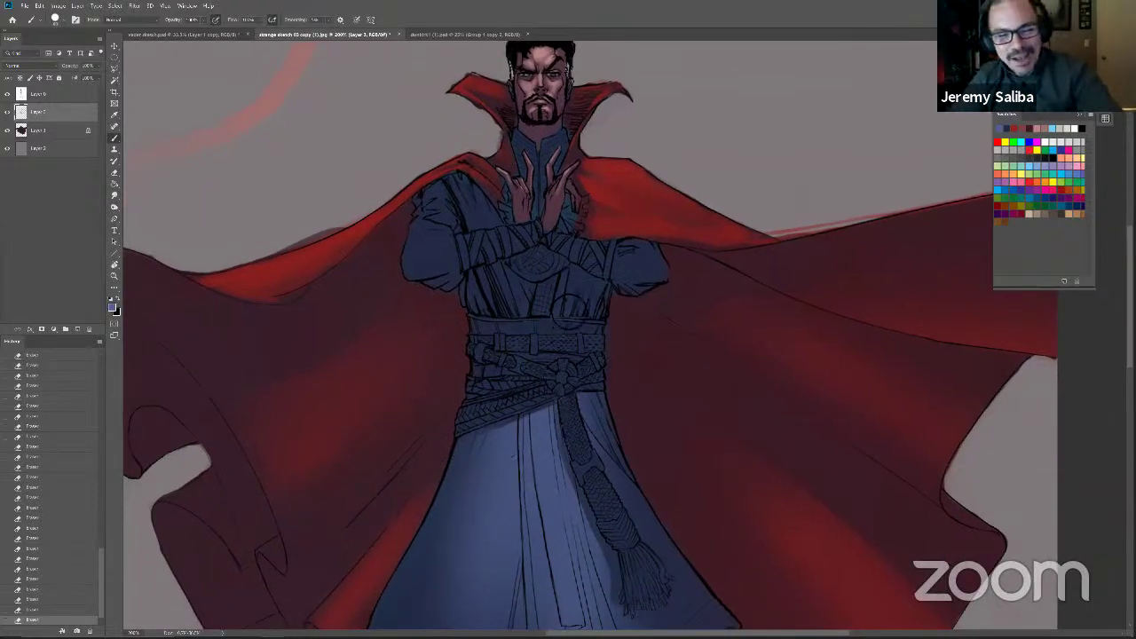
mouse_move(568, 285)
left_mouse_down()
mouse_move(572, 322)
mouse_move(573, 311)
left_mouse_up()
right_click(574, 340)
left_click_drag(575, 300, 580, 316)
left_click_drag(582, 312, 567, 343)
left_click_drag(573, 328, 573, 337)
left_click_drag(578, 325, 575, 350)
left_click_drag(577, 342, 577, 353)
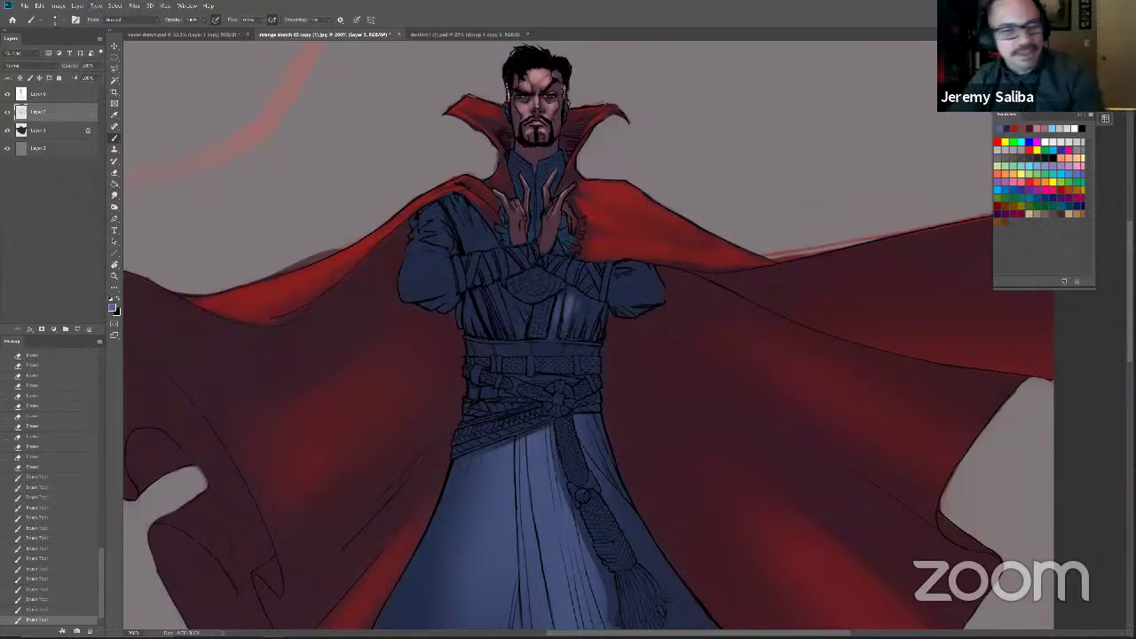
Step: Add light blue highlights to the outer right chest folds and the left chest folds above the belt
mouse_move(596, 308)
left_mouse_down()
mouse_move(581, 336)
mouse_move(589, 348)
mouse_move(589, 328)
left_mouse_up()
mouse_move(518, 320)
left_mouse_down()
mouse_move(527, 339)
mouse_move(512, 293)
mouse_move(497, 284)
left_mouse_up()
left_click_drag(520, 346, 496, 286)
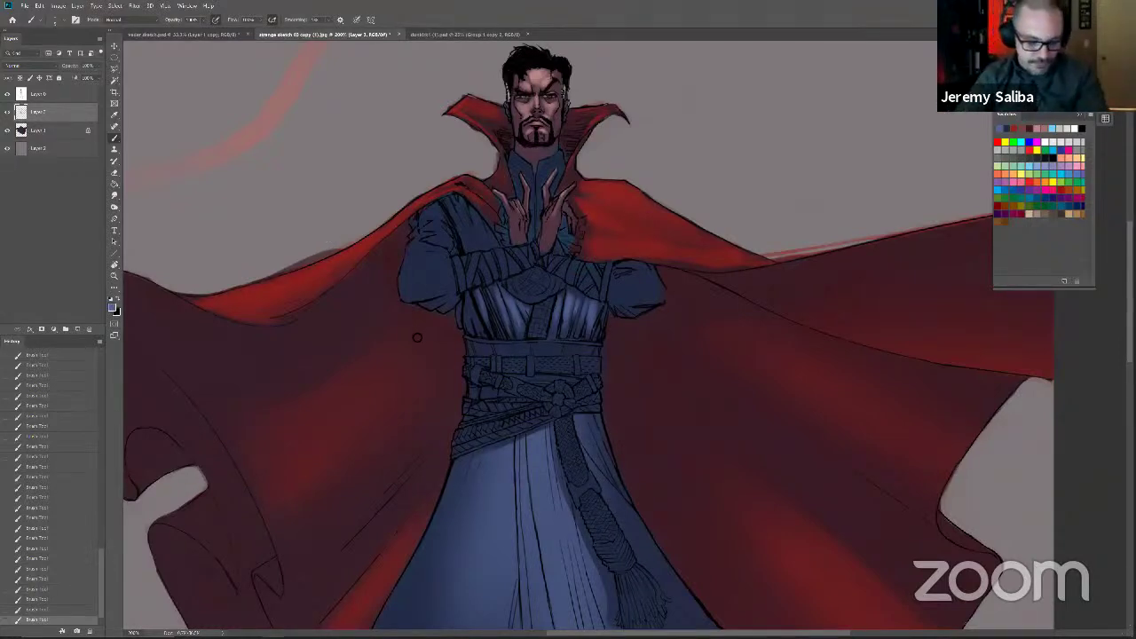
Step: Erase narrow shadows between the highlighted chest folds with a reduced eraser
key("e")
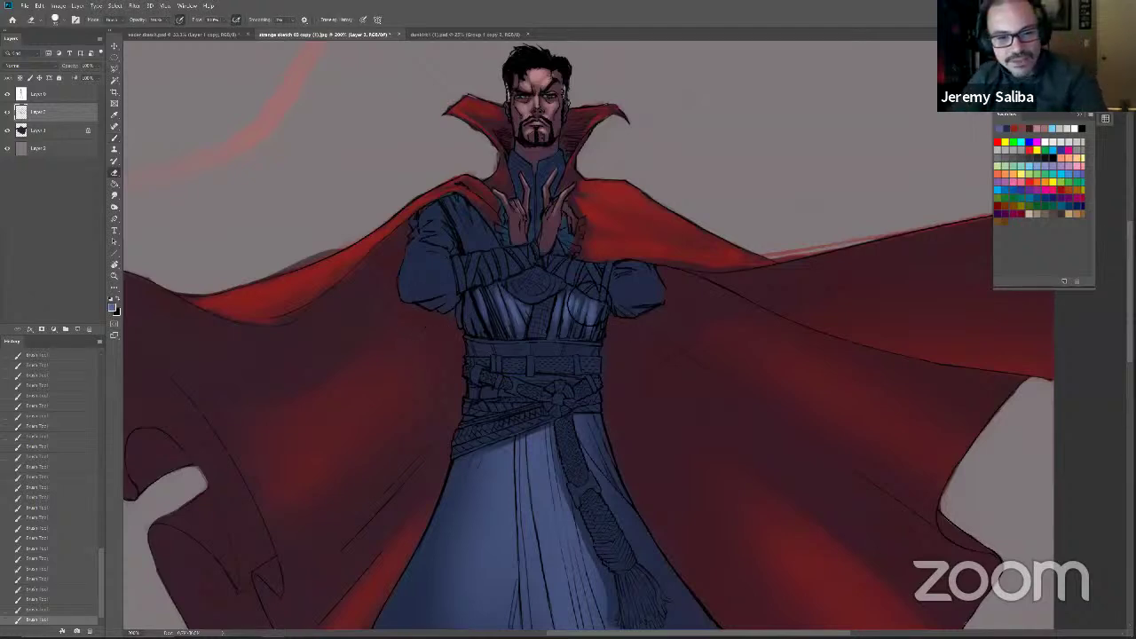
left_click_drag(602, 307, 592, 310)
left_click_drag(593, 311, 577, 310)
key("bracketleft")
key("bracketleft")
key("bracketleft")
key("bracketleft")
key("bracketleft")
left_click(577, 294)
left_click(576, 296)
mouse_move(577, 310)
left_mouse_down()
mouse_move(577, 298)
mouse_move(588, 347)
mouse_move(600, 310)
left_mouse_up()
left_click(598, 305)
left_click(600, 310)
left_click(589, 457)
left_click(589, 461)
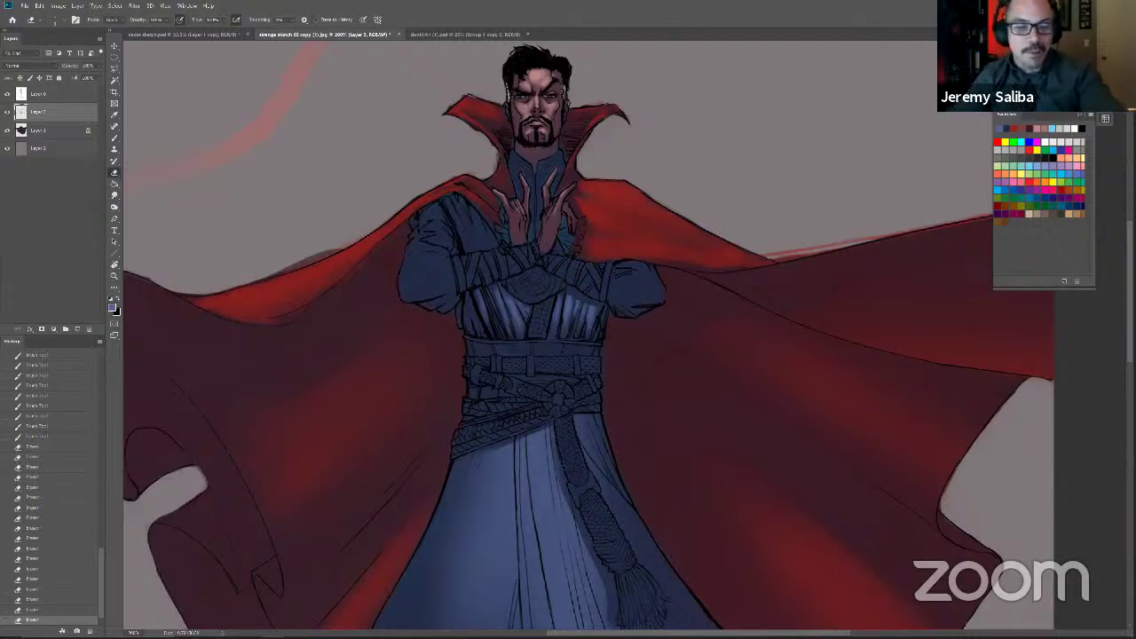
left_click_drag(573, 296, 593, 302)
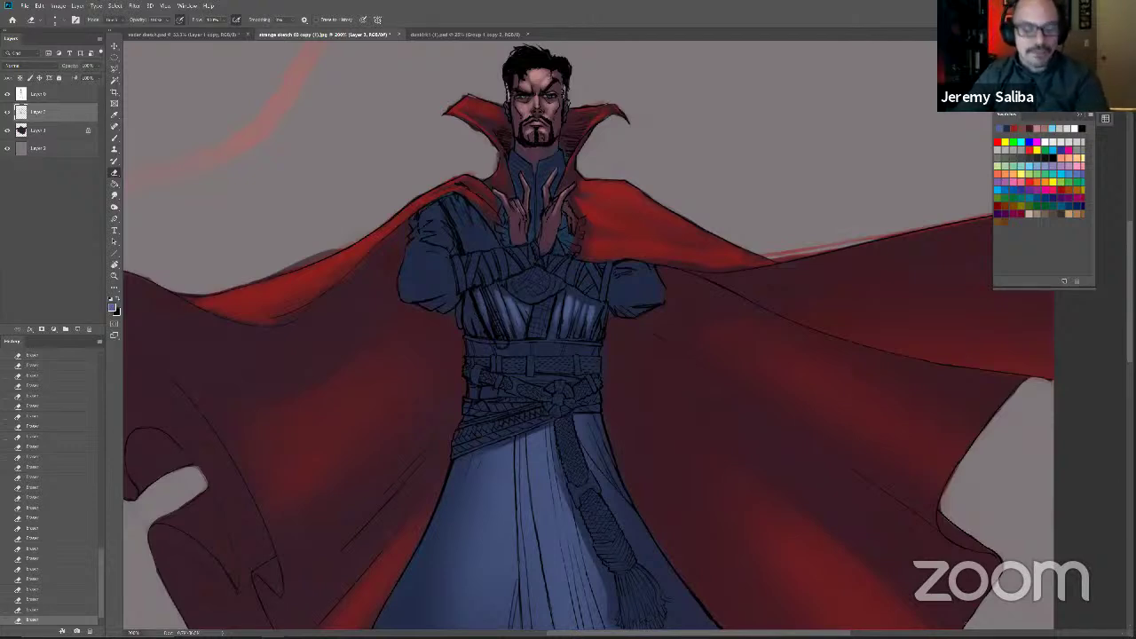
Step: Paint soft blue highlights on both sleeves and the left shoulder drape with a slightly larger brush
key("b")
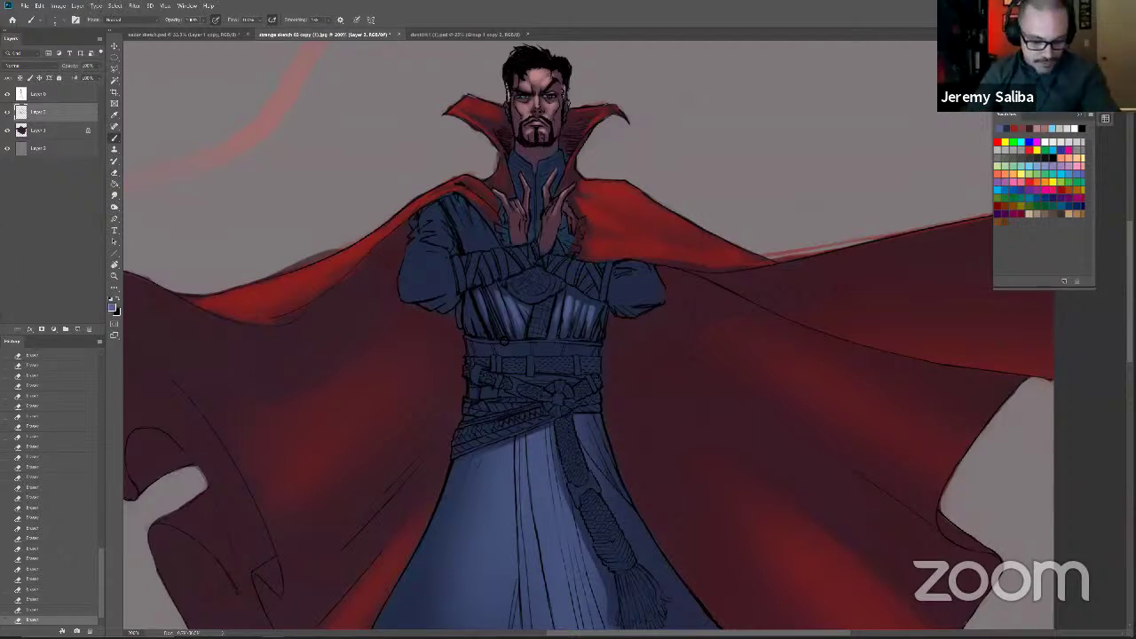
mouse_move(443, 260)
left_mouse_down()
mouse_move(439, 251)
mouse_move(451, 270)
mouse_move(422, 275)
left_mouse_up()
key("bracketright")
key("bracketright")
mouse_move(422, 275)
left_mouse_down()
mouse_move(414, 280)
mouse_move(429, 277)
left_mouse_up()
left_click_drag(429, 278, 422, 279)
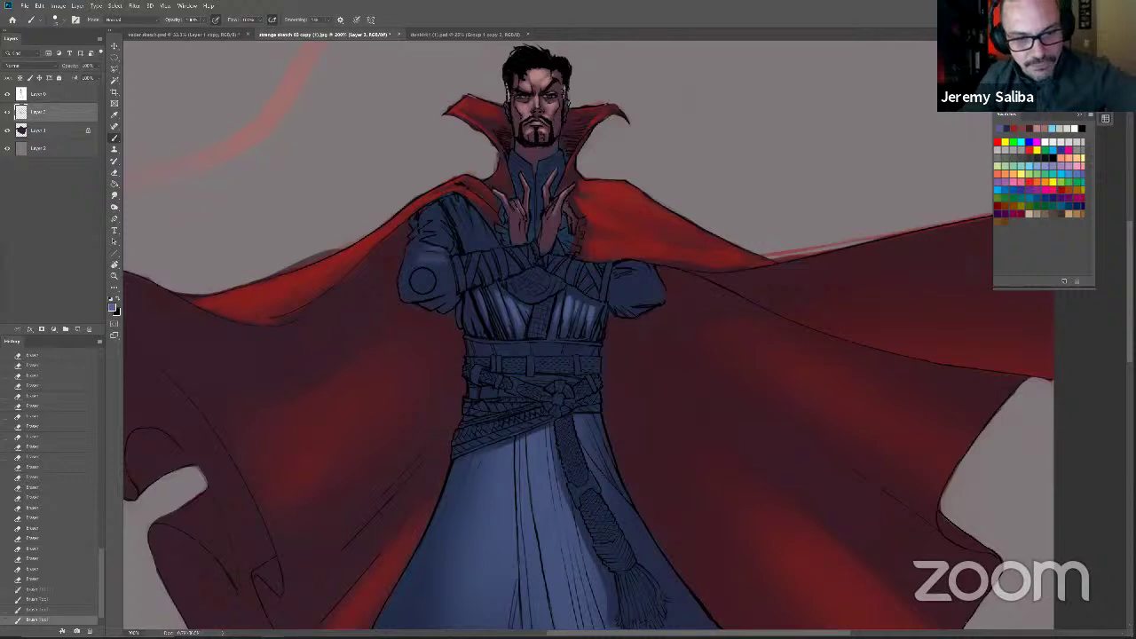
mouse_move(634, 280)
left_mouse_down()
mouse_move(625, 269)
mouse_move(646, 274)
left_mouse_up()
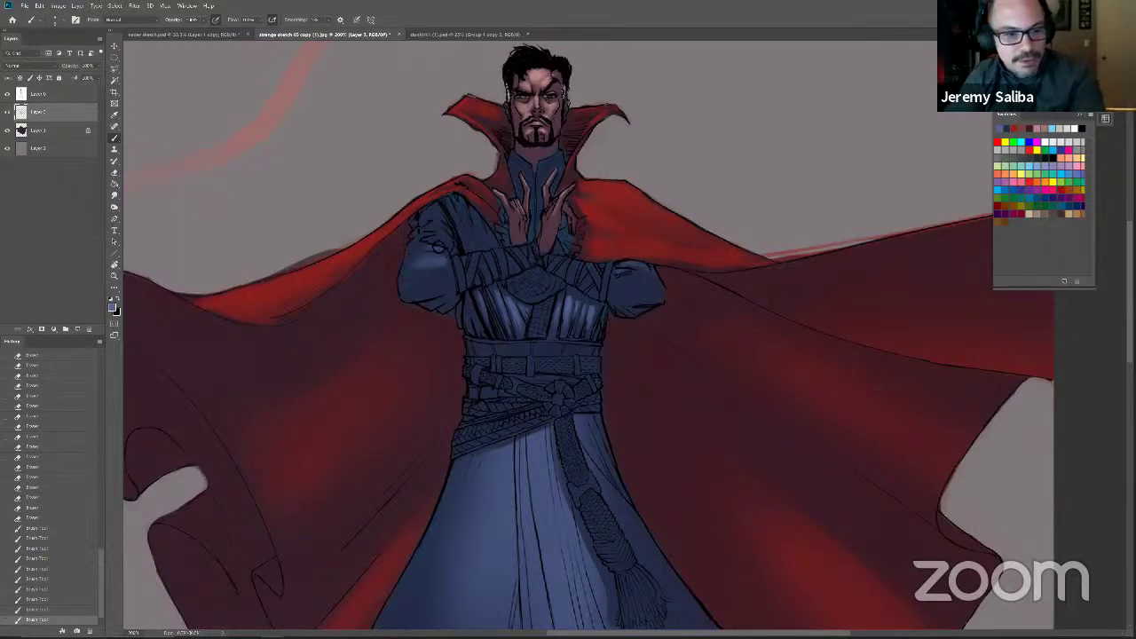
mouse_move(441, 240)
left_mouse_down()
mouse_move(426, 234)
mouse_move(438, 221)
mouse_move(463, 222)
mouse_move(479, 258)
mouse_move(482, 229)
mouse_move(494, 232)
mouse_move(486, 249)
left_mouse_up()
Step: Trim and refine the blue highlights along the left shoulder drape and upper sleeve folds
key("e")
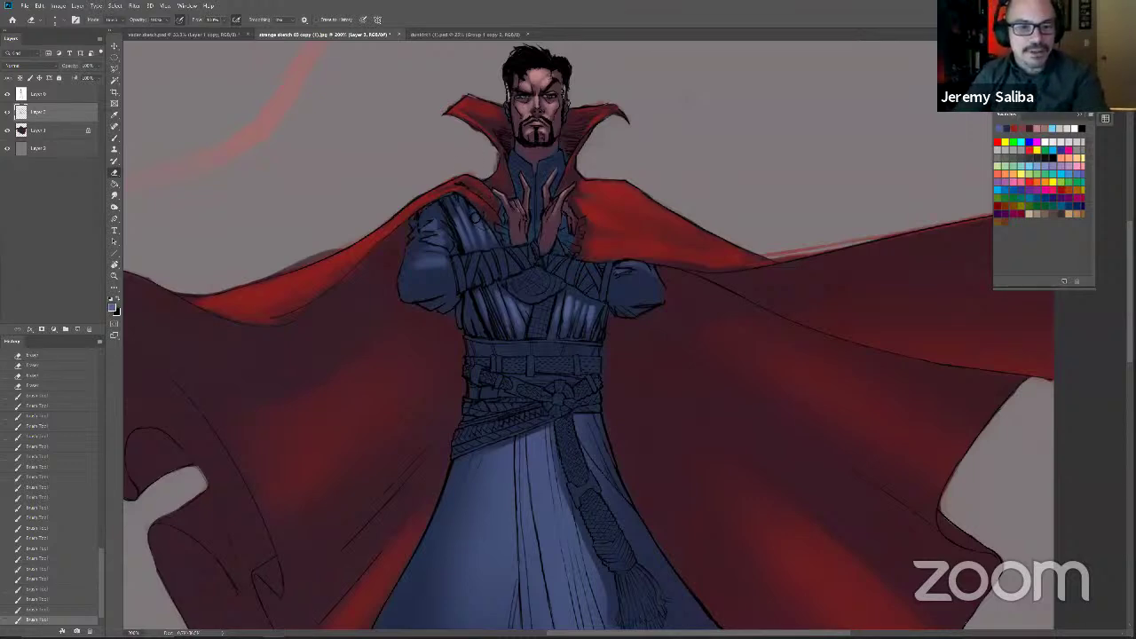
left_click_drag(484, 223, 488, 232)
mouse_move(487, 229)
left_mouse_down()
mouse_move(496, 241)
mouse_move(464, 208)
mouse_move(484, 226)
left_mouse_up()
mouse_move(484, 227)
left_mouse_down()
mouse_move(500, 249)
mouse_move(452, 204)
left_mouse_up()
mouse_move(455, 206)
left_mouse_down()
mouse_move(424, 261)
mouse_move(438, 255)
mouse_move(423, 257)
mouse_move(417, 237)
mouse_move(433, 263)
mouse_move(449, 263)
mouse_move(408, 278)
mouse_move(416, 263)
mouse_move(407, 299)
left_mouse_up()
key("b")
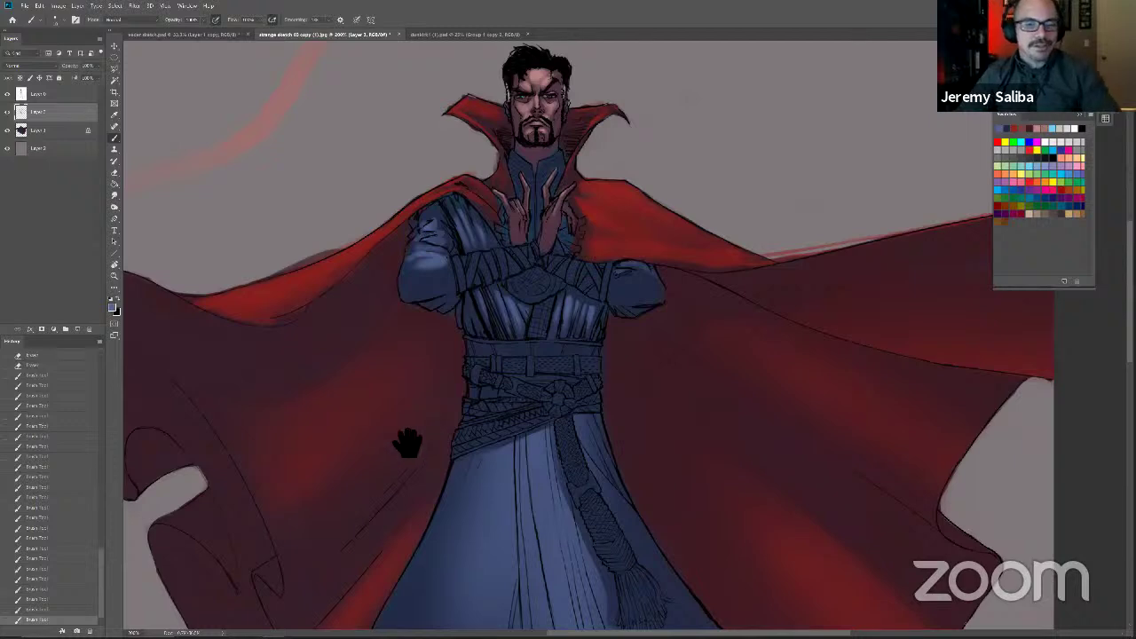
Step: Touch up the blue highlights with a smaller brush and erase narrow shadows between the left shoulder drape folds
left_click_drag(479, 271, 492, 314)
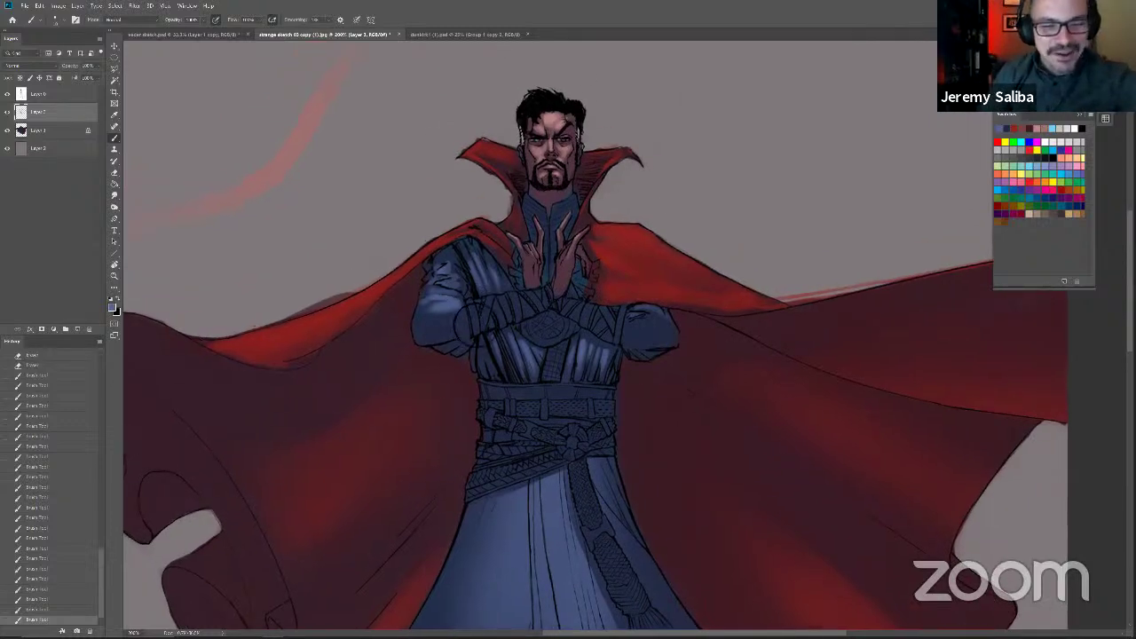
key("bracketleft")
key("bracketleft")
key("bracketleft")
key("bracketleft")
key("bracketleft")
key("bracketleft")
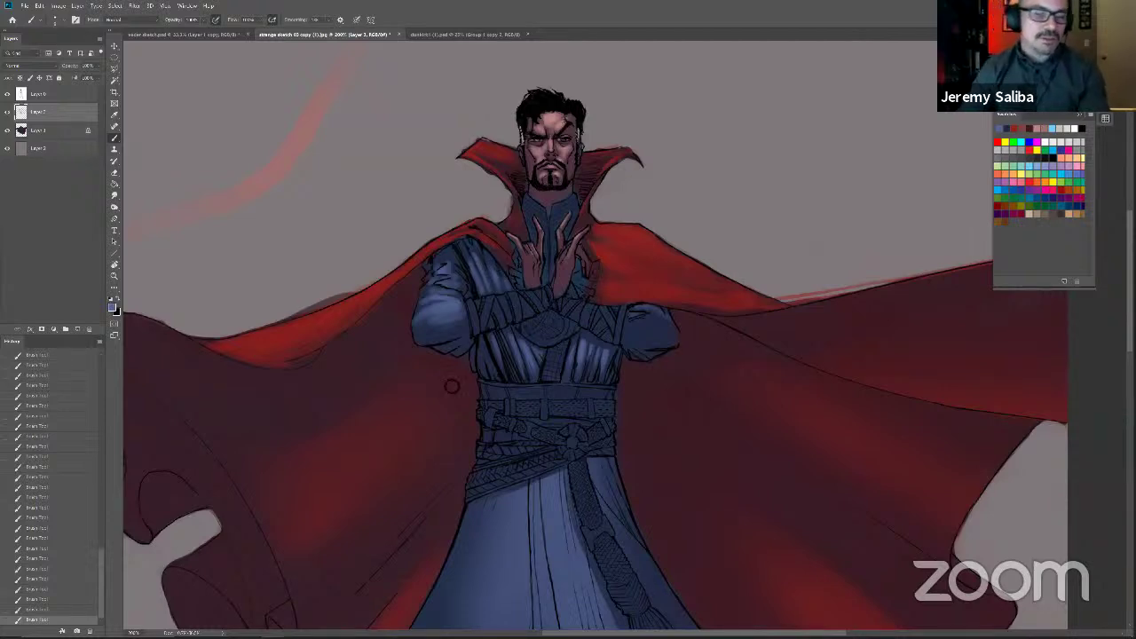
key("e")
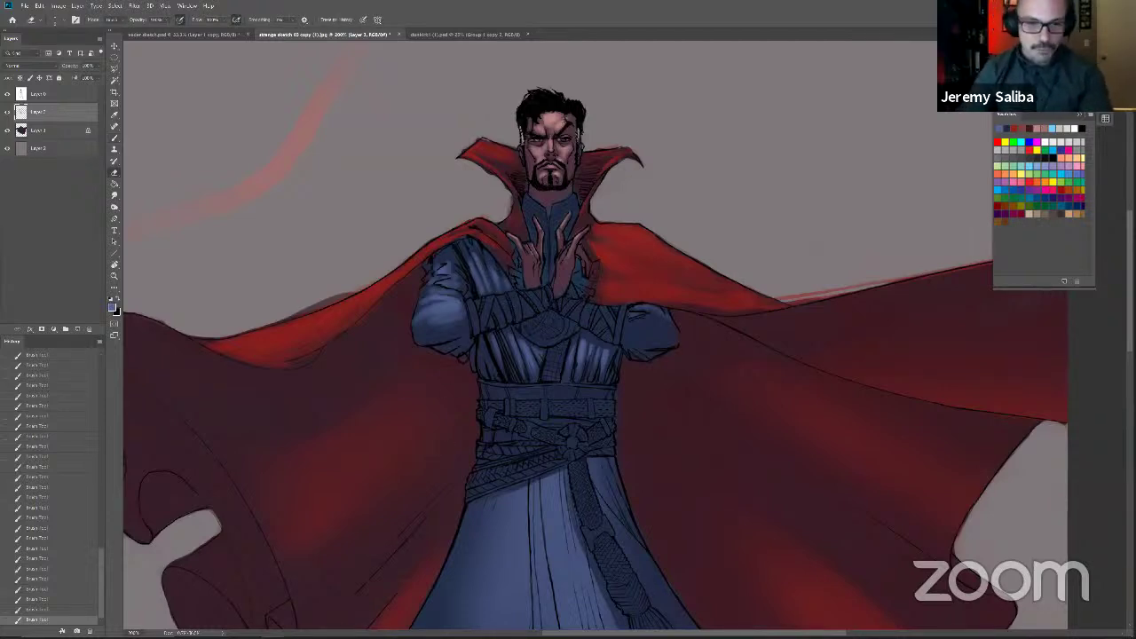
left_click(487, 261)
left_click(488, 261)
mouse_move(488, 260)
left_mouse_down()
mouse_move(500, 272)
mouse_move(469, 249)
left_mouse_up()
left_click(505, 274)
Step: Erase thin shadow lines along the central vertical folds of the robe's skirt, from the belt toward the hem
key("ctrl+minus")
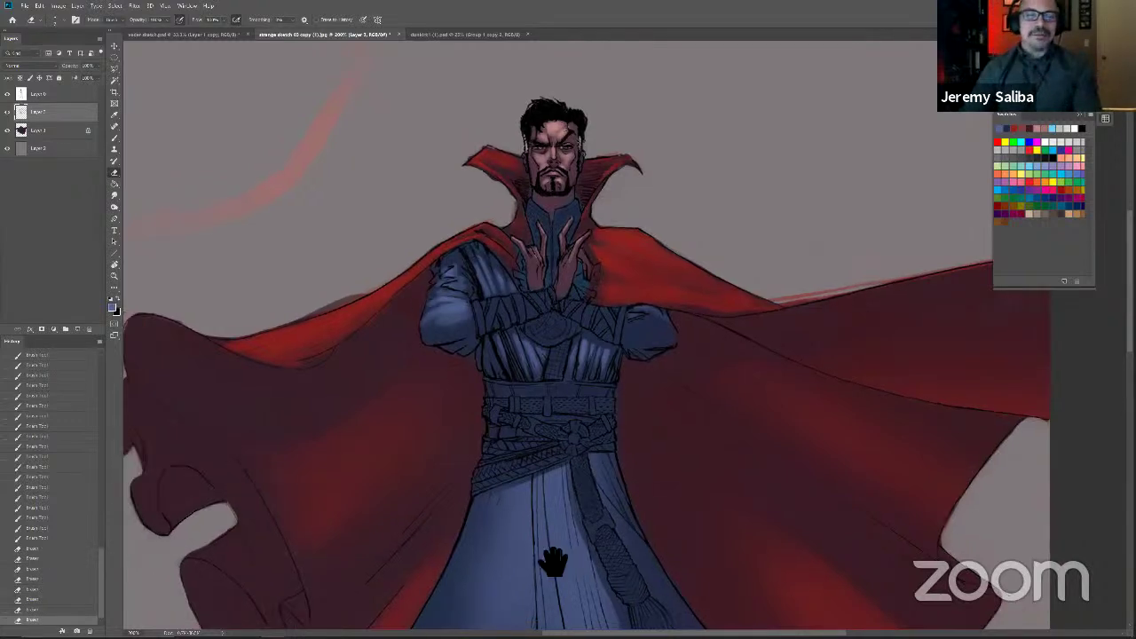
left_click_drag(556, 499, 543, 437)
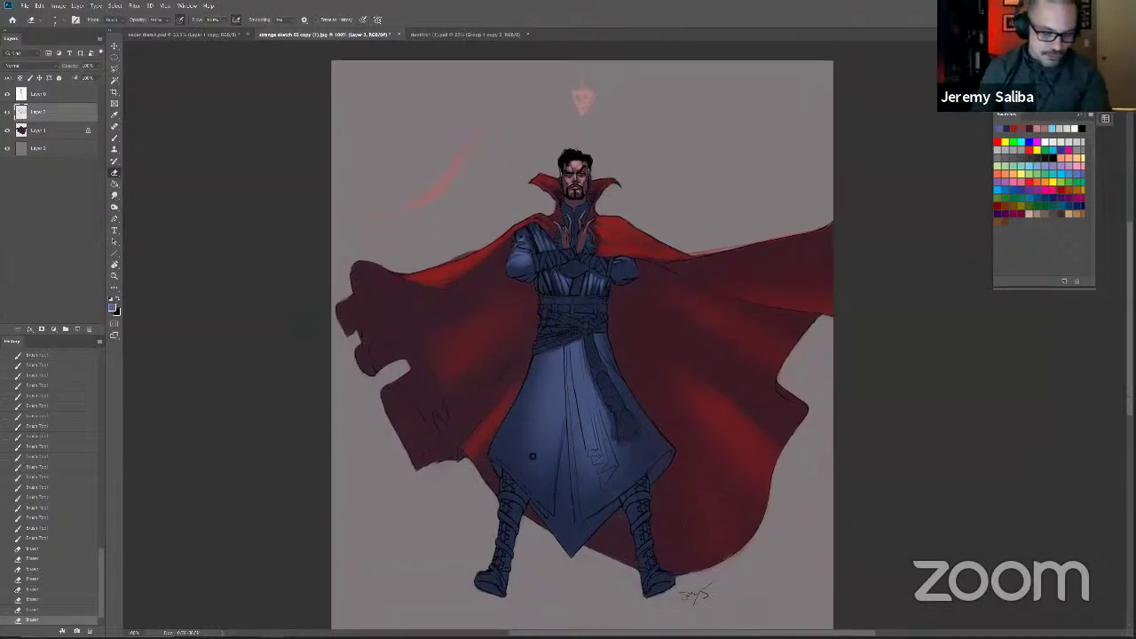
mouse_move(563, 358)
left_mouse_down()
mouse_move(577, 470)
mouse_move(568, 440)
left_mouse_up()
mouse_move(568, 479)
left_mouse_down()
mouse_move(566, 430)
mouse_move(564, 531)
left_mouse_up()
left_click_drag(569, 433, 572, 355)
left_click_drag(573, 355, 582, 429)
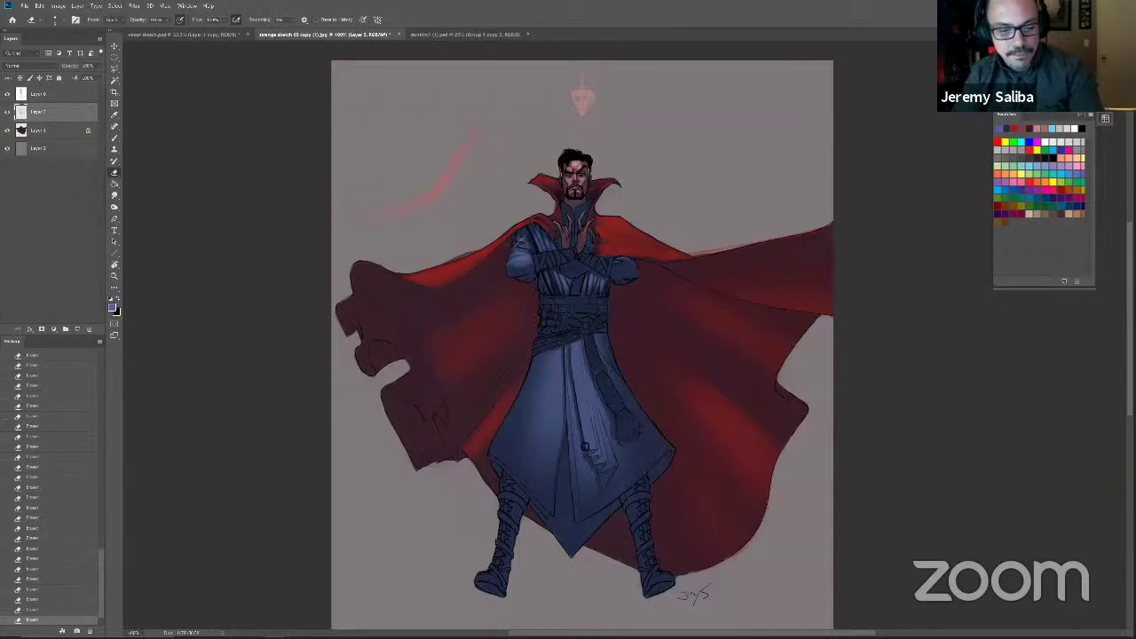
Step: Paint highlights in blues sampled from the robe on the hanging cloth folds at the skirt's centre
key("b")
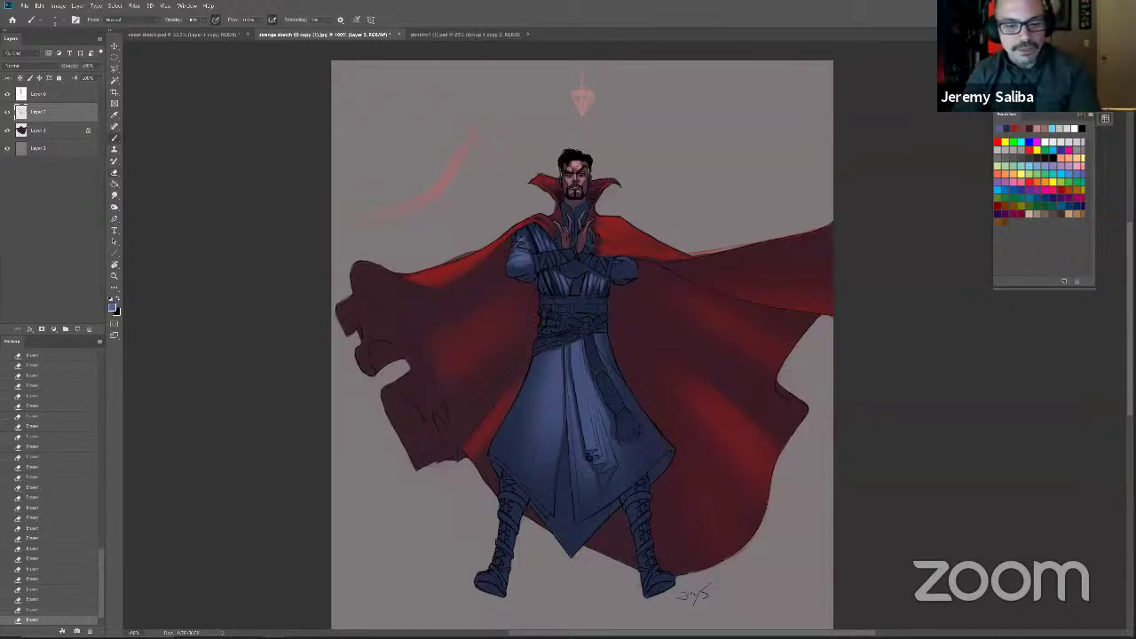
mouse_move(608, 440)
left_mouse_down()
mouse_move(585, 459)
mouse_move(581, 451)
left_mouse_up()
left_click_drag(581, 450, 598, 466)
left_click(582, 458, "alt")
mouse_move(599, 466)
left_mouse_down()
mouse_move(603, 475)
mouse_move(586, 461)
left_mouse_up()
left_click_drag(587, 461, 585, 464)
left_click(582, 462, "alt")
mouse_move(588, 461)
left_mouse_down()
mouse_move(598, 472)
mouse_move(583, 460)
left_mouse_up()
left_click(582, 461, "alt")
left_click_drag(583, 459, 577, 453)
left_click(576, 452, "alt")
left_click_drag(573, 406, 584, 424)
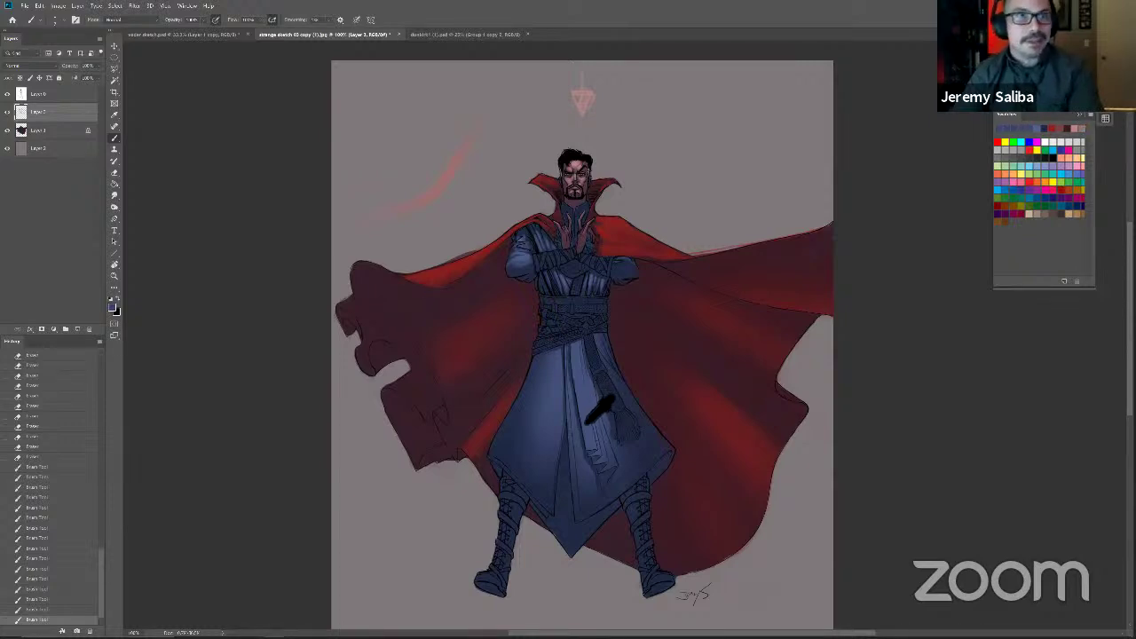
Step: Erase shadows between the central skirt folds and around the end of the hanging cloth
key("e")
left_click_drag(576, 353, 588, 440)
mouse_move(580, 391)
left_mouse_down()
mouse_move(587, 434)
mouse_move(593, 381)
mouse_move(610, 465)
left_mouse_up()
left_click_drag(609, 451, 600, 463)
left_click_drag(598, 456, 599, 463)
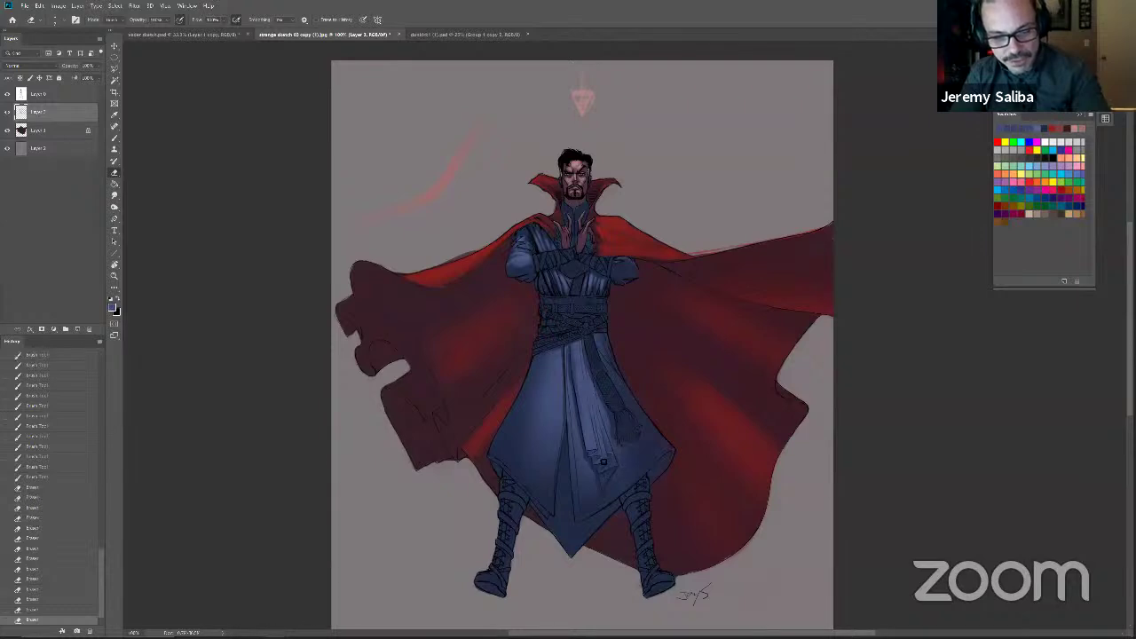
left_click_drag(580, 504, 581, 514)
Step: Add a blue highlight to the skirt just below the belt and trim it back beside the hanging sash
key("b")
mouse_move(580, 368)
left_mouse_down()
mouse_move(587, 344)
mouse_move(543, 350)
mouse_move(605, 344)
left_mouse_up()
key("e")
left_click_drag(604, 346, 602, 341)
left_click_drag(601, 344, 600, 339)
mouse_move(601, 346)
left_mouse_down()
mouse_move(596, 336)
mouse_move(600, 350)
left_mouse_up()
left_click_drag(601, 351, 604, 359)
left_click_drag(603, 355, 603, 343)
left_click(570, 525)
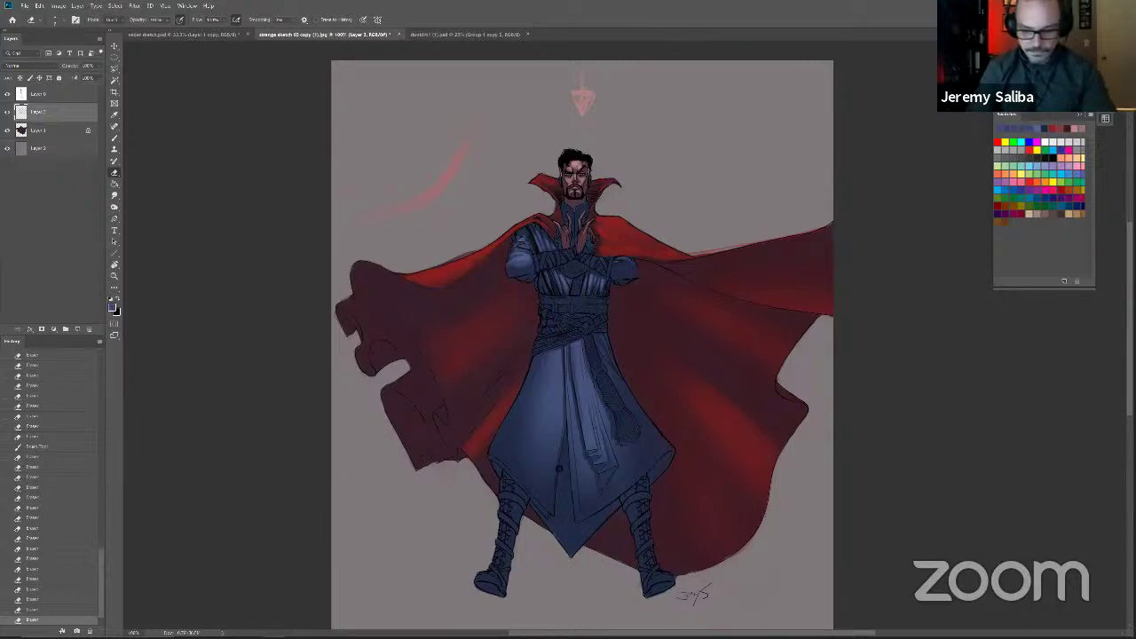
Step: Soften the highlights around the pointed front hem of the skirt with an enlarged eraser
key("bracketright")
key("bracketright")
key("bracketright")
left_click_drag(573, 486, 574, 523)
left_click_drag(578, 527, 588, 538)
left_click(549, 525)
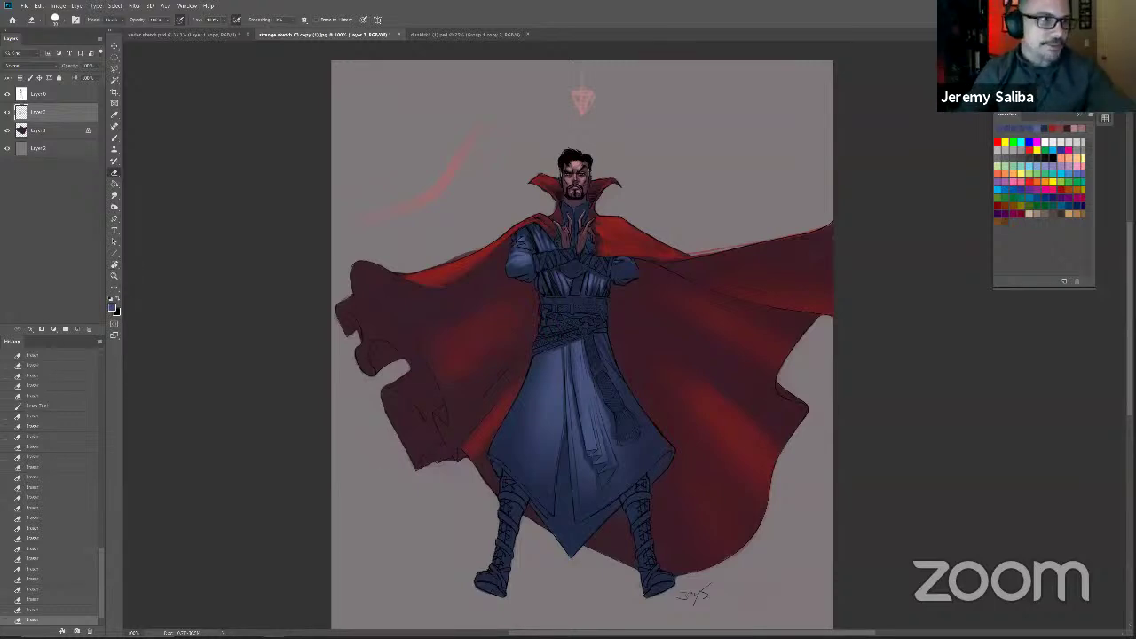
Step: Hide and reshow the highlight layer to compare the figure with and without the lighting
left_click(7, 112)
left_click(7, 111)
key("space")
left_click_drag(226, 422, 228, 423)
Step: Sample red from the cloak and paint soft highlights along its left shoulder fold with a larger brush
key("b")
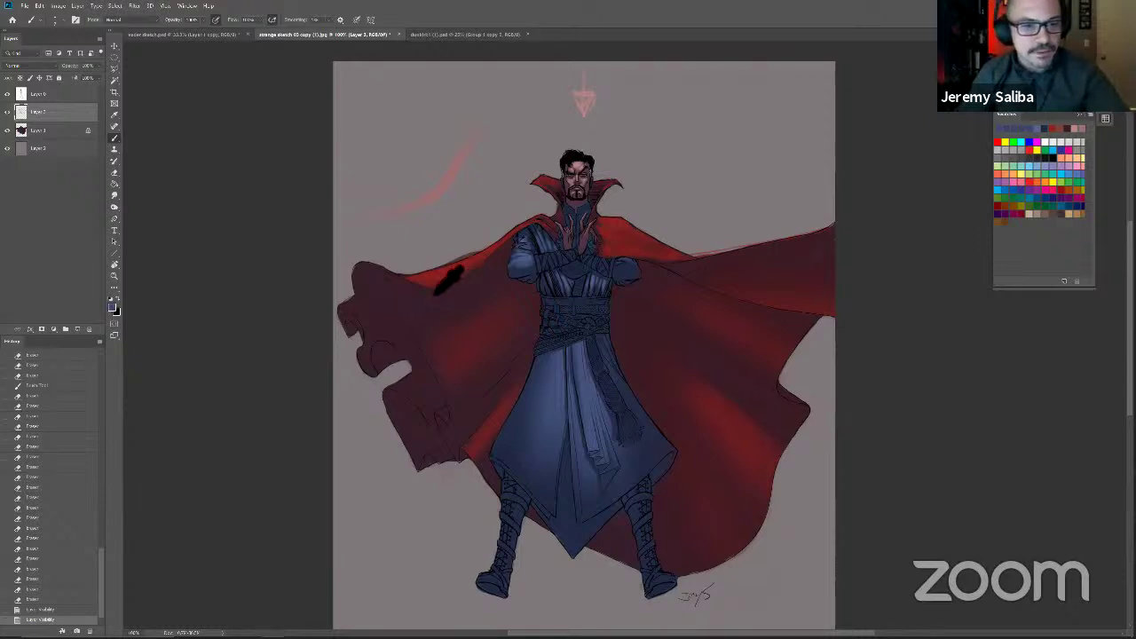
left_click(440, 277, "alt")
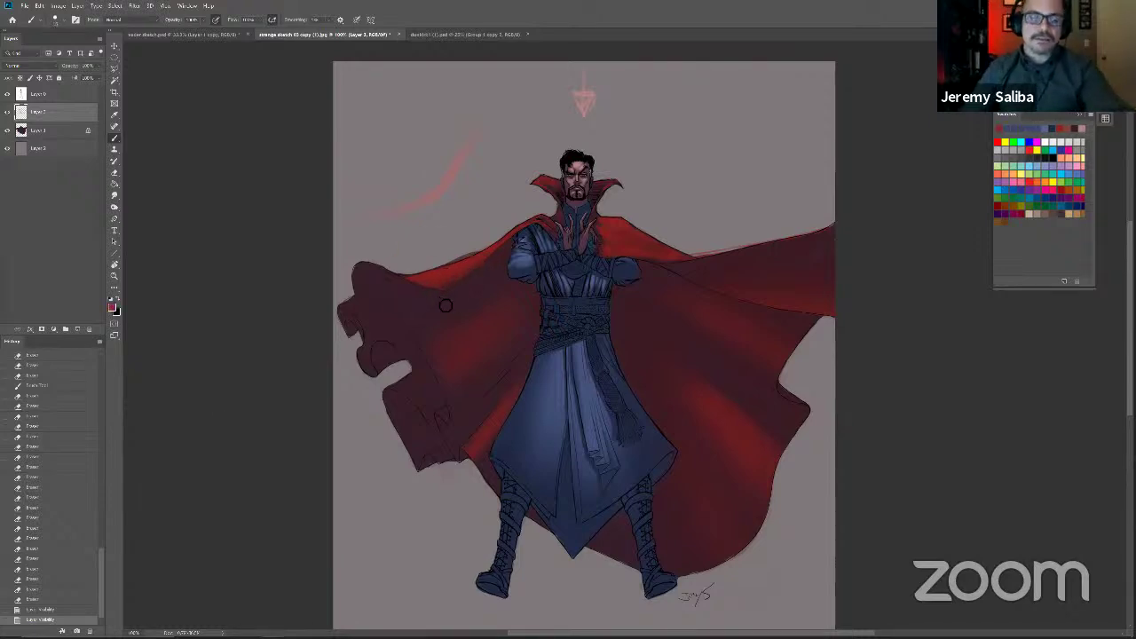
key("]")
key("]")
key("]")
mouse_move(466, 279)
left_mouse_down()
mouse_move(452, 289)
mouse_move(475, 275)
left_mouse_up()
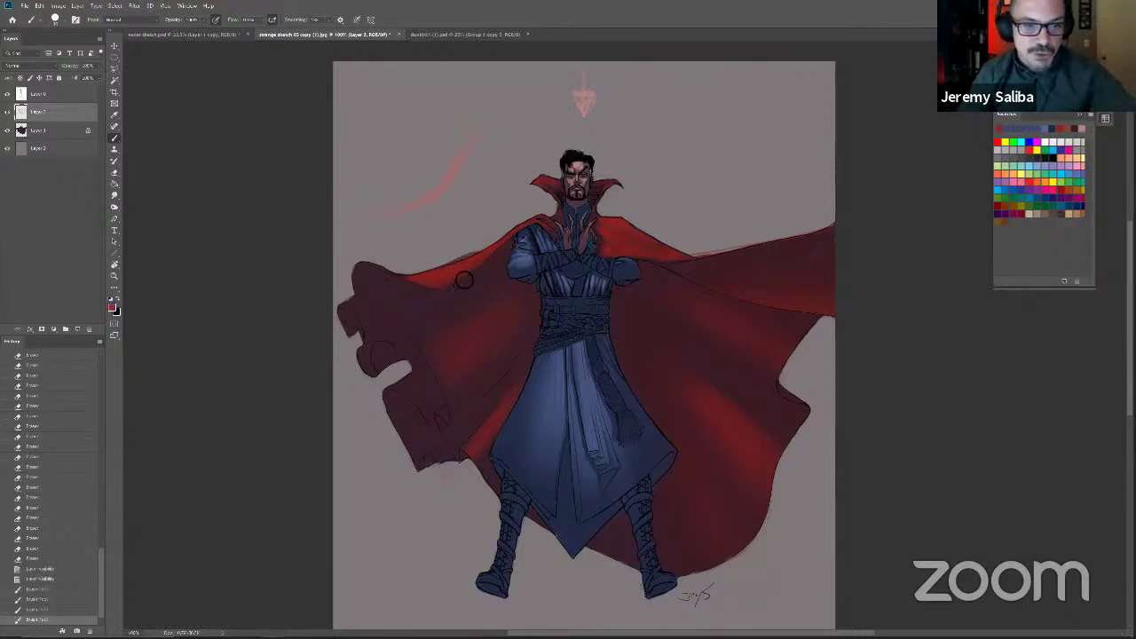
right_click(577, 329)
left_click(407, 286)
mouse_move(474, 270)
left_mouse_down()
mouse_move(452, 292)
mouse_move(469, 284)
left_mouse_up()
key("]")
key("]")
mouse_move(469, 284)
left_mouse_down()
mouse_move(459, 294)
mouse_move(493, 264)
left_mouse_up()
left_click_drag(493, 264, 473, 277)
Step: Refine the red highlight along the outer part of the left shoulder fold with a smaller brush
key("[")
key("[")
key("[")
left_click_drag(444, 277, 417, 288)
mouse_move(425, 283)
left_mouse_down()
mouse_move(447, 262)
mouse_move(493, 257)
mouse_move(482, 263)
left_mouse_up()
left_click_drag(486, 261, 461, 272)
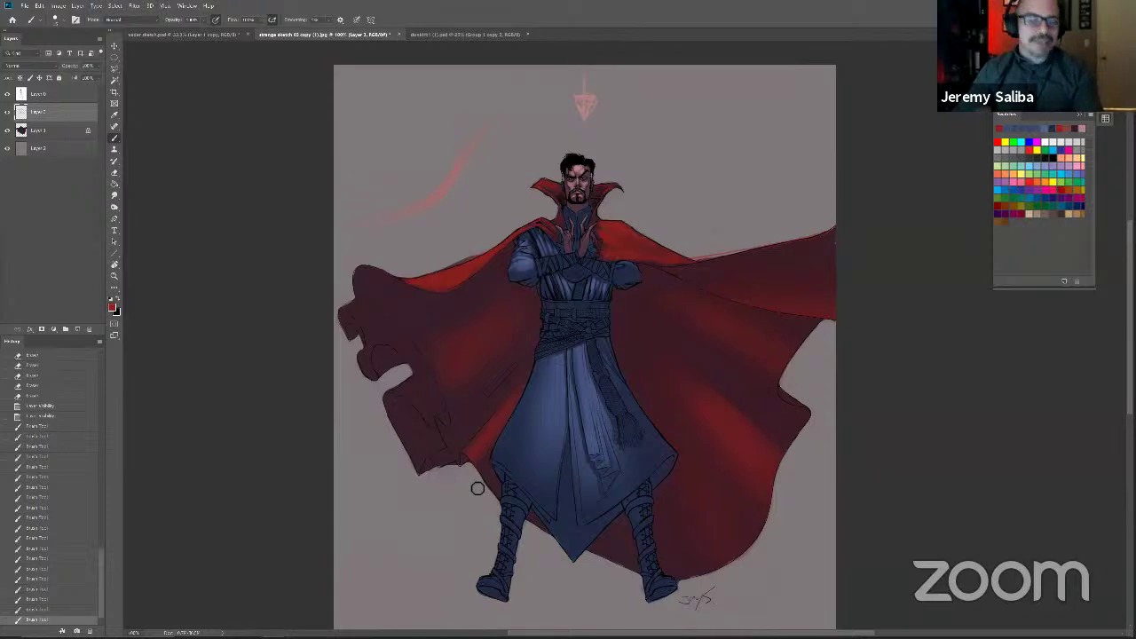
Step: Erase small shadows in the skirt folds beside the hanging sash, from below the belt to the cloth end
key("e")
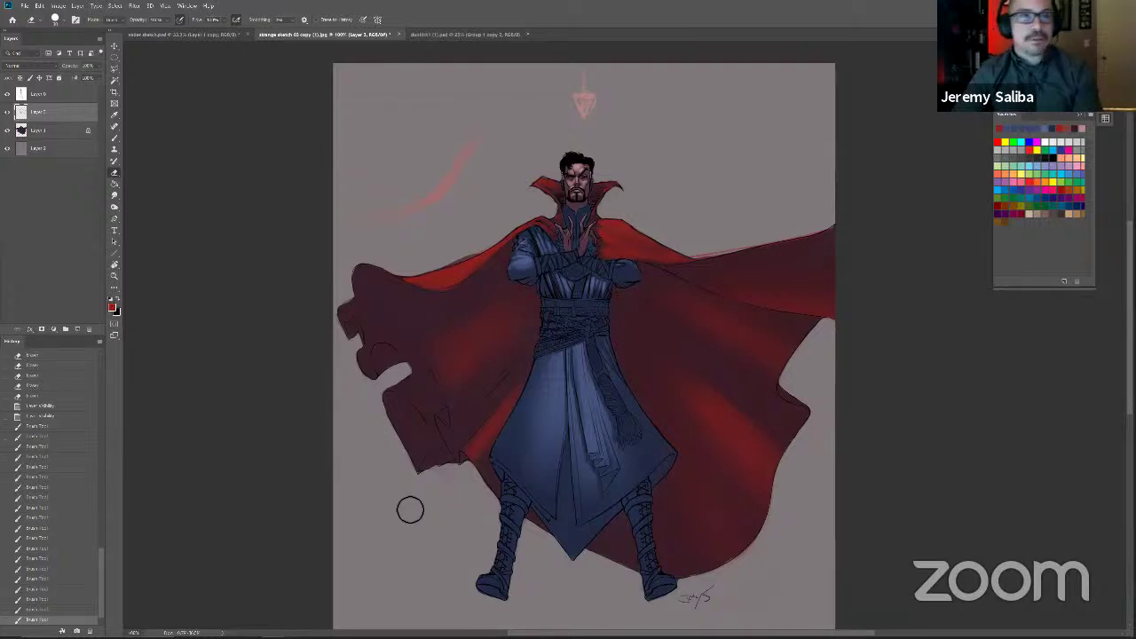
key("space")
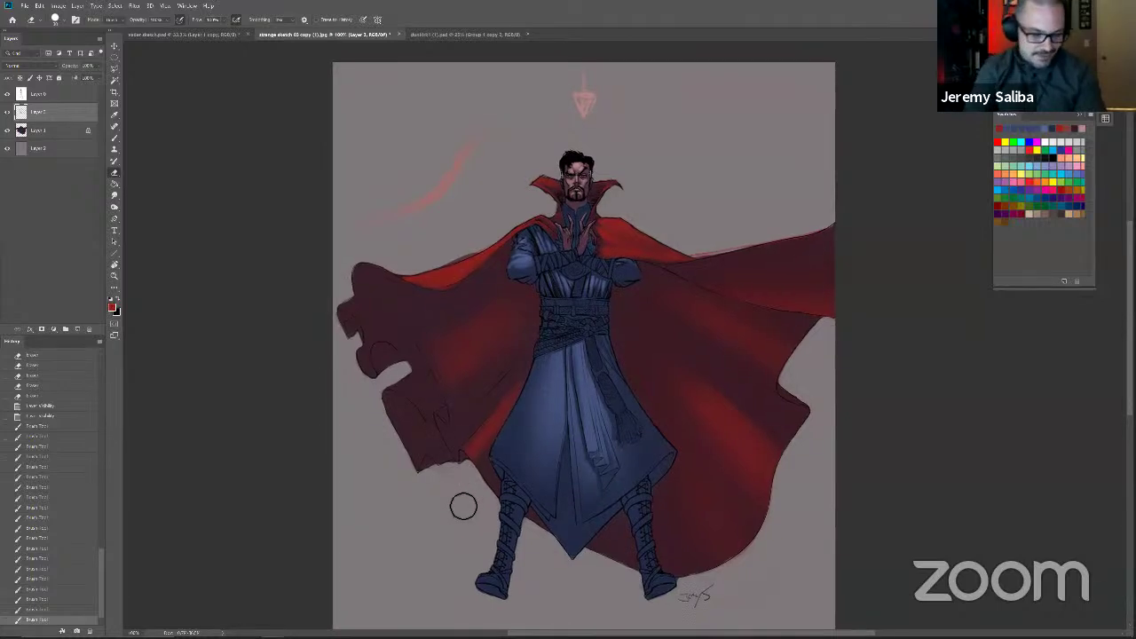
left_click_drag(582, 343, 584, 359)
left_click_drag(584, 352, 585, 357)
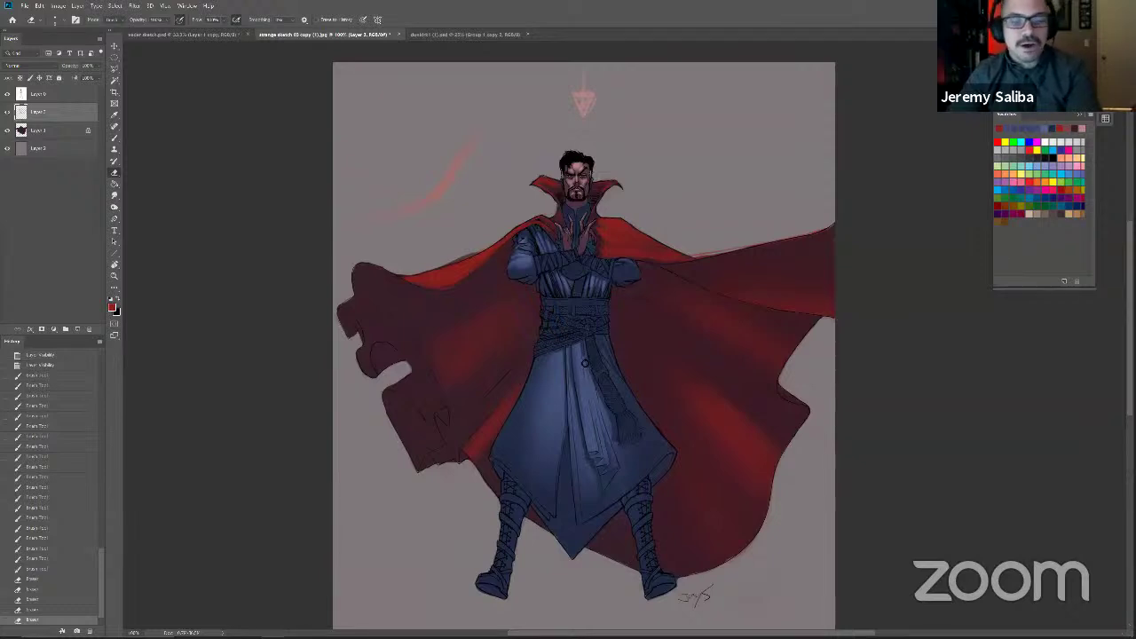
left_click(592, 396)
left_click(594, 474)
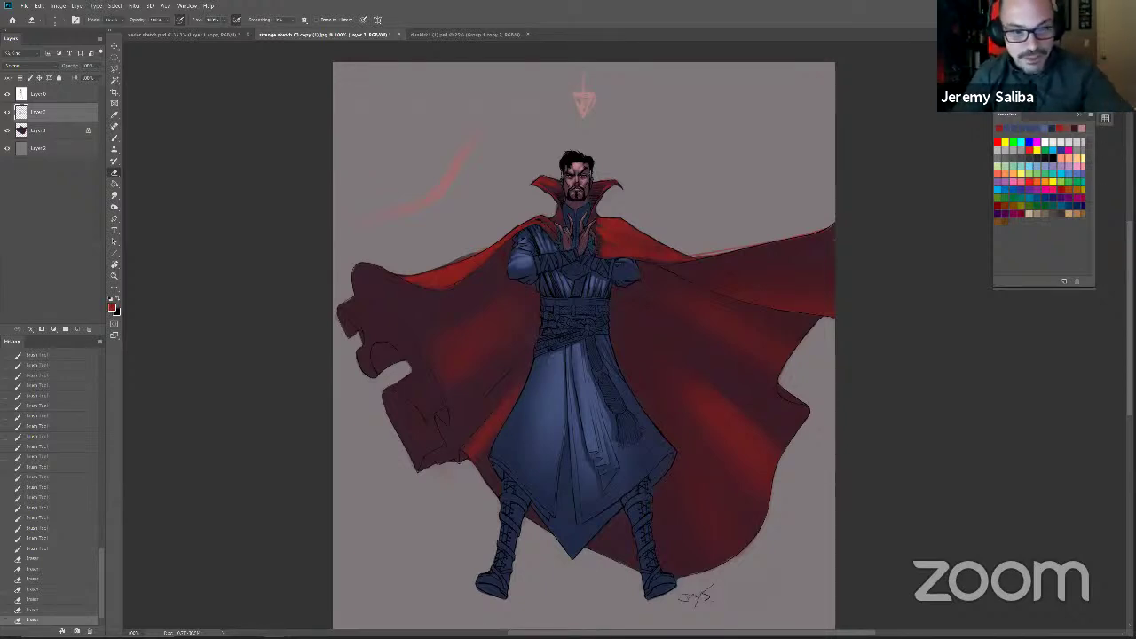
Step: Erase the highlight along the skirt's upper left edge and directly beneath the belt to form shadows
left_click(544, 368)
left_click_drag(546, 362, 526, 409)
left_click(539, 362)
left_click_drag(539, 359, 524, 405)
mouse_move(539, 362)
left_mouse_down()
mouse_move(515, 418)
mouse_move(520, 410)
mouse_move(557, 470)
left_mouse_up()
left_click(609, 351)
left_click(601, 344)
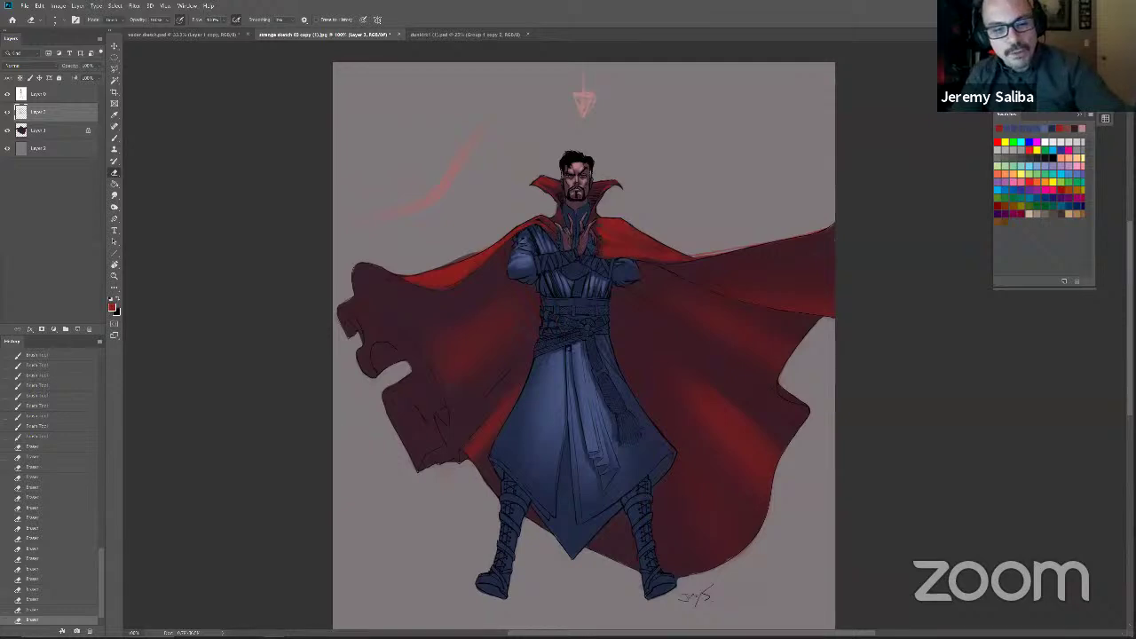
Step: Add a new layer at the top of the stack and set the brush colour to white
left_click(44, 95)
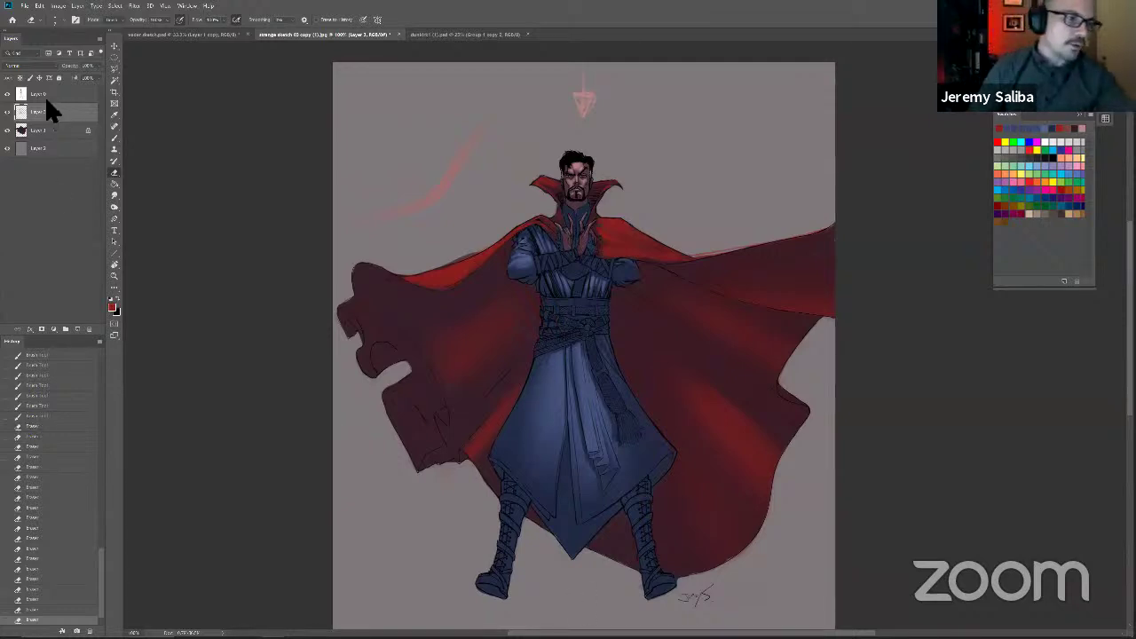
left_click(78, 329)
key("b")
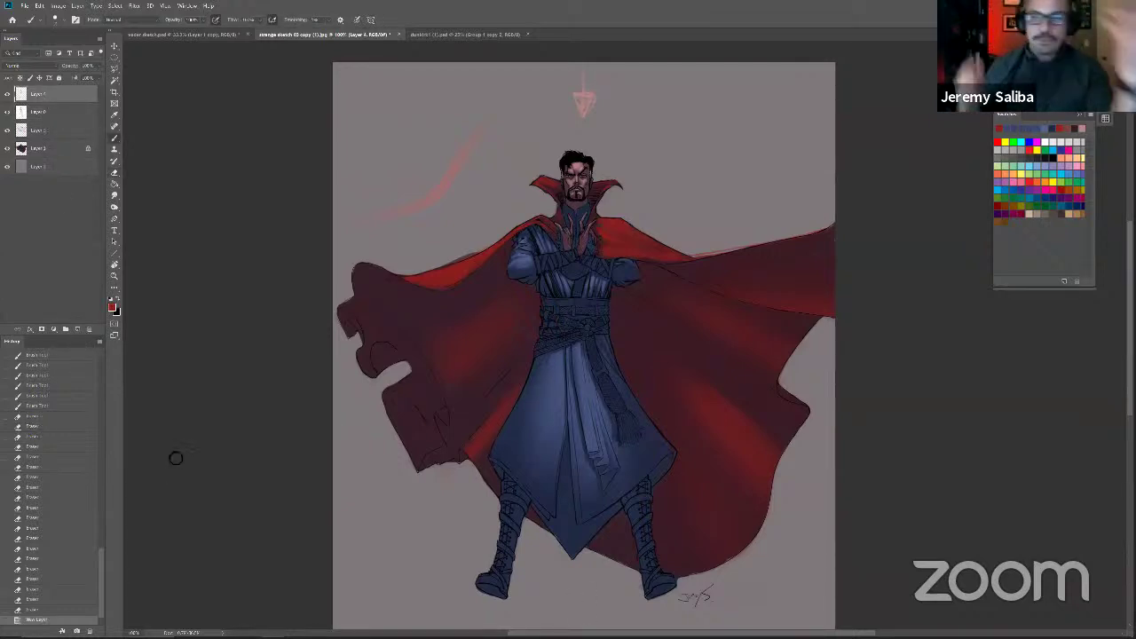
left_click(1040, 165)
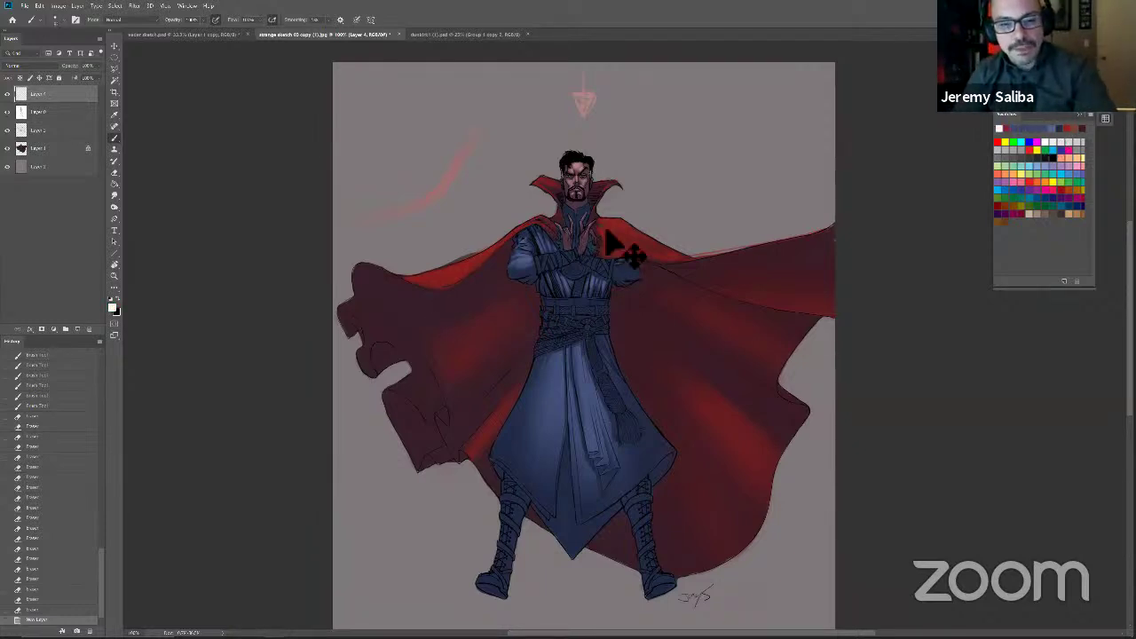
Step: Sketch a jagged white line from the forehead down to the hands, and undo it
scroll(537, 319, "up", 2)
scroll(537, 319, "down", 3)
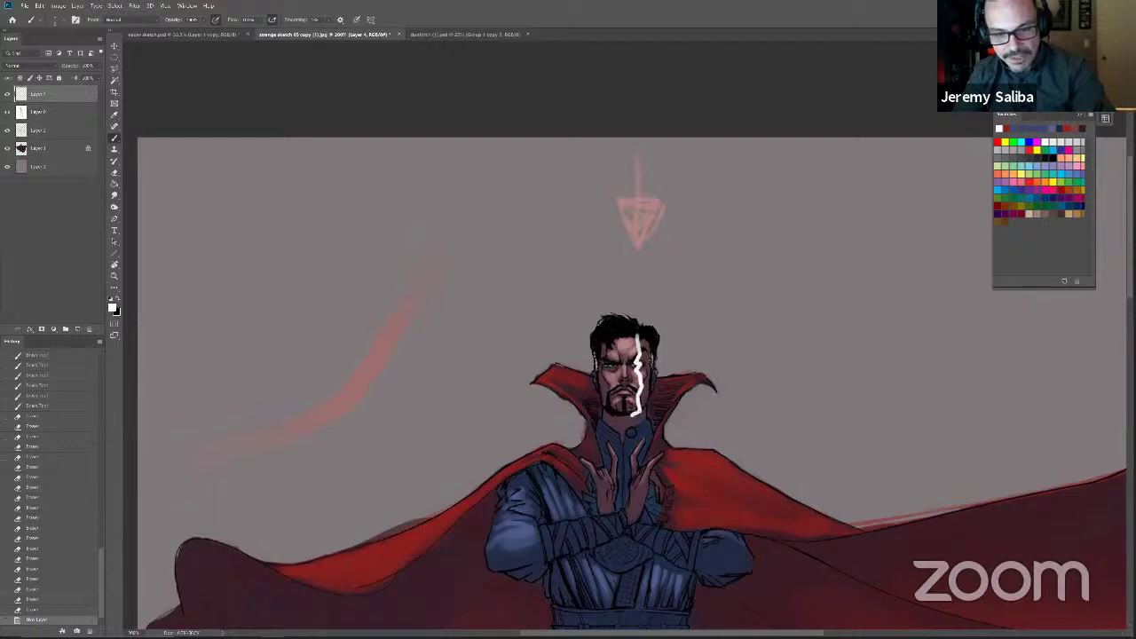
left_click_drag(633, 487, 634, 490)
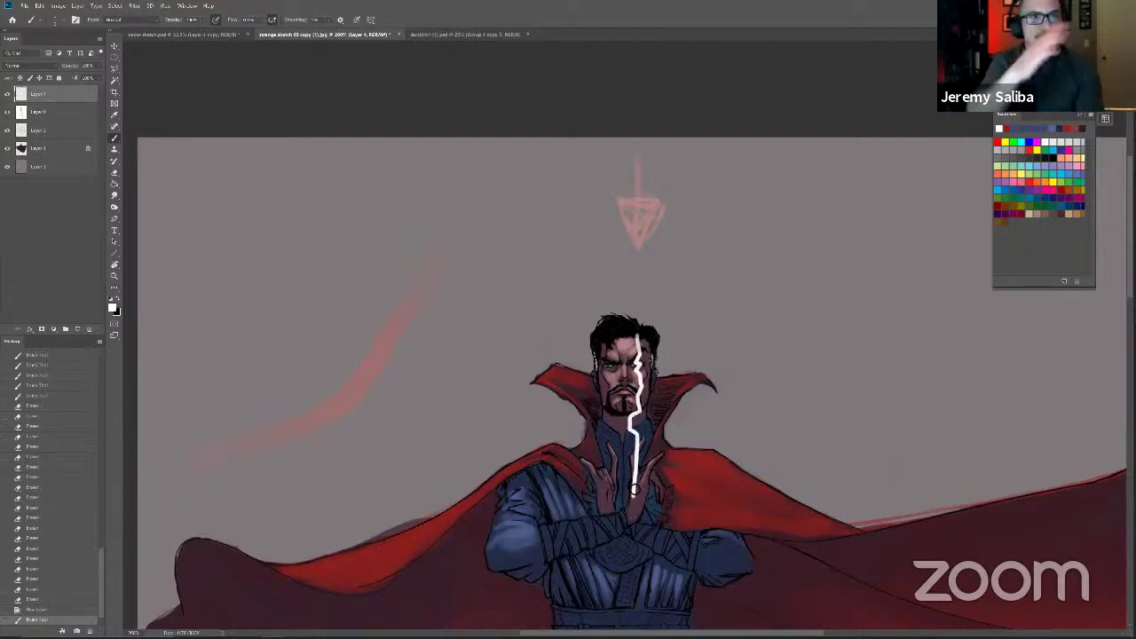
key("ctrl+z")
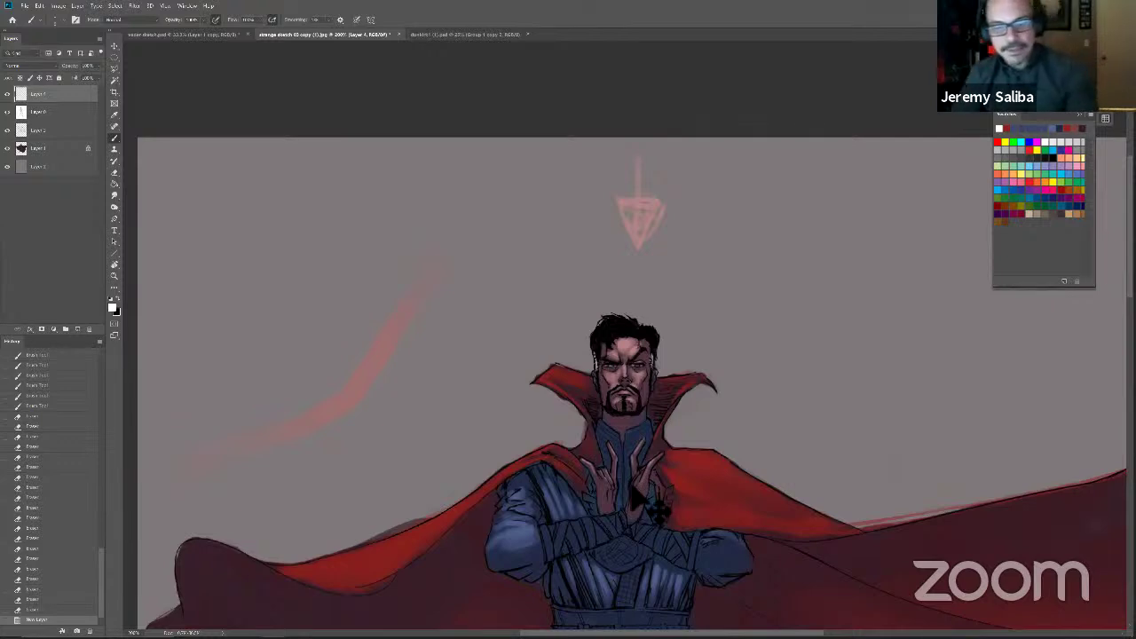
Step: Return to the cloak's highlight layer and erase red from the shadowed lining beside the left sleeve
key("ctrl+minus")
left_click_drag(539, 498, 484, 383)
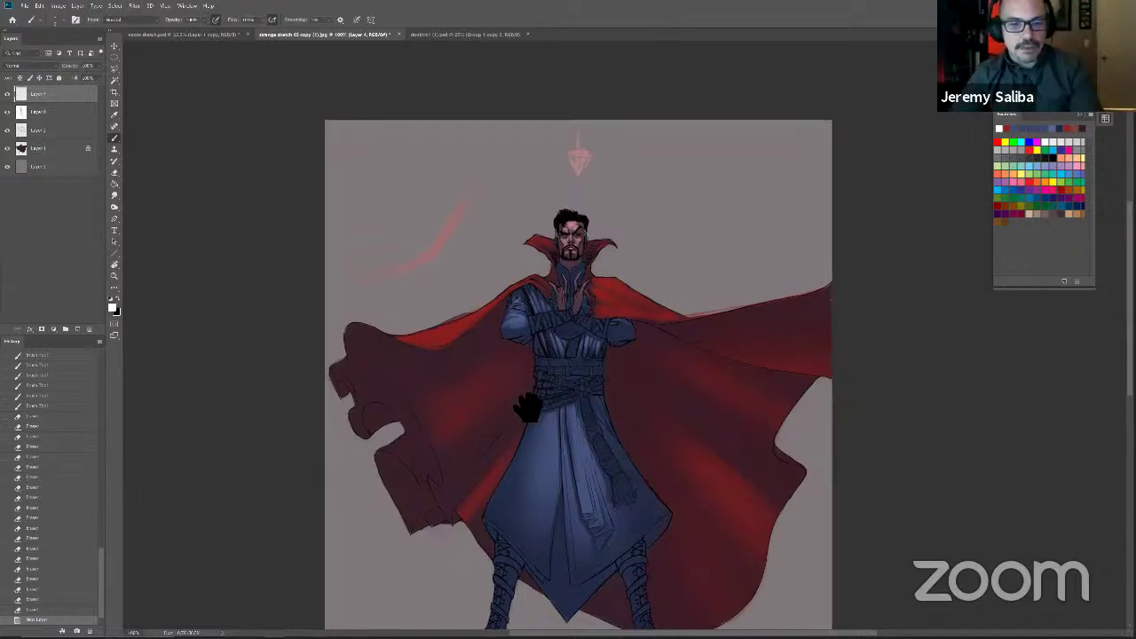
scroll(556, 473, "up", 2)
left_click_drag(557, 473, 553, 487)
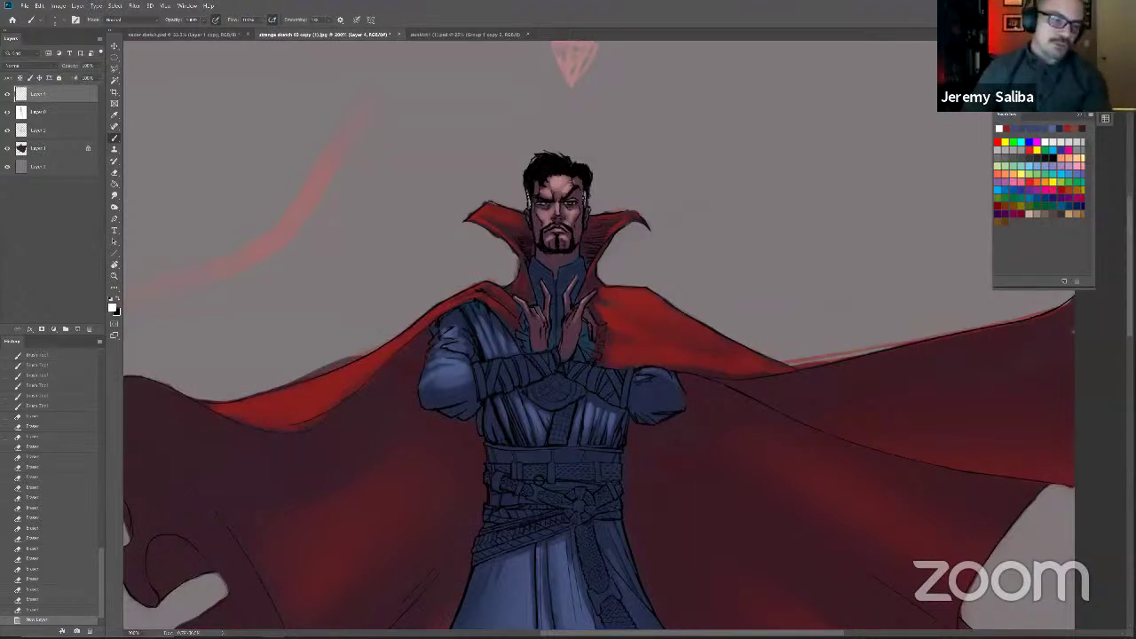
left_click_drag(352, 464, 390, 466)
key("e")
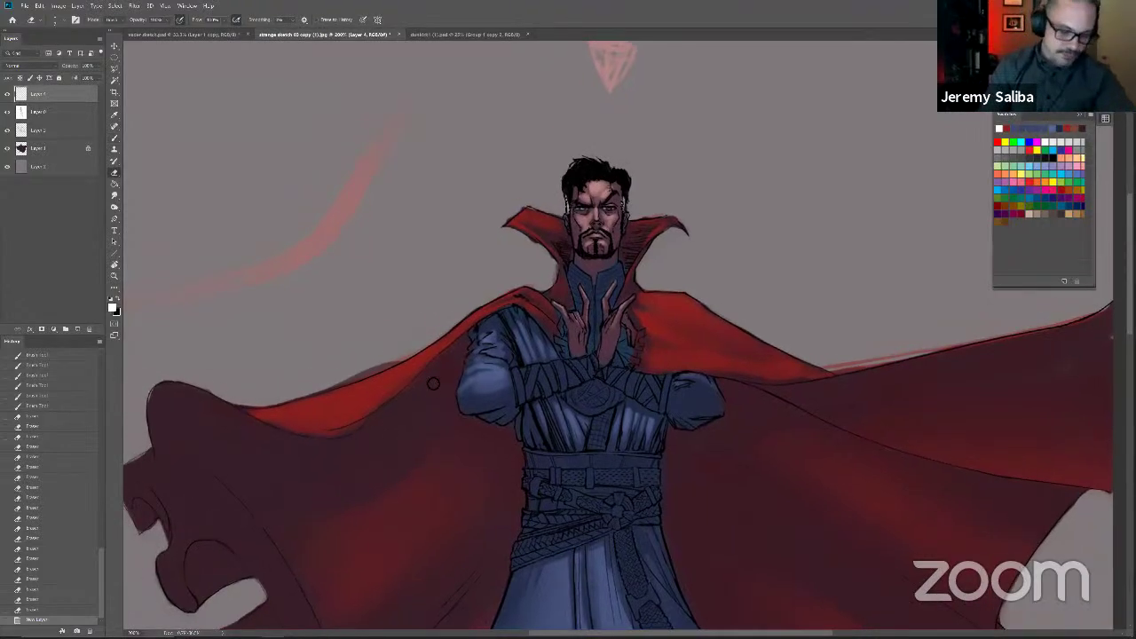
left_click_drag(460, 357, 408, 423)
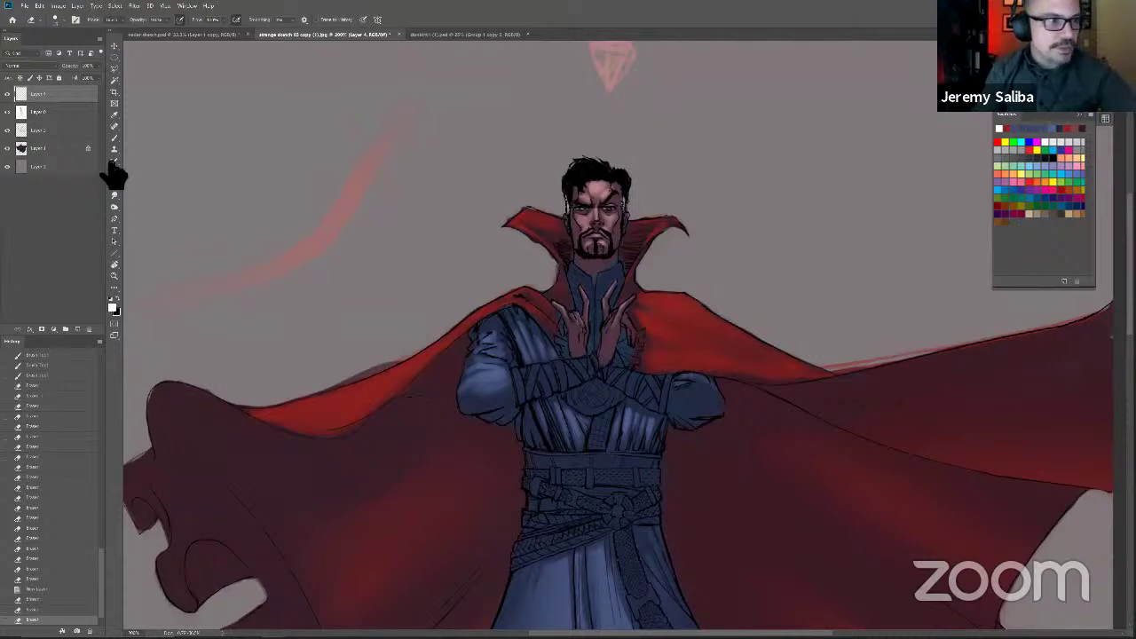
left_click(44, 131)
left_click_drag(452, 365, 437, 387)
left_click_drag(443, 382, 390, 433)
left_click_drag(399, 422, 390, 433)
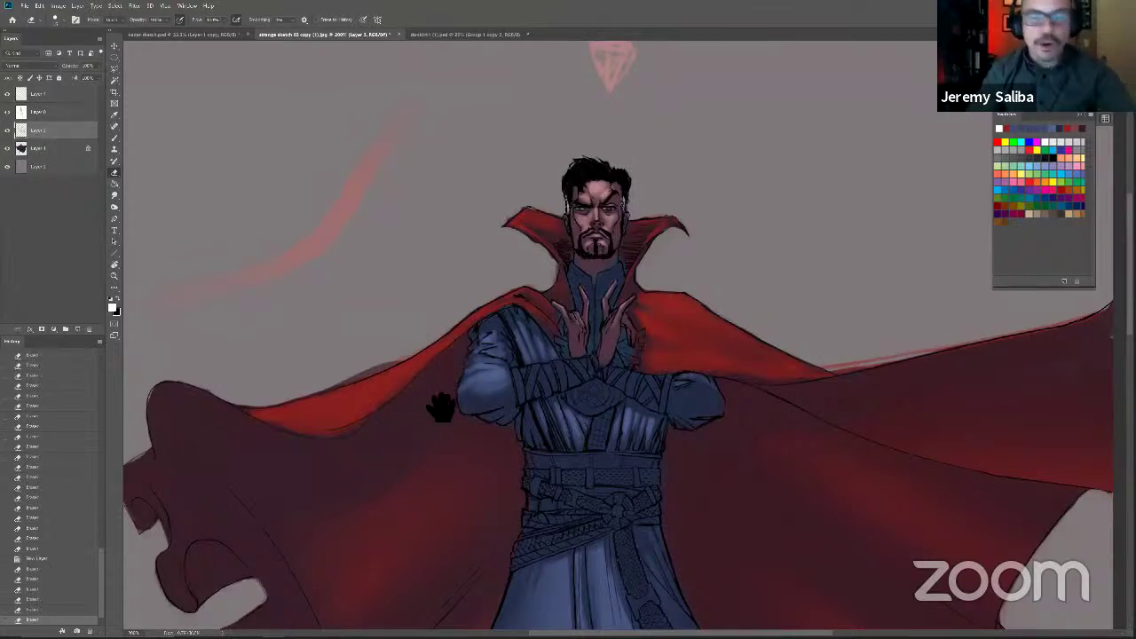
Step: Sample red from the cloak and paint highlights on the left shoulder folds near the collar base
left_click_drag(493, 441, 403, 436)
key("b")
left_click(614, 364, "alt")
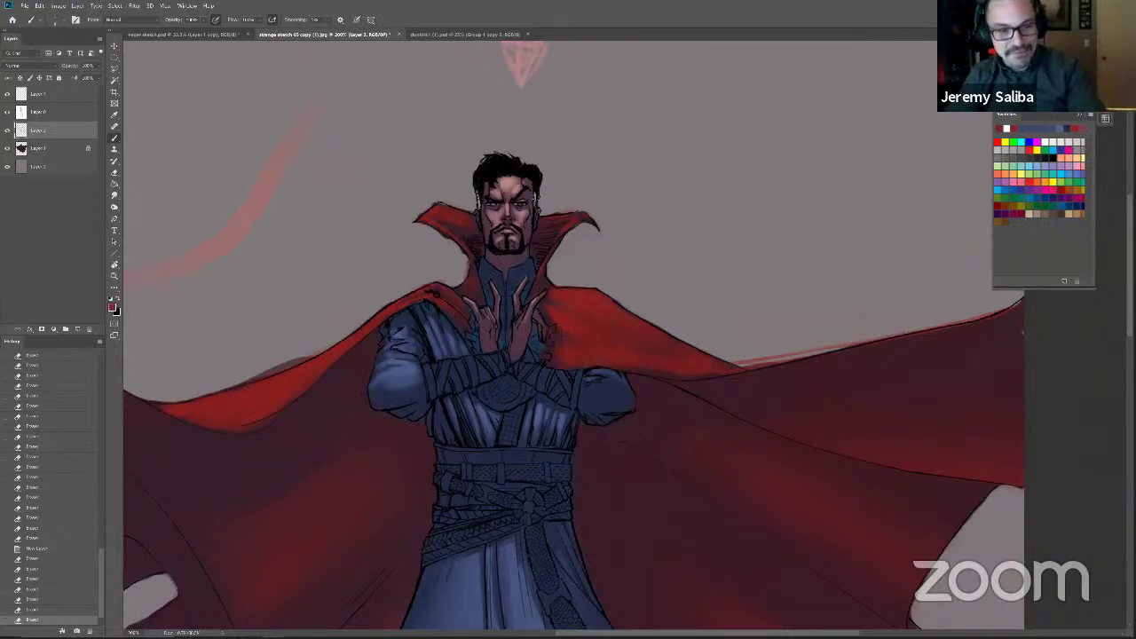
left_click_drag(462, 323, 449, 312)
mouse_move(449, 313)
left_mouse_down()
mouse_move(466, 325)
mouse_move(452, 304)
left_mouse_up()
mouse_move(452, 303)
left_mouse_down()
mouse_move(444, 289)
mouse_move(396, 299)
left_mouse_up()
Step: Erase excess red around the left side of the collar base and the shoulder's upper edge
key("e")
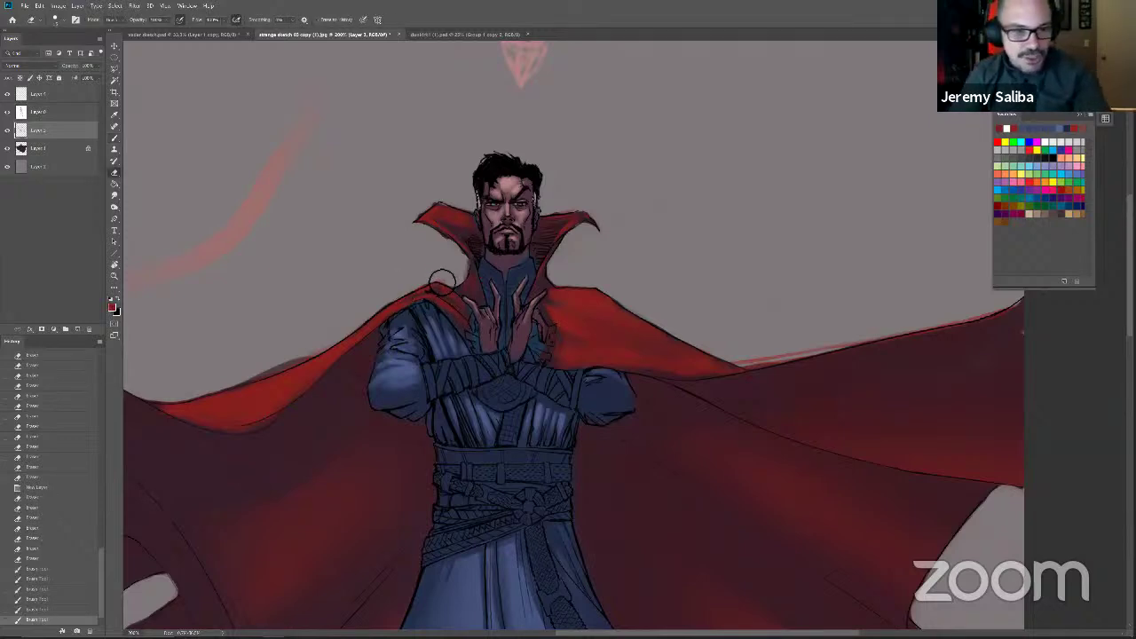
left_click_drag(469, 272, 474, 278)
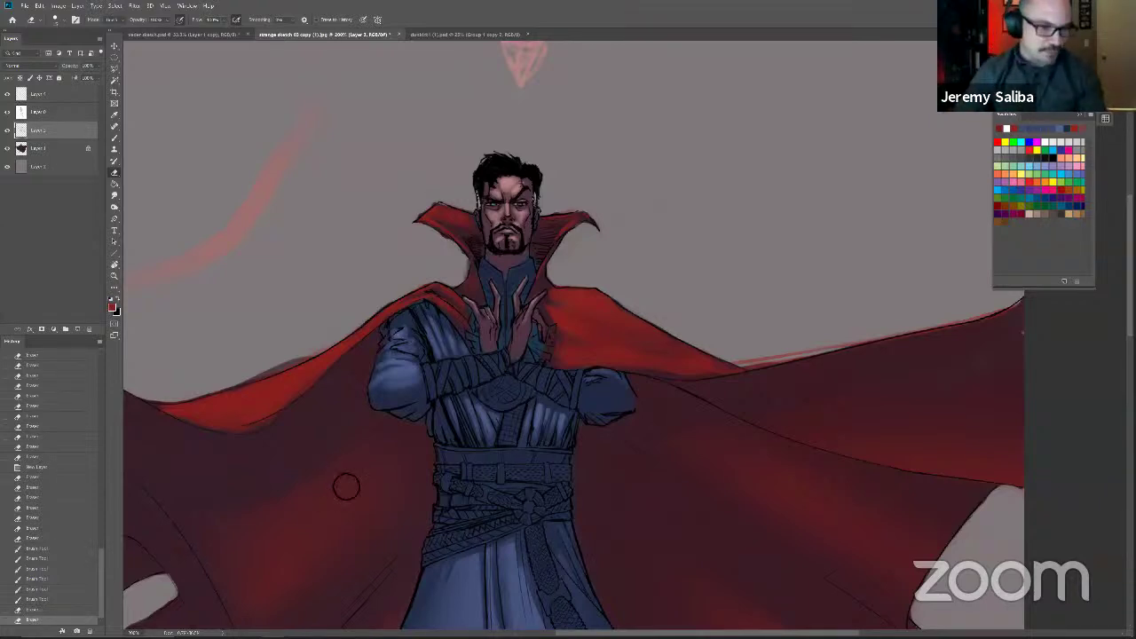
left_click_drag(330, 481, 429, 495)
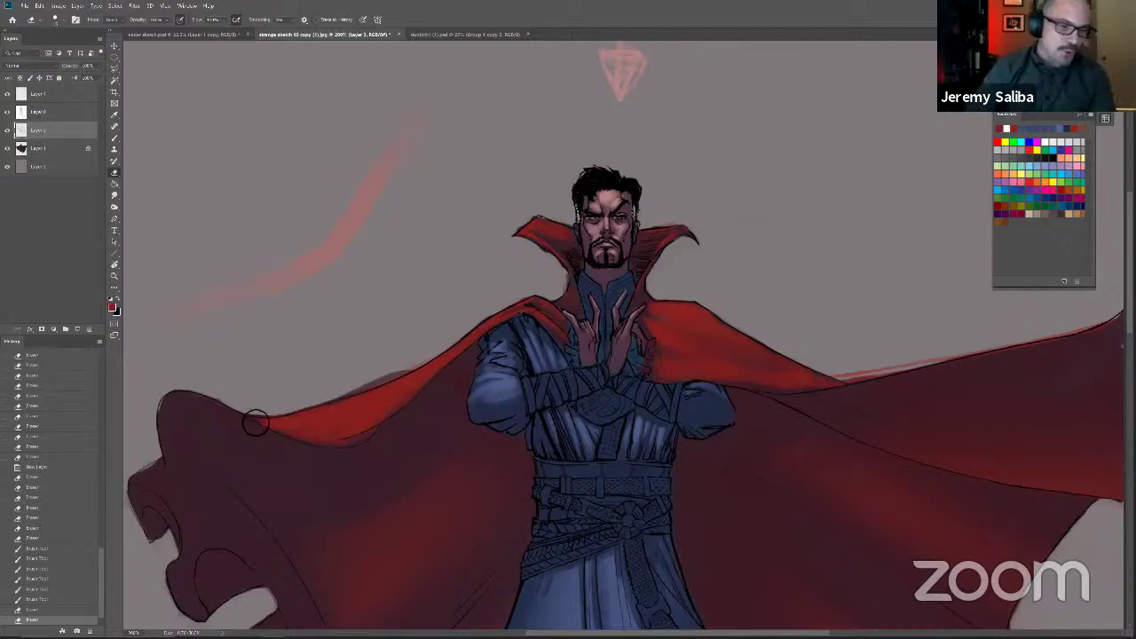
Step: Sample reds from the cloak and paint the folds across its right shoulder, from the collar base to the outer edge
left_click(268, 459)
key("b")
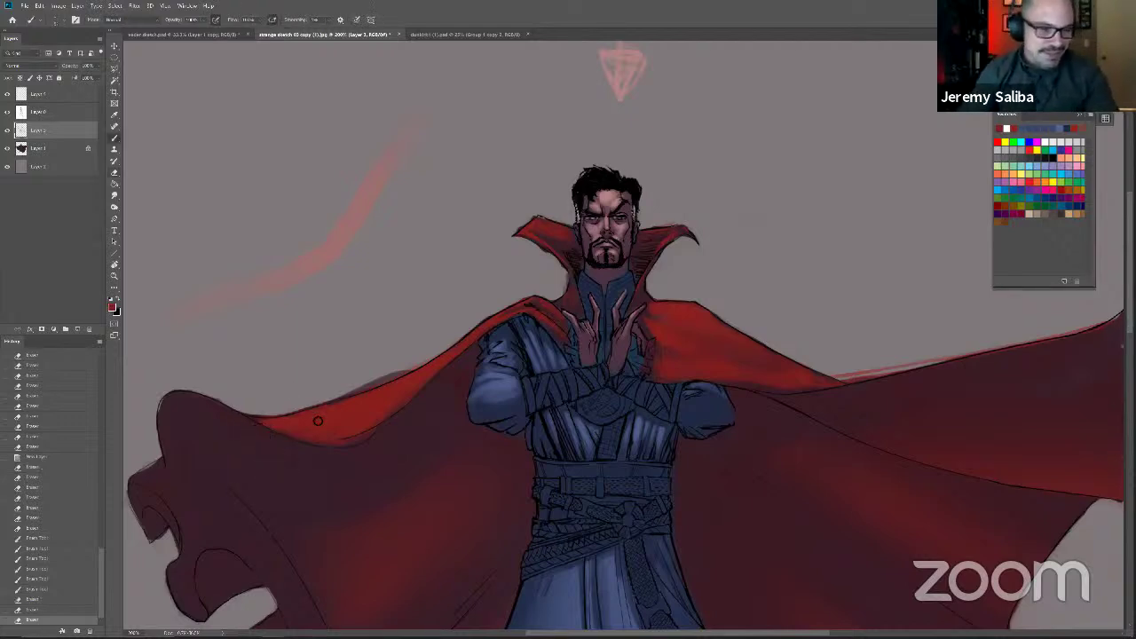
left_click_drag(328, 466, 299, 451)
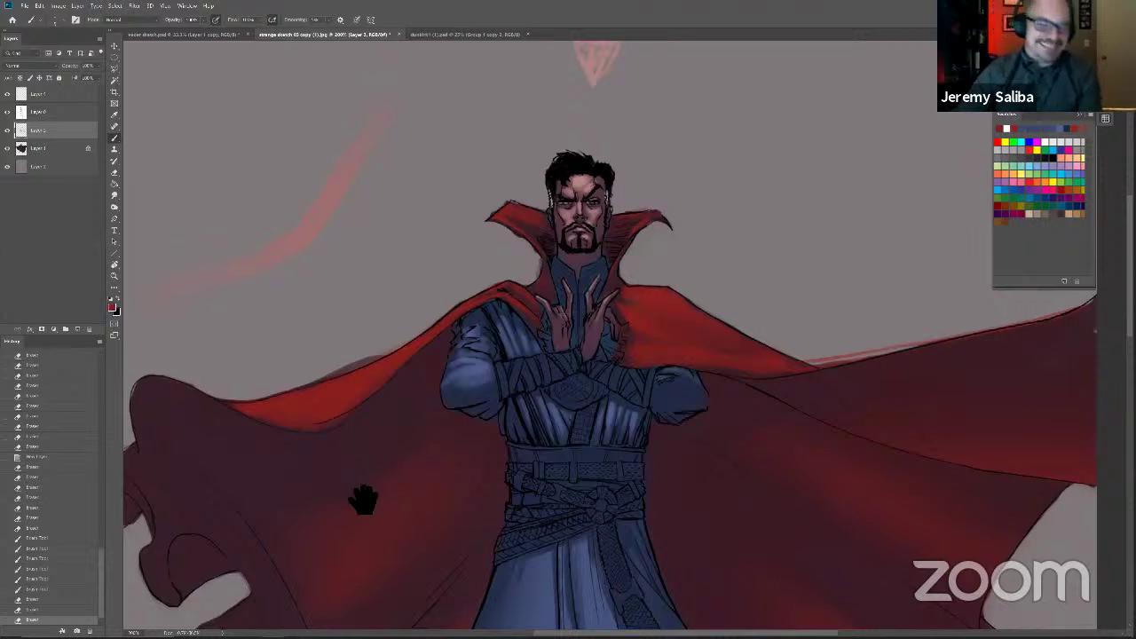
left_click_drag(354, 507, 349, 518)
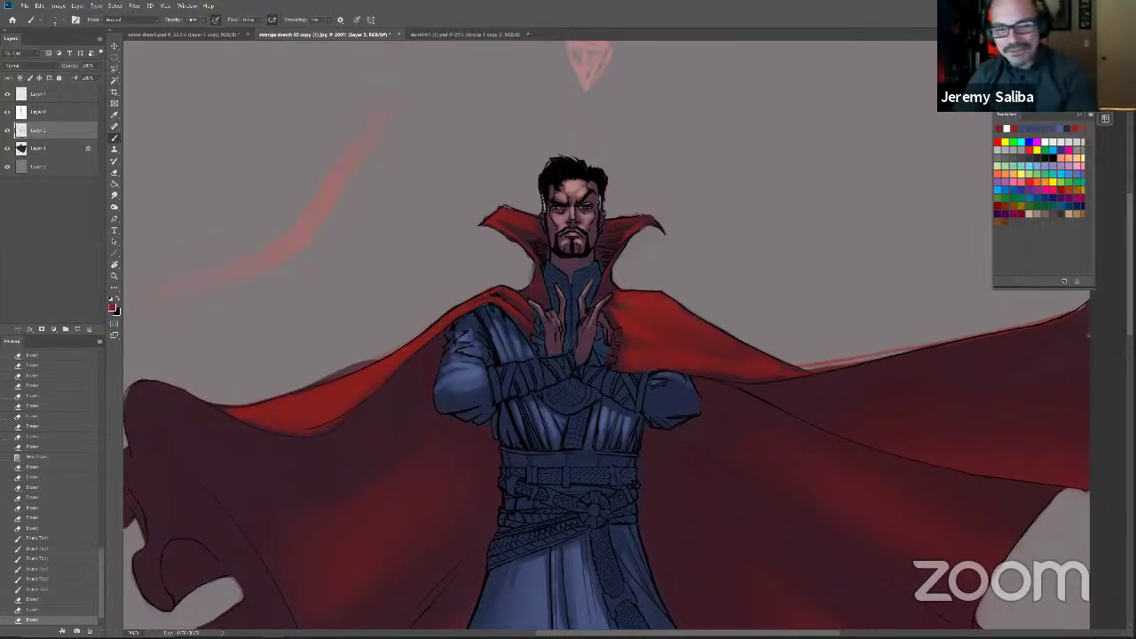
left_click_drag(453, 545, 380, 555)
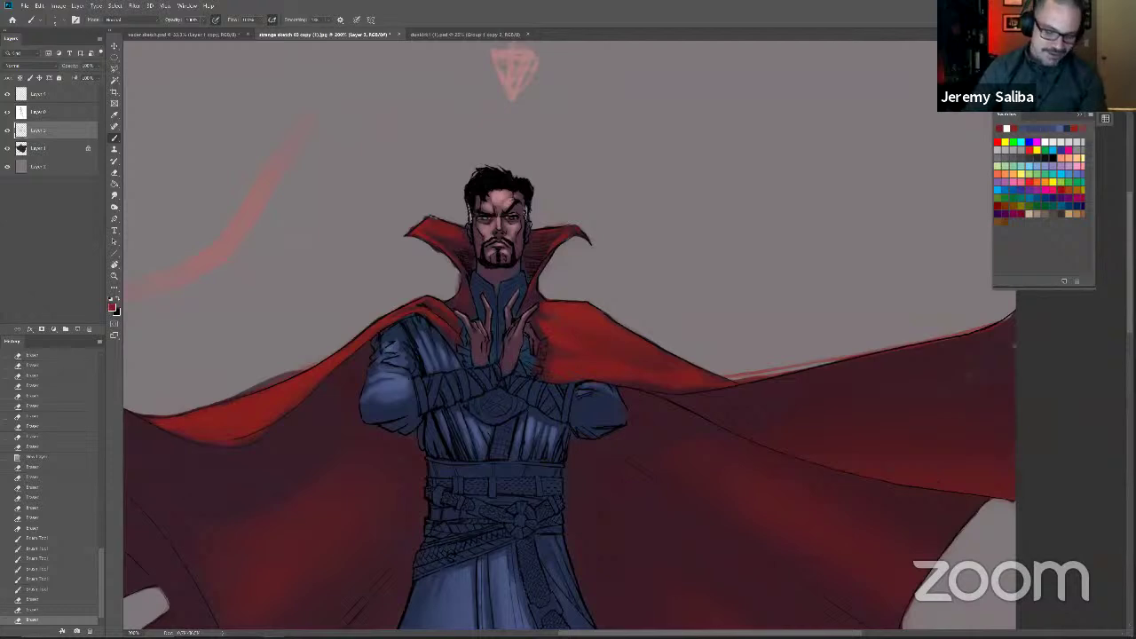
left_click_drag(378, 455, 278, 455)
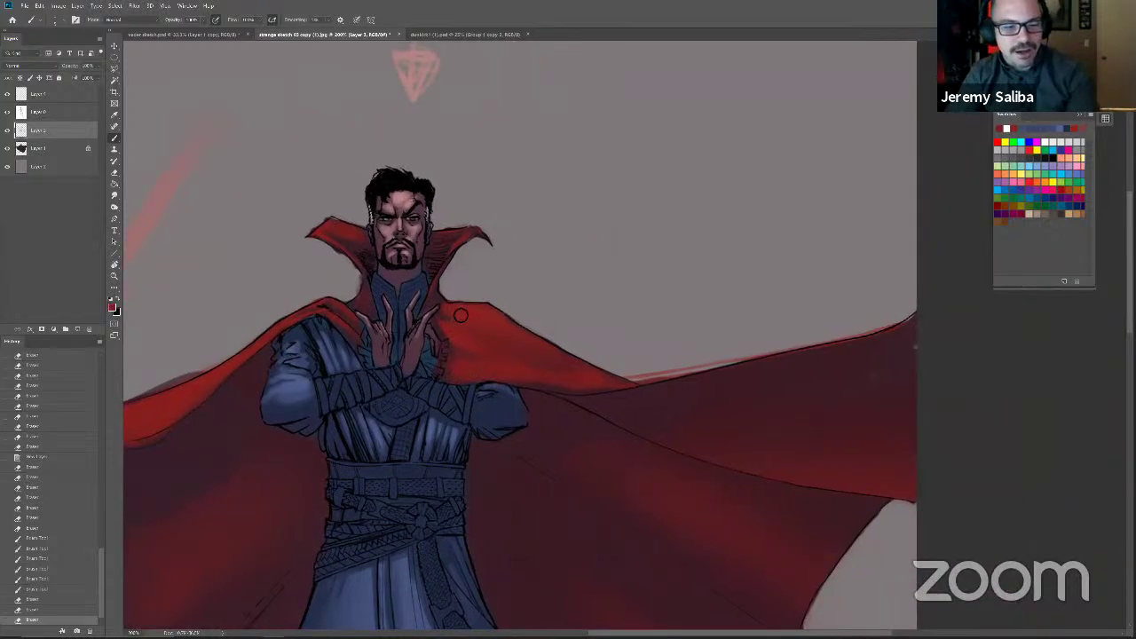
mouse_move(581, 370)
left_mouse_down()
mouse_move(522, 331)
mouse_move(626, 389)
mouse_move(483, 336)
mouse_move(502, 335)
mouse_move(476, 318)
mouse_move(501, 339)
left_mouse_up()
left_click(561, 386, "alt")
left_click(473, 317, "alt")
left_click_drag(501, 339, 438, 297)
Step: Erase stray colour around the fingers of the right raised hand, and retouch the fingertips with a tone sampled there
key("e")
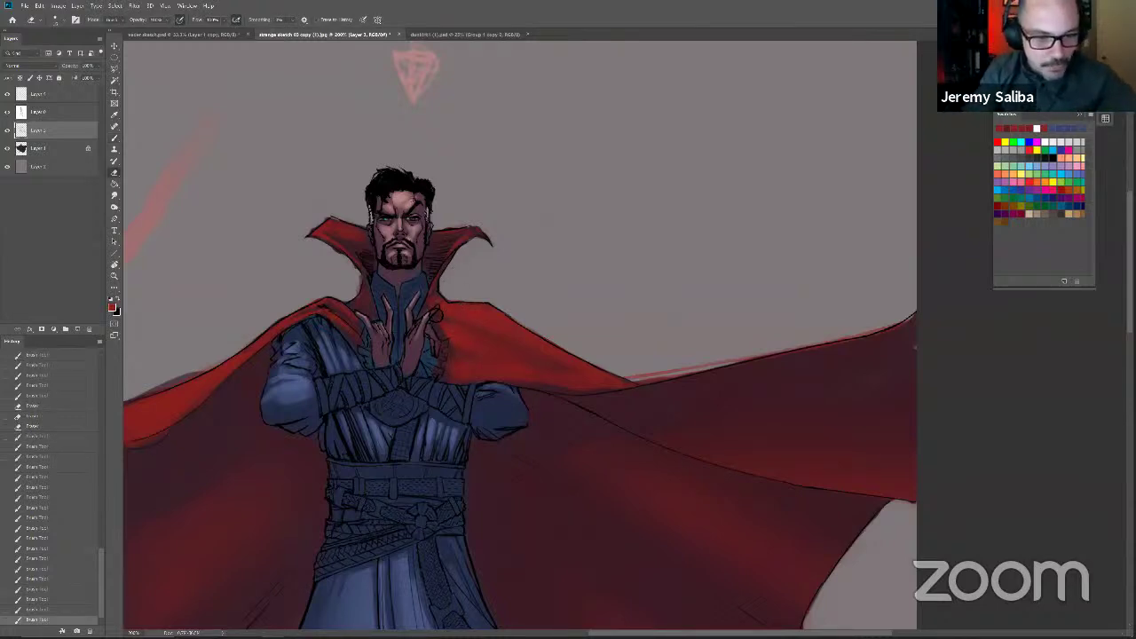
left_click_drag(428, 334, 426, 339)
left_click_drag(427, 330, 429, 339)
left_click_drag(429, 331, 434, 320)
key("b")
left_click(431, 309, "alt")
left_click_drag(428, 314, 440, 310)
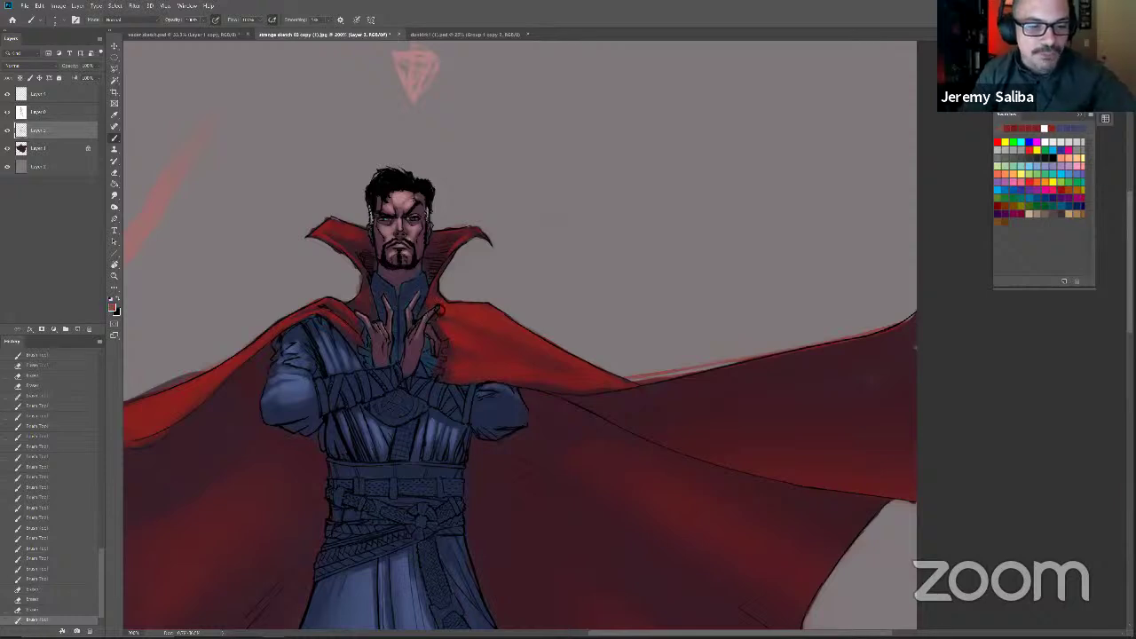
Step: Erase blue highlights between the folds of the robe's hanging centre panel, down to its zigzag lower end
scroll(435, 394, "down", 10)
scroll(435, 394, "left", 4)
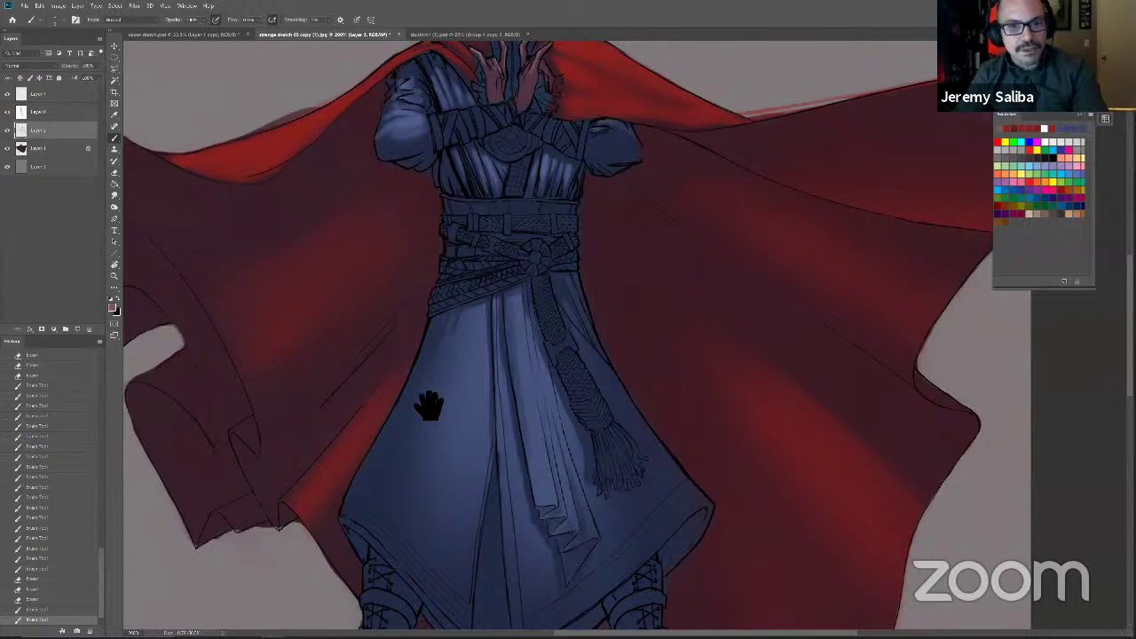
scroll(426, 405, "down", 2)
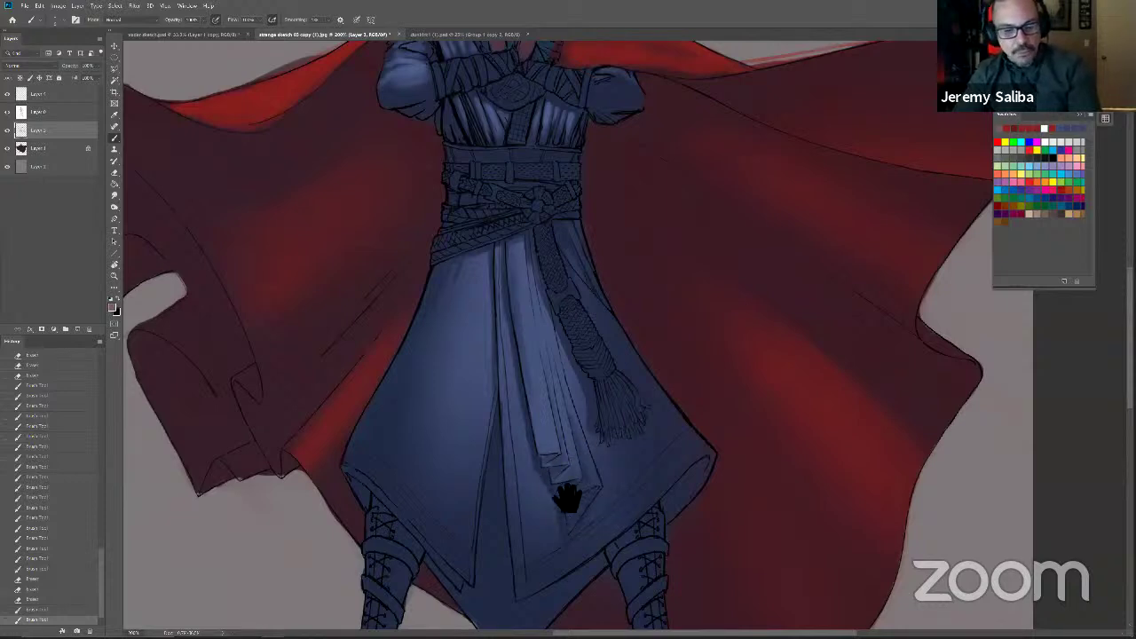
left_click_drag(544, 501, 557, 570)
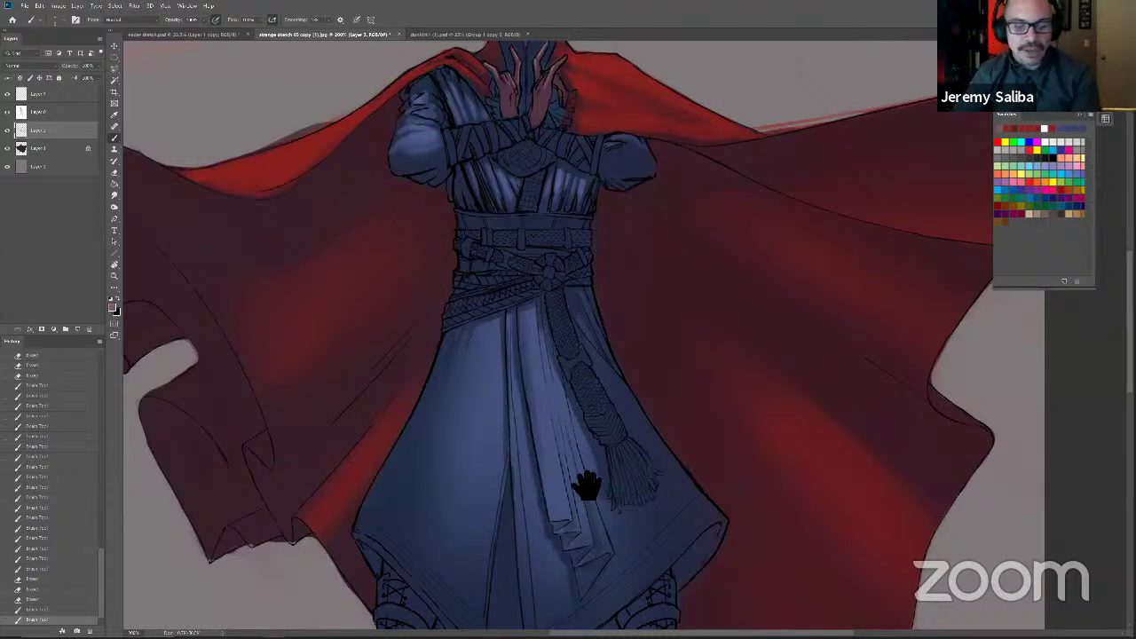
key("e")
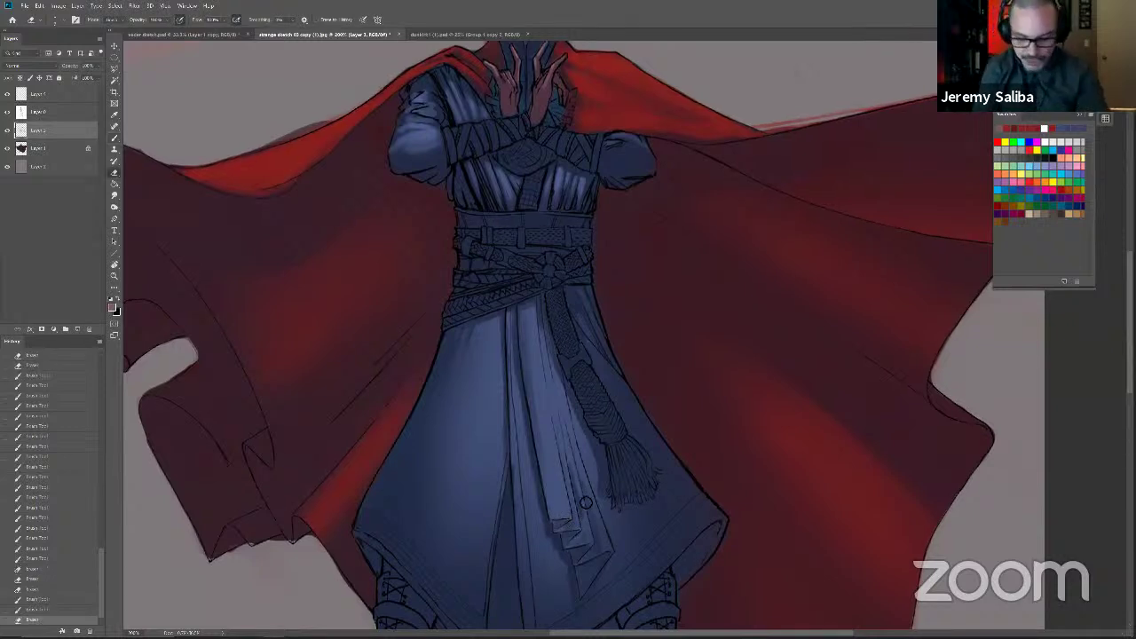
left_click(582, 516)
left_click_drag(576, 499, 569, 467)
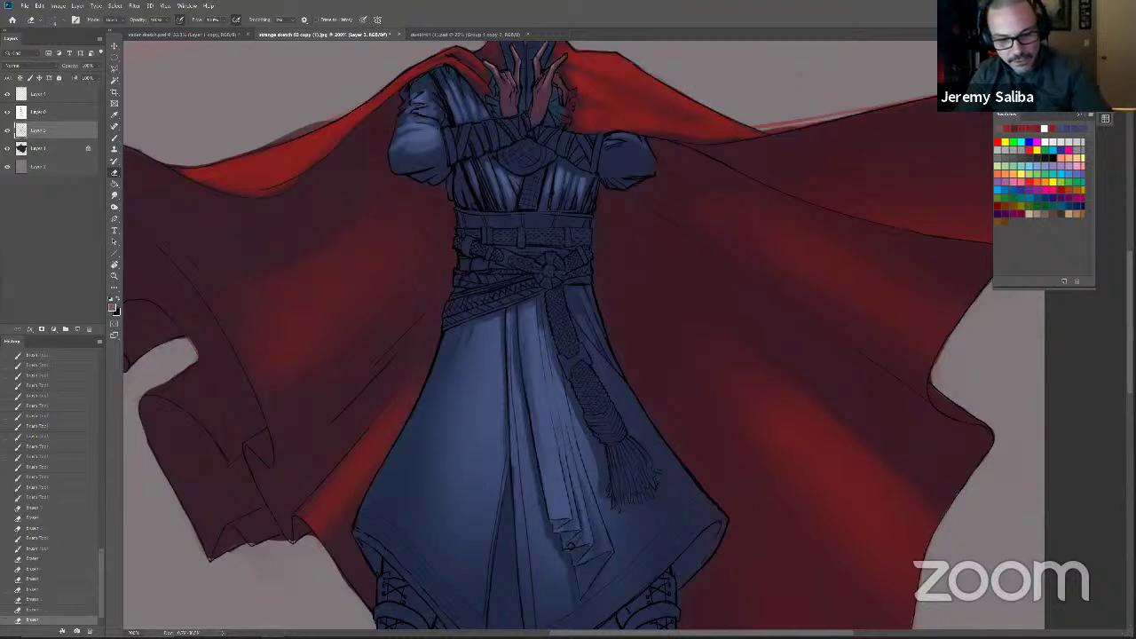
left_click_drag(581, 515, 581, 536)
left_click(549, 516)
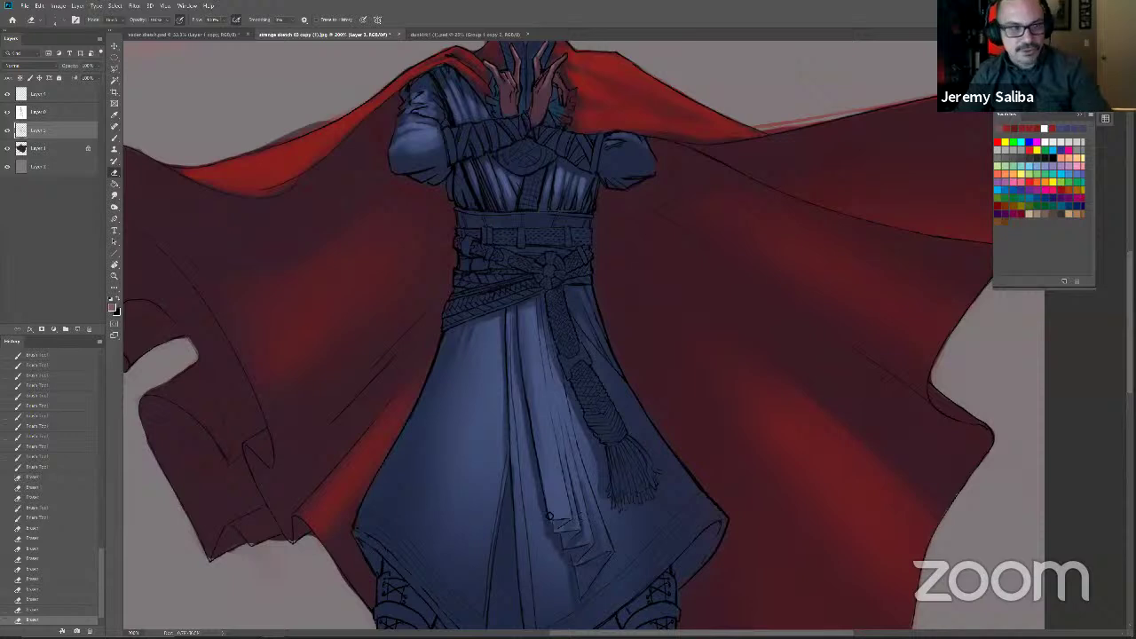
left_click(549, 517)
Step: Compare the artwork with the highlight layer hidden and shown, and erase more fold shadows in the robe's centre panel
left_click(7, 130)
left_click(7, 130)
key("ctrl+z")
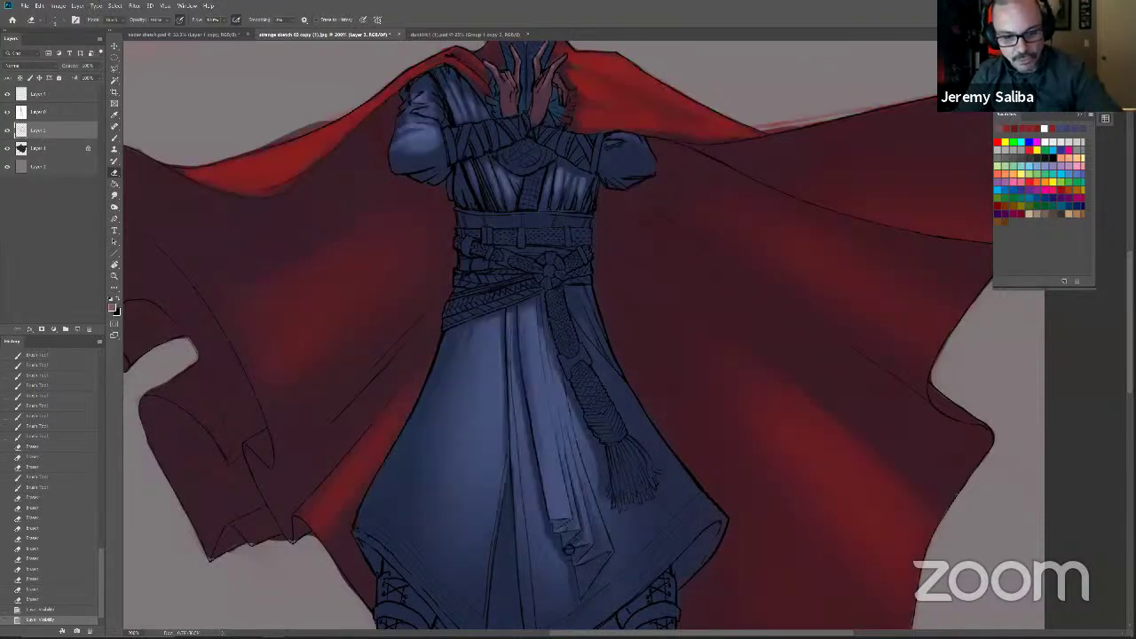
mouse_move(567, 530)
left_mouse_down()
mouse_move(558, 440)
mouse_move(577, 503)
left_mouse_up()
left_click(567, 487)
left_click_drag(535, 272, 568, 446)
left_click_drag(585, 508, 587, 497)
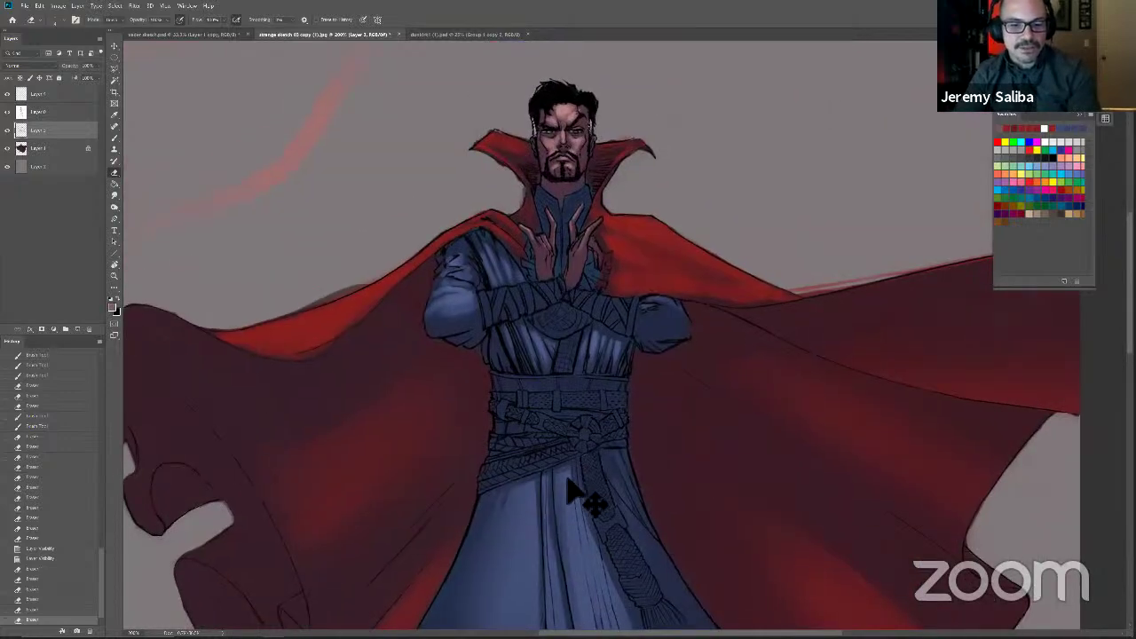
Step: Sample blue from the robe area and adjust the painting colour to a darker, muted navy
key("ctrl+plus")
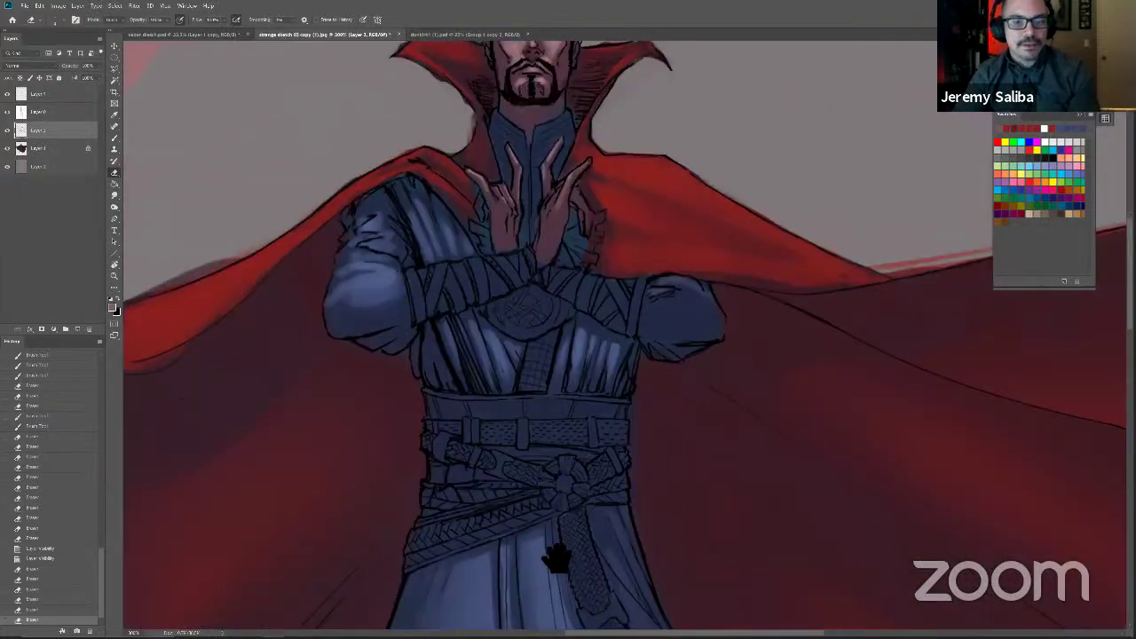
scroll(557, 544, "down", 2)
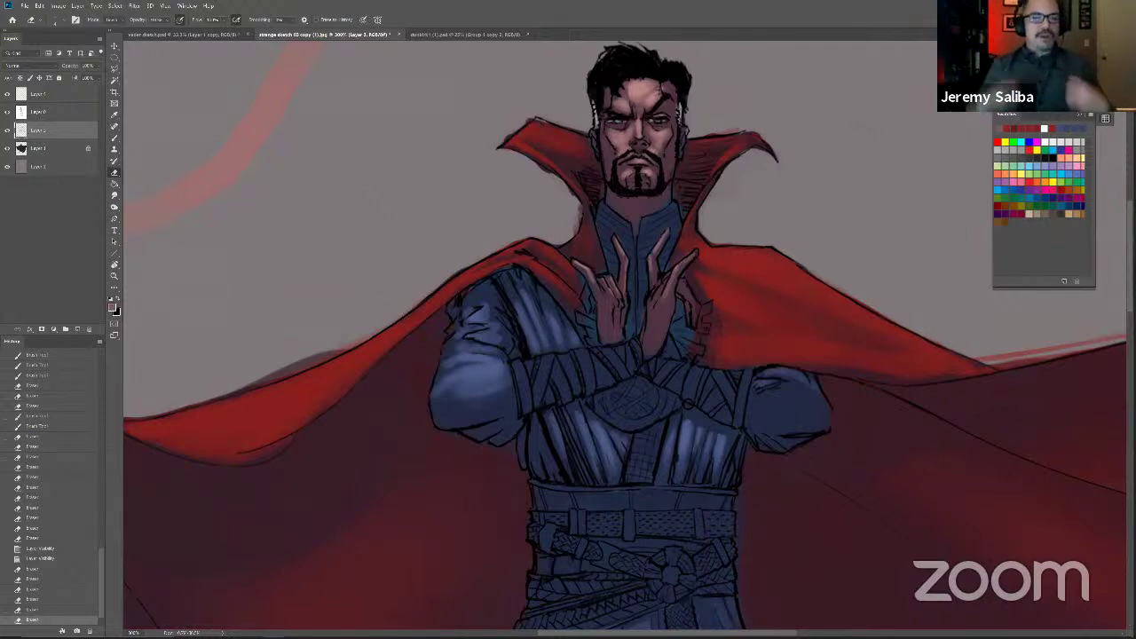
key("b")
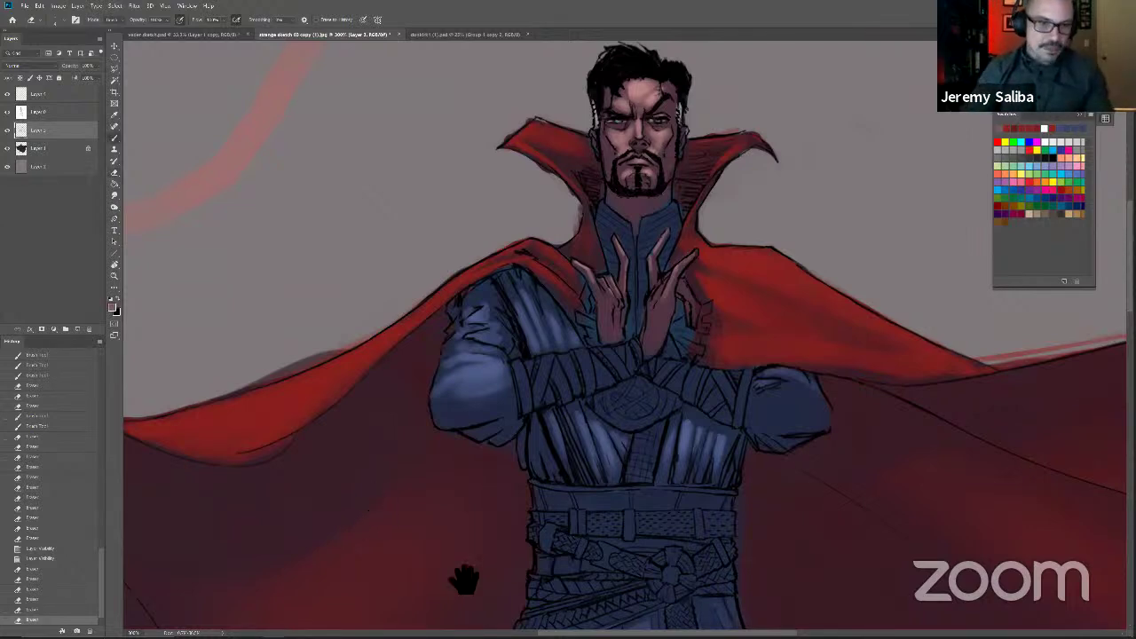
left_click_drag(624, 227, 736, 318)
left_click(719, 331, "alt")
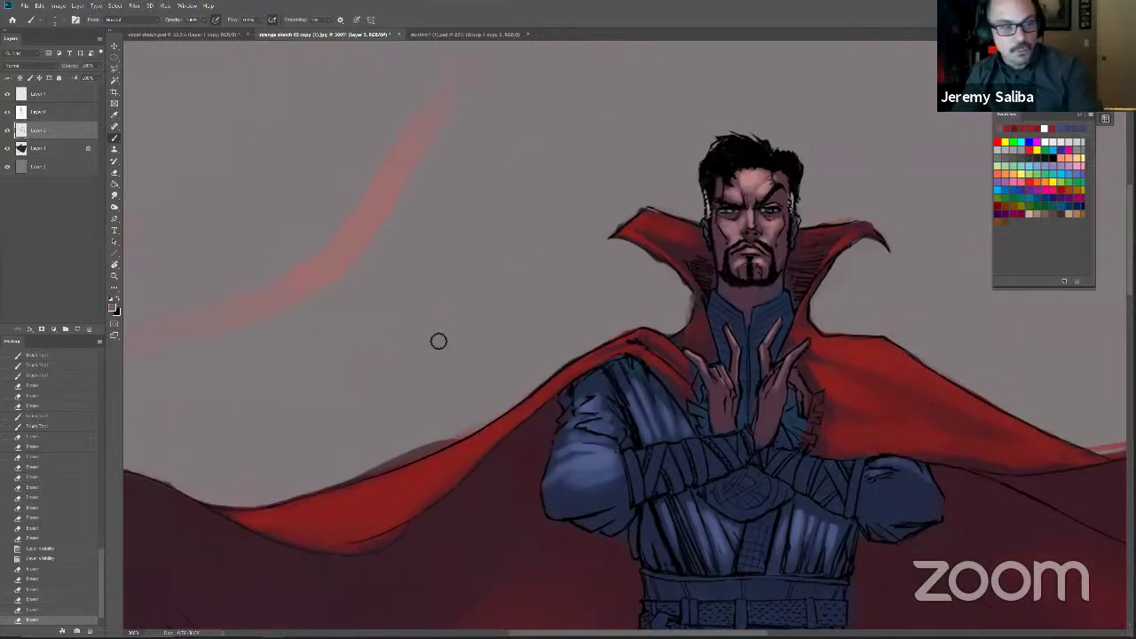
left_click(113, 308)
left_click(333, 310)
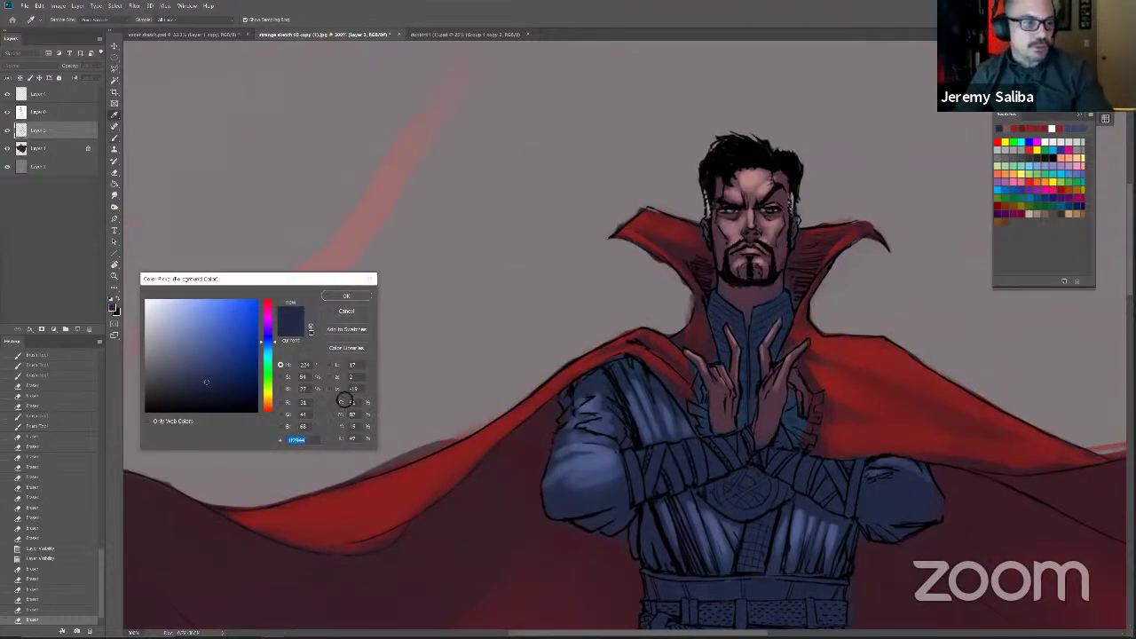
left_click(114, 310)
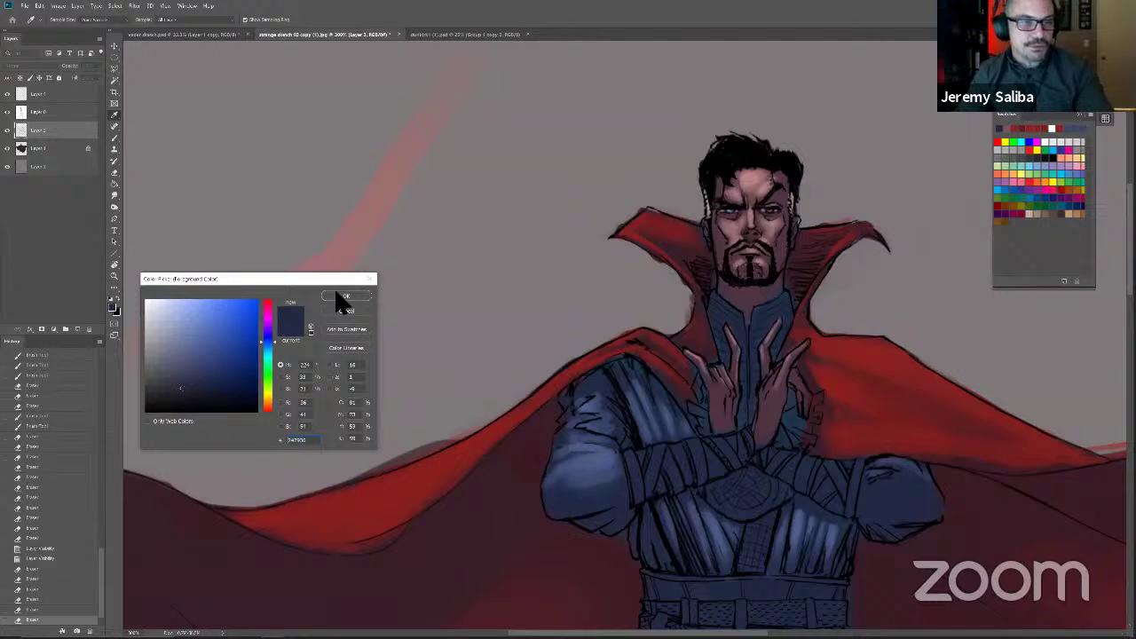
key("Return")
Step: Enlarge the brush and paint a thick vertical navy bar on the grey background left of the character's head
key("bracketright")
key("bracketright")
key("bracketright")
key("bracketright")
key("bracketright")
key("bracketright")
key("bracketright")
key("bracketright")
key("bracketright")
key("bracketright")
key("bracketright")
key("bracketright")
left_click_drag(480, 245, 483, 231)
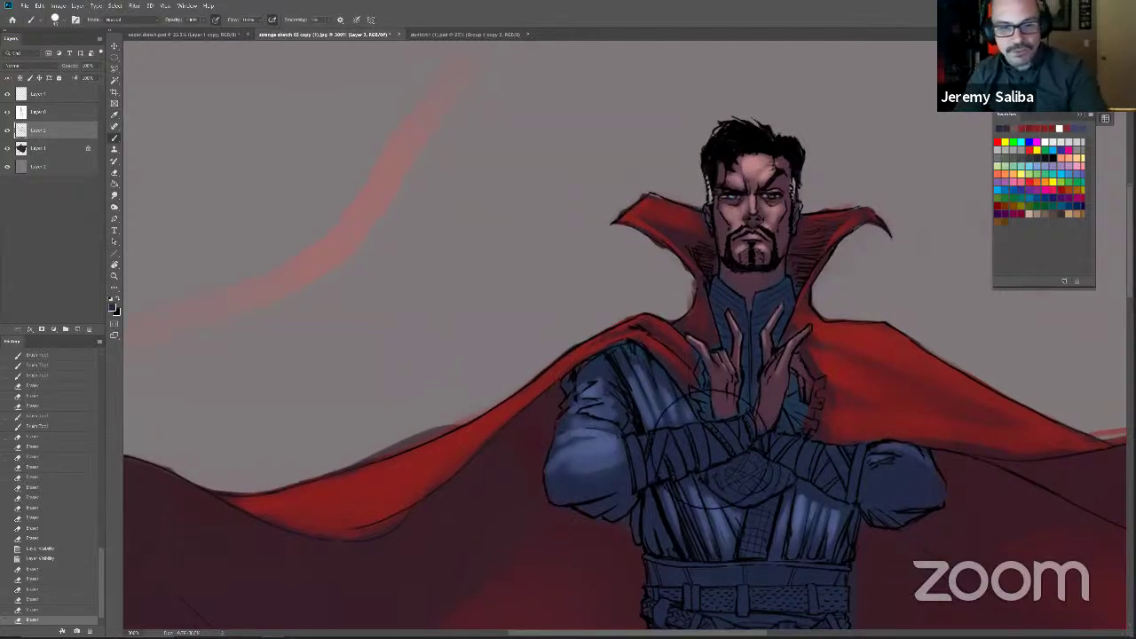
left_click_drag(542, 306, 544, 227)
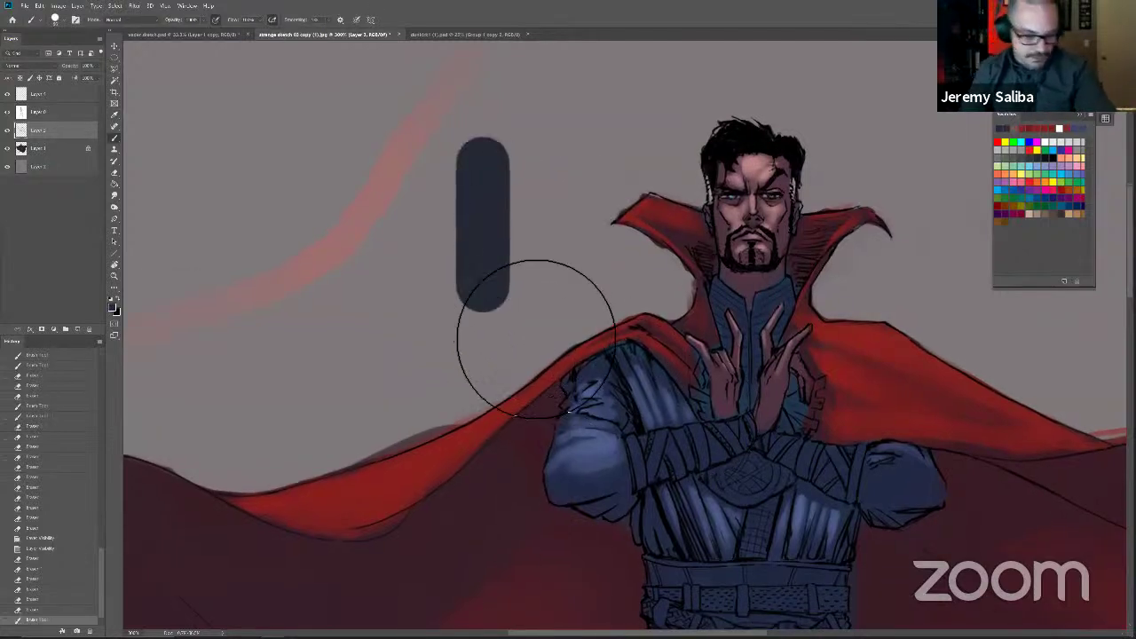
Step: Choose a soft round brush with white and shade the navy bar into a cylinder with a vertical highlight
right_click(532, 304)
left_click(702, 332)
left_click(459, 282)
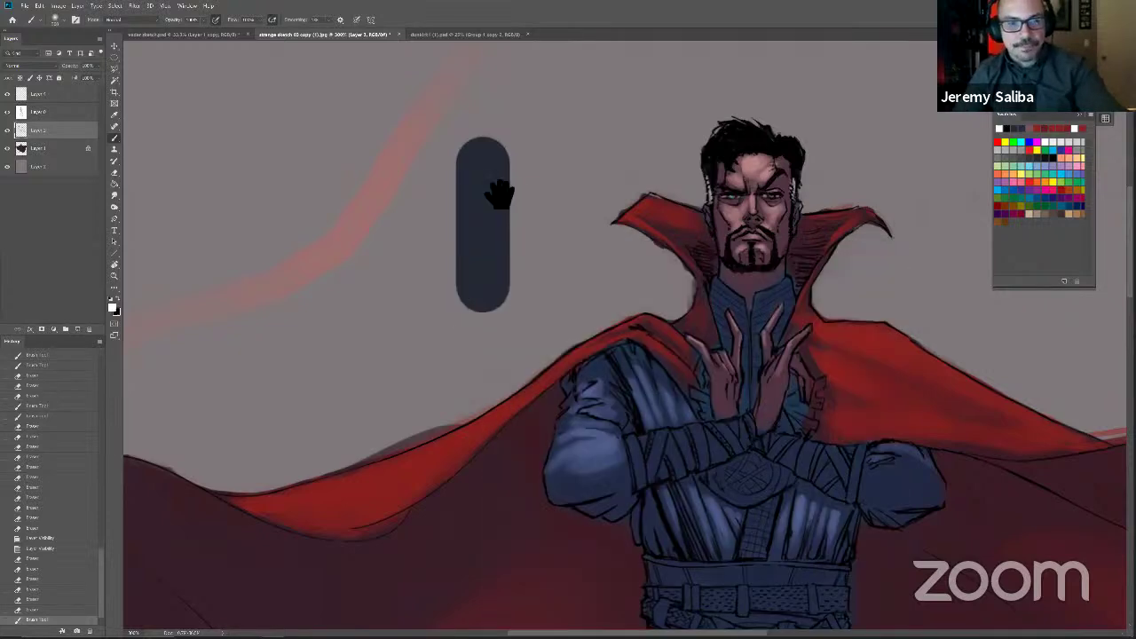
scroll(500, 194, "down", 1)
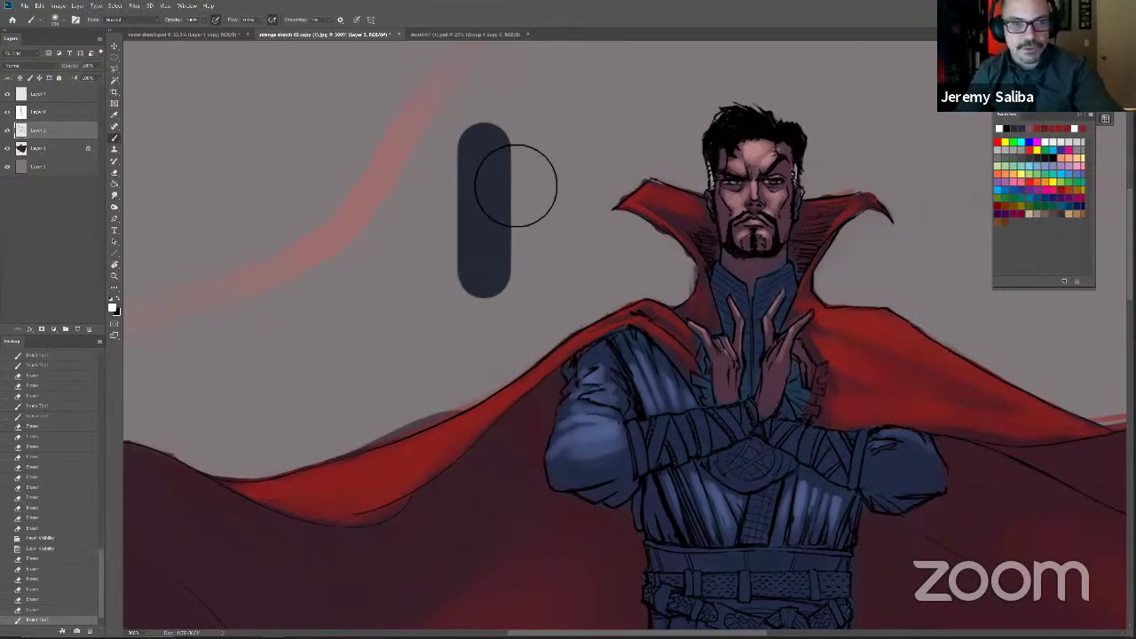
left_click_drag(521, 302, 517, 170)
left_click_drag(506, 324, 524, 185)
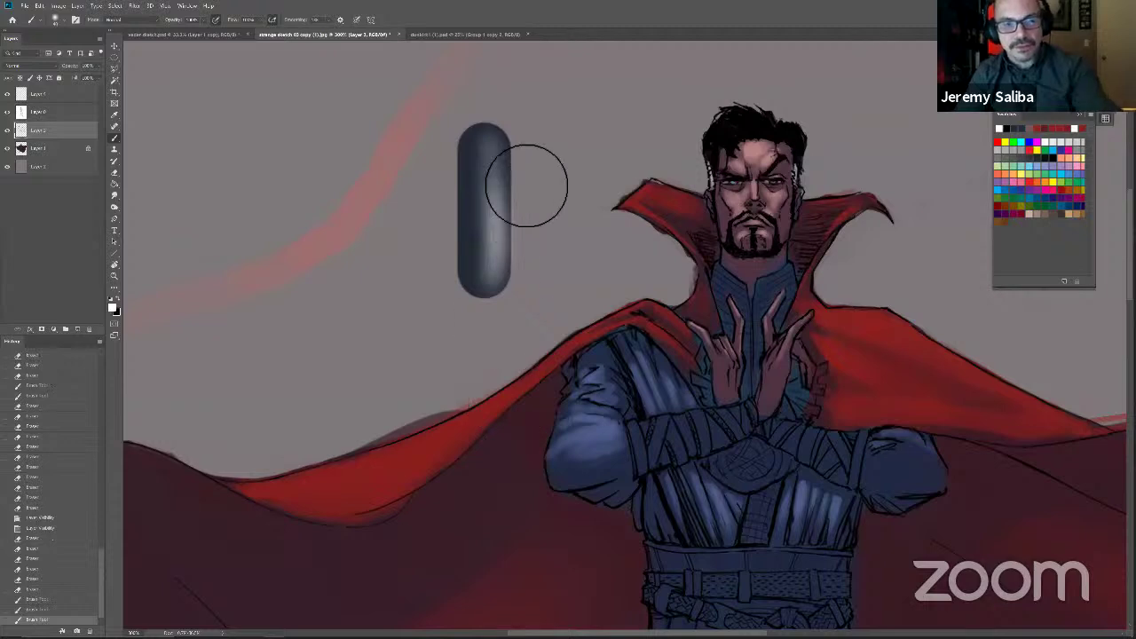
left_click_drag(511, 322, 513, 173)
left_click_drag(517, 349, 512, 186)
mouse_move(512, 326)
left_mouse_down()
mouse_move(512, 359)
mouse_move(503, 217)
mouse_move(502, 441)
left_mouse_up()
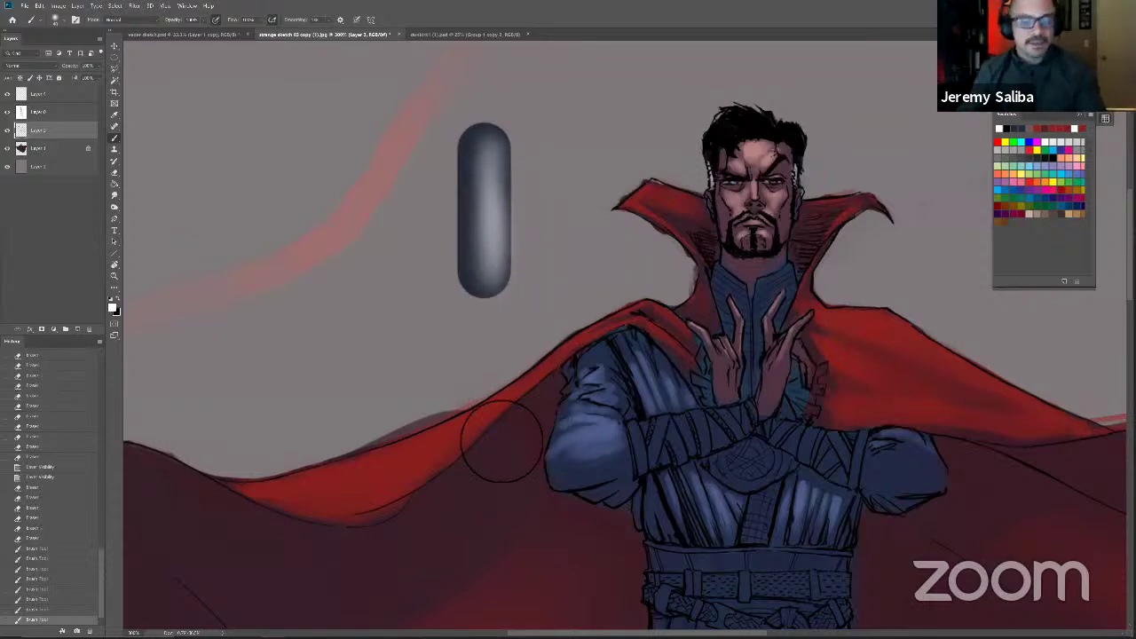
Step: Switch to black and a large hard round brush, and stamp a solid disc below and left of the cylinder
key("]")
key("]")
key("x")
key("]")
key("]")
key("]")
key("]")
key("]")
left_click(354, 348)
left_click(413, 382)
right_click(414, 382)
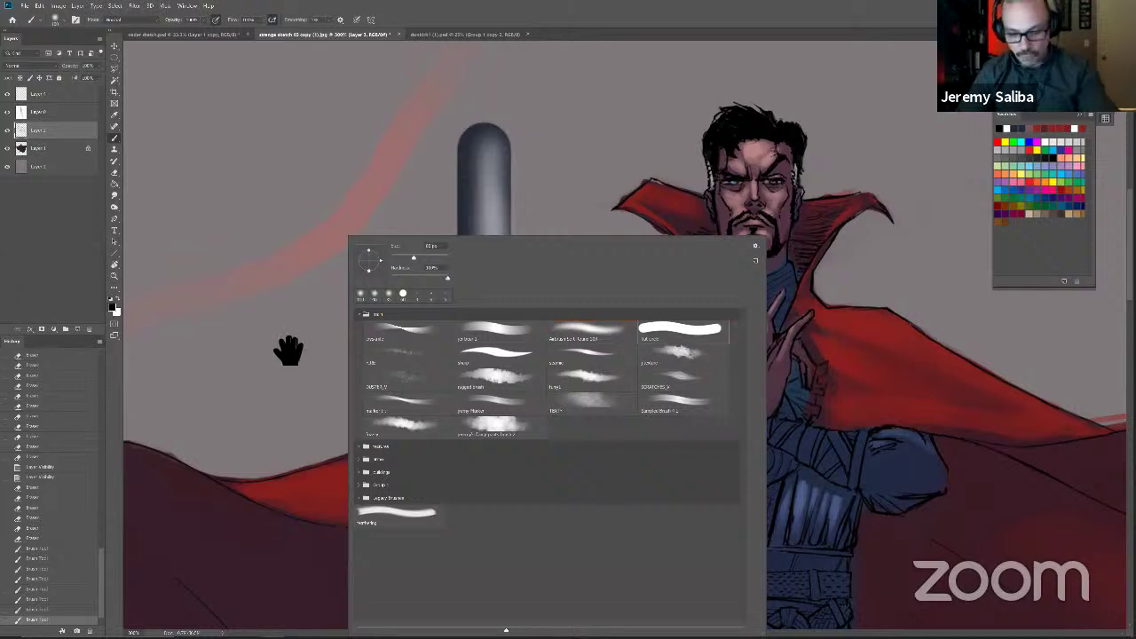
left_click(342, 332)
left_click_drag(342, 332, 337, 321)
left_click(339, 330)
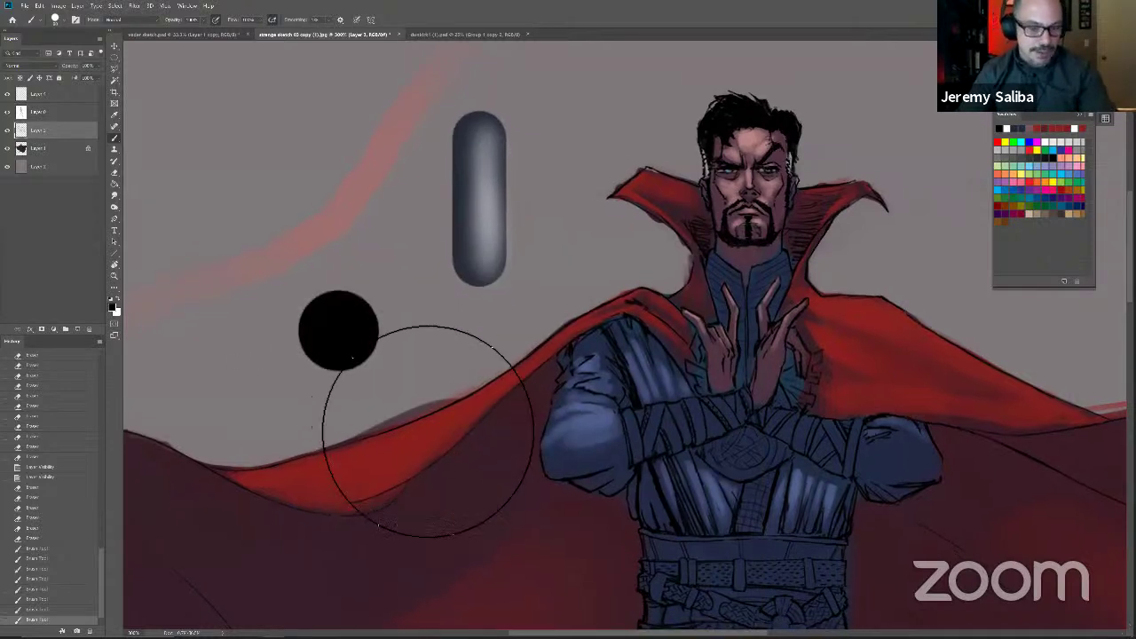
Step: Switch to white with a soft round brush and build a soft central highlight that turns the black disc into a sphere
key("x")
key("bracketleft")
left_click(342, 326)
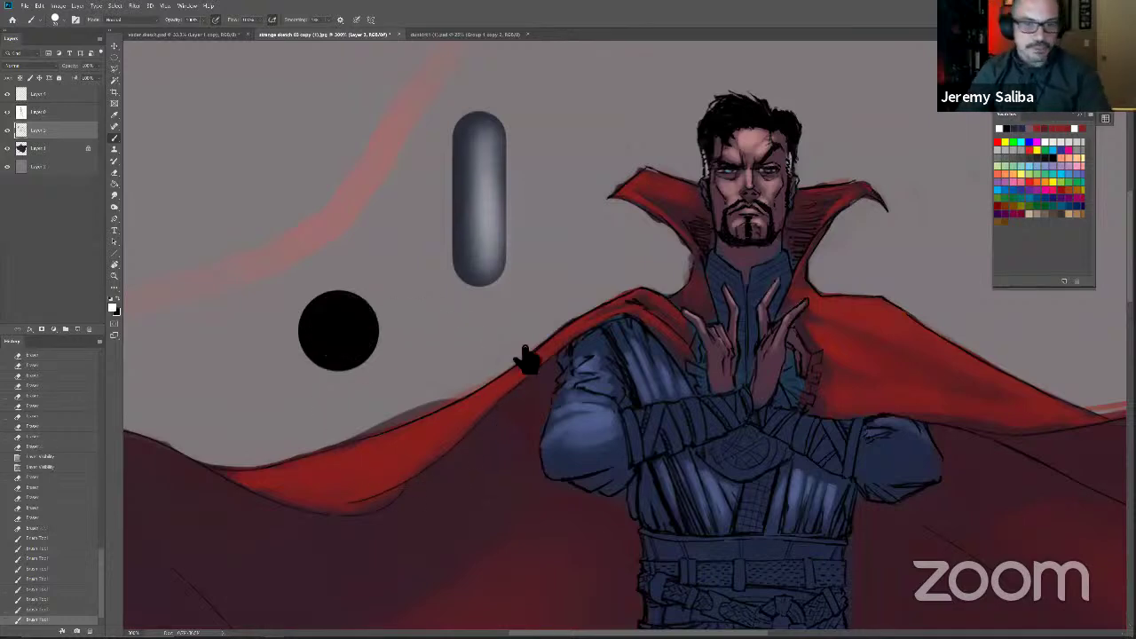
right_click(344, 328)
left_click(559, 330)
left_click_drag(335, 334, 355, 351)
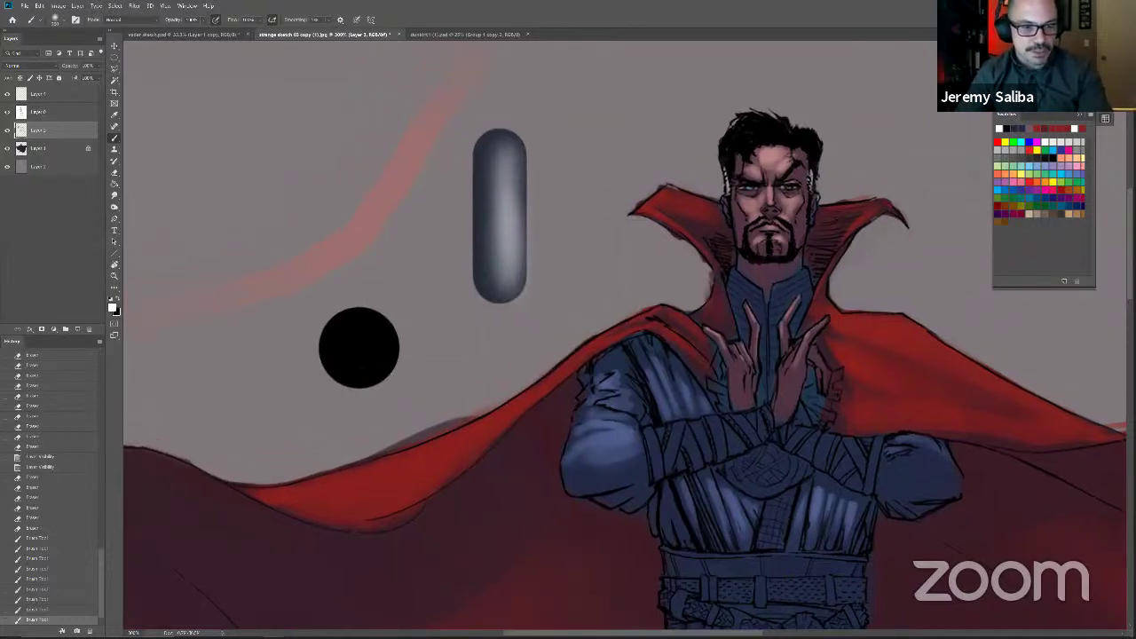
left_click_drag(418, 393, 414, 388)
left_click(414, 401)
left_click(413, 406)
key("bracketleft")
key("bracketleft")
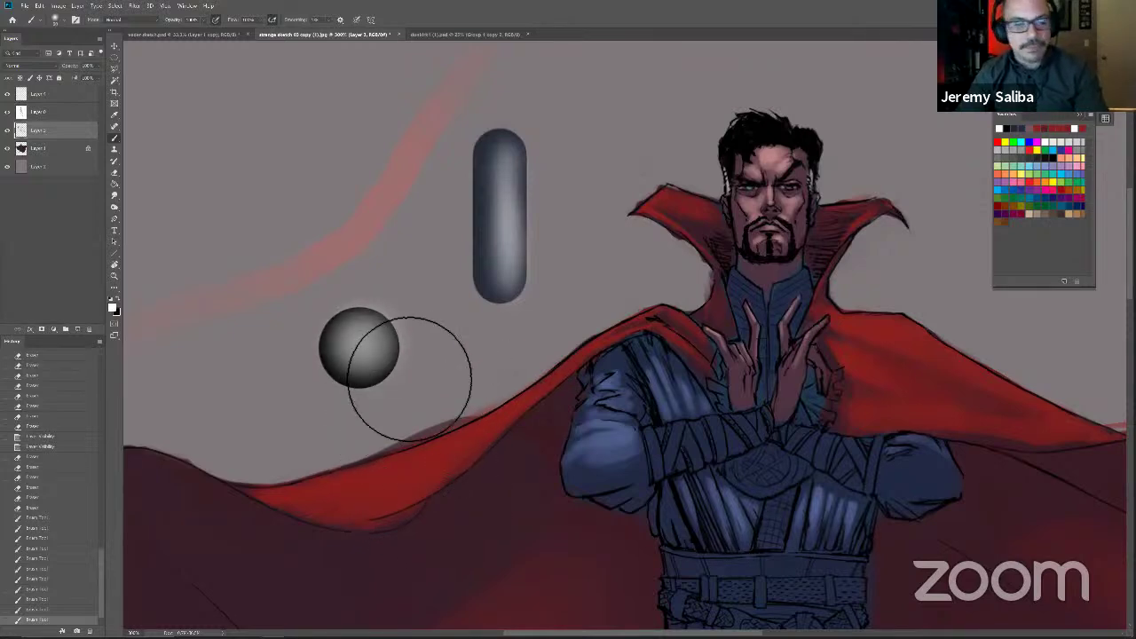
key("ctrl+minus")
left_click_drag(641, 379, 535, 314)
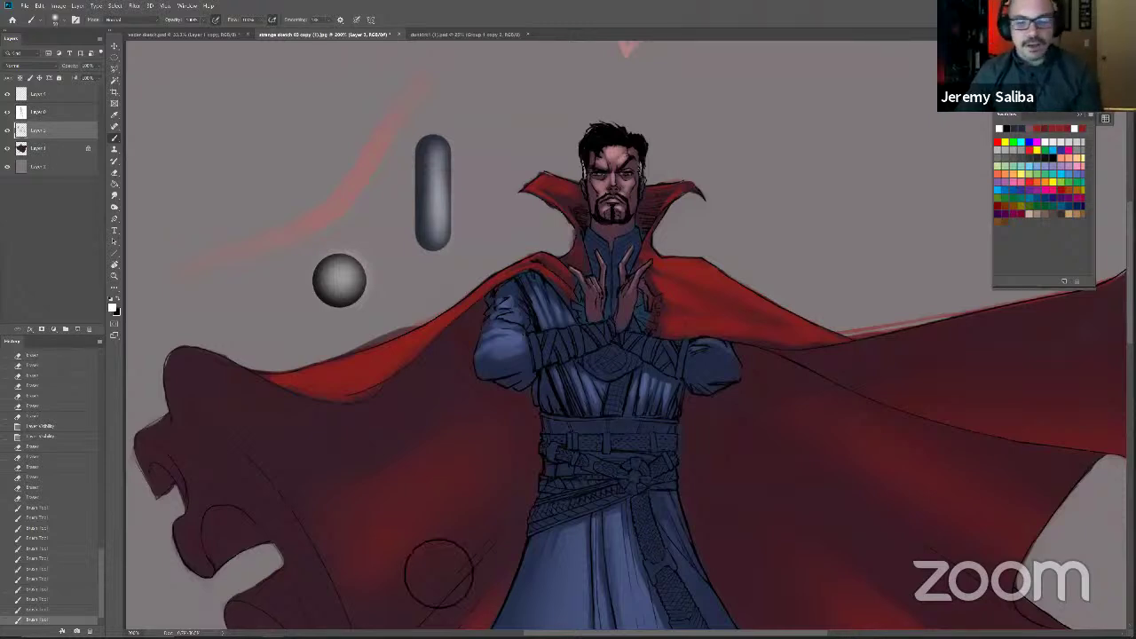
key("ctrl+plus")
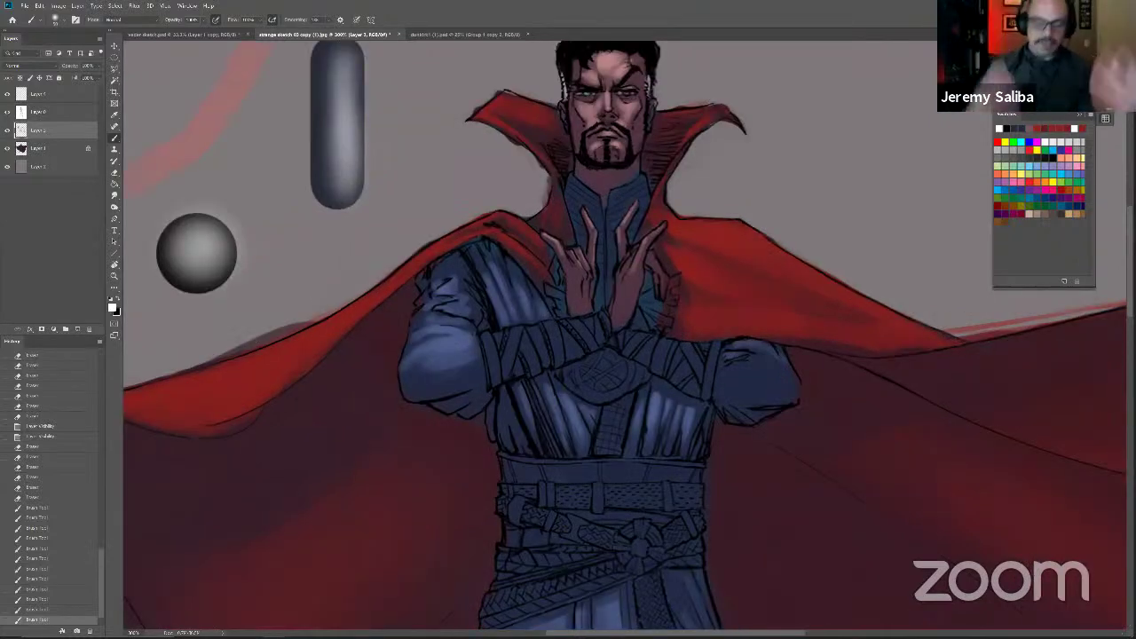
key("ctrl+minus")
key("ctrl+minus")
key("ctrl+minus")
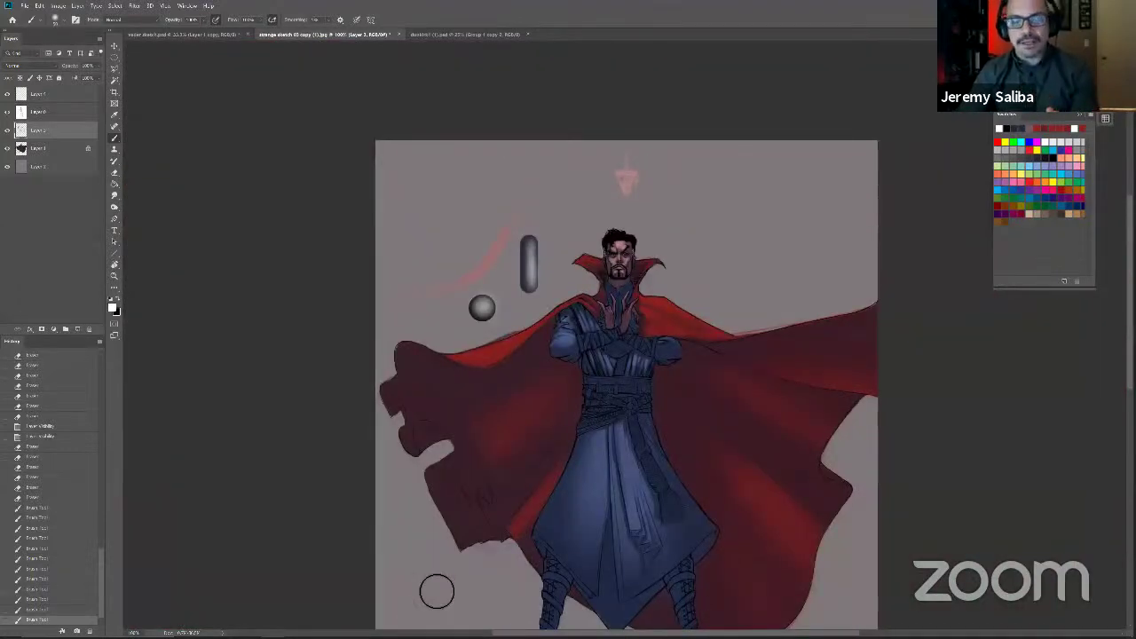
left_click_drag(521, 523, 512, 497)
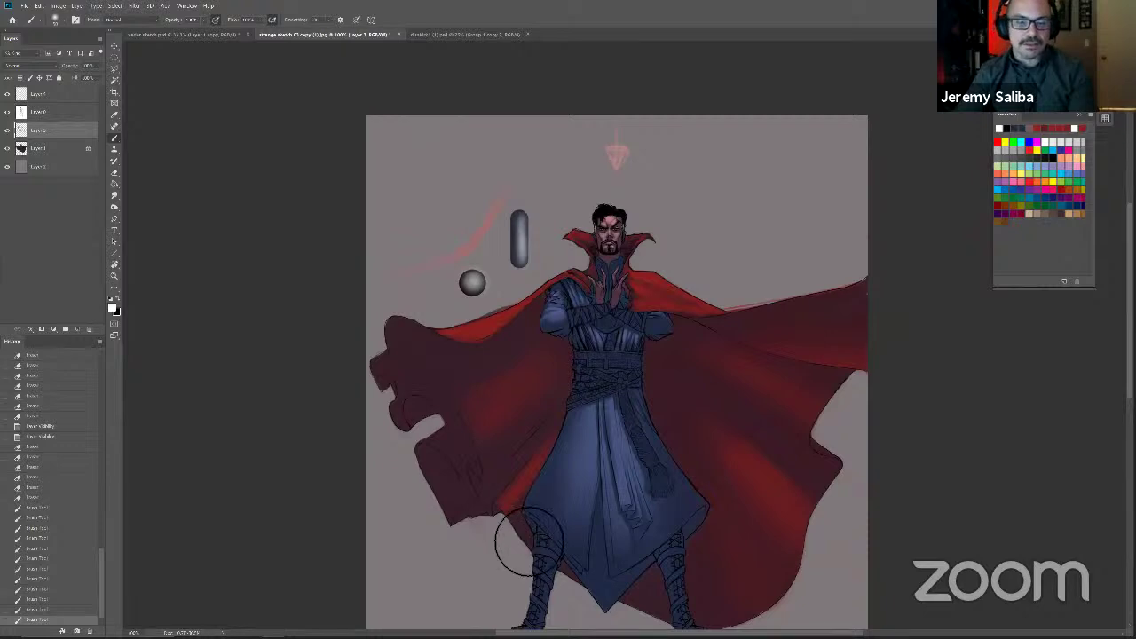
key("ctrl+plus")
key("ctrl+plus")
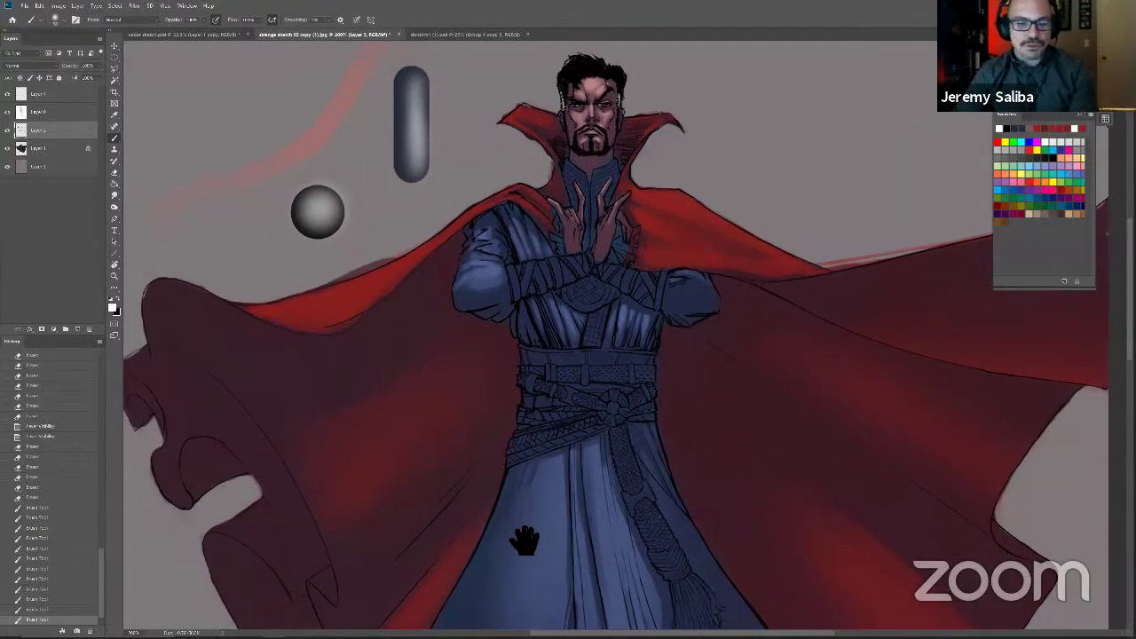
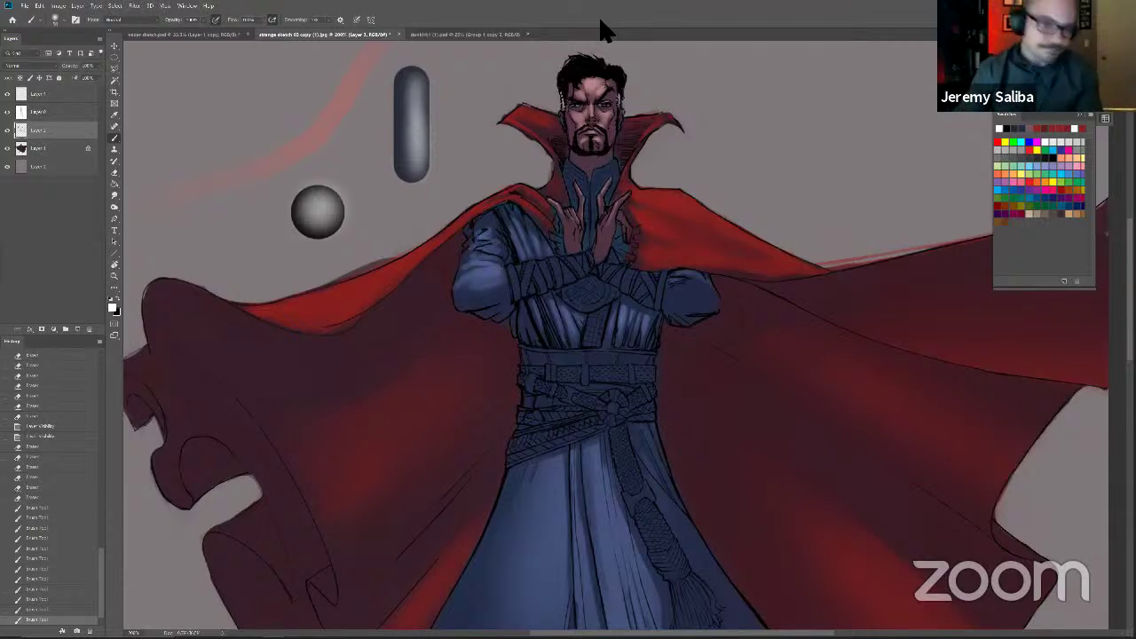
key("ctrl+minus")
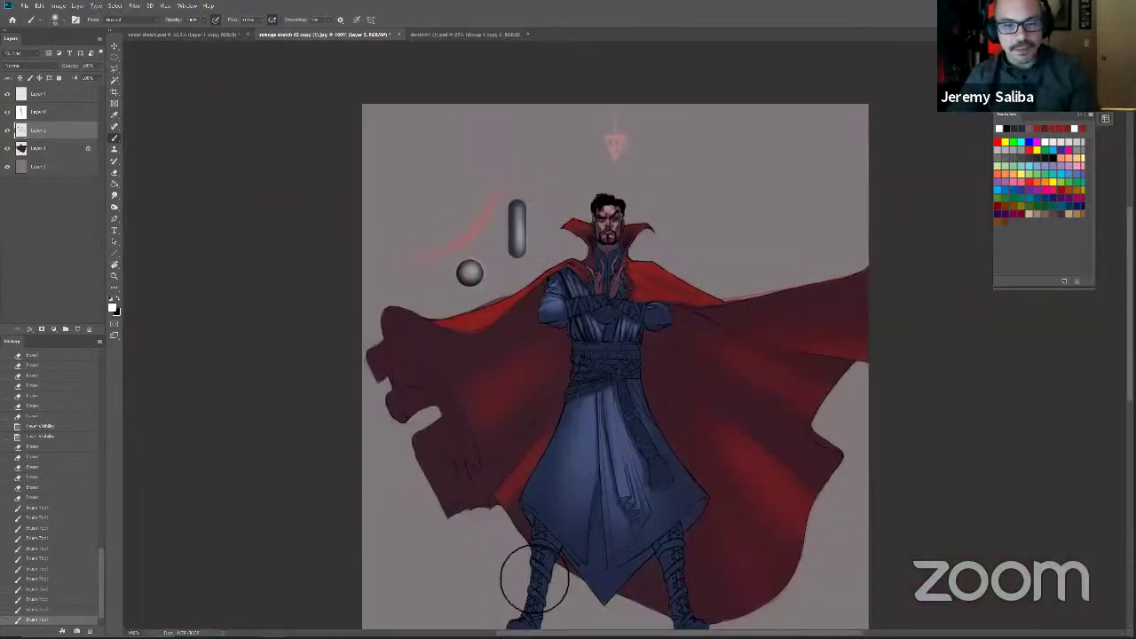
key("ctrl+plus")
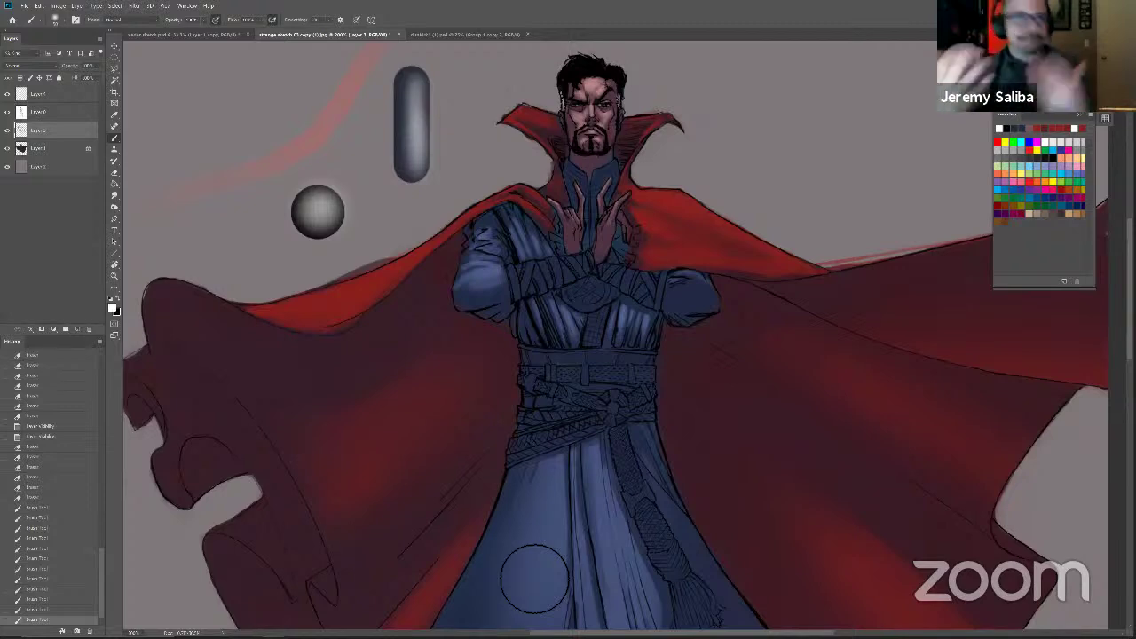
Step: Choose a muted brown, switch to the layer below, and lay a first stroke of the colour across the character's belt
left_click(1058, 215)
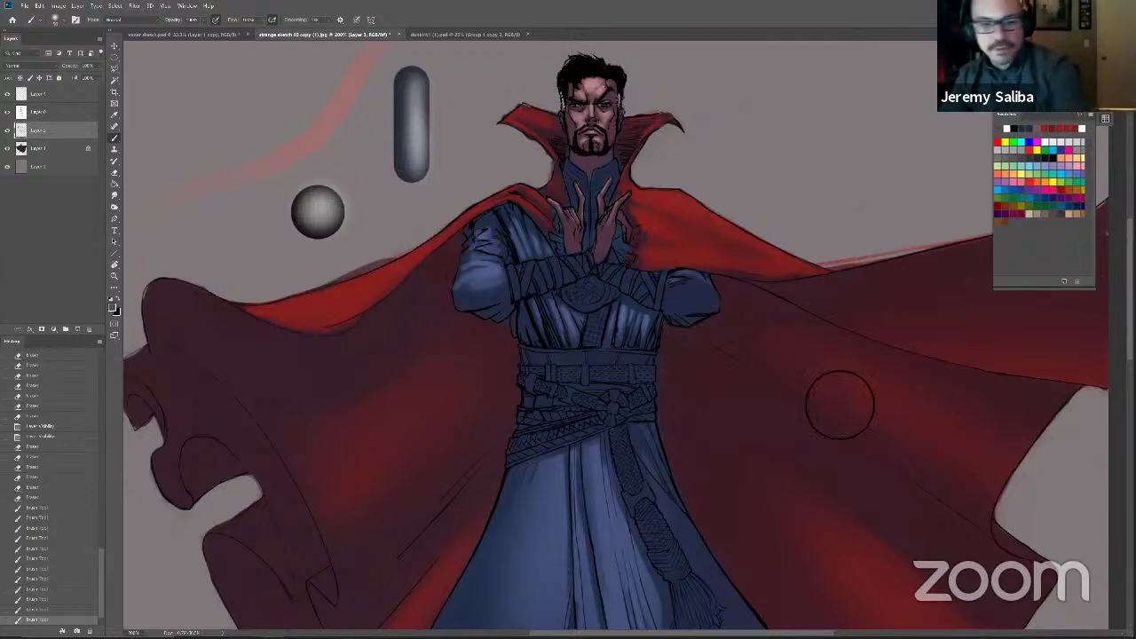
left_click_drag(327, 459, 319, 443)
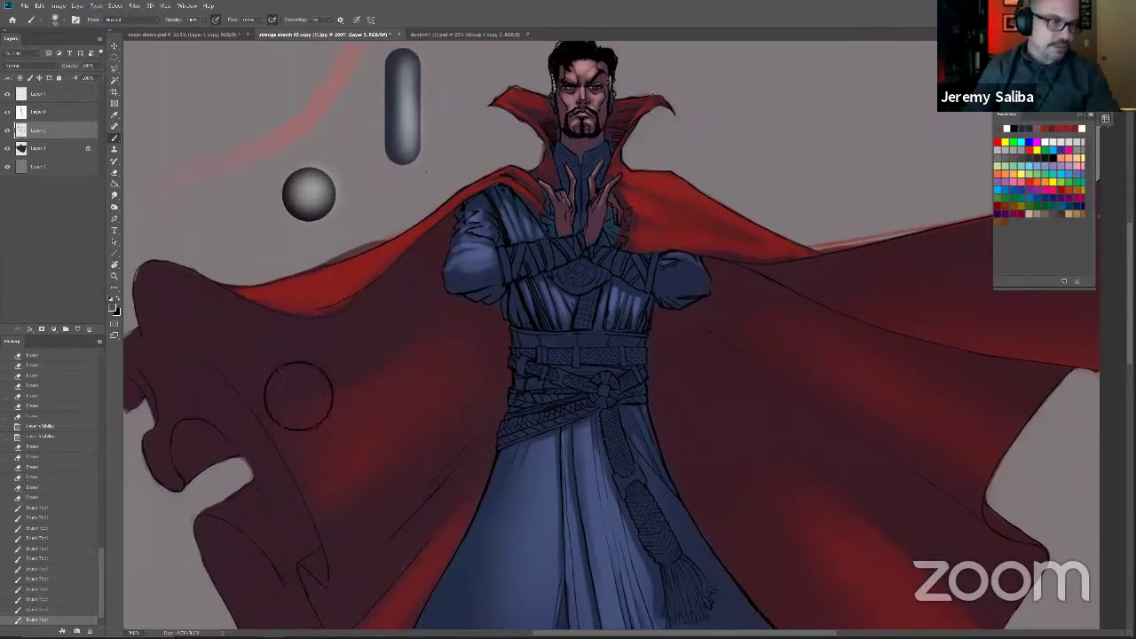
key("alt+bracketleft")
key("bracketleft")
key("bracketleft")
left_click_drag(543, 348, 582, 342)
left_click(114, 306)
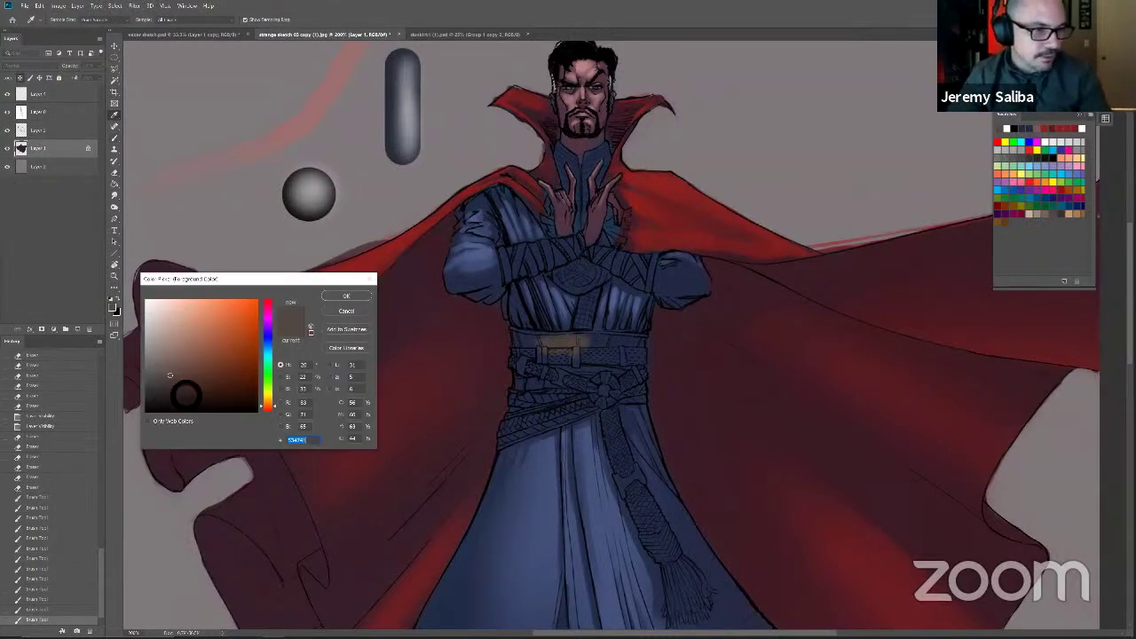
left_click(343, 296)
Step: Choose another brush preset, shrink the brush, and block in the upper and middle belt wraps with brown
right_click(545, 417)
left_click(712, 345)
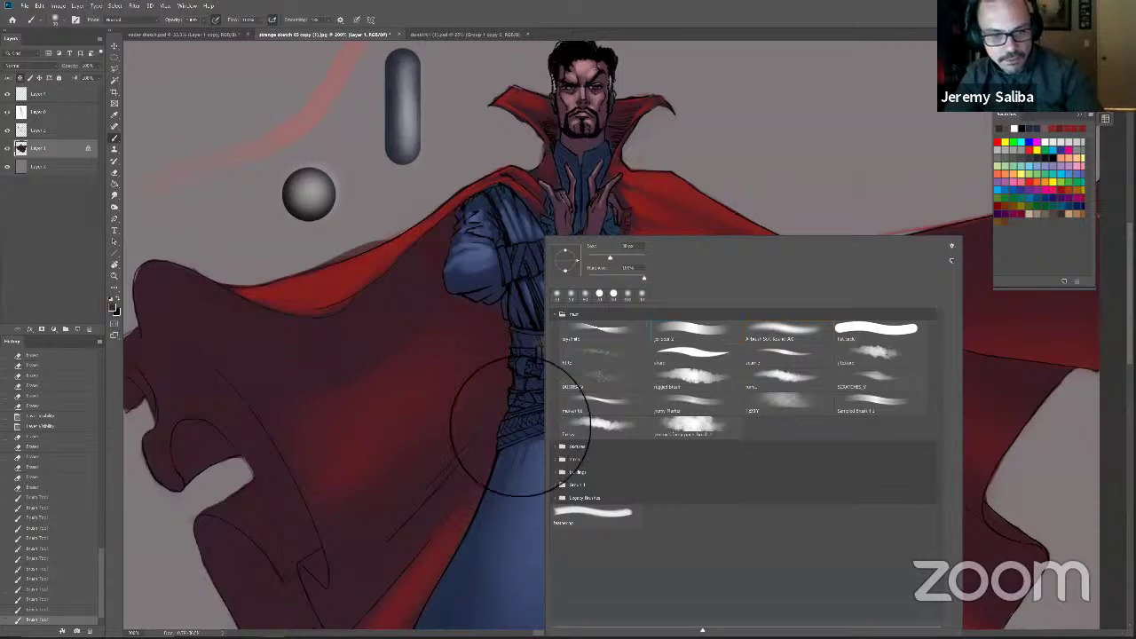
left_click(520, 424)
key("bracketleft")
key("bracketleft")
key("bracketleft")
key("bracketleft")
mouse_move(577, 366)
left_mouse_down()
mouse_move(657, 374)
mouse_move(648, 367)
mouse_move(652, 408)
mouse_move(608, 394)
mouse_move(561, 347)
mouse_move(527, 362)
mouse_move(526, 379)
mouse_move(523, 359)
mouse_move(532, 372)
mouse_move(523, 360)
mouse_move(555, 344)
mouse_move(624, 349)
mouse_move(653, 394)
left_mouse_up()
key("]")
mouse_move(577, 430)
left_mouse_down()
mouse_move(549, 455)
mouse_move(562, 436)
mouse_move(538, 444)
mouse_move(543, 425)
mouse_move(516, 447)
mouse_move(542, 417)
left_mouse_up()
Step: Shrink the brush further and fill the remaining gaps between the belt straps and the lower diagonal wrap with brown
key("[")
key("[")
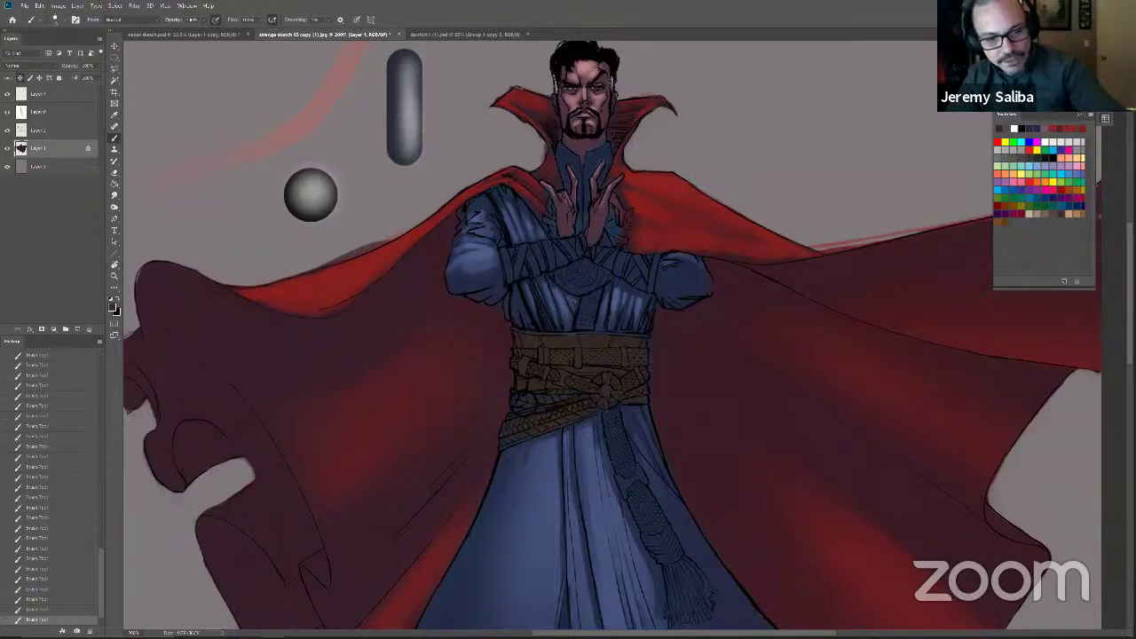
mouse_move(540, 367)
left_mouse_down()
mouse_move(589, 346)
mouse_move(653, 348)
left_mouse_up()
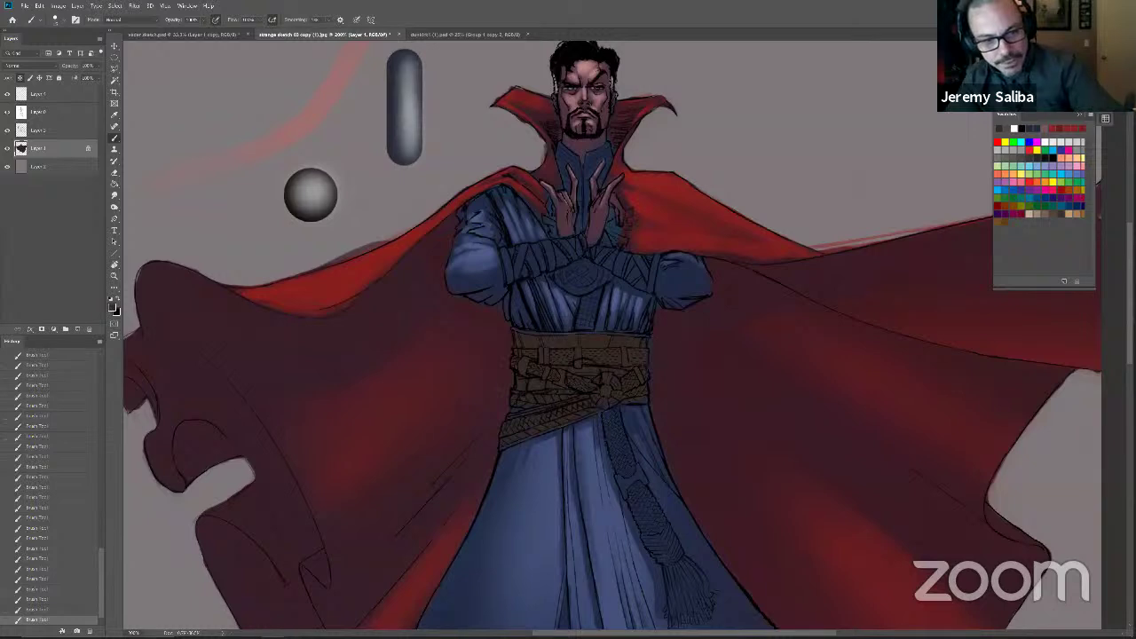
mouse_move(518, 431)
left_mouse_down()
mouse_move(583, 423)
mouse_move(517, 448)
mouse_move(528, 422)
mouse_move(515, 443)
mouse_move(645, 406)
left_mouse_up()
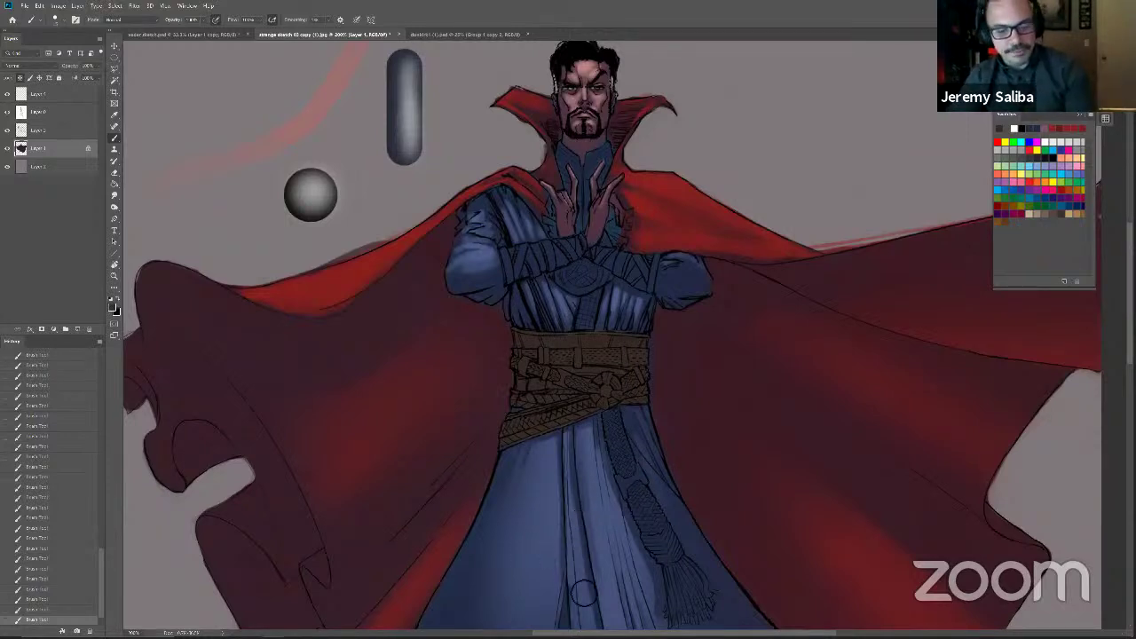
Step: Pick a darker brown, paint it over the belt's top band, and undo the last stroke
key("ctrl+minus")
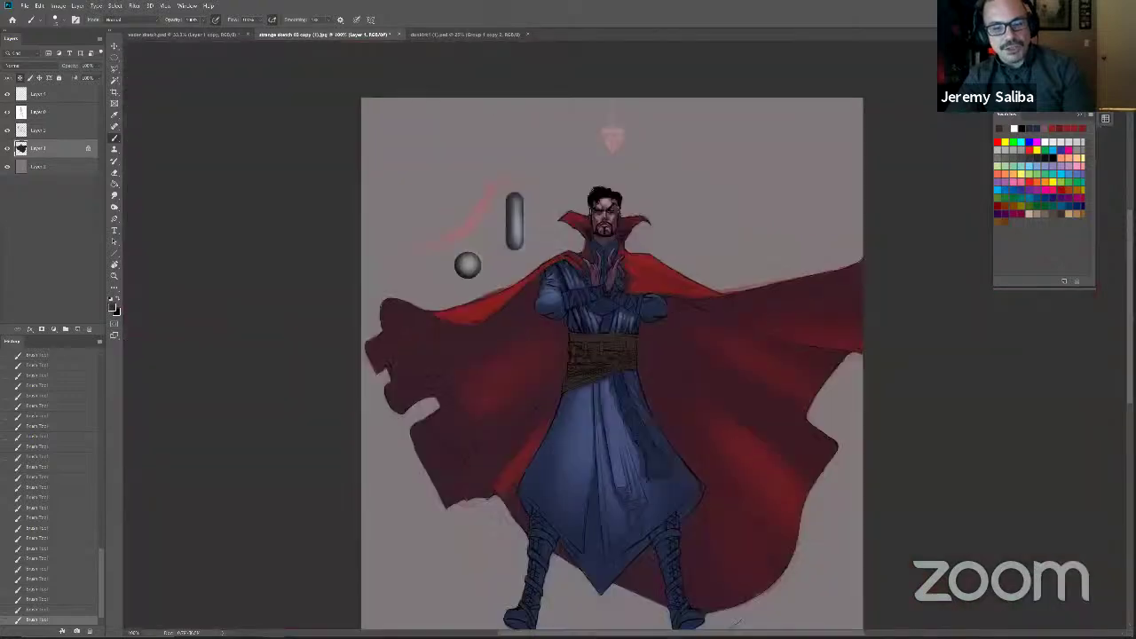
key("ctrl+plus")
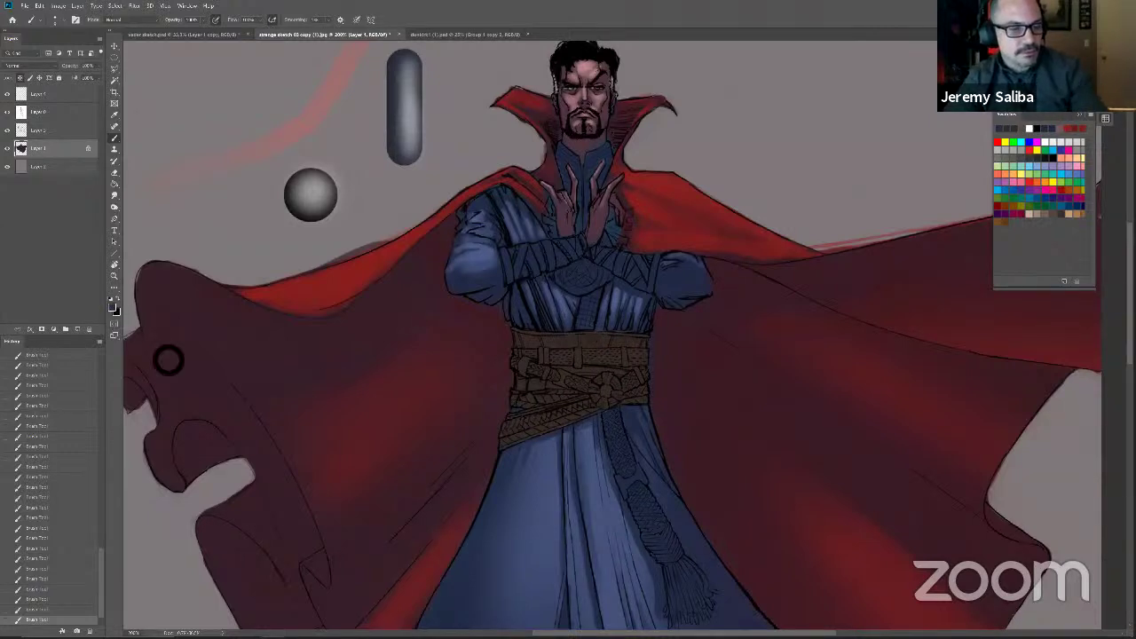
left_click(114, 307)
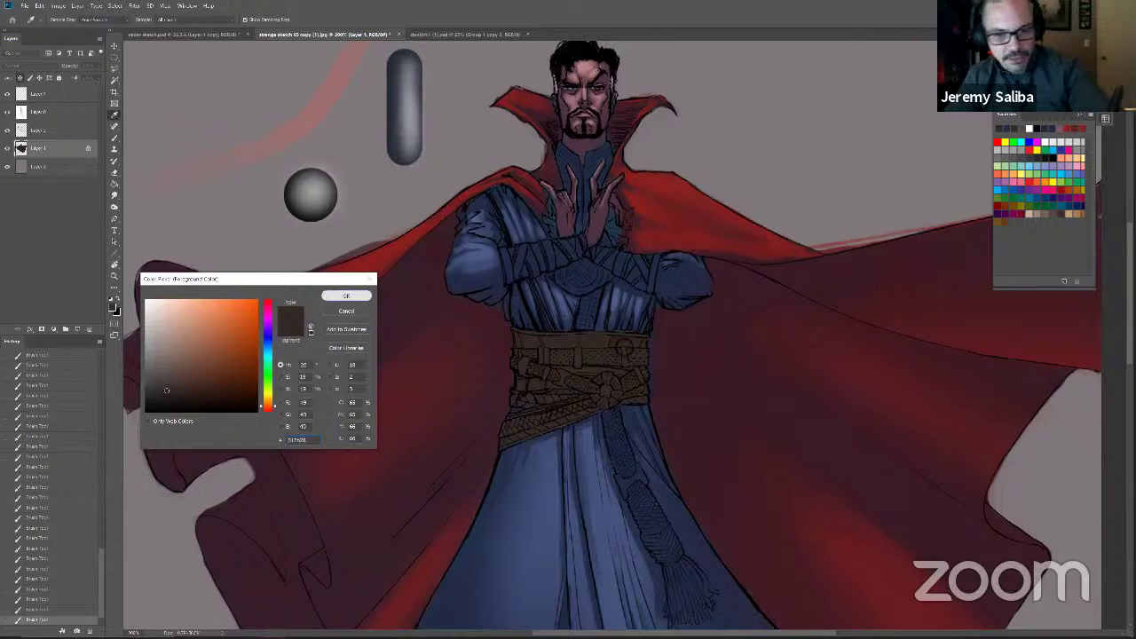
left_click(344, 296)
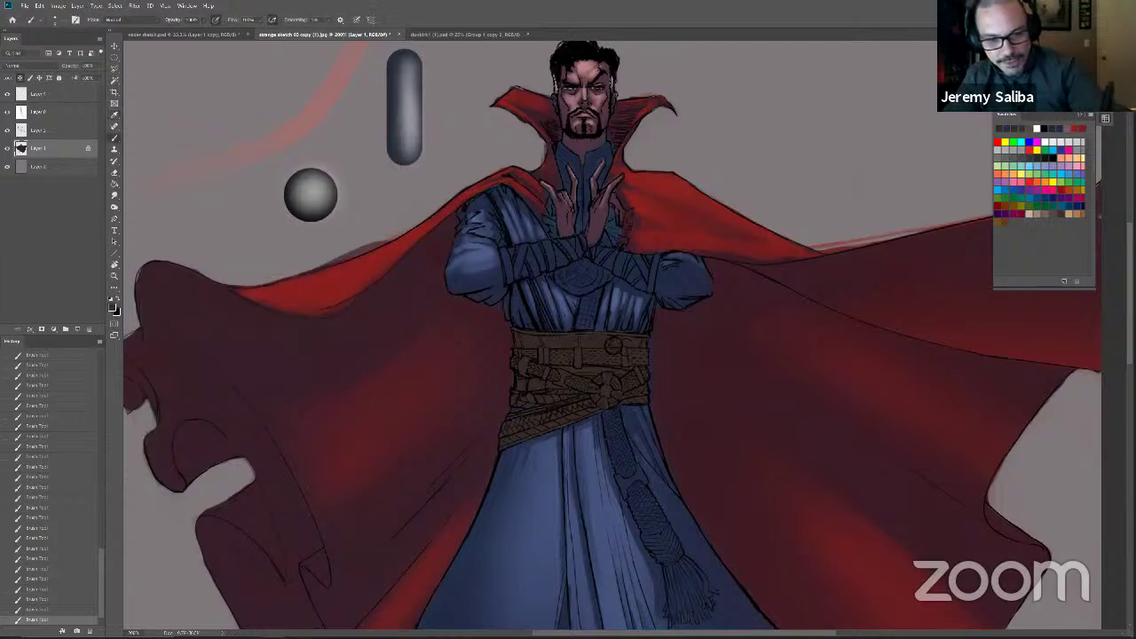
left_click(117, 311)
left_click(345, 296)
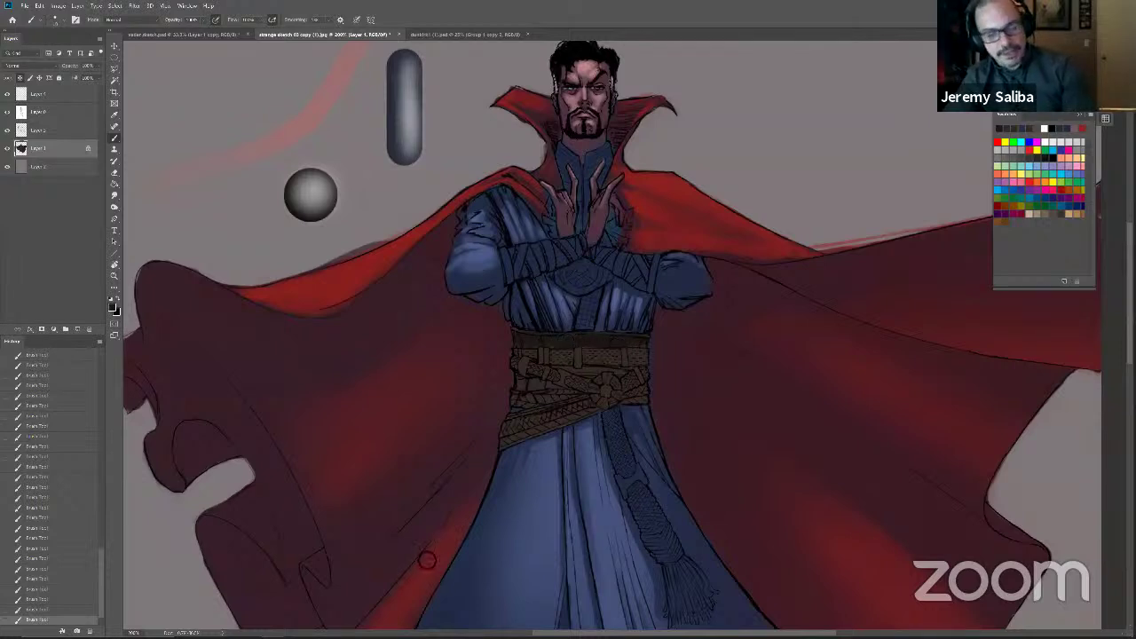
key("ctrl+z")
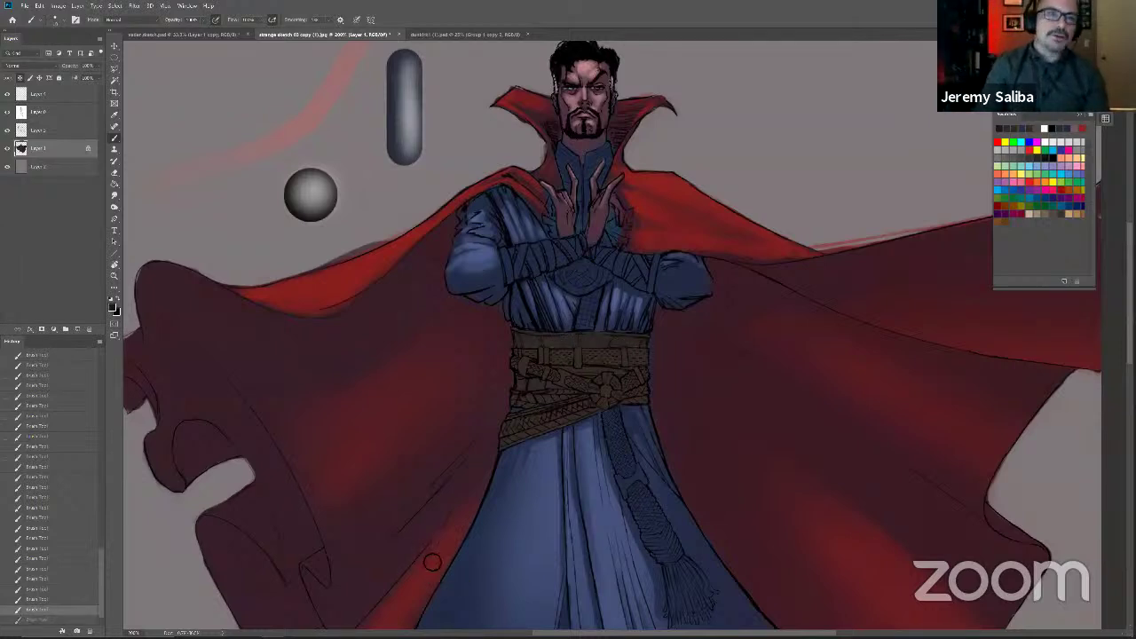
Step: Sample the belt's brown, darken it, and shade the top band and the straps below it
left_click(566, 357)
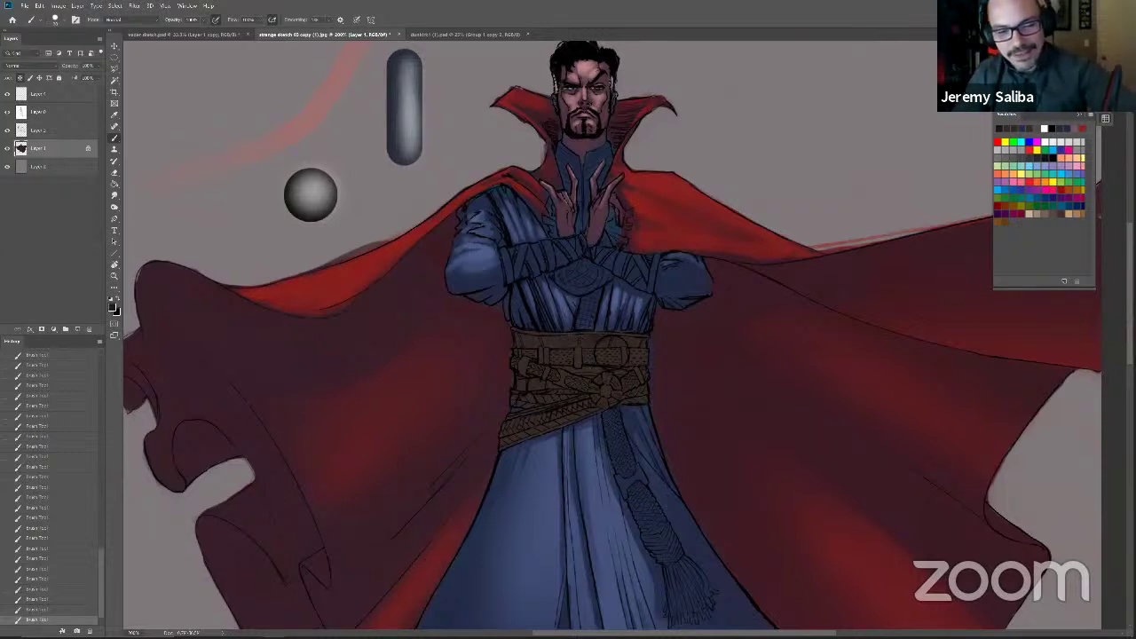
left_click(608, 350, "alt")
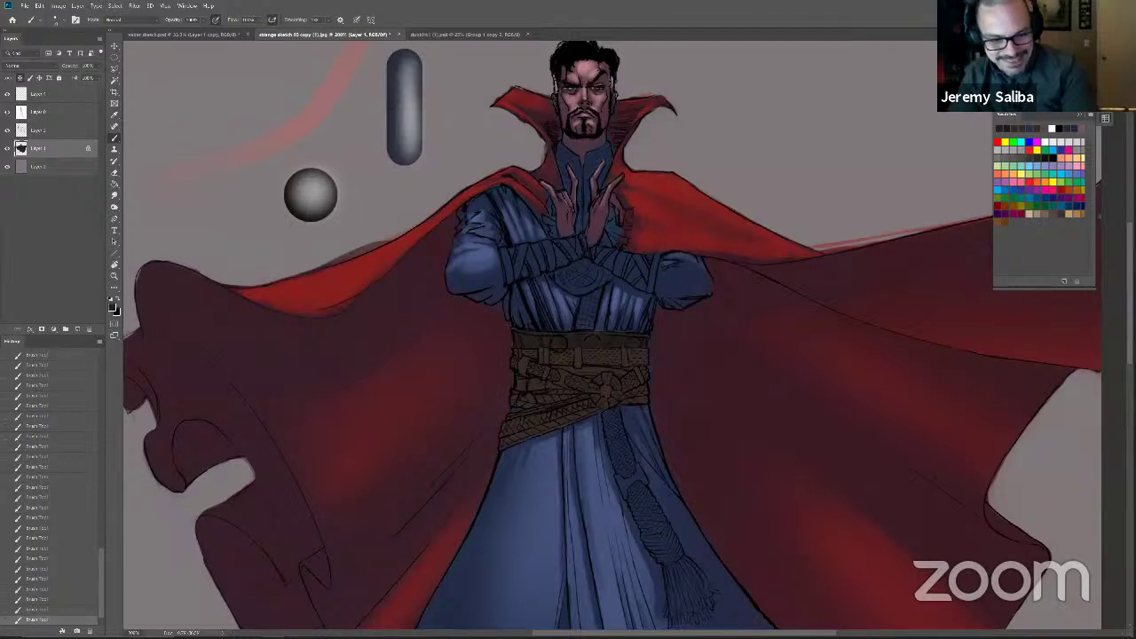
left_click(115, 310)
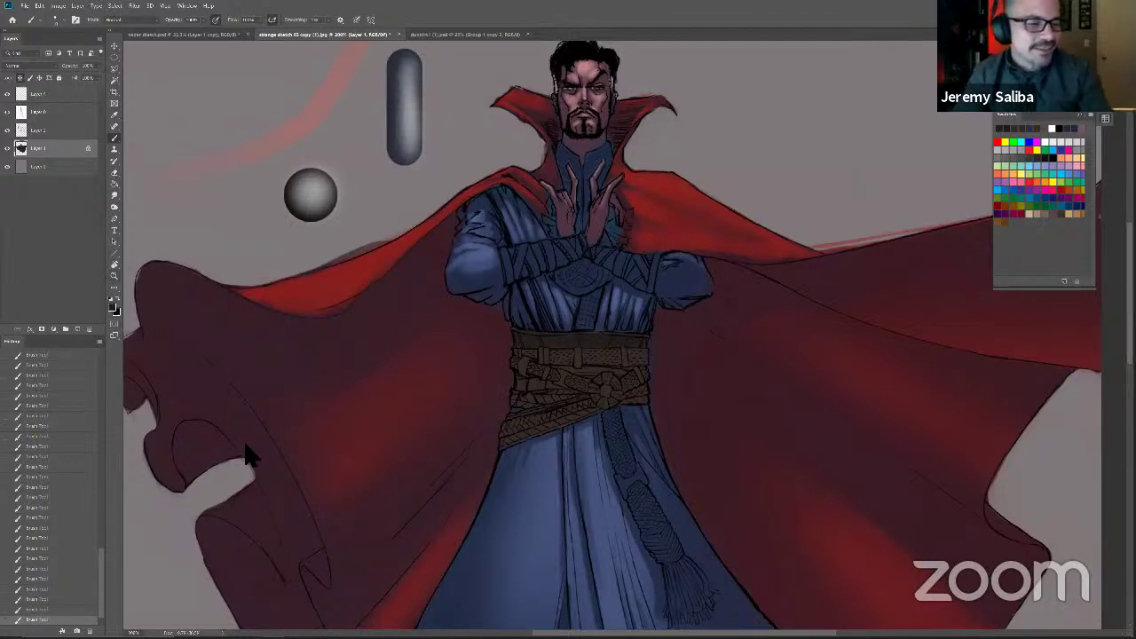
left_click(346, 295)
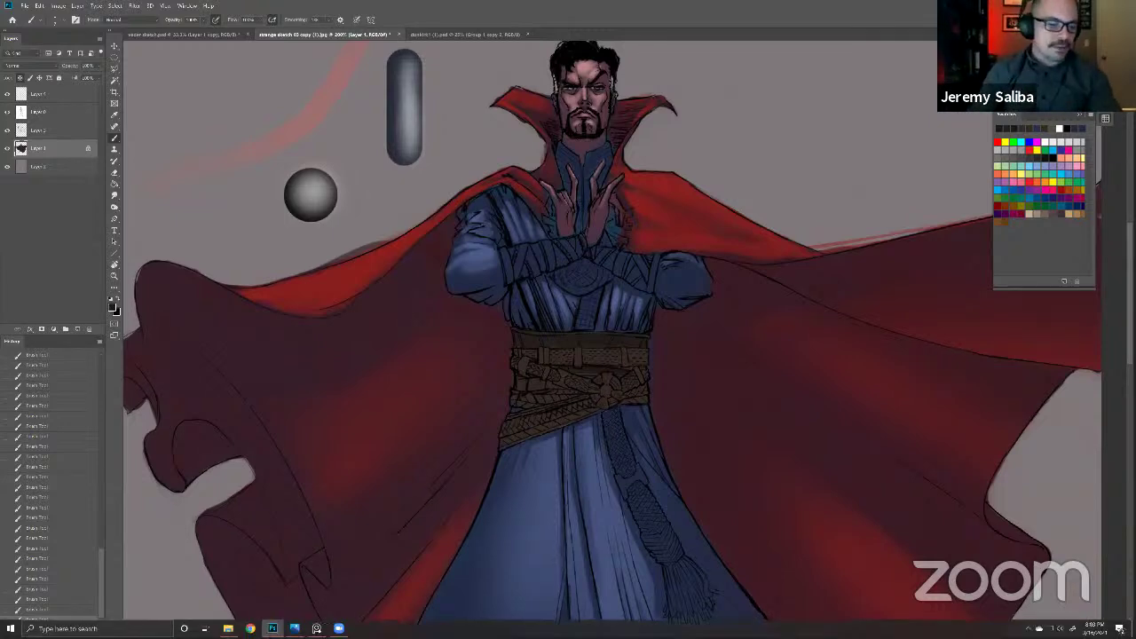
Step: Switch to Chrome and search for images of "wreck it ralph"
left_click(250, 628)
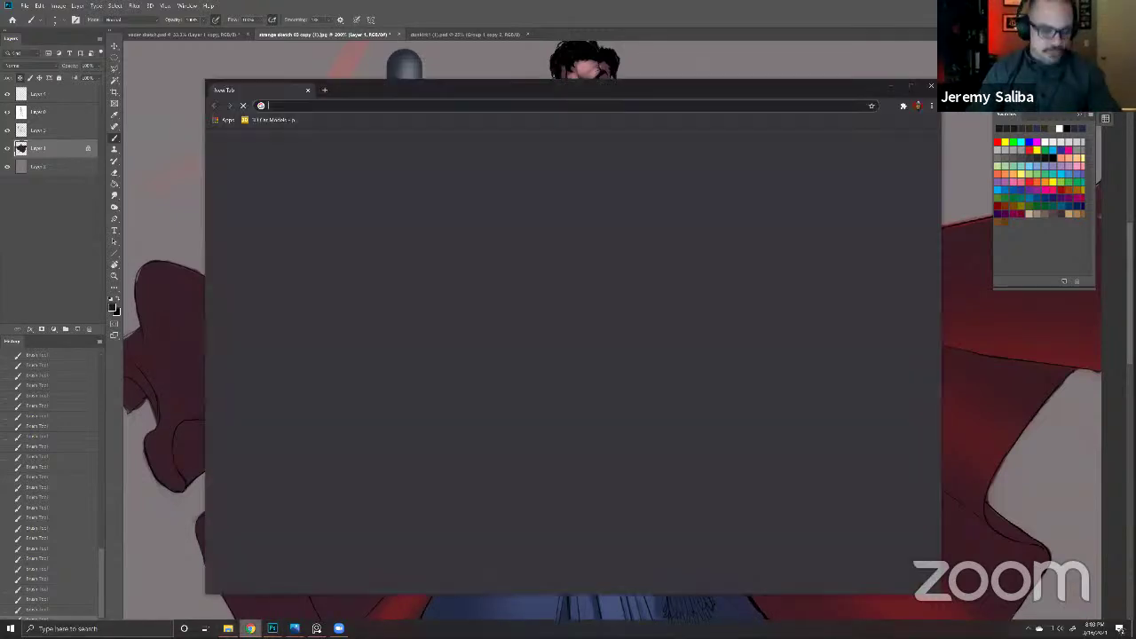
type("wreck it ralp")
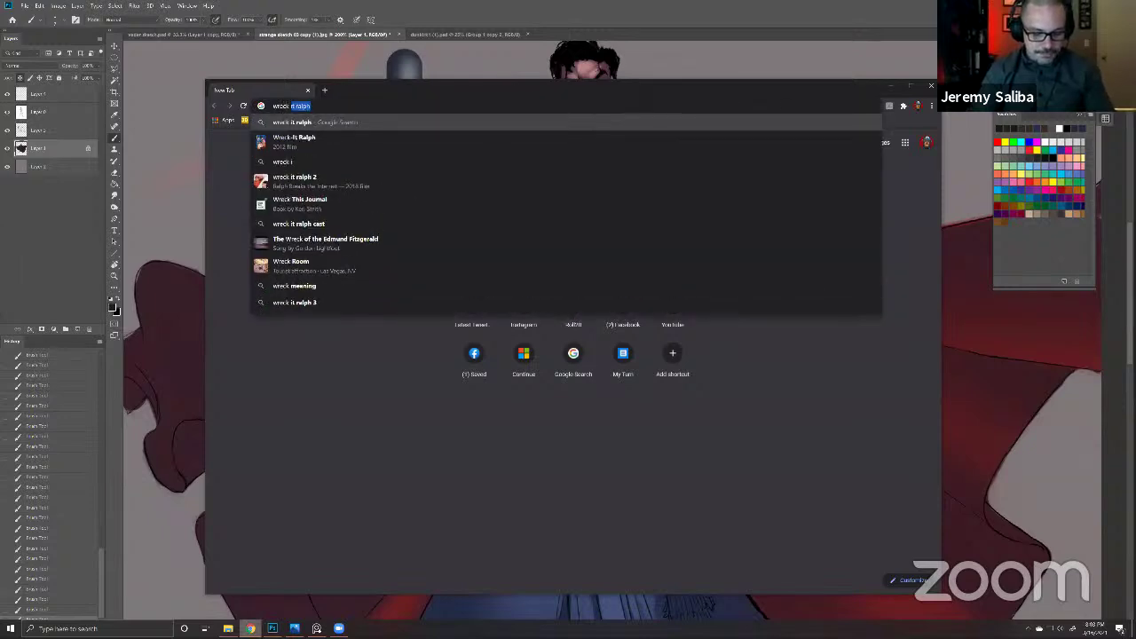
type("h")
key("Return")
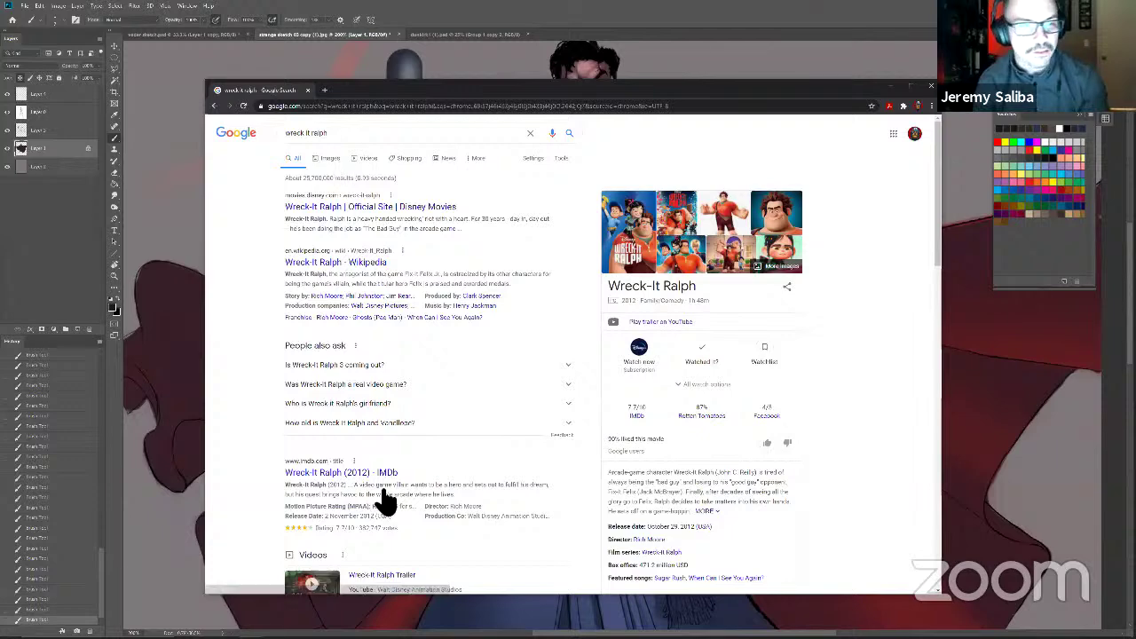
left_click(325, 157)
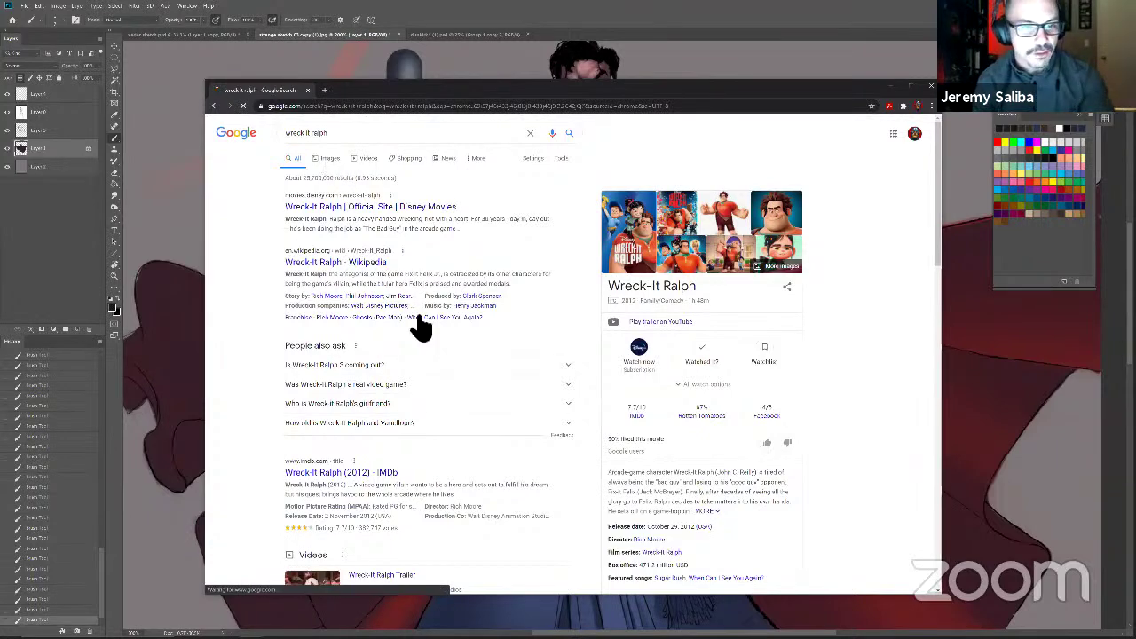
Step: Examine enlarged stills of the Wreck-It Ralph characters as a colour and lighting reference, and return to the painting
left_click(424, 282)
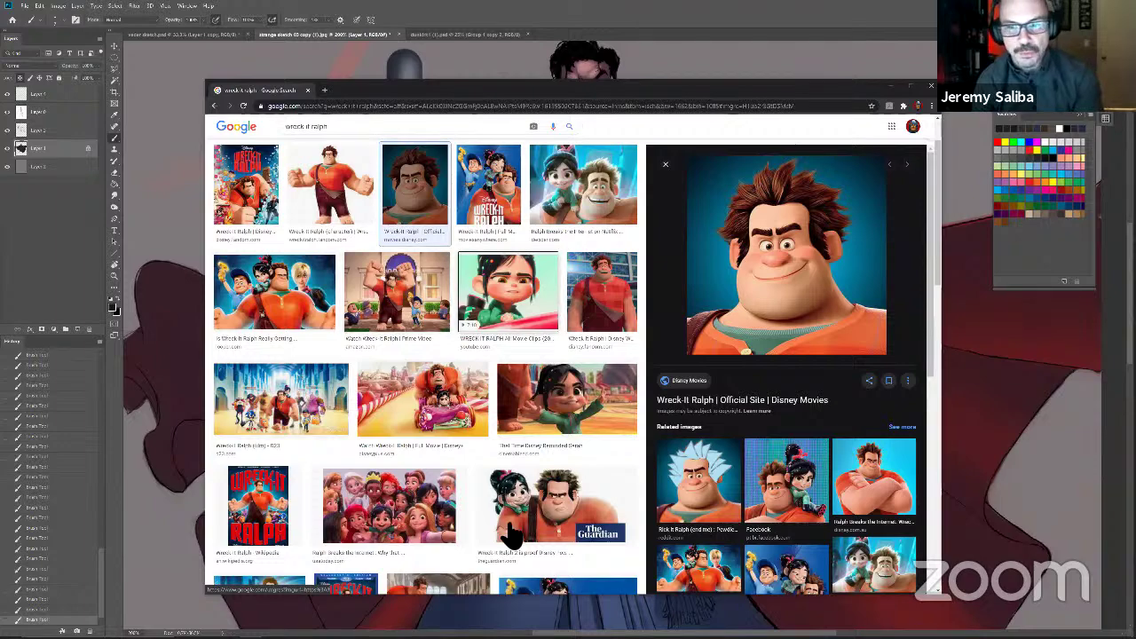
scroll(499, 302, "up", 1)
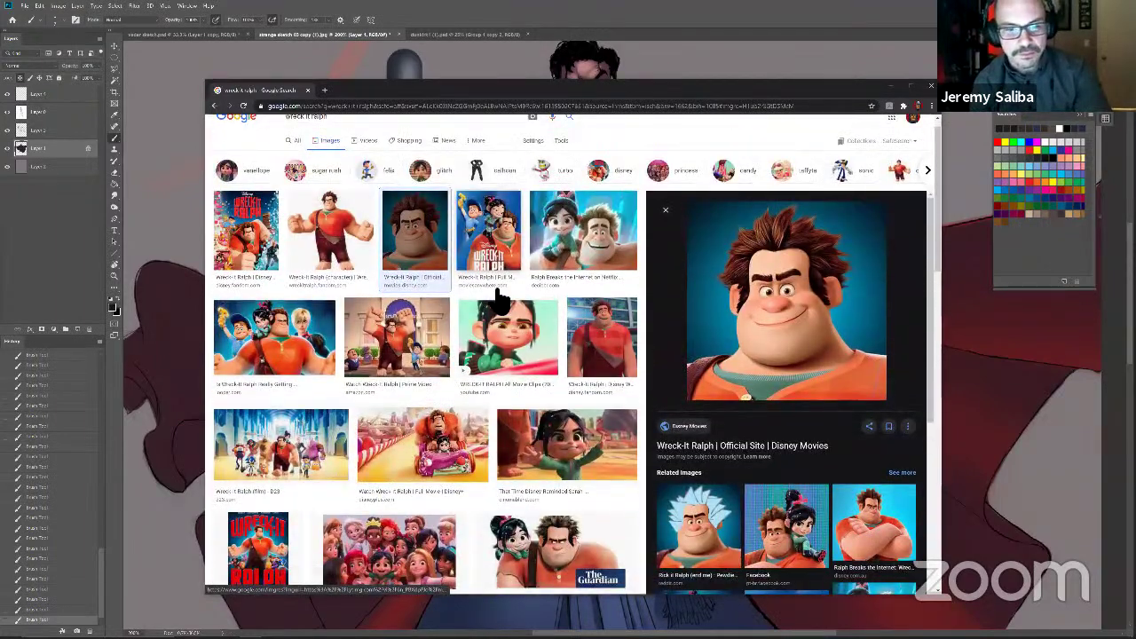
left_click(500, 301)
left_click(545, 404)
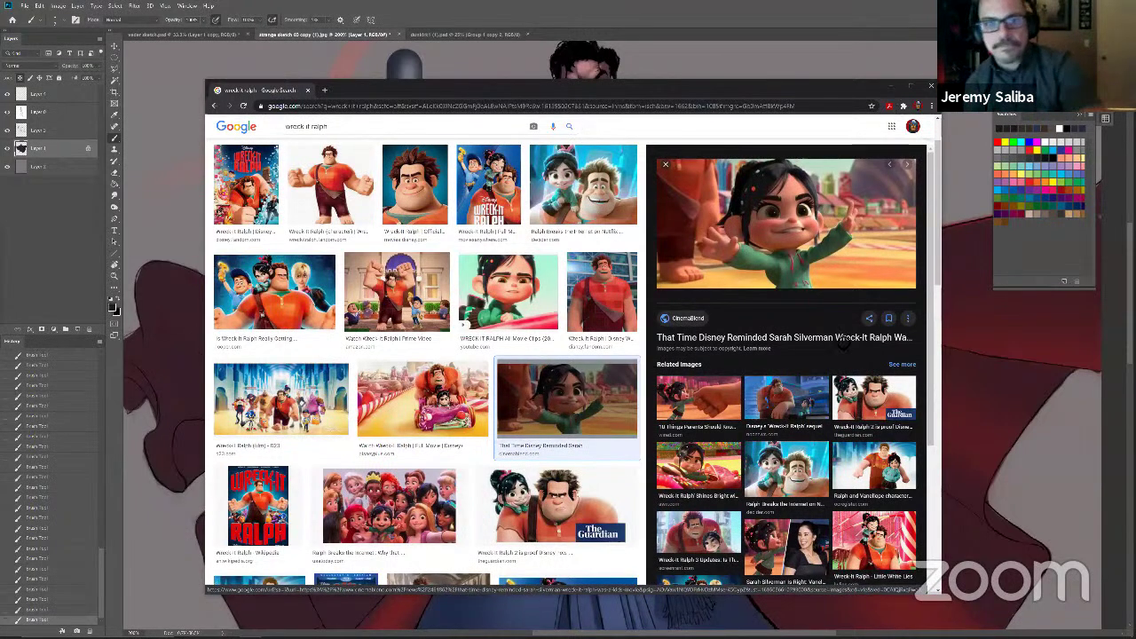
left_click(890, 86)
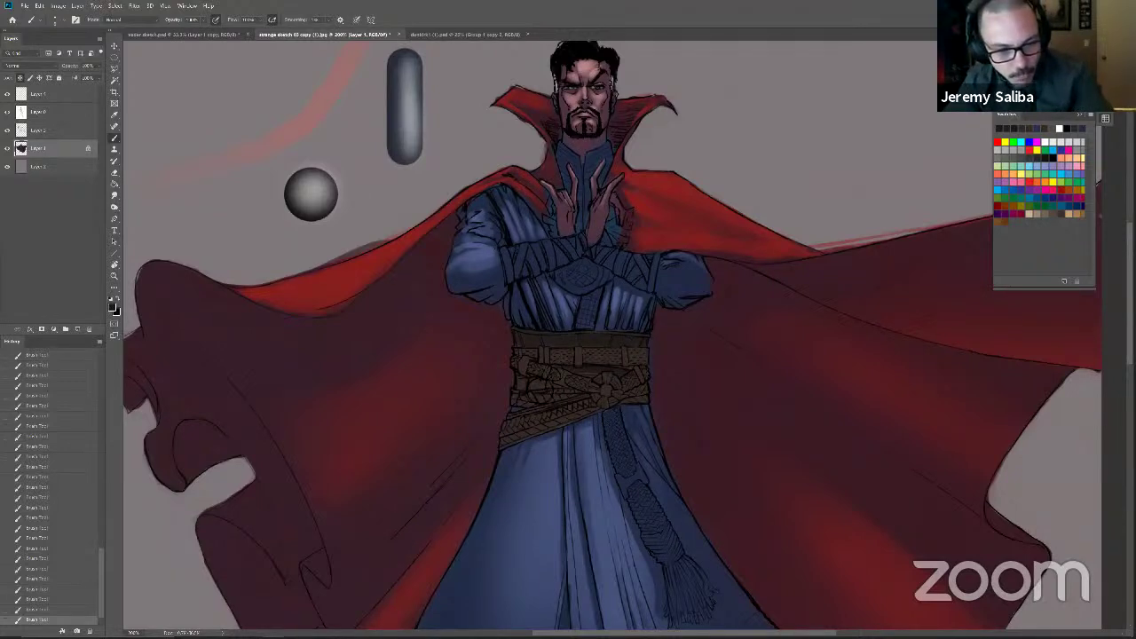
Step: Pick a warmer brown, tint the belt's lower diagonal wrap with it, and check the whole figure
left_click(111, 304)
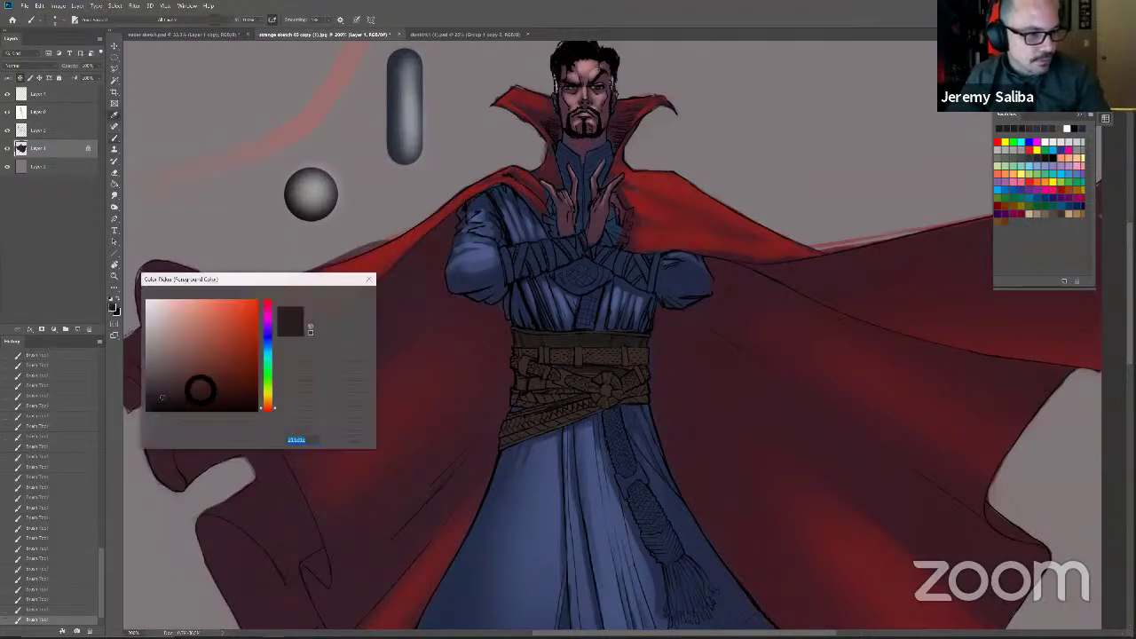
left_click(348, 307)
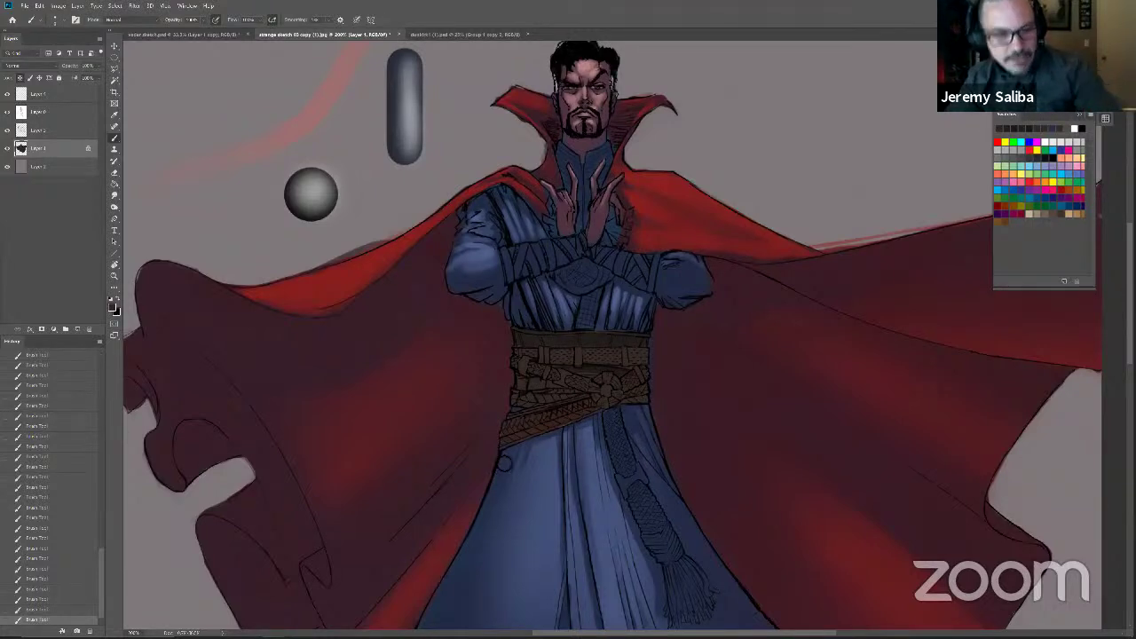
key("ctrl+minus")
key("ctrl+minus")
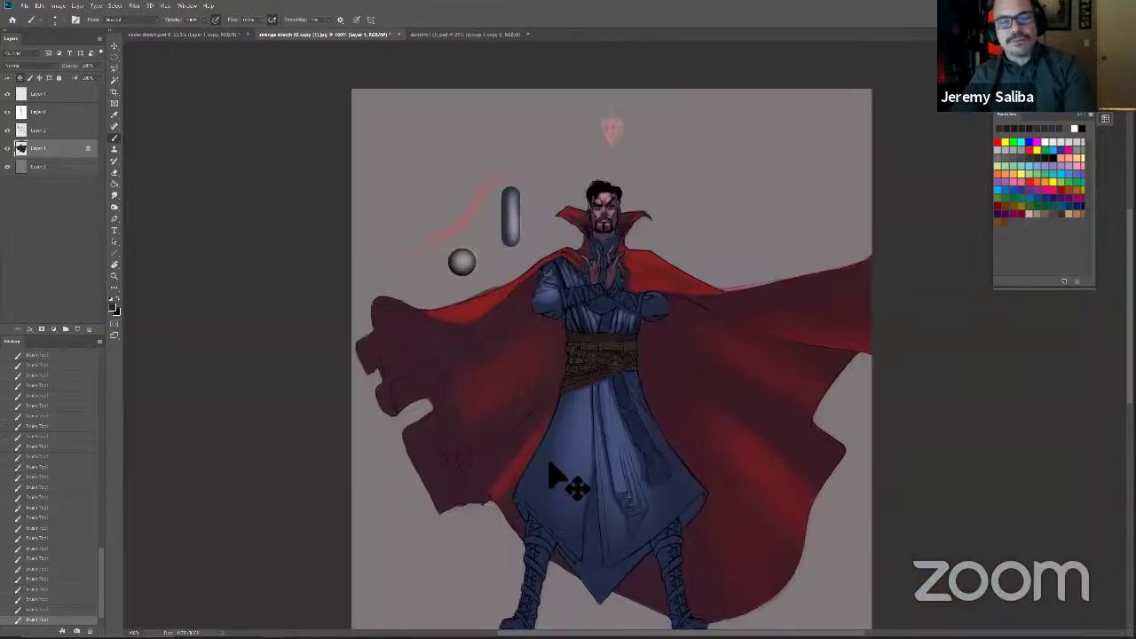
key("ctrl+plus")
key("ctrl+plus")
key("ctrl+minus")
key("ctrl+minus")
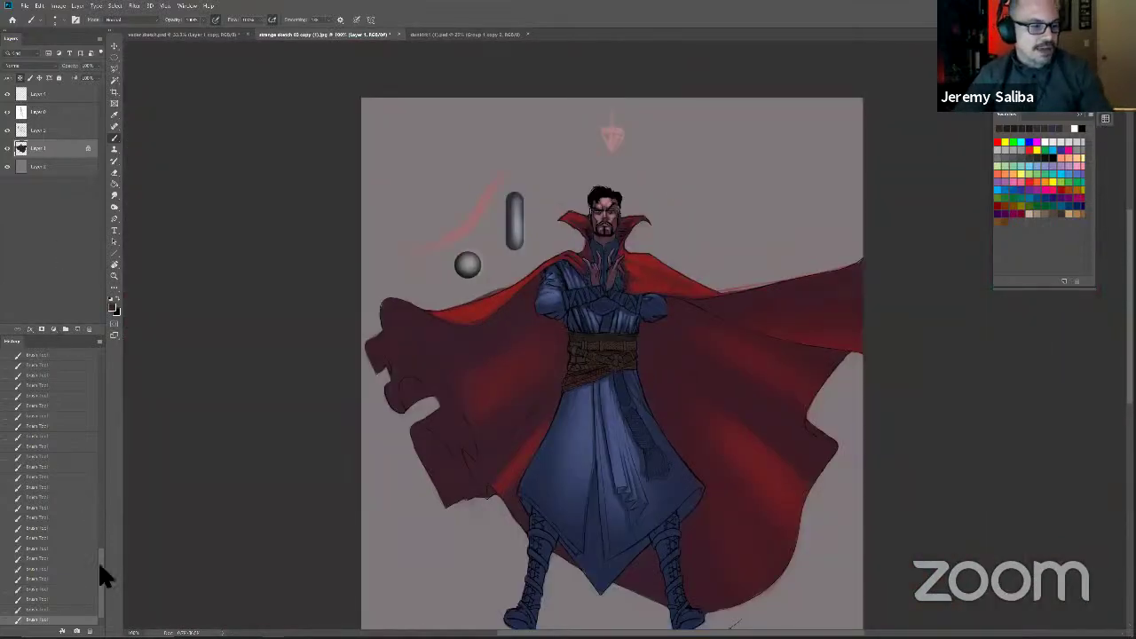
Step: Compare the current painting with an earlier history state from before the belt was coloured, and return to the latest state
left_click_drag(99, 564, 98, 408)
left_click(57, 369)
left_click(66, 356)
left_click_drag(100, 413, 98, 394)
left_click(67, 378)
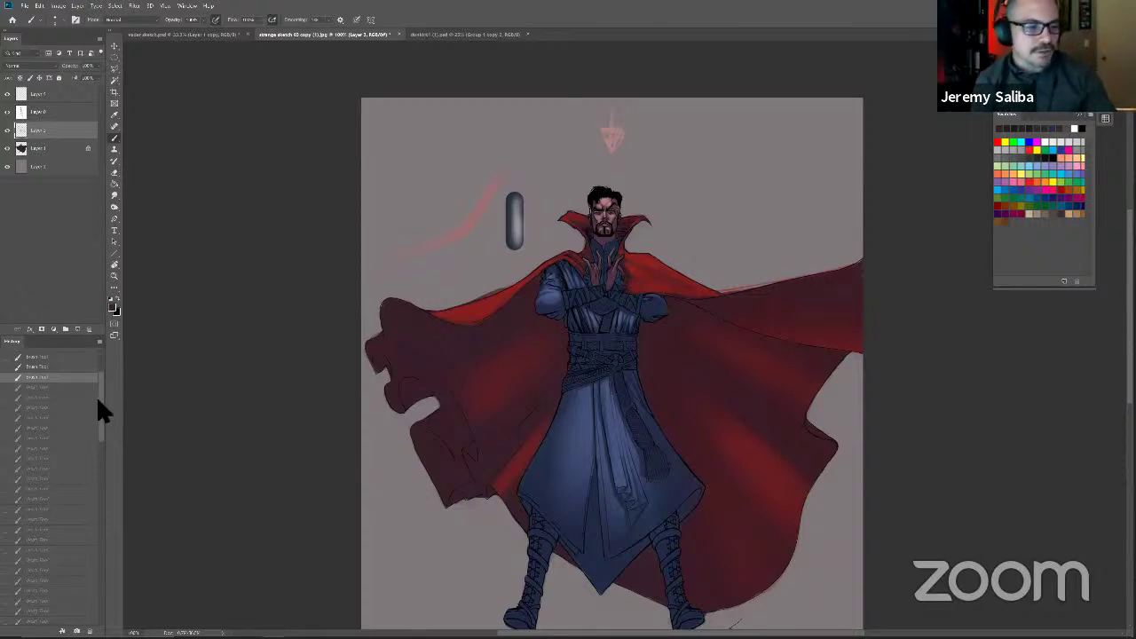
scroll(98, 461, "down", 5)
left_click(53, 620)
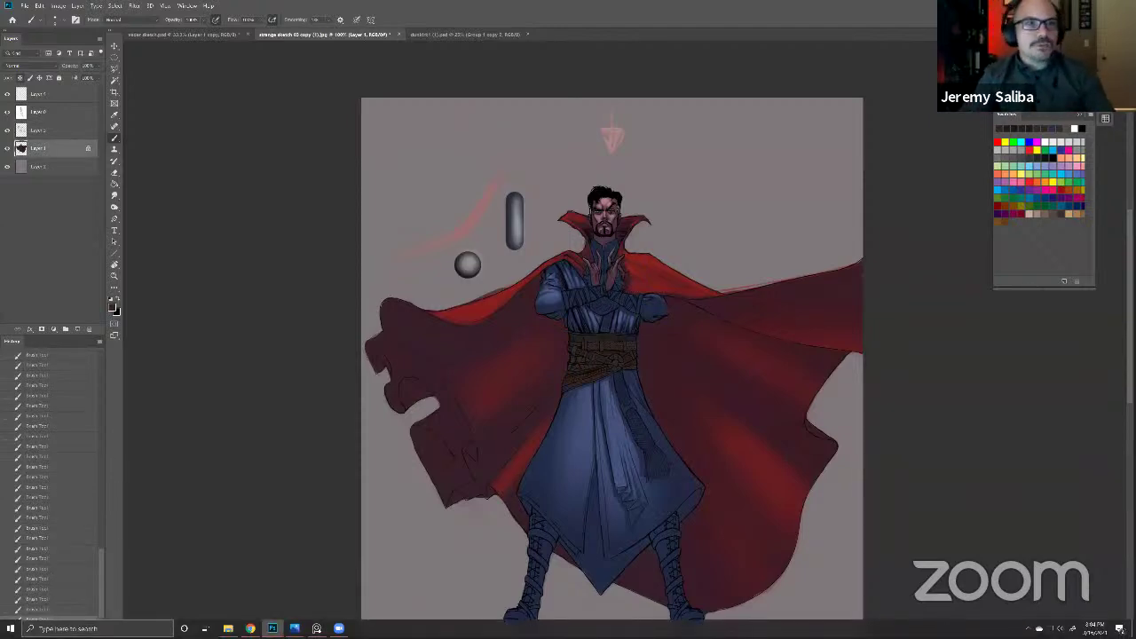
Step: Sample the skin tone from the forehead, test it there, and adjust the brush to a light pink
mouse_move(294, 512)
left_mouse_down()
mouse_move(292, 494)
mouse_move(296, 519)
left_mouse_up()
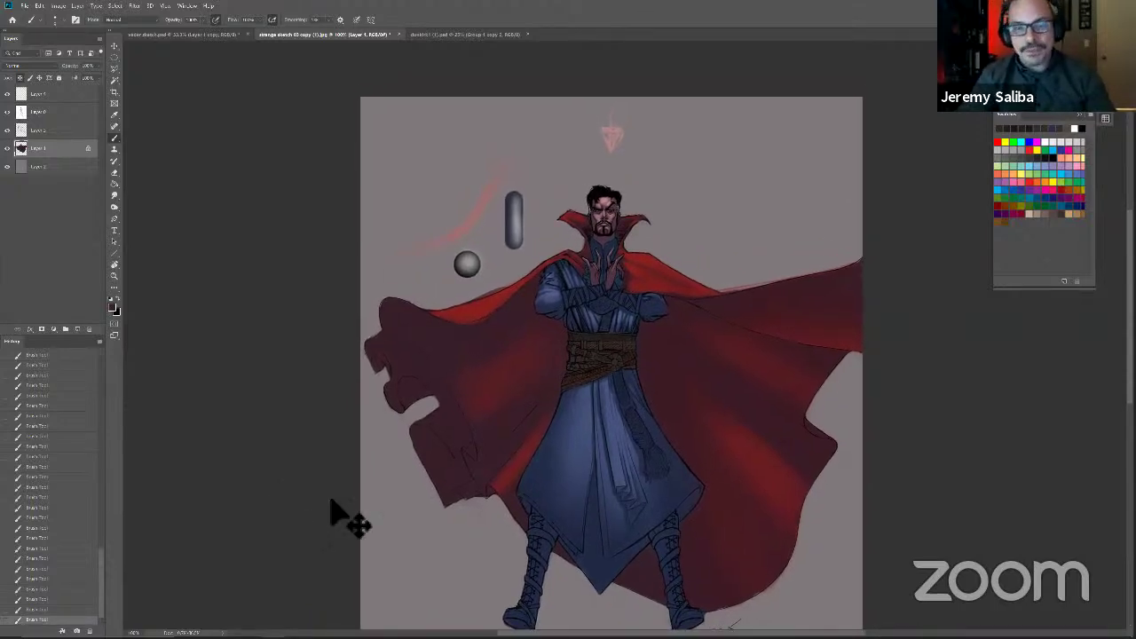
key("ctrl+plus")
left_click_drag(346, 548, 353, 629)
left_click(603, 197, "alt")
mouse_move(601, 185)
left_mouse_down()
mouse_move(596, 195)
mouse_move(600, 187)
left_mouse_up()
left_click(112, 308)
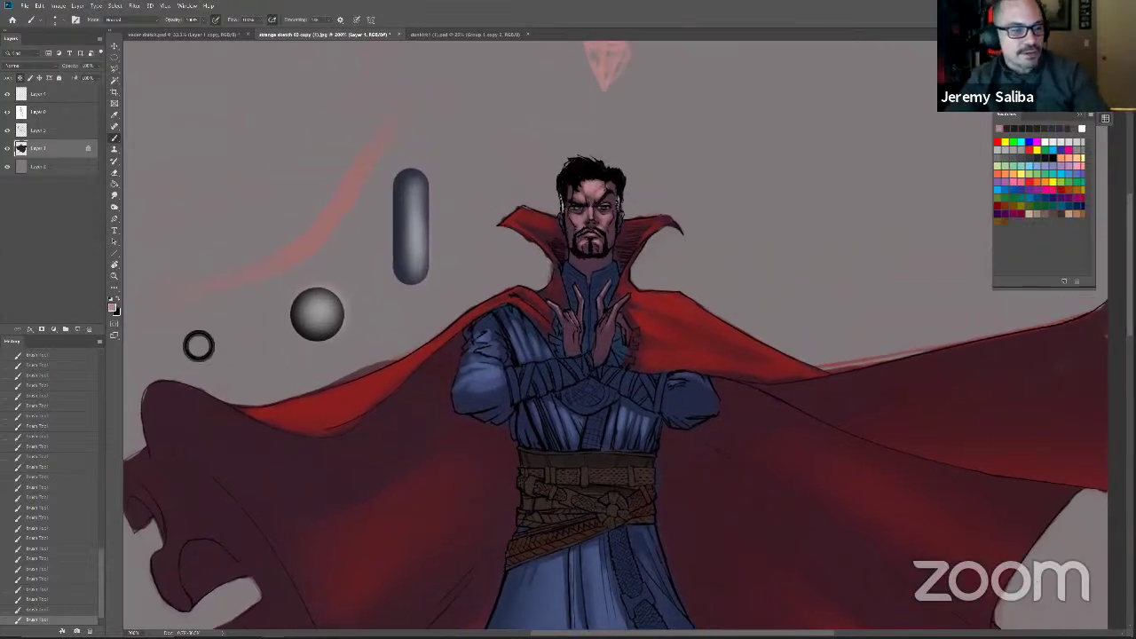
left_click(346, 295)
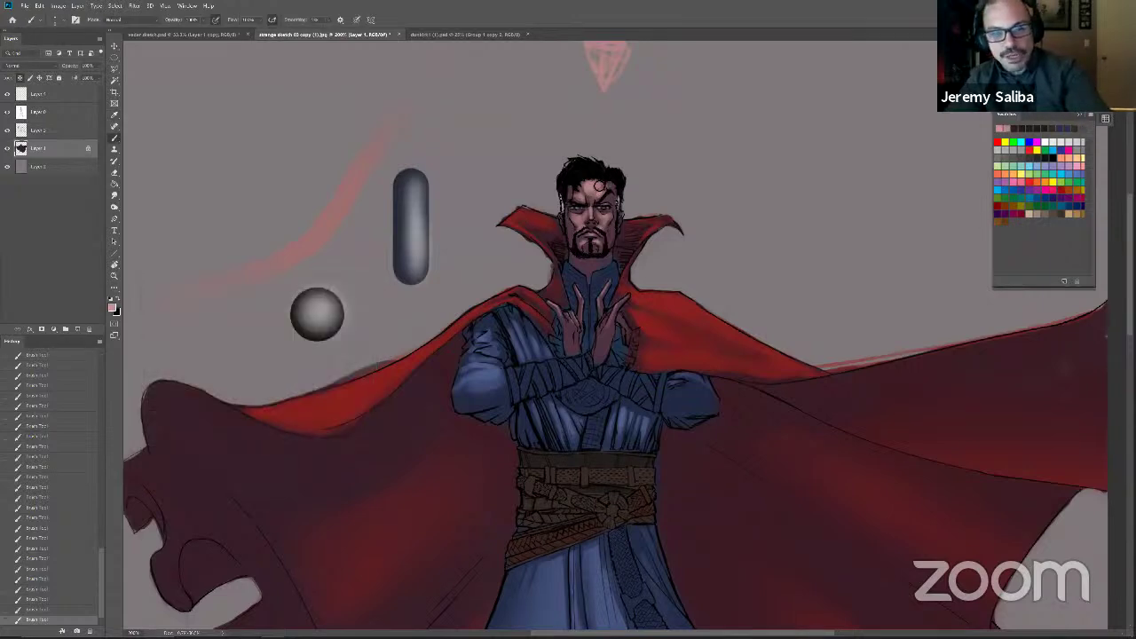
Step: On the layer directly above the base colours, lighten the face with sampled skin pinks, adjusting the brush colour between passes
left_click(39, 130)
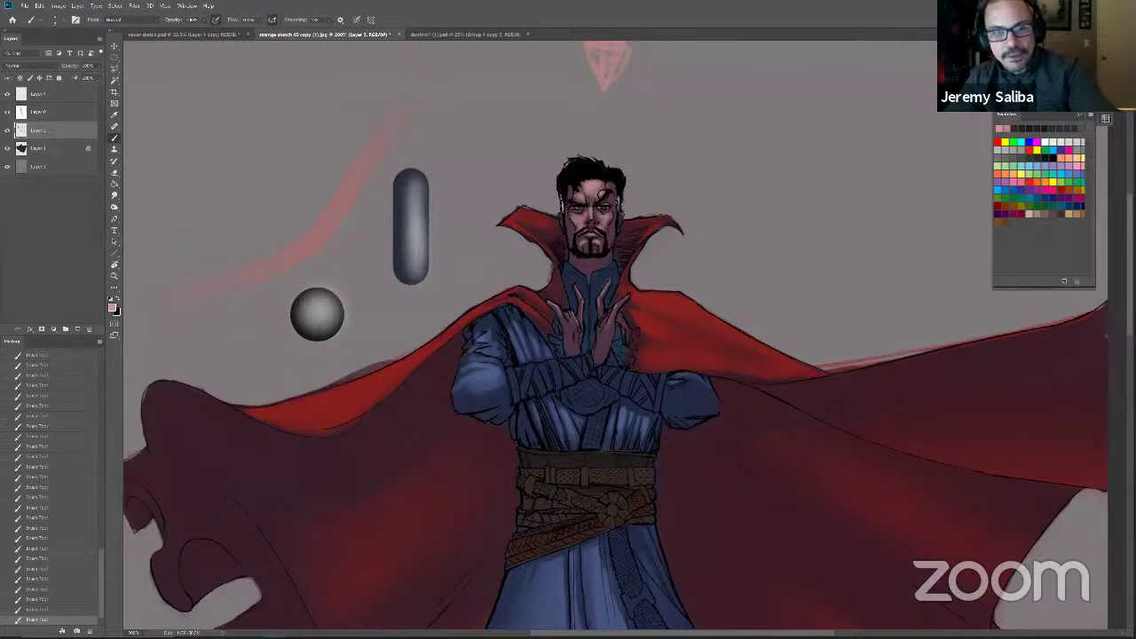
left_click(113, 307)
left_click(330, 298)
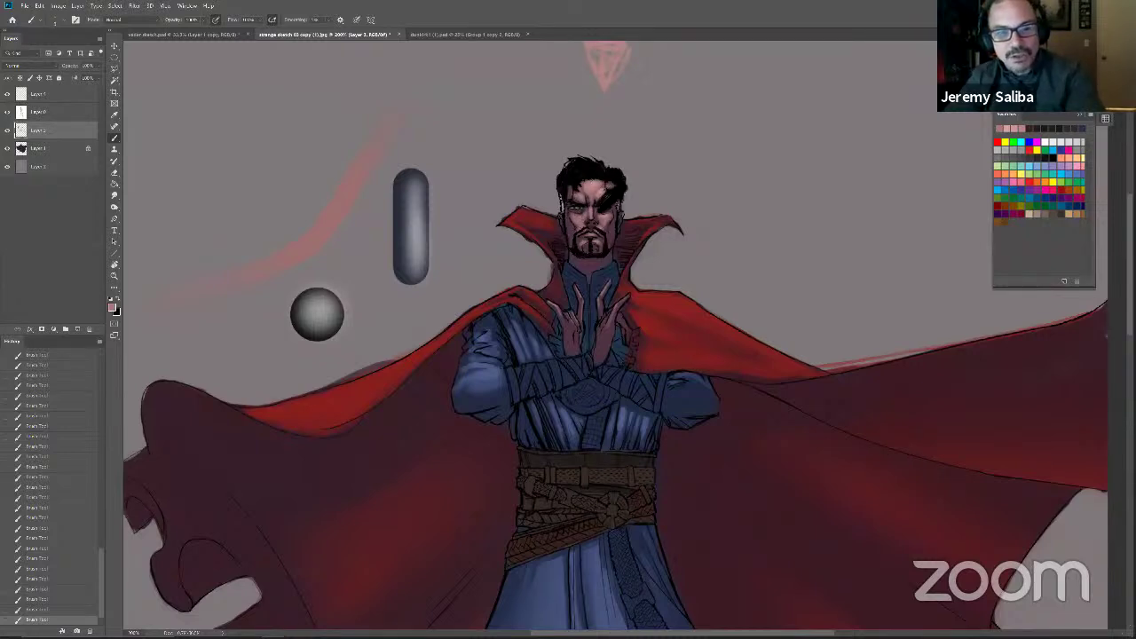
left_click(604, 221, "alt")
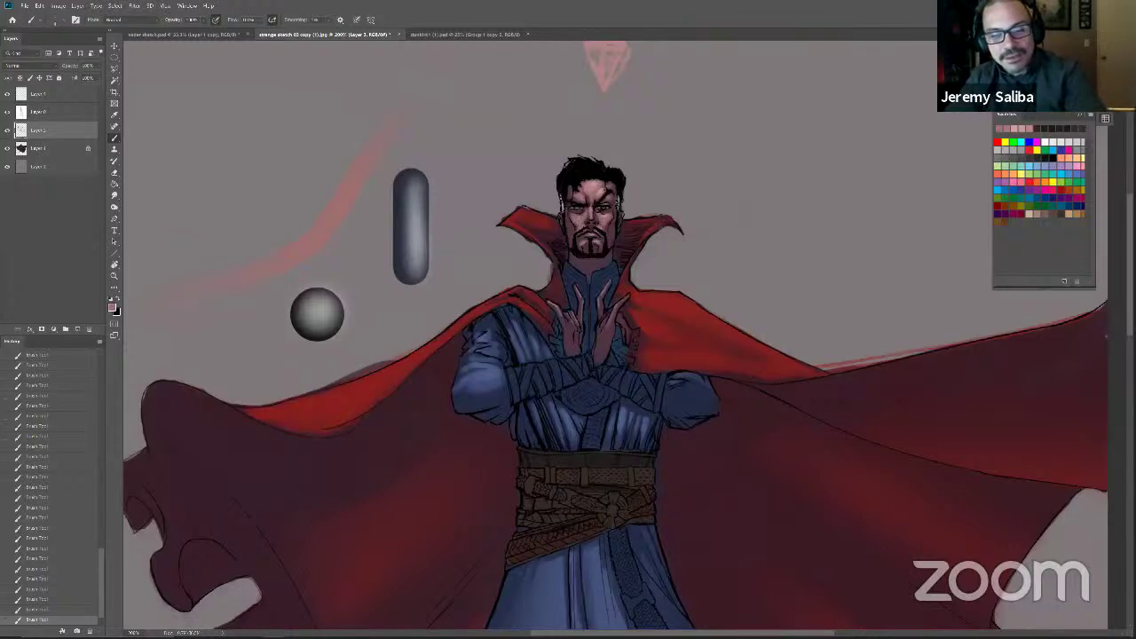
left_click(594, 190, "alt")
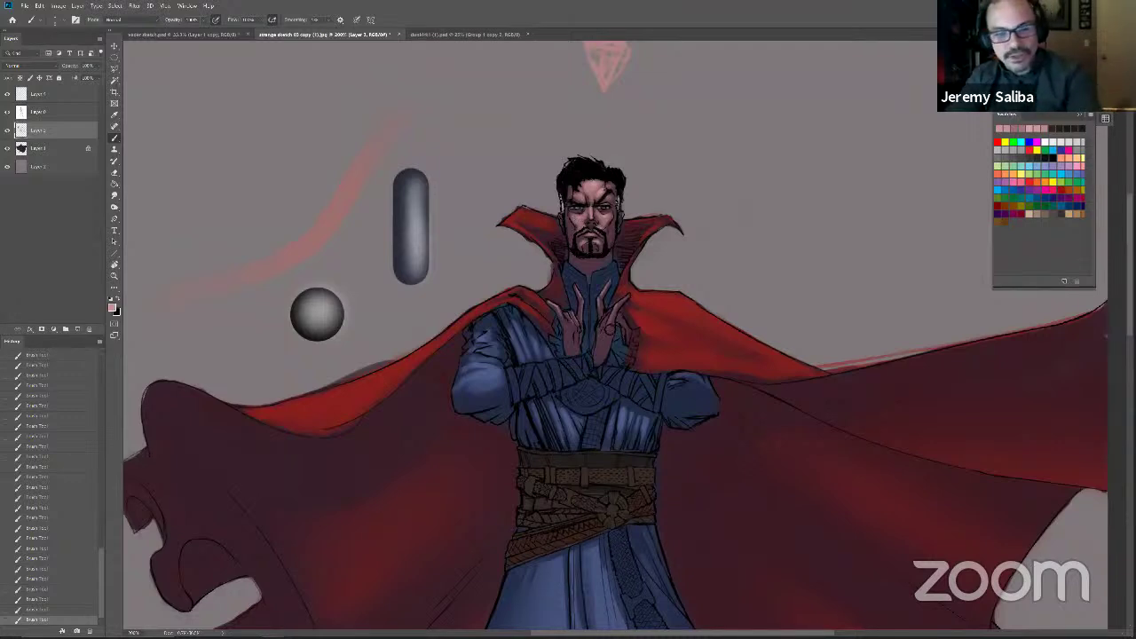
left_click(112, 308)
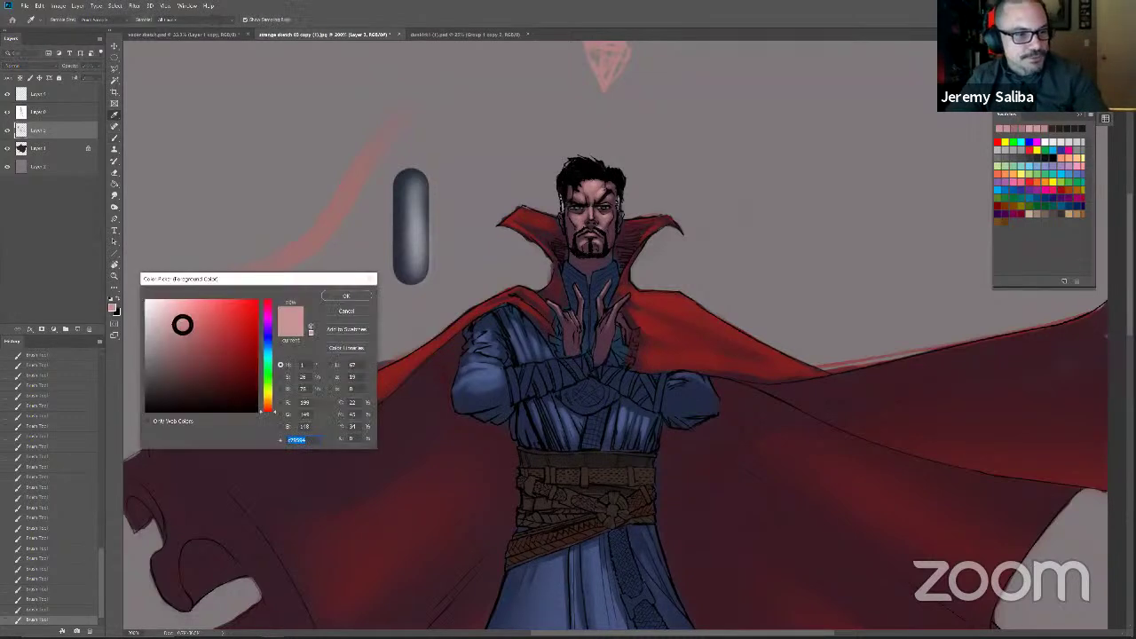
key("Return")
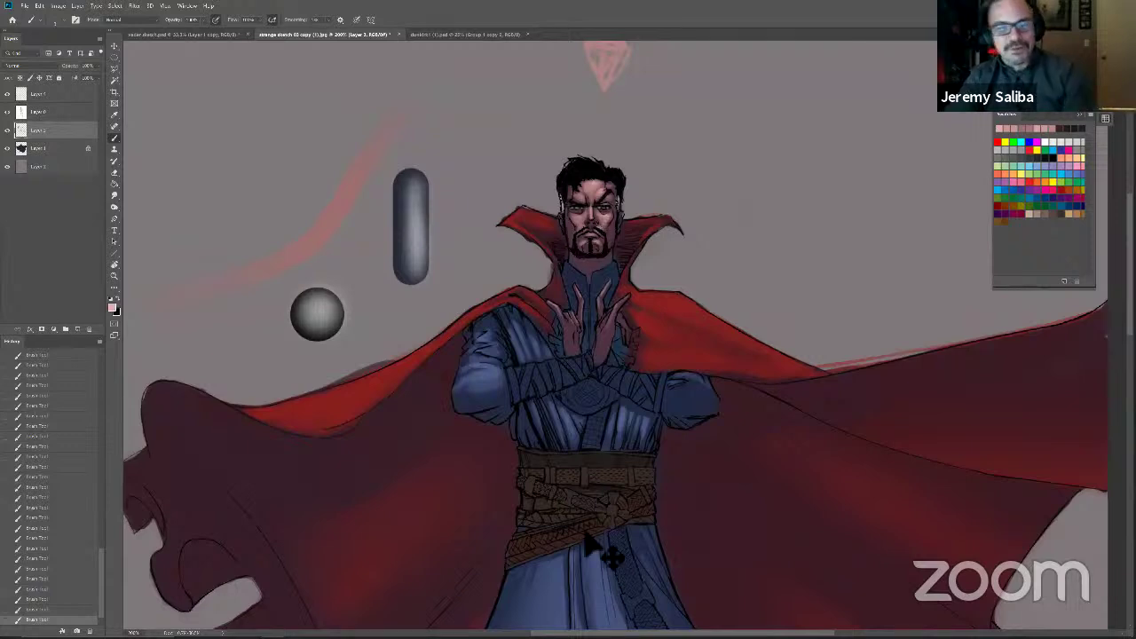
Step: Choose a dark red brush colour and add a new layer with Overlay blending above the face highlights
key("ctrl+minus")
key("ctrl+plus")
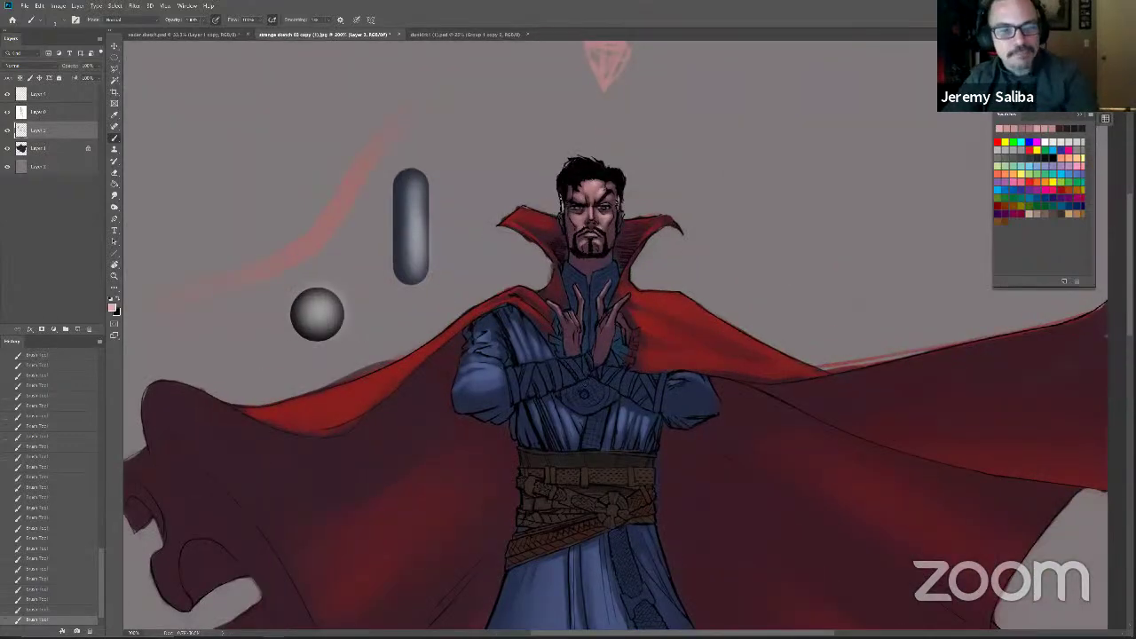
left_click(1069, 200)
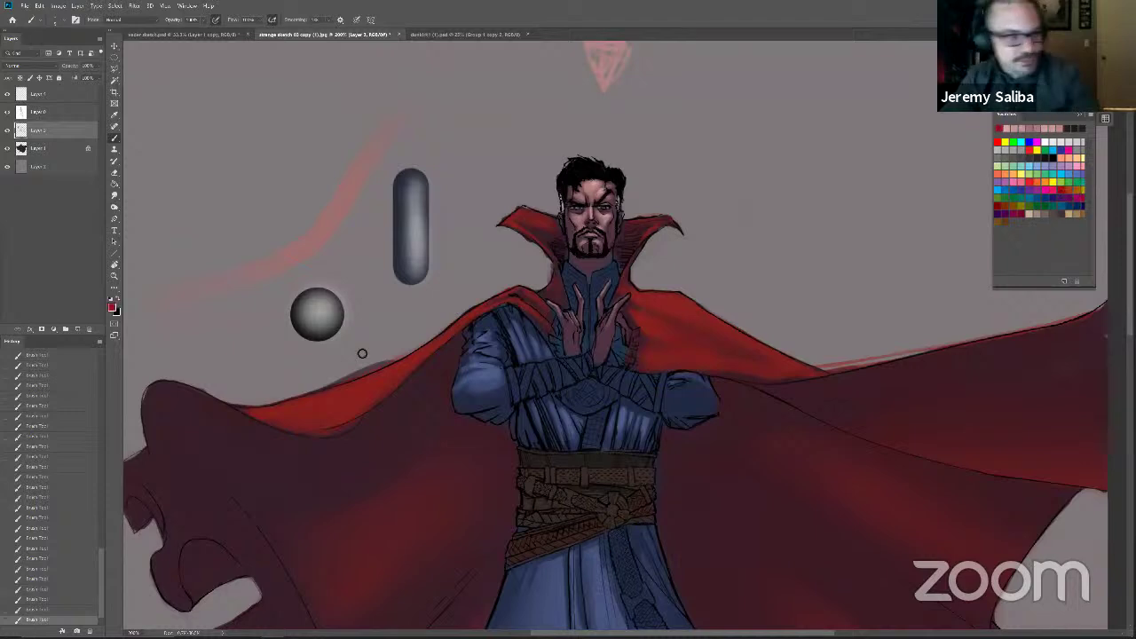
left_click(112, 307)
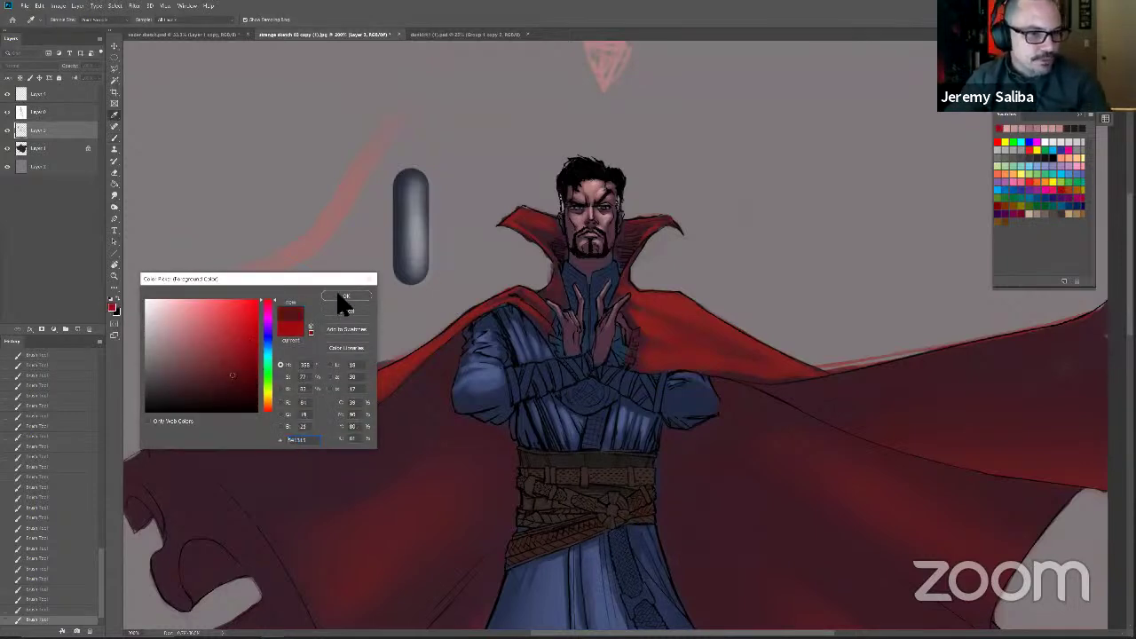
left_click(339, 295)
left_click(29, 66)
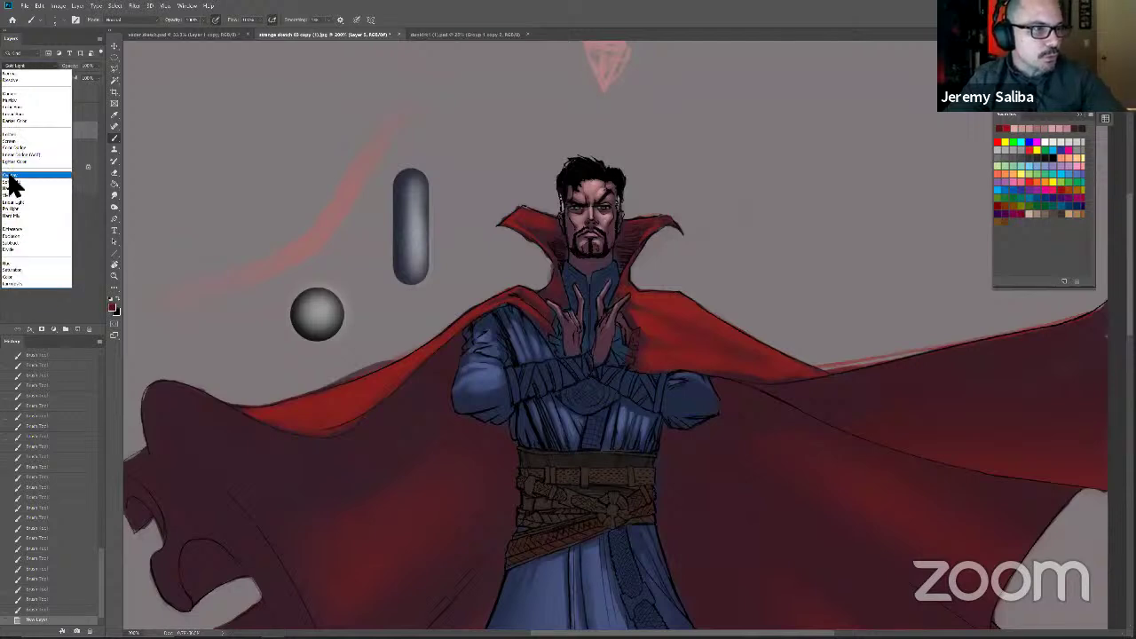
left_click(11, 174)
left_click(45, 235)
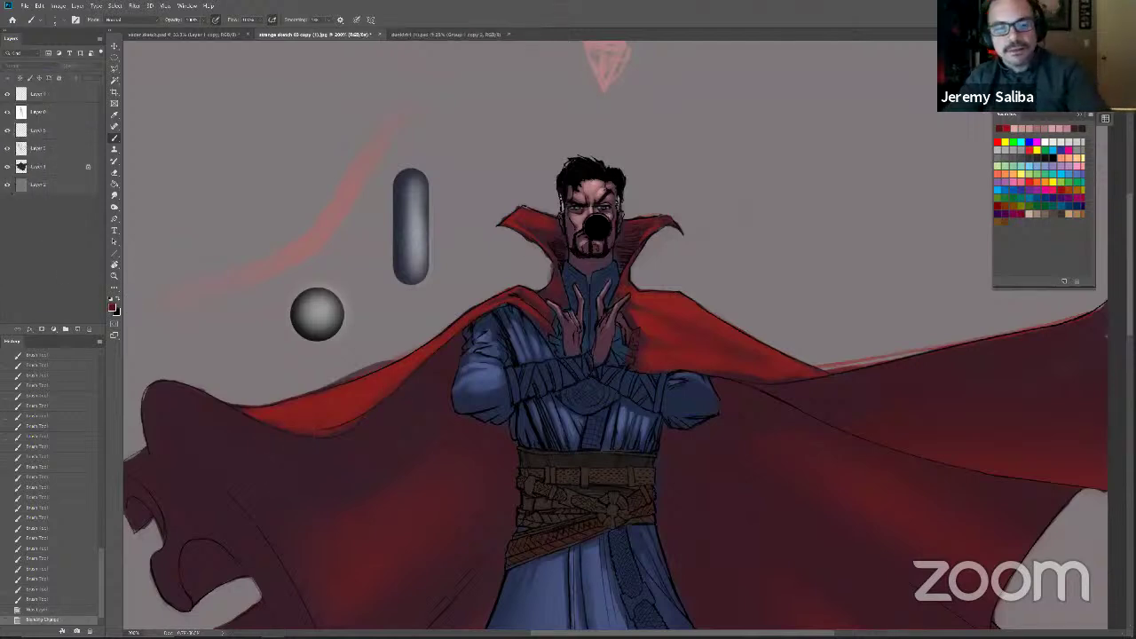
left_click(36, 131)
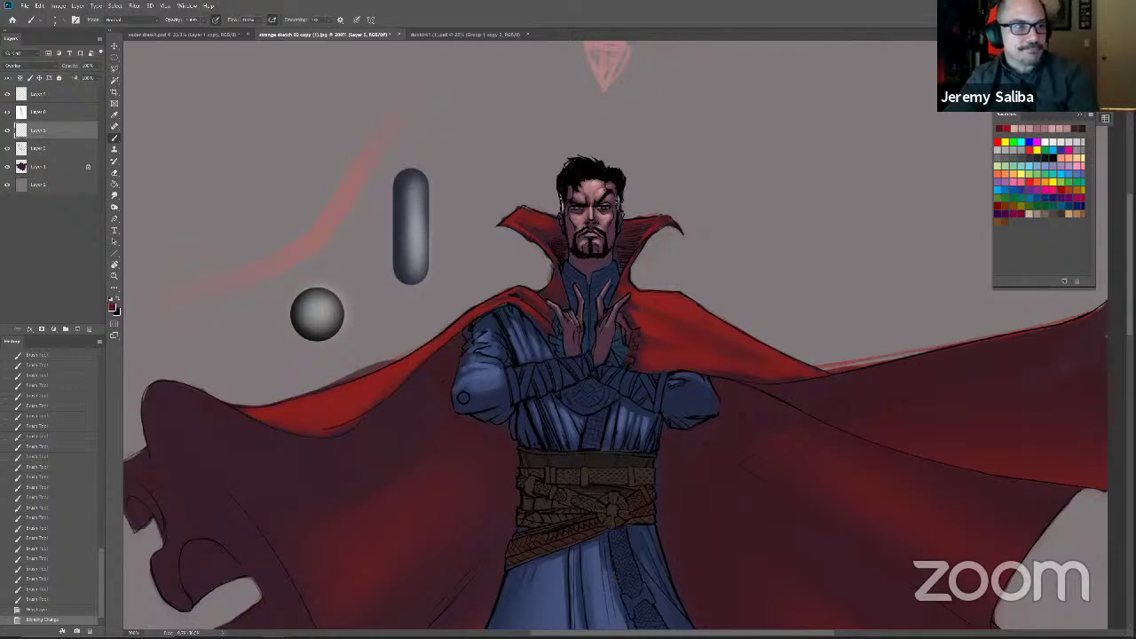
Step: Enlarge the brush and build up dark red shading over the nose, cheeks and mouth area of the face
key("bracketright")
key("bracketright")
key("bracketright")
left_click_drag(598, 221, 593, 232)
left_click_drag(598, 226, 601, 232)
left_click_drag(603, 225, 596, 234)
left_click_drag(593, 227, 599, 250)
mouse_move(586, 206)
left_mouse_down()
mouse_move(611, 229)
mouse_move(602, 233)
left_mouse_up()
left_click_drag(586, 226, 581, 227)
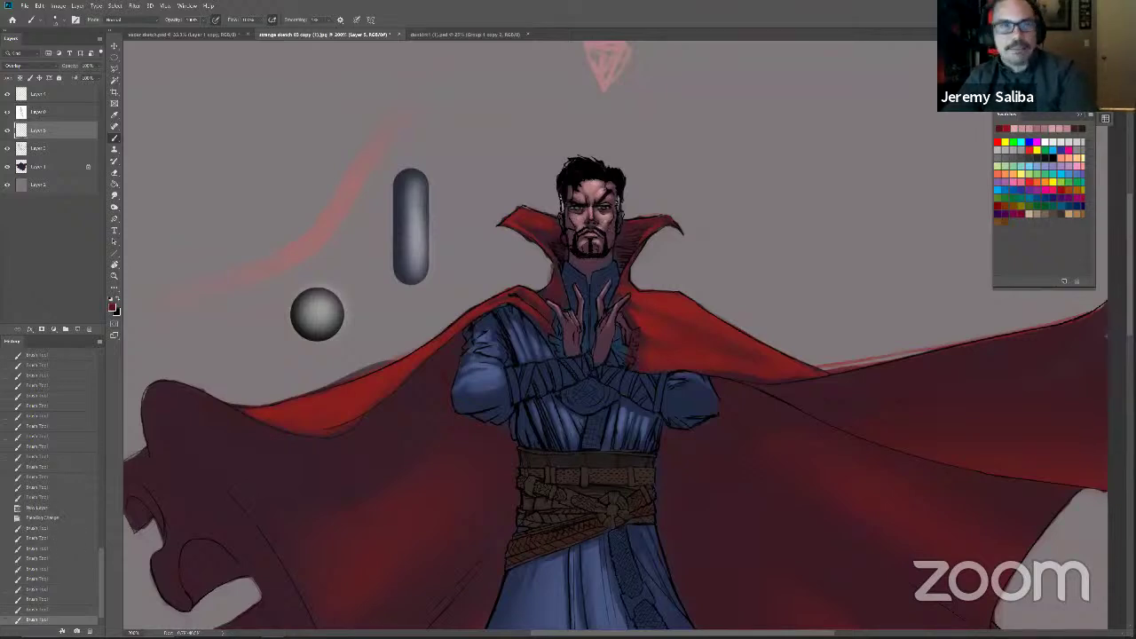
Step: Darken the brush red and shade the lower face down to the chin with a larger brush
left_click(113, 306)
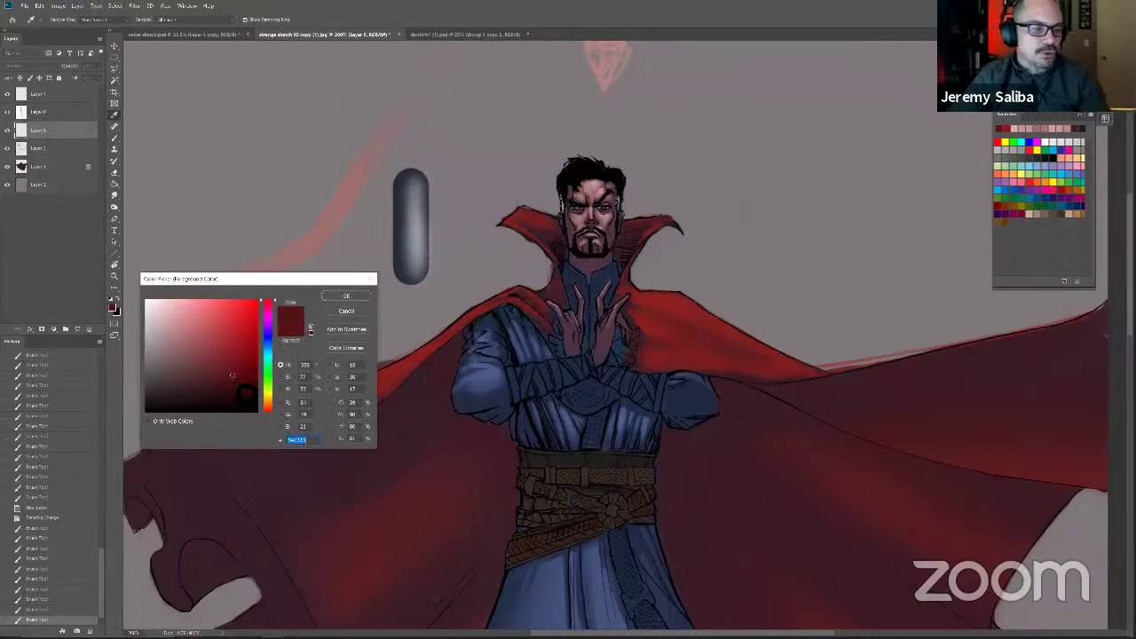
left_click(328, 298)
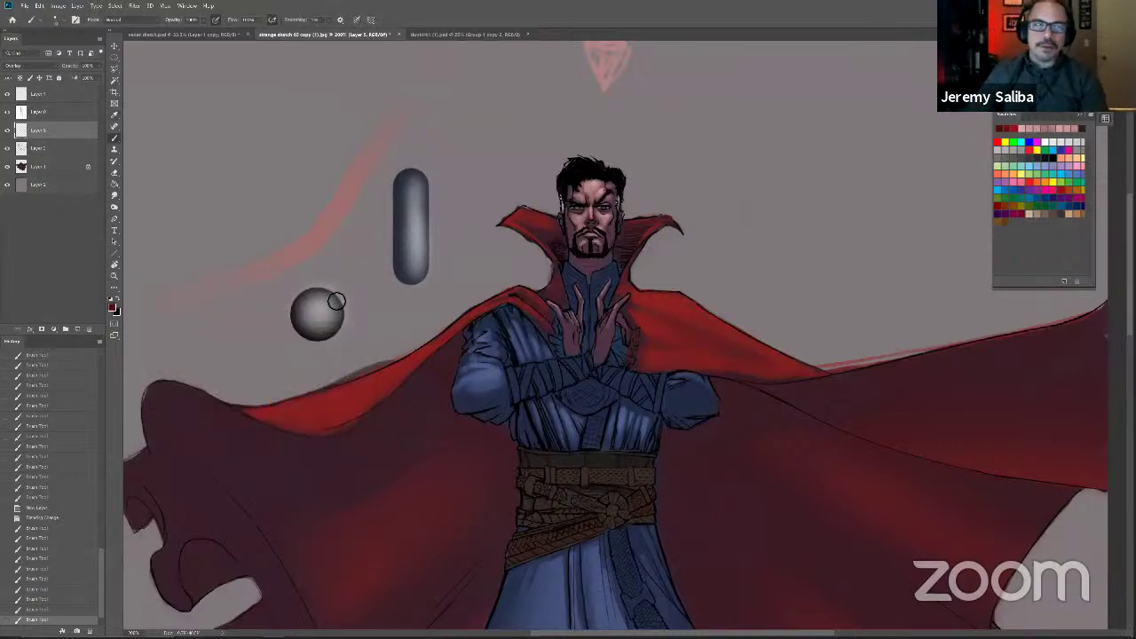
key("bracketright")
key("bracketright")
key("bracketright")
left_click_drag(588, 228, 582, 252)
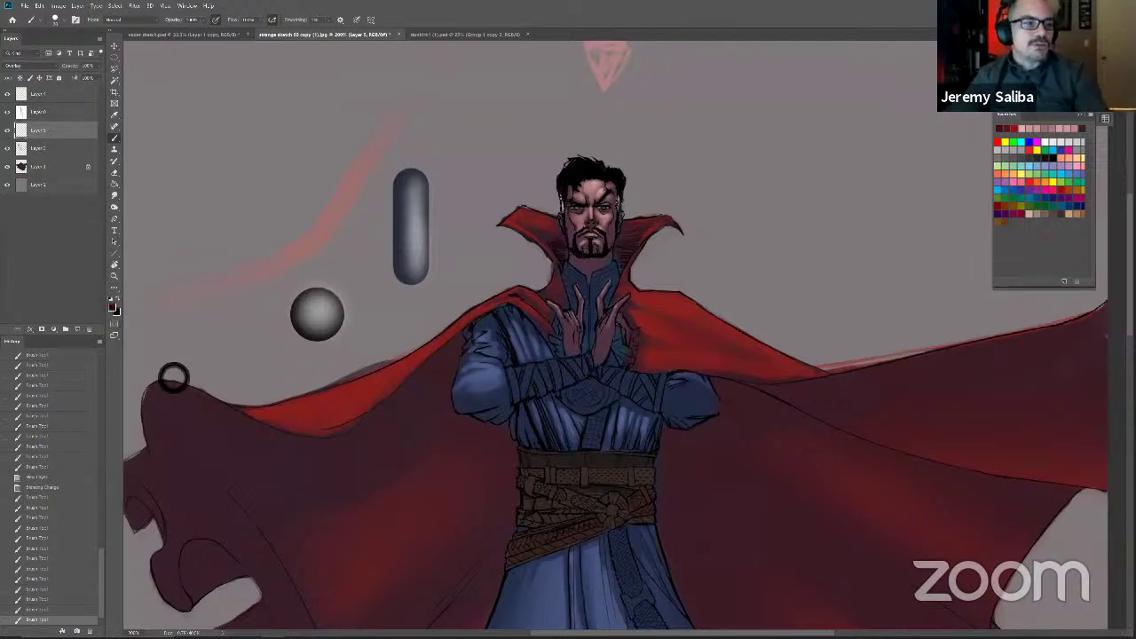
Step: Pick an even darker red and deepen the shadows around the nose and one cheek, reducing the brush size for finer strokes
left_click(114, 305)
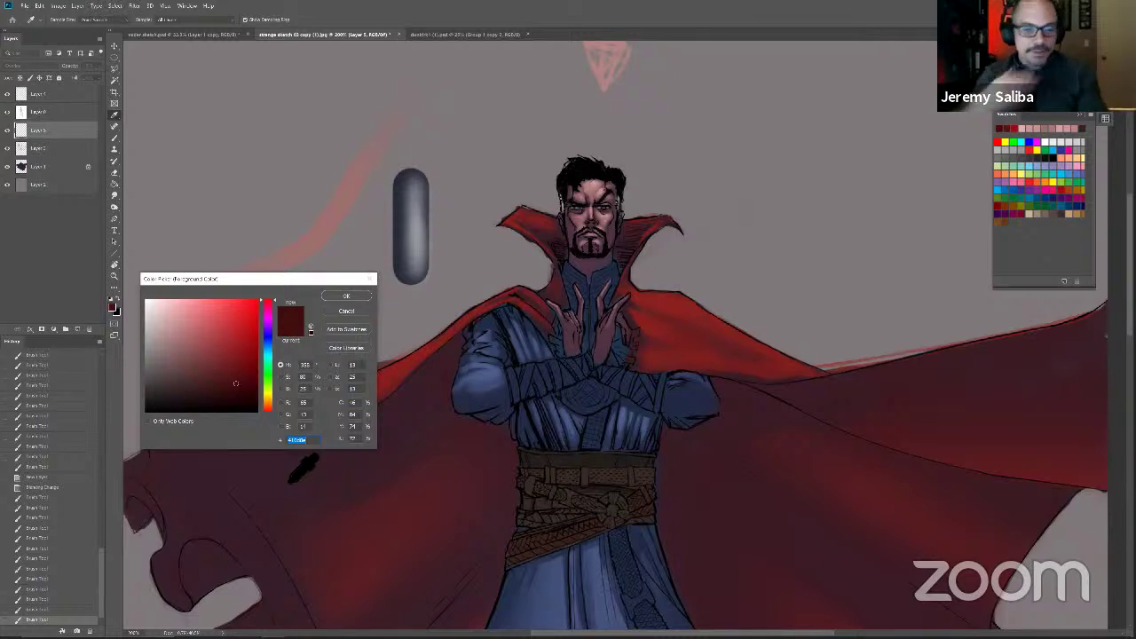
left_click(238, 393)
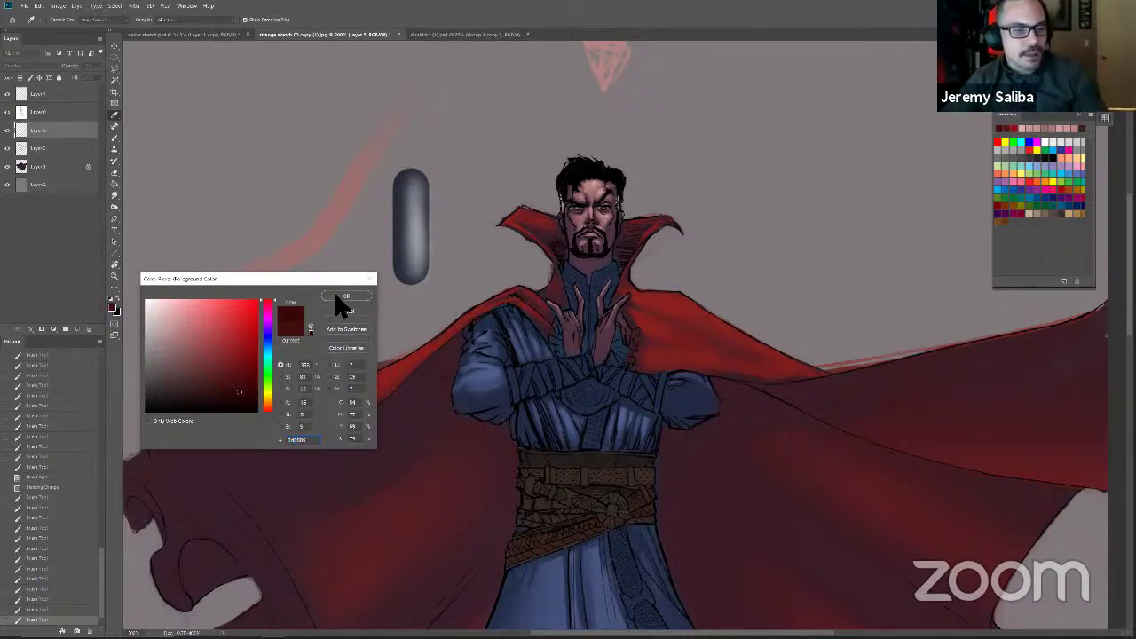
key("Return")
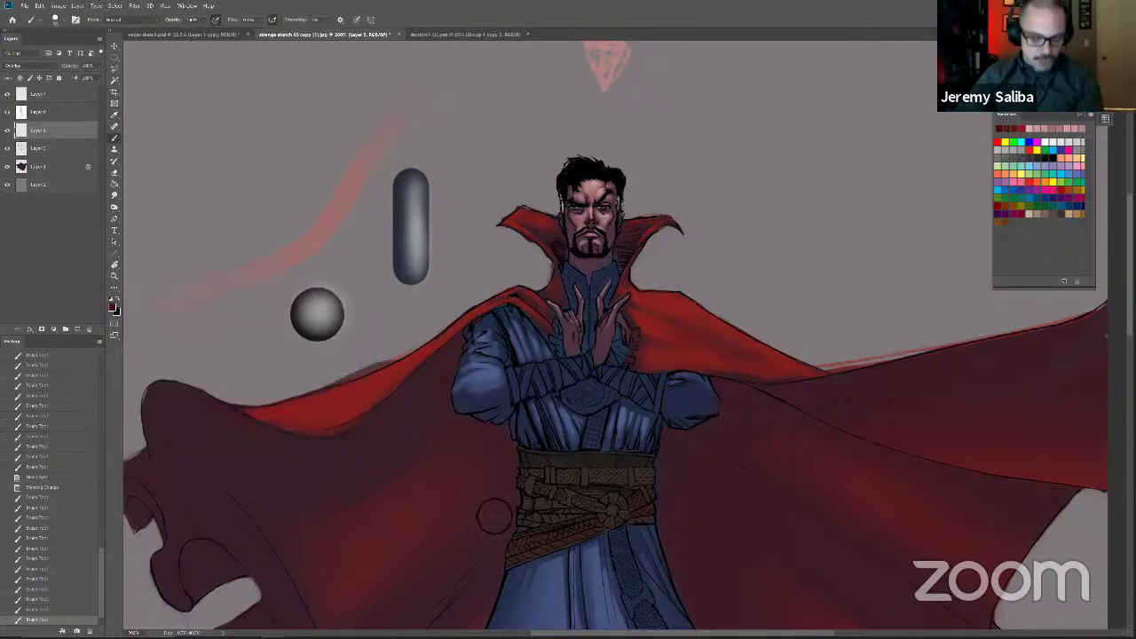
left_click_drag(497, 539, 500, 544)
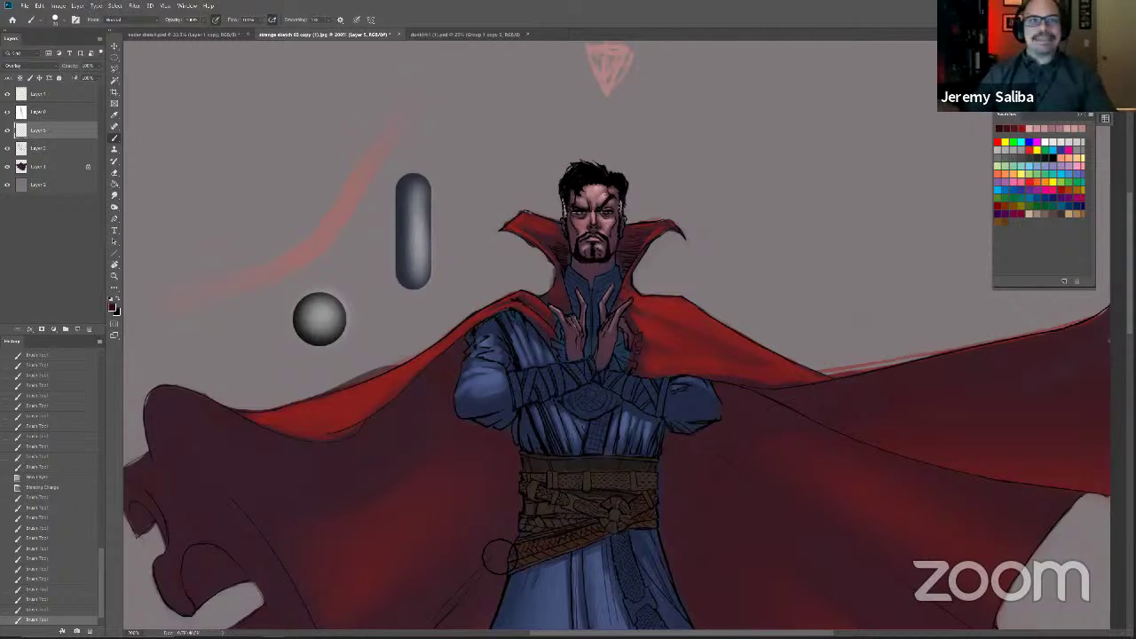
mouse_move(611, 213)
left_mouse_down()
mouse_move(615, 236)
mouse_move(592, 230)
left_mouse_up()
key("[")
key("[")
key("[")
left_click_drag(595, 230, 596, 230)
left_click_drag(597, 224, 599, 230)
left_click_drag(605, 223, 618, 237)
Step: Enlarge the brush, shade the opposite cheek, and check the whole figure
key("]")
key("]")
key("]")
left_click_drag(583, 222, 579, 236)
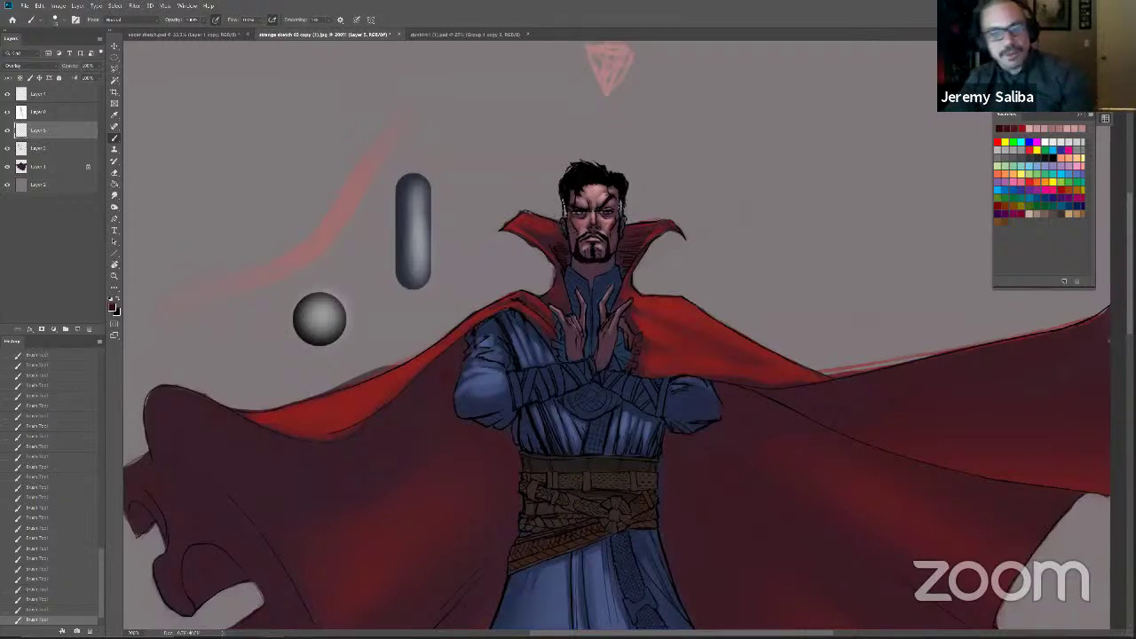
key("ctrl+minus")
key("ctrl+0")
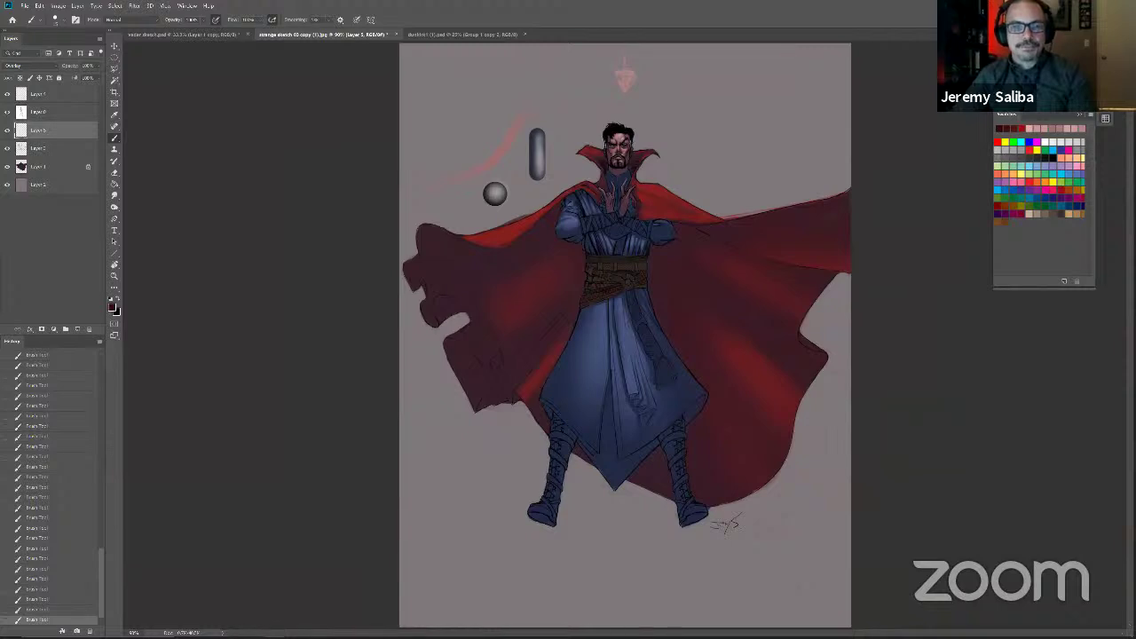
Step: Compare the painting with and without the Overlay shading, base colour and highlight layers by toggling the visibility of each
left_click(37, 148)
key("alt+bracketleft")
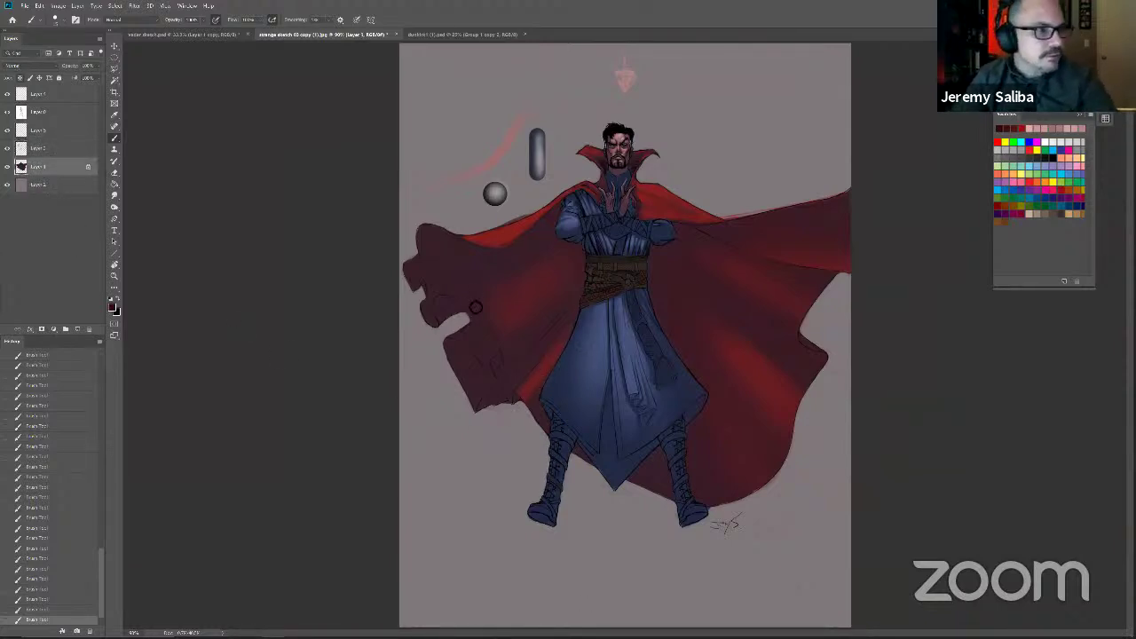
left_click(8, 132)
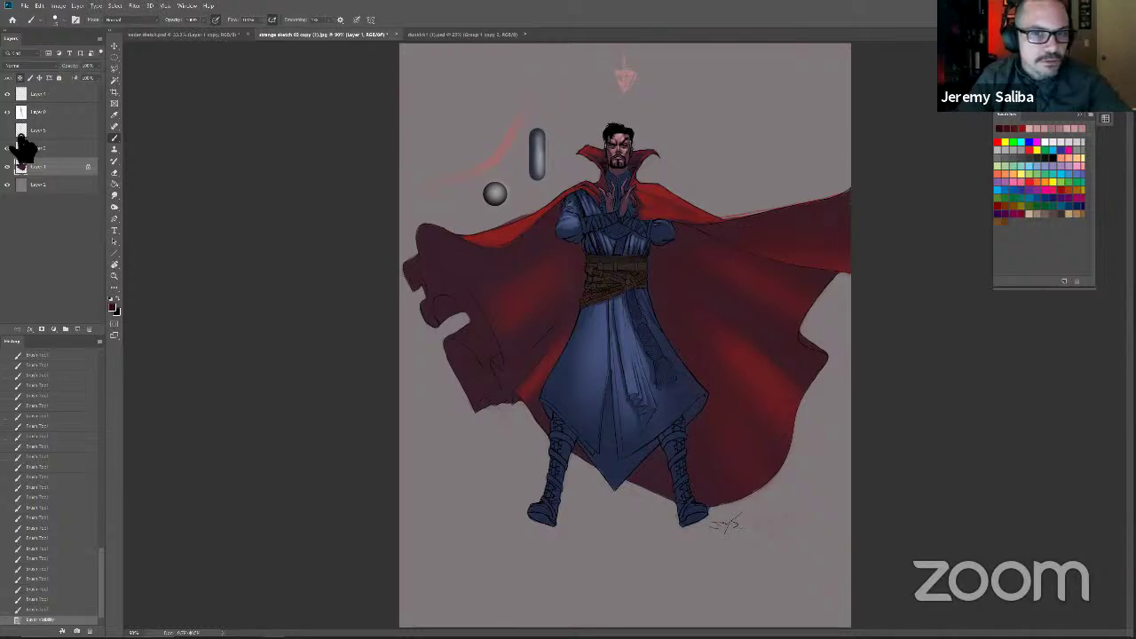
left_click(8, 131)
left_click(8, 166)
left_click(8, 166)
left_click(8, 148)
left_click(8, 149)
Step: On the layer directly above the base colours, pick a near-black colour and darken the area around the belt's knot
left_click(34, 148)
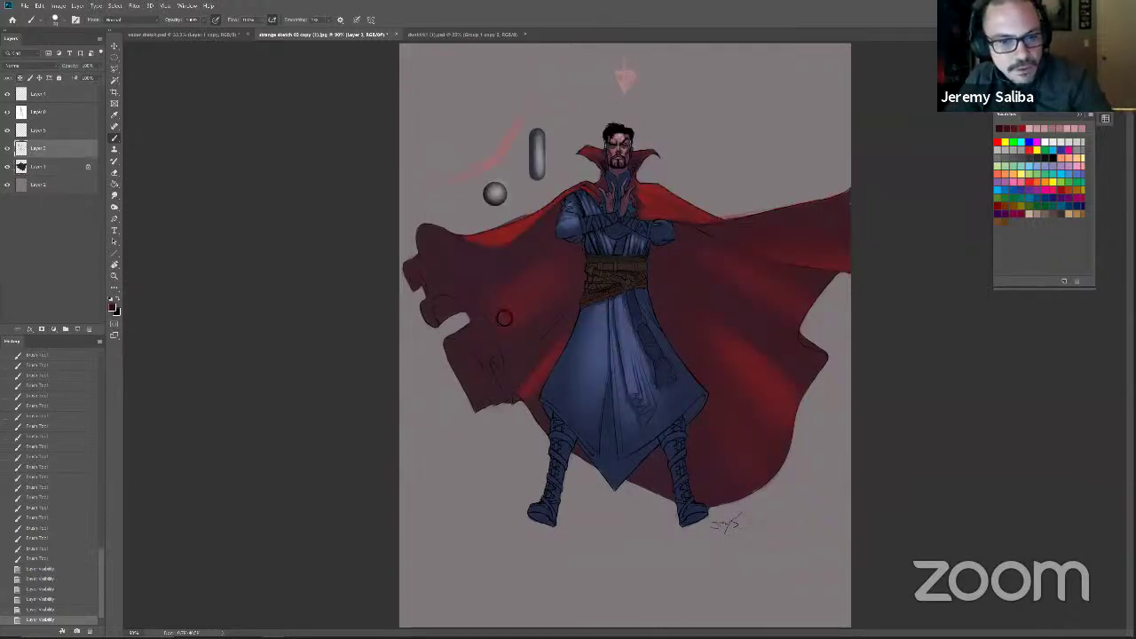
mouse_move(624, 278)
left_mouse_down()
mouse_move(635, 268)
mouse_move(616, 287)
left_mouse_up()
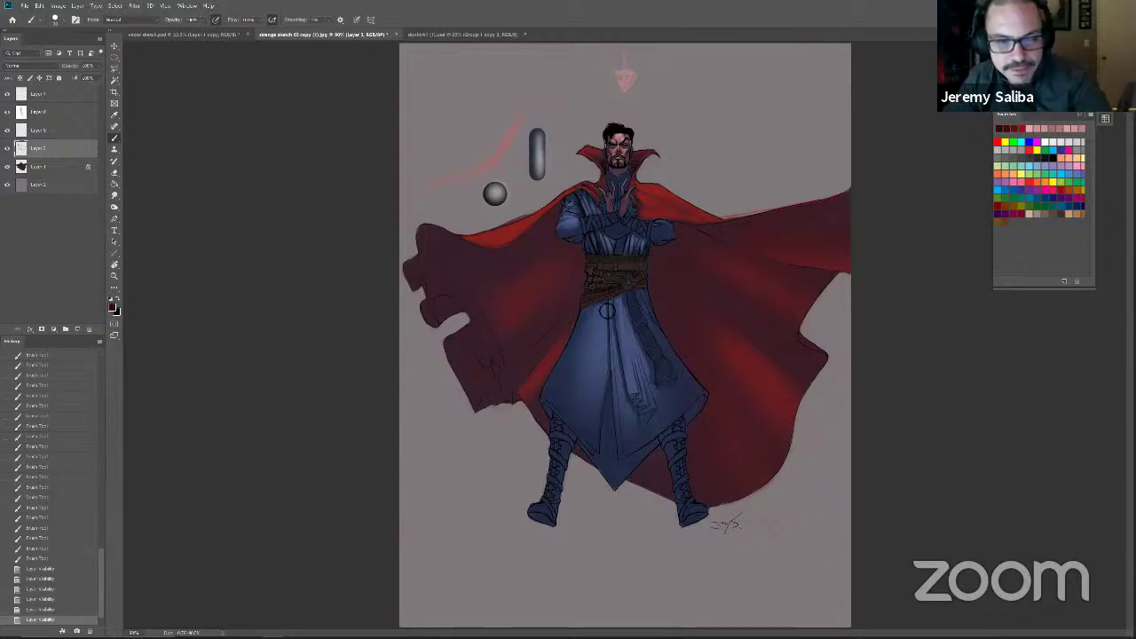
key("ctrl+plus")
left_click_drag(585, 411, 589, 420)
scroll(585, 417, "up", 2)
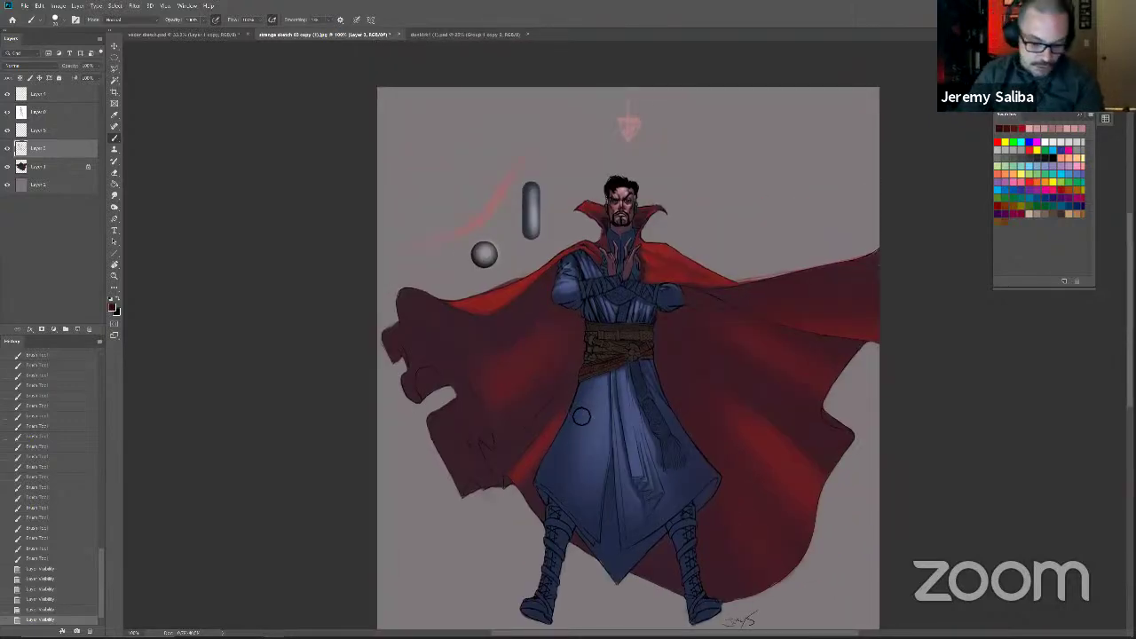
key("bracketright")
key("bracketright")
key("bracketright")
scroll(597, 400, "up", 1)
key("ctrl+plus")
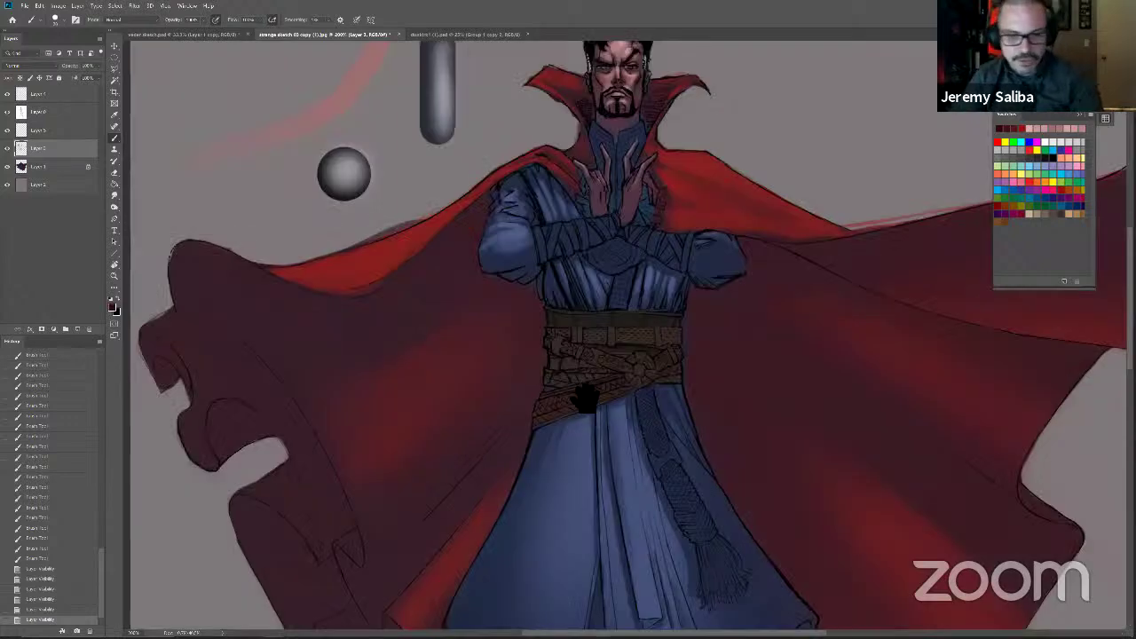
right_click(630, 316, "alt")
left_click_drag(637, 364, 637, 347)
left_click(636, 364)
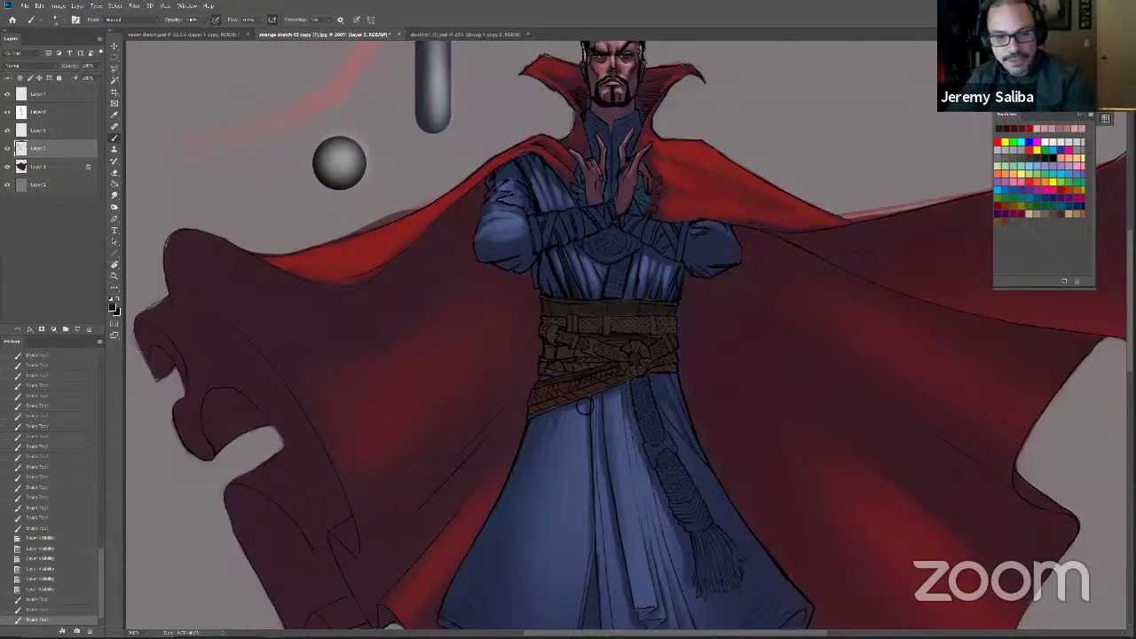
Step: Shade the belt's top band with short near-black strokes along its lower edge
mouse_move(639, 303)
left_mouse_down()
mouse_move(626, 317)
mouse_move(673, 316)
mouse_move(589, 314)
left_mouse_up()
mouse_move(589, 314)
left_mouse_down()
mouse_move(578, 314)
mouse_move(591, 317)
left_mouse_up()
left_click_drag(592, 316, 577, 317)
mouse_move(579, 317)
left_mouse_down()
mouse_move(551, 310)
mouse_move(577, 311)
left_mouse_up()
left_click_drag(593, 311, 606, 313)
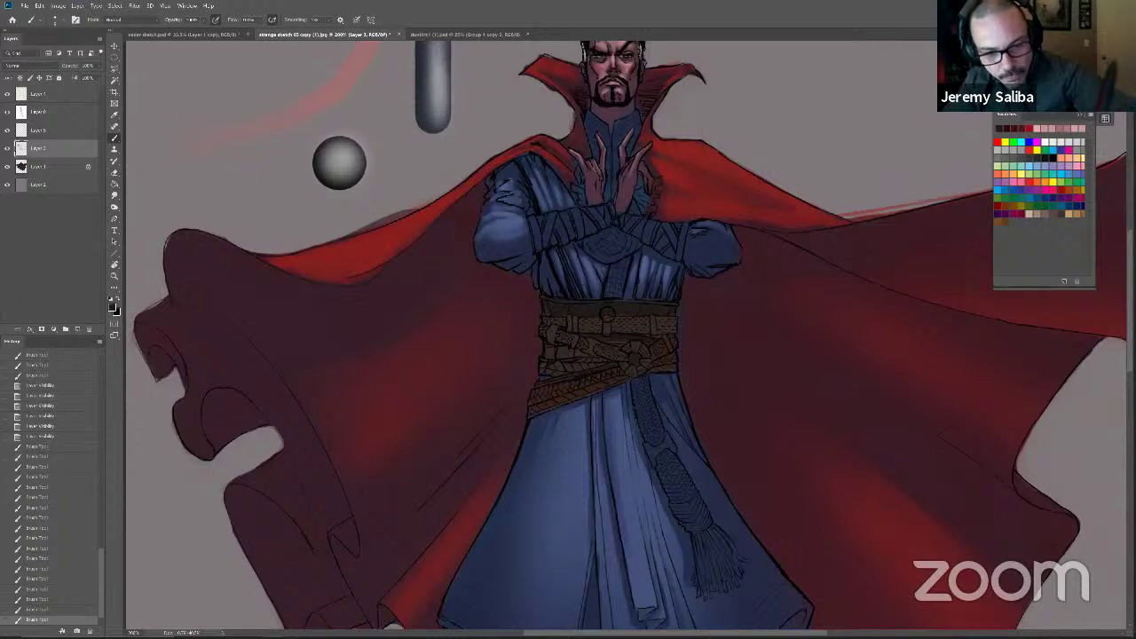
Step: Darken the belt's braided lower strap and the loops across its middle band with short near-black strokes
left_click_drag(541, 390, 531, 405)
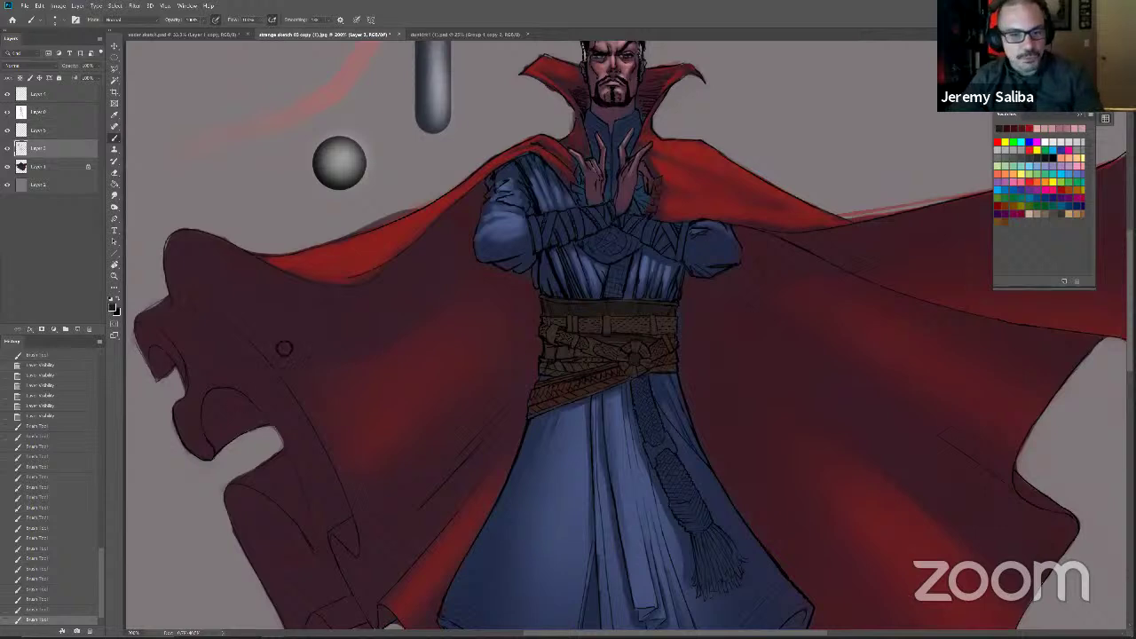
left_click_drag(615, 315, 649, 314)
left_click(612, 321)
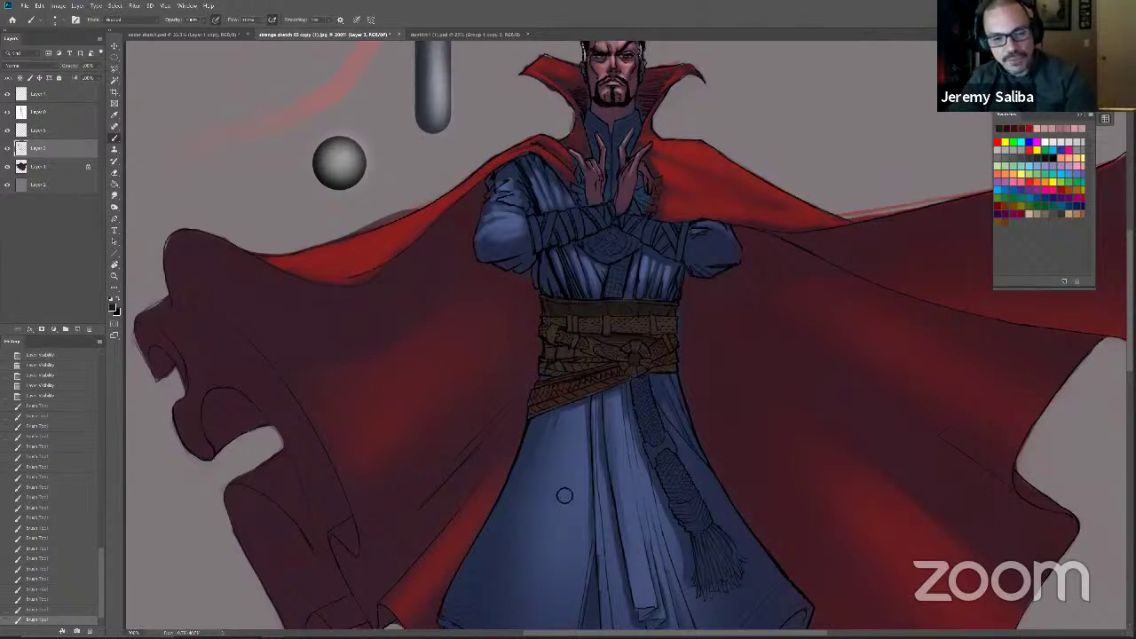
left_click(610, 328)
left_click(658, 330)
left_click(659, 330)
left_click(659, 326)
left_click(656, 328)
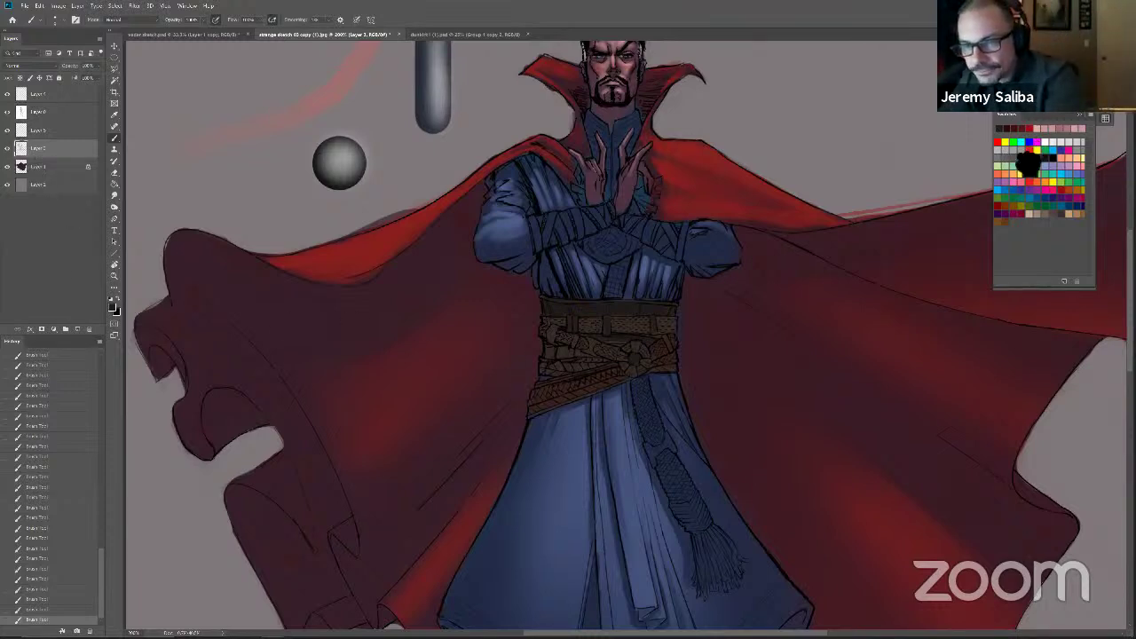
Step: Mix a dark, violet-tinted grey and paint the metal buckle on the belt with it
left_click(113, 306)
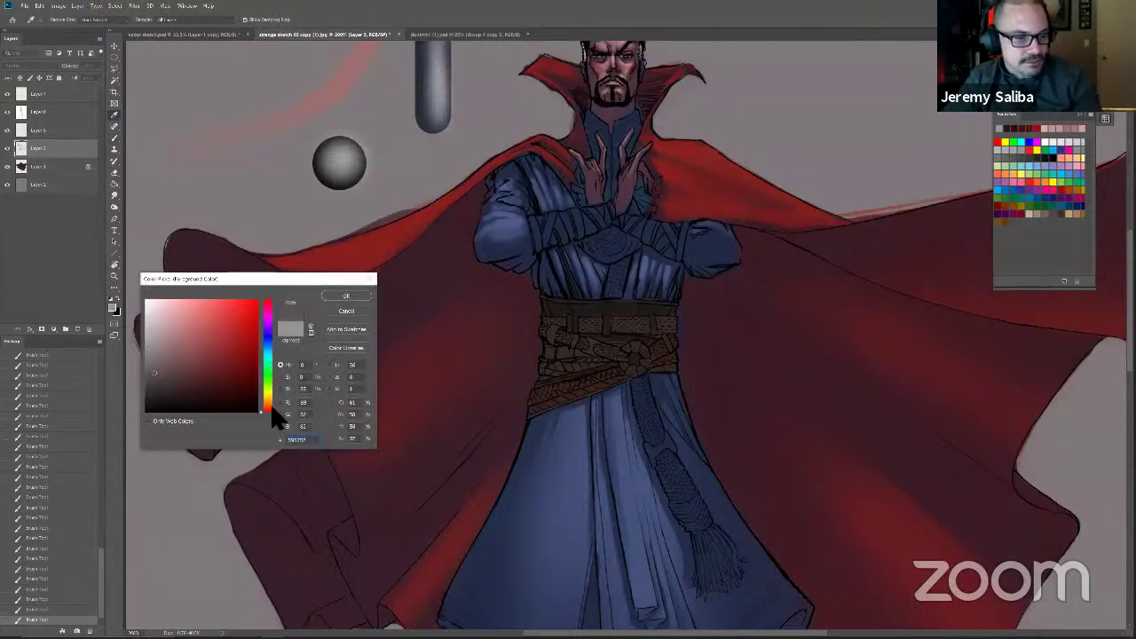
left_click_drag(163, 391, 154, 380)
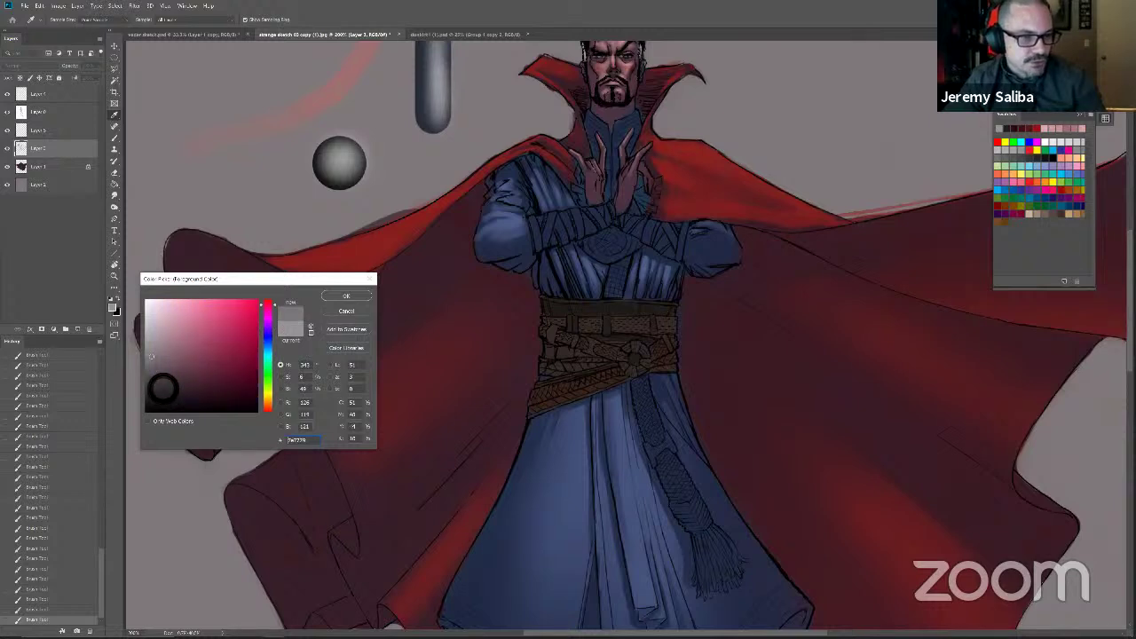
left_click_drag(262, 306, 266, 328)
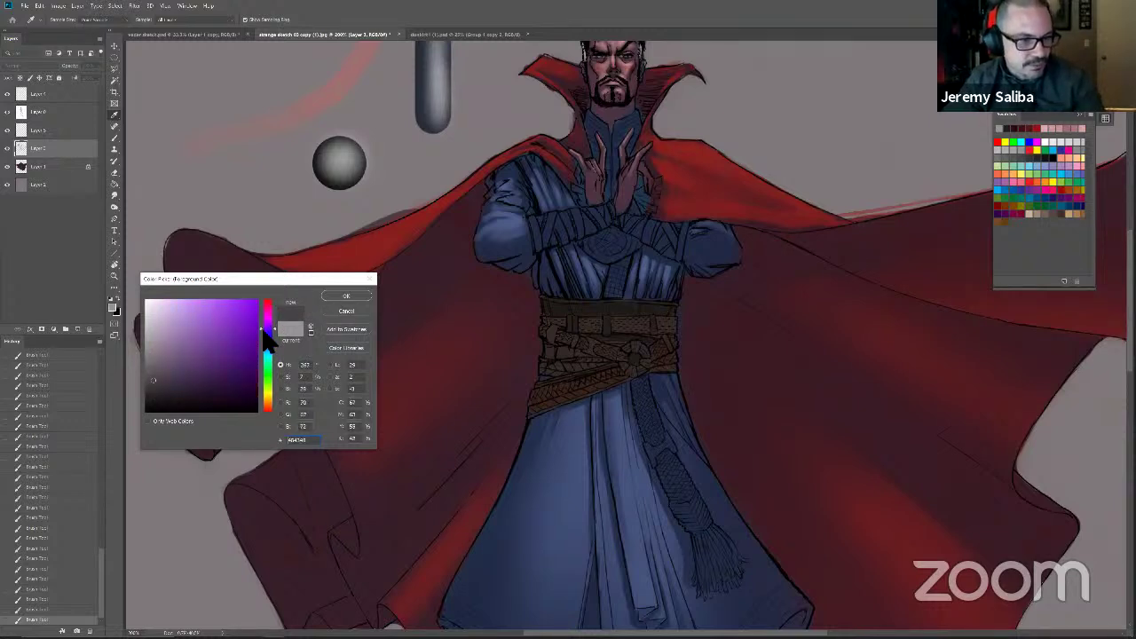
key("Return")
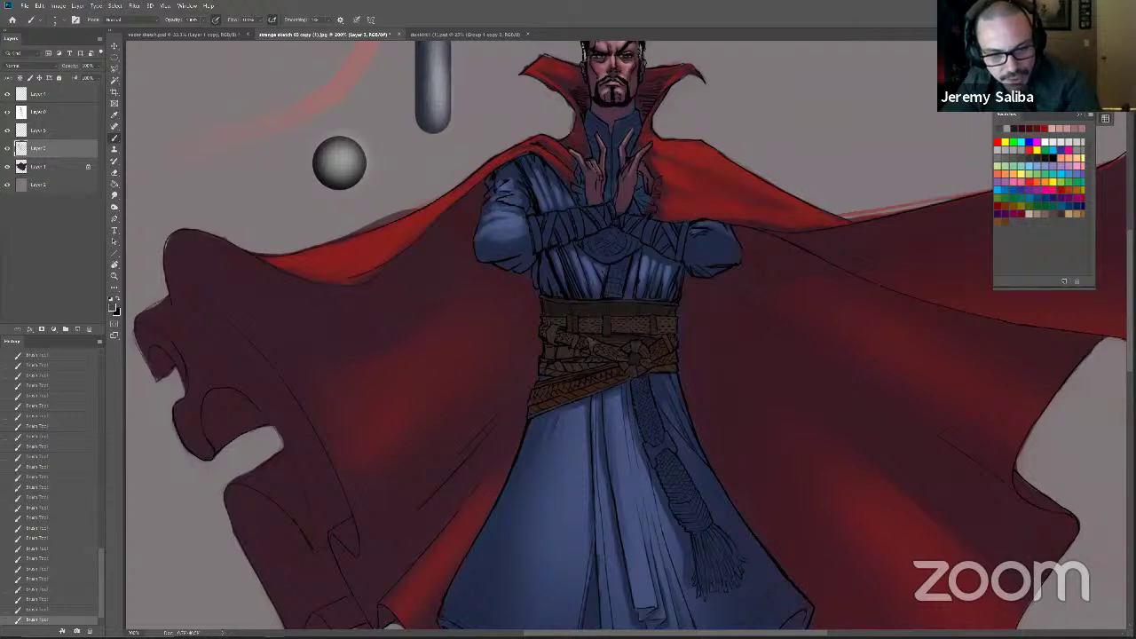
left_click(117, 310)
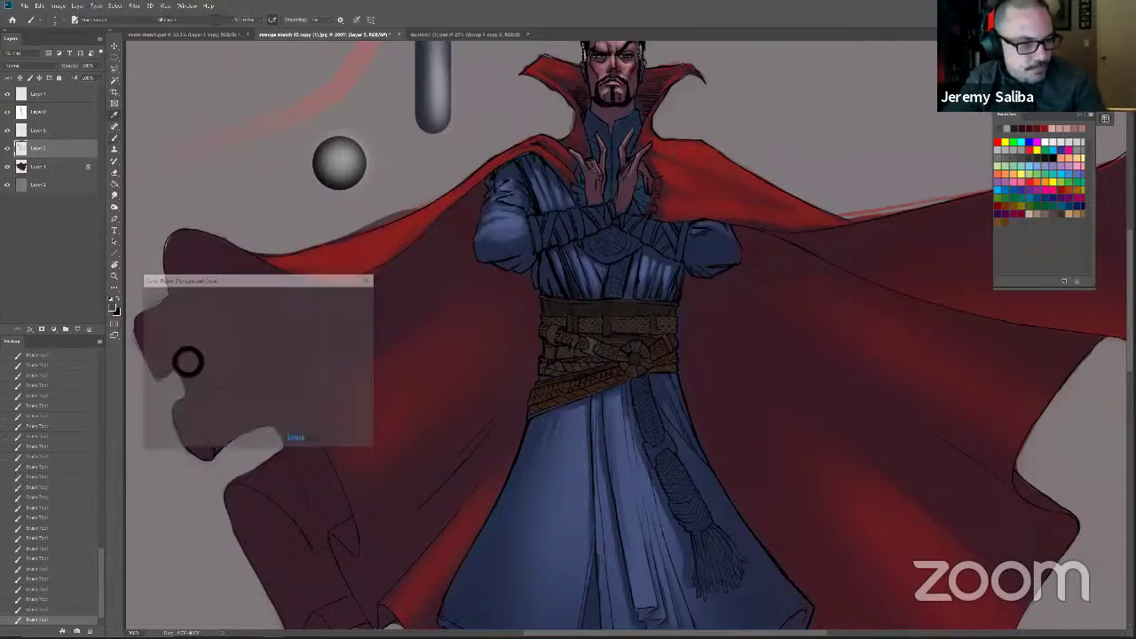
key("Return")
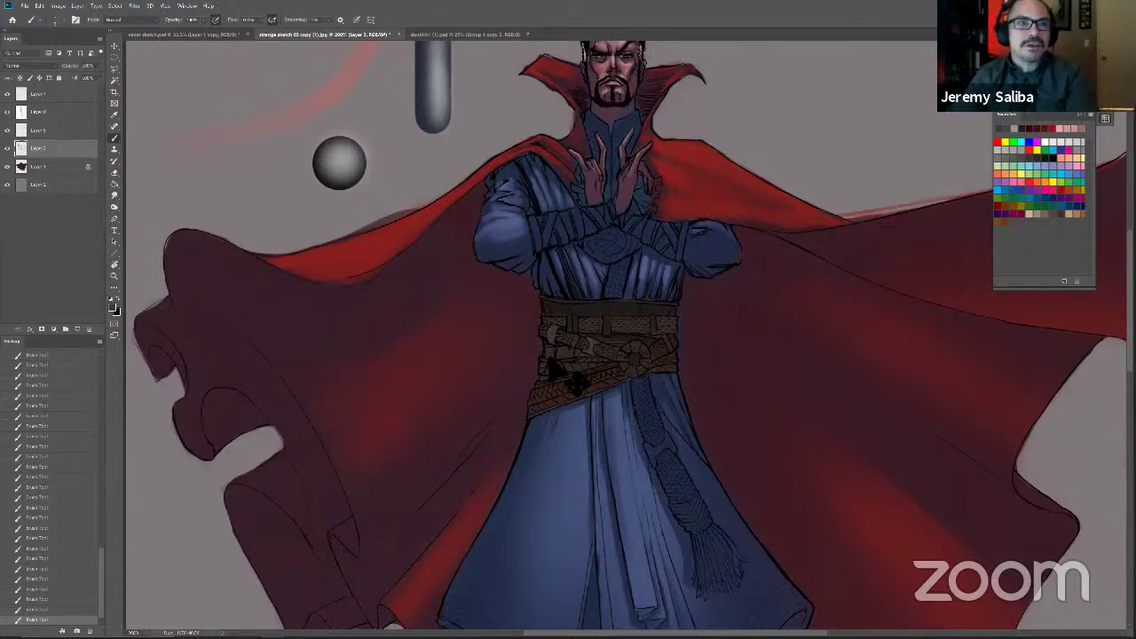
Step: Check the whole figure and compare the belt with and without the detail layer above the base colours
key("ctrl+0")
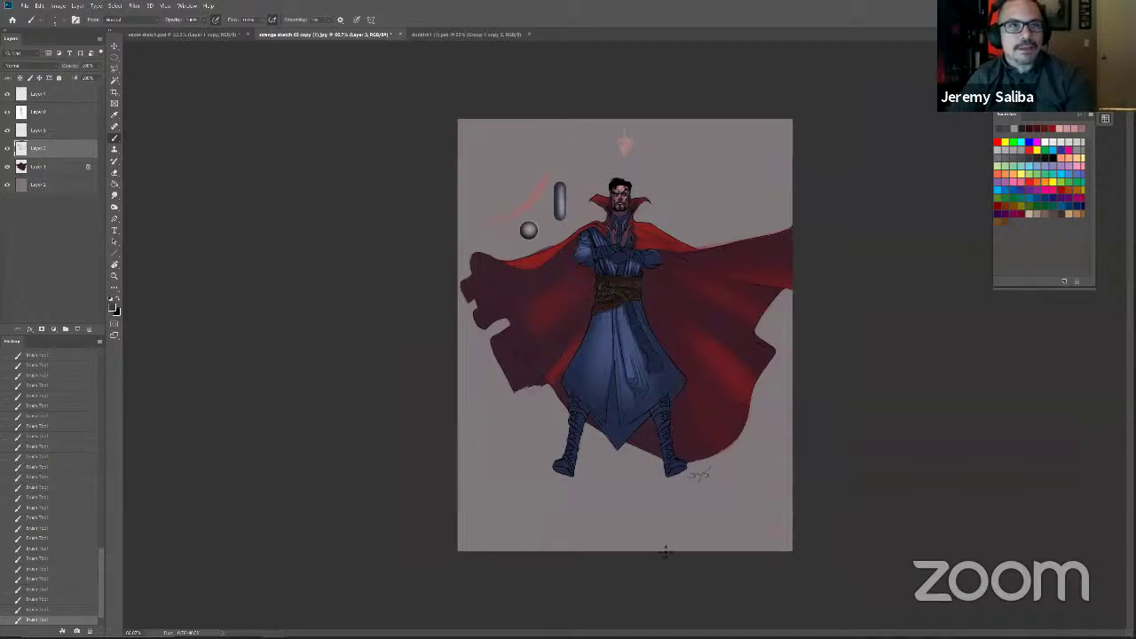
key("ctrl+plus")
key("ctrl+plus")
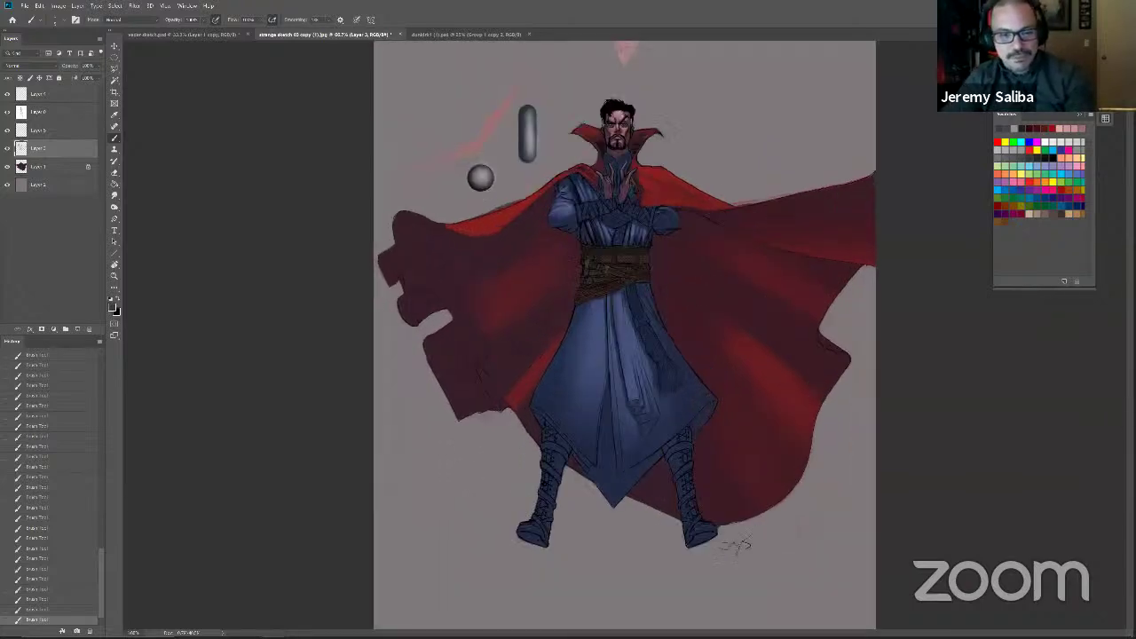
key("ctrl+plus")
key("ctrl+plus")
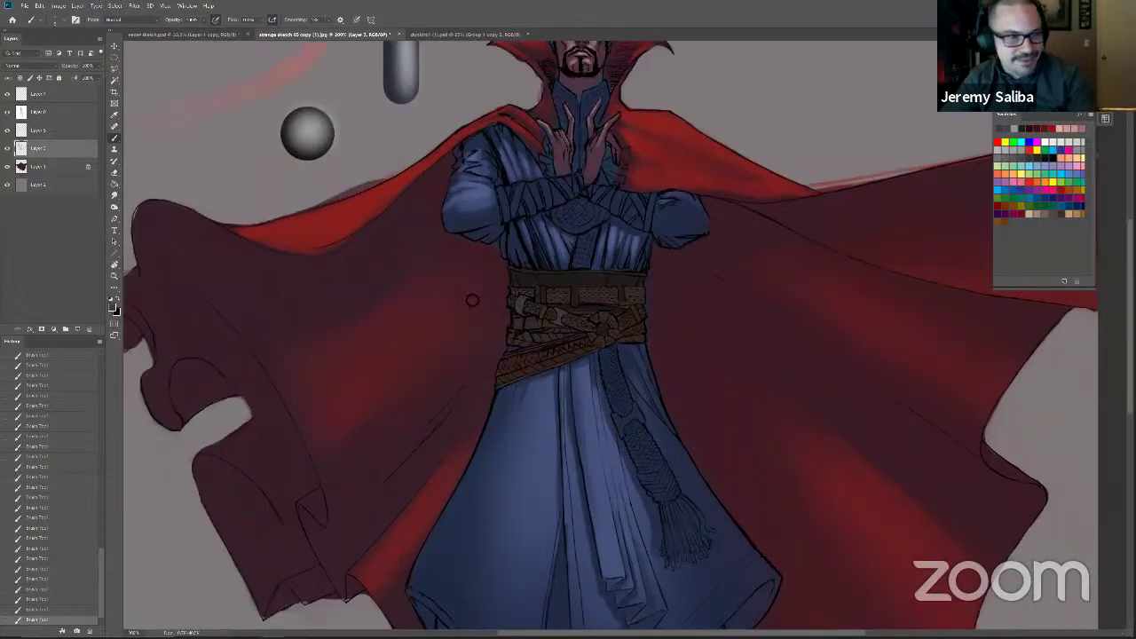
left_click(7, 148)
left_click(7, 148)
key("ctrl+z")
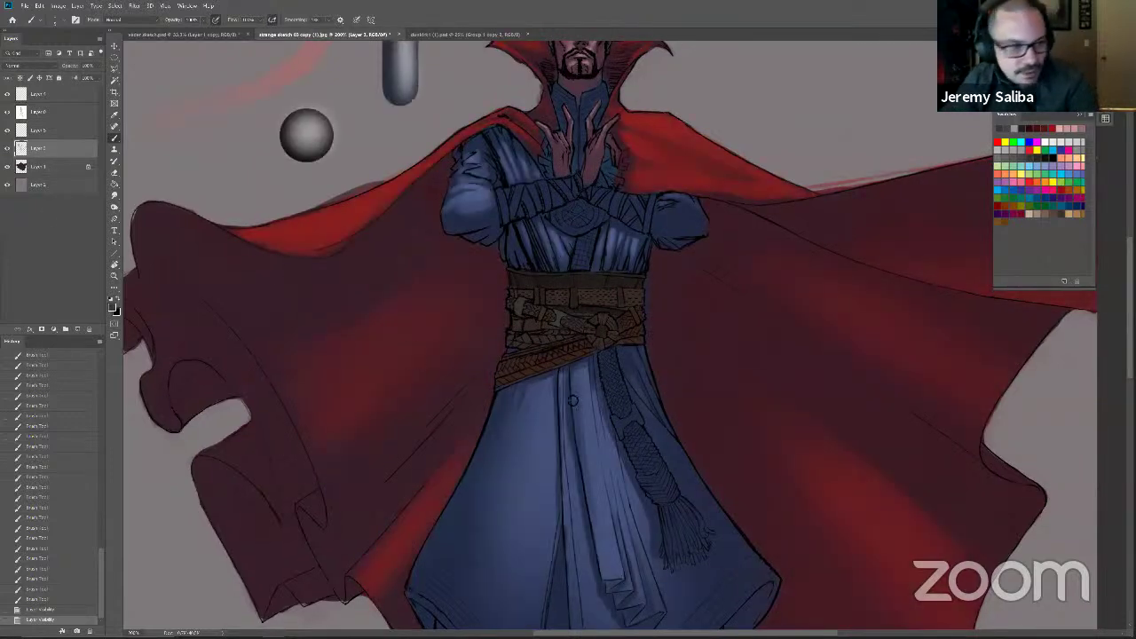
Step: Choose a dark neutral grey and paint the clasp halfway down the hanging sash
left_click(116, 312)
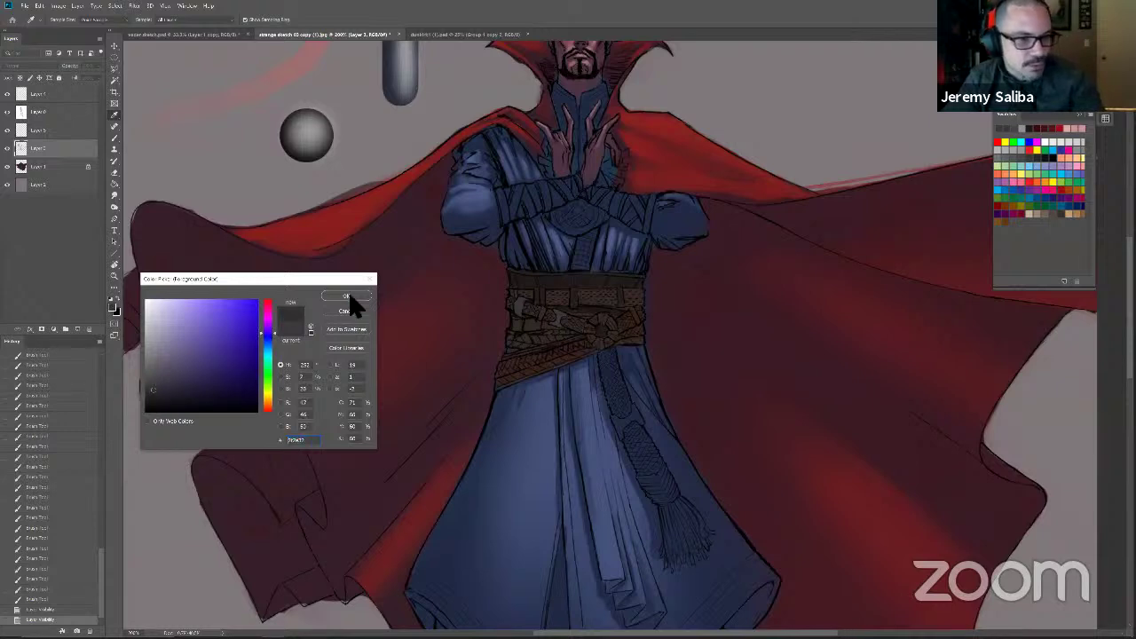
key("Return")
left_click_drag(619, 427, 632, 417)
left_click_drag(634, 417, 641, 427)
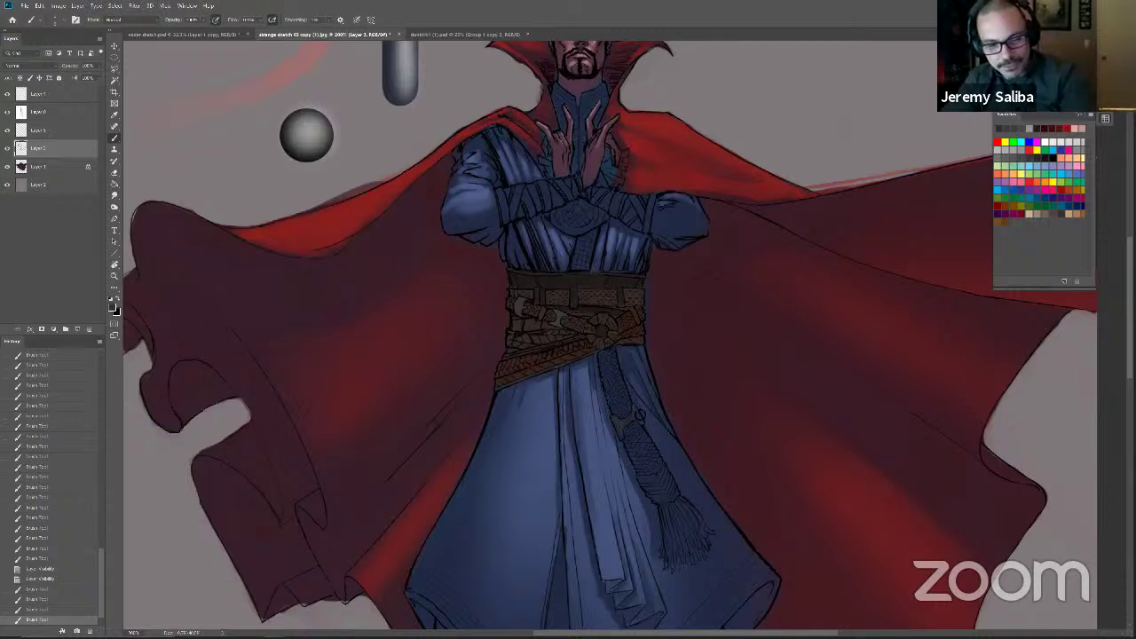
mouse_move(631, 424)
left_mouse_down()
mouse_move(622, 438)
mouse_move(618, 425)
left_mouse_up()
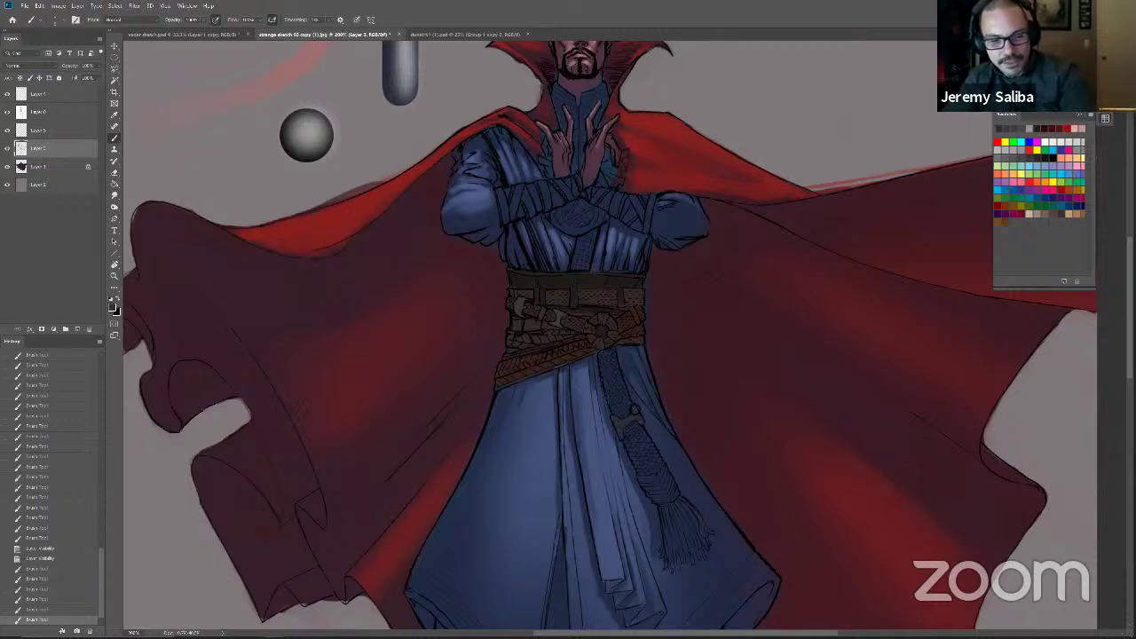
Step: On the base colour layer, sample the belt's dark brown, enlarge the brush and recolour the hanging sash and its tassel
left_click(42, 167)
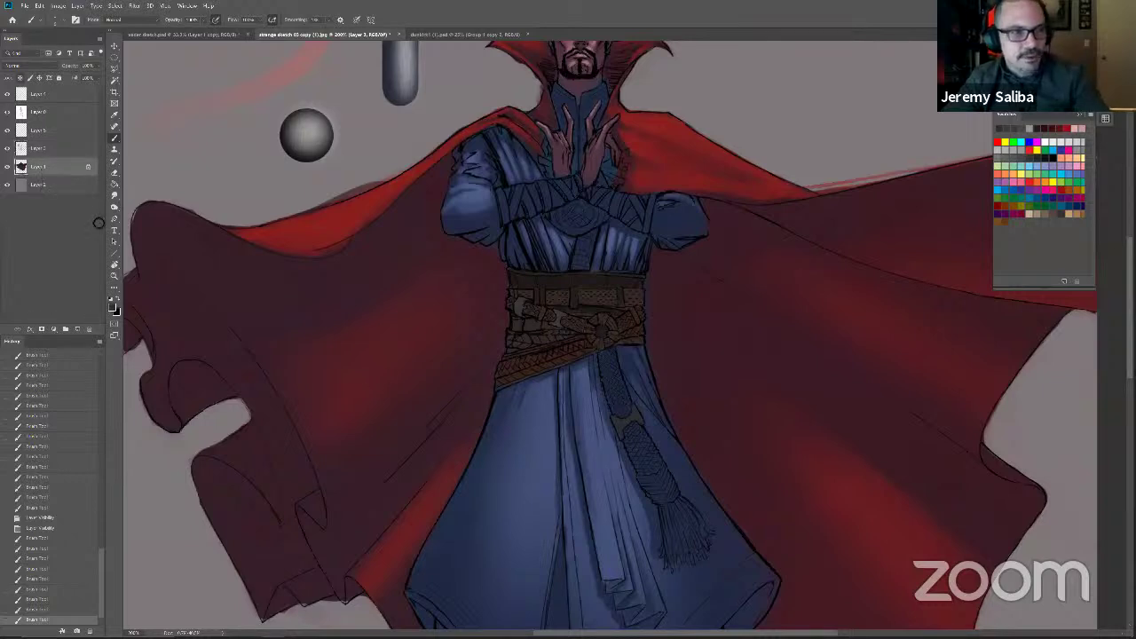
left_click(611, 275, "alt")
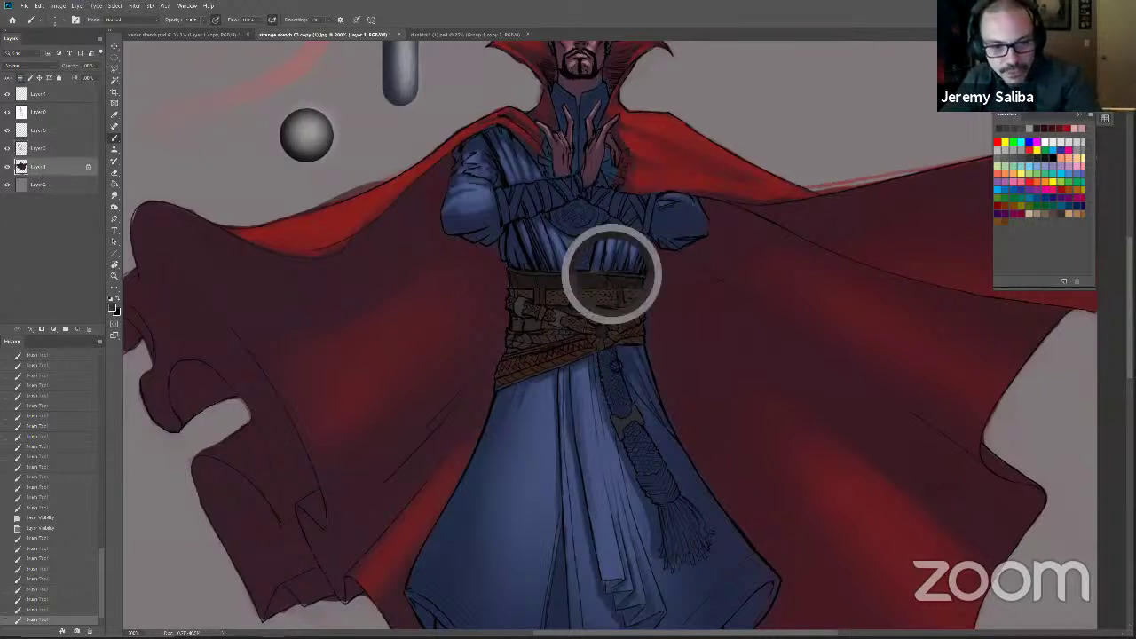
key("]")
key("]")
mouse_move(612, 374)
left_mouse_down()
mouse_move(618, 362)
mouse_move(627, 419)
left_mouse_up()
mouse_move(616, 365)
left_mouse_down()
mouse_move(626, 416)
mouse_move(613, 402)
mouse_move(645, 459)
mouse_move(654, 455)
mouse_move(634, 442)
mouse_move(687, 497)
left_mouse_up()
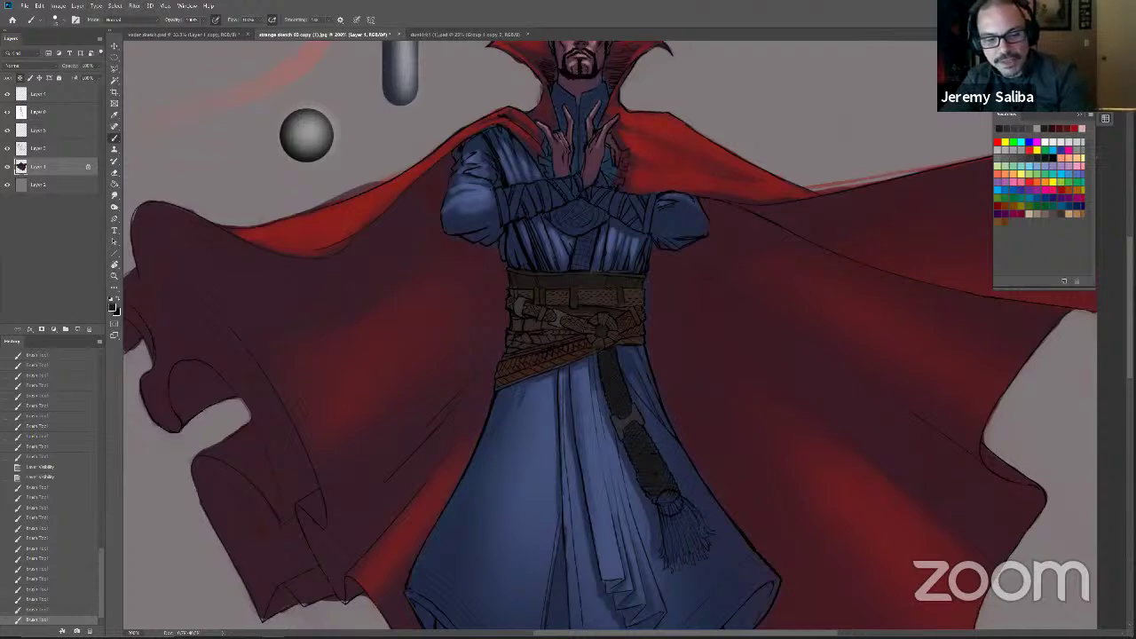
mouse_move(684, 517)
left_mouse_down()
mouse_move(680, 559)
mouse_move(686, 516)
mouse_move(708, 535)
mouse_move(702, 526)
mouse_move(709, 559)
mouse_move(684, 554)
mouse_move(671, 565)
mouse_move(670, 547)
mouse_move(682, 565)
mouse_move(714, 567)
left_mouse_up()
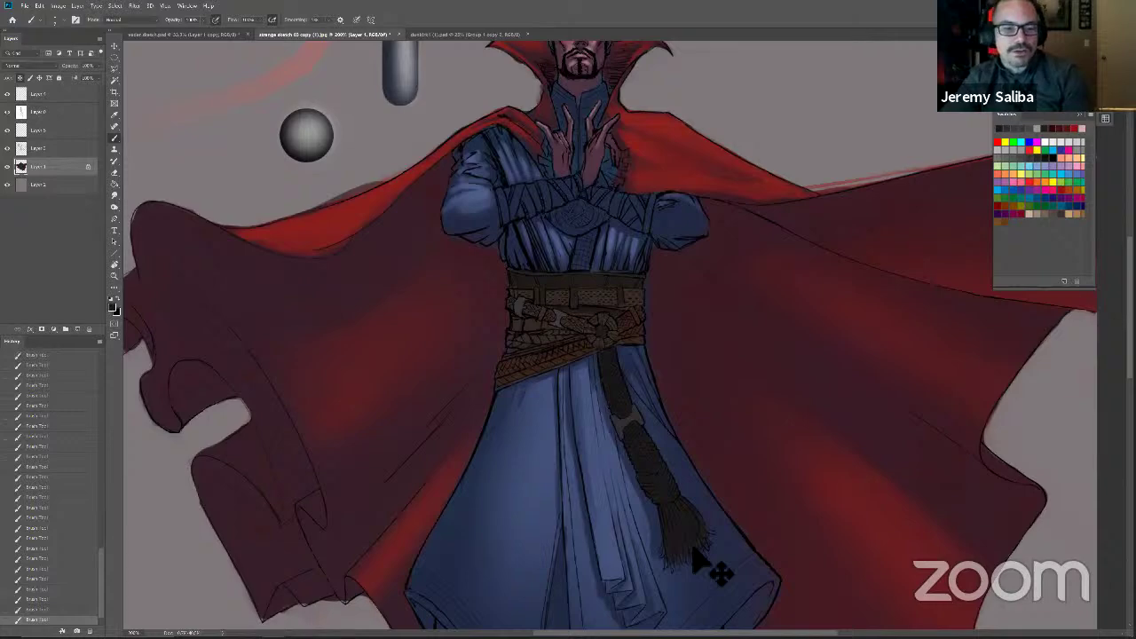
Step: Mix a lighter warm grey and paint the woven texture highlights of the sash on the layer above the base colours
key("ctrl+0")
key("ctrl+plus")
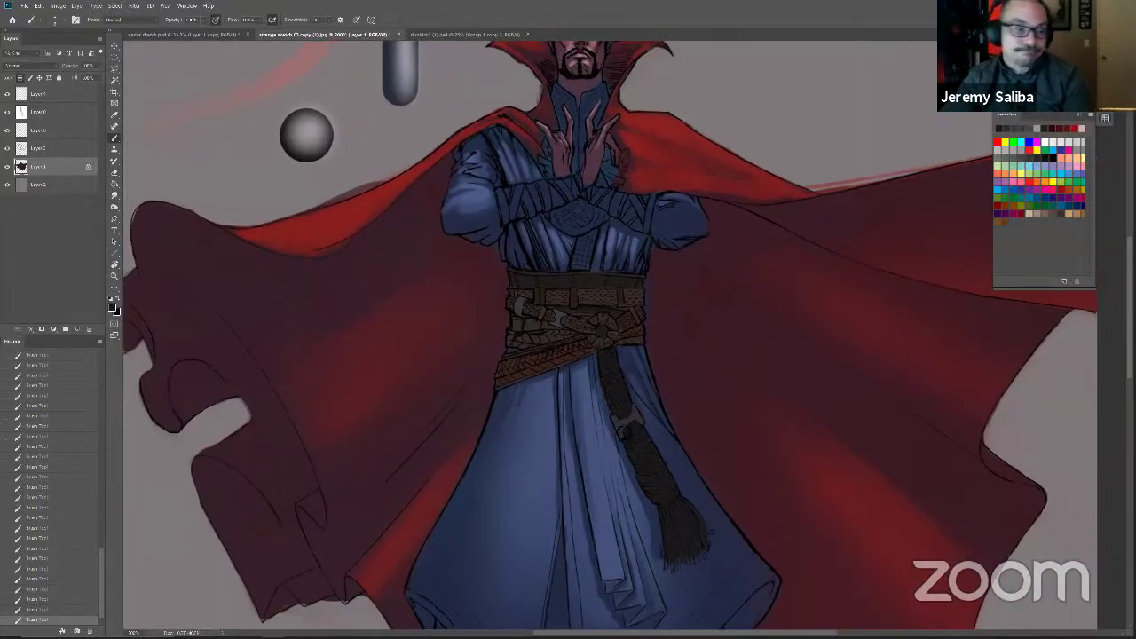
left_click(113, 305)
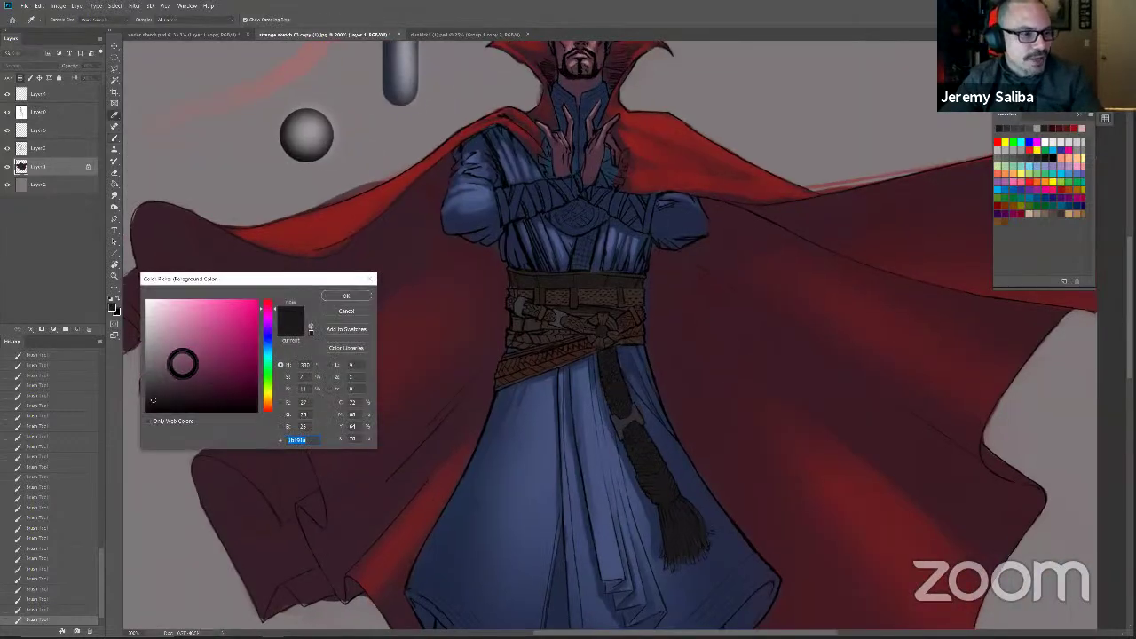
left_click(162, 369)
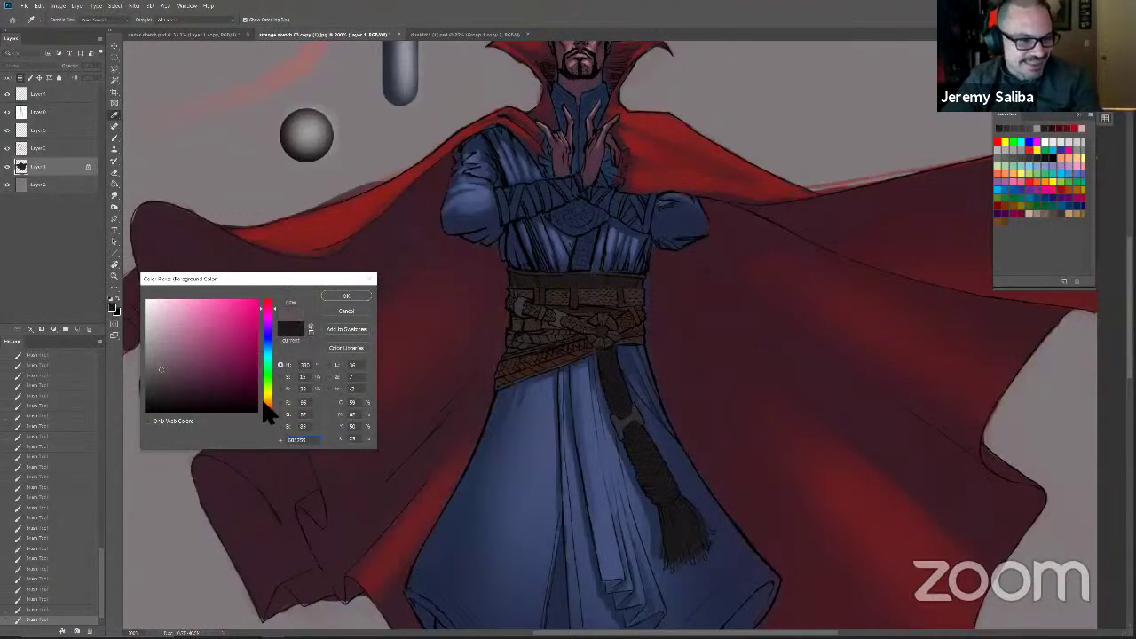
left_click(263, 405)
left_click(346, 295)
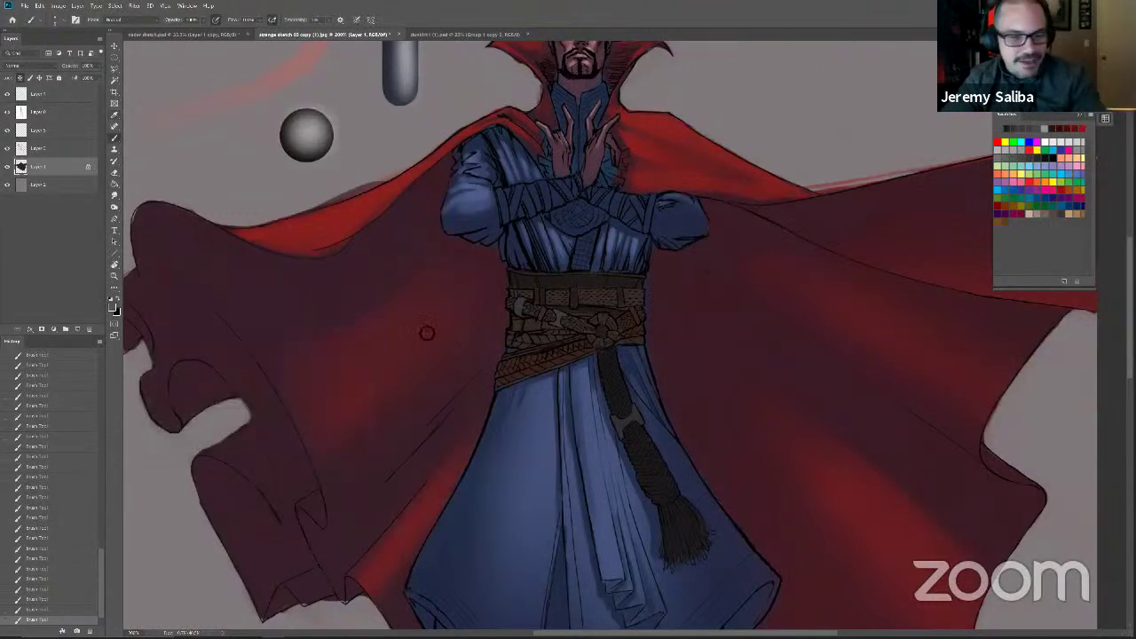
left_click(38, 147)
key("b")
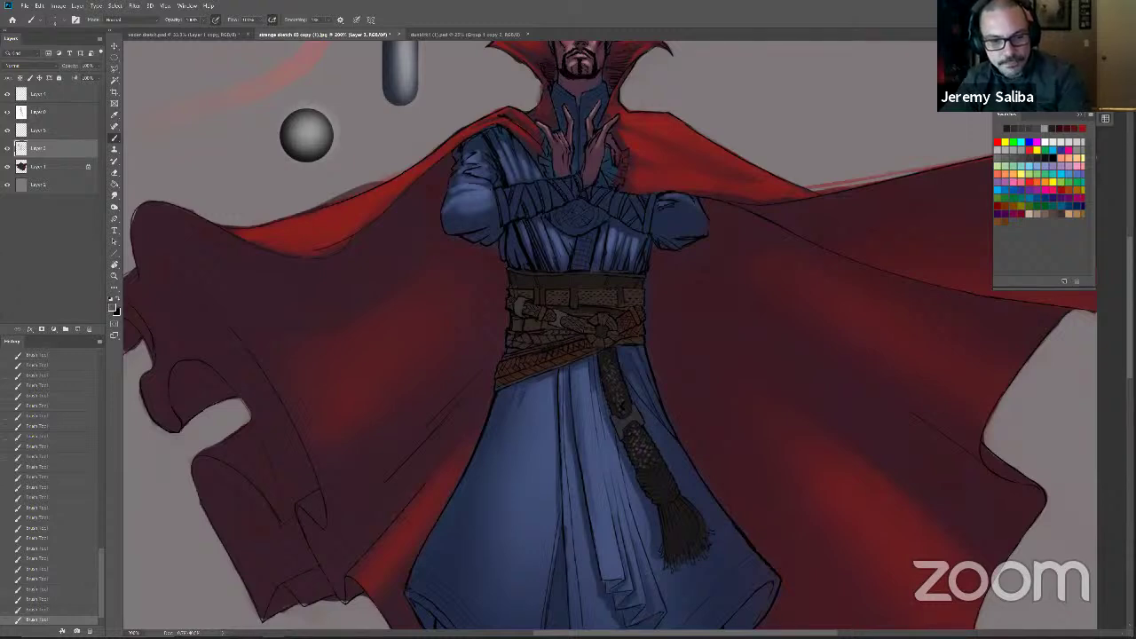
key("ctrl+0")
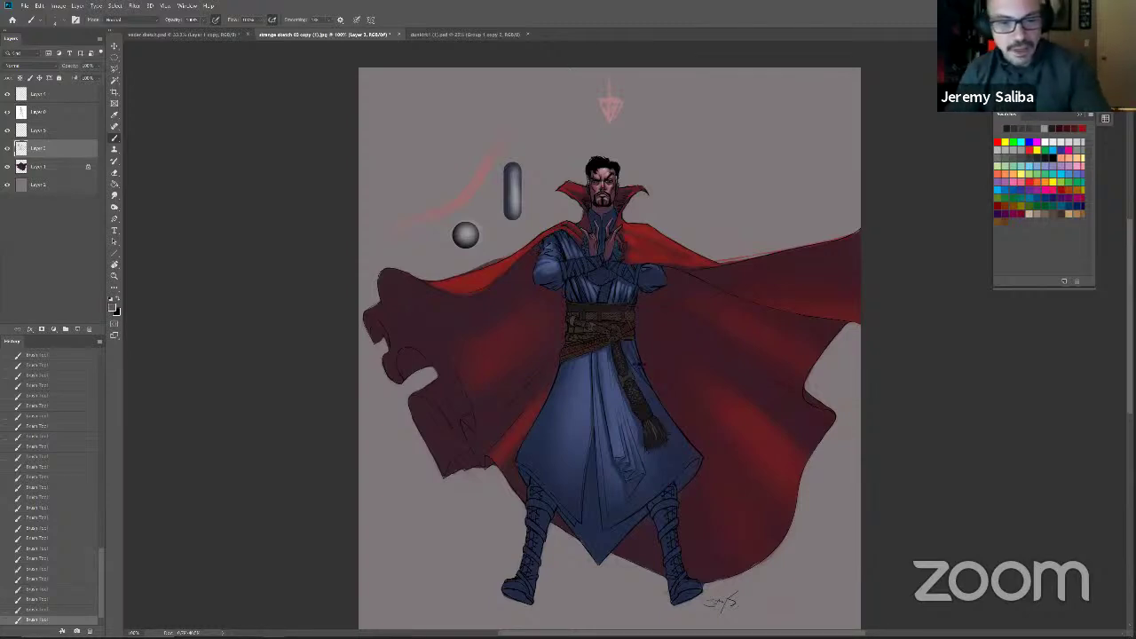
Step: Sample the tassel's colour, choose a lighter shade of it and add highlight strands to the tassel
left_click(653, 432, "alt")
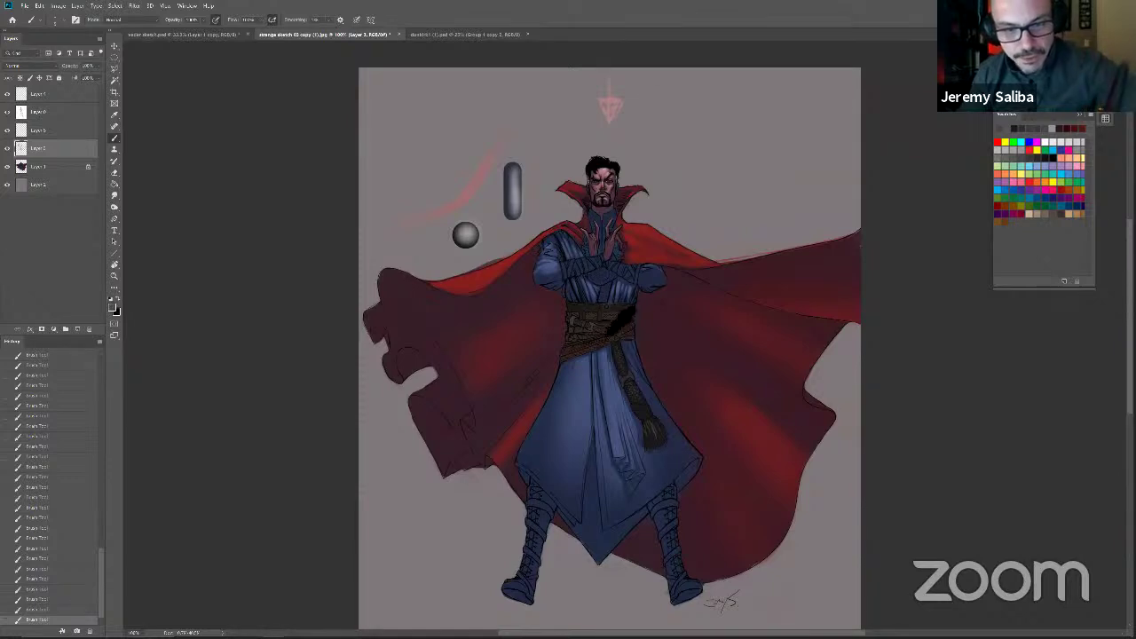
left_click(112, 307)
left_click(177, 355)
left_click(343, 295)
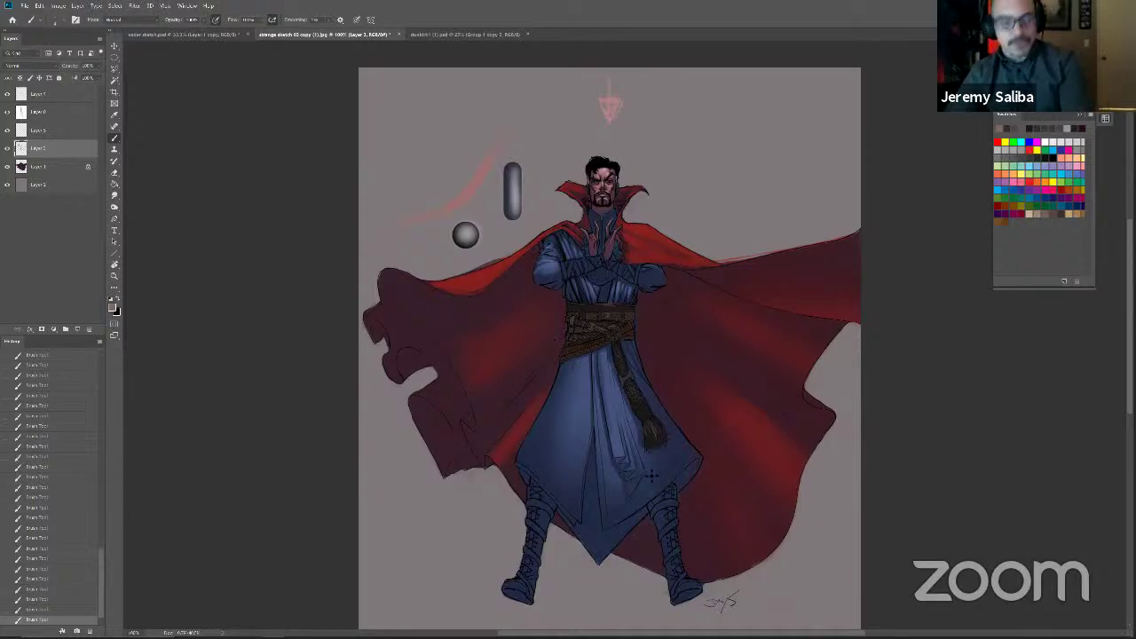
Step: Examine the painted belt, robe, hands and face up close, and the figure as a whole
scroll(538, 387, "up", 3)
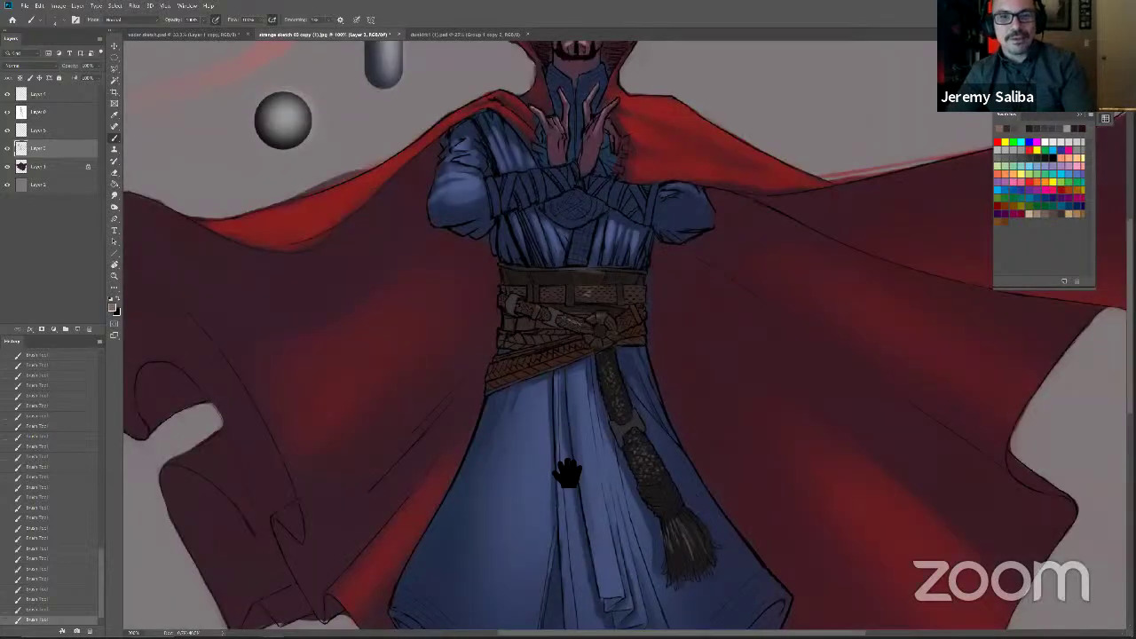
scroll(564, 380, "down", 3)
scroll(564, 453, "up", 3)
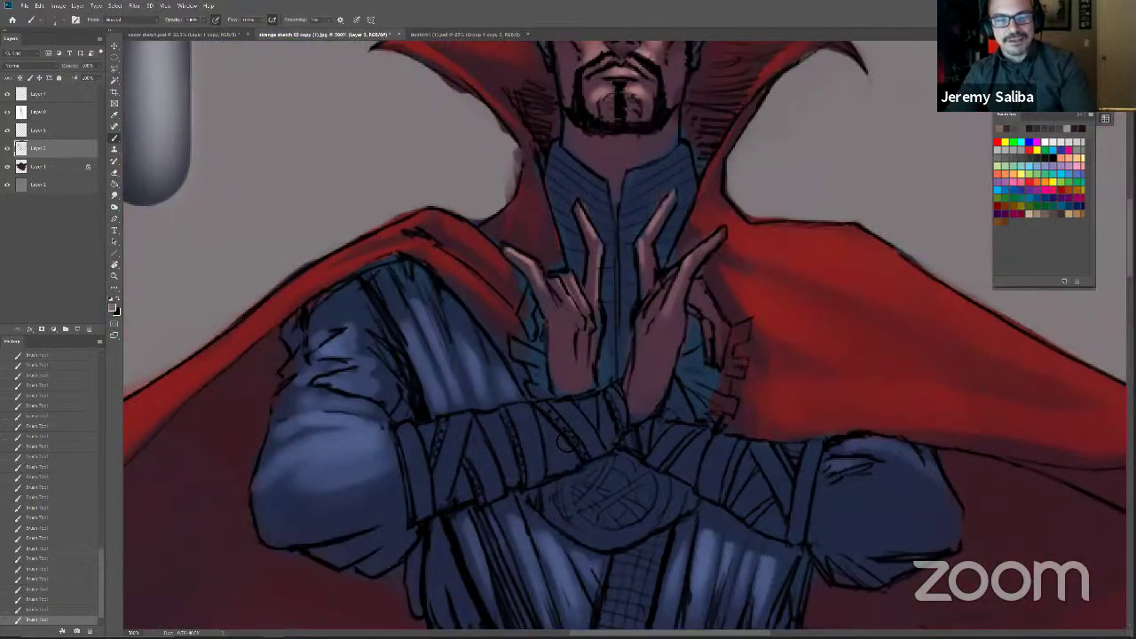
scroll(555, 460, "up", 1)
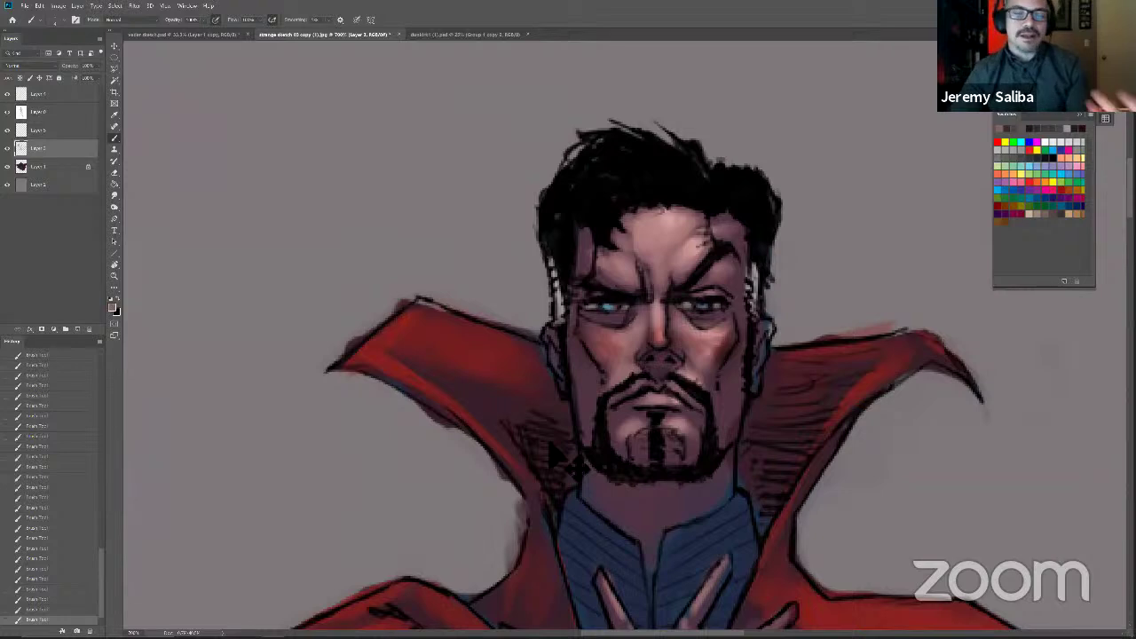
left_click_drag(557, 452, 573, 472)
scroll(576, 468, "down", 6)
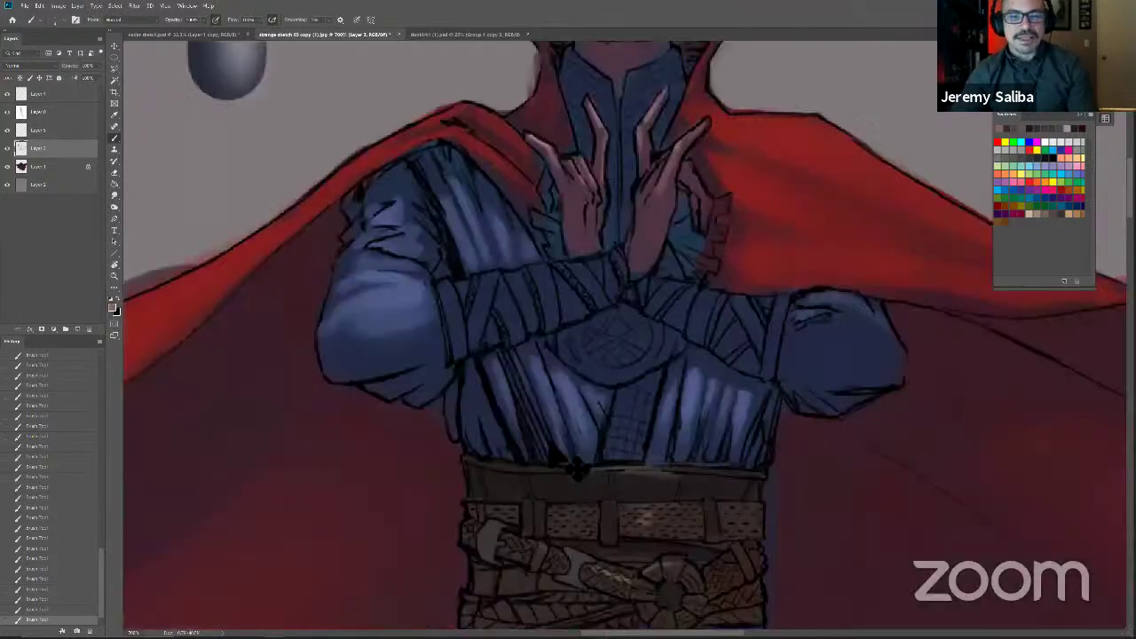
scroll(454, 544, "up", 1)
left_click_drag(441, 556, 418, 586)
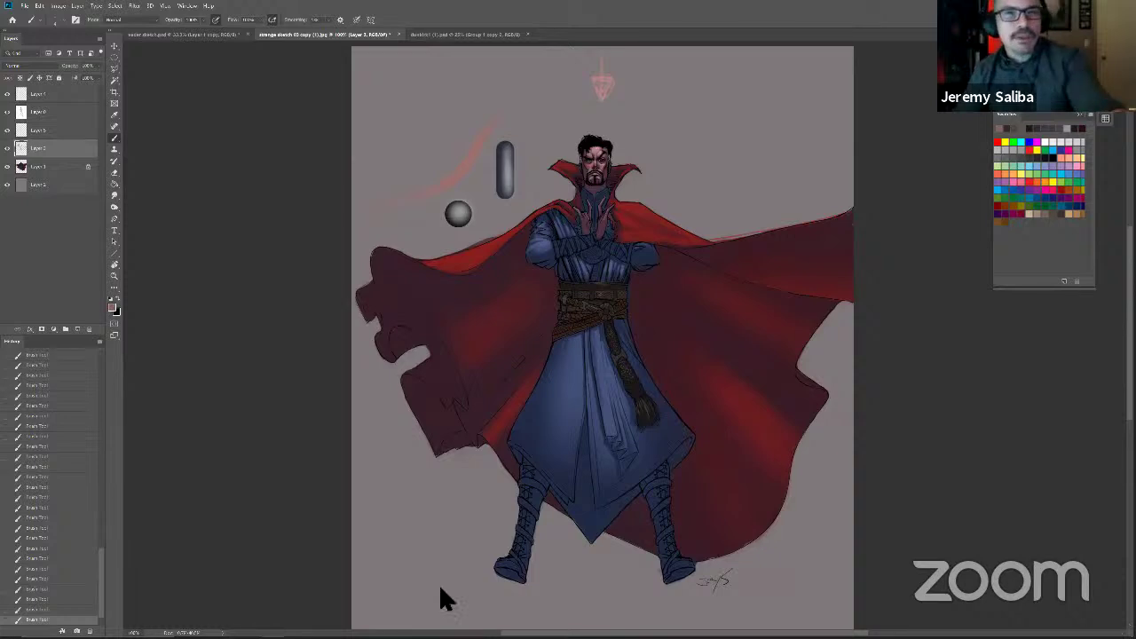
Step: Switch to the vader sketch document and view its whole canvas
left_click(186, 35)
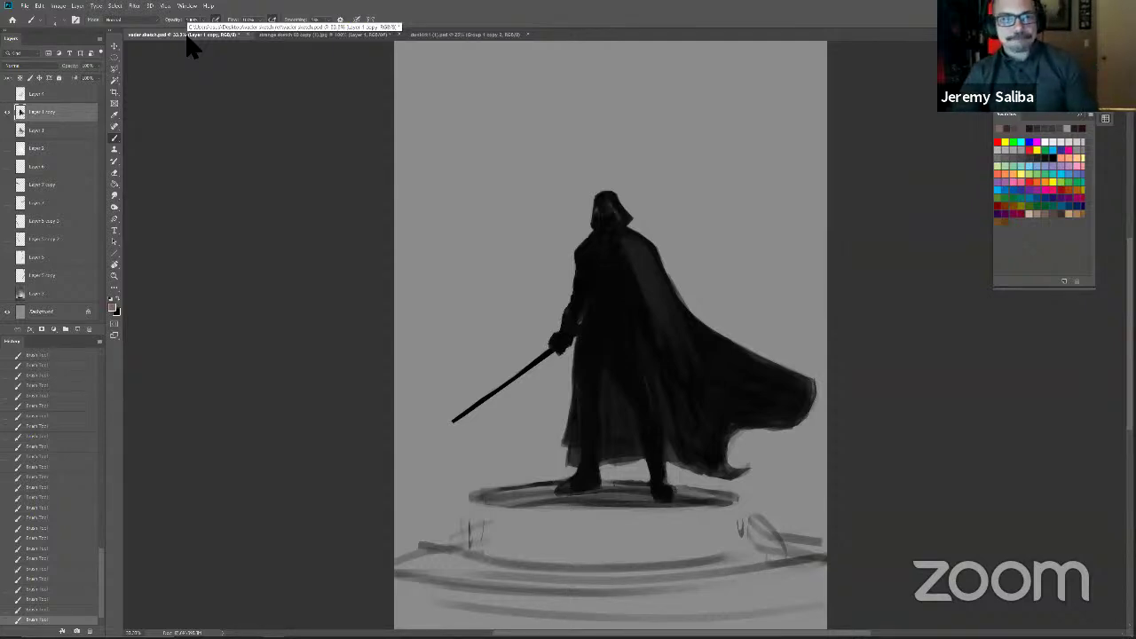
key("ctrl+0")
scroll(395, 550, "down", 1)
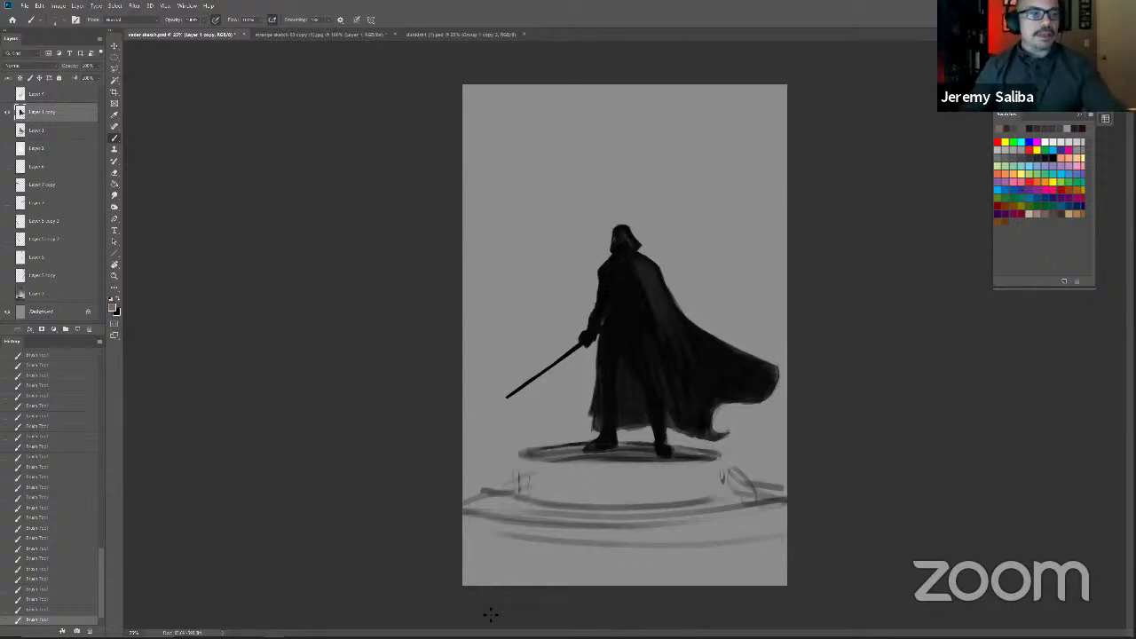
Step: Show all the hidden layers to view the full scene with its backdrop, window beams, glow and fog
left_click(7, 293)
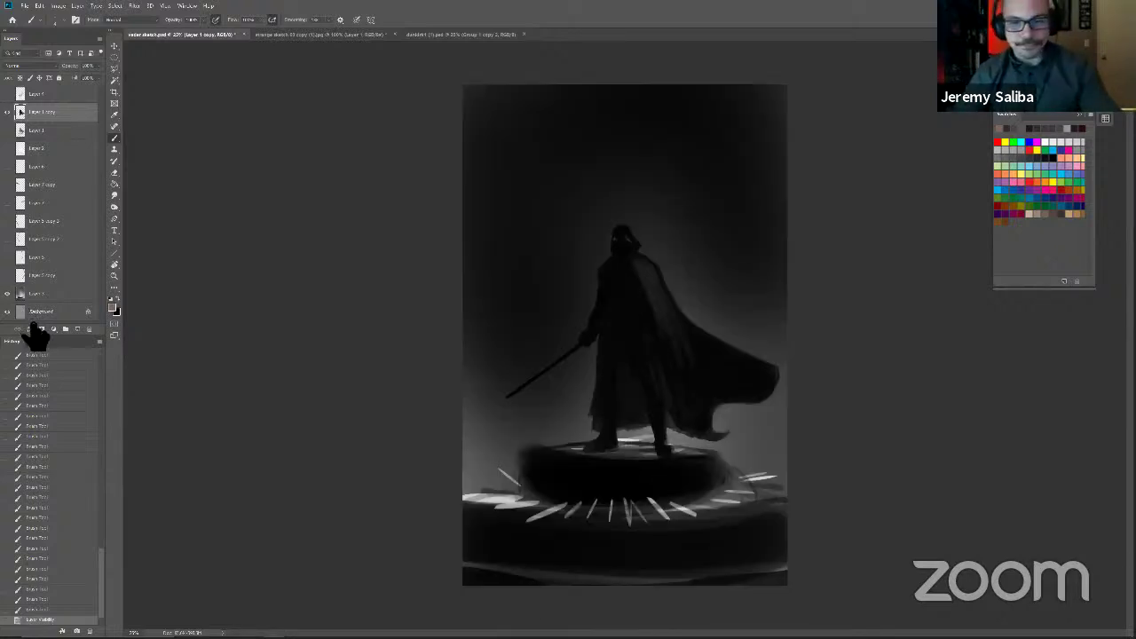
left_click(7, 275)
left_click(7, 256)
left_click(7, 239)
left_click(7, 220)
left_click(7, 202)
left_click(8, 184)
left_click(7, 166)
left_click(7, 148)
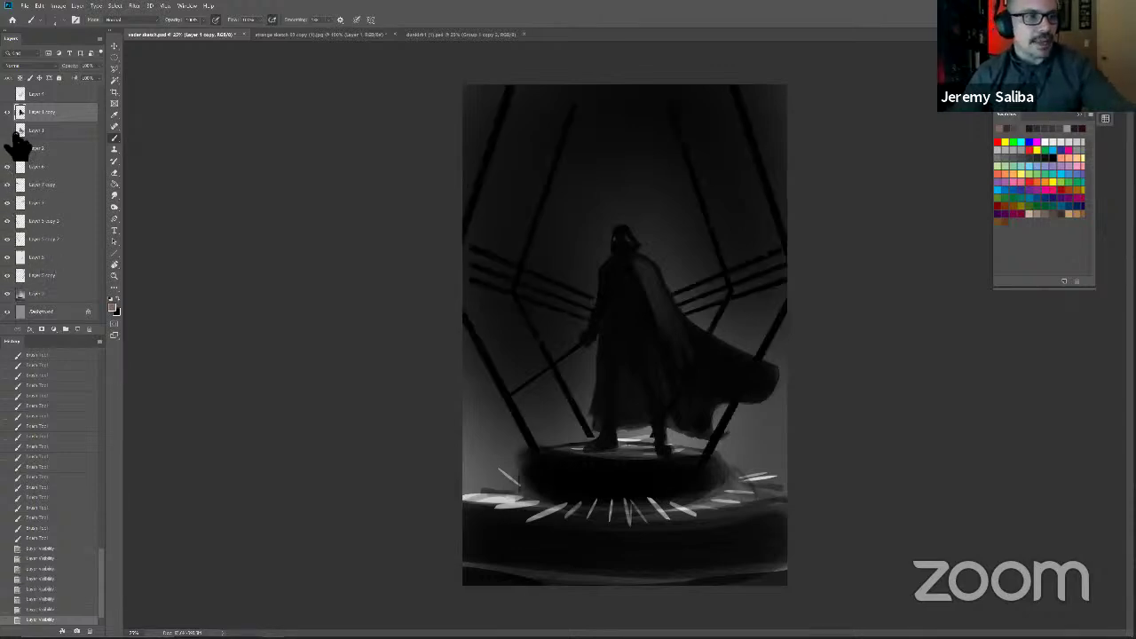
left_click(7, 131)
left_click(7, 93)
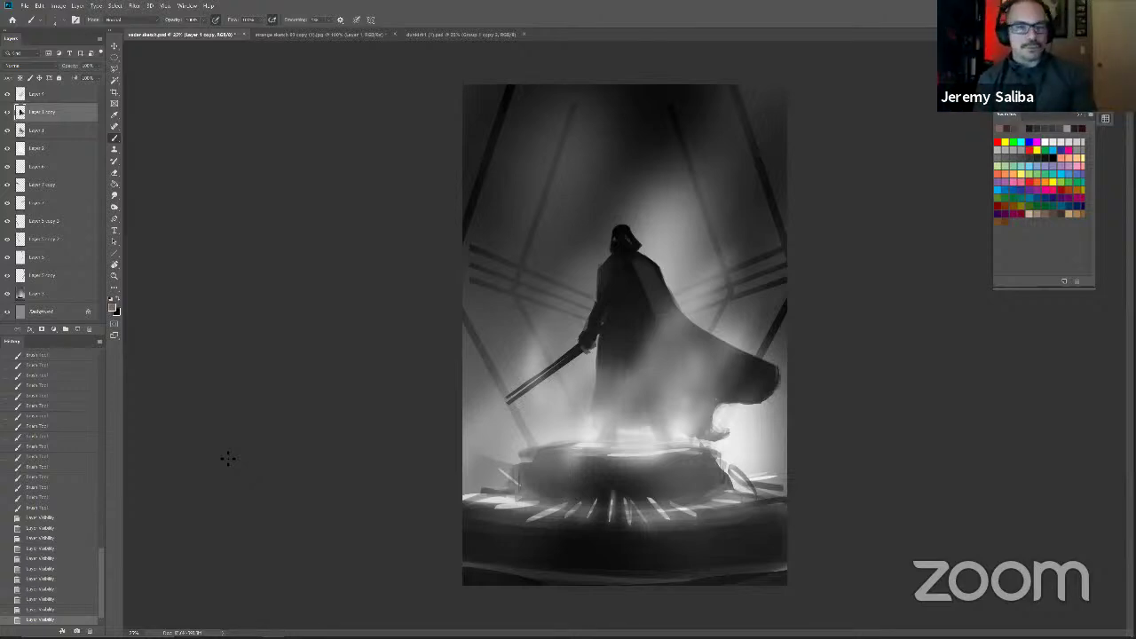
Step: Hide the beam, glow and fog layers, keep the figure layers and dark backdrop shown, and merge Layer 1 copy into Layer 1
left_click(9, 166)
left_click(8, 149)
left_click(8, 166)
left_click(8, 185)
left_click(8, 203)
left_click_drag(17, 238, 20, 299)
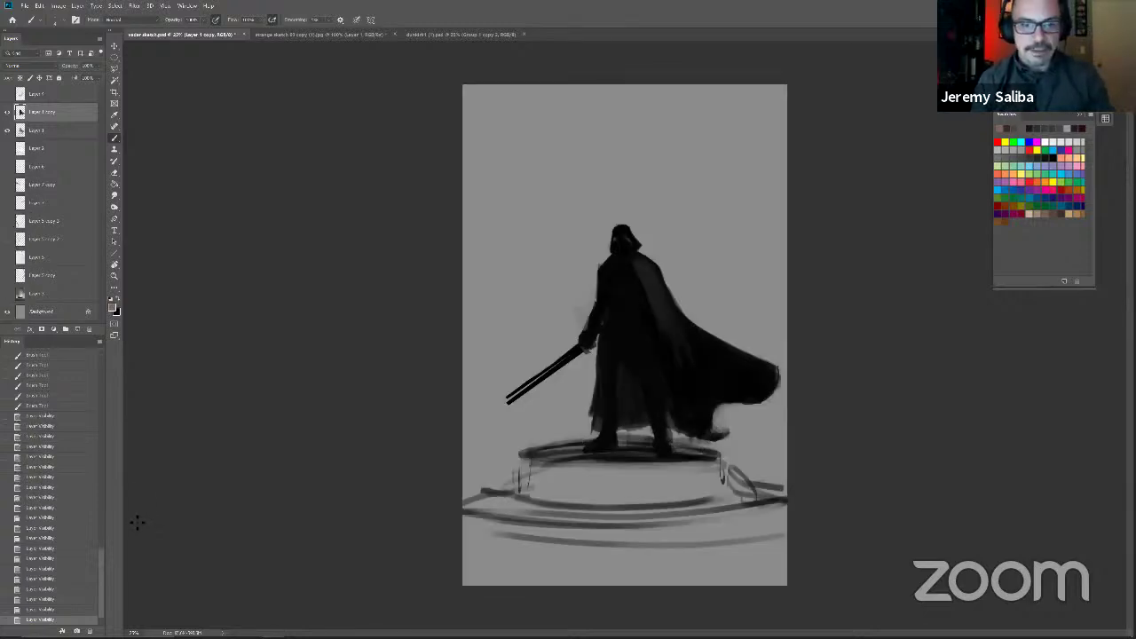
left_click(7, 293)
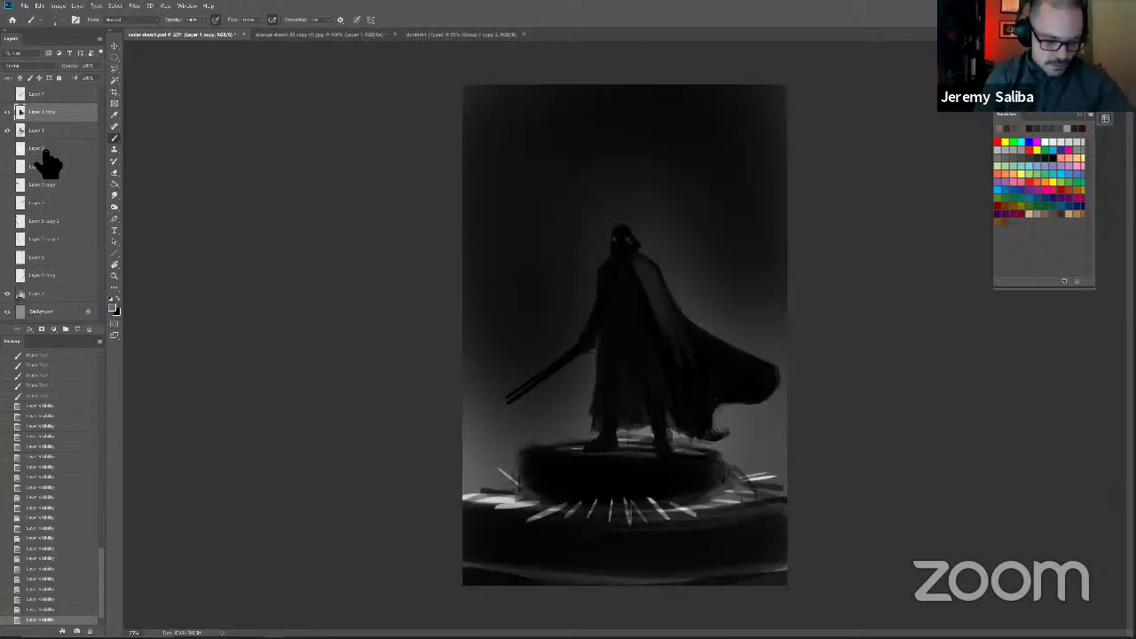
key("ctrl+e")
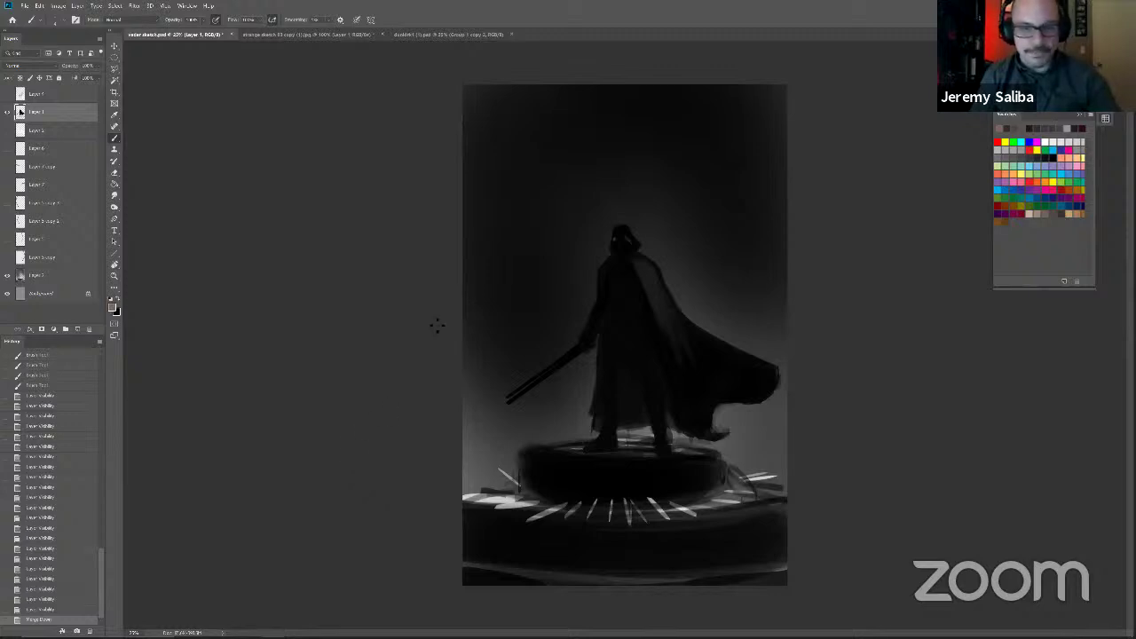
Step: Erase the rough outer edge of the figure's sword-side shoulder and arm down to the hand
key("e")
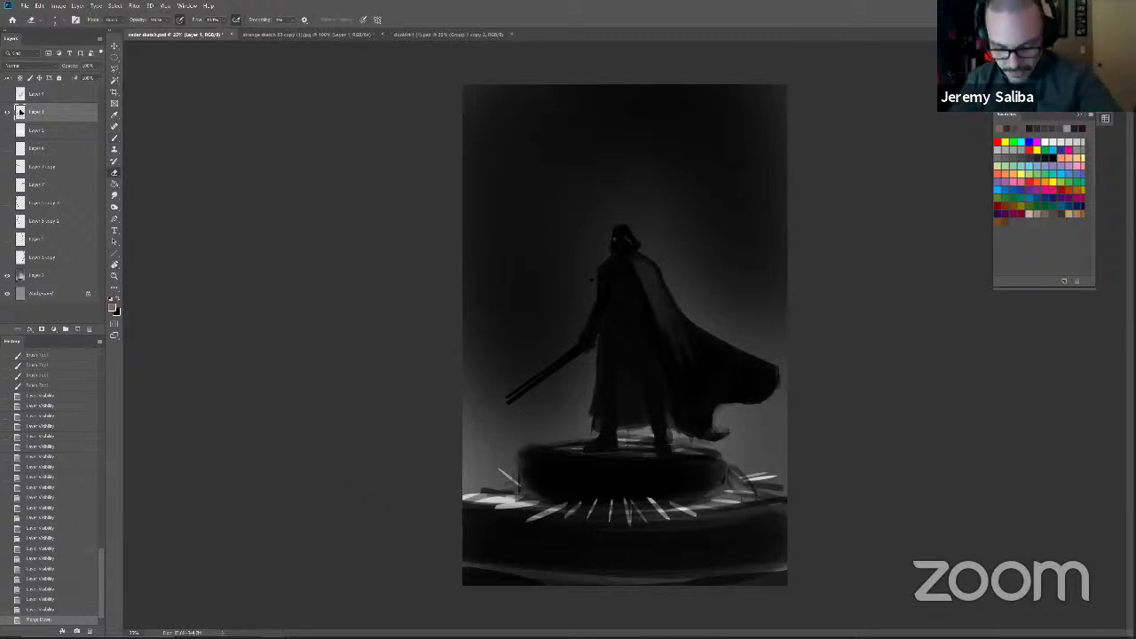
key("bracketright")
key("bracketright")
key("bracketright")
key("bracketright")
key("bracketright")
key("bracketright")
left_click_drag(598, 264, 596, 275)
key("bracketright")
left_click_drag(598, 268, 592, 294)
left_click_drag(593, 293, 592, 296)
left_click_drag(594, 286, 581, 337)
left_click(585, 320)
left_click(593, 297)
left_click(593, 296)
left_click(593, 296)
left_click(593, 297)
left_click(583, 335)
left_click(582, 334)
left_click(582, 335)
left_click(581, 337)
key("bracketright")
key("bracketright")
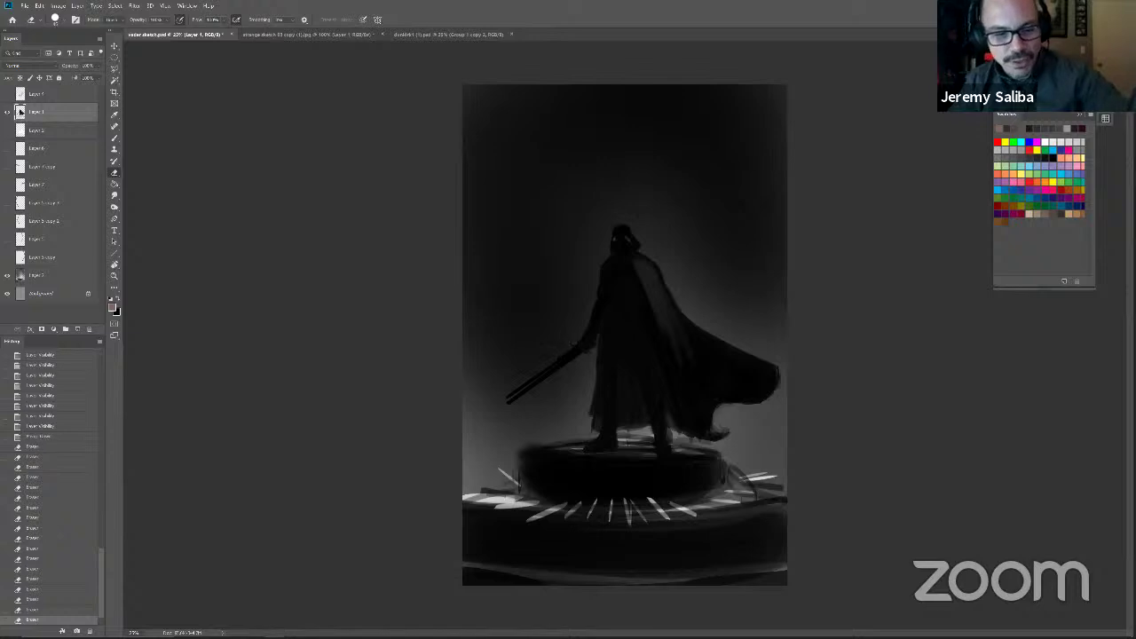
Step: Erase the doubled lower line of the sword so a single thin blade remains
key("bracketright")
left_click(508, 403)
left_click_drag(534, 381, 497, 408)
left_click(534, 378)
left_click(534, 378)
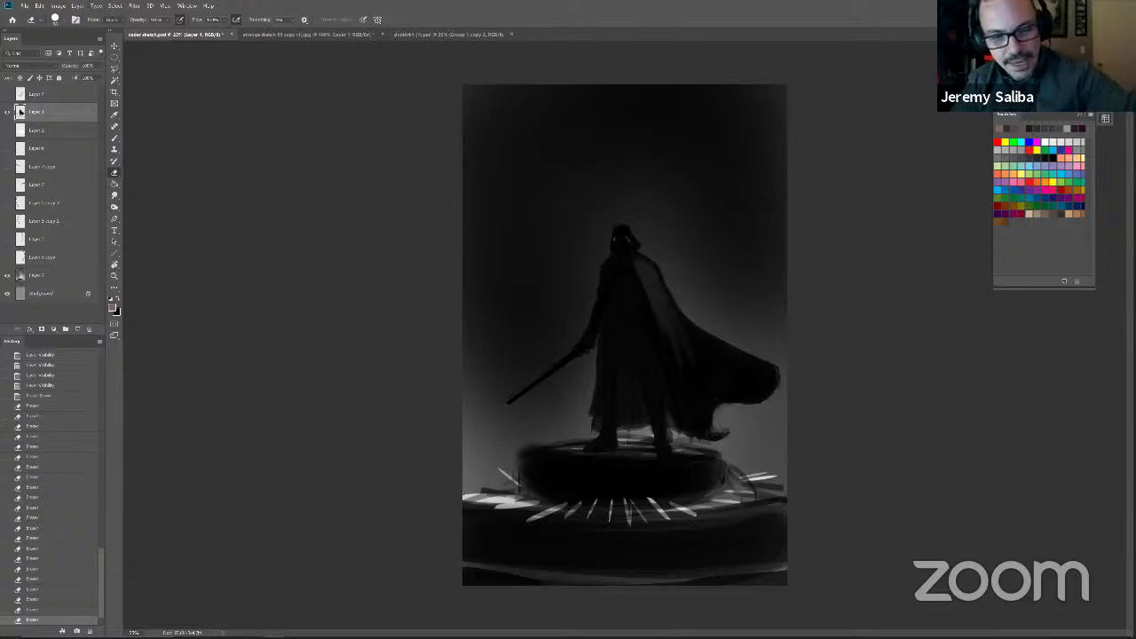
left_click(538, 382)
mouse_move(570, 356)
left_mouse_down()
mouse_move(537, 388)
mouse_move(558, 373)
left_mouse_up()
left_click(545, 379)
left_click(537, 387)
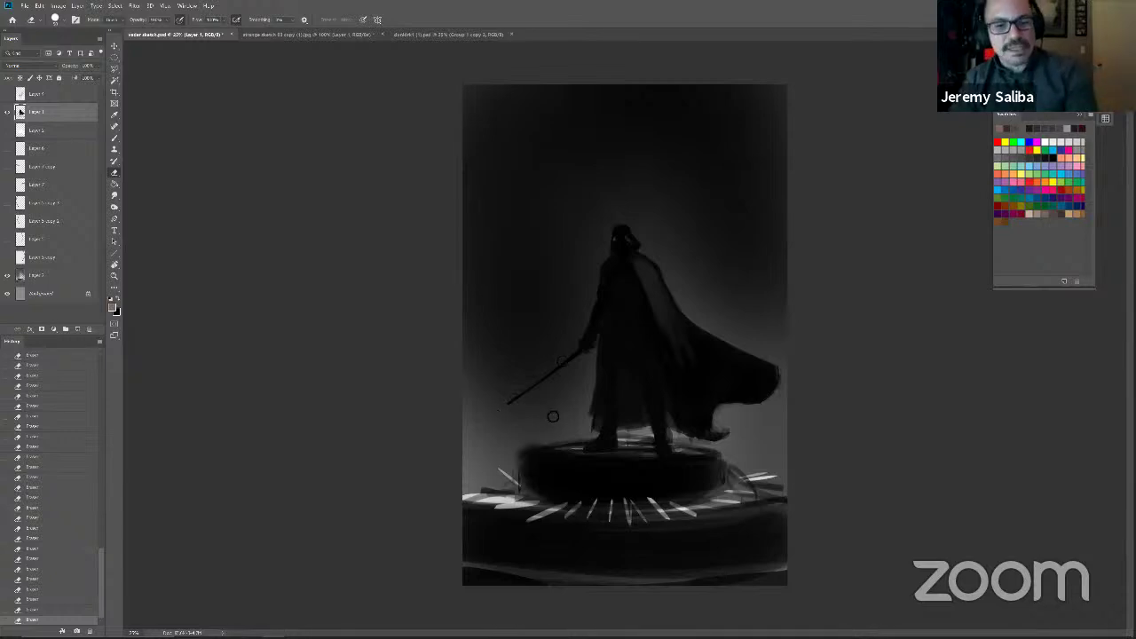
Step: Sample the figure's dark tones and paint over the shoulders, chest and upper edge of the cape
key("b")
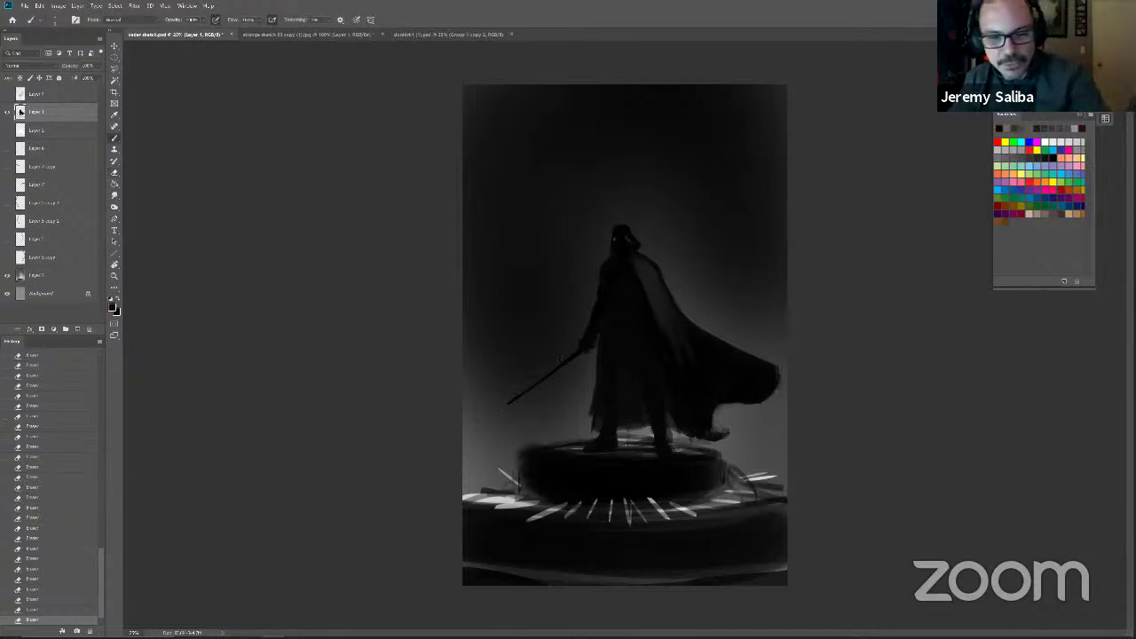
key("e")
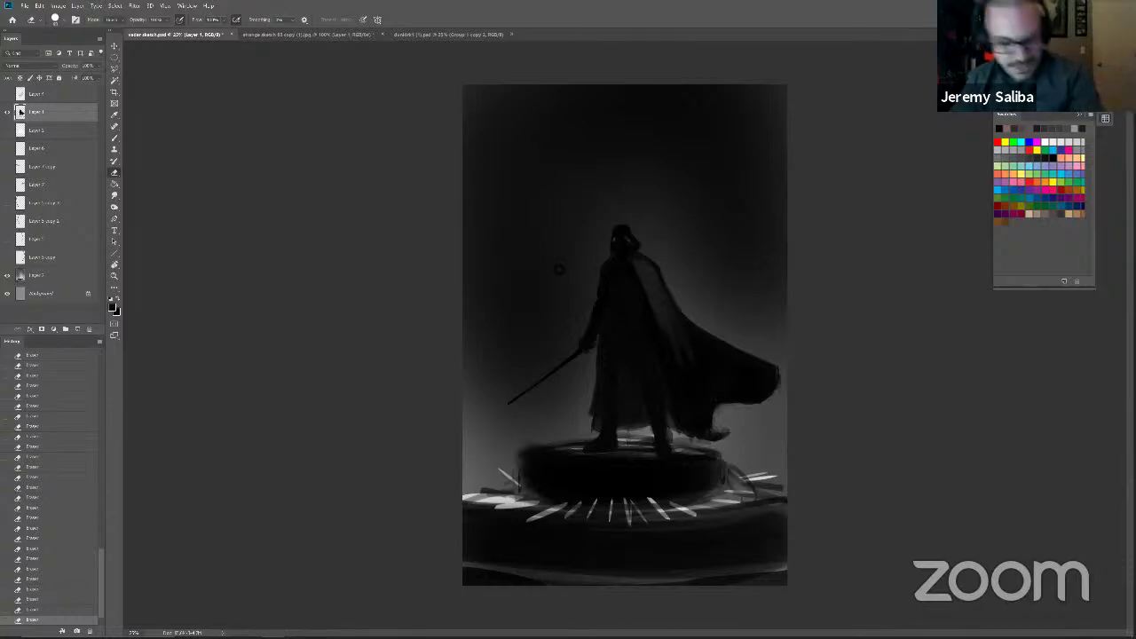
left_click(633, 242, "alt")
key("Return")
key("b")
left_click(612, 265, "alt")
left_click(612, 266)
left_click(621, 268)
left_click(628, 269)
left_click(633, 270)
key("]")
left_click(659, 272)
key("]")
left_click(664, 279)
left_click(667, 286)
left_click(675, 302)
left_click(674, 296)
left_click(672, 295)
key("]")
left_click(606, 260)
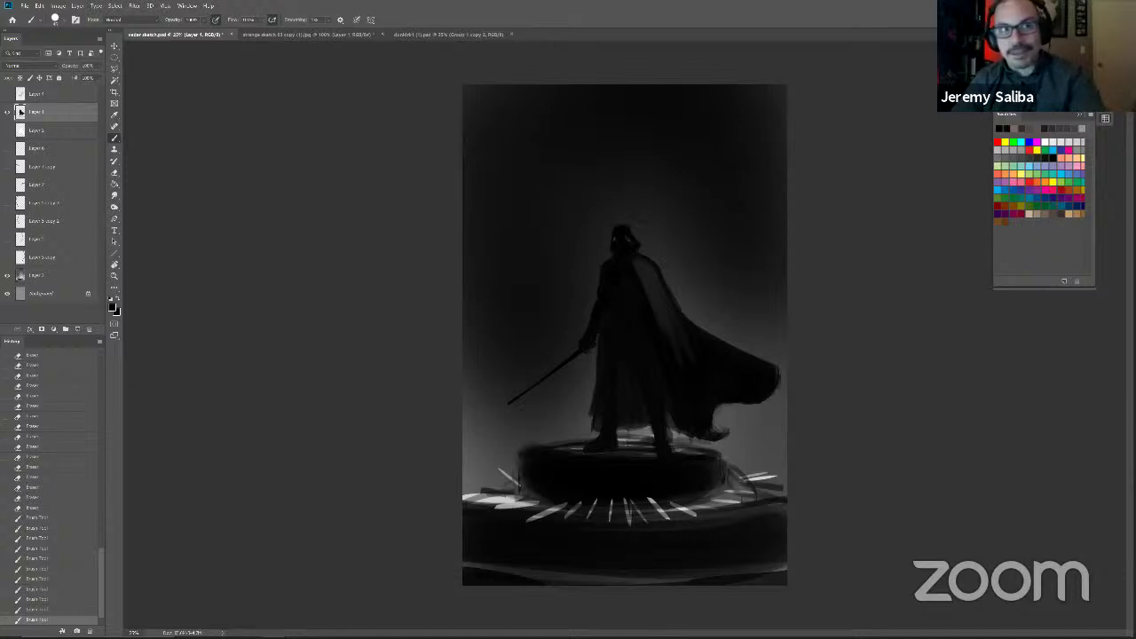
Step: Erase the stray sketch marks between the feet and along the pedestal's upper edge on the sword side
scroll(53, 488, "down", 1)
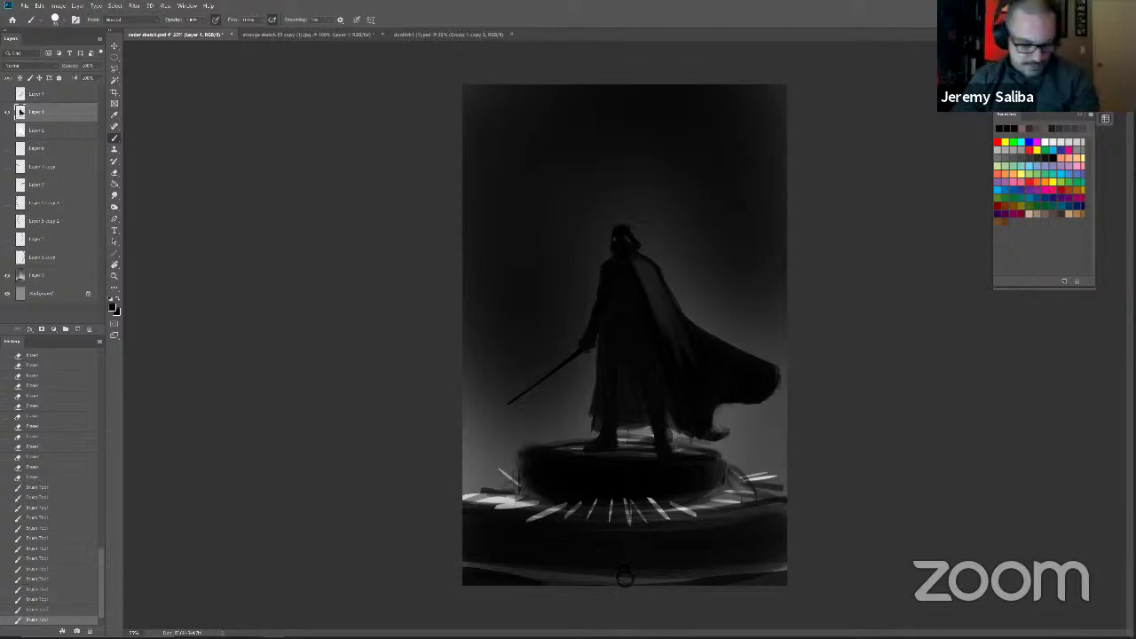
scroll(546, 404, "up", 2)
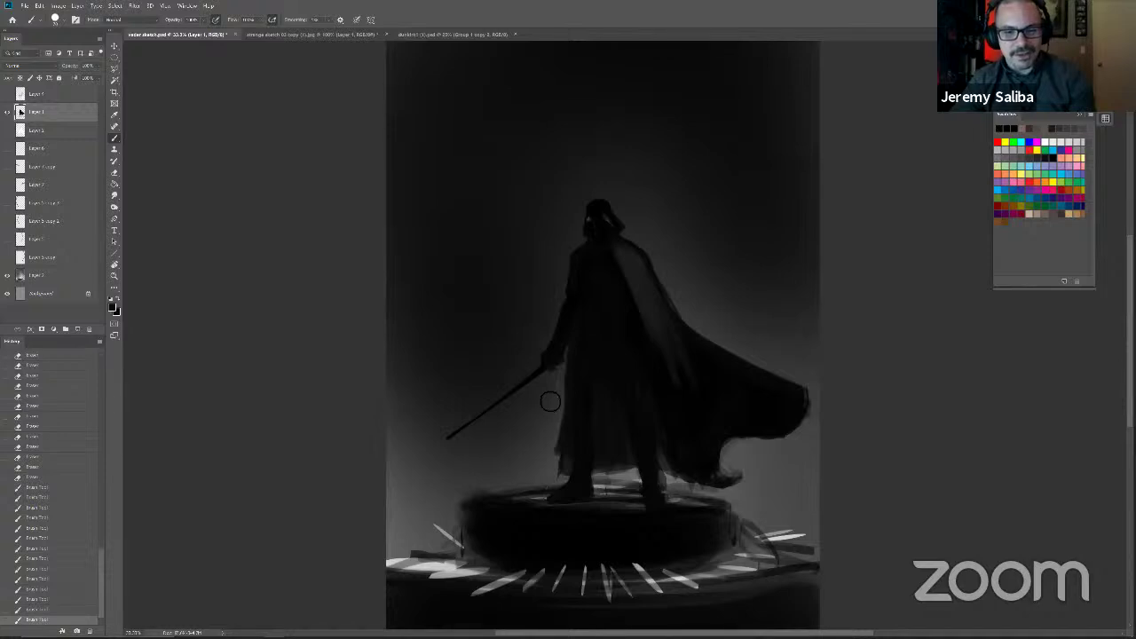
left_click_drag(550, 402, 540, 377)
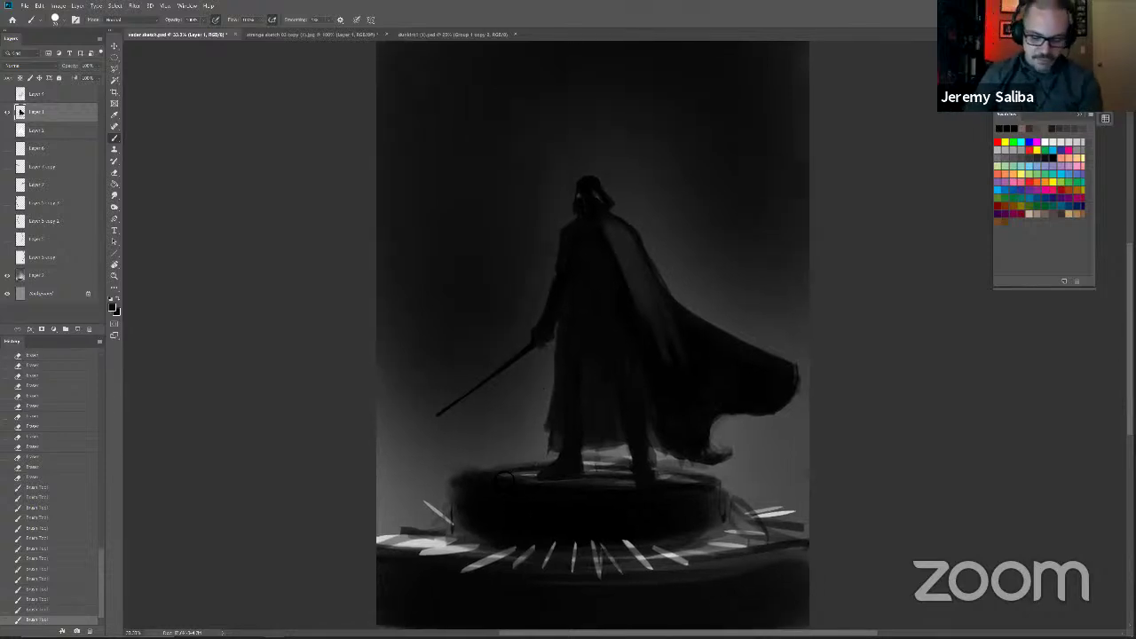
key("ctrl+minus")
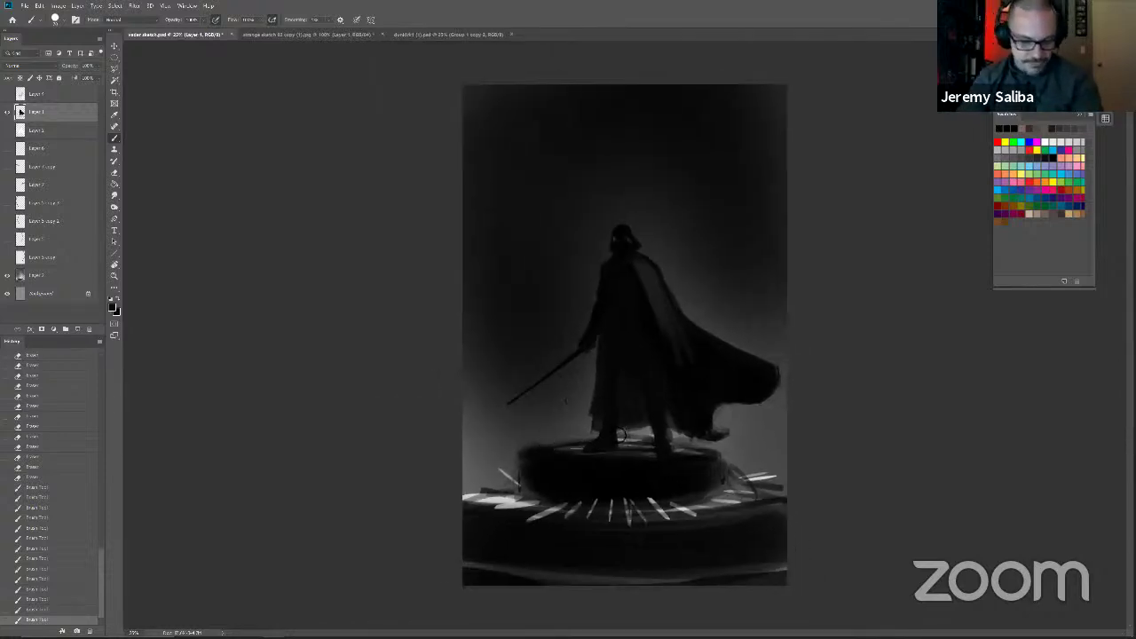
key("e")
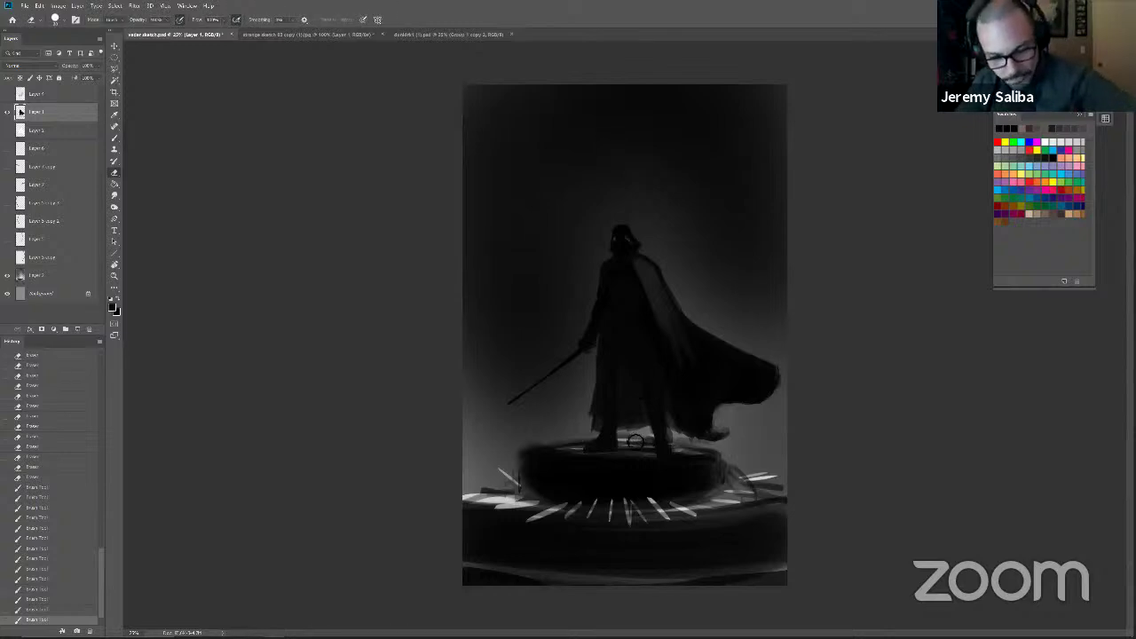
left_click_drag(634, 440, 625, 437)
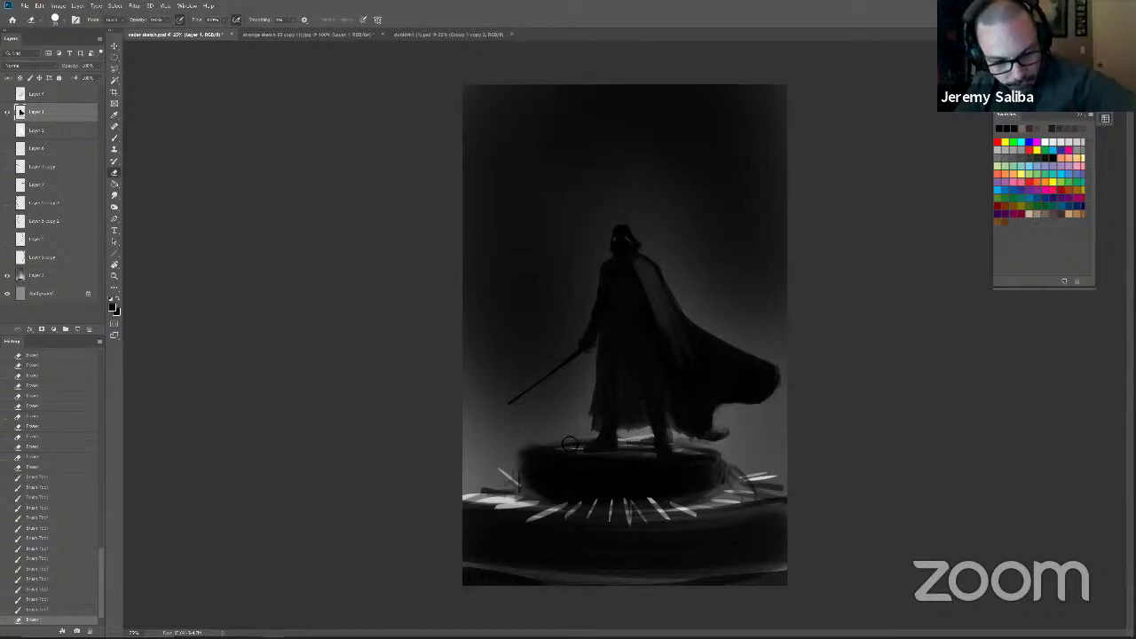
left_click_drag(533, 441, 554, 441)
left_click_drag(546, 443, 522, 457)
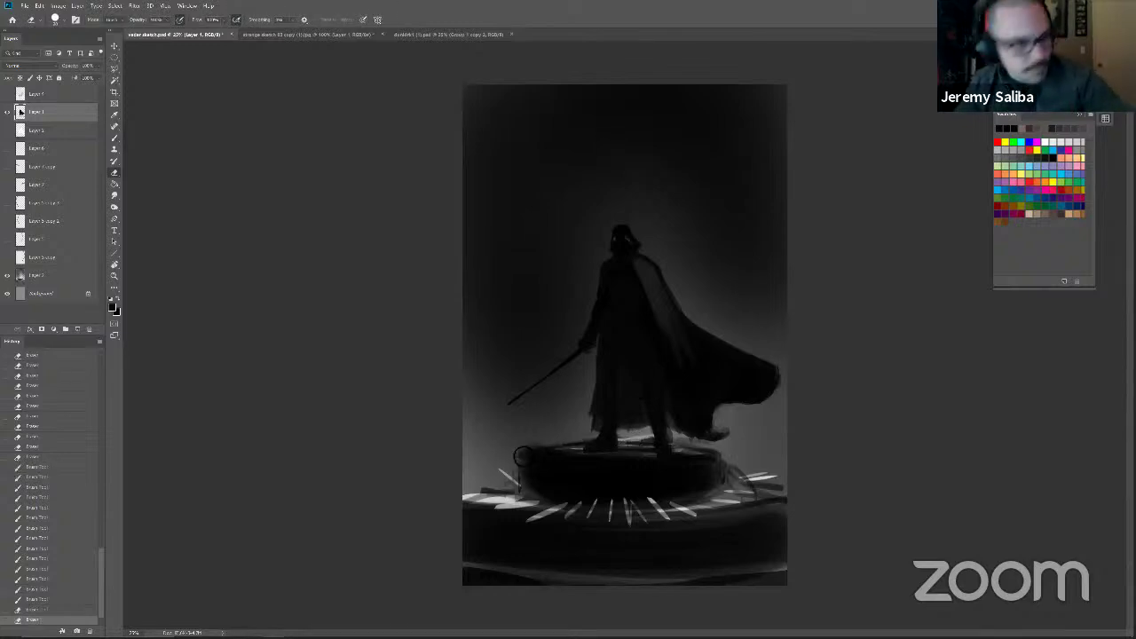
Step: Soften rough areas of the figure layer with the Smudge tool
left_click(40, 275)
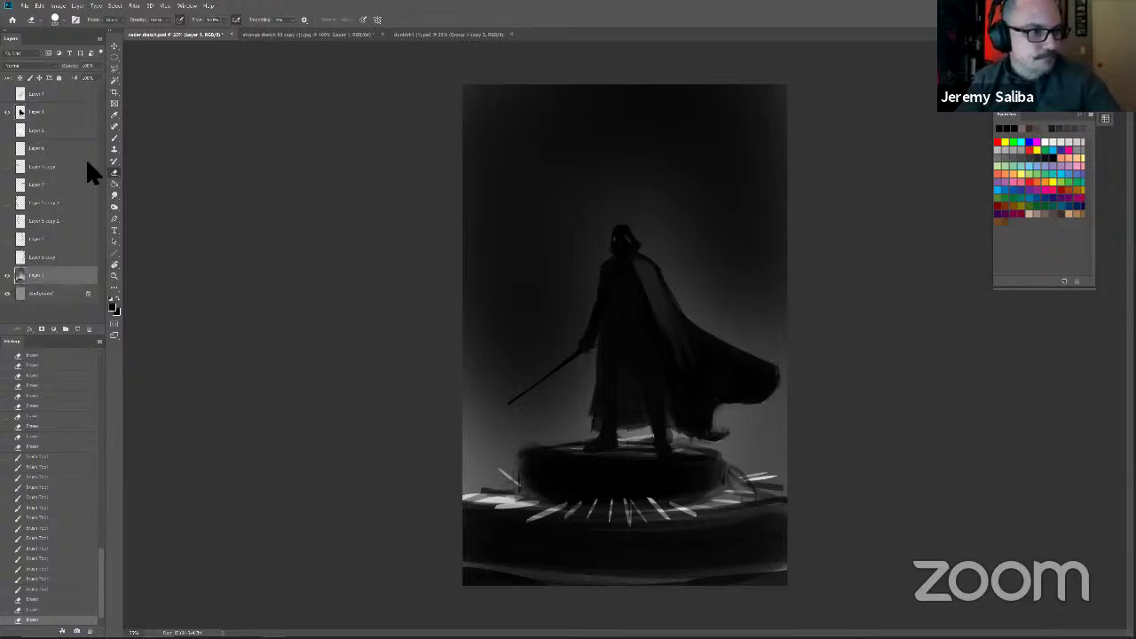
left_click(114, 196)
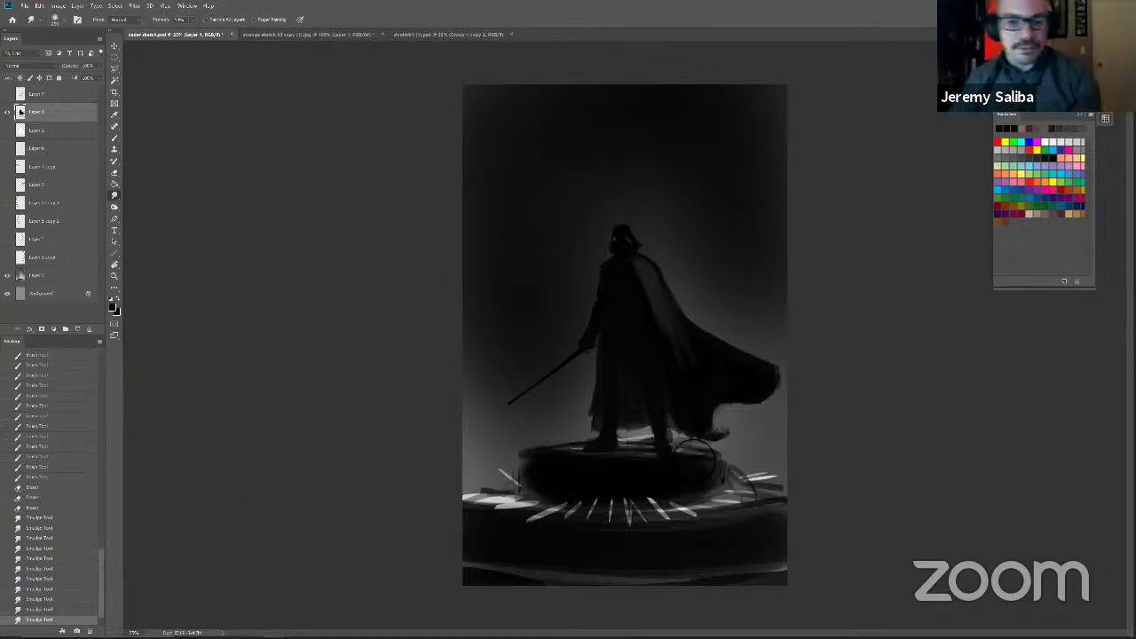
Step: Enlarge the brush and darken the lighter folds of the cape with broad strokes from the shoulder to the hem
key("b")
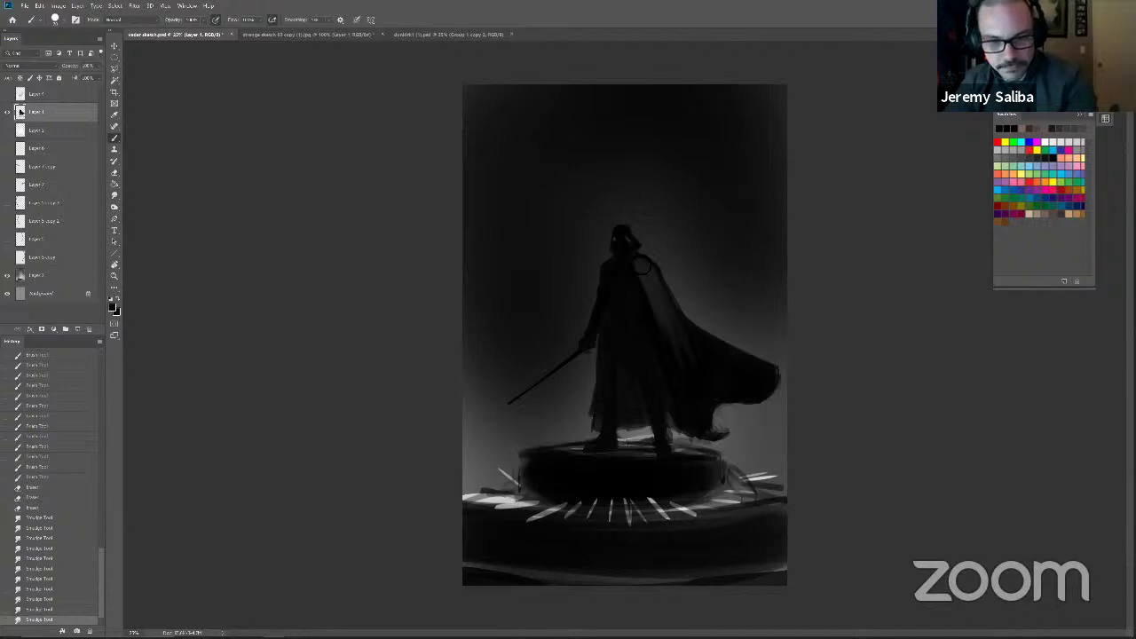
key("bracketright")
key("bracketright")
key("bracketright")
key("bracketright")
key("bracketright")
key("bracketright")
key("bracketright")
key("bracketright")
left_click_drag(661, 275, 696, 377)
left_click_drag(666, 280, 707, 400)
left_click_drag(686, 328, 701, 391)
left_click_drag(689, 308, 708, 439)
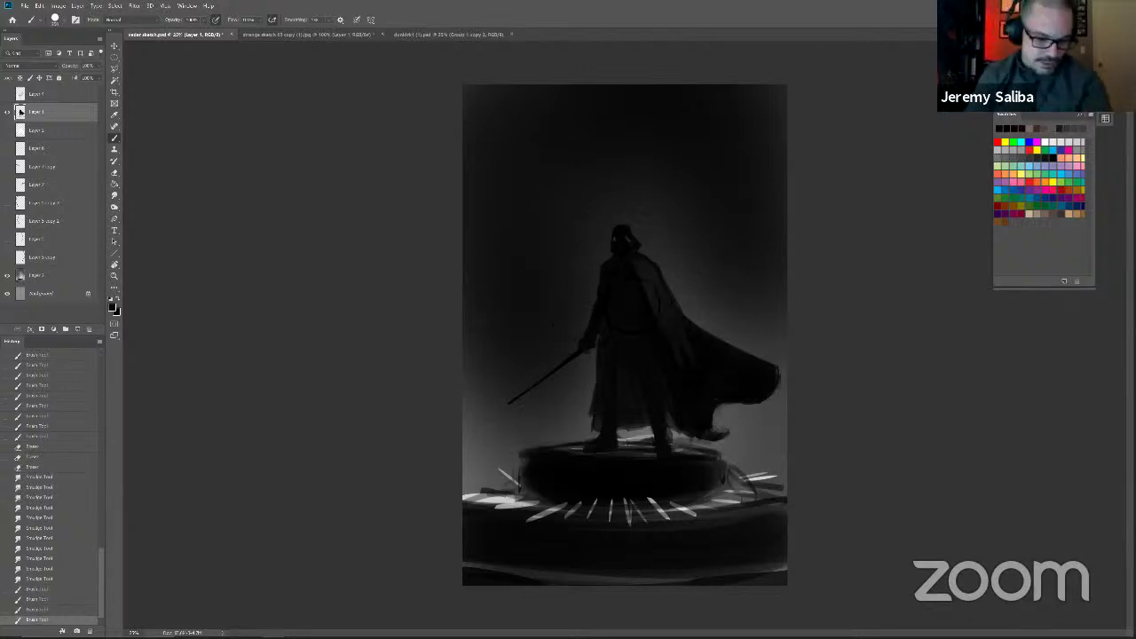
left_click(553, 323)
Step: Clean up the cape's shoulder edge and the outline around the sword-side boot with the Eraser
key("e")
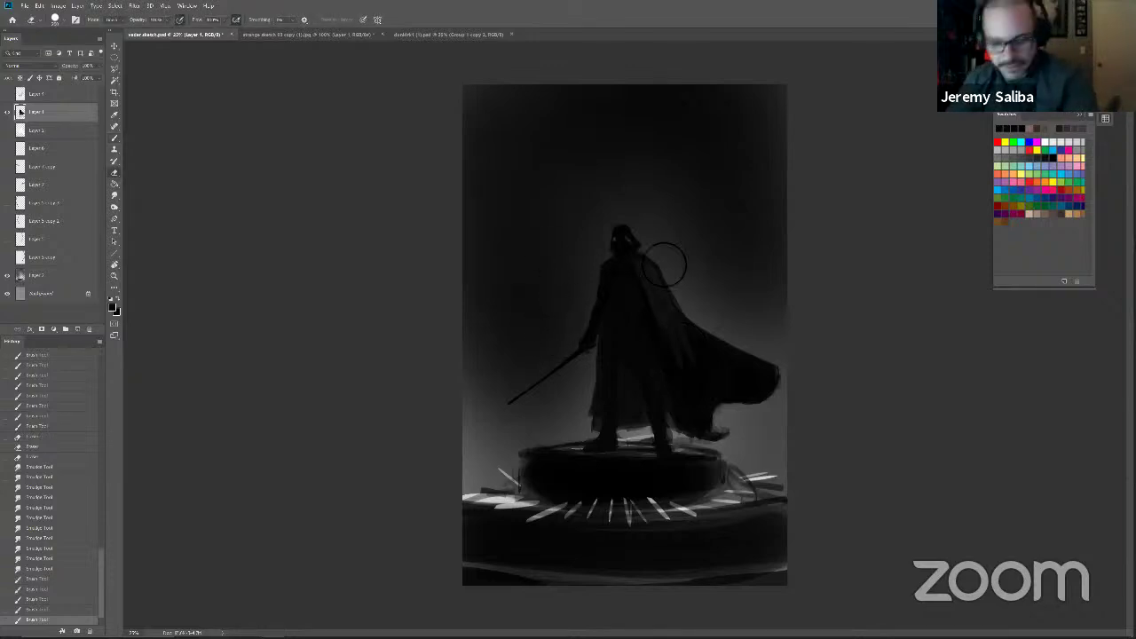
key("bracketleft")
key("bracketleft")
key("bracketleft")
left_click_drag(645, 256, 655, 261)
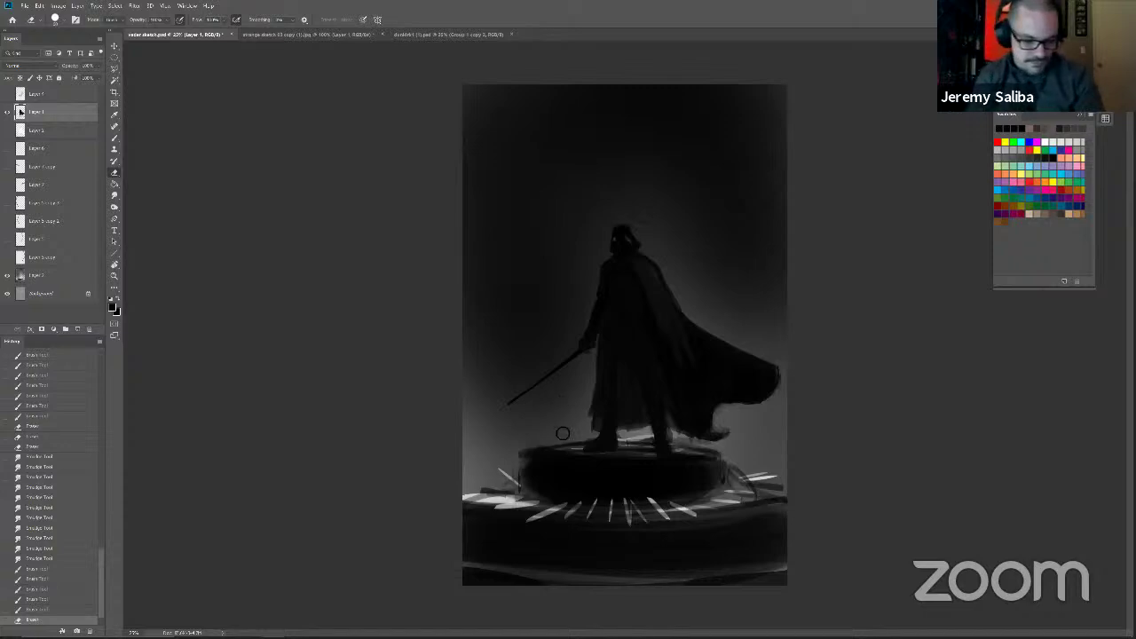
left_click(599, 435)
left_click(594, 438)
left_click(594, 438)
left_click(594, 438)
left_click(592, 440)
key("]")
key("]")
key("]")
key("]")
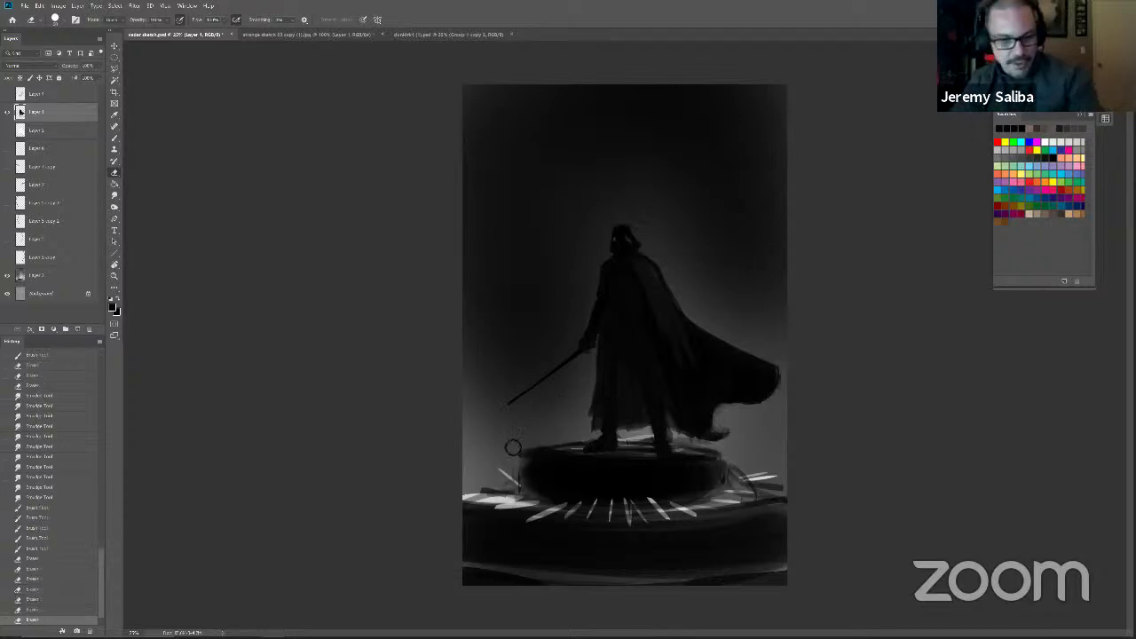
left_click(495, 400)
Step: Paint the pedestal's sword-side wall and the robe hem in black, and trim the pedestal's upper corner with the Eraser
key("b")
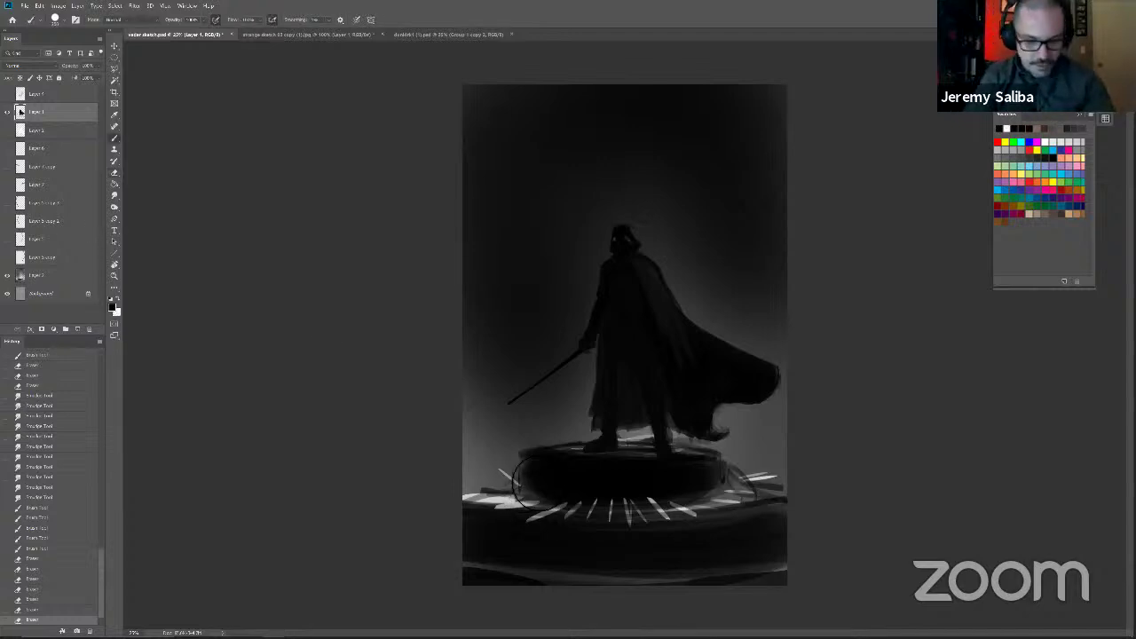
right_click(550, 435)
left_click(482, 416)
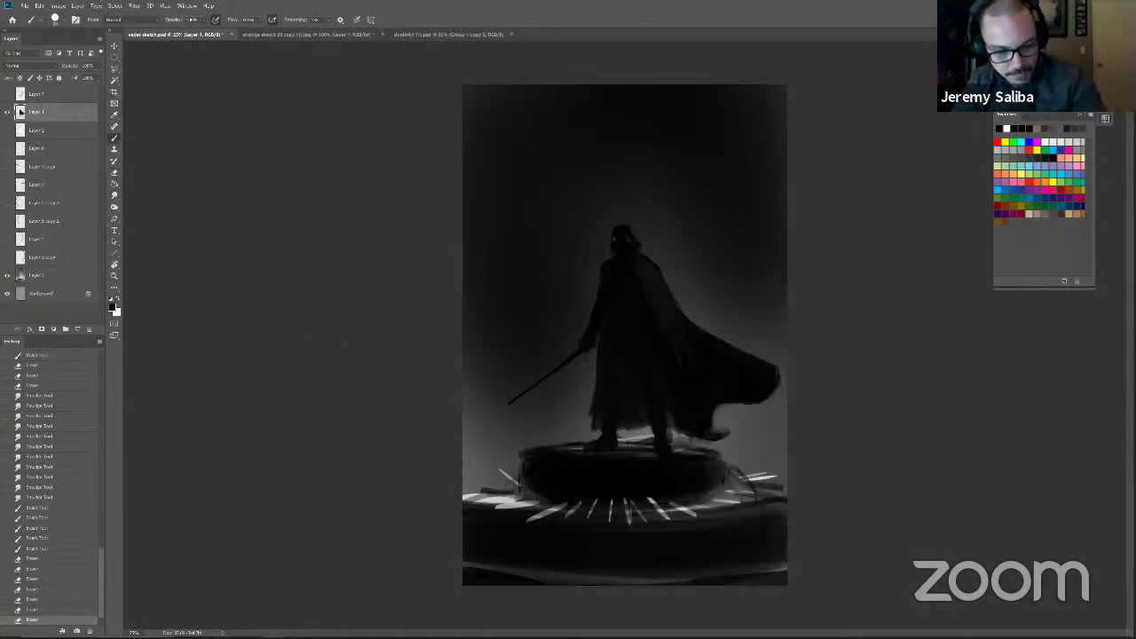
left_click_drag(524, 462, 520, 490)
left_click(520, 479)
left_click(523, 469)
left_click(586, 436)
left_click(591, 428)
key("e")
left_click_drag(529, 449, 518, 459)
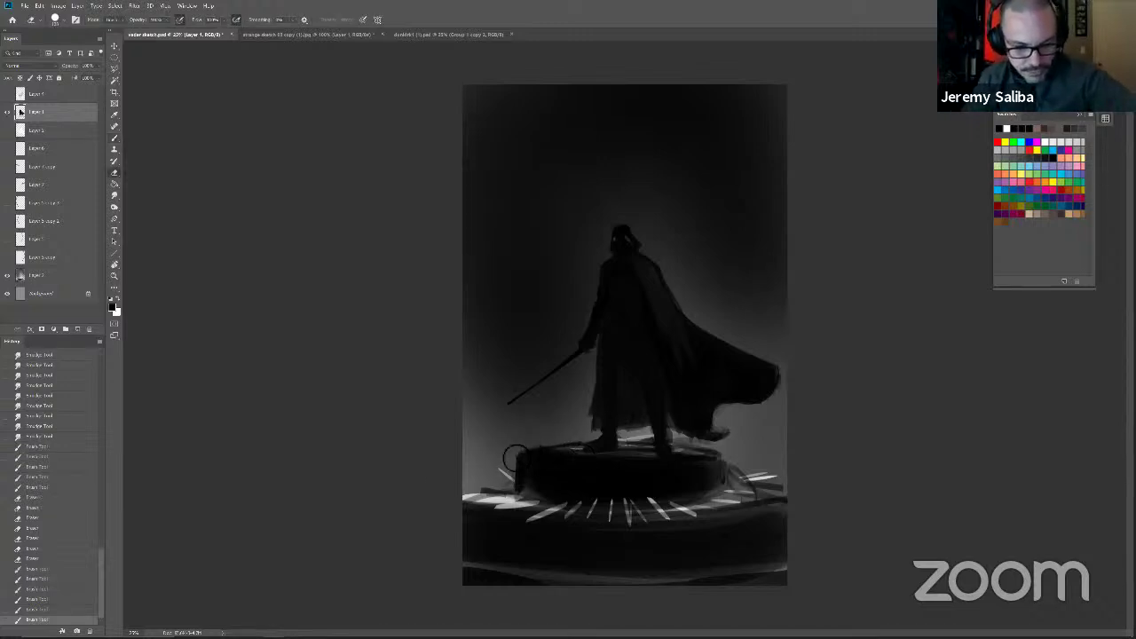
Step: Paint the pedestal's top rim and cape-side wall solid black to define its silhouette
key("b")
left_click_drag(584, 445, 532, 448)
left_click_drag(678, 451, 713, 460)
left_click_drag(704, 454, 715, 461)
key("]")
key("]")
key("]")
mouse_move(715, 459)
left_mouse_down()
mouse_move(733, 487)
mouse_move(728, 442)
mouse_move(727, 471)
mouse_move(739, 481)
mouse_move(701, 497)
left_mouse_up()
mouse_move(710, 497)
left_mouse_down()
mouse_move(738, 470)
mouse_move(729, 454)
left_mouse_up()
left_click_drag(724, 451, 715, 453)
Step: Paint over the white light rays around the base of the pedestal with black
key("[")
key("[")
key("[")
key("]")
key("]")
key("]")
left_click_drag(697, 498, 687, 505)
left_click_drag(686, 505, 668, 508)
mouse_move(661, 508)
left_mouse_down()
mouse_move(648, 510)
mouse_move(665, 507)
left_mouse_up()
left_click_drag(665, 506, 654, 499)
left_click_drag(555, 495, 532, 499)
mouse_move(765, 486)
left_mouse_down()
mouse_move(758, 509)
mouse_move(796, 502)
mouse_move(664, 520)
mouse_move(554, 511)
left_mouse_up()
left_click_drag(745, 520, 479, 506)
left_click_drag(564, 510, 471, 502)
left_click_drag(736, 497, 812, 505)
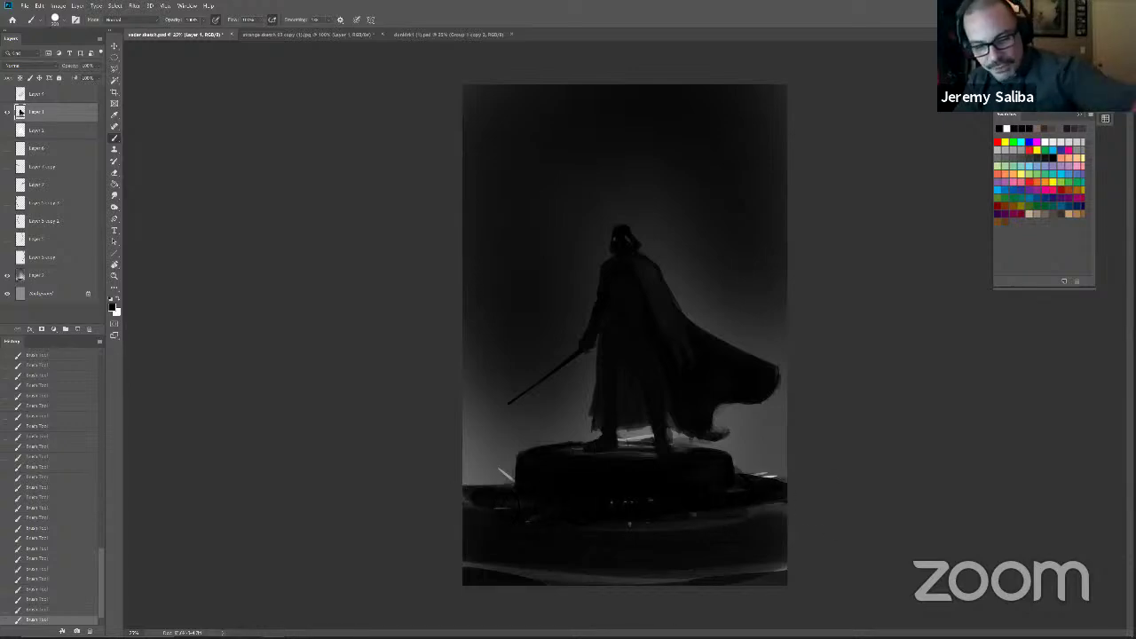
Step: Enlarge the brush and fill the floor below the pedestal with solid black
mouse_move(716, 523)
left_mouse_down()
mouse_move(805, 529)
mouse_move(459, 532)
mouse_move(652, 543)
left_mouse_up()
key("bracketright")
key("bracketright")
key("bracketright")
key("bracketright")
mouse_move(781, 551)
left_mouse_down()
mouse_move(506, 543)
mouse_move(479, 532)
left_mouse_up()
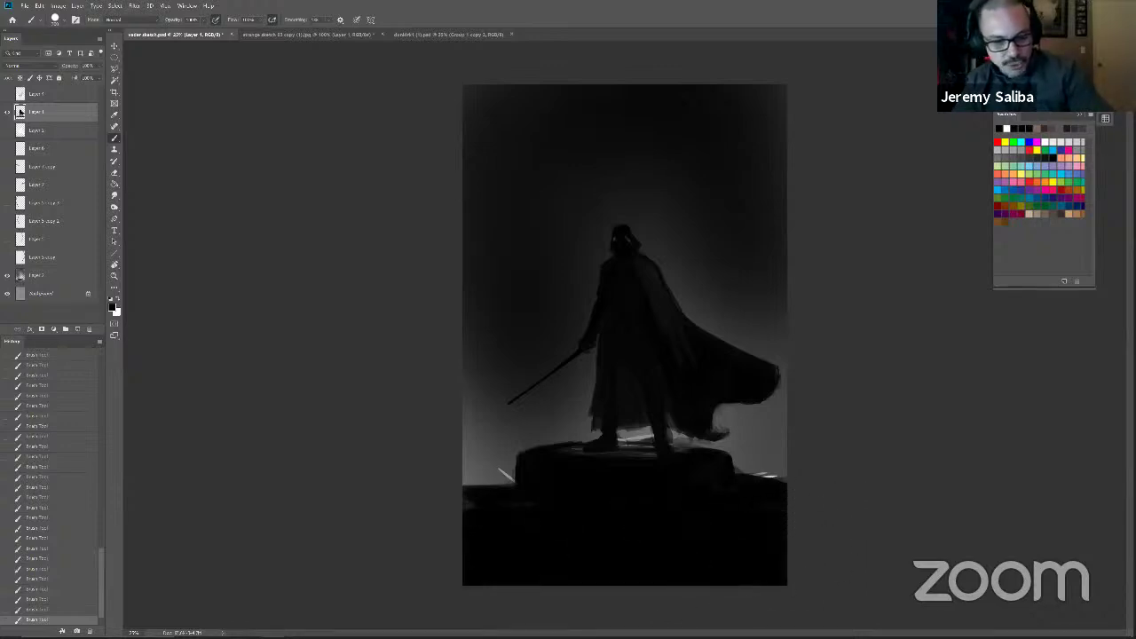
Step: Check the black silhouette with the dark backdrop layer hidden and shown again, and reduce the brush size
left_click(7, 275)
left_click(7, 275)
key("bracketleft")
key("bracketleft")
key("bracketleft")
key("bracketleft")
key("bracketleft")
key("bracketleft")
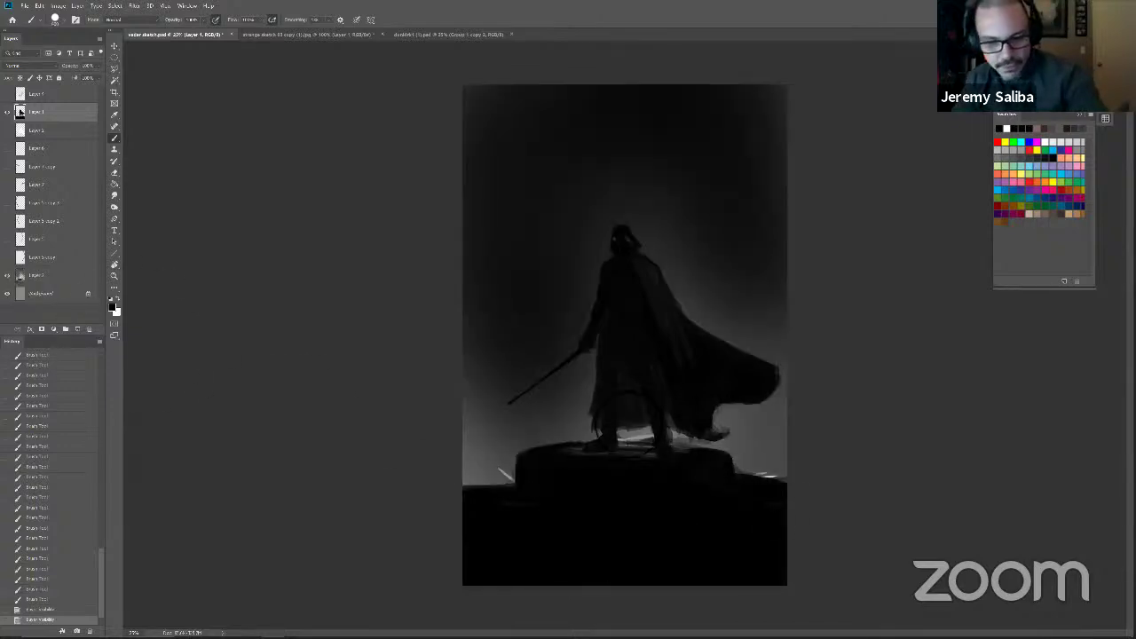
Step: Erase on the silhouette layer along the horizon beside the pedestal and around the boots on its top
key("e")
mouse_move(783, 470)
left_mouse_down()
mouse_move(747, 472)
mouse_move(760, 473)
left_mouse_up()
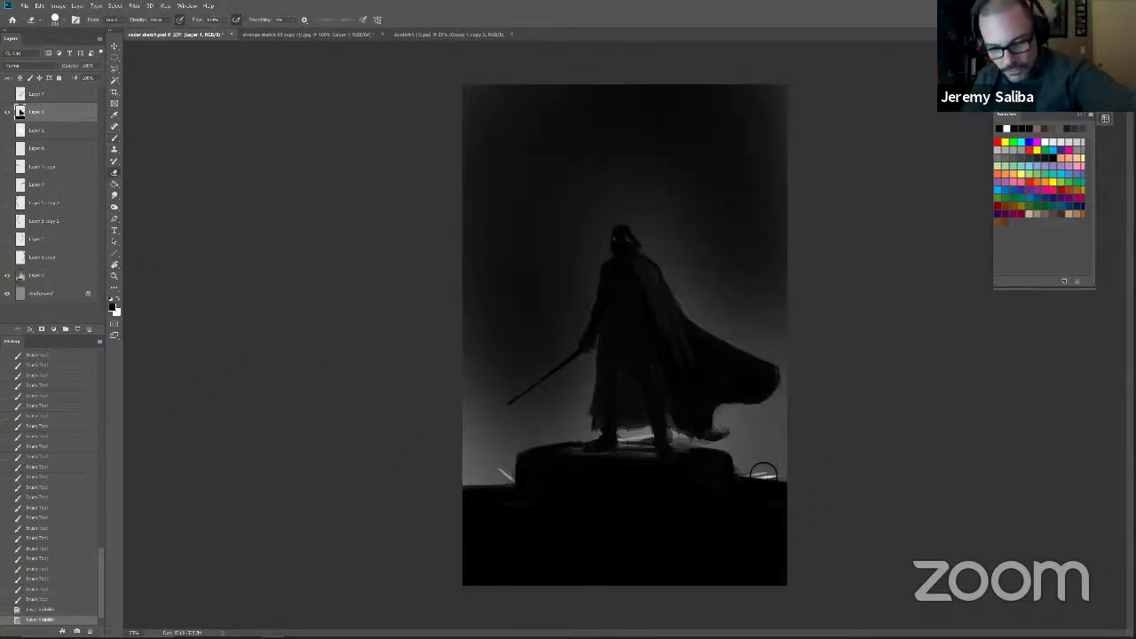
left_click_drag(693, 449, 638, 442)
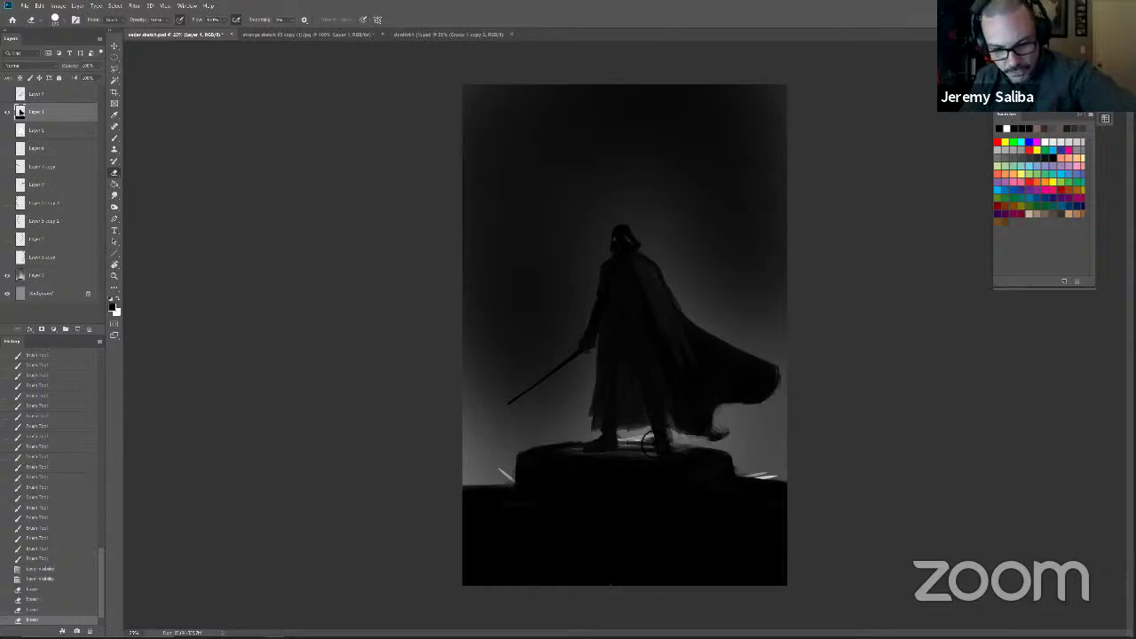
Step: Paint over the leftover white light rays on both sides of the pedestal on the backdrop layer
left_click(42, 277)
key("b")
left_click(779, 465)
left_click(757, 463)
left_click(760, 474)
left_click(772, 502)
left_click(753, 480)
left_click(534, 503)
left_click(516, 485)
left_click(523, 479)
left_click(523, 483)
left_click(520, 496)
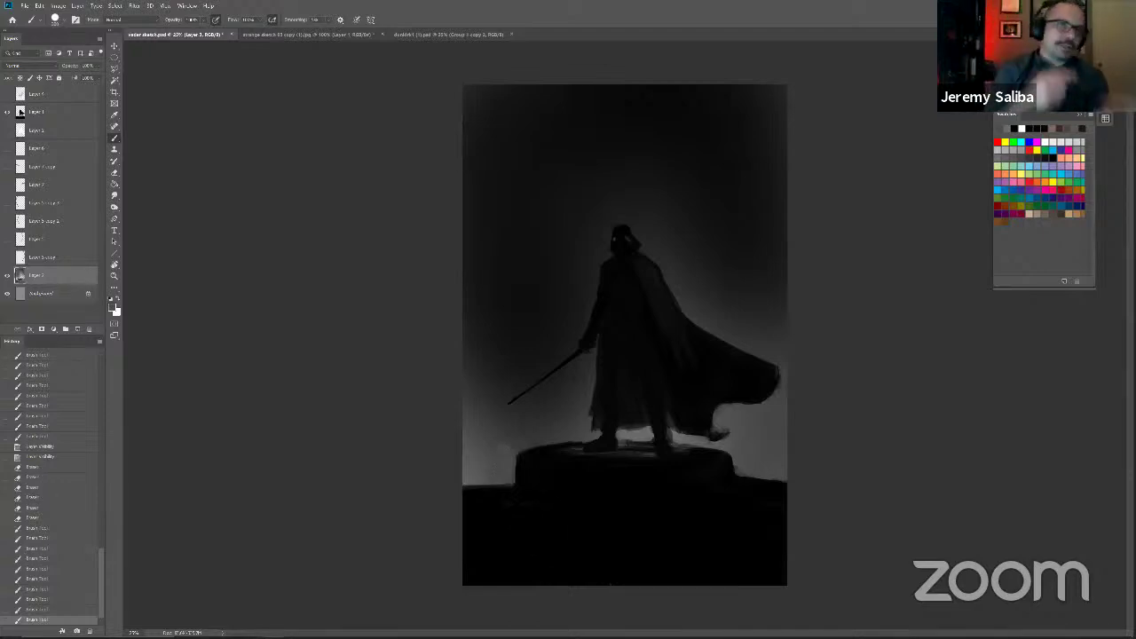
Step: Add a new layer above the backdrop and paint a small white vertical bar with a dot beneath it above the helmet
left_click(77, 328)
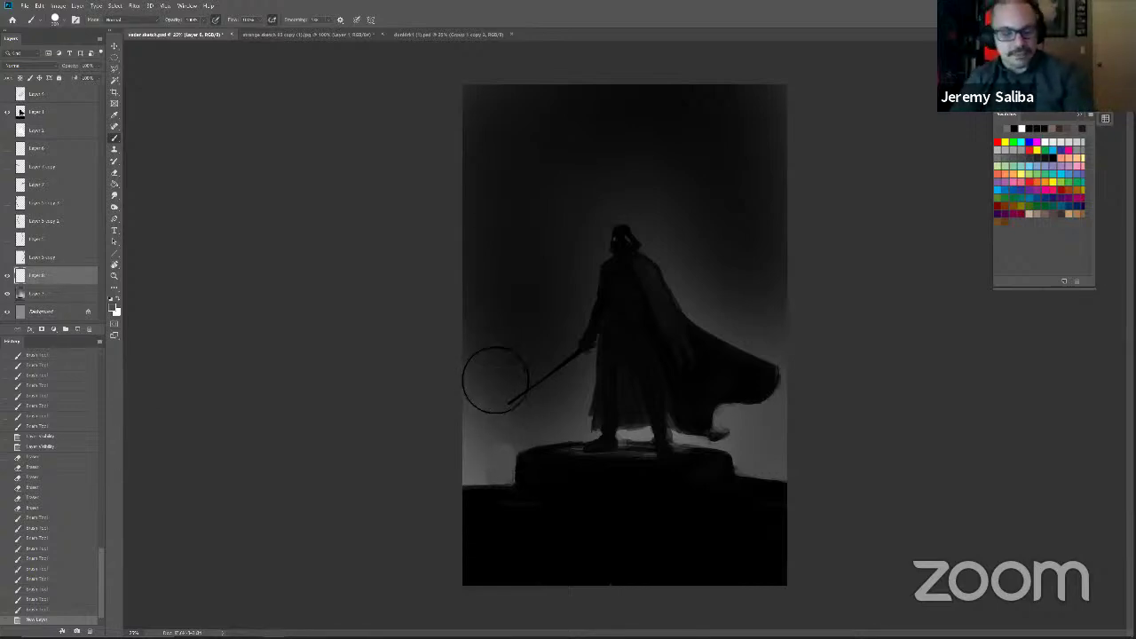
key("bracketleft")
key("bracketleft")
key("bracketleft")
key("bracketleft")
key("bracketleft")
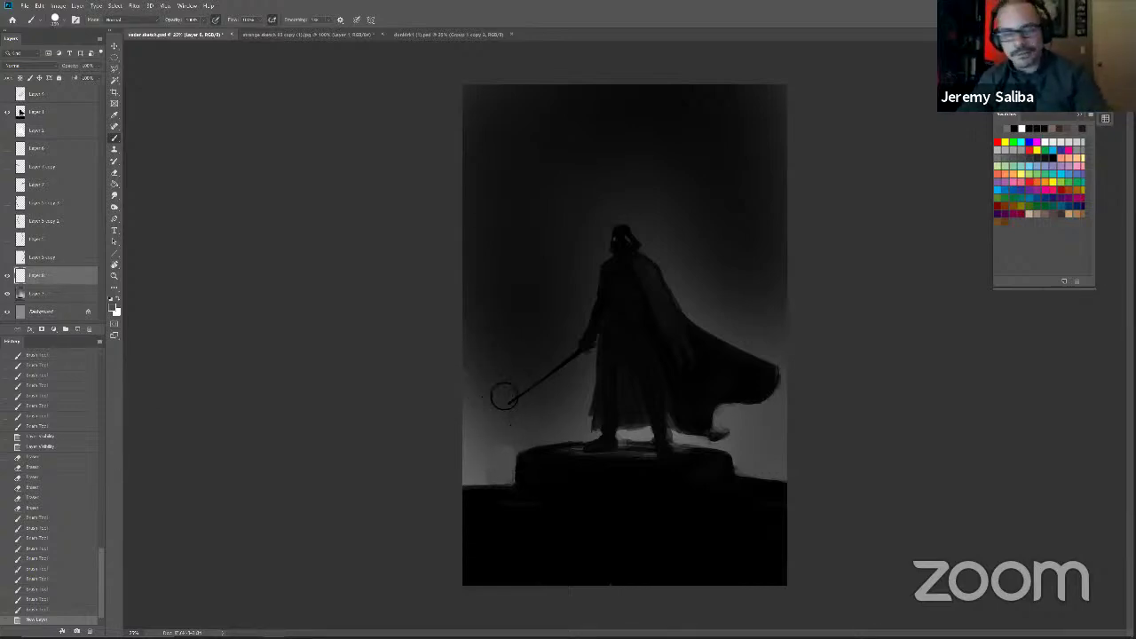
key("x")
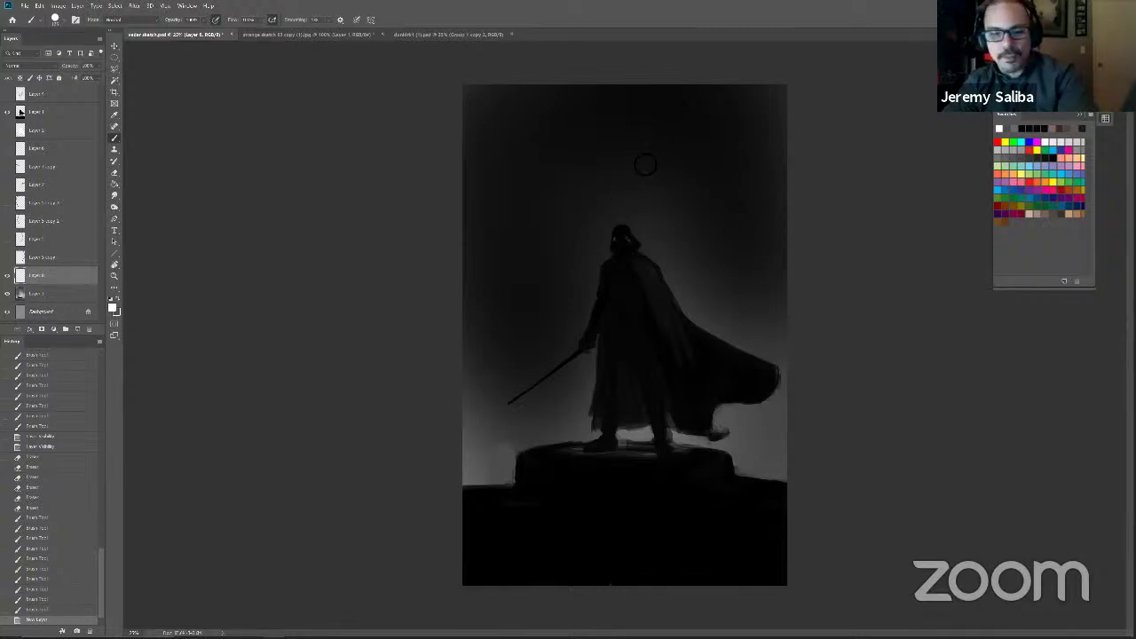
left_click_drag(634, 139, 634, 177)
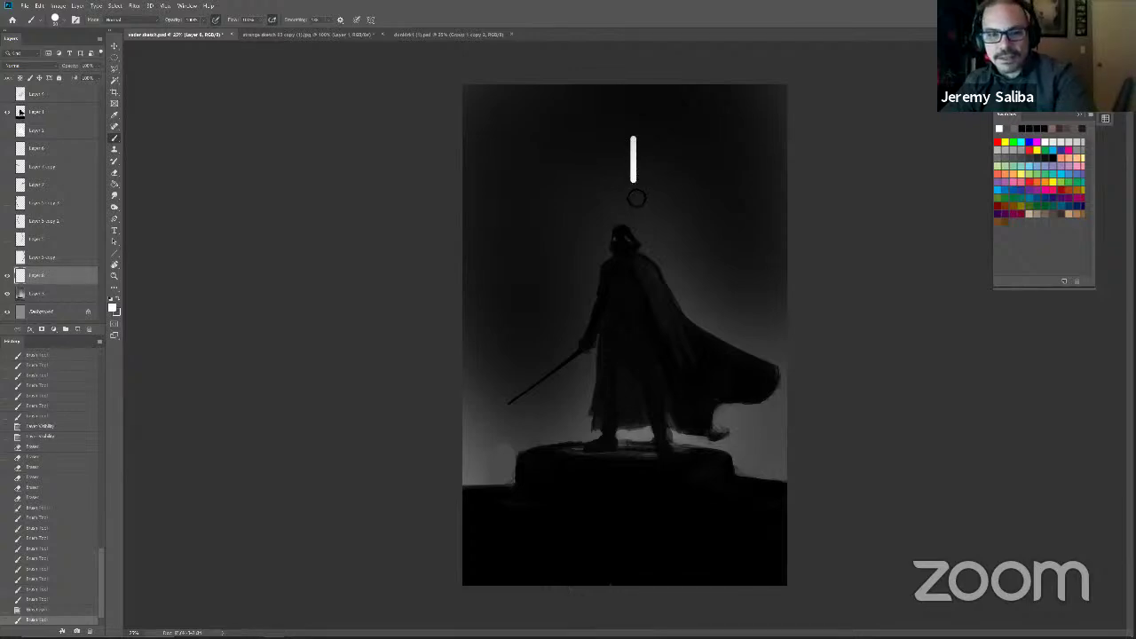
left_click(632, 192)
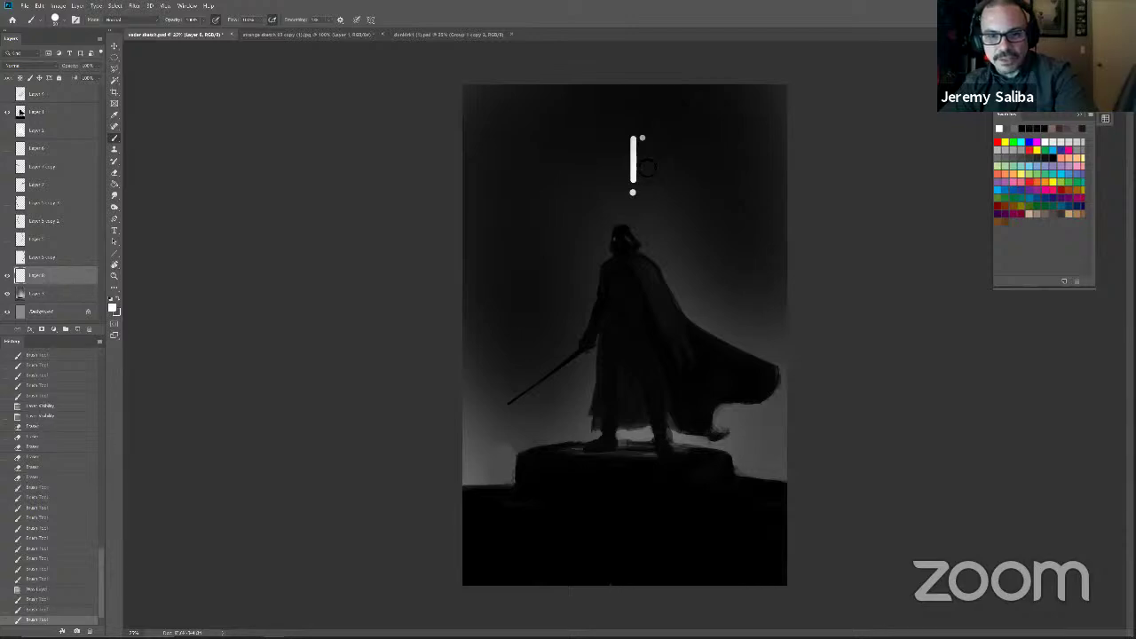
Step: Paint a longer, slightly tilted white bar beside the first one, and reinforce the first bar and its dot
left_click_drag(642, 136, 642, 178)
right_click(643, 137)
key("Escape")
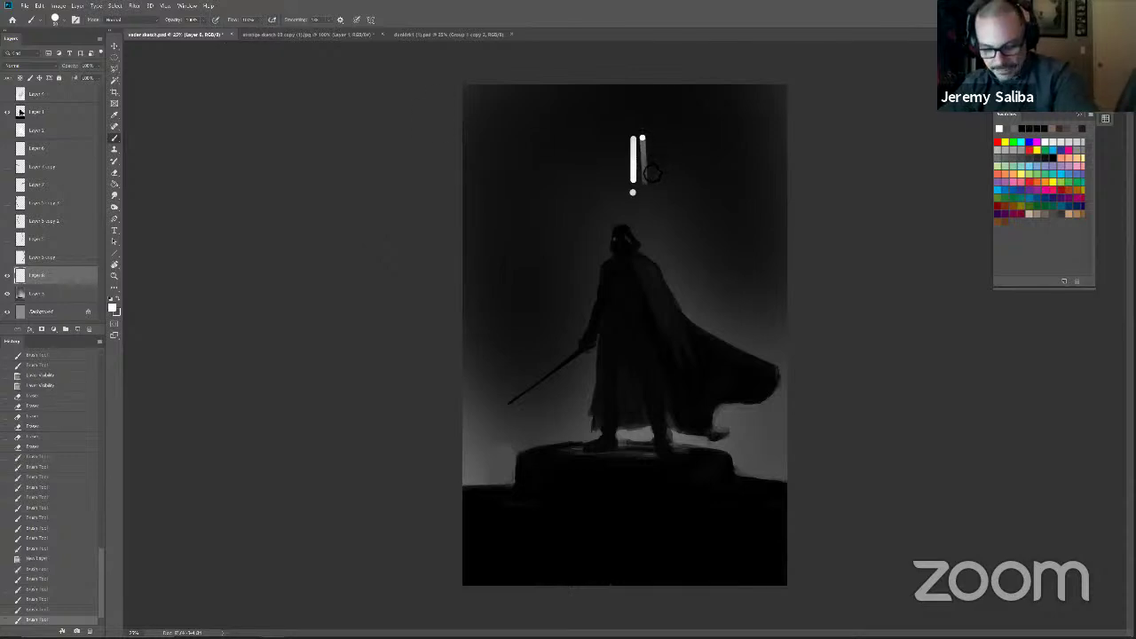
left_click_drag(644, 138, 645, 181)
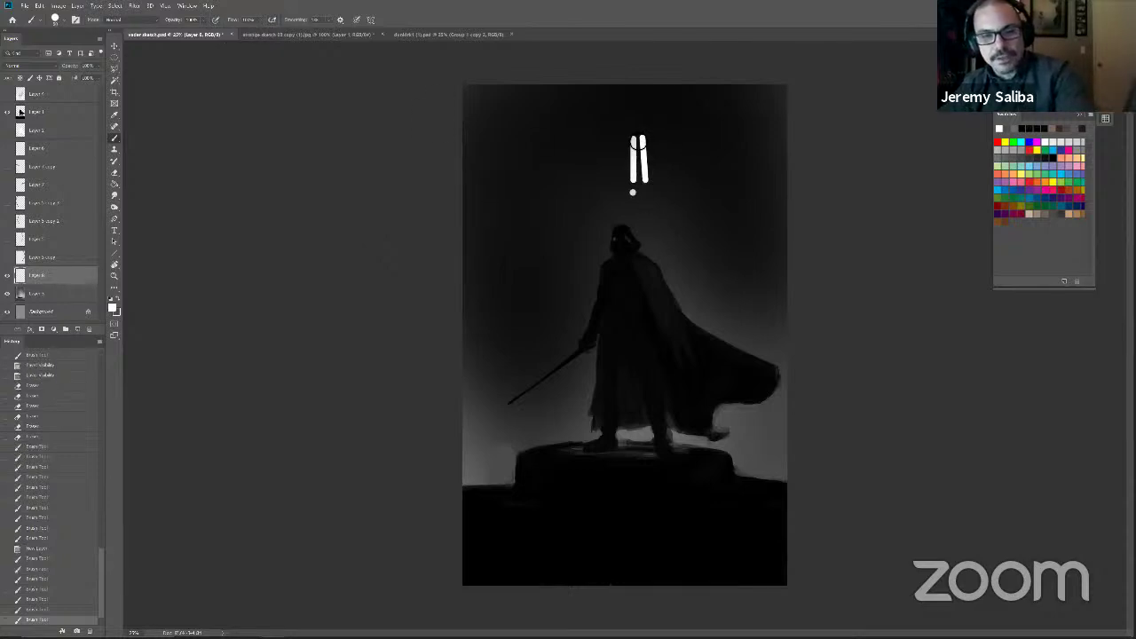
left_click_drag(632, 138, 633, 182)
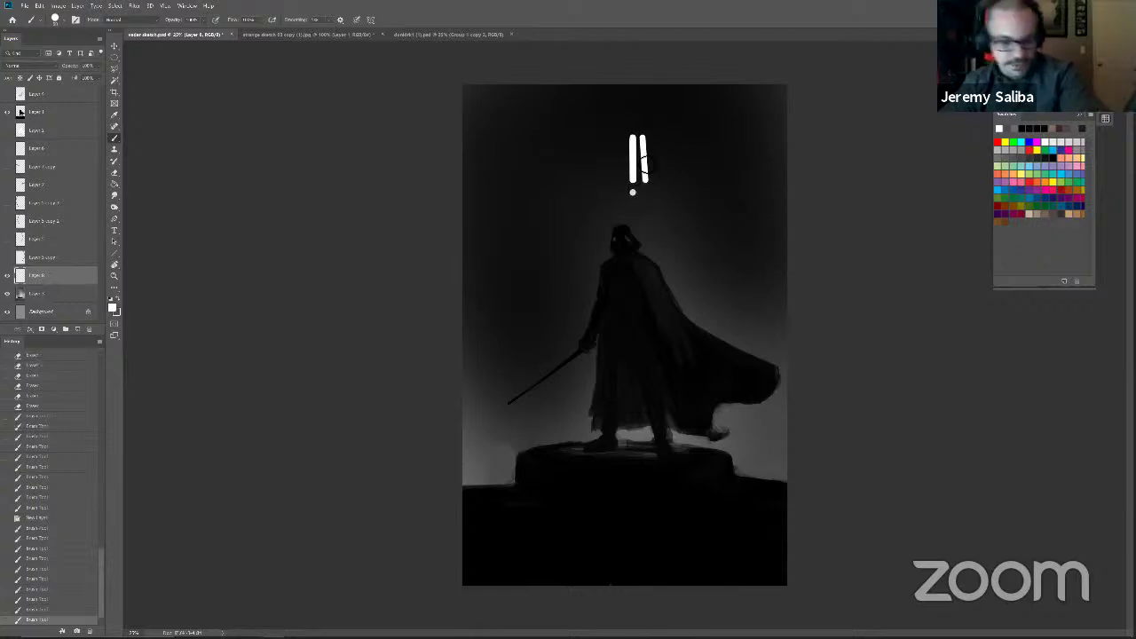
mouse_move(645, 142)
left_mouse_down()
mouse_move(644, 182)
mouse_move(645, 148)
mouse_move(632, 181)
left_mouse_up()
left_click(632, 192)
left_click(632, 192)
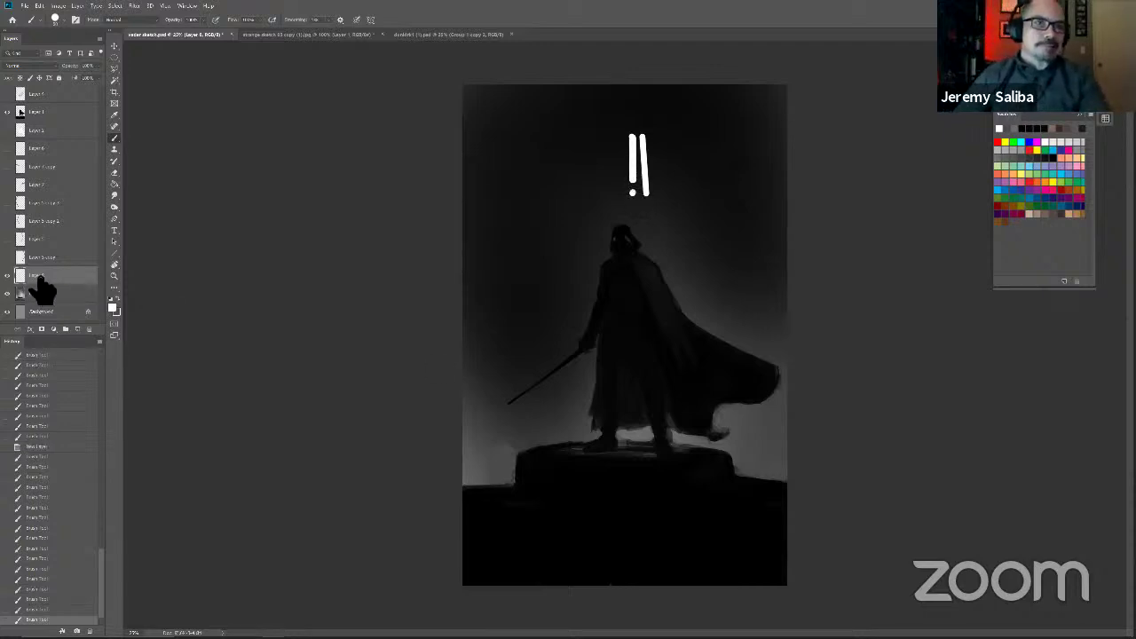
Step: Duplicate the light-bar layer and place the copy beside the original, rotated slightly to continue the fan
left_click_drag(55, 277, 88, 344)
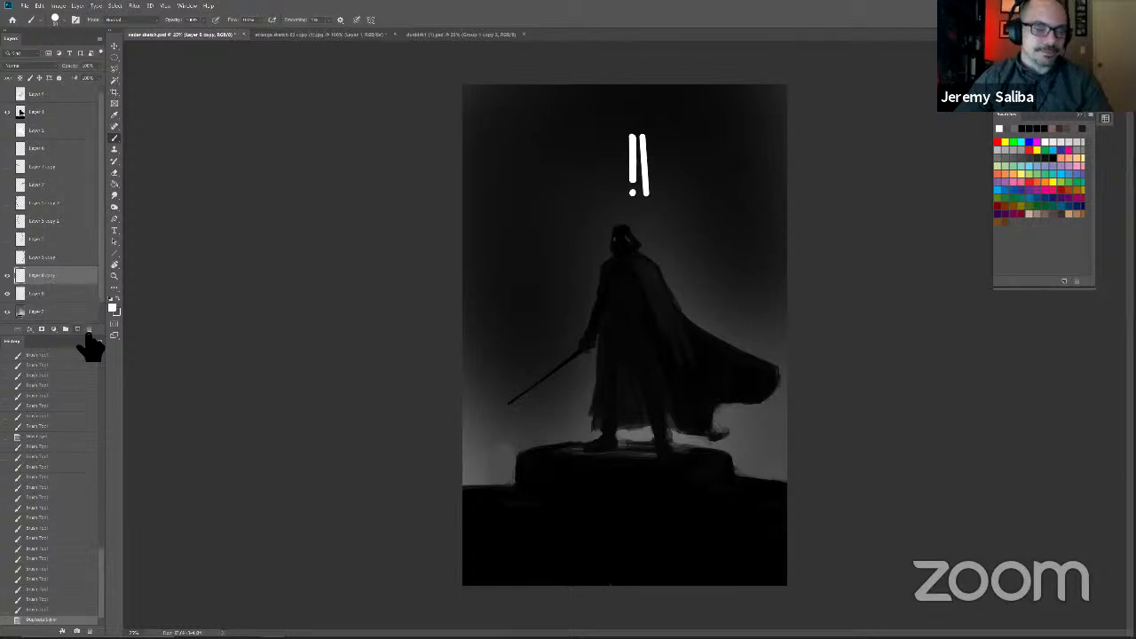
left_click_drag(404, 461, 360, 432)
key("ctrl+z")
key("ctrl+t")
mouse_move(638, 182)
left_mouse_down()
mouse_move(654, 170)
mouse_move(635, 207)
mouse_move(670, 173)
mouse_move(655, 183)
left_mouse_up()
key("Return")
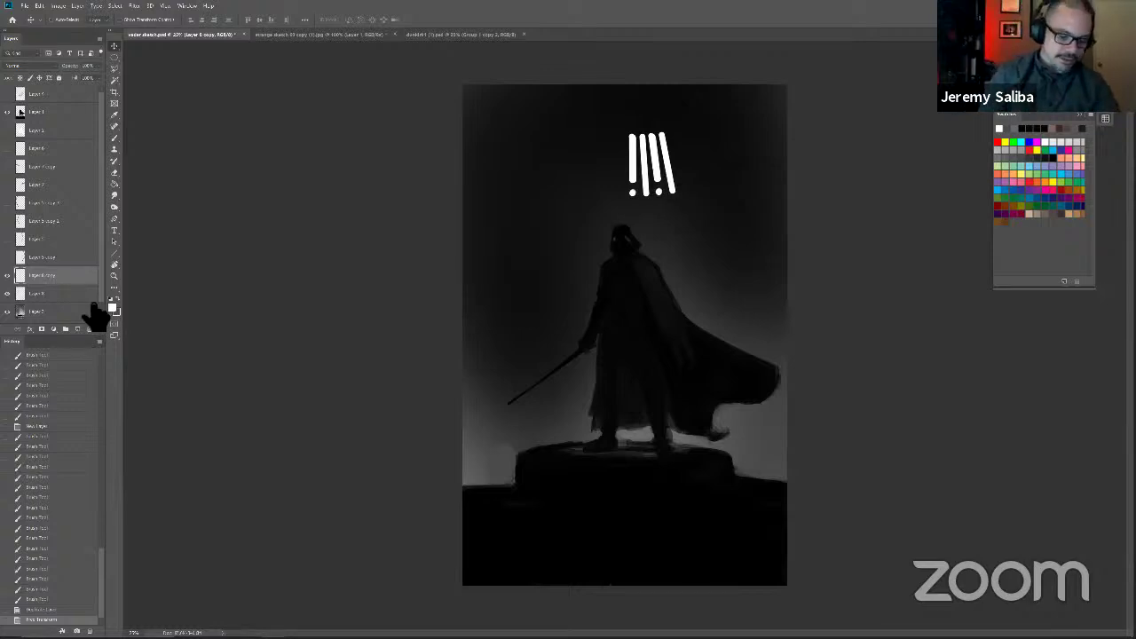
Step: Merge the two light-bar layers and move the four-bar set down to the sword side of the helmet
key("ctrl+e")
mouse_move(502, 438)
left_mouse_down()
mouse_move(456, 449)
mouse_move(432, 490)
left_mouse_up()
Step: Duplicate the four-bar set and rotate the copy into place beside it so the bars curve over the helmet
left_click_drag(64, 275, 86, 362)
key("ctrl+j")
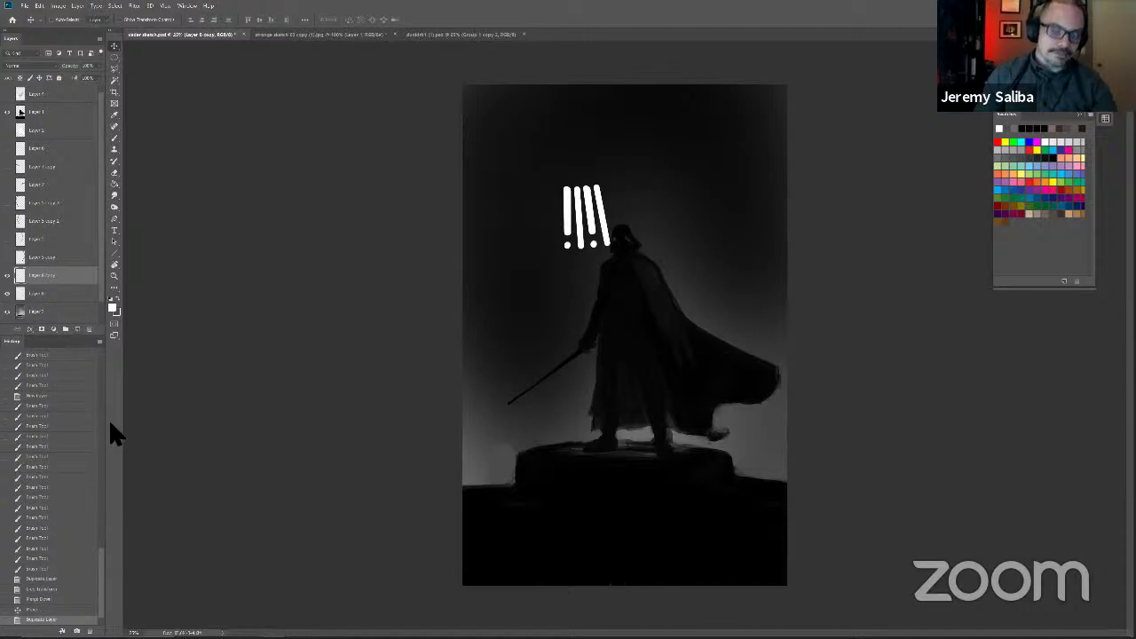
key("ctrl+t")
mouse_move(565, 239)
left_mouse_down()
mouse_move(606, 234)
mouse_move(583, 263)
mouse_move(593, 269)
left_mouse_up()
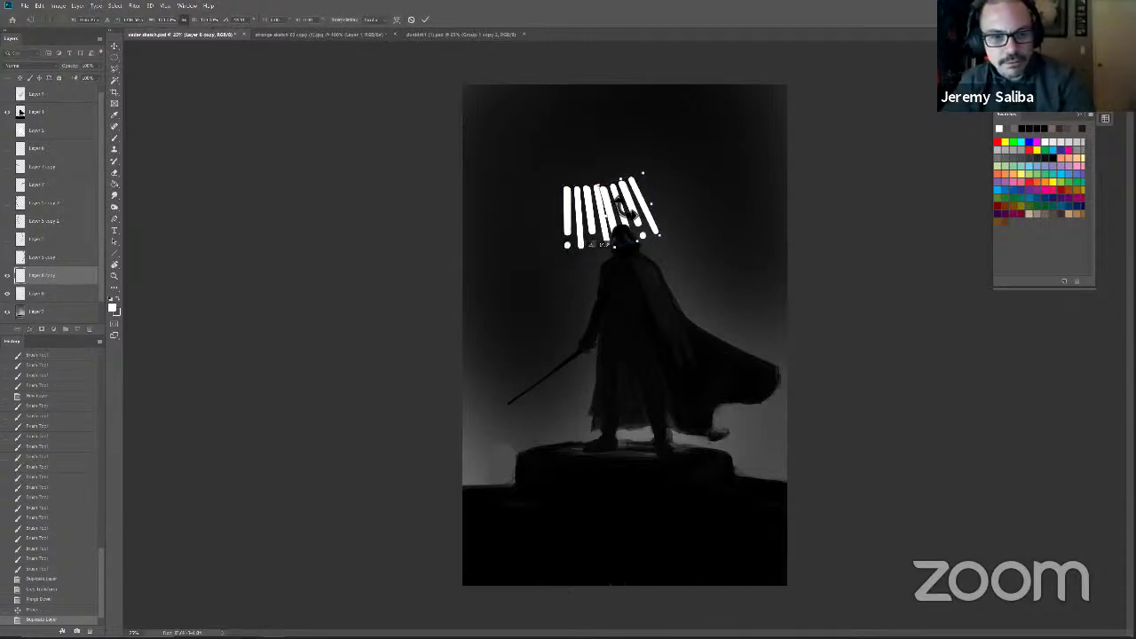
left_click_drag(619, 201, 622, 198)
left_click_drag(630, 282, 627, 282)
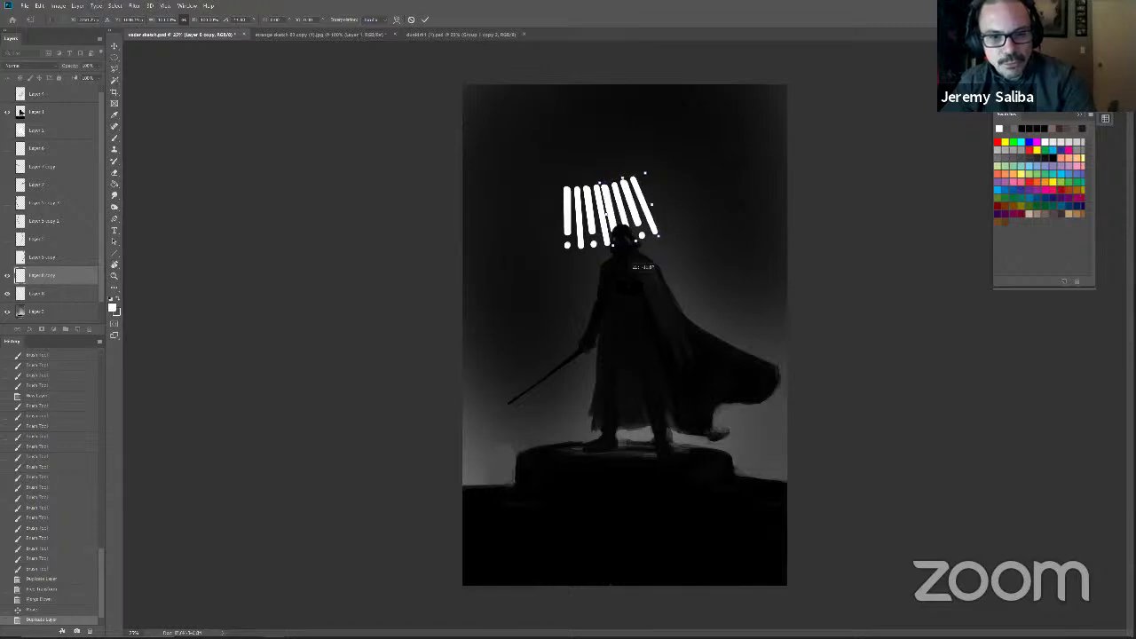
key("Up")
key("Up")
key("Up")
key("Up")
key("Up")
key("Right")
key("Right")
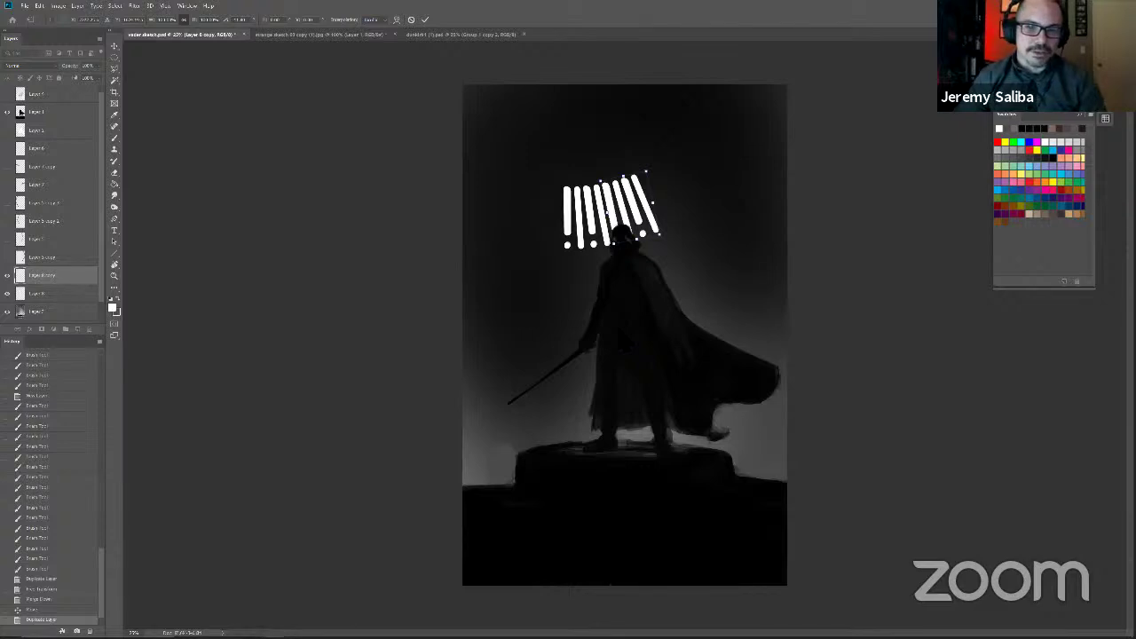
key("Return")
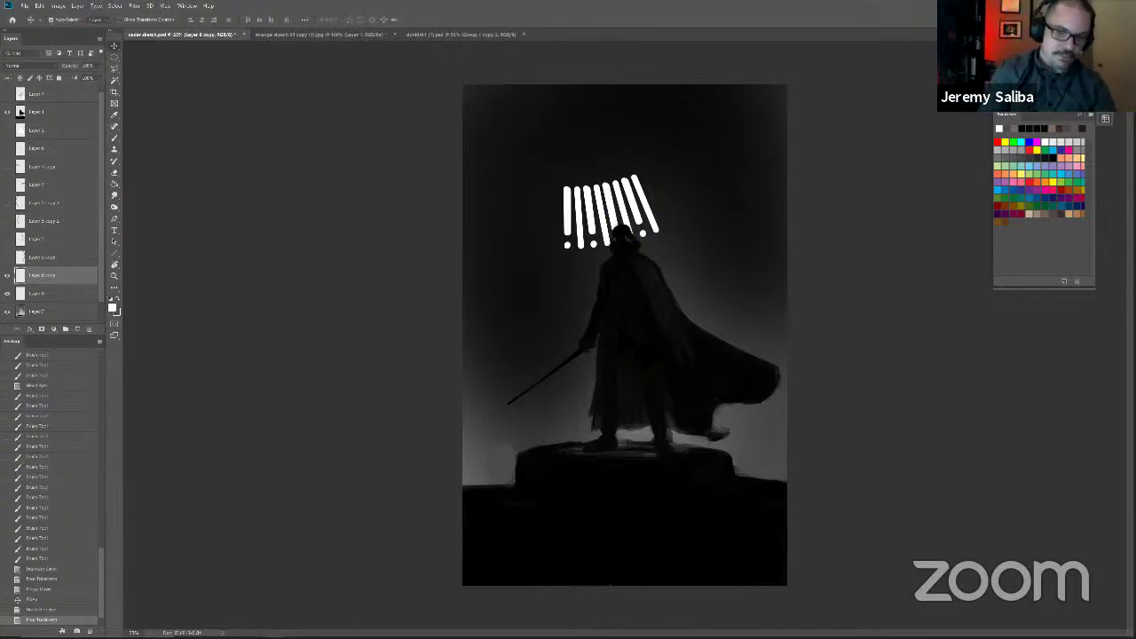
Step: Merge the eight bars into one layer, and add a rotated duplicate that continues the arc towards the cape side
key("ctrl+e")
left_click_drag(65, 279, 78, 329)
left_click_drag(583, 271, 674, 248)
key("ctrl+t")
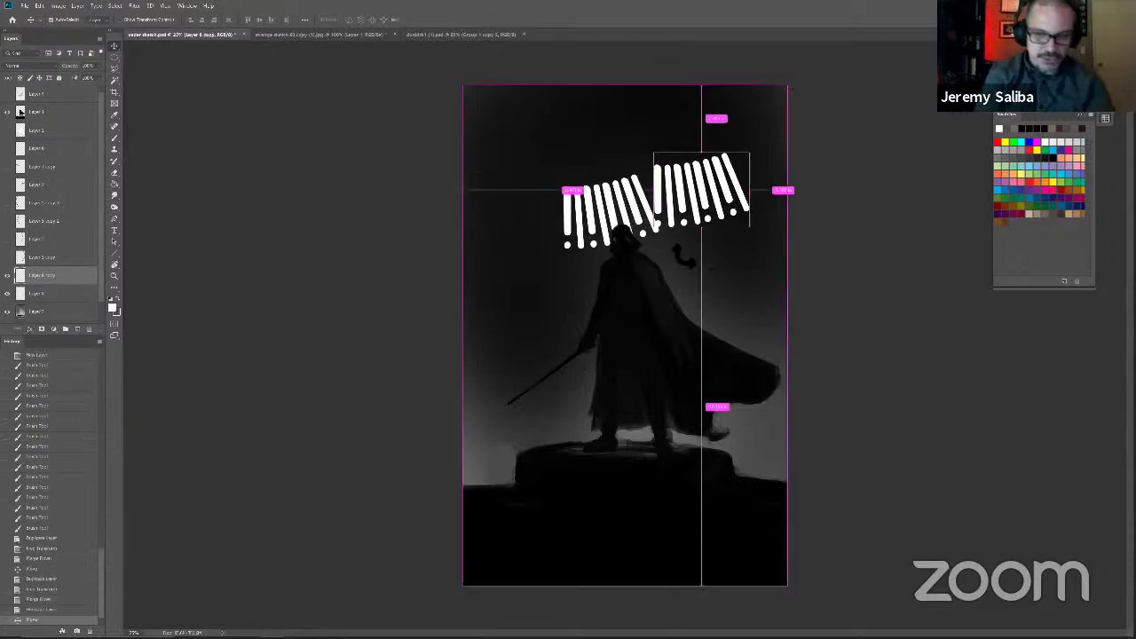
mouse_move(631, 170)
left_mouse_down()
mouse_move(667, 178)
mouse_move(621, 159)
left_mouse_up()
key("Return")
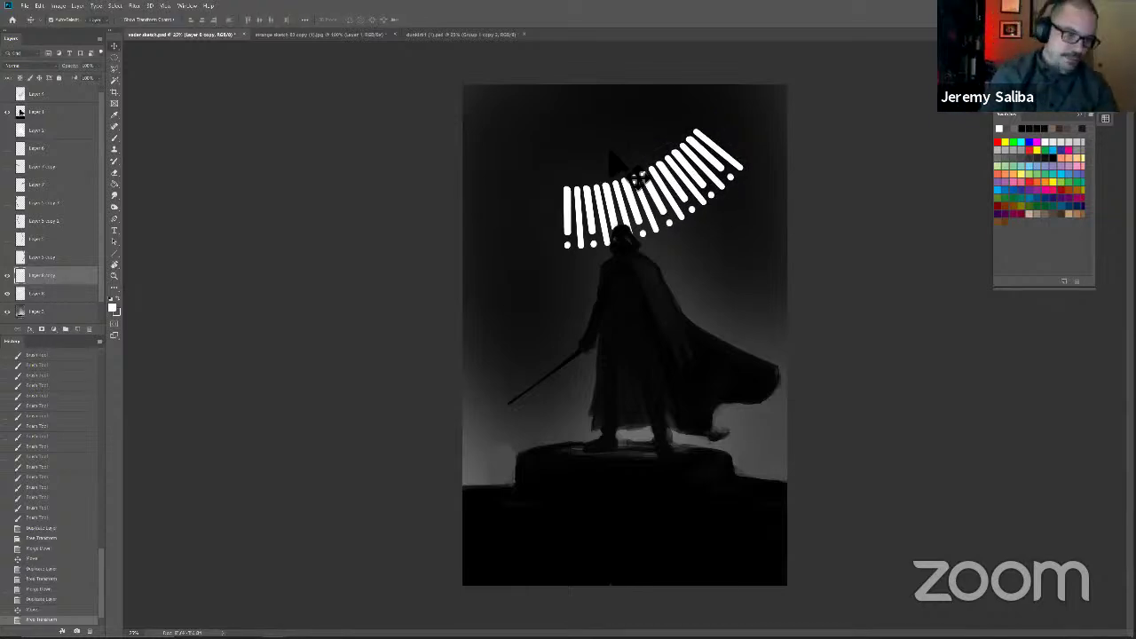
Step: Merge the copied dashes into the arc layer, duplicate the merged layer and move the duplicate to the arc's left end
key("ctrl+e")
left_click_drag(89, 340, 79, 329)
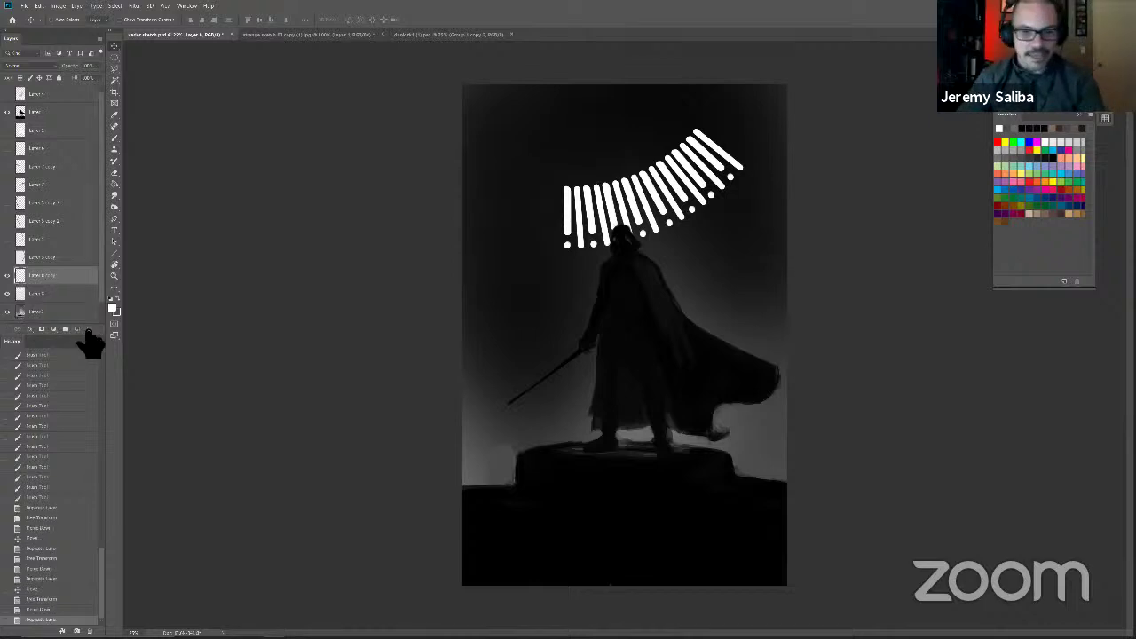
key("ctrl+minus")
left_click_drag(610, 277, 564, 286)
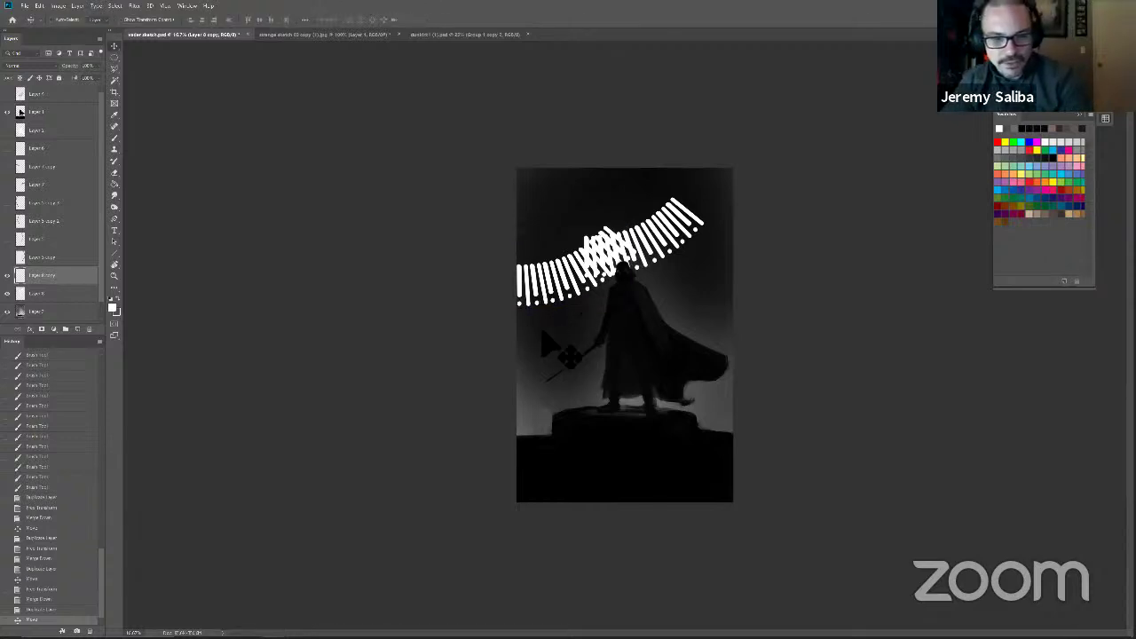
Step: Rotate and nudge the duplicated dashes until they continue the arc's curve on the left, and merge them into the layer below
key("ctrl+t")
left_click_drag(660, 237, 661, 268)
left_click_drag(573, 292, 530, 268)
left_click_drag(570, 336, 565, 337)
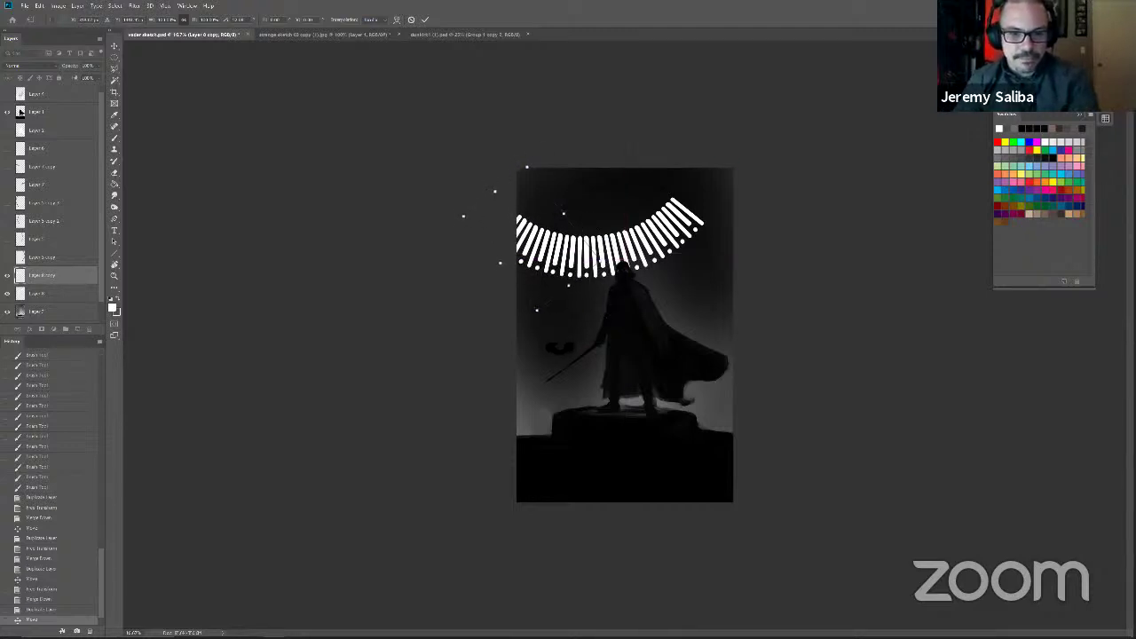
left_click_drag(554, 338, 552, 337)
key("Up")
key("Up")
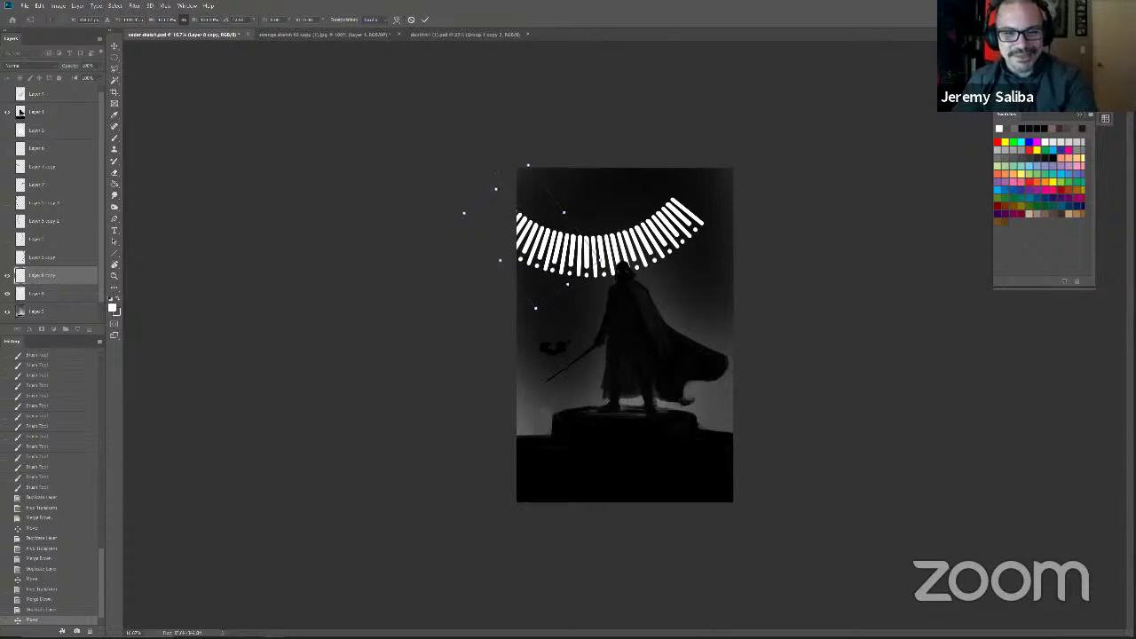
left_click_drag(543, 340, 560, 362)
key("Return")
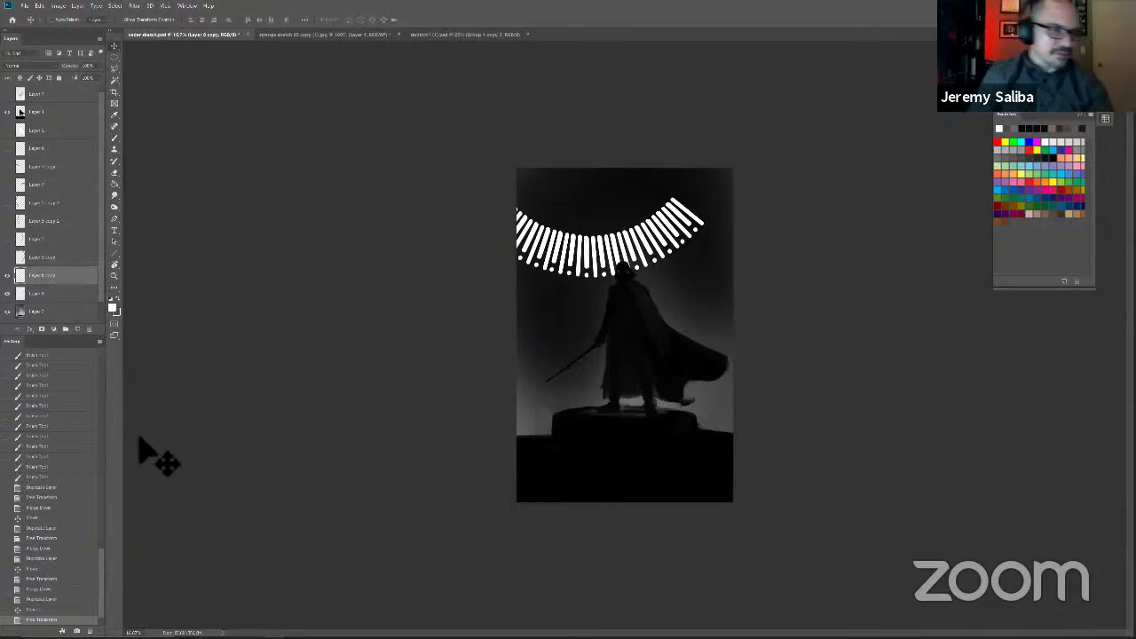
key("ctrl+e")
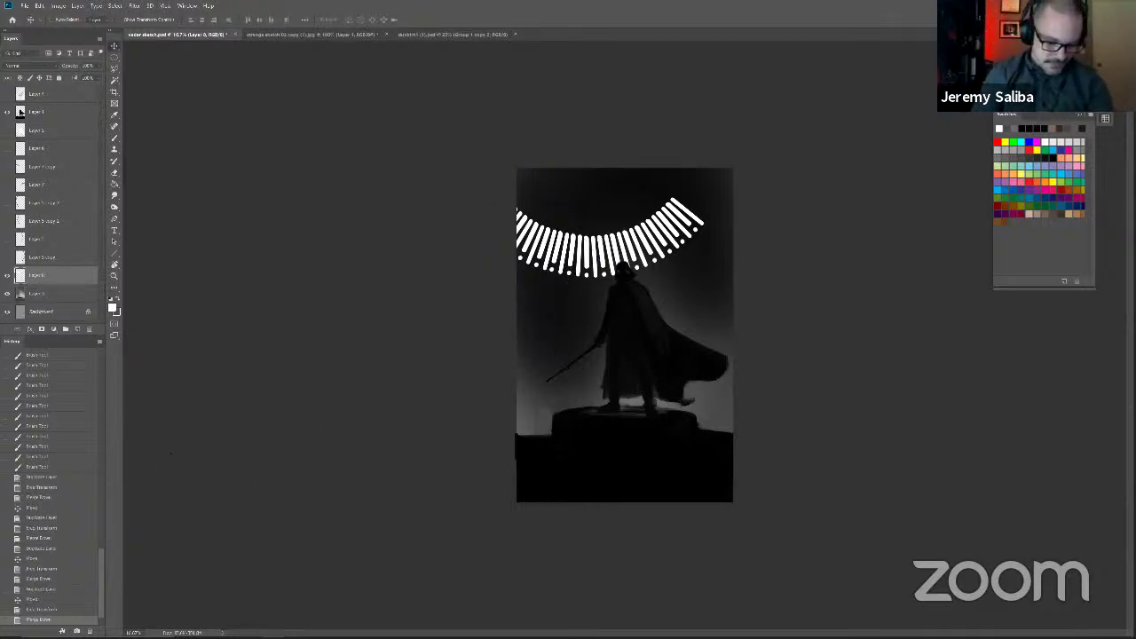
Step: Move the merged arc down behind the figure, duplicate its layer and rotate the duplicate about a quarter turn
left_click_drag(546, 437, 568, 531)
left_click_drag(69, 279, 86, 337)
key("ctrl+t")
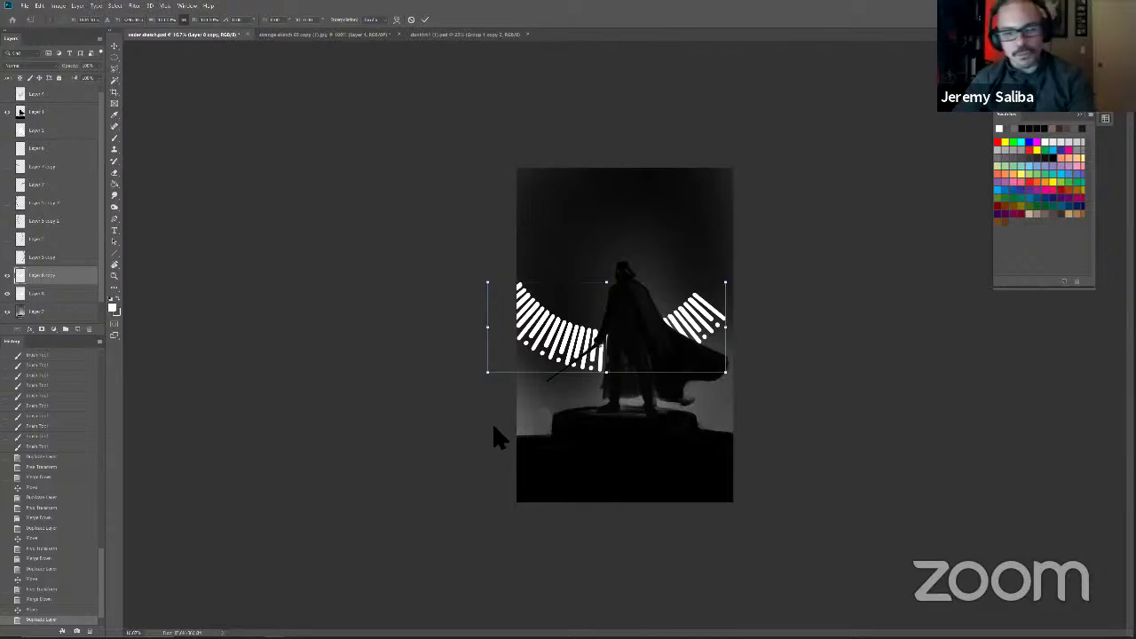
left_click_drag(477, 385, 511, 185)
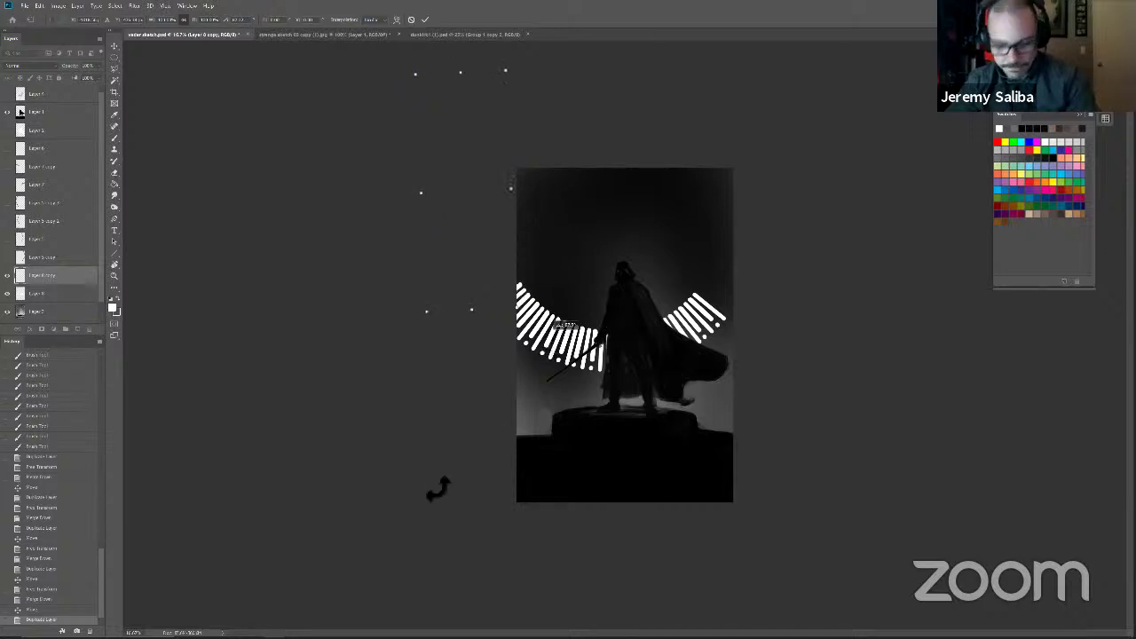
key("Return")
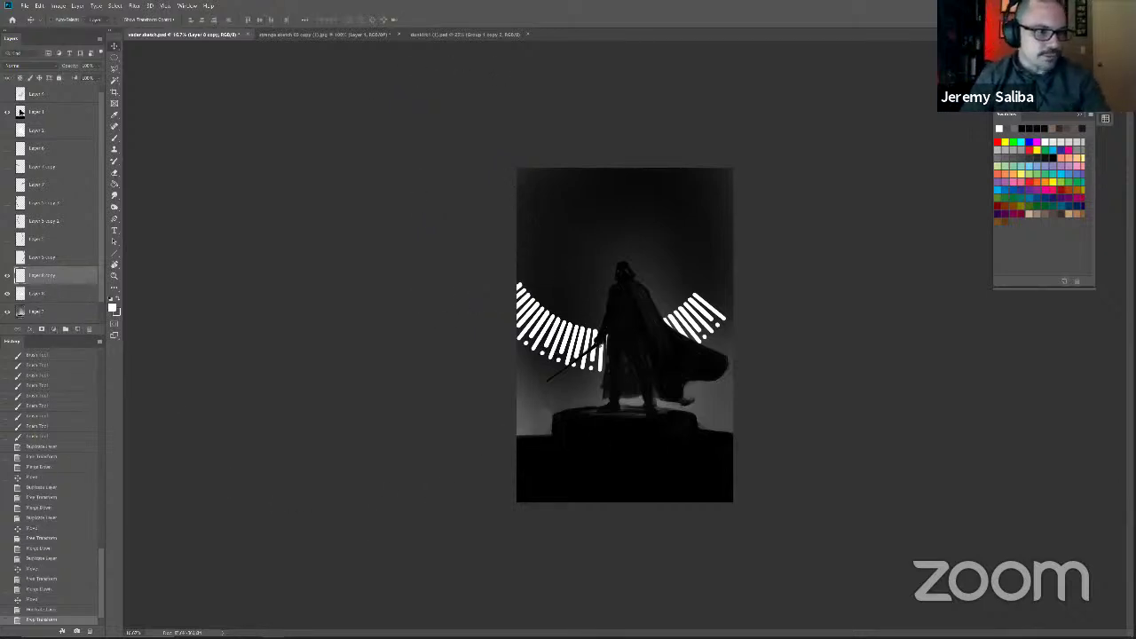
Step: Reposition both arcs and adjust the duplicate's rotation so its dashes continue the curve up the left side of the canvas
key("alt+shift+[")
left_click_drag(525, 419, 592, 415)
left_click(61, 276)
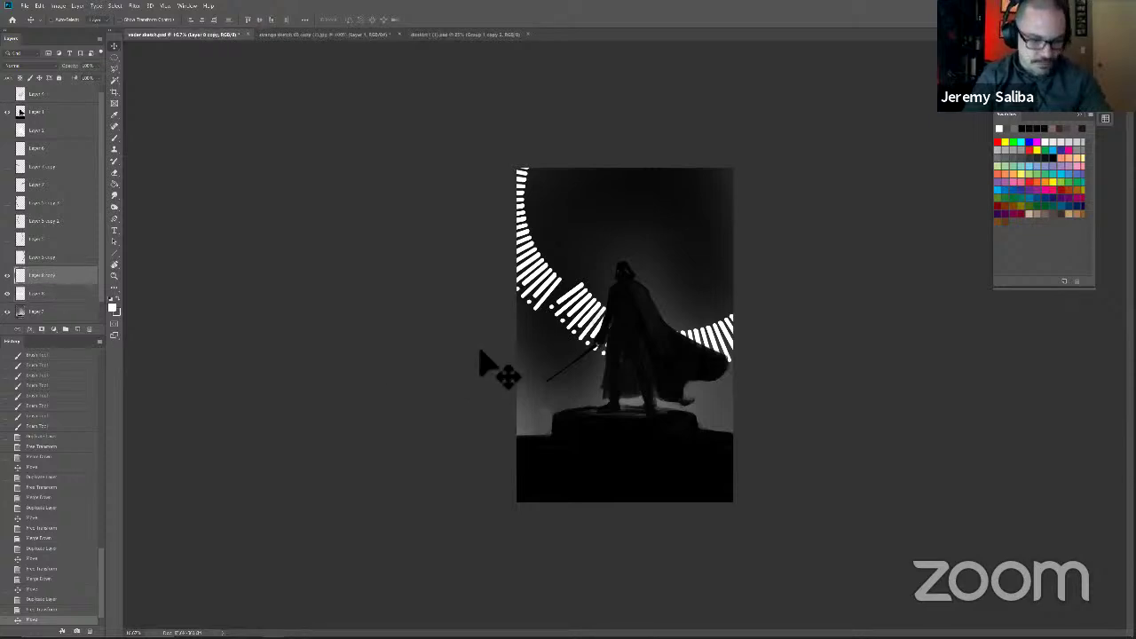
left_click_drag(499, 323, 551, 263)
key("ctrl+t")
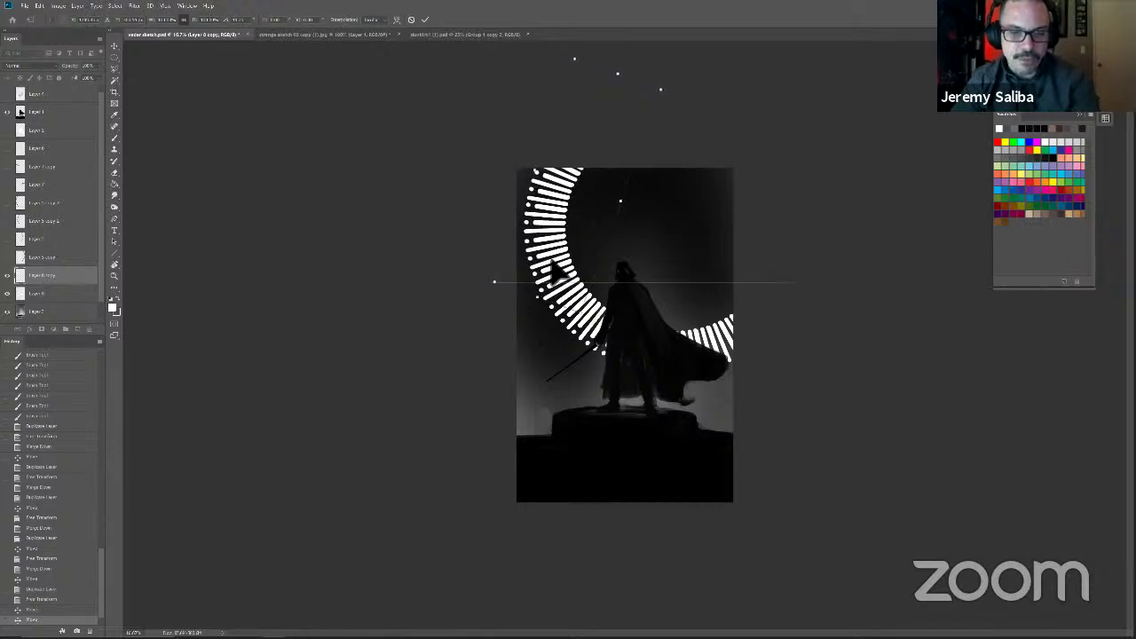
key("Return")
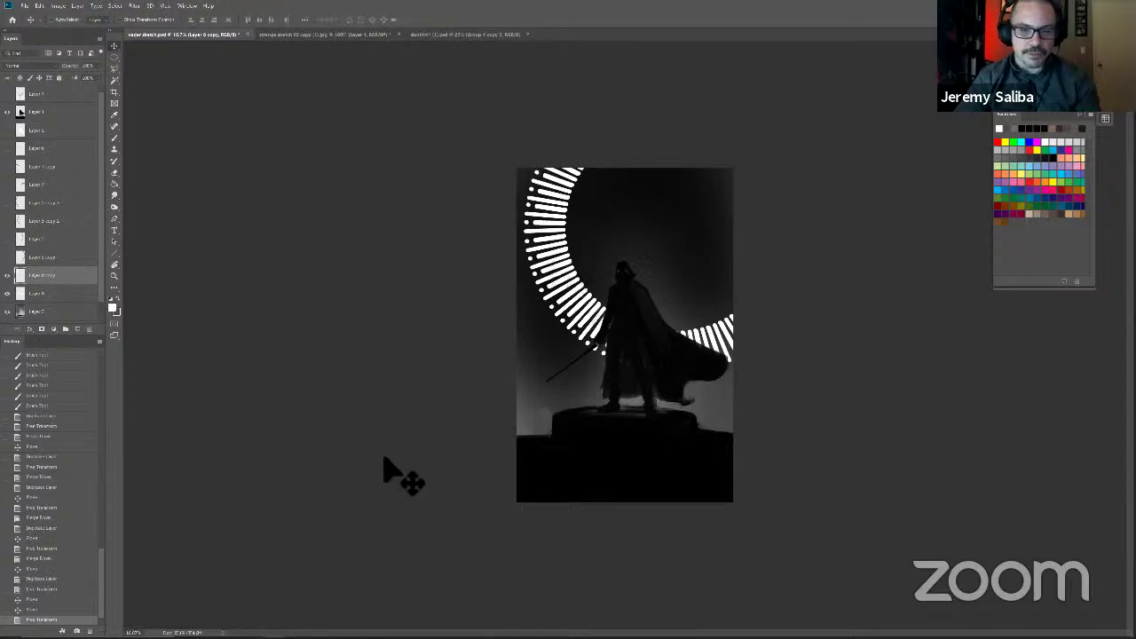
Step: Rotate the two joined arcs together into a C shape that opens to the right around the figure
key("ctrl+minus")
scroll(159, 359, "down", 1)
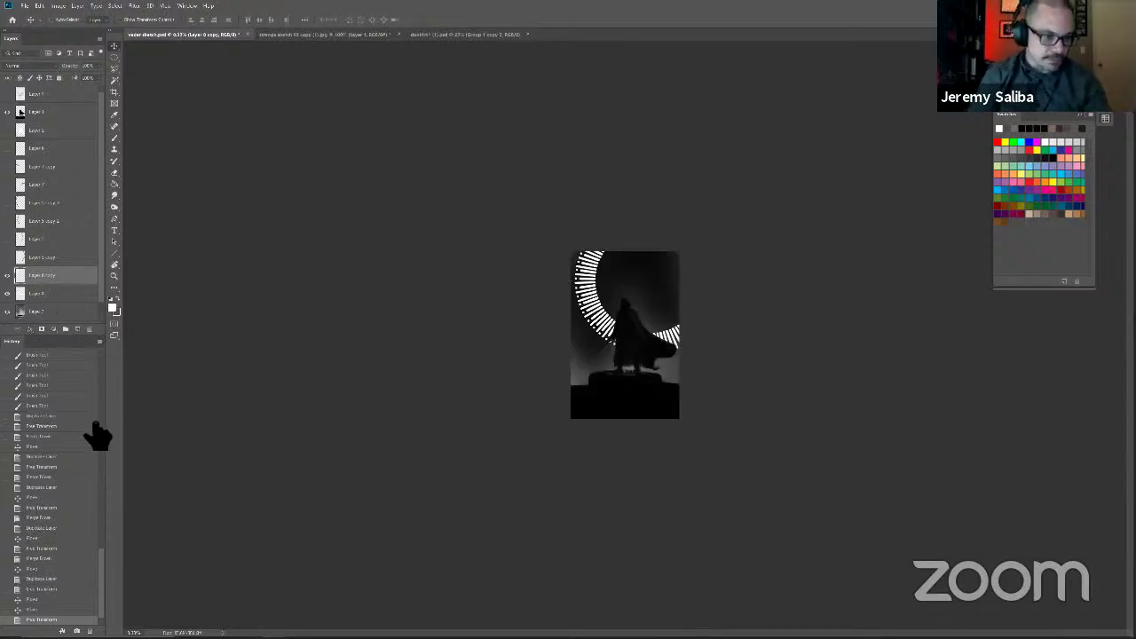
key("ctrl+t")
left_click_drag(705, 207, 677, 269)
key("Return")
key("ctrl+plus")
key("ctrl+plus")
key("ctrl+plus")
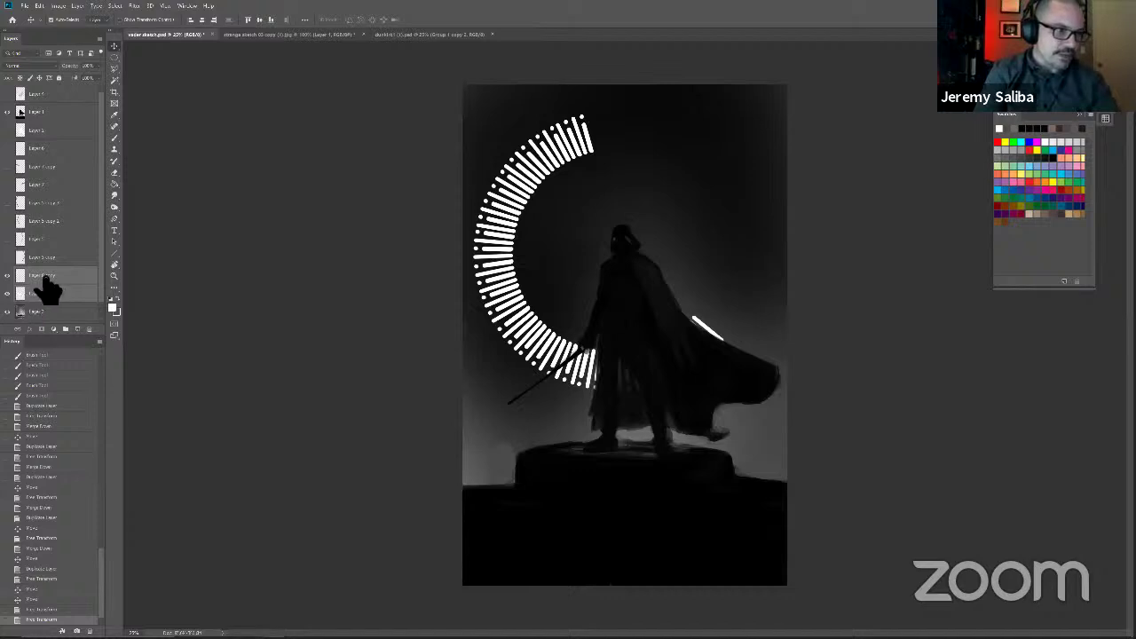
Step: Merge the two arc layers and rotate the merged C shape clockwise until its upper end reaches above the figure's head
key("ctrl+e")
left_click_drag(78, 317, 70, 282)
key("ctrl+t")
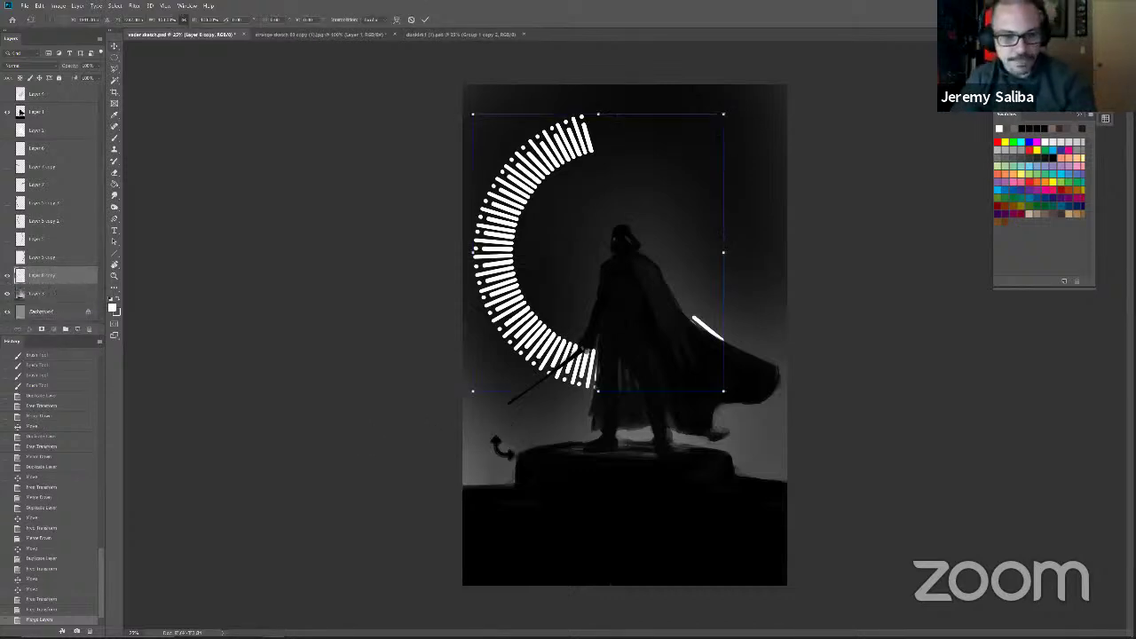
left_click_drag(455, 352, 473, 377)
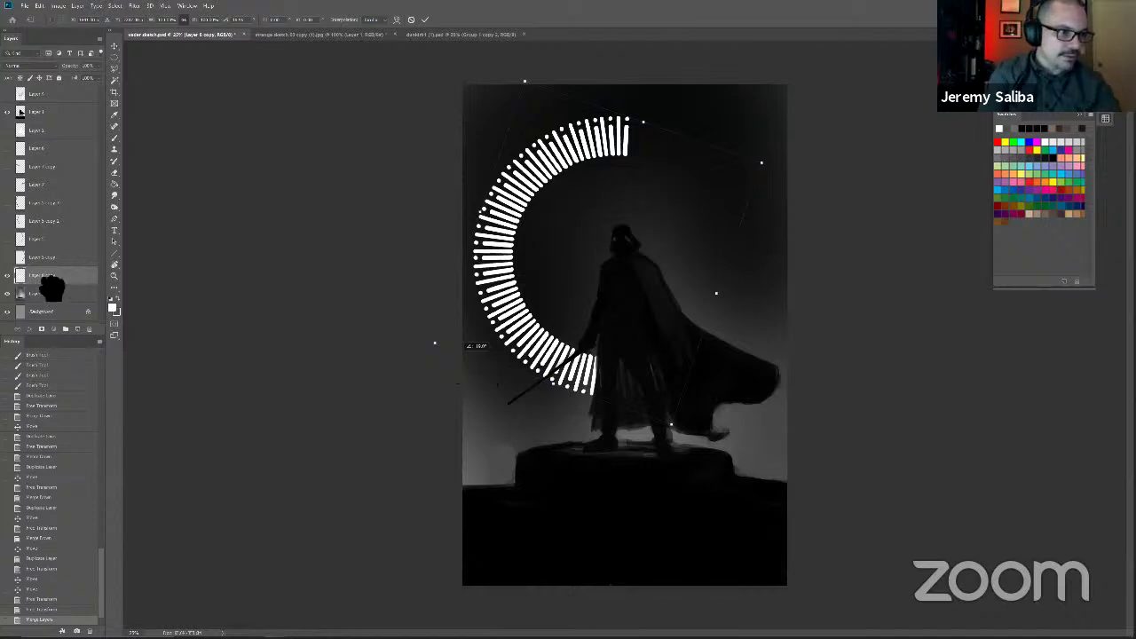
key("Return")
Step: Duplicate the C-shaped arc, flip the duplicate horizontally and move it right to close the ring around the figure
key("ctrl+j")
key("ctrl+t")
right_click(570, 267)
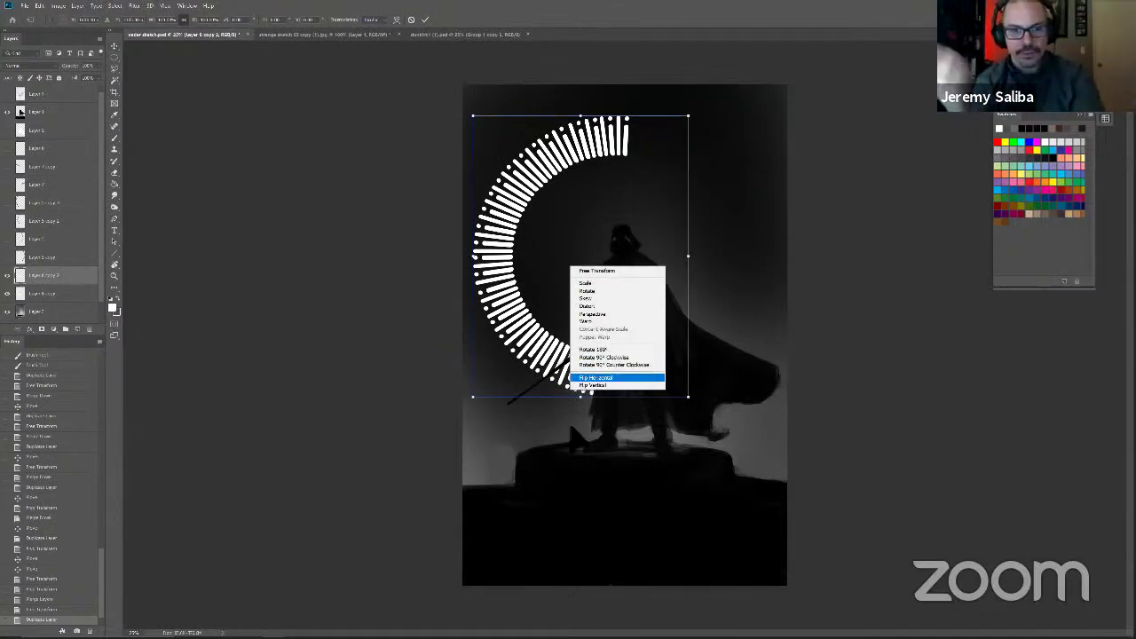
left_click(595, 377)
key("Return")
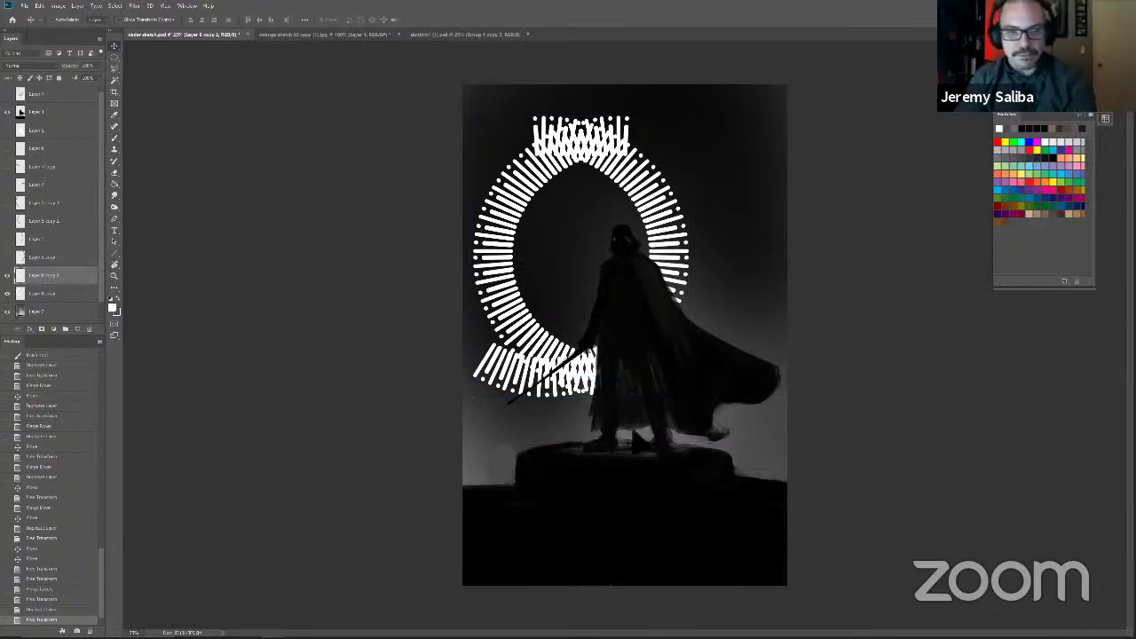
left_click_drag(627, 437, 635, 444)
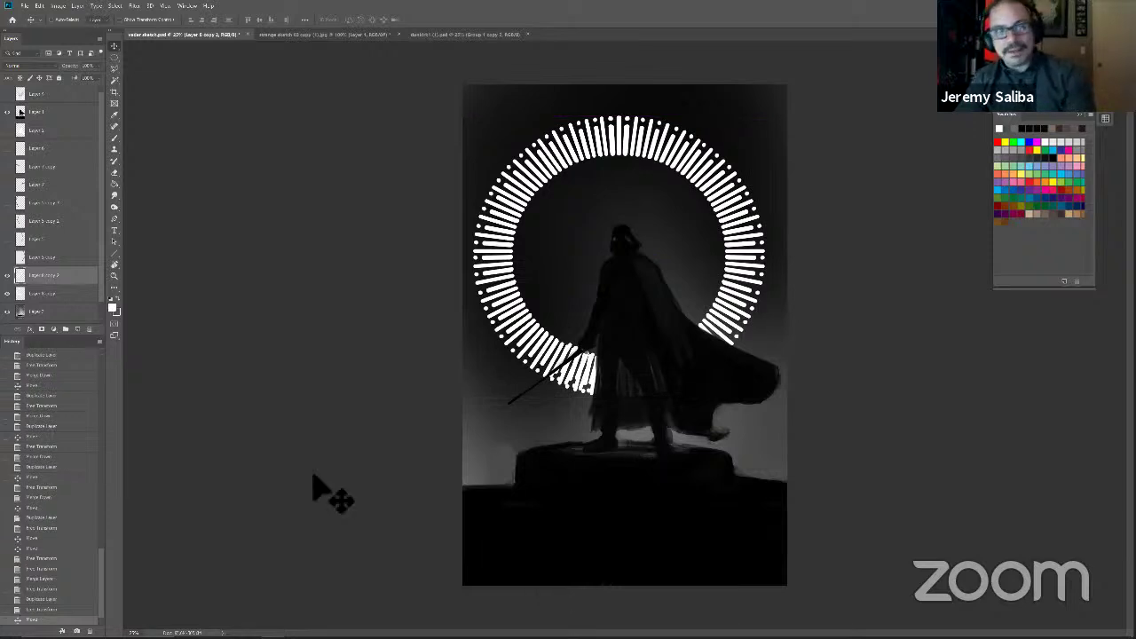
Step: Move both ring halves up above the figure's head and erase the upper layer's overlapping dashes left of the lower joint
left_click(62, 293, "shift")
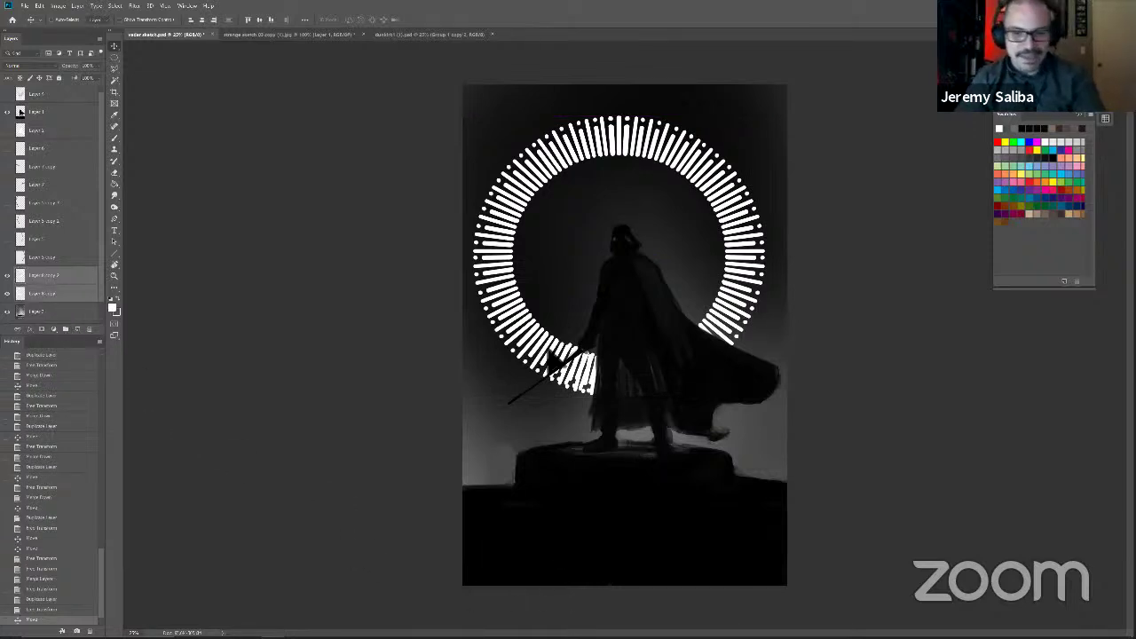
left_click_drag(539, 505, 545, 342)
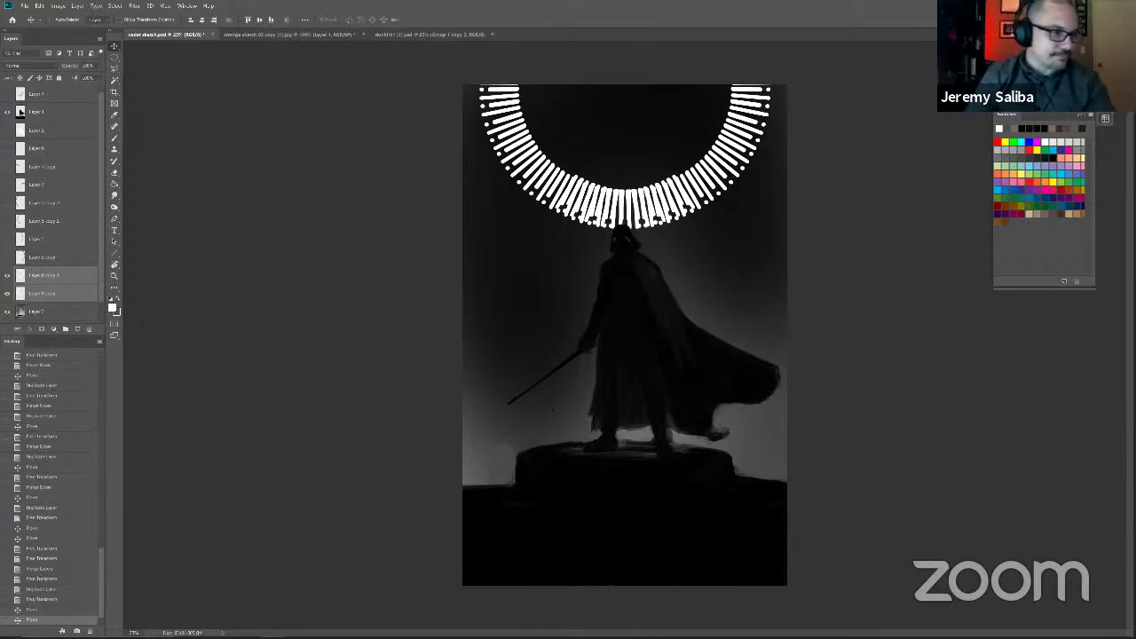
left_click(42, 302, "ctrl")
key("b")
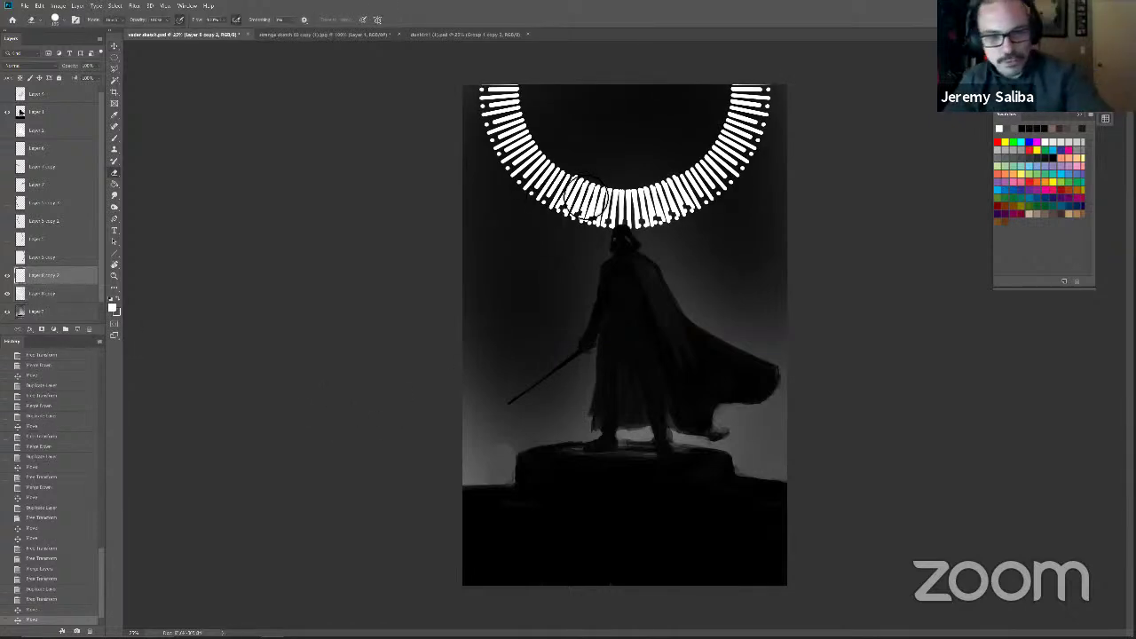
mouse_move(593, 193)
left_mouse_down()
mouse_move(592, 222)
mouse_move(619, 238)
left_mouse_up()
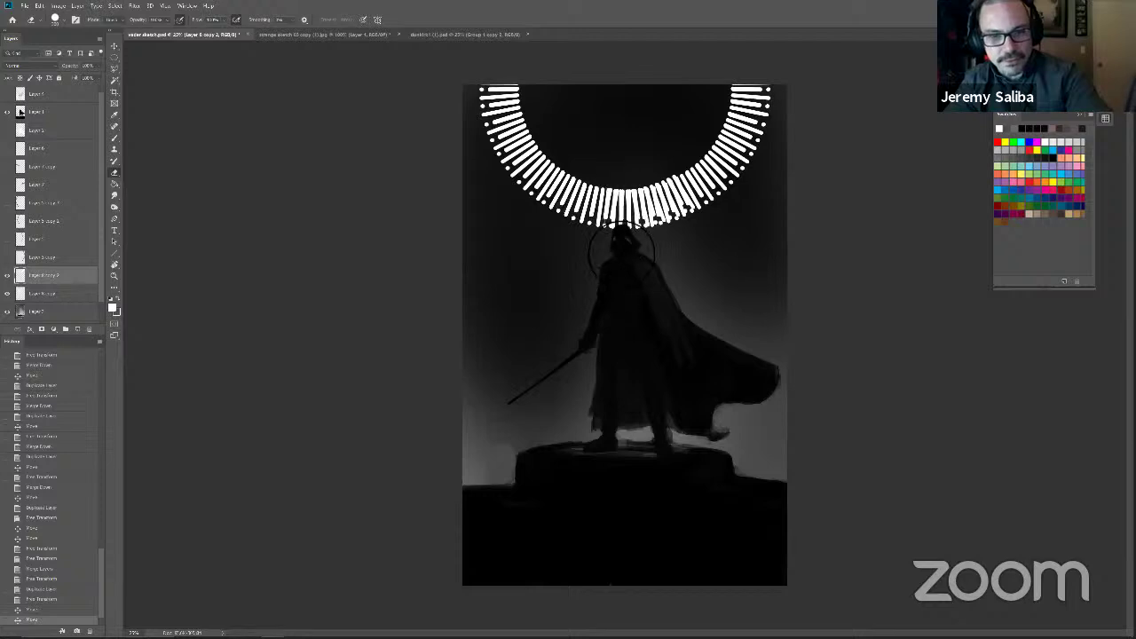
left_click(8, 275)
left_click(8, 275)
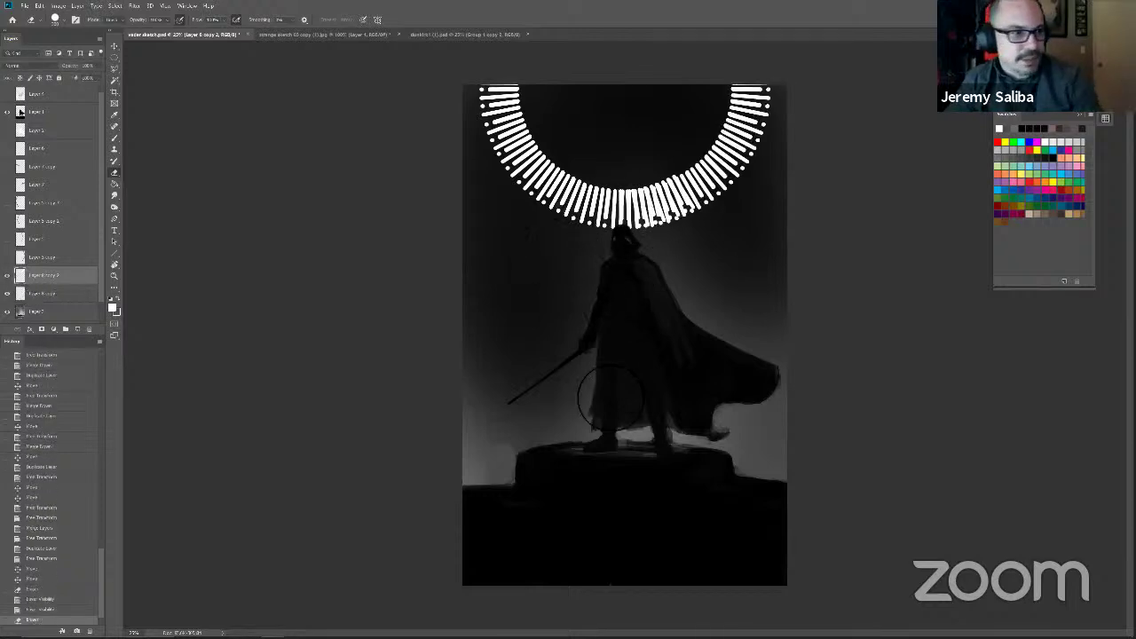
Step: Erase the other ring half's overlapping dashes right of the lower joint, redoing the erasure with cleaner strokes
left_click(68, 294)
mouse_move(693, 204)
left_mouse_down()
mouse_move(687, 243)
mouse_move(674, 197)
mouse_move(667, 245)
mouse_move(661, 220)
mouse_move(677, 302)
left_mouse_up()
key("ctrl+z")
key("ctrl+z")
left_click_drag(664, 201, 656, 247)
key("ctrl+minus")
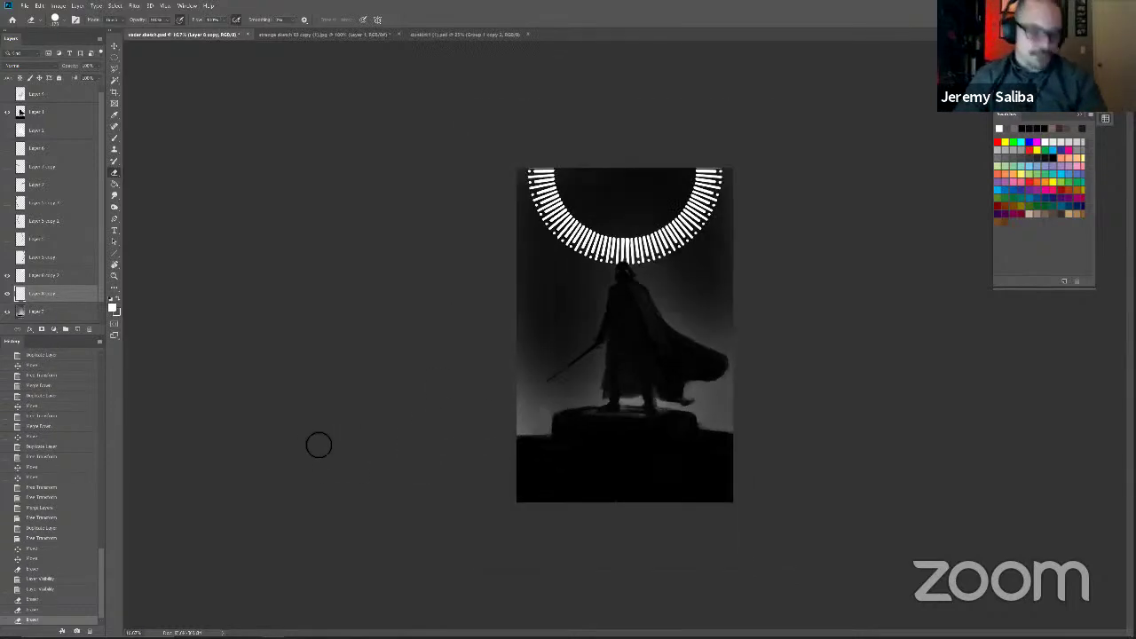
Step: Merge the two ring halves into one layer and move the ring down around the figure's legs and pedestal
key("ctrl+e")
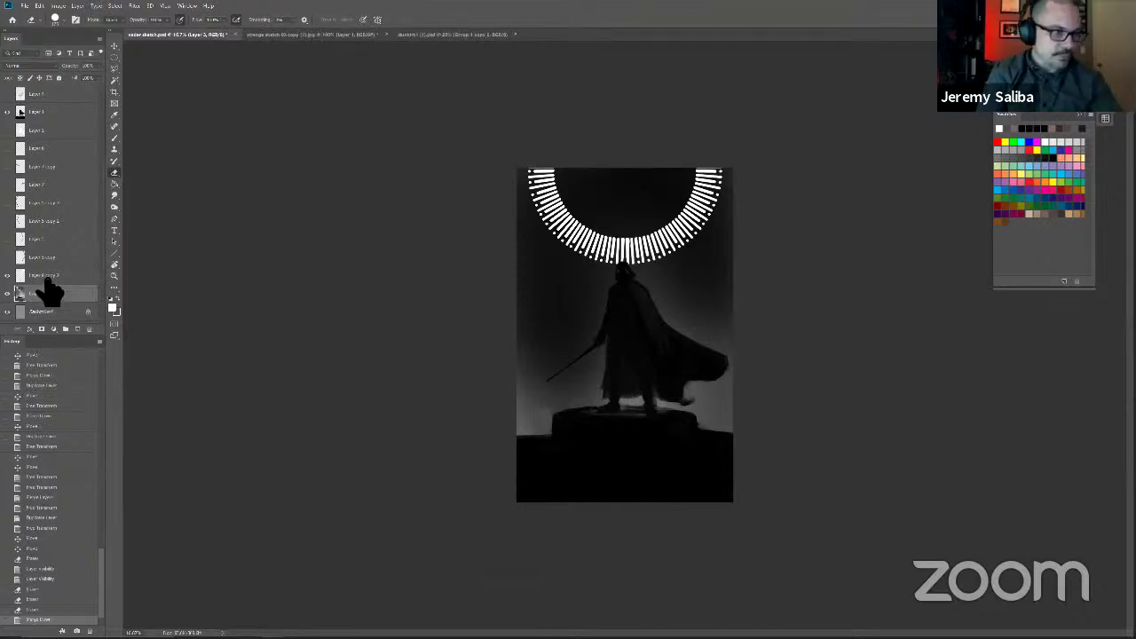
key("ctrl+z")
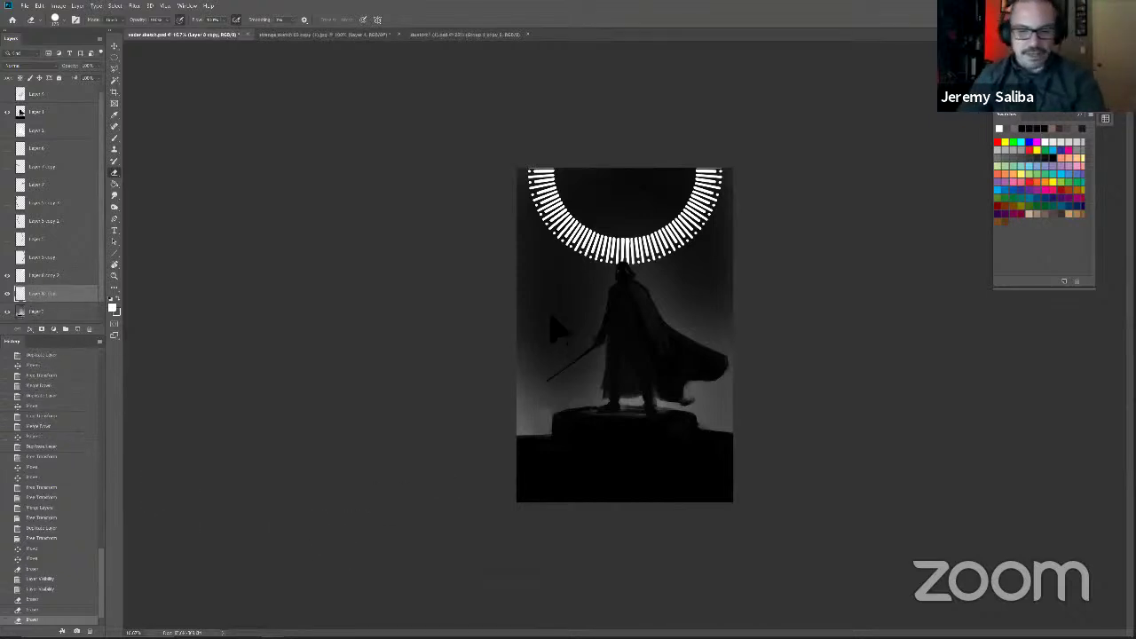
key("alt+]")
key("ctrl+e")
key("v")
left_click_drag(559, 304, 549, 523)
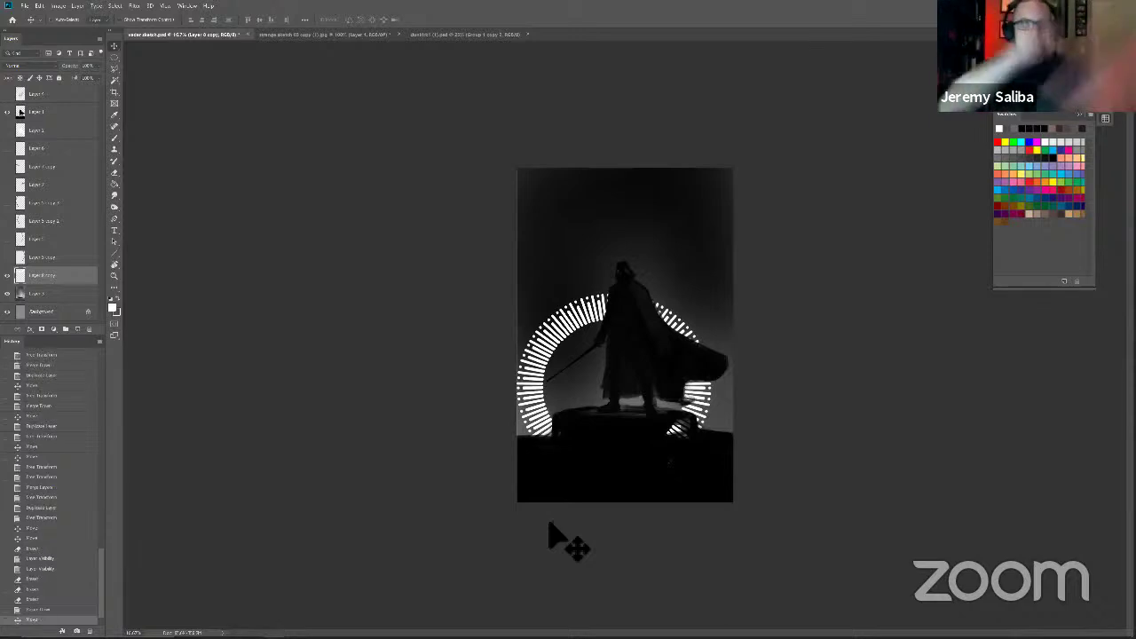
Step: Place the ring layer above the figure's silhouette layer and centre the ring horizontally on the canvas
left_click_drag(68, 274, 48, 124)
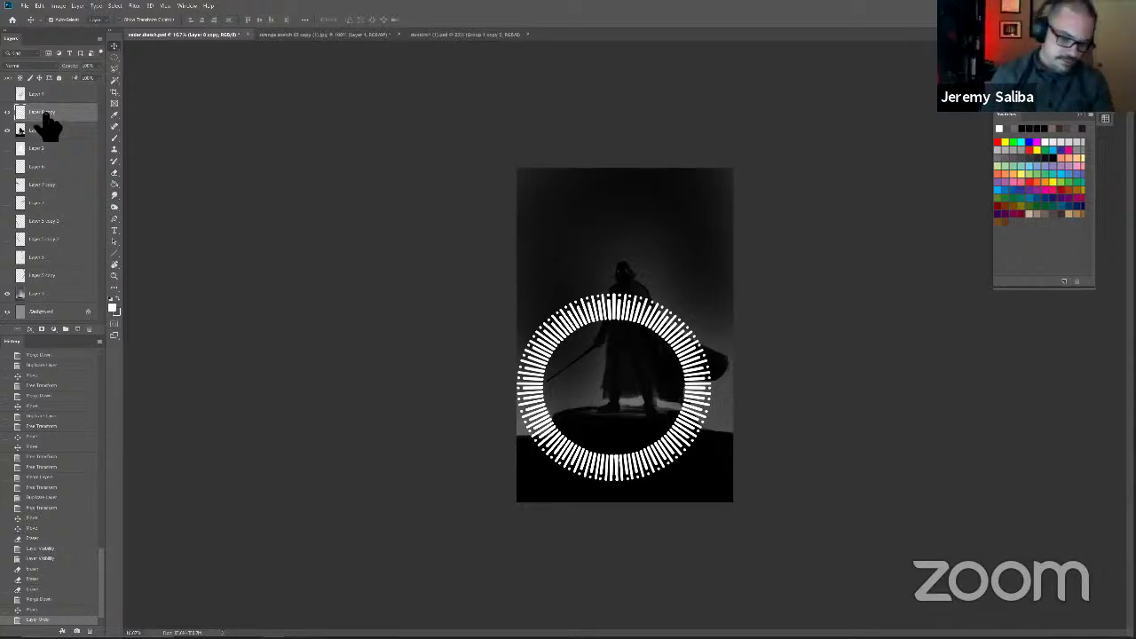
key("ctrl+t")
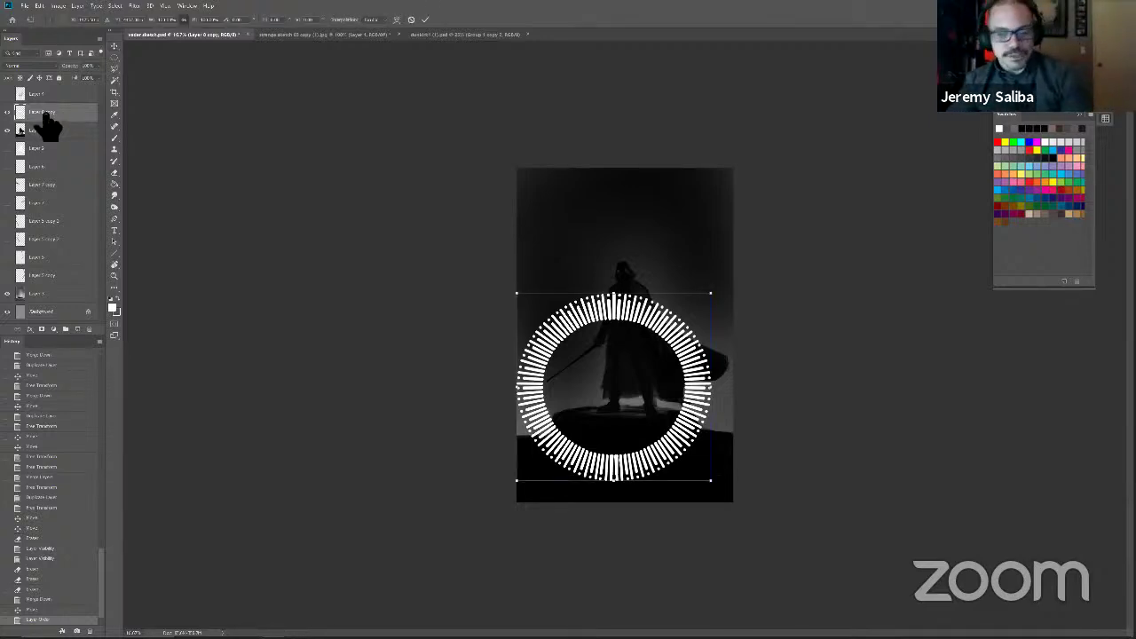
left_click_drag(576, 450, 577, 449)
left_click_drag(577, 399, 588, 394)
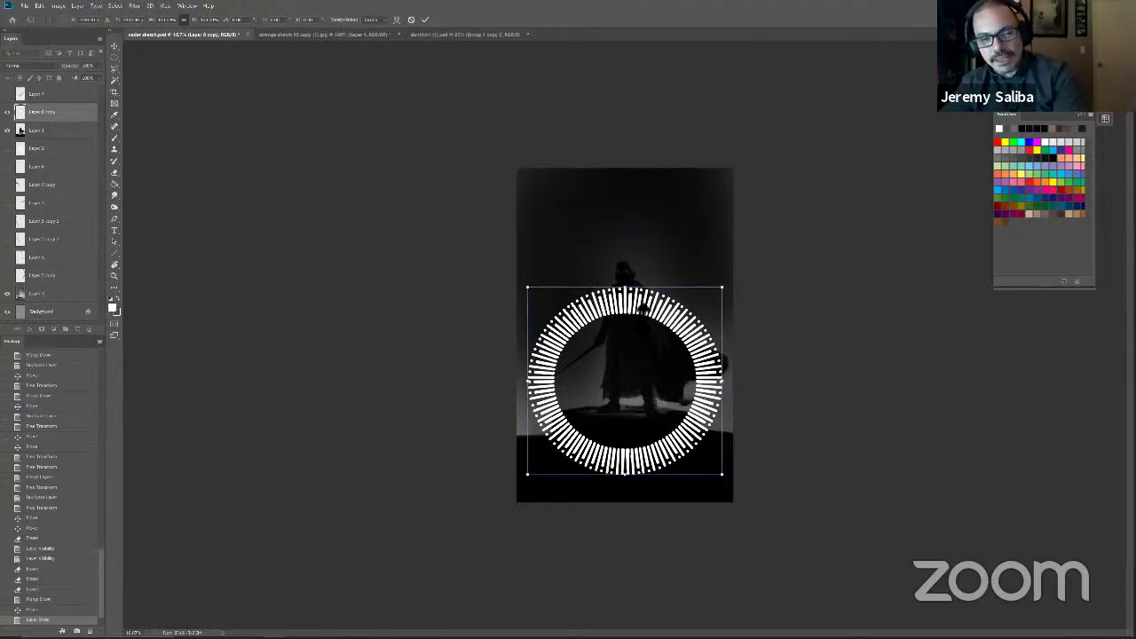
Step: Flatten the ring into a ground-level ellipse below the pedestal, narrowing its far edge and widening its near edge for perspective
left_click_drag(625, 286, 625, 403)
left_click_drag(725, 403, 700, 424)
left_click_drag(718, 474, 747, 459)
left_click_drag(538, 402, 548, 413)
left_click_drag(506, 474, 503, 463)
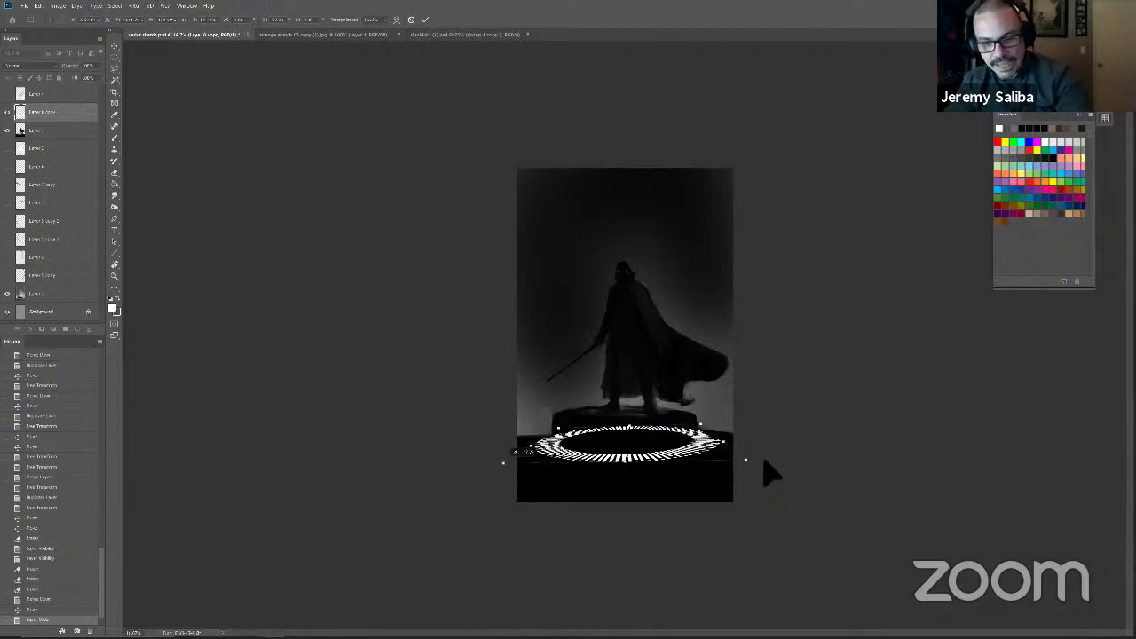
Step: Widen the ring ellipse beyond both canvas edges, adjust its corners for ground perspective and apply the transformation
left_click_drag(746, 459, 764, 460)
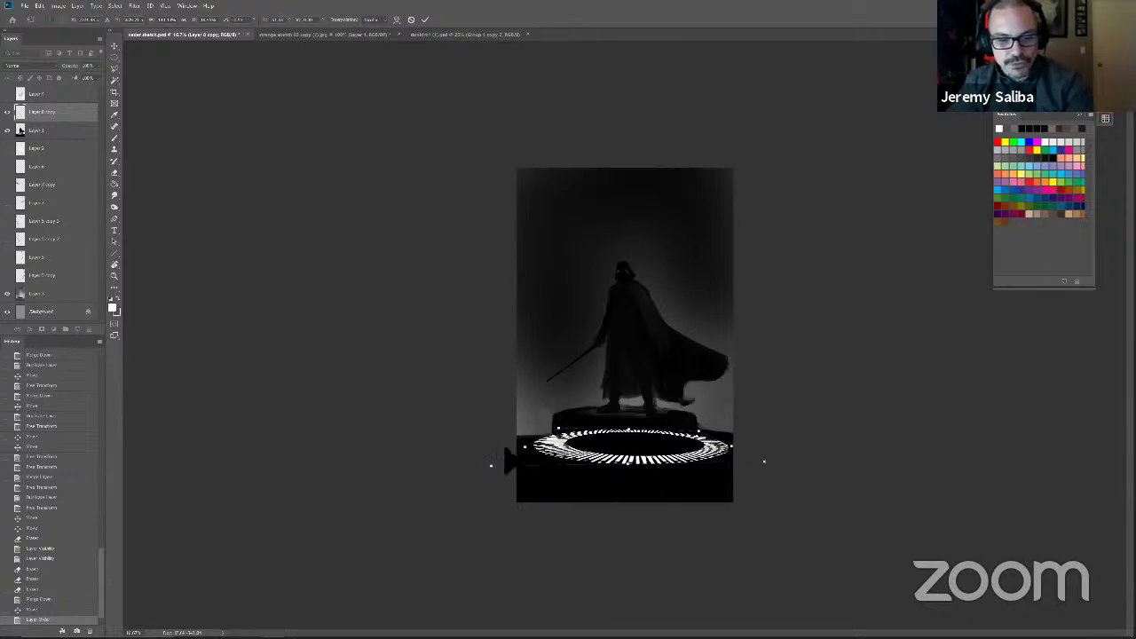
mouse_move(508, 448)
left_mouse_down()
mouse_move(495, 461)
mouse_move(500, 450)
left_mouse_up()
left_click_drag(732, 448, 760, 440)
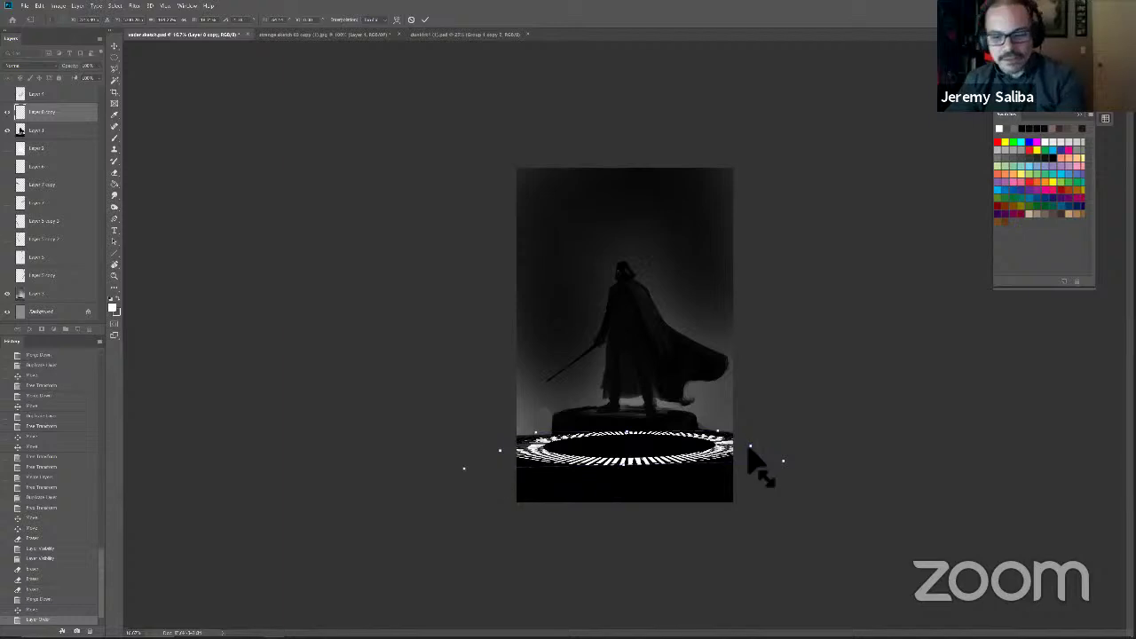
left_click_drag(748, 444, 751, 444)
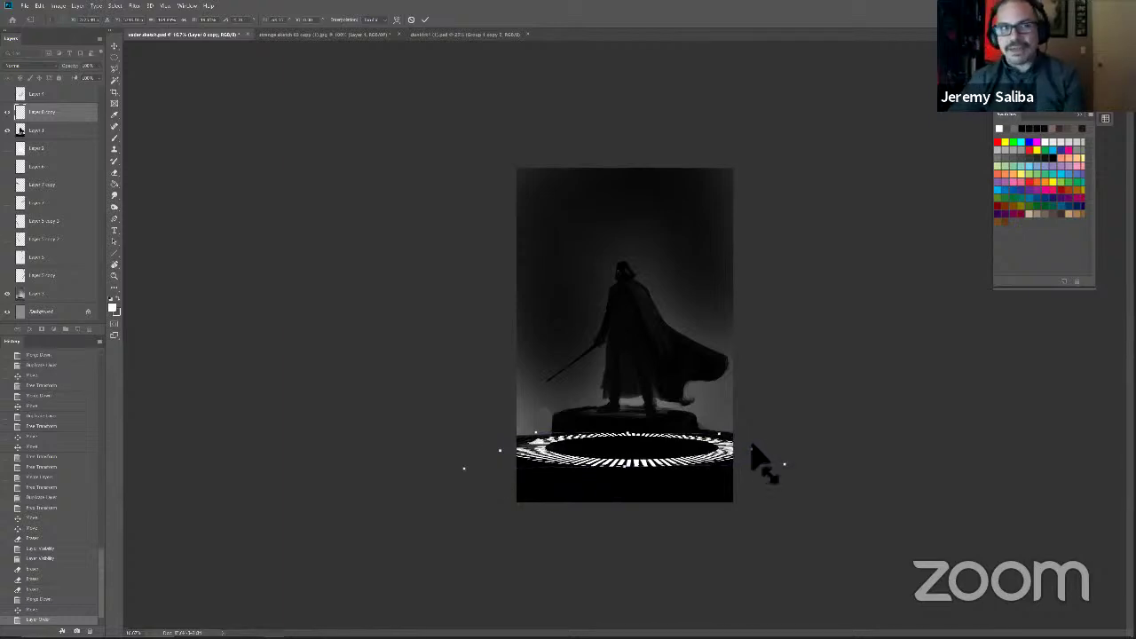
left_click_drag(494, 449, 493, 451)
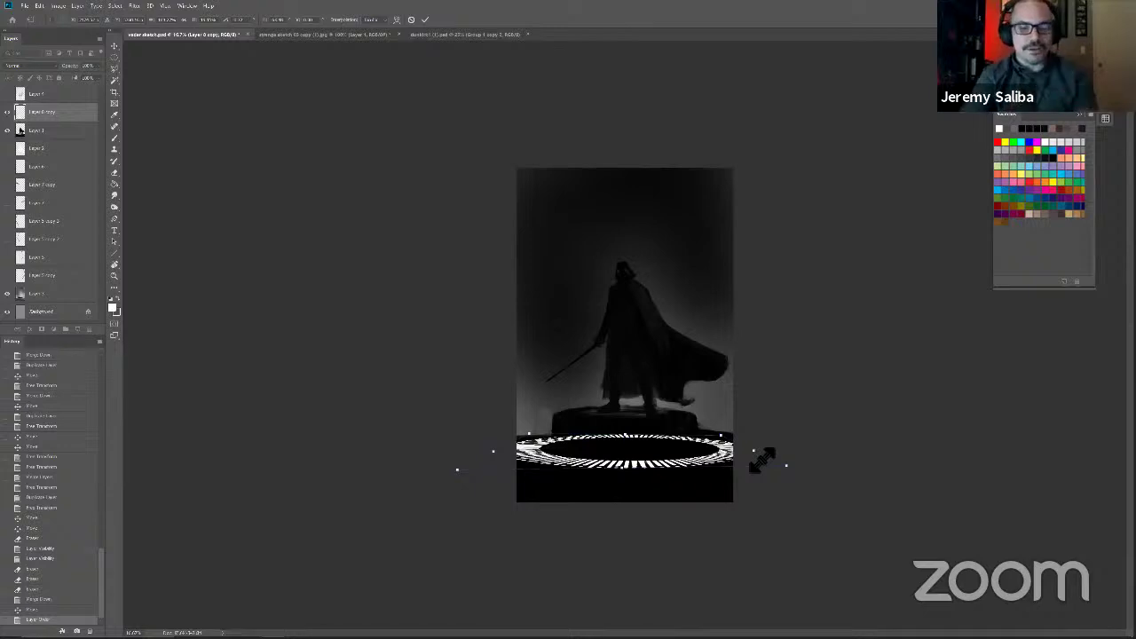
key("Return")
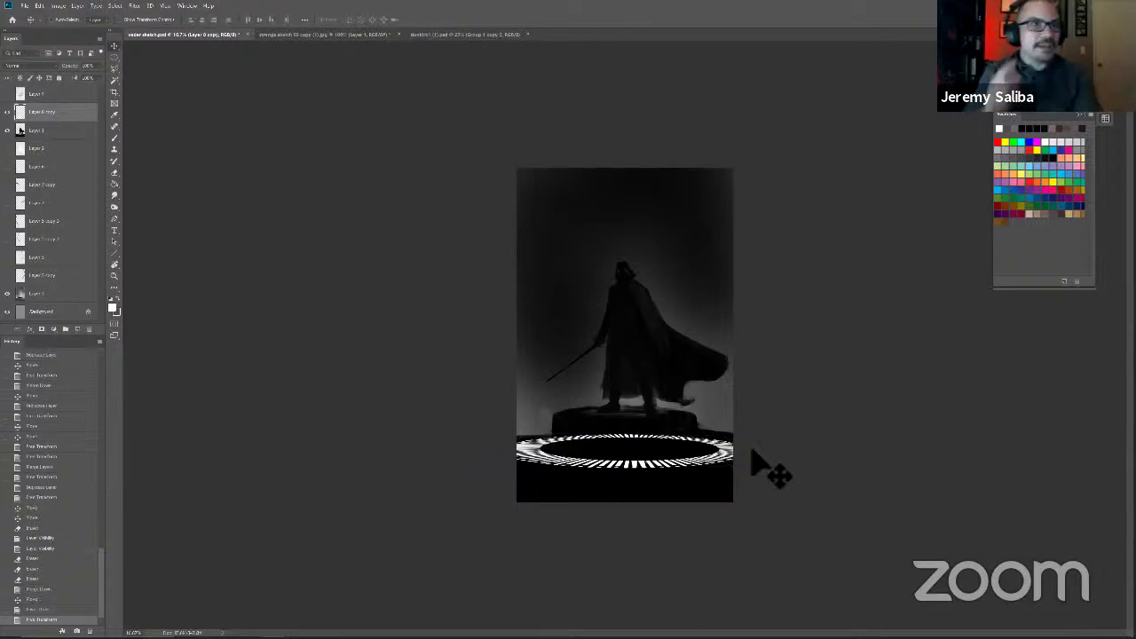
Step: Erase the ring's far arc where it crosses the front of the pedestal, so the pedestal stands inside the ring
key("e")
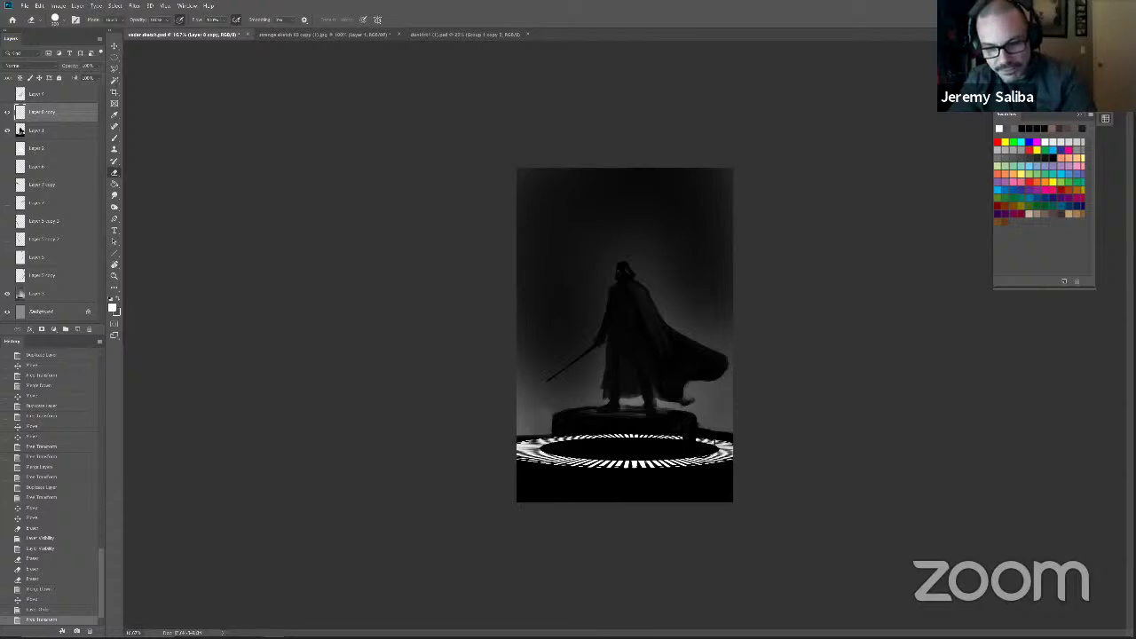
left_click(690, 417)
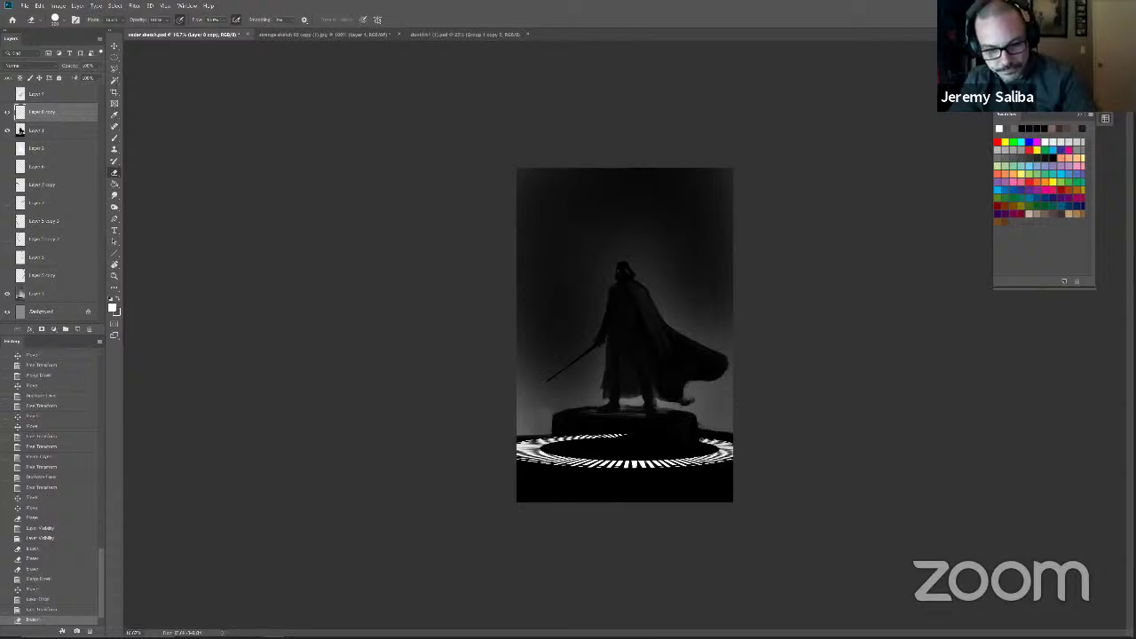
left_click(597, 435)
left_click(560, 439)
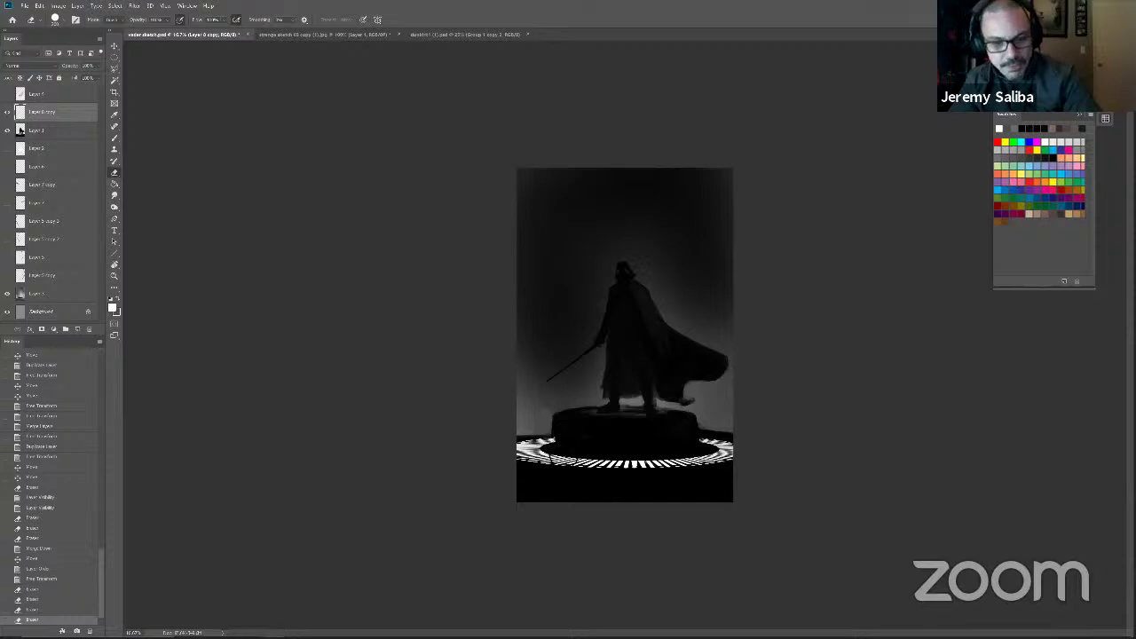
left_click(690, 408)
left_click(690, 408)
left_click(690, 408)
left_click(691, 408)
left_click(540, 517)
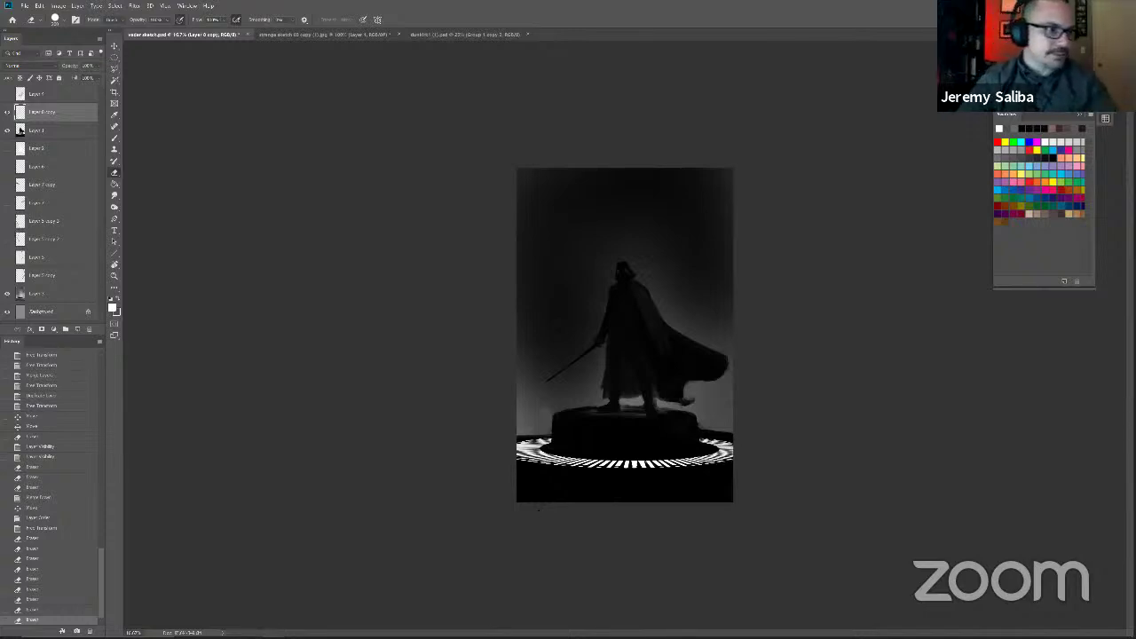
Step: On the figure's silhouette layer, erase the dark ground edges on both sides of the pedestal with short strokes
left_click(31, 133)
left_click_drag(523, 442, 539, 433)
left_click_drag(741, 439, 723, 433)
left_click_drag(746, 441, 728, 436)
left_click_drag(751, 445, 726, 440)
left_click_drag(745, 443, 721, 436)
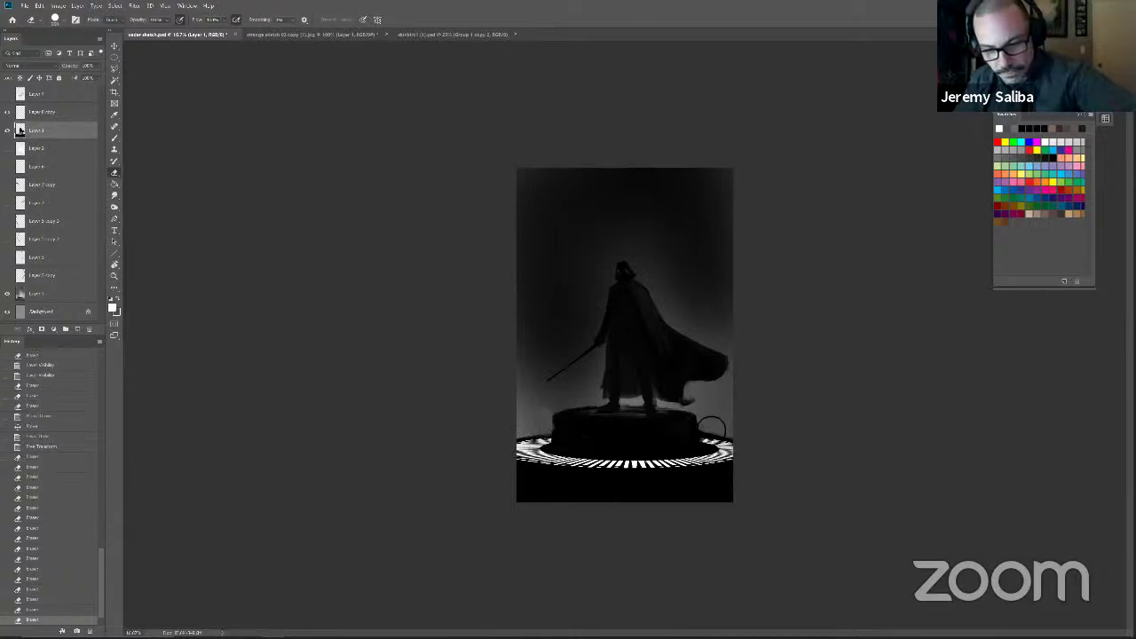
left_click(692, 426)
left_click(692, 426)
left_click(545, 428)
left_click(546, 427)
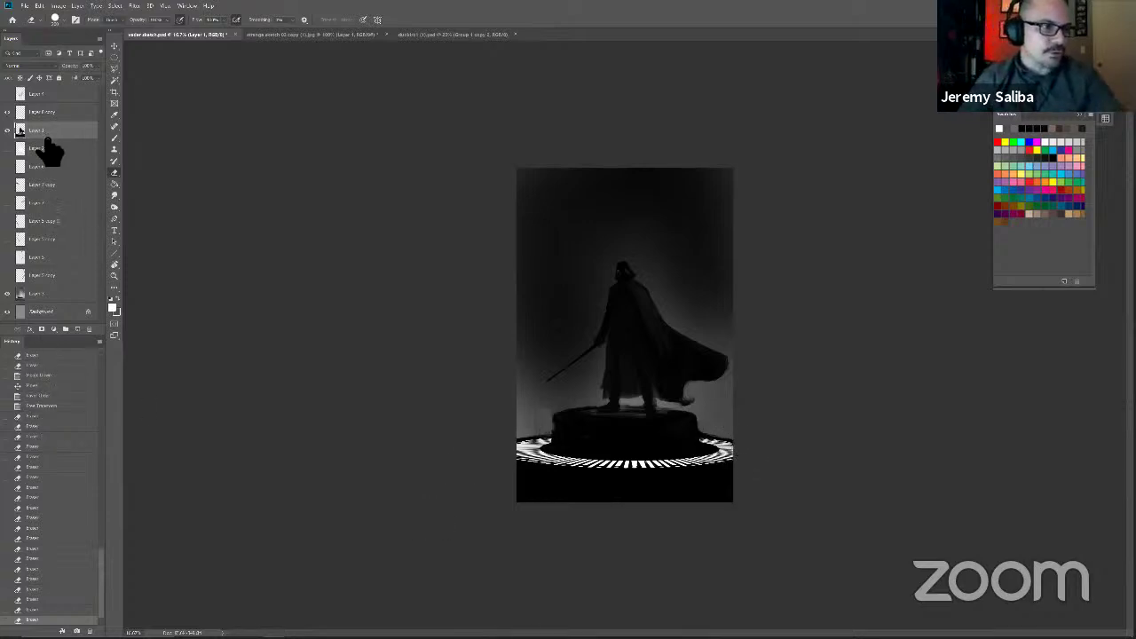
Step: Create a new layer above the silhouette and paint one short vertical white bar above the figure, undoing the extra second stroke
left_click(77, 329)
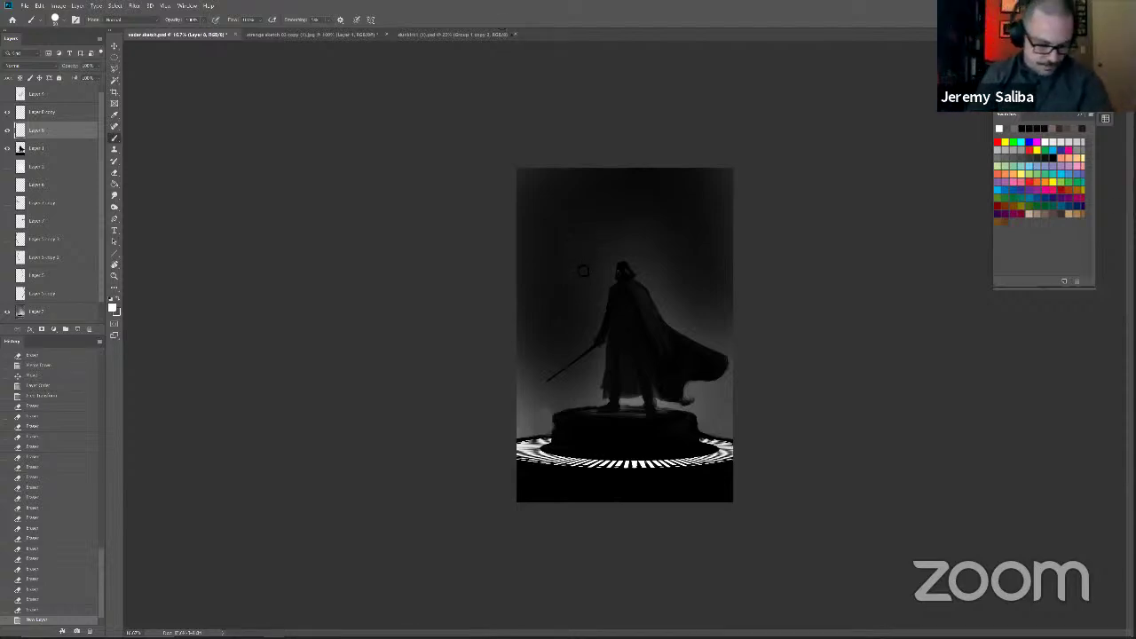
right_click(533, 260)
key("Escape")
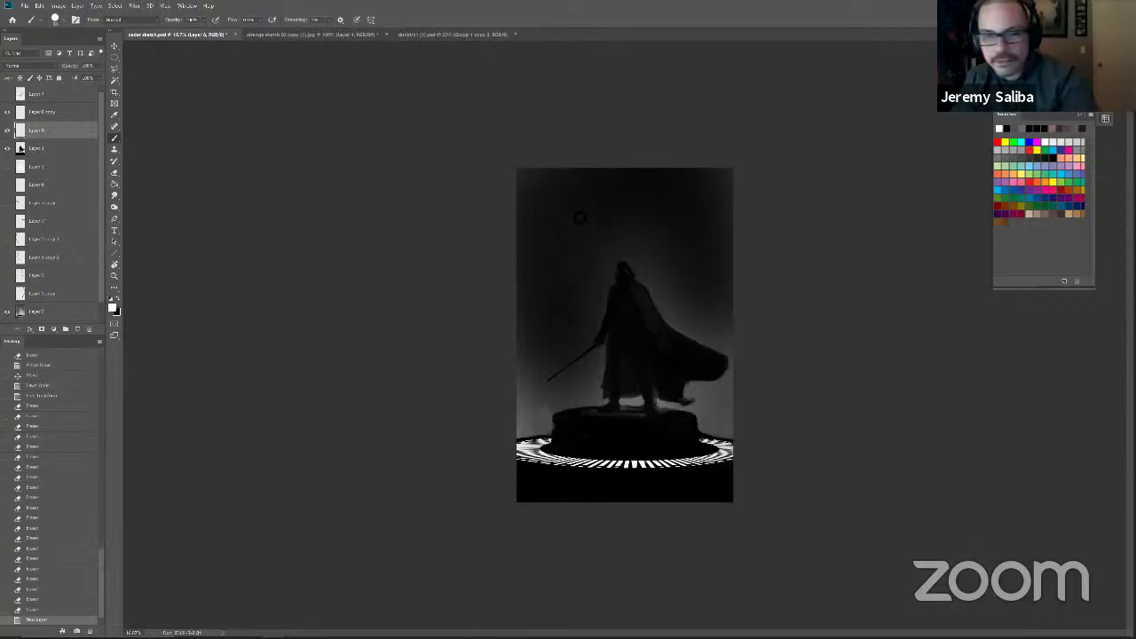
left_click_drag(576, 210, 576, 224)
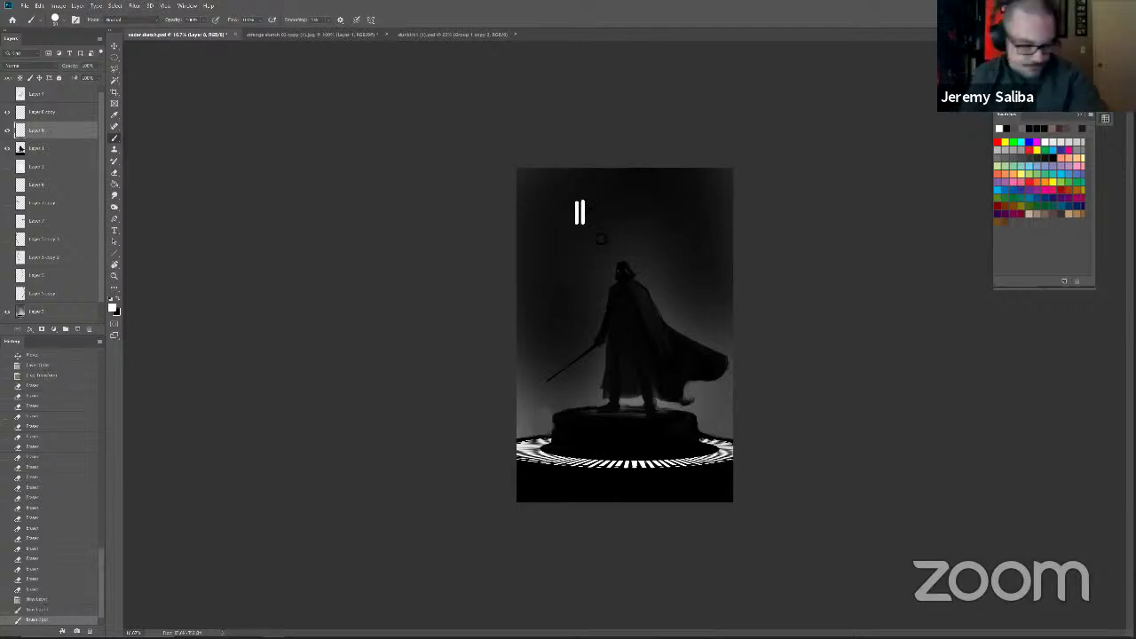
key("ctrl+z")
Step: Duplicate the white bar, merge the pair, and duplicate that pair alongside to form a row of four evenly spaced bars
mouse_move(50, 131)
left_mouse_down()
mouse_move(92, 324)
mouse_move(88, 338)
mouse_move(78, 328)
left_mouse_up()
key("v")
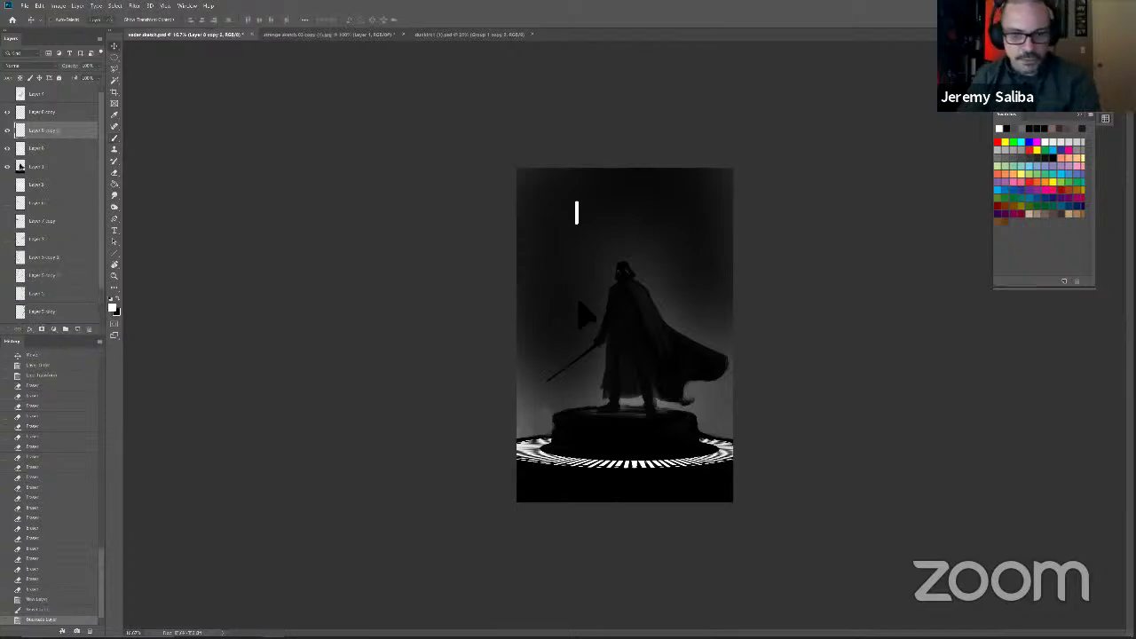
left_click_drag(591, 282, 589, 282)
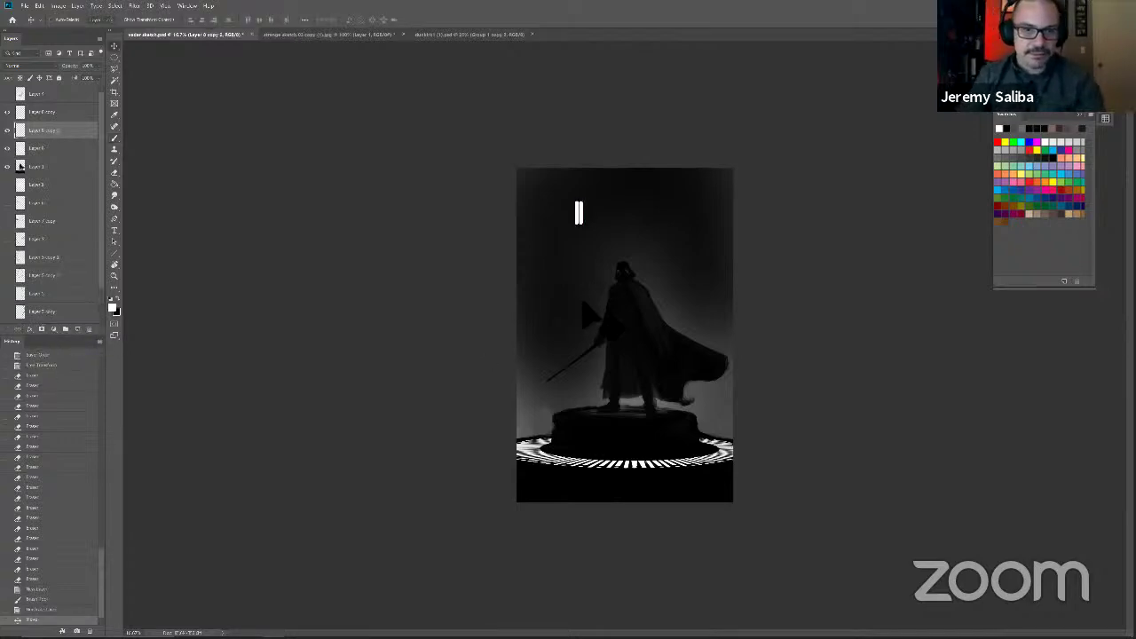
key("ctrl+e")
left_click_drag(64, 131, 78, 328)
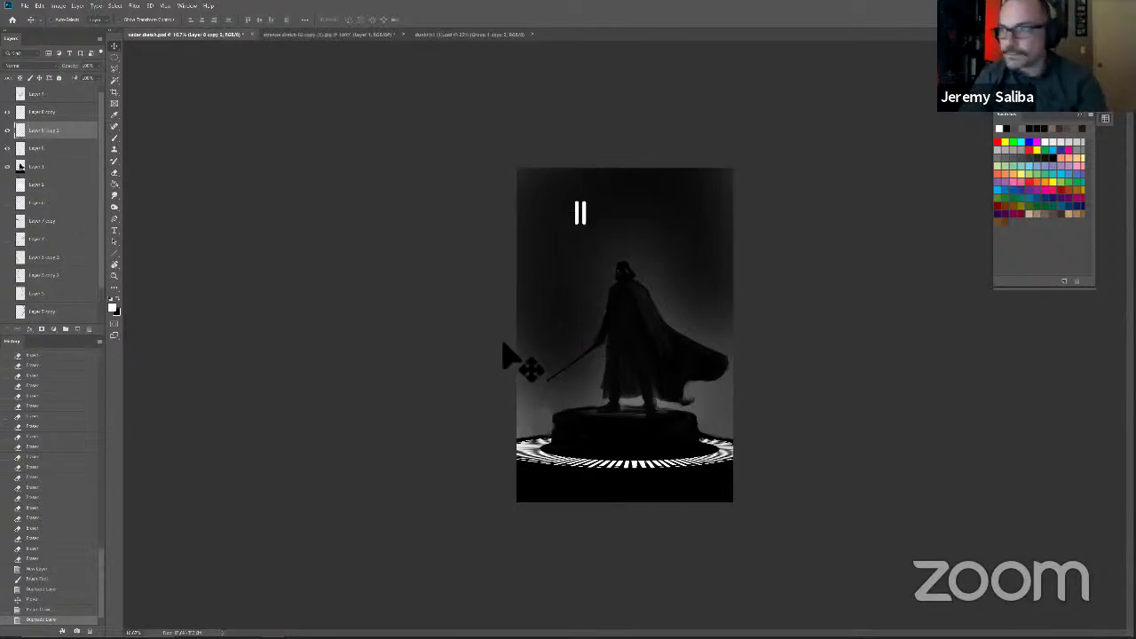
left_click_drag(559, 343, 576, 348)
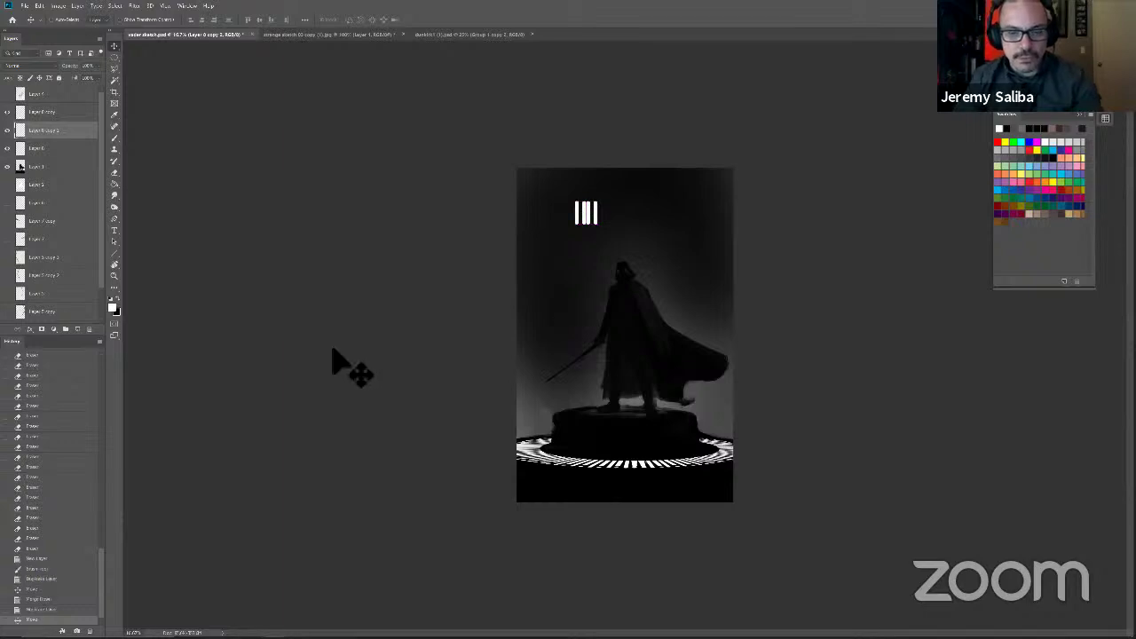
key("shift+Right")
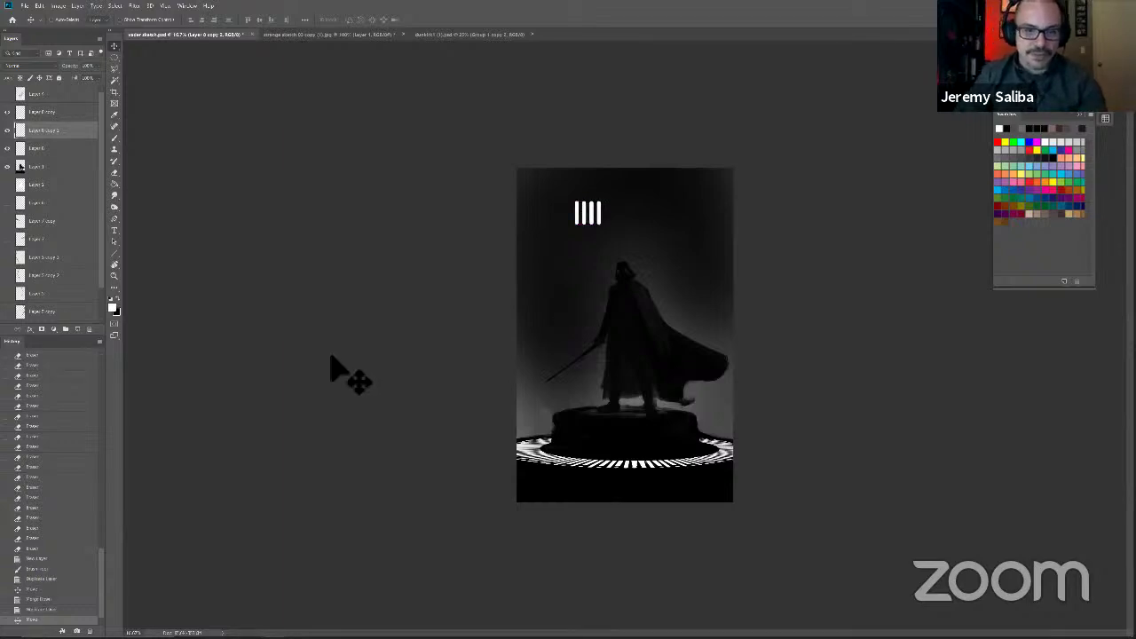
Step: Extend the row to twelve bars by duplicating groups of four at even spacing, and merge everything into one layer
left_click_drag(36, 147, 78, 330)
left_click_drag(607, 291, 637, 299)
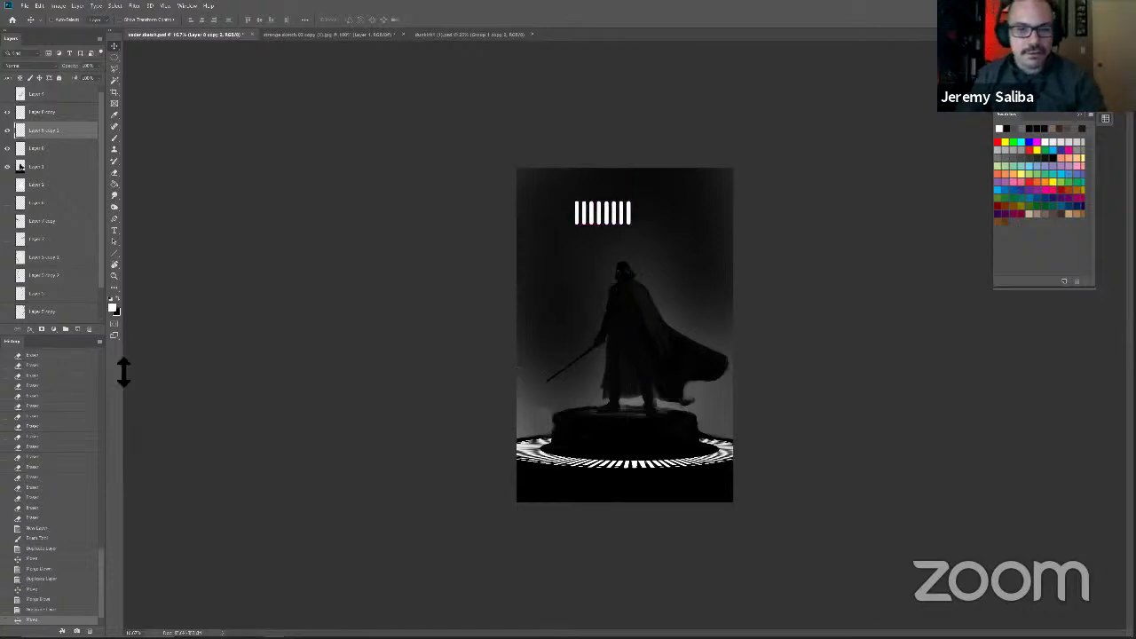
left_click_drag(55, 131, 77, 329)
left_click_drag(587, 353, 618, 360)
left_click_drag(412, 496, 412, 495)
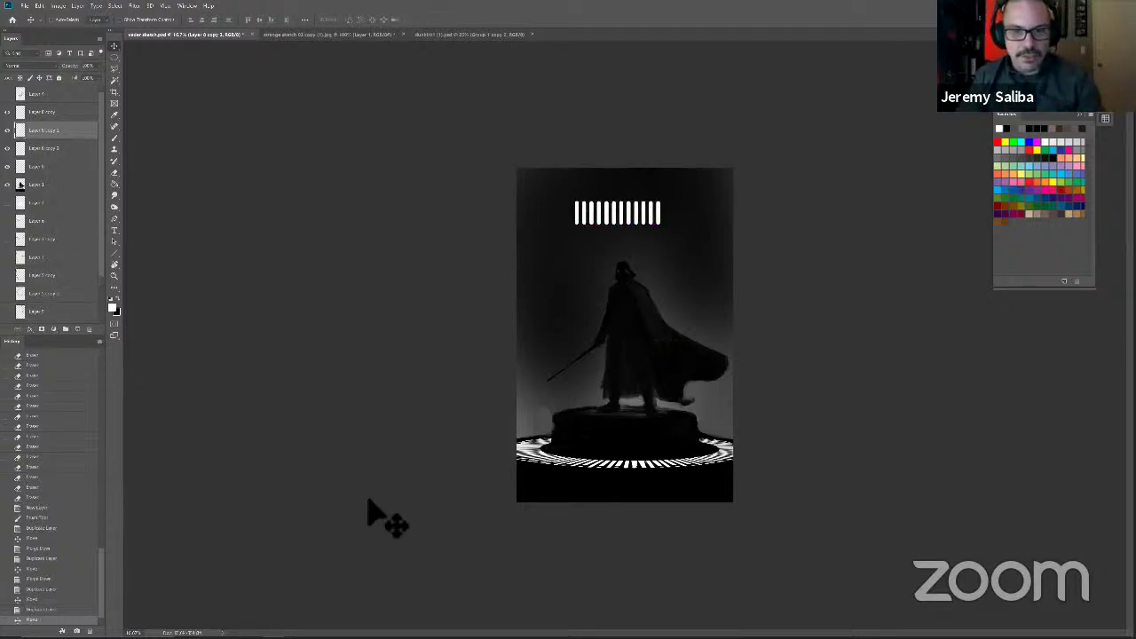
key("ctrl+e")
key("ctrl+e")
Step: Duplicate the twelve-bar row layer and place the copy just below the original, shifted sideways by four bars
left_click(8, 131)
left_click(7, 130)
left_click_drag(51, 134, 78, 329)
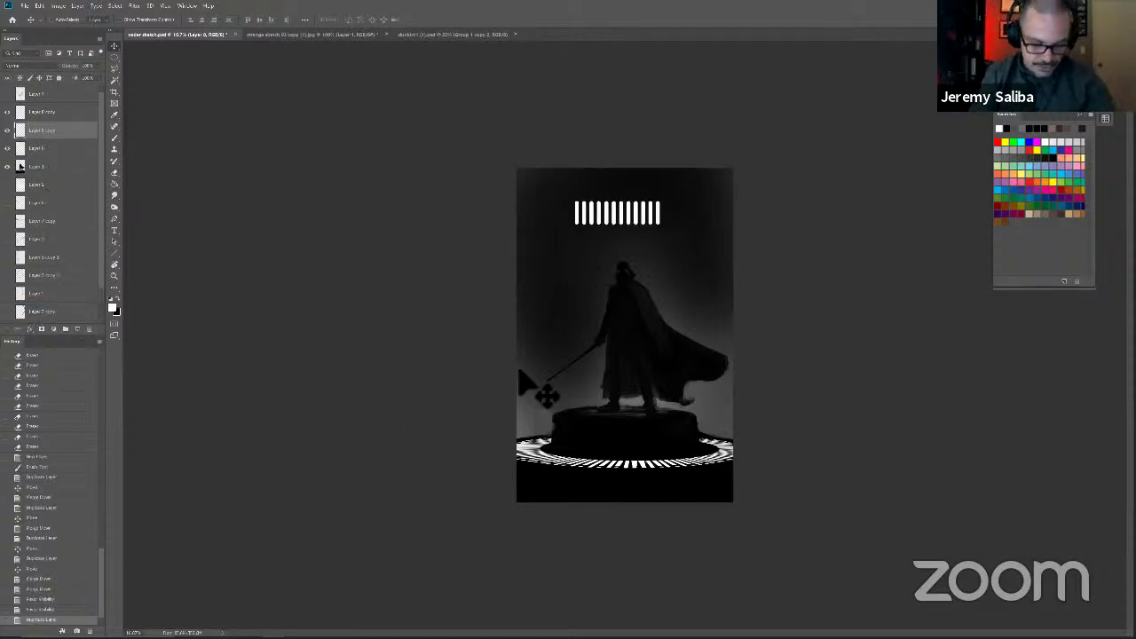
left_click_drag(587, 245, 578, 262)
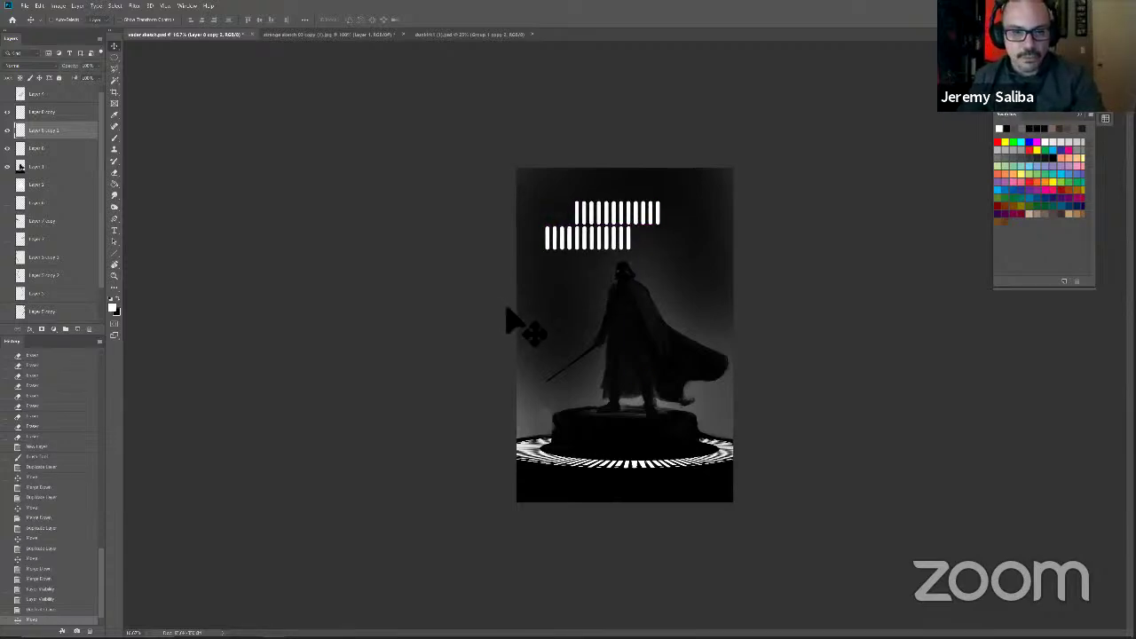
Step: Hide the ring, original bar row and silhouette layers, leaving the duplicated bar row showing over the background
key("ctrl+plus")
key("b")
key("ctrl+plus")
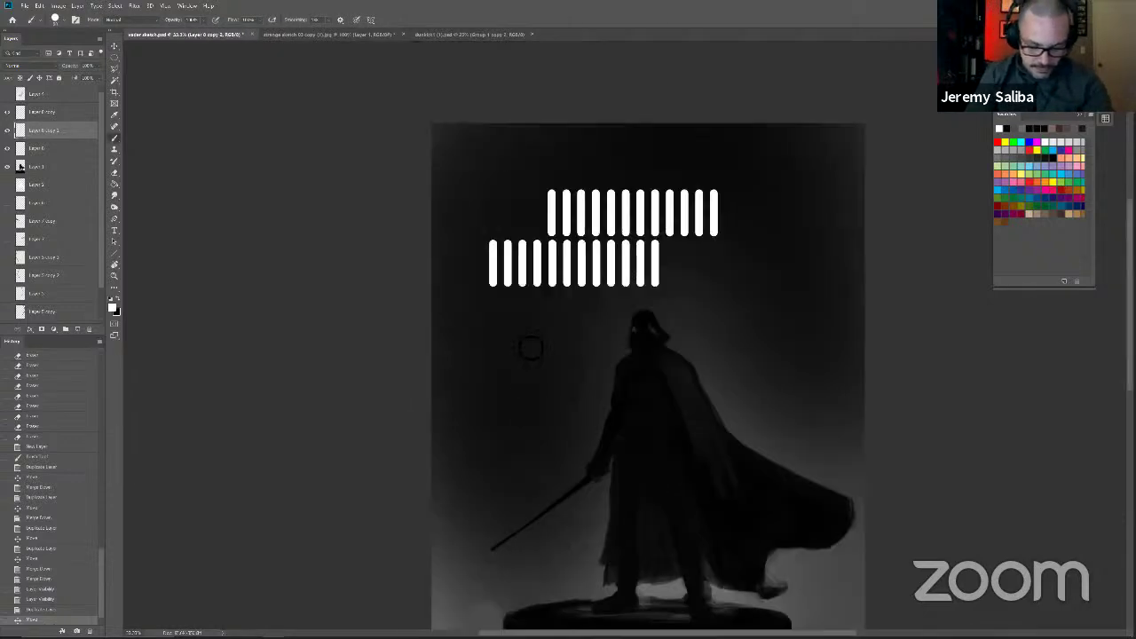
key("m")
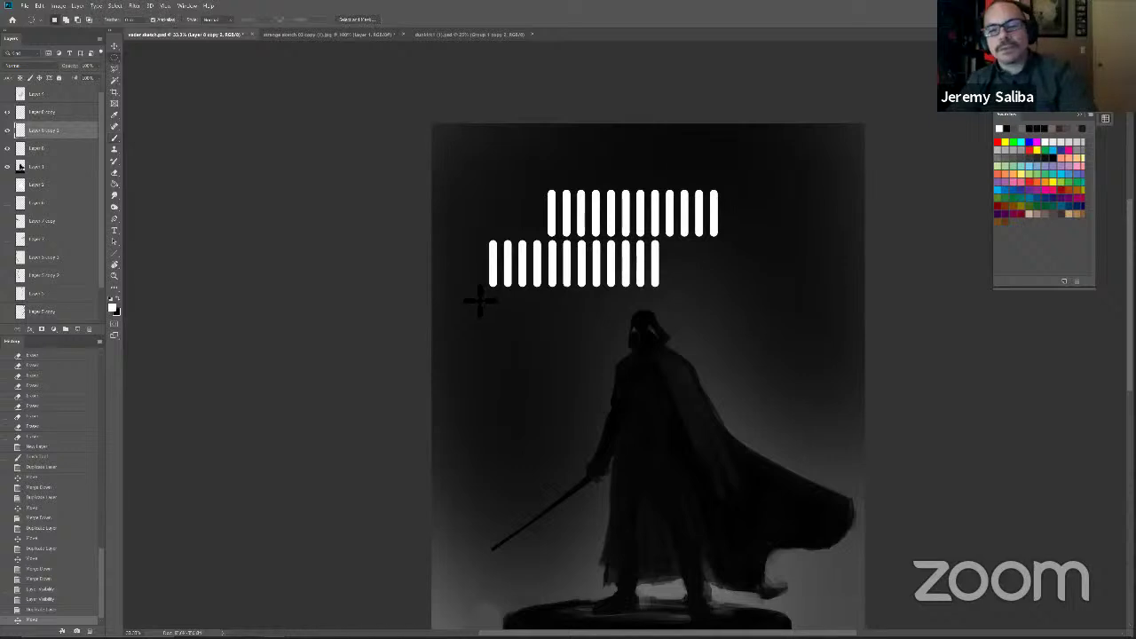
scroll(584, 490, "down", 5)
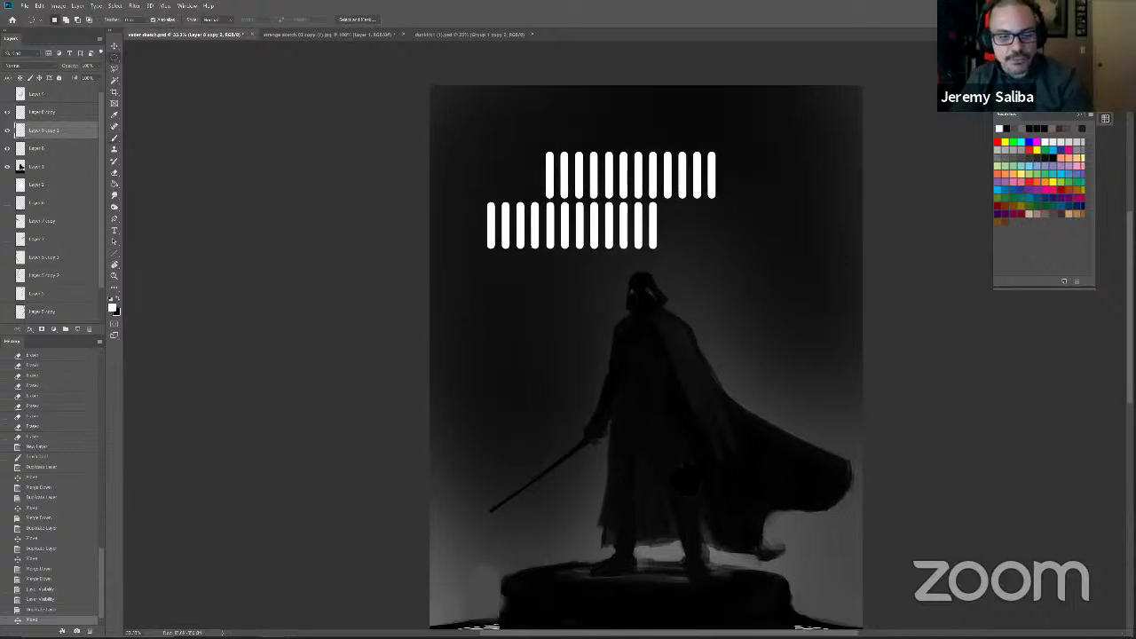
left_click_drag(574, 464, 572, 470)
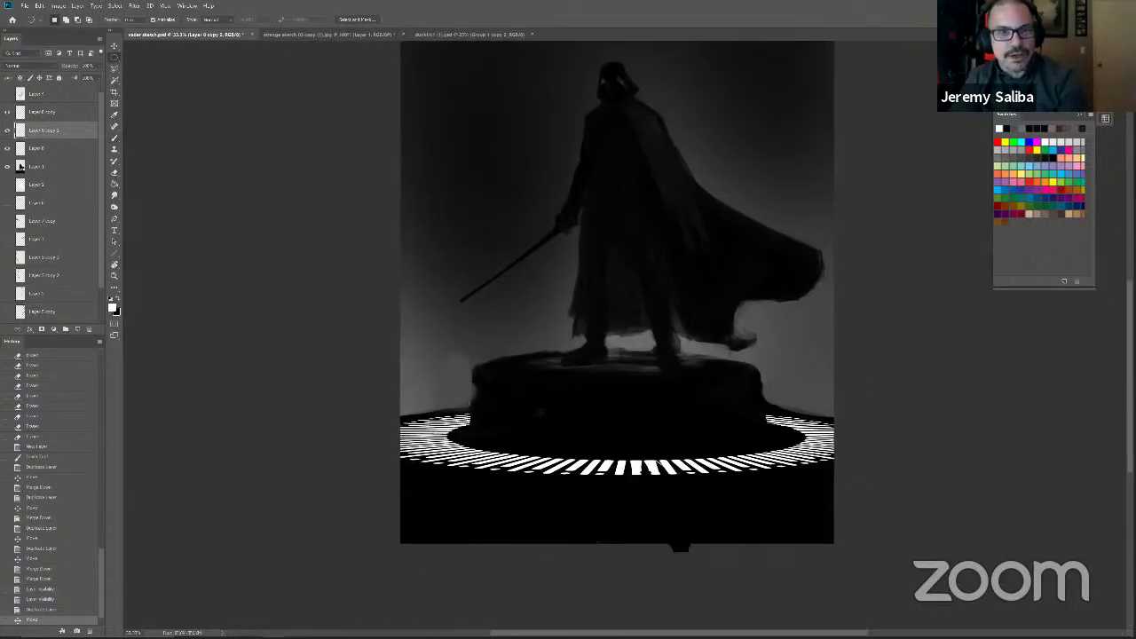
scroll(618, 305, "up", 2)
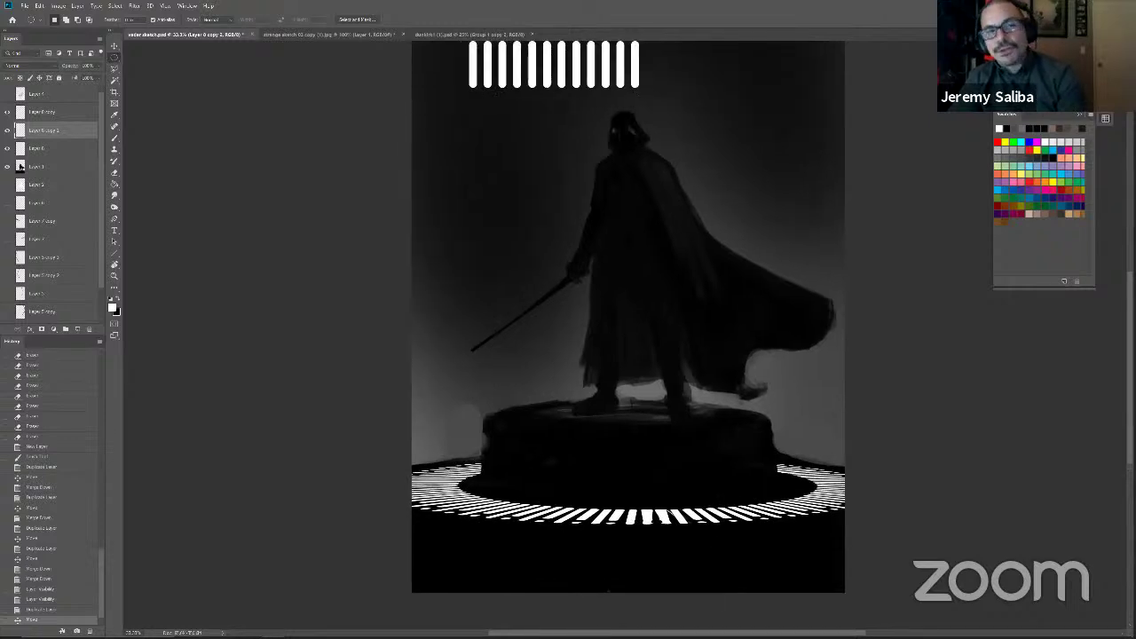
left_click_drag(651, 386, 708, 583)
left_click_drag(570, 286, 569, 283)
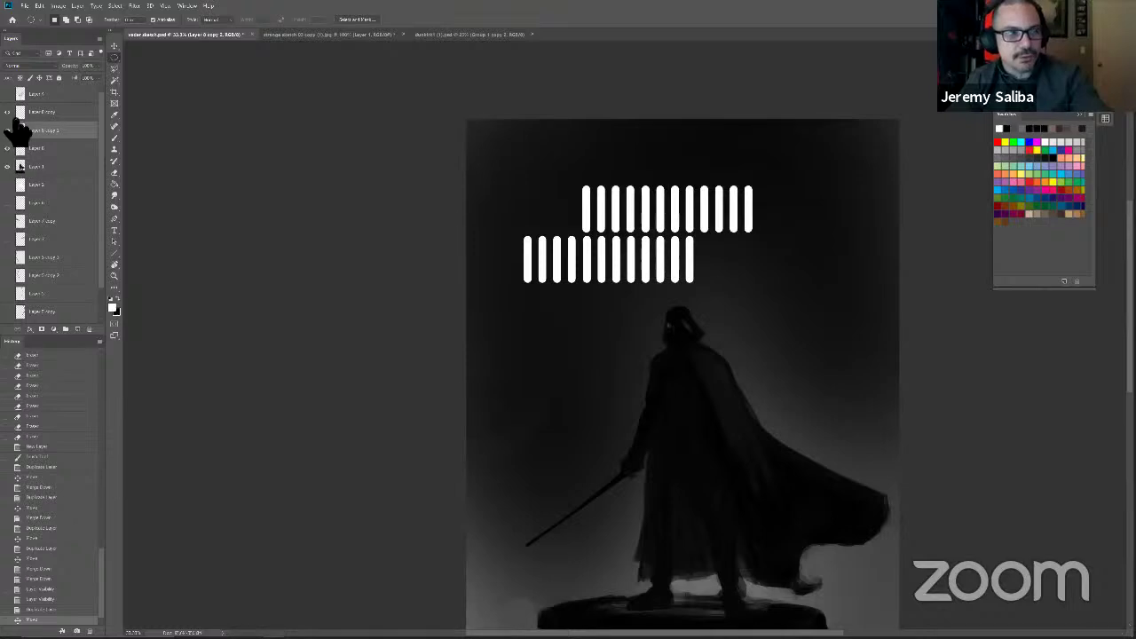
left_click(7, 148)
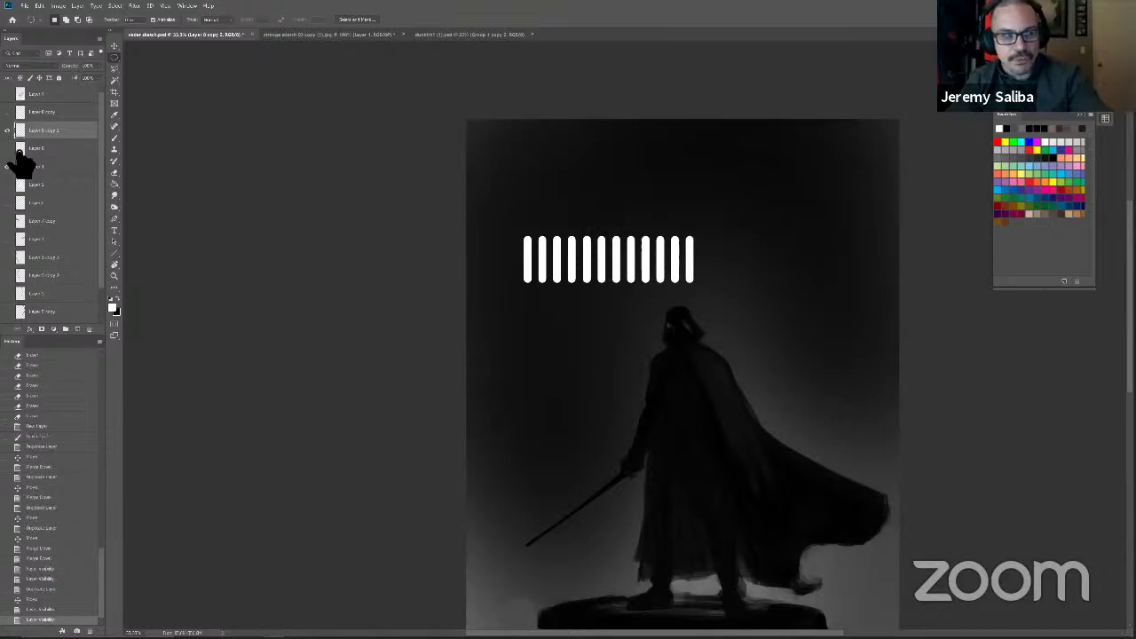
left_click(9, 166)
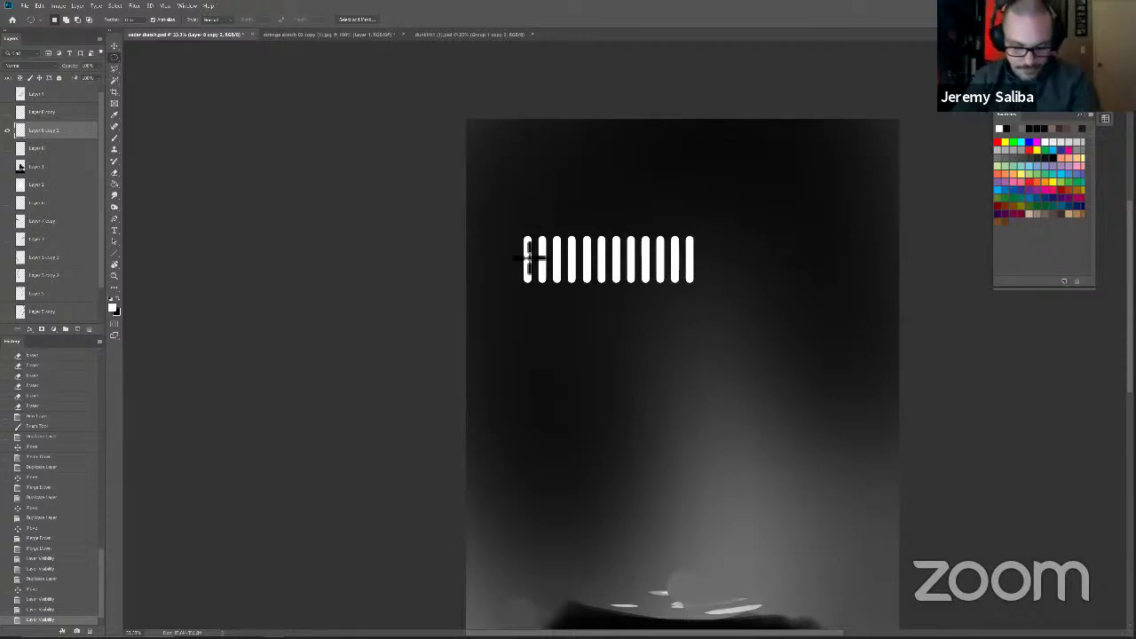
left_click_drag(514, 223, 533, 299)
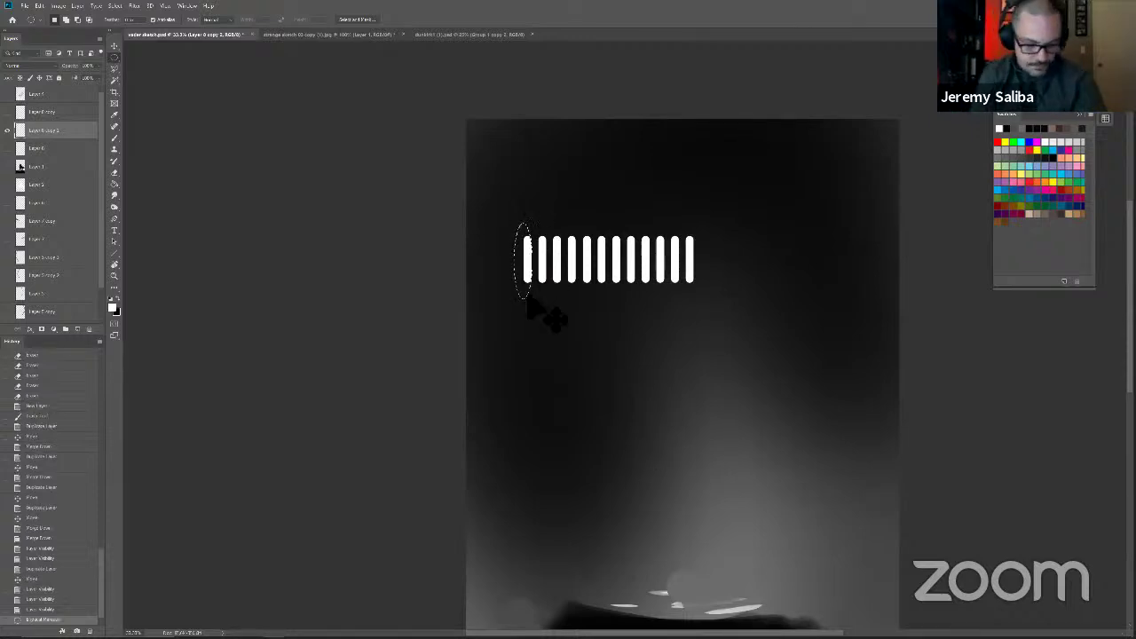
key("ctrl+d")
right_click(114, 57)
left_click(113, 56)
left_click_drag(124, 59, 121, 60)
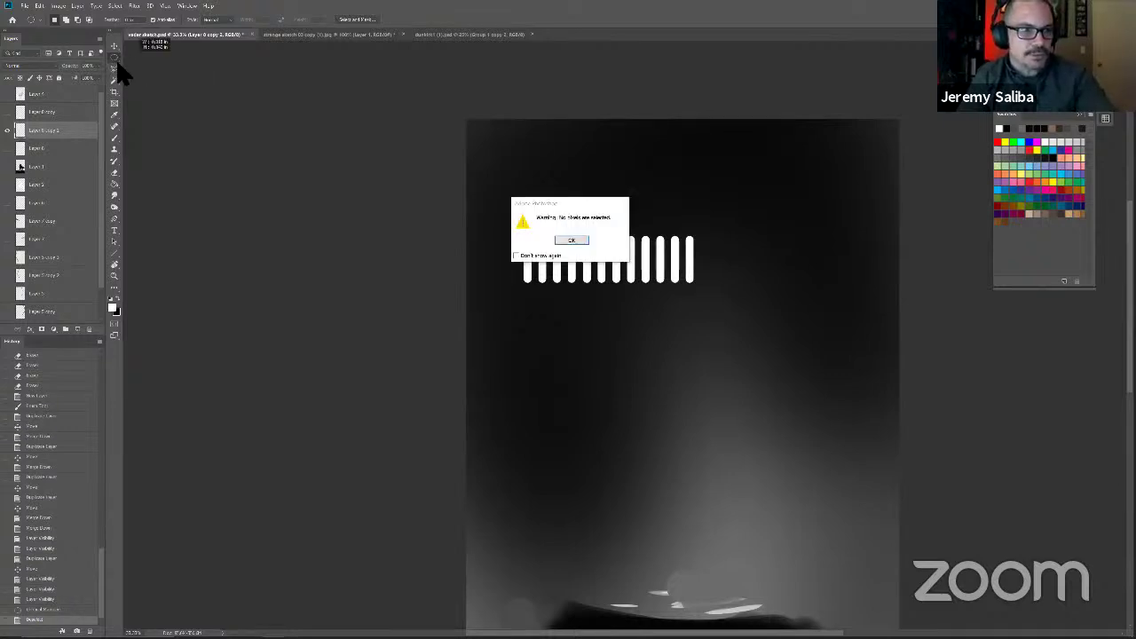
key("Return")
Step: Select every other bar of the twelve-bar row, starting from its left end, with added rectangular marquee selections
right_click(115, 56)
left_click(133, 57)
left_click_drag(509, 216, 545, 313)
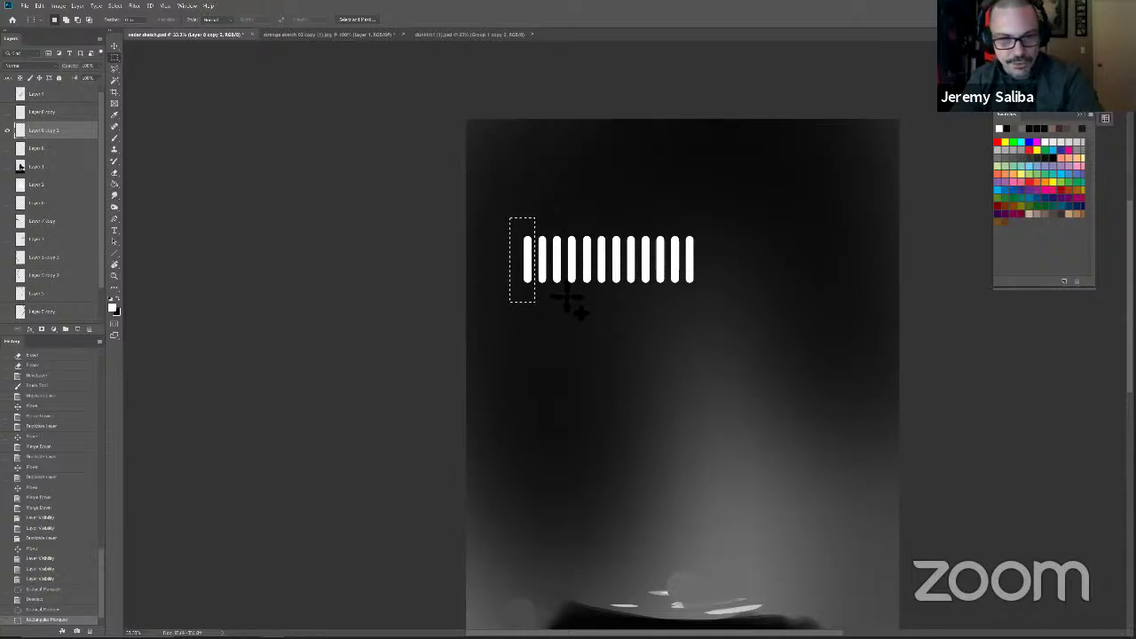
left_click_drag(550, 222, 604, 292)
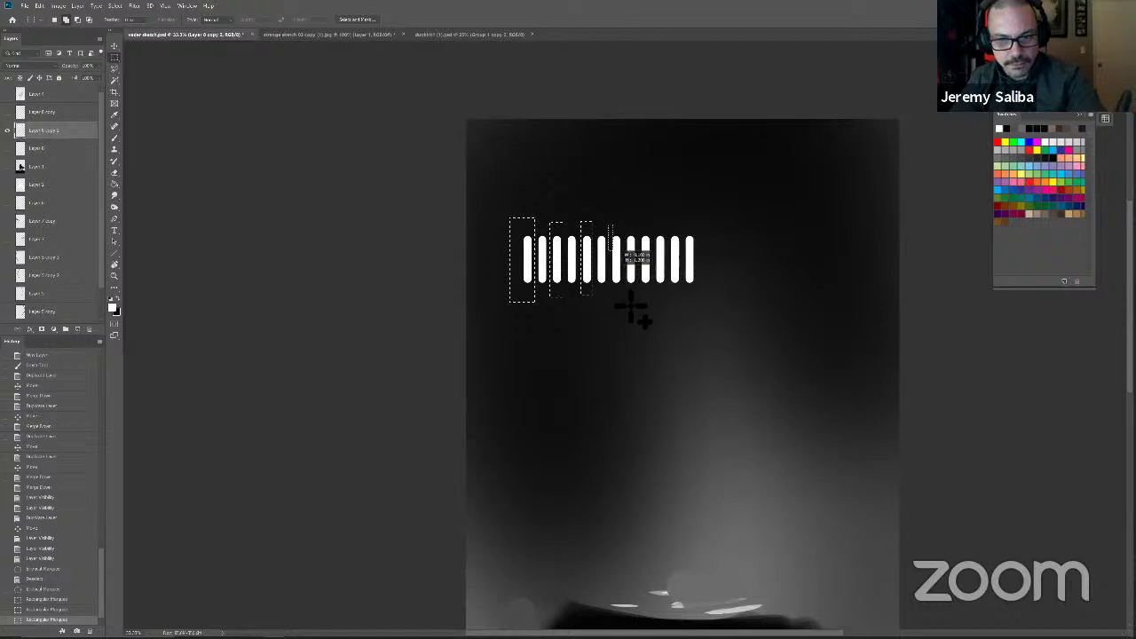
left_click_drag(658, 303, 658, 303)
left_click_drag(637, 222, 650, 293)
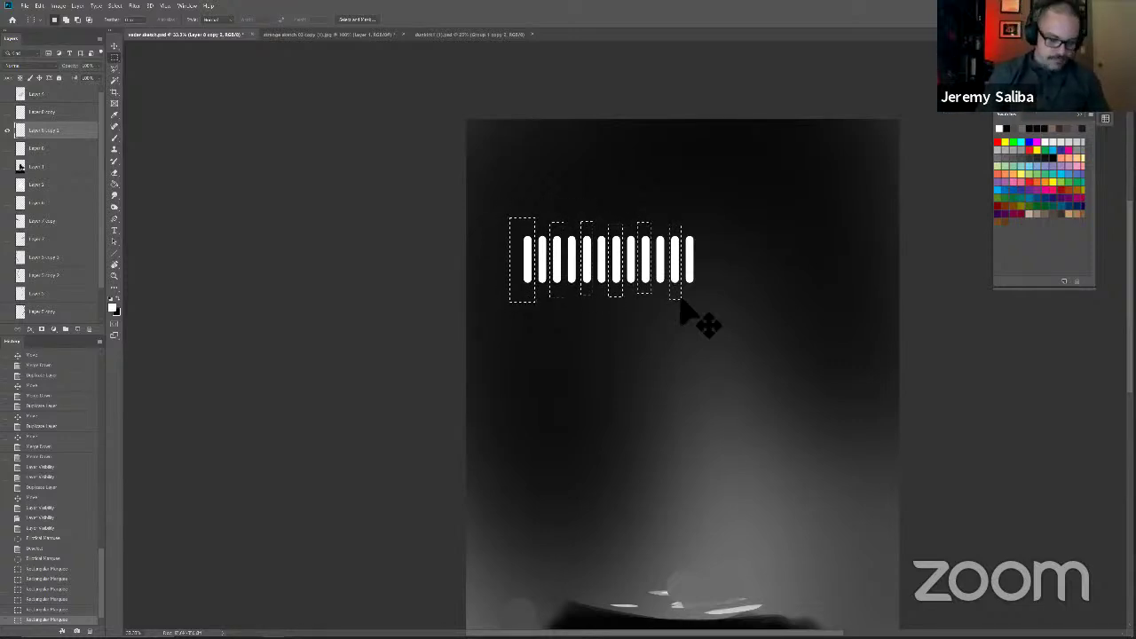
Step: Copy the selected bars to a new layer, shift the copy slightly down to lengthen them, and merge it into the row
key("ctrl+j")
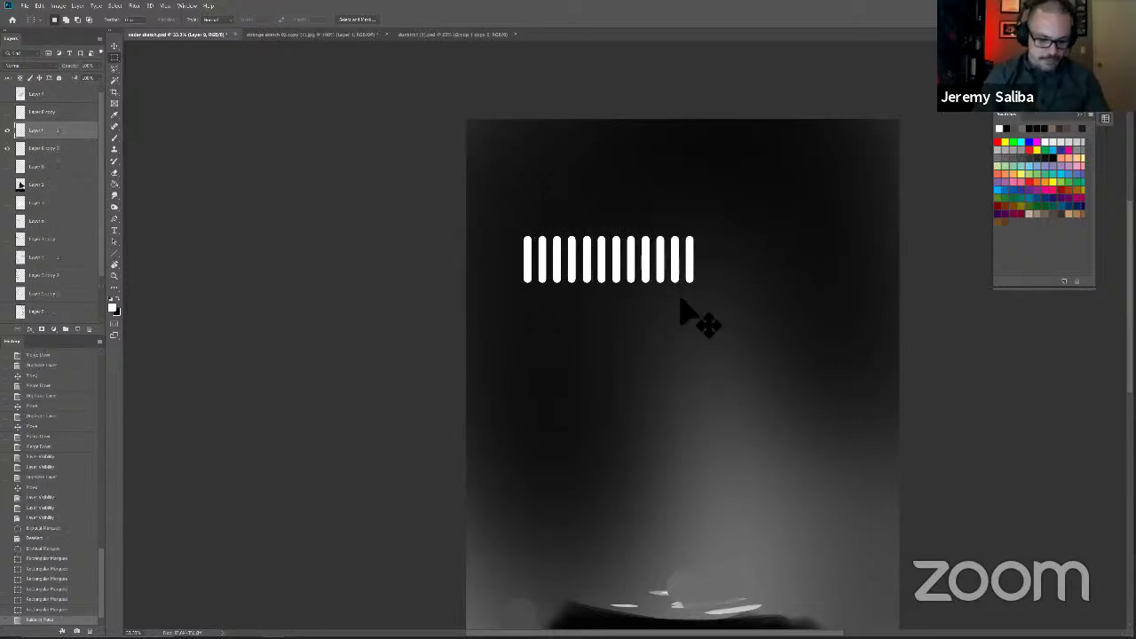
key("v")
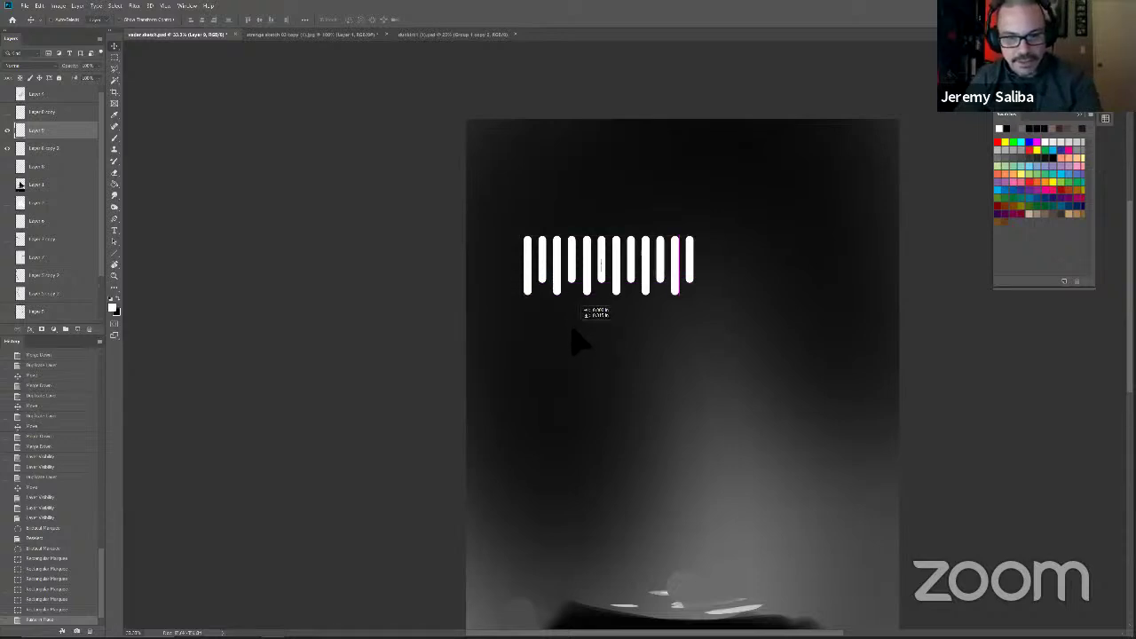
left_click_drag(590, 350, 591, 351)
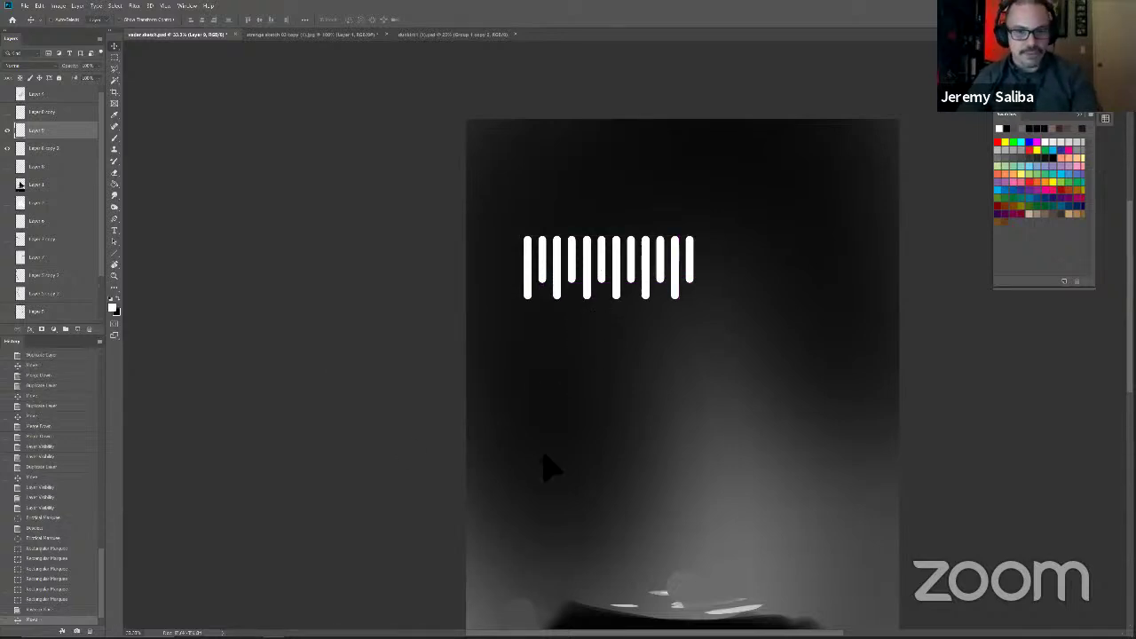
left_click_drag(542, 468, 539, 401)
Step: Paint a white dot beneath the second bar on a new layer, and place a duplicate beneath the fourth bar
left_click(77, 329)
key("b")
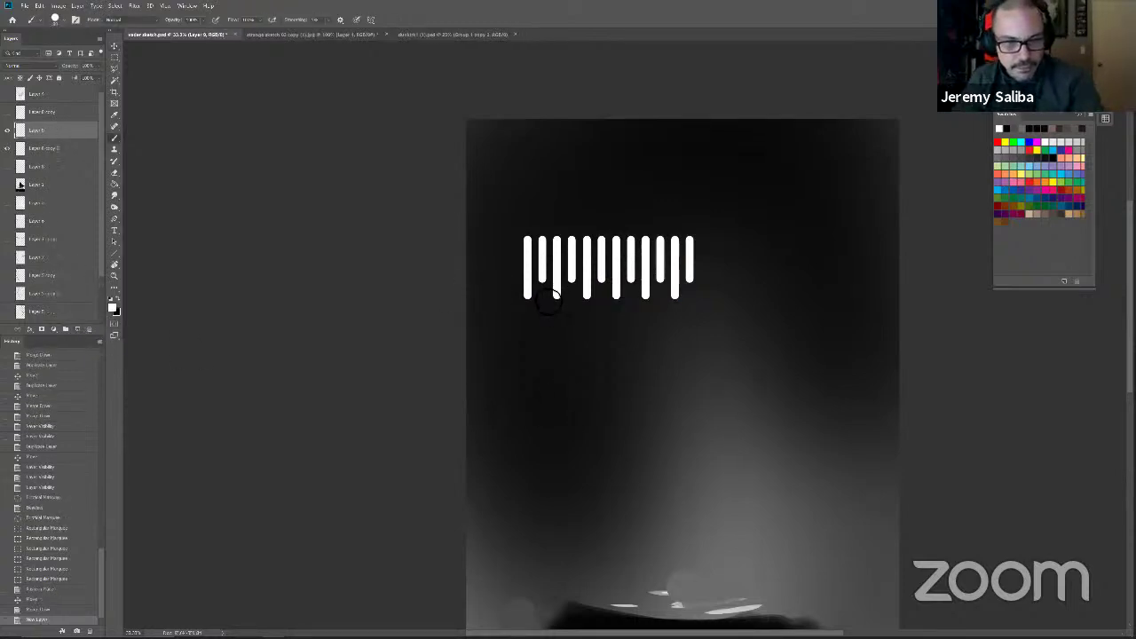
left_click(542, 293)
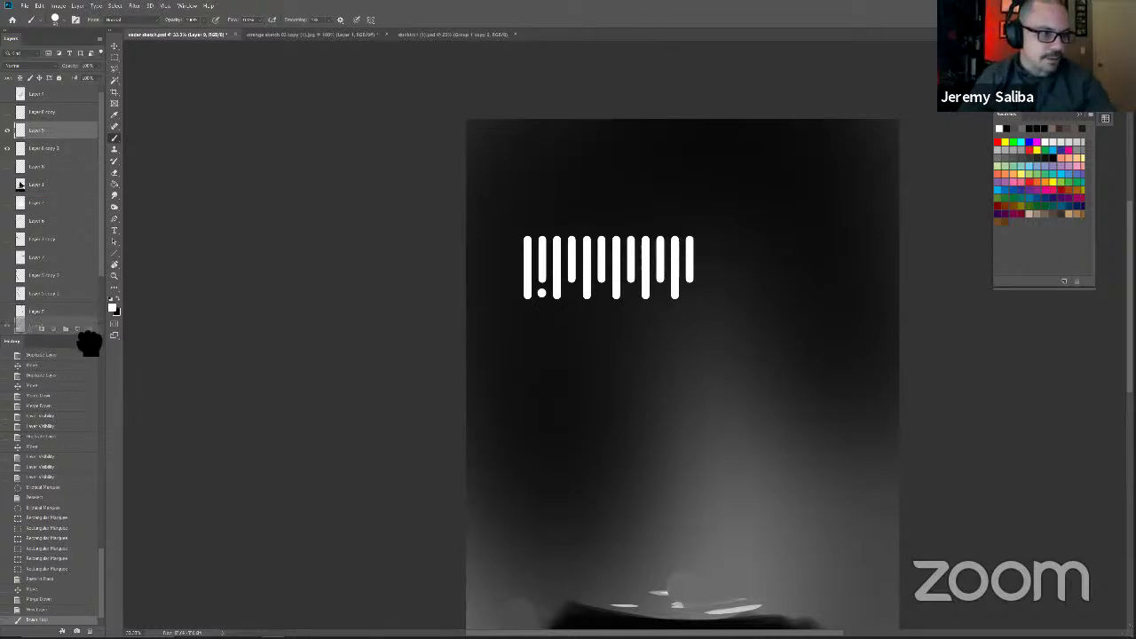
key("v")
left_click_drag(585, 385, 608, 401)
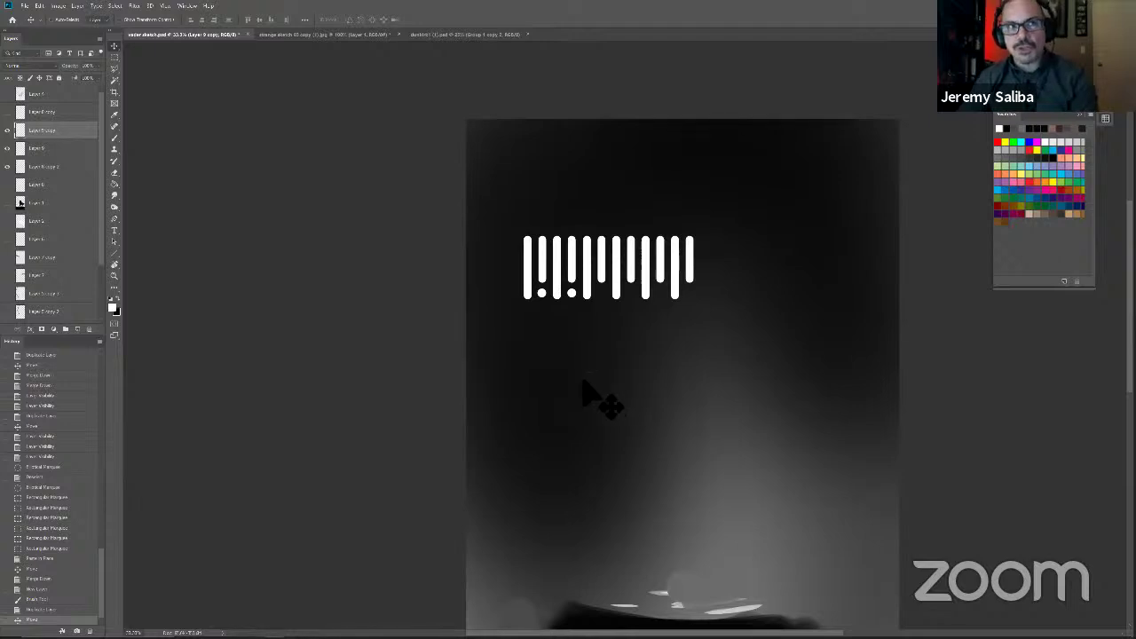
Step: Duplicate the dot layer four more times, aligning one copy beneath each remaining short bar
left_click_drag(75, 149, 87, 338)
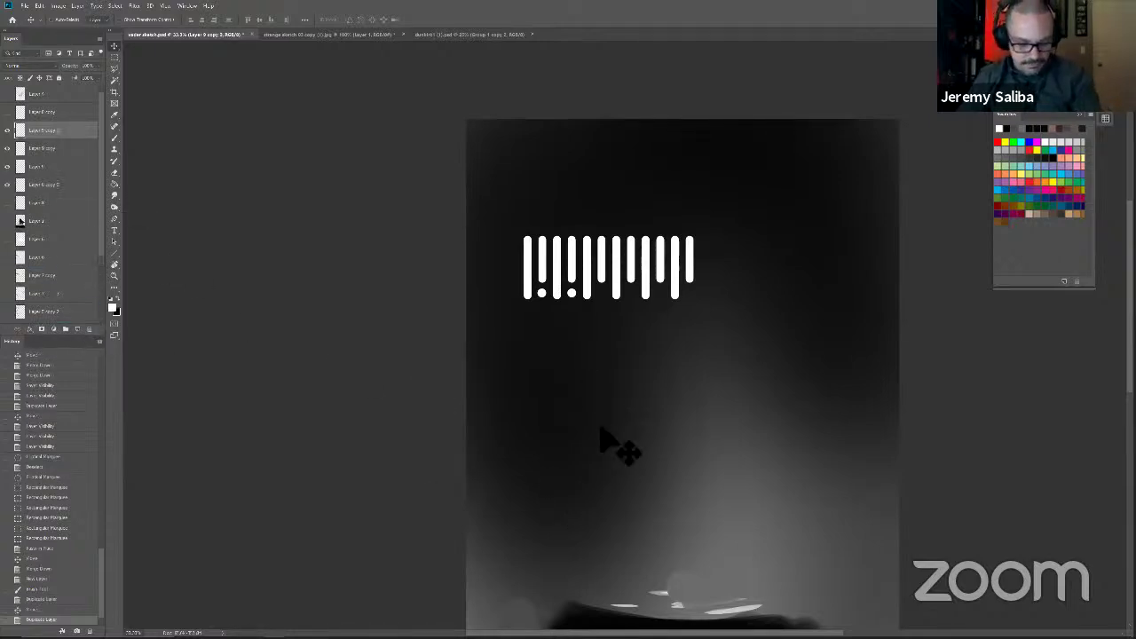
left_click_drag(582, 372, 613, 379)
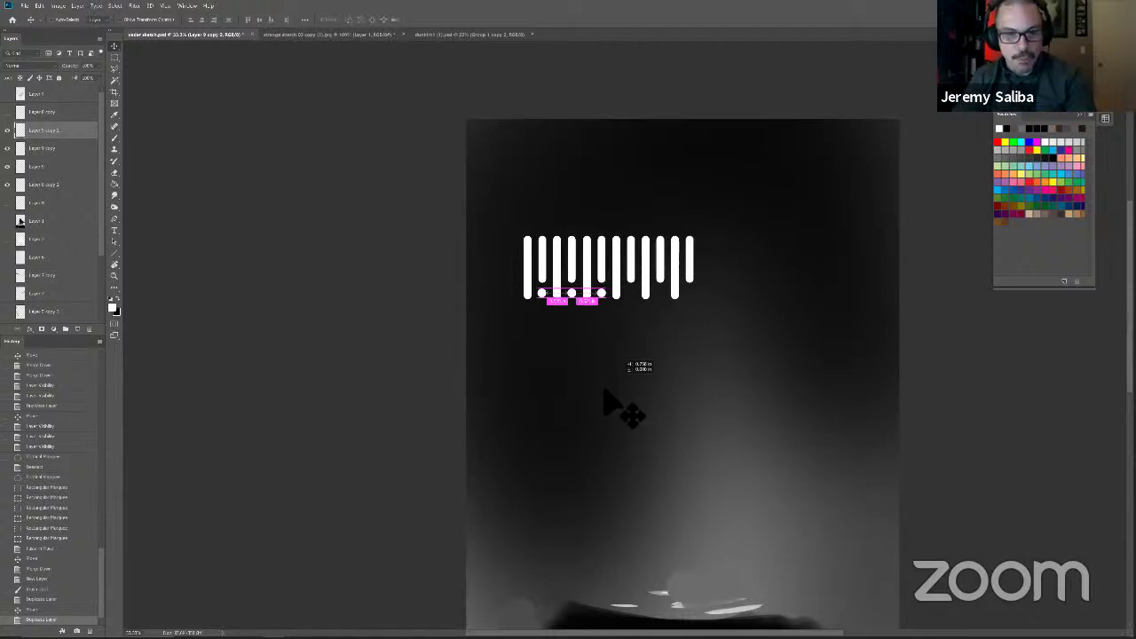
left_click_drag(55, 135, 91, 337)
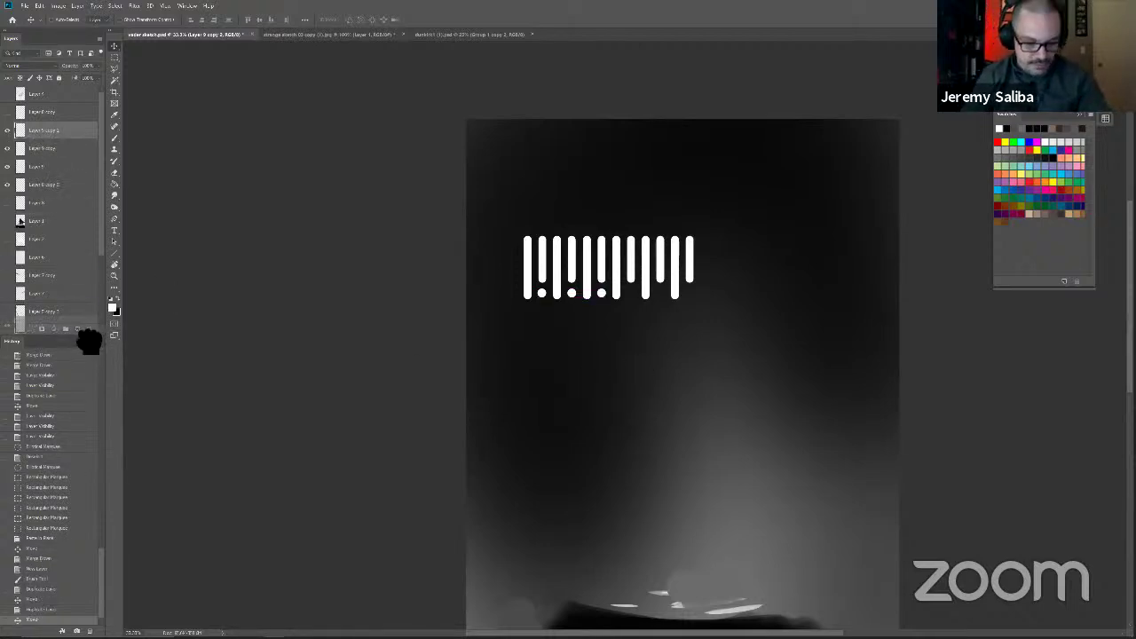
left_click_drag(621, 386, 629, 393)
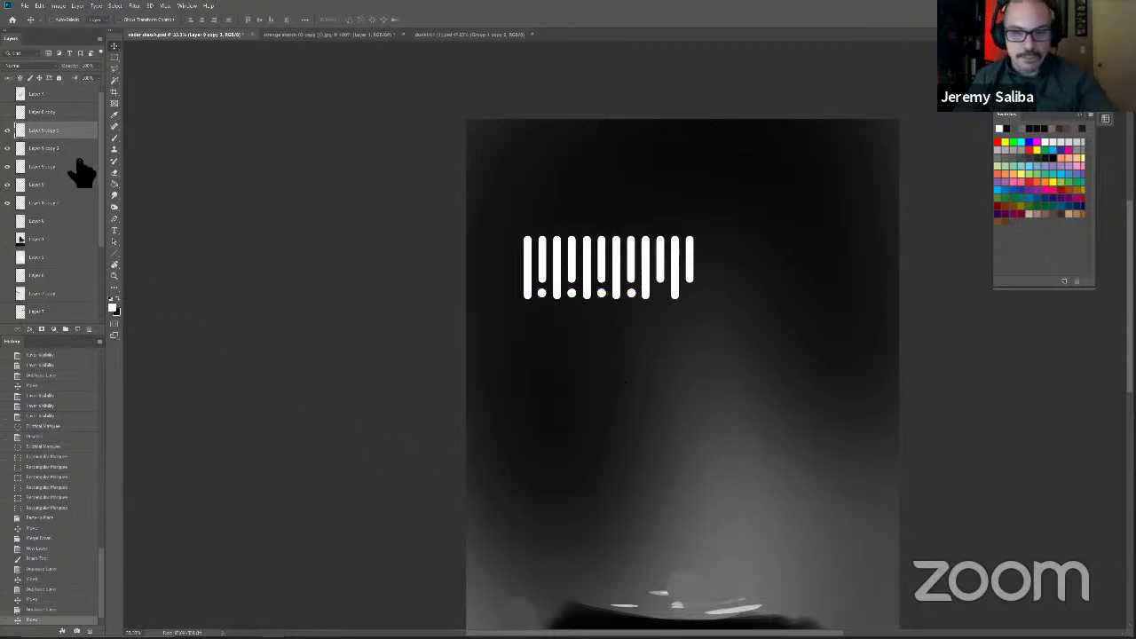
left_click_drag(50, 139, 77, 329)
mouse_move(640, 398)
left_mouse_down()
mouse_move(652, 400)
mouse_move(628, 401)
left_mouse_up()
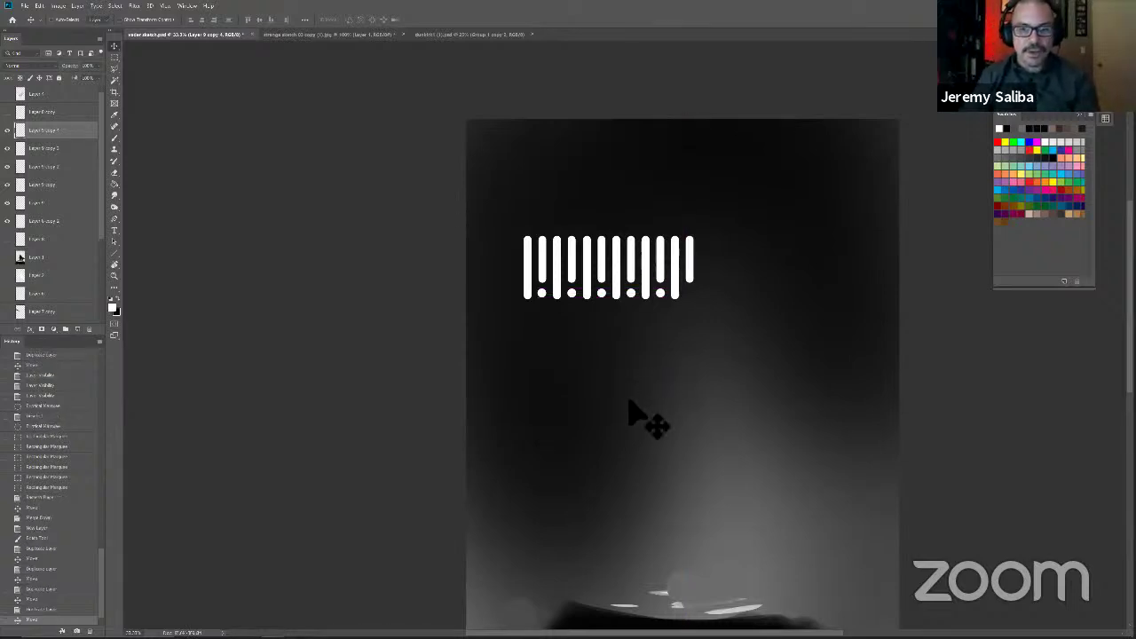
left_click_drag(51, 130, 77, 329)
left_click_drag(644, 411, 653, 414)
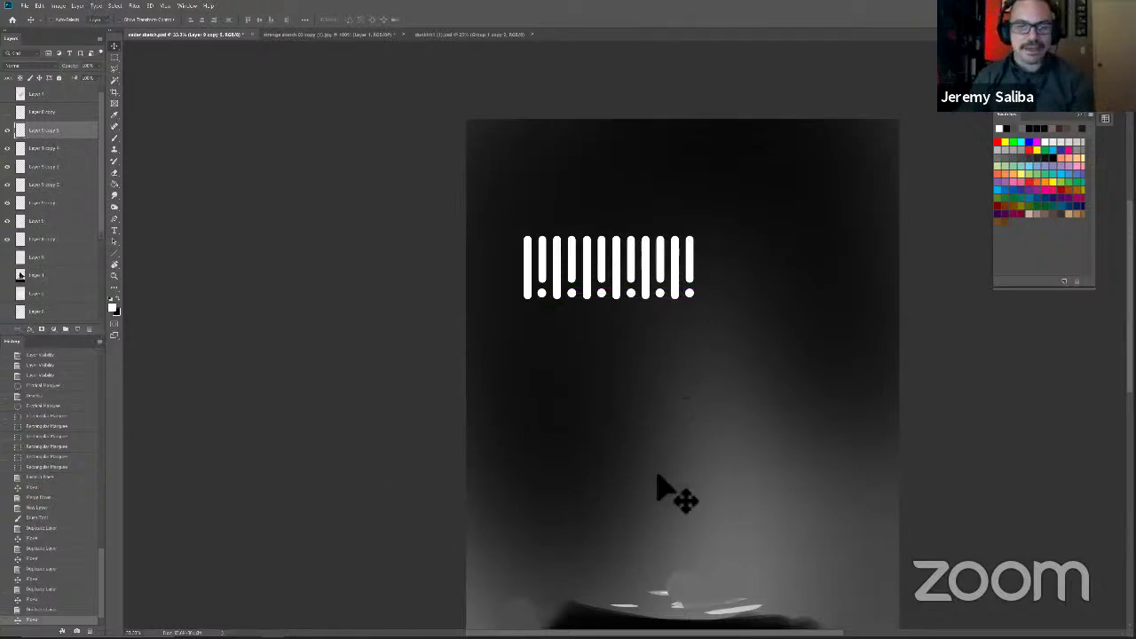
Step: Merge all the dot layers together
key("ctrl+e")
key("ctrl+e")
key("ctrl+e")
key("ctrl+e")
key("ctrl+e")
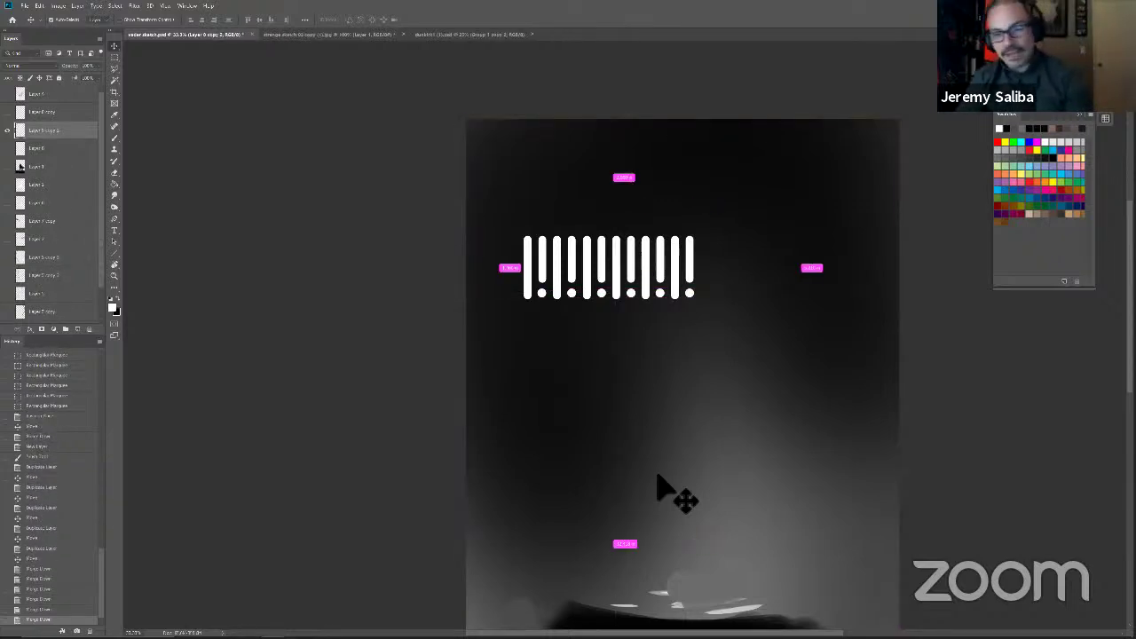
Step: Show the dashed ring layer and the original twelve-bar row layer again
scroll(661, 488, "down", 2)
key("ctrl+plus")
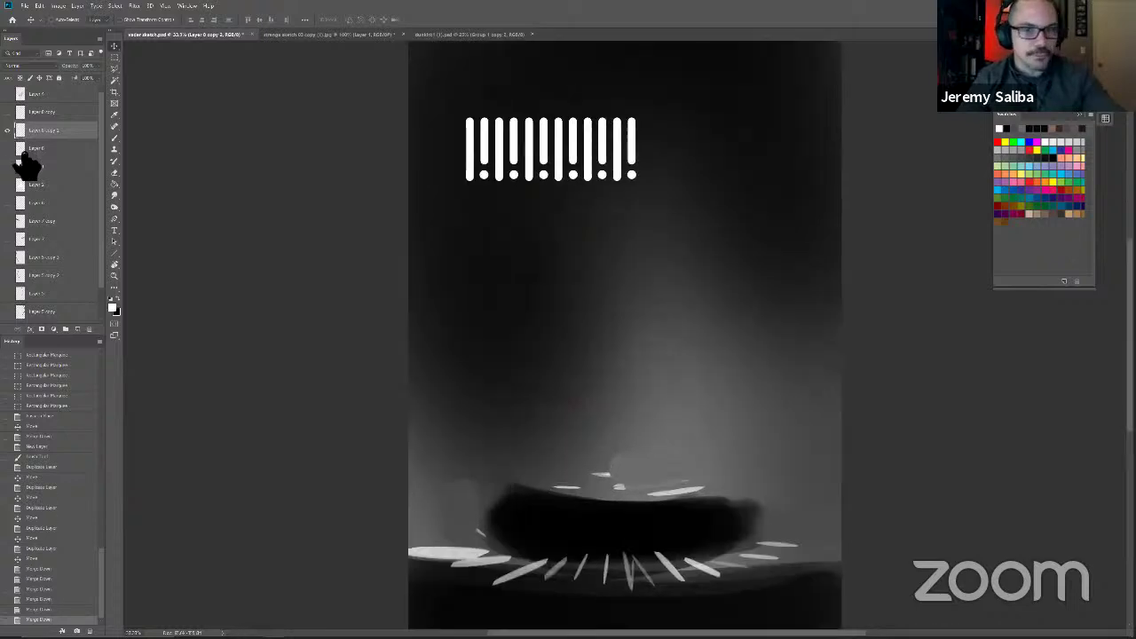
left_click(8, 113)
left_click_drag(575, 491, 587, 576)
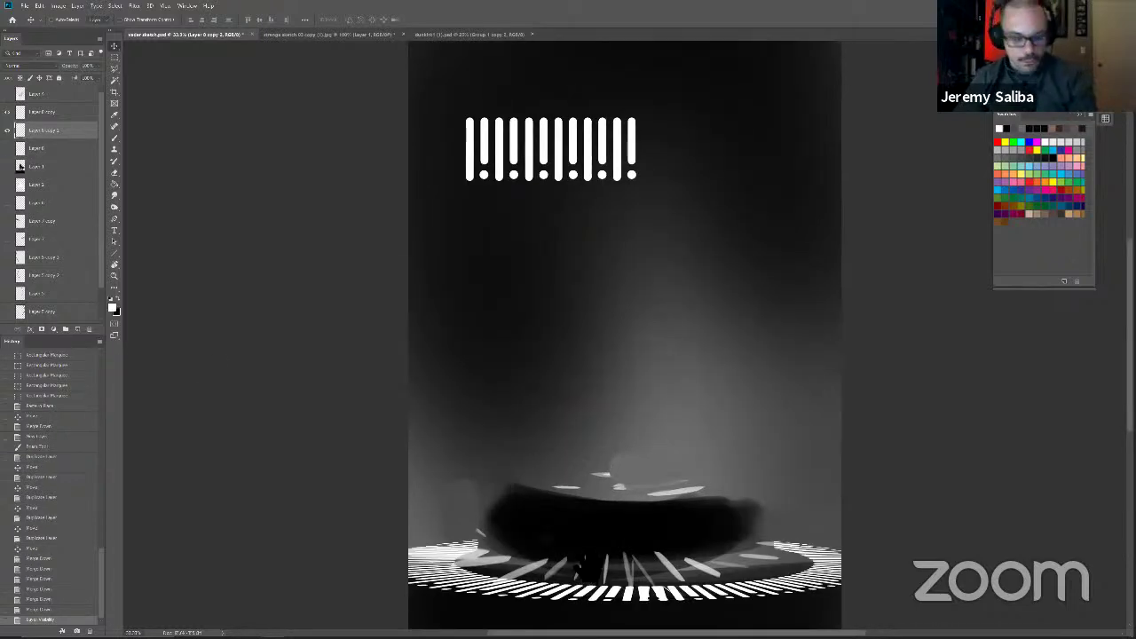
left_click(7, 148)
left_click(7, 131)
left_click(7, 131)
Step: Duplicate the dotted bar row to extend it rightward at even spacing, merge both halves, and shift the long row past the right canvas edge
left_click_drag(50, 132, 86, 333)
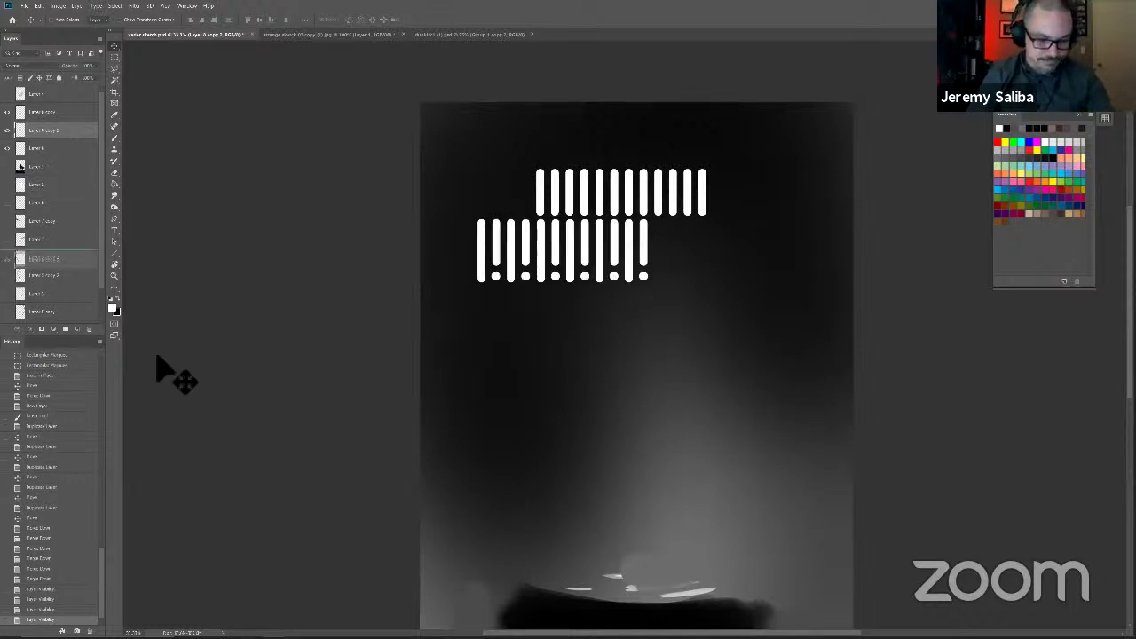
mouse_move(704, 396)
left_mouse_down()
mouse_move(695, 395)
mouse_move(701, 410)
left_mouse_up()
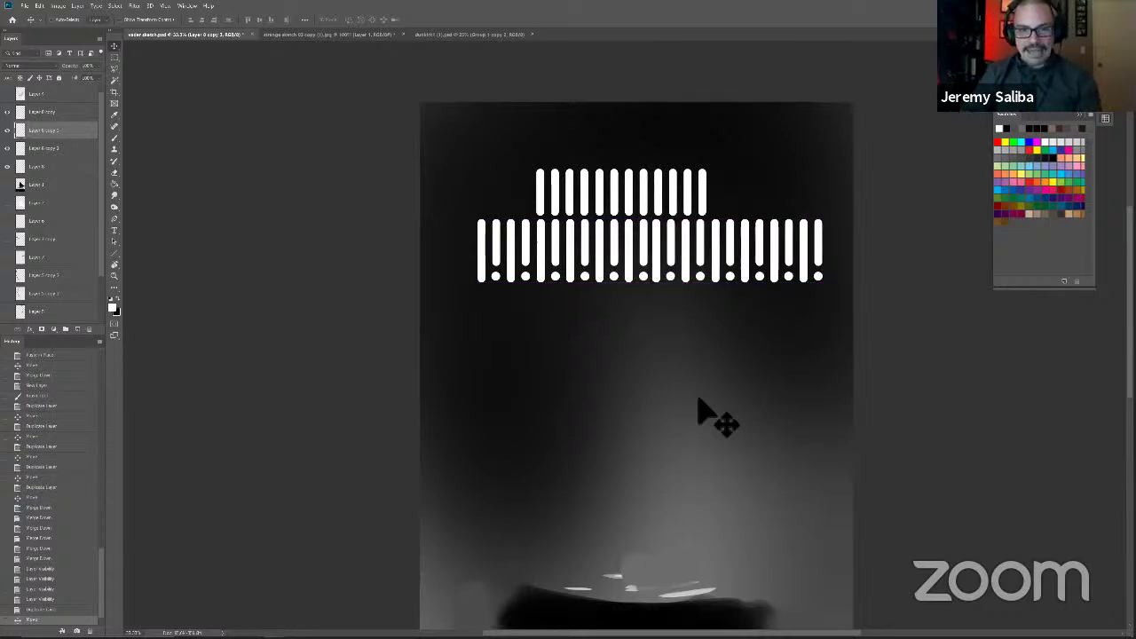
key("ctrl+e")
left_click_drag(538, 348, 585, 357)
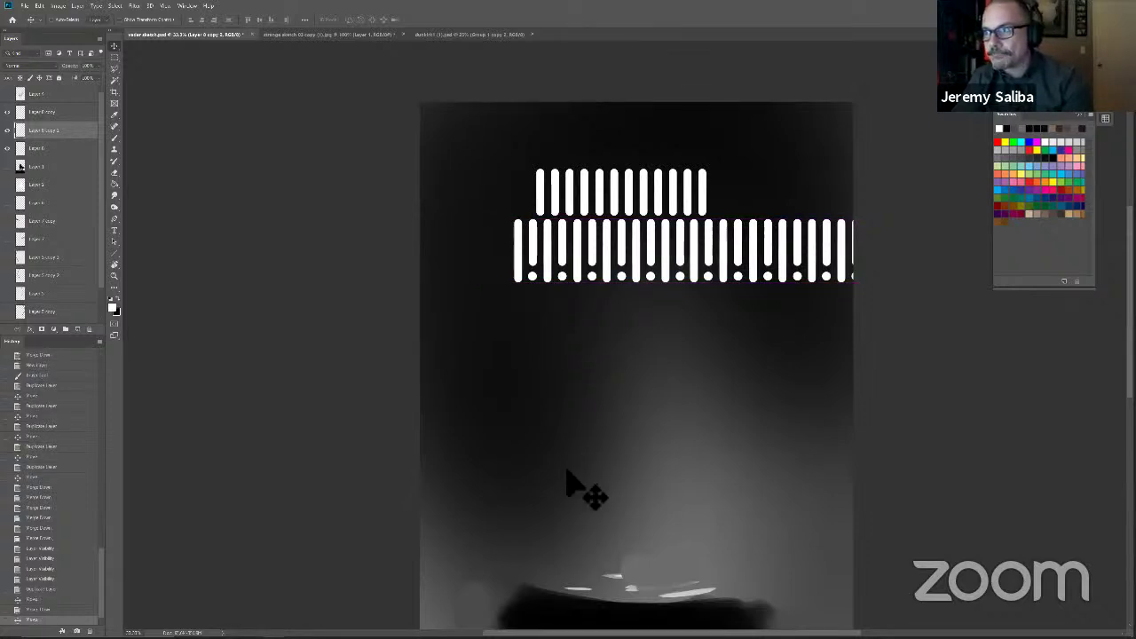
Step: Toggle the visibility of the ring and bar row layers to identify which one holds the plain twelve-bar row
left_click(36, 116)
left_click(8, 112)
left_click(8, 112)
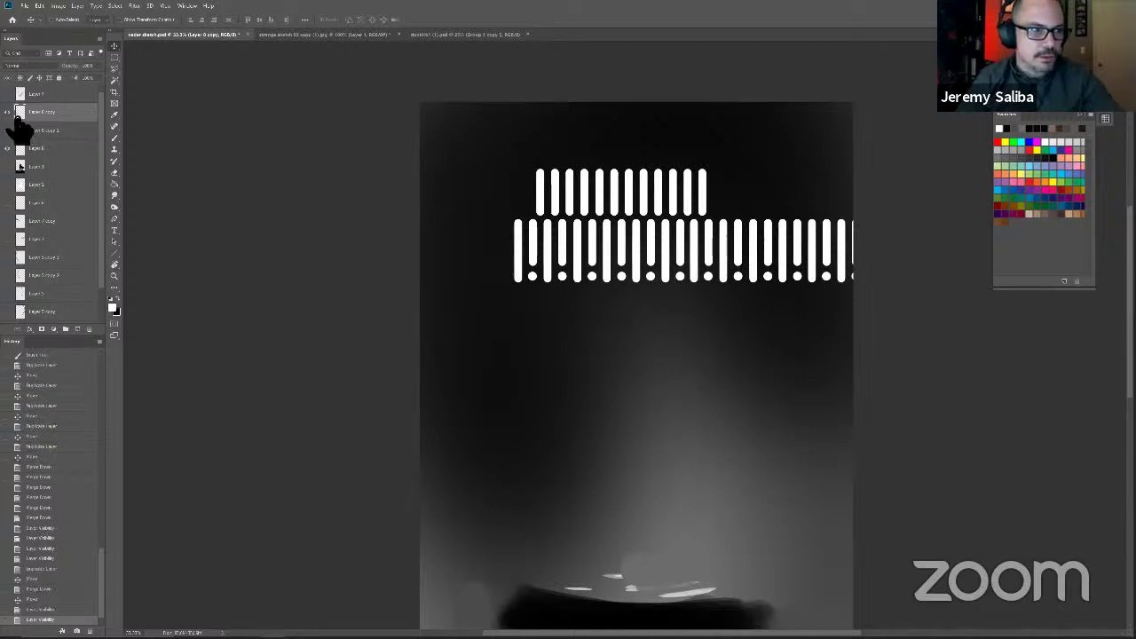
left_click_drag(608, 470, 146, 253)
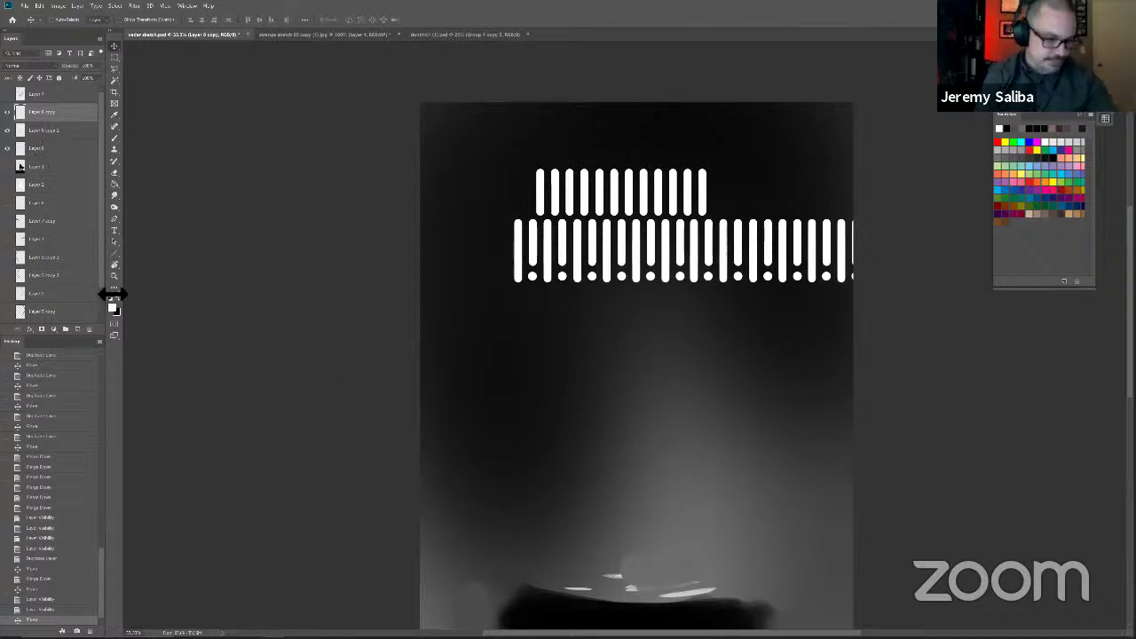
left_click(8, 148)
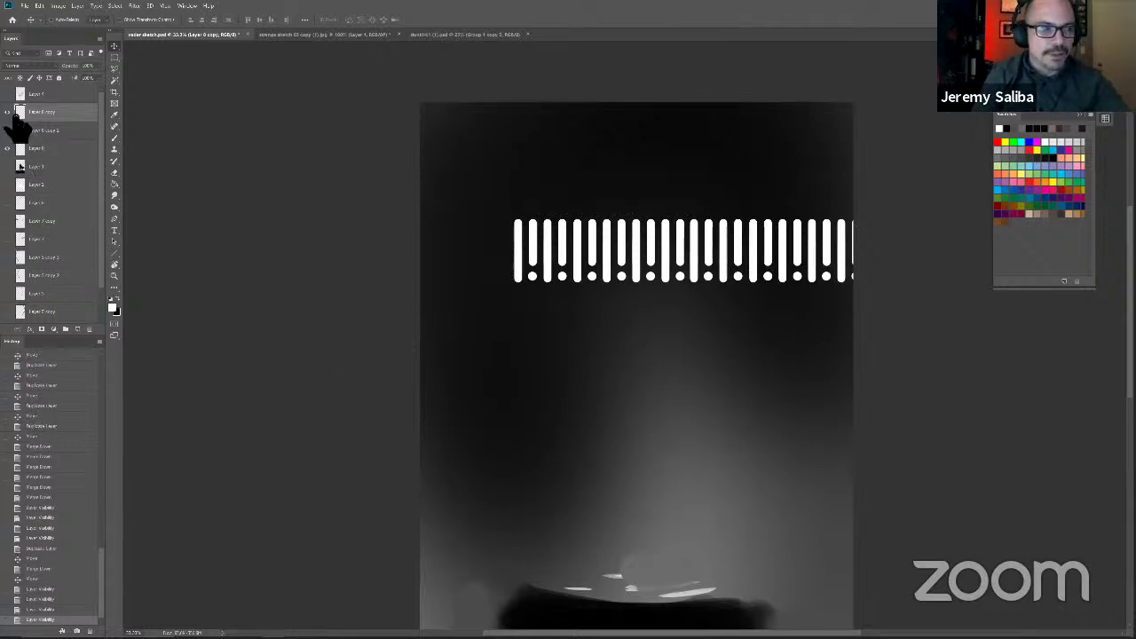
left_click(8, 149)
left_click(8, 148)
left_click(8, 148)
Step: Duplicate the plain twelve-bar row below the dotted row, and offset another copy slightly downward to make those bars longer
left_click_drag(50, 151, 76, 315)
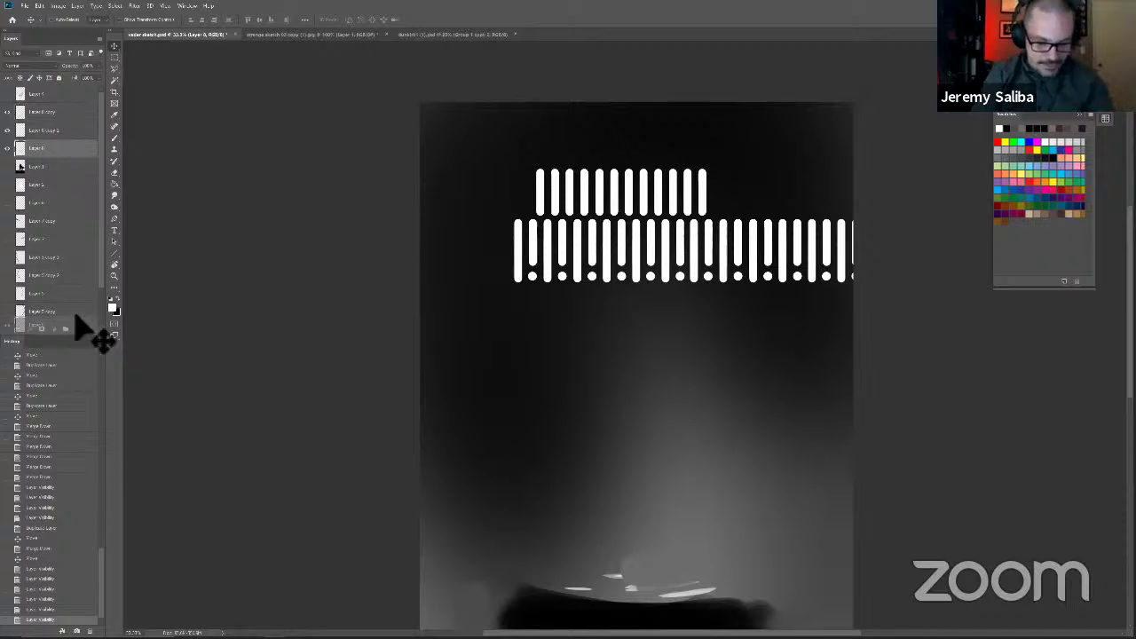
left_click_drag(582, 292, 568, 406)
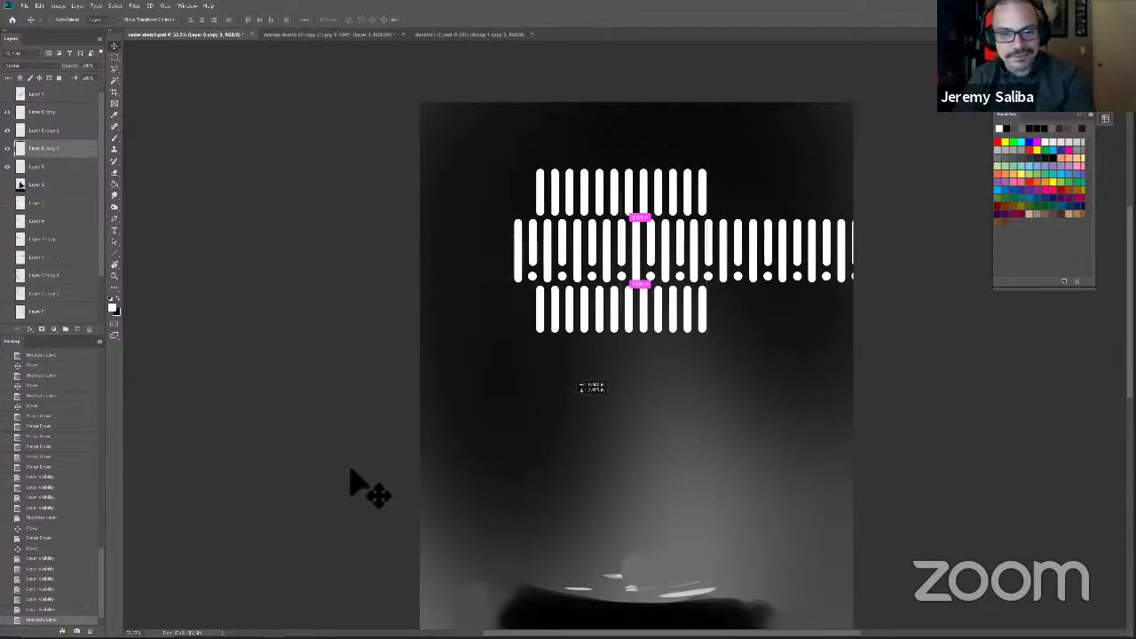
left_click_drag(55, 151, 79, 329)
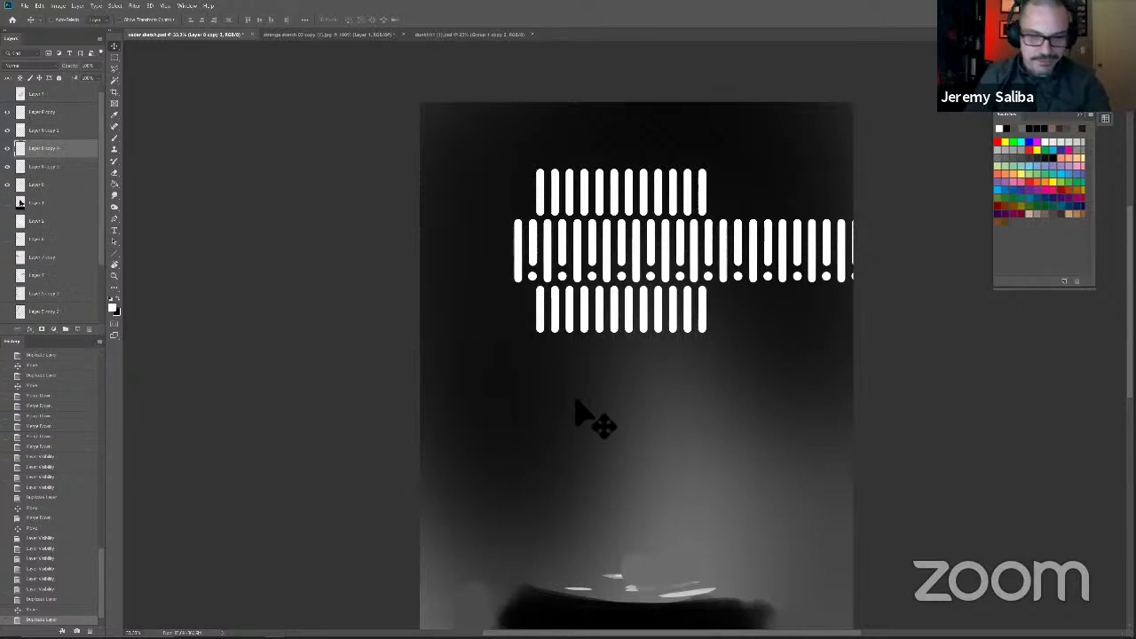
left_click_drag(574, 409, 578, 426)
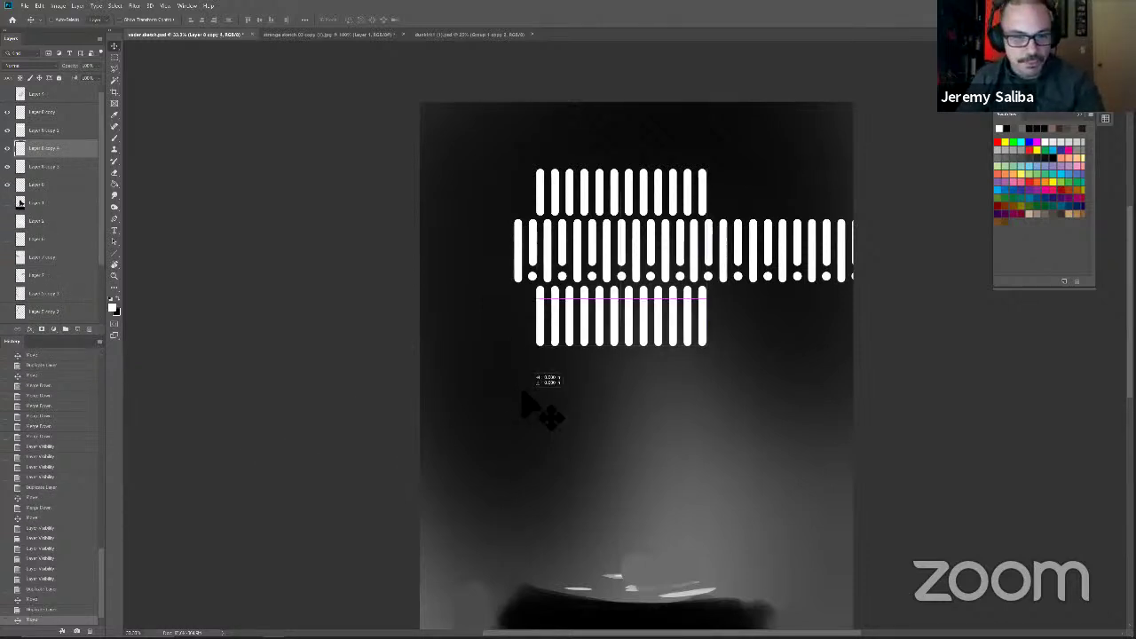
Step: Extend the third row by two bars at each end with duplicates shifted sideways at even spacing
left_click_drag(55, 151, 78, 329)
left_click_drag(556, 441, 524, 444)
left_click_drag(531, 457, 532, 458)
left_click_drag(44, 152, 78, 328)
left_click_drag(570, 457, 655, 471)
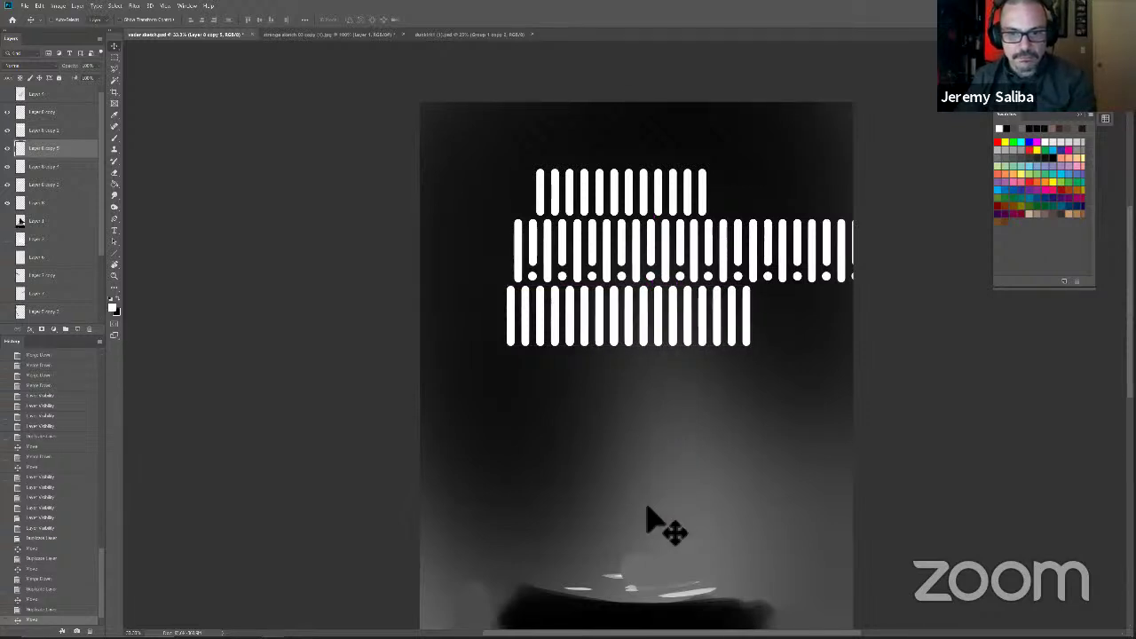
left_click_drag(621, 471, 623, 471)
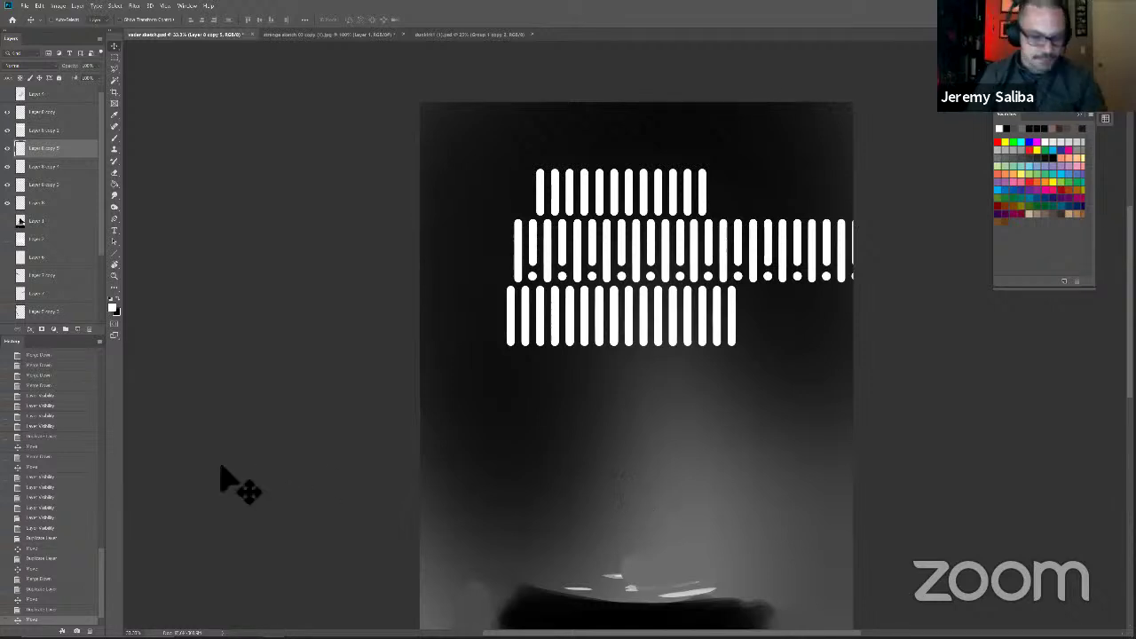
Step: Merge the third row's top duplicate into the copy below, and toggle layer visibility to identify the remaining row pieces
key("ctrl+e")
left_click(8, 142)
left_click(8, 133)
left_click(9, 167)
left_click(9, 166)
Step: Merge the dashed ring layer down into the dotted row, and undo the further merging of the bar row layers
key("ctrl+e")
key("ctrl+e")
left_click(18, 112)
key("ctrl+e")
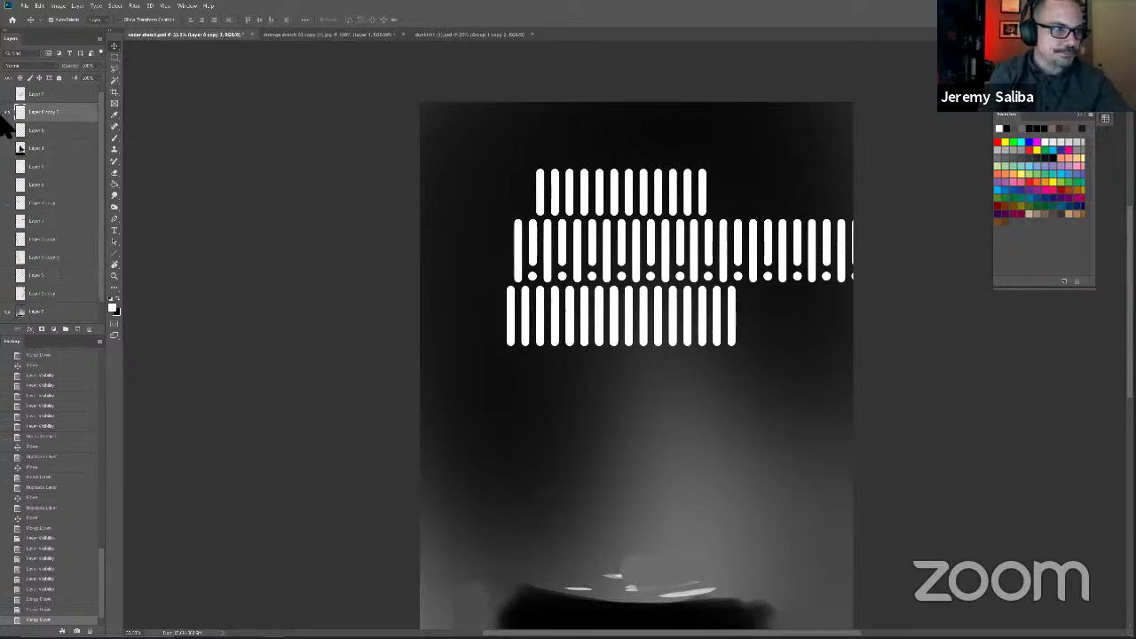
key("ctrl+z")
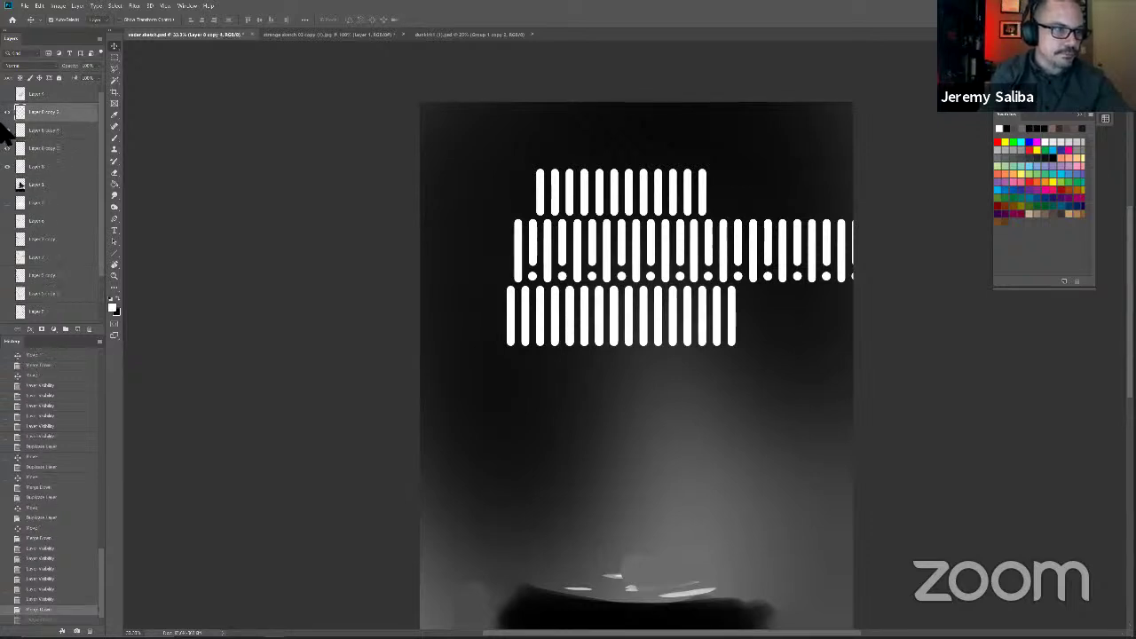
Step: Toggle the top layer's visibility to examine which elements it contains, and undo the visibility changes
key("ctrl+0")
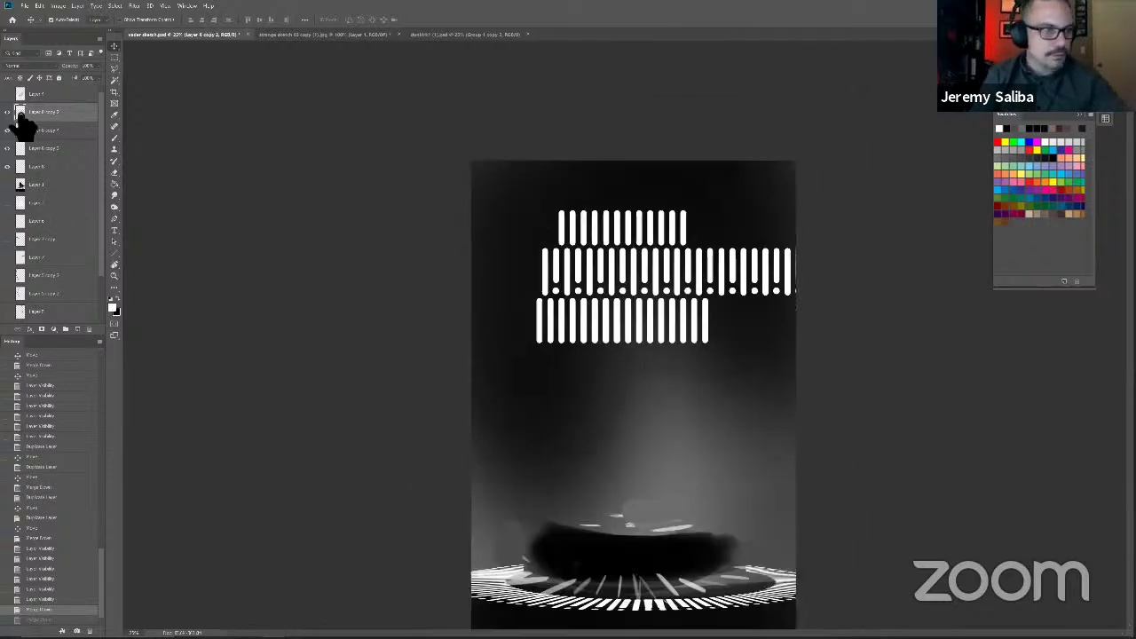
left_click(9, 114)
left_click(9, 113)
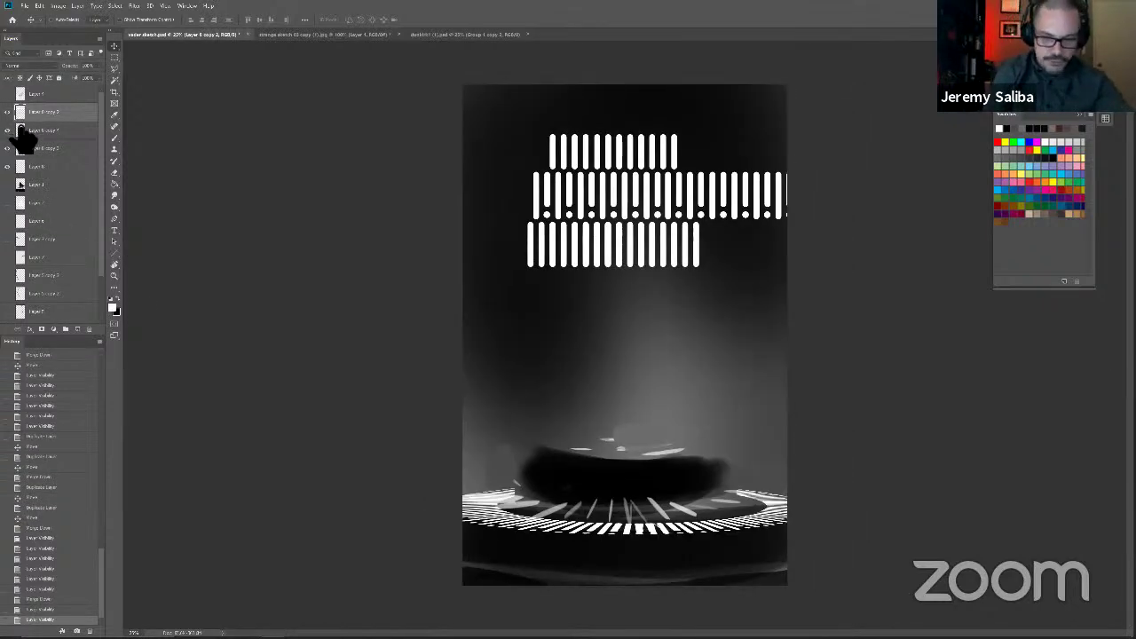
left_click(9, 113)
key("ctrl+z")
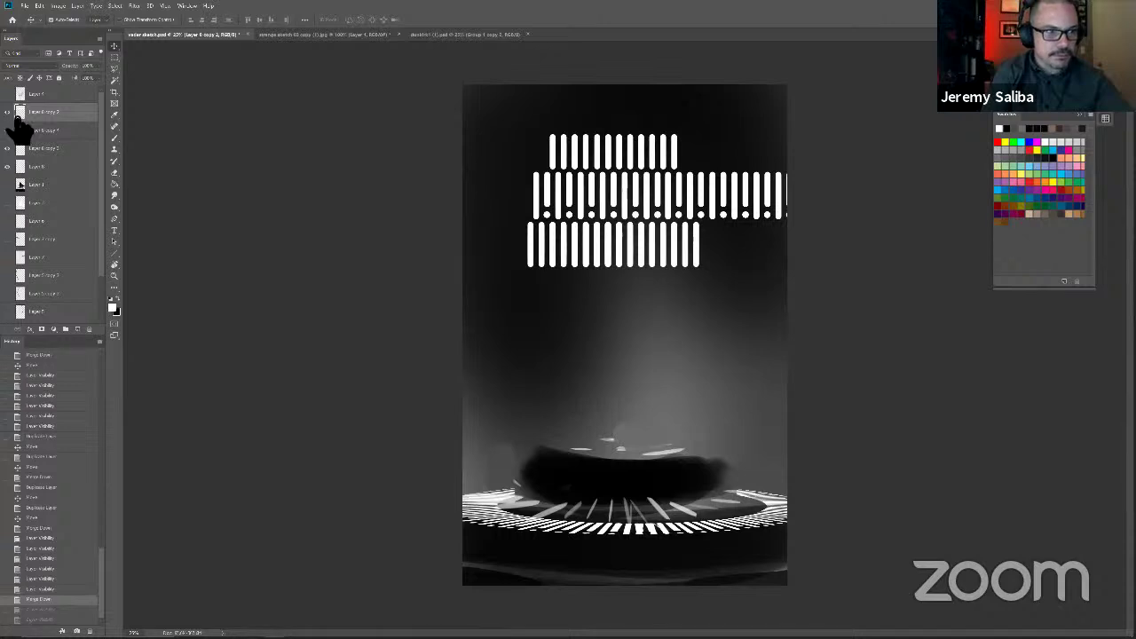
Step: Undo the last layer merge, check the copy's visibility, and merge the bar and dot row layers into a single layer
key("ctrl+z")
left_click(9, 113)
left_click(9, 113)
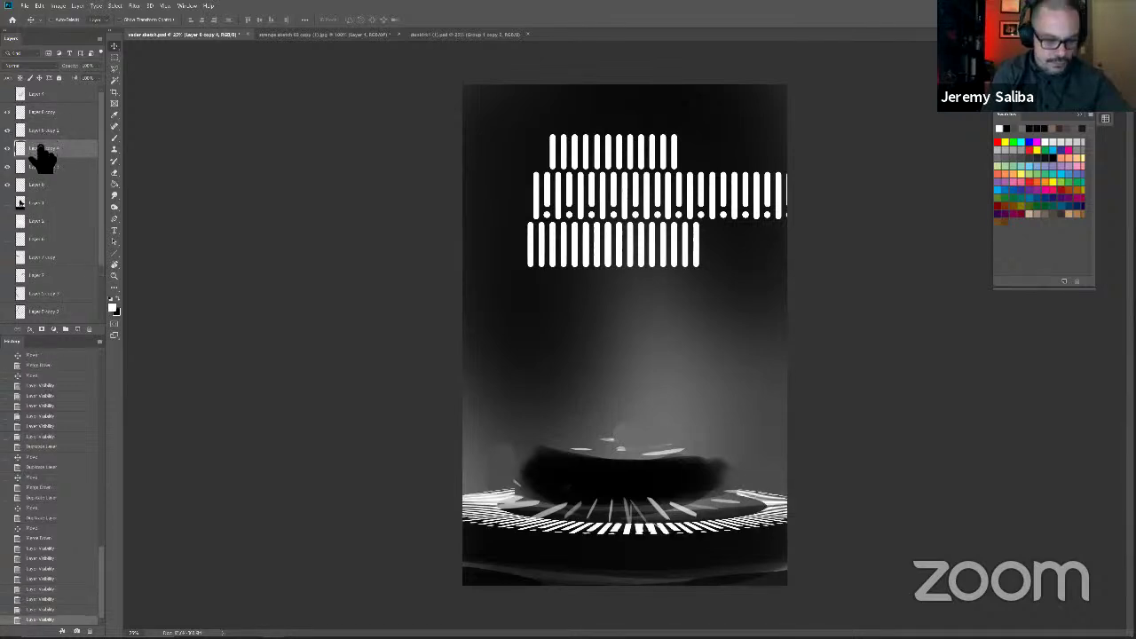
left_click(36, 133)
key("ctrl+e")
key("ctrl+e")
key("ctrl+e")
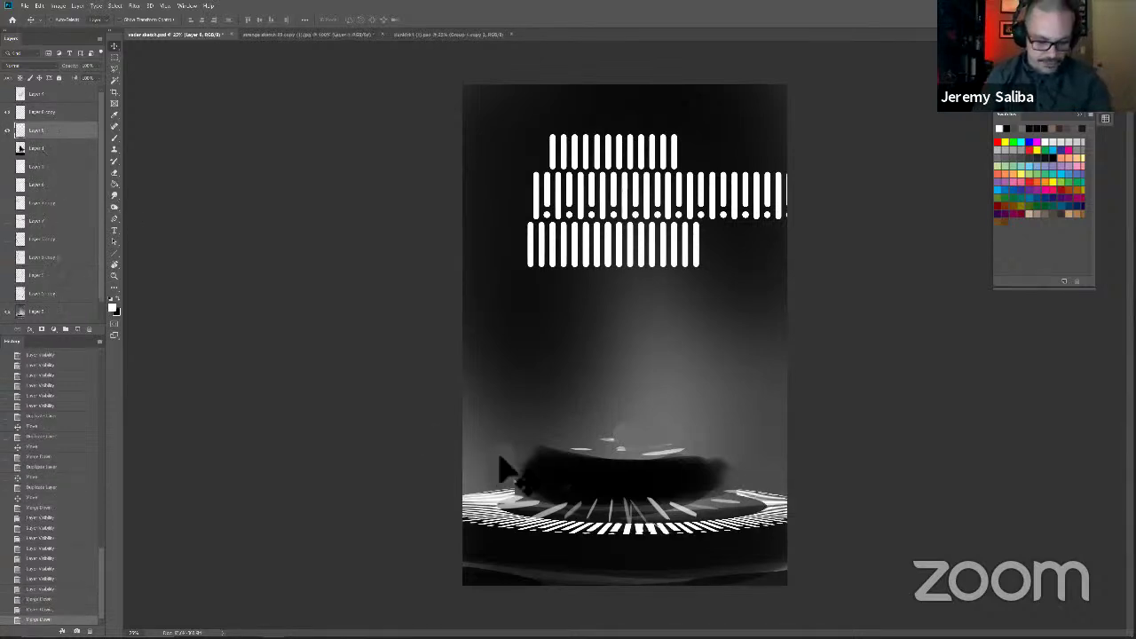
Step: Move the merged rows fully into the canvas and delete the surplus bars and dots at the right end of the dotted row
left_click_drag(491, 388, 502, 455)
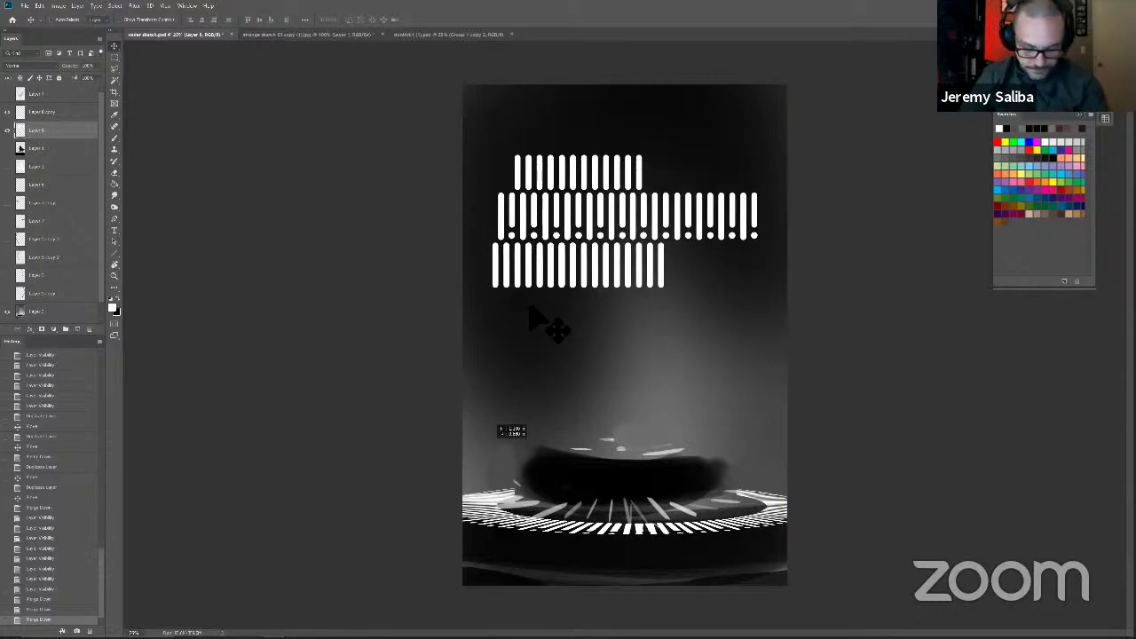
key("m")
mouse_move(778, 276)
left_mouse_down()
mouse_move(701, 168)
mouse_move(684, 172)
mouse_move(695, 257)
left_mouse_up()
key("Delete")
key("Delete")
key("ctrl+d")
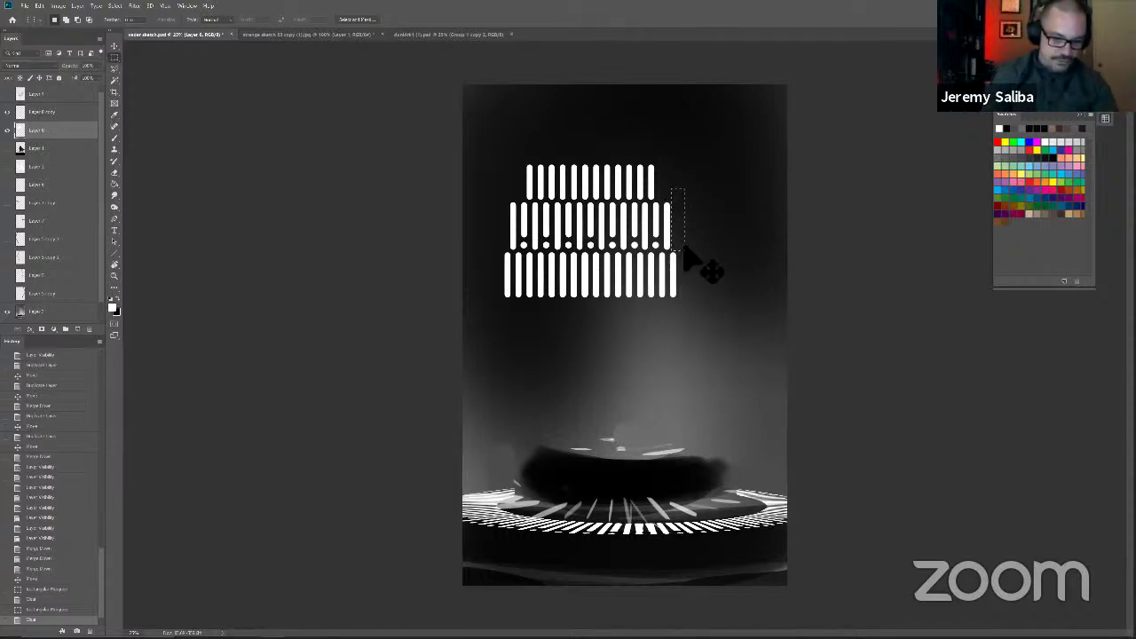
Step: Duplicate the block of rows, flip the copy vertically, and position it below so its longest row overlaps the original's longest row
left_click_drag(62, 149, 77, 329)
key("v")
left_click_drag(581, 264, 575, 401)
key("ctrl+t")
right_click(570, 384)
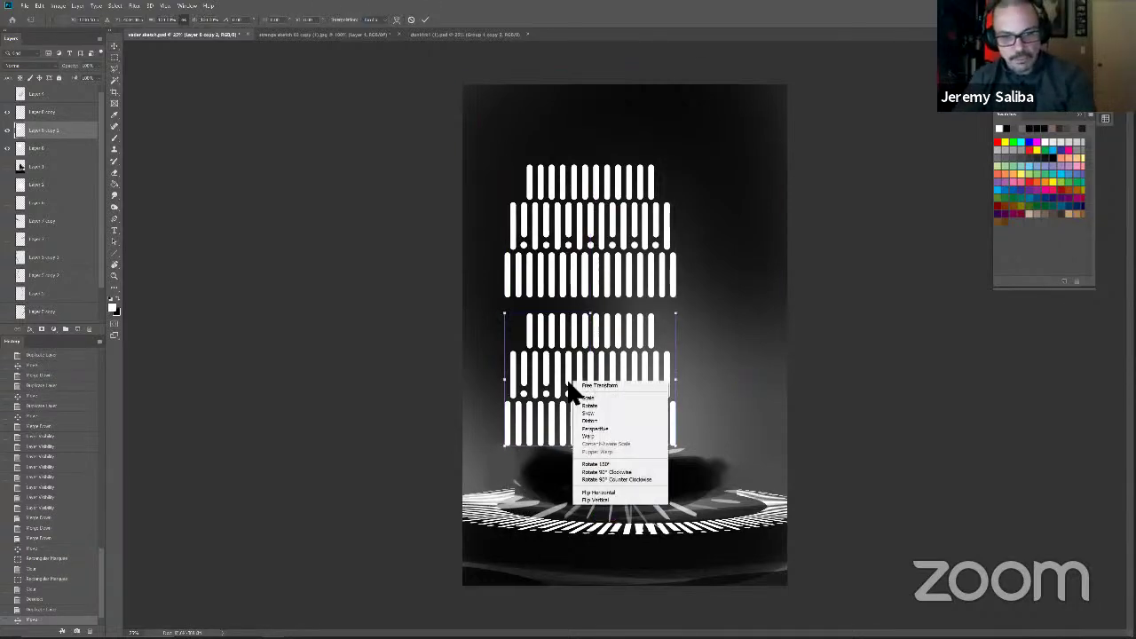
left_click(596, 500)
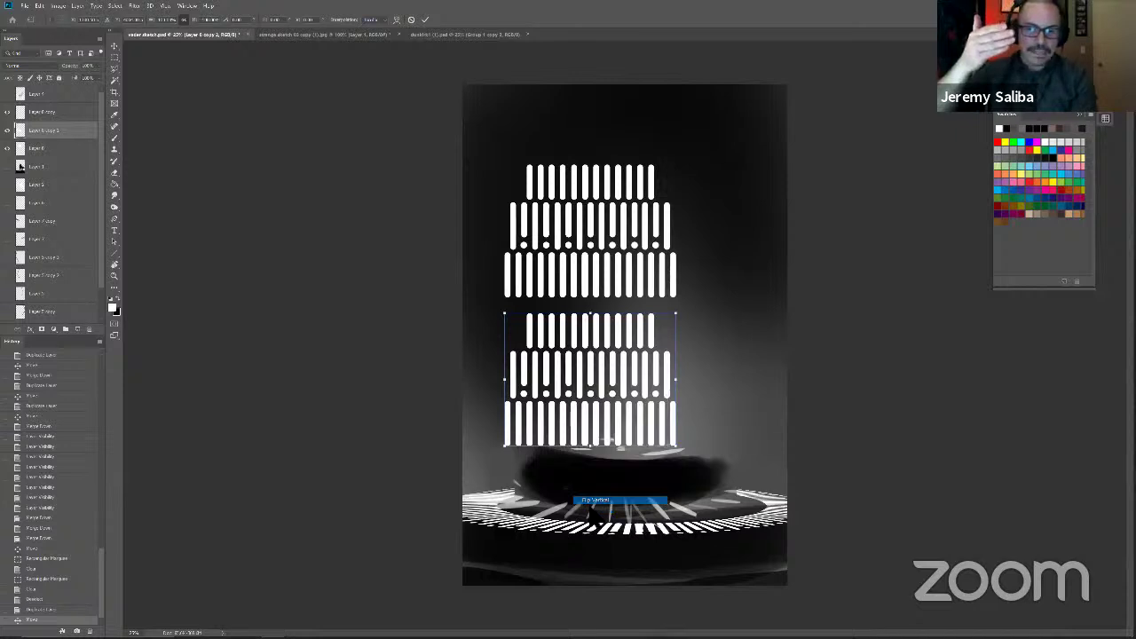
key("Return")
mouse_move(553, 432)
left_mouse_down()
mouse_move(555, 405)
mouse_move(545, 424)
left_mouse_up()
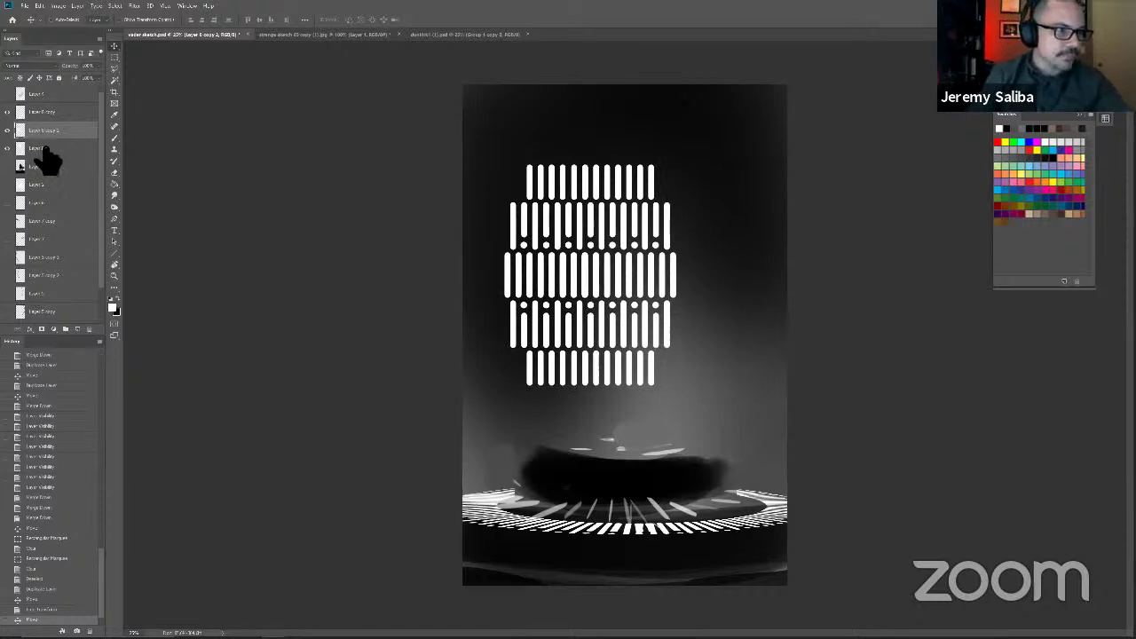
Step: Merge the flipped copy into the original rows and squash the combined block vertically to roughly square proportions
key("ctrl+e")
key("ctrl+t")
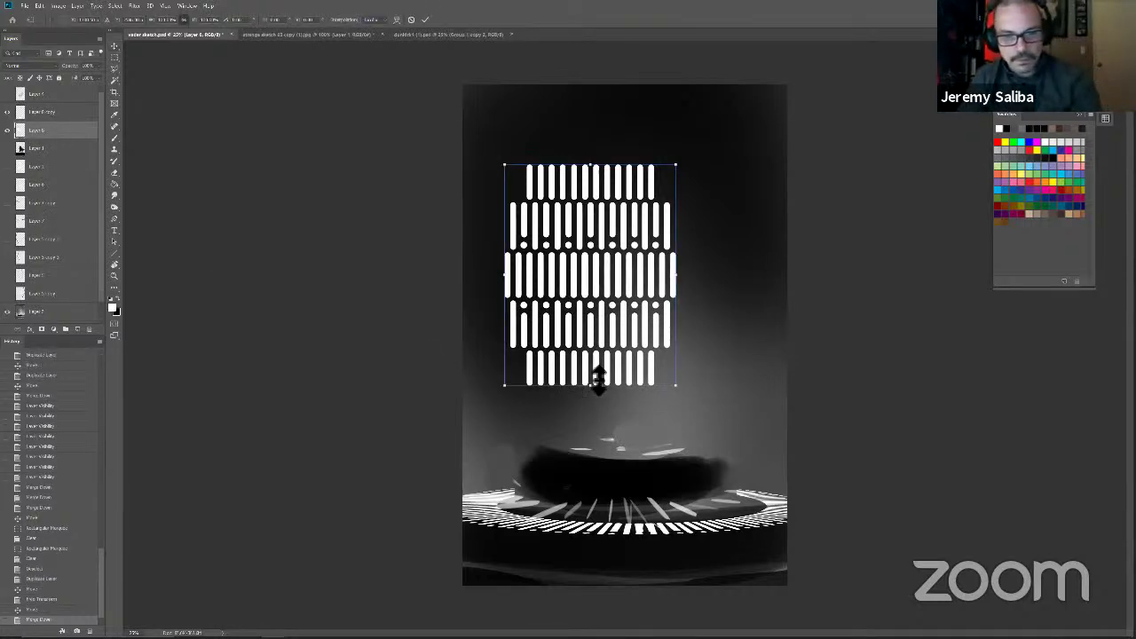
left_click_drag(592, 357, 591, 336)
key("Return")
Step: Add a new layer and draw a circular selection centred over the block of bars and dots
key("m")
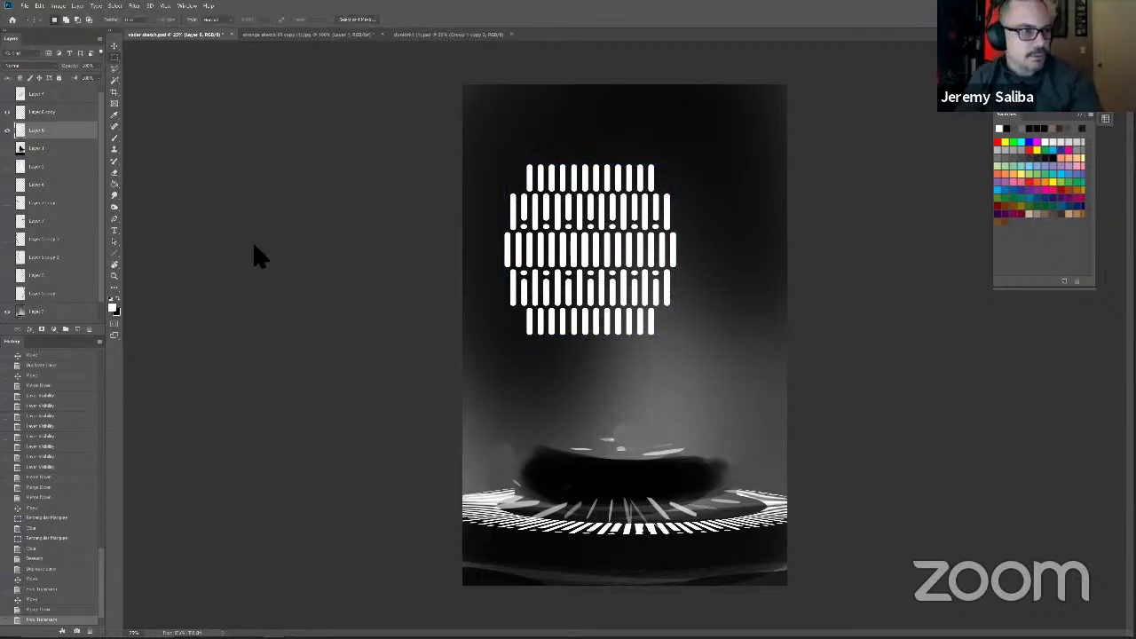
left_click(78, 329)
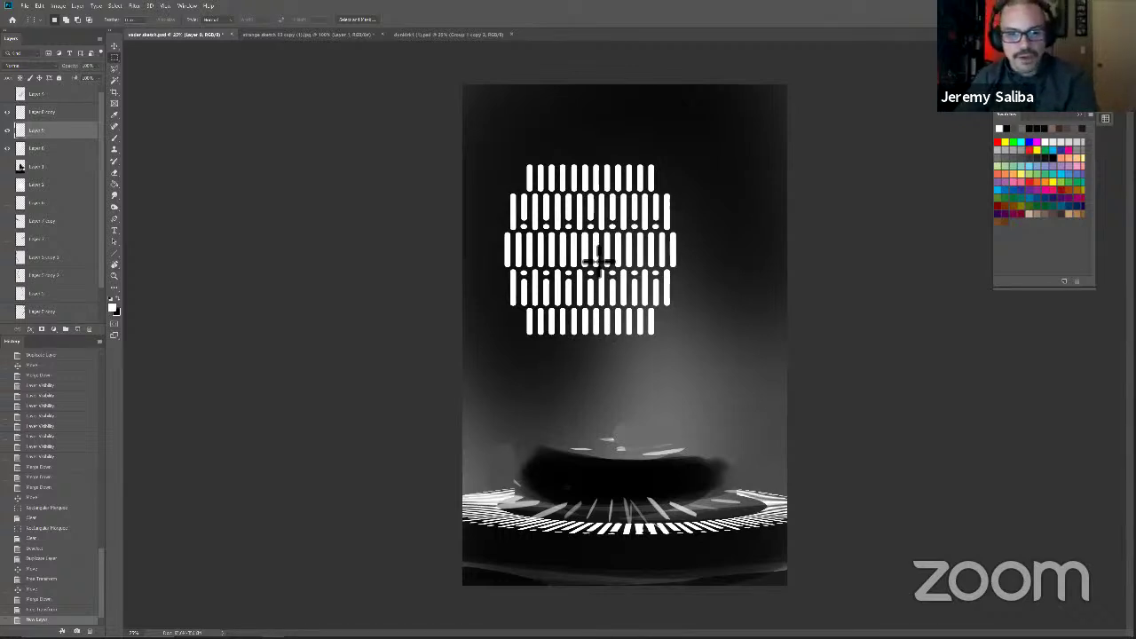
left_click_drag(545, 185, 505, 179)
key("ctrl+d")
key("shift+m")
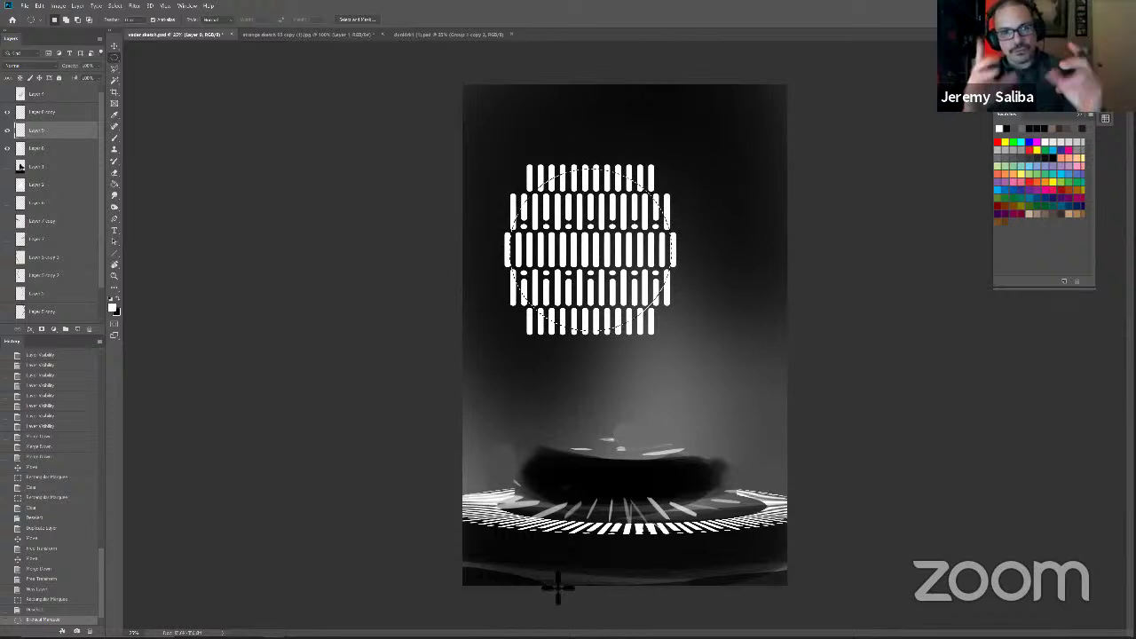
key("ctrl+d")
key("ctrl+plus")
key("ctrl+plus")
left_click_drag(558, 426, 591, 541)
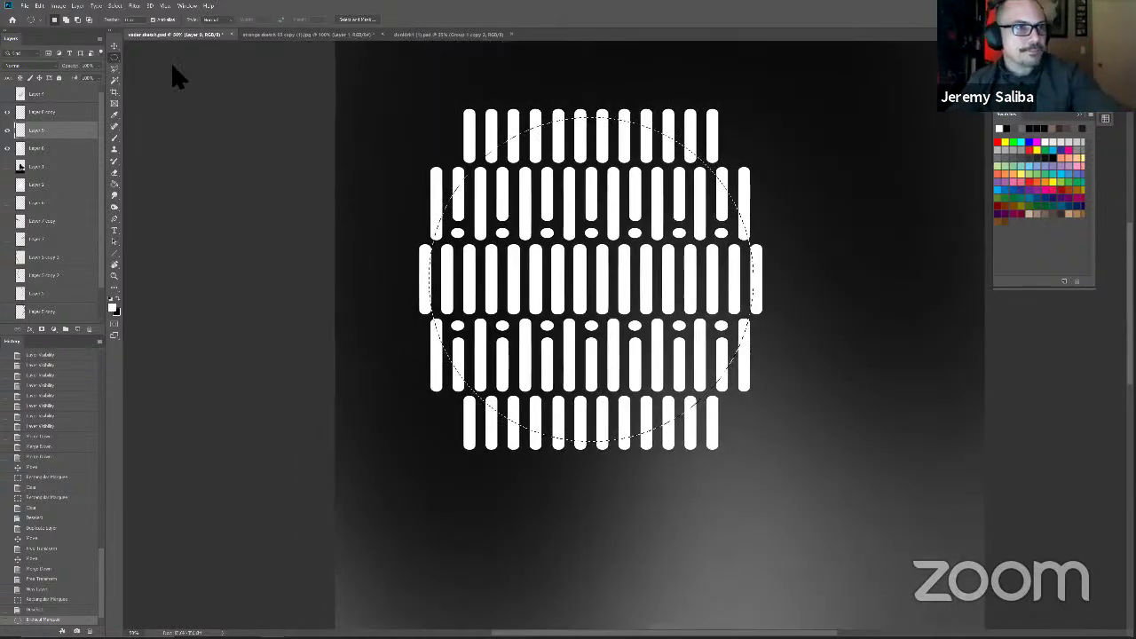
Step: Invert the circular selection, delete everything outside it from the bar pattern layer, and deselect
left_click(116, 7)
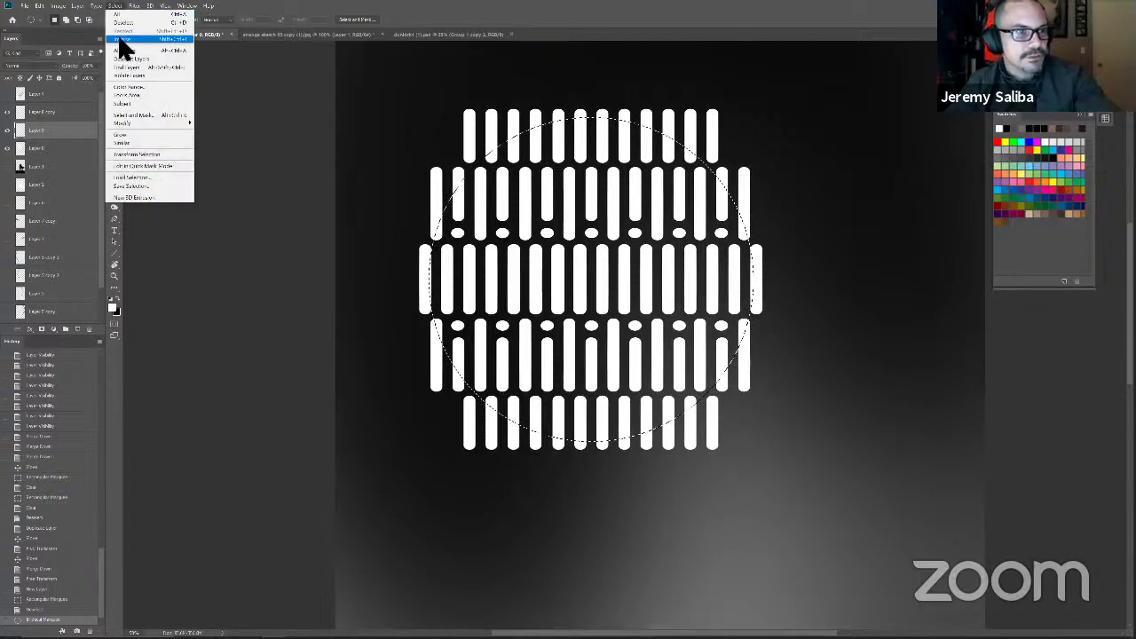
left_click(120, 40)
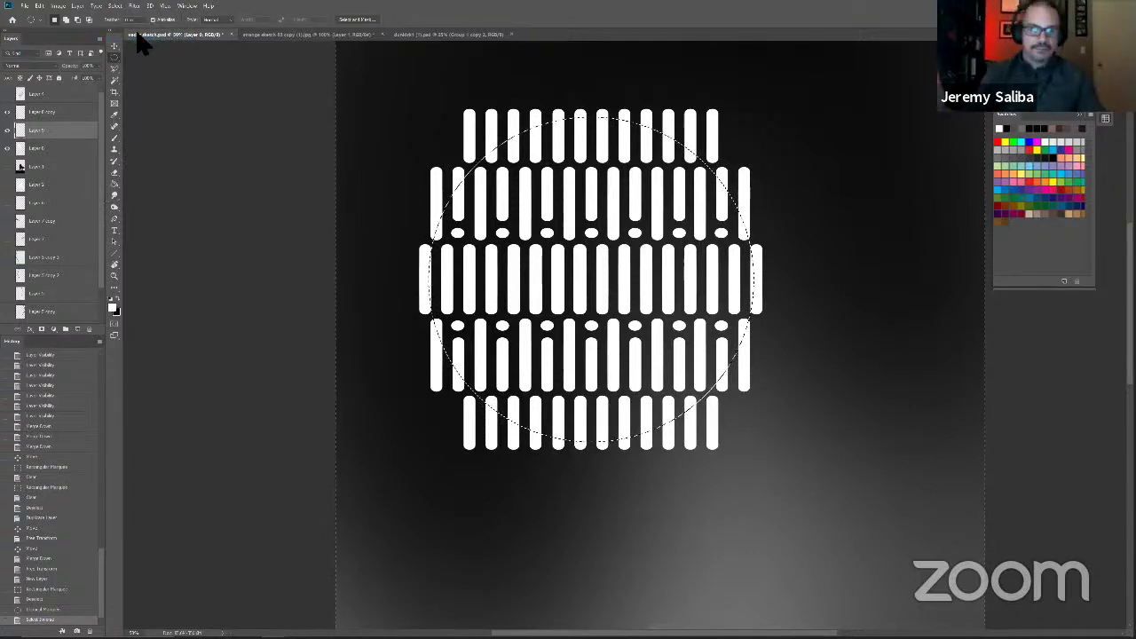
key("Delete")
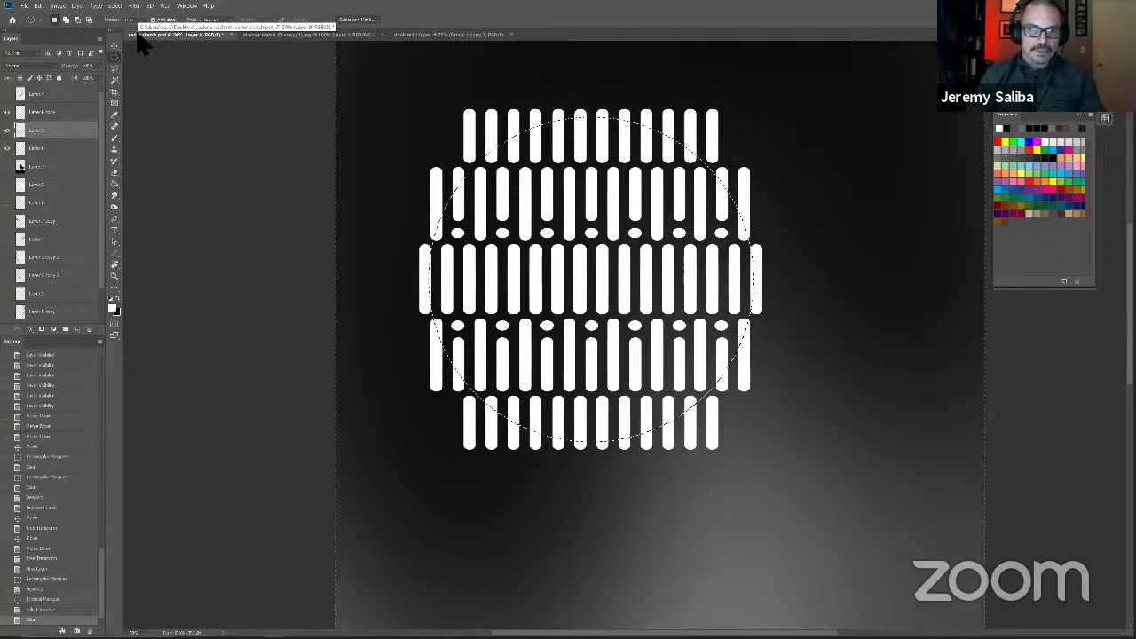
left_click(24, 150)
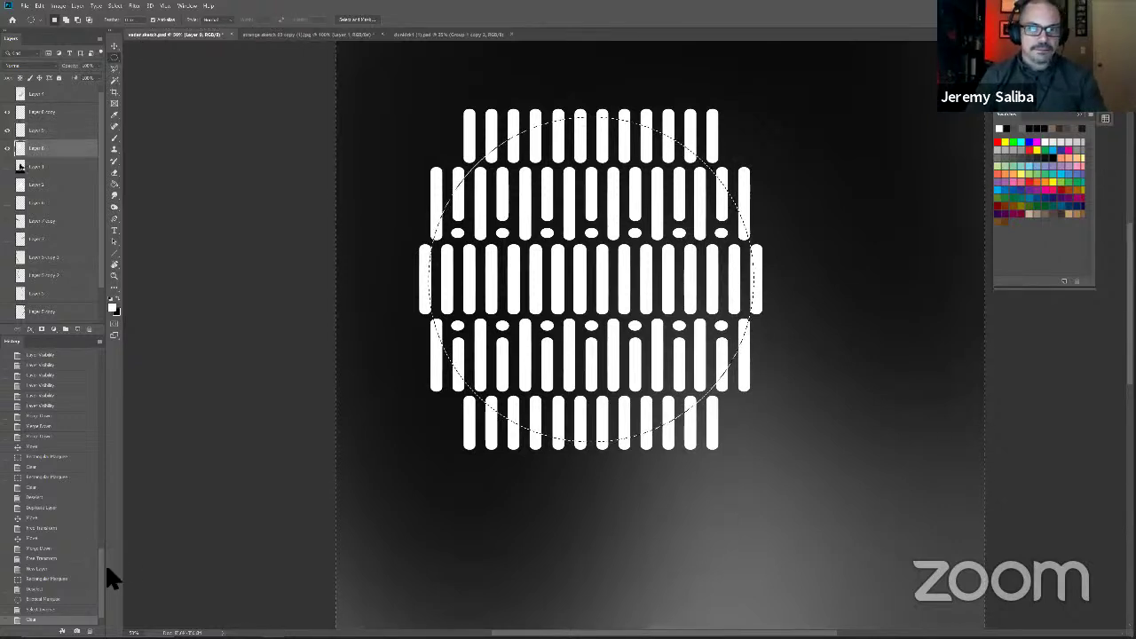
key("Delete")
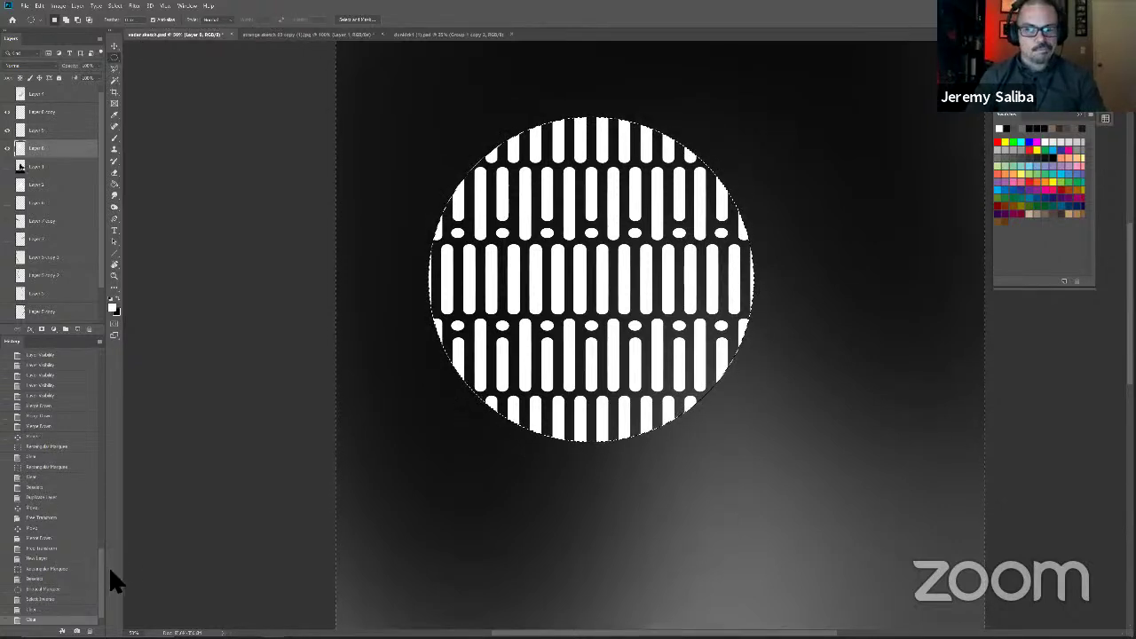
key("ctrl+minus")
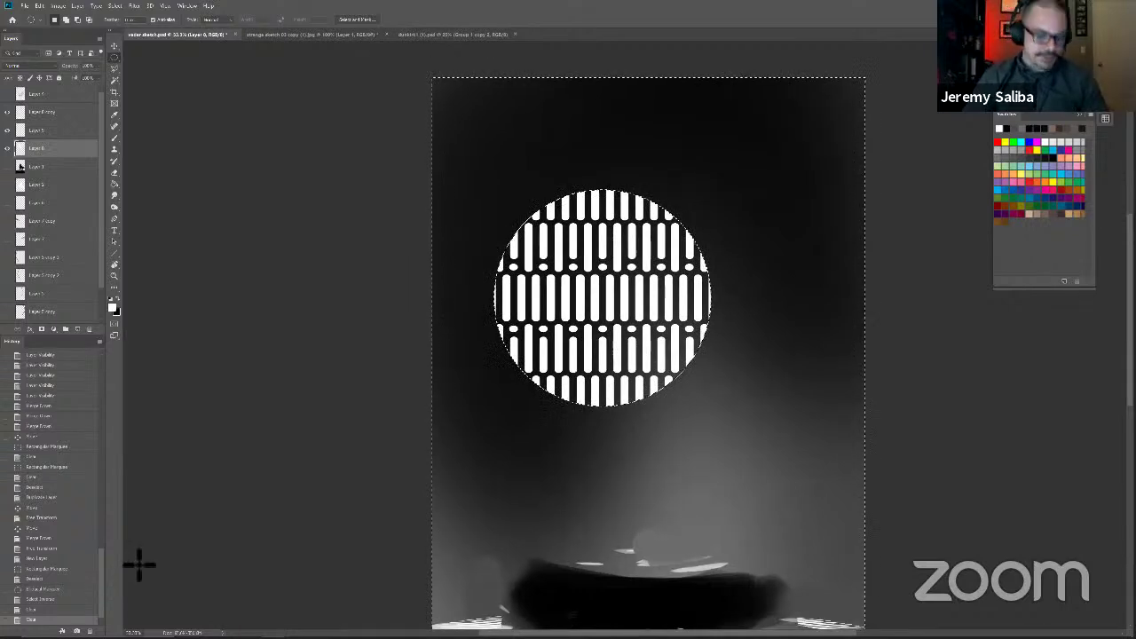
key("ctrl+d")
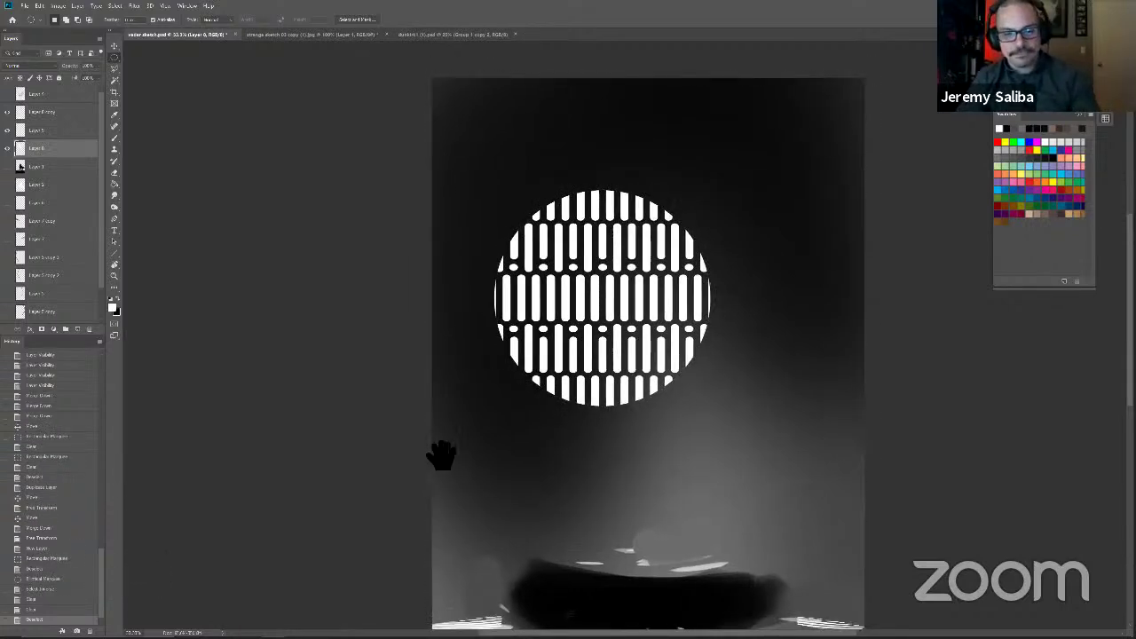
Step: Show the caped figure layer, move the patterned disc down, and flatten it into a wide ellipse on top of the pedestal
key("ctrl+minus")
left_click(7, 166)
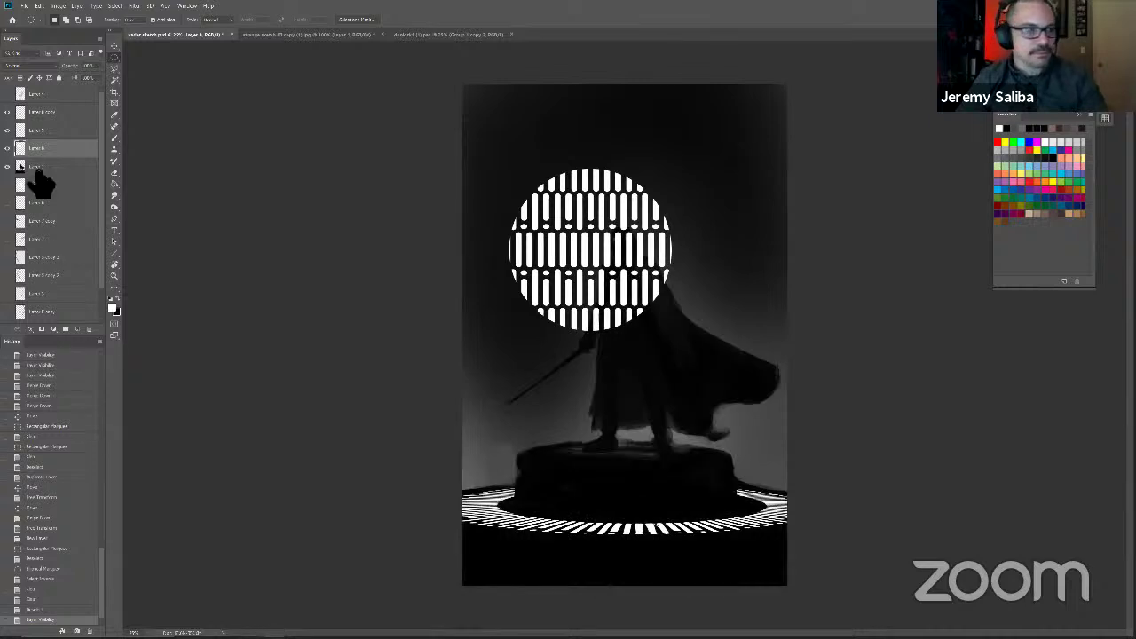
key("v")
left_click_drag(500, 373, 522, 479)
key("ctrl+t")
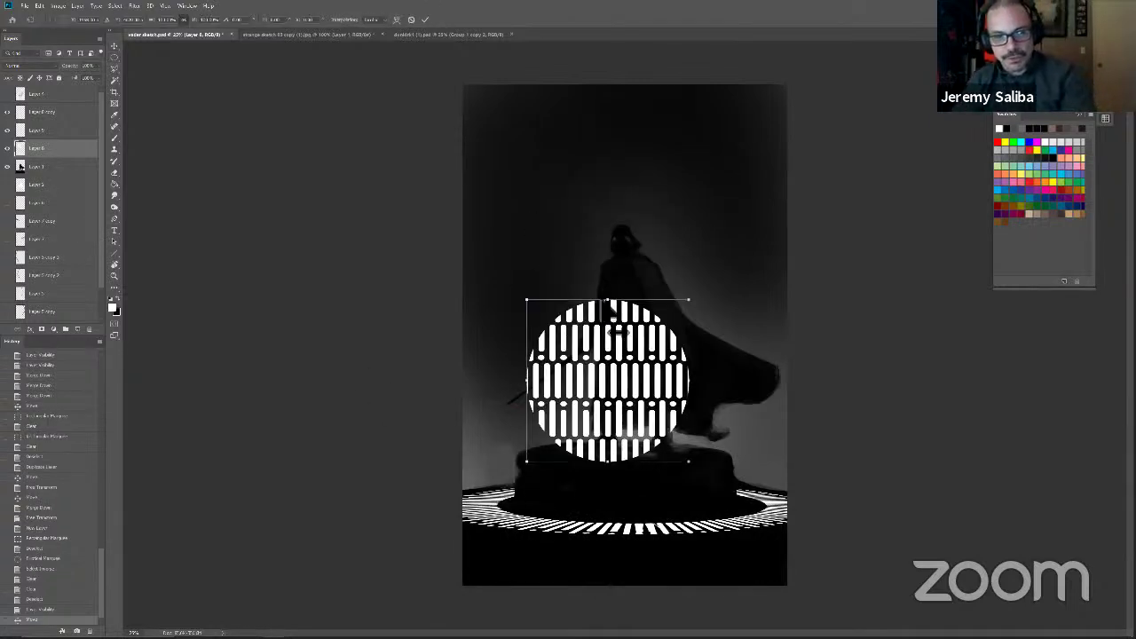
left_click_drag(609, 317, 629, 435)
left_click_drag(688, 461, 715, 459)
left_click_drag(533, 441, 516, 458)
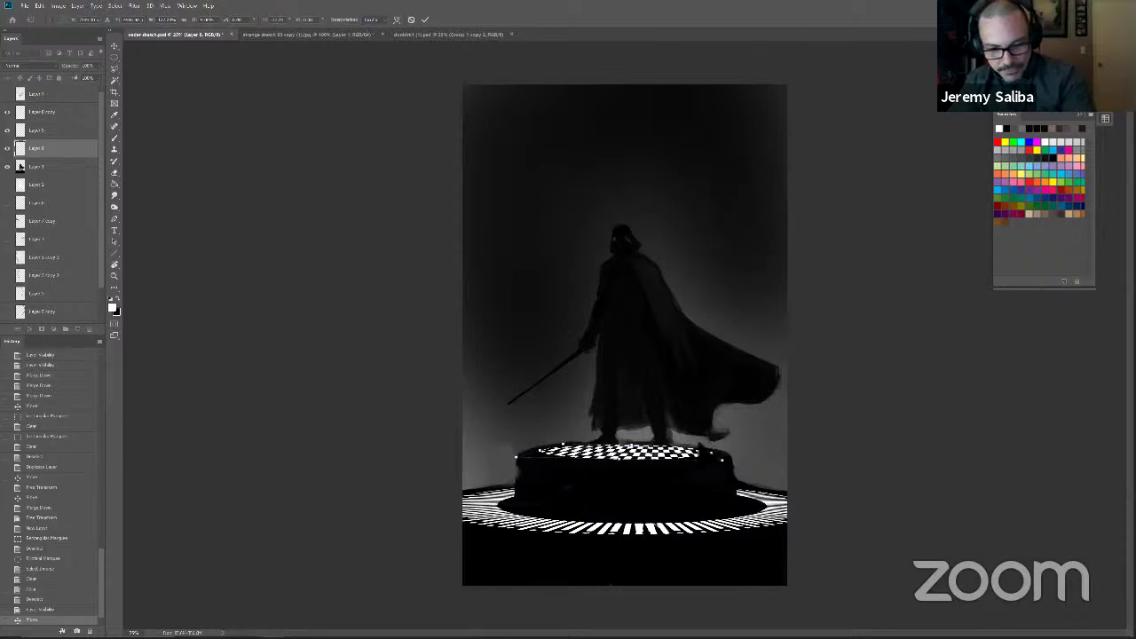
Step: Adjust the flattened disc's corners to fit the perspective of the pedestal's upper surface, and apply the transform
left_click_drag(564, 445, 566, 445)
left_click_drag(722, 458, 719, 451)
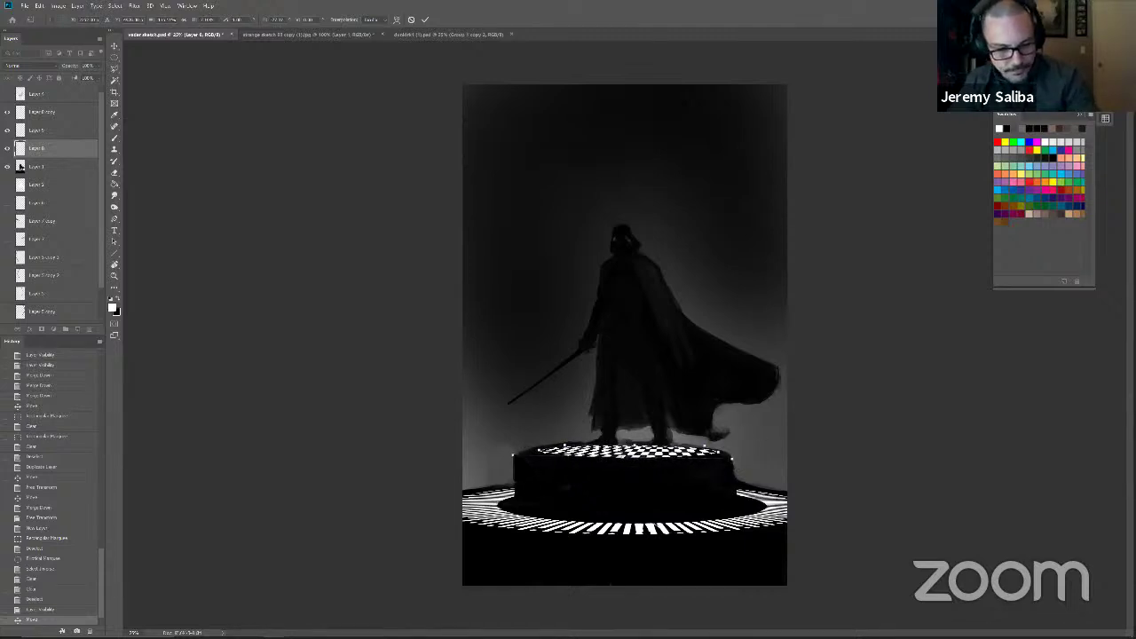
left_click_drag(511, 459, 567, 443)
left_click_drag(731, 457, 715, 444)
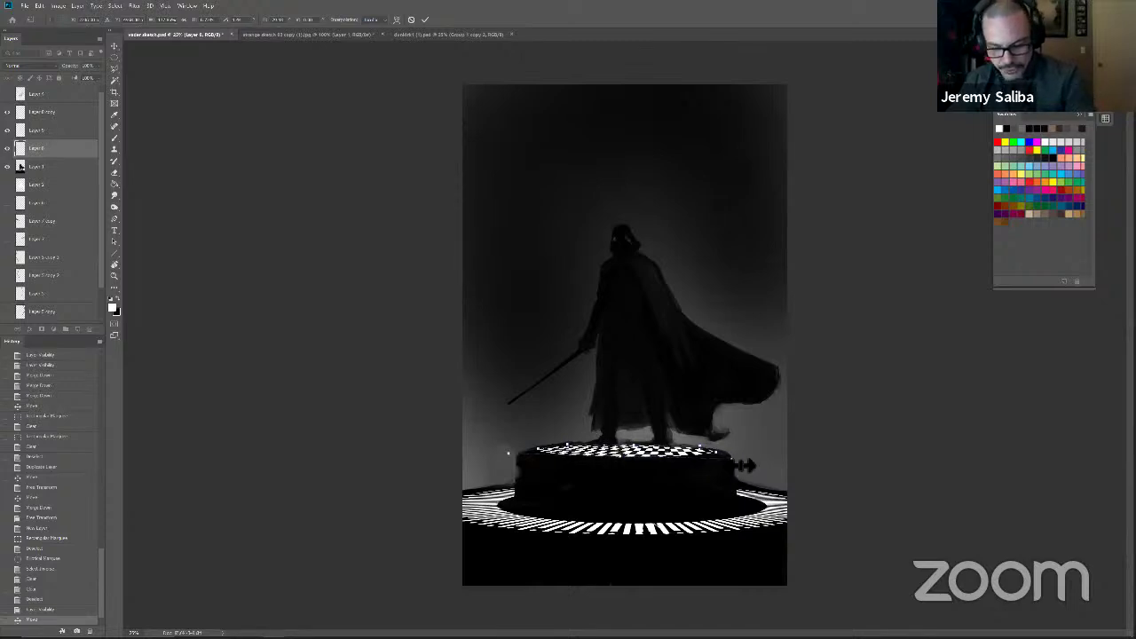
key("Return")
key("ctrl+minus")
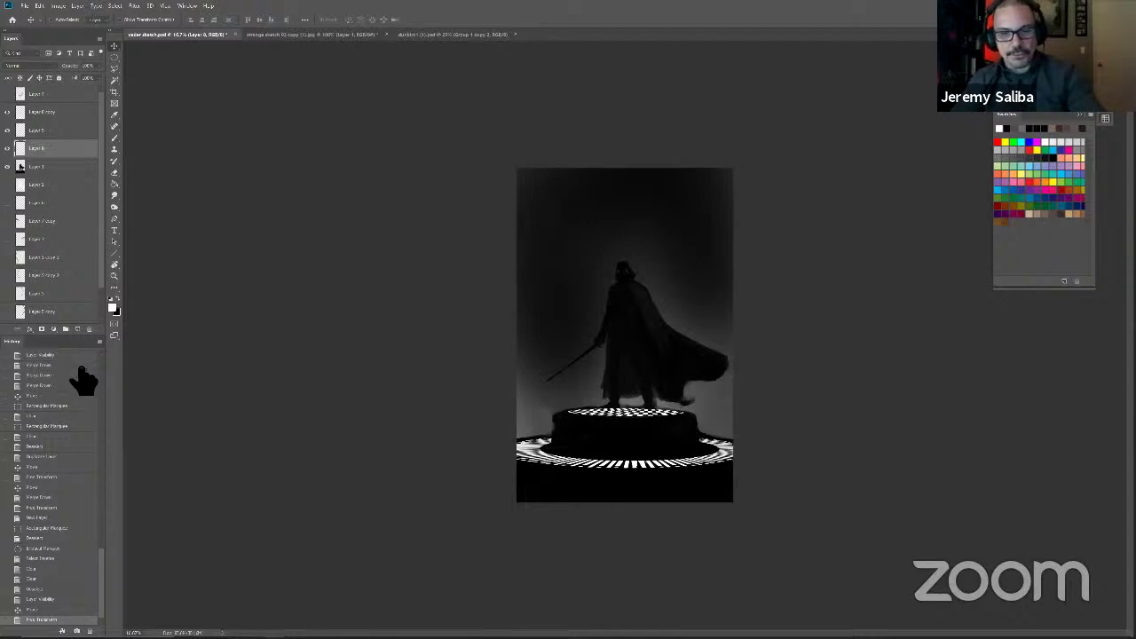
key("ctrl+plus")
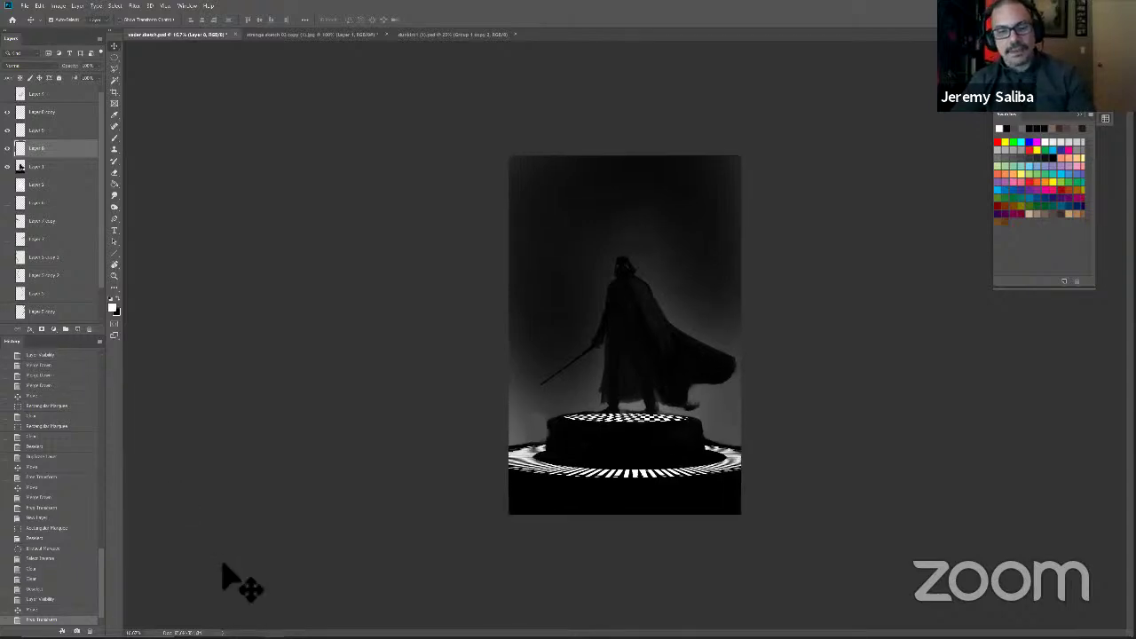
key("ctrl+minus")
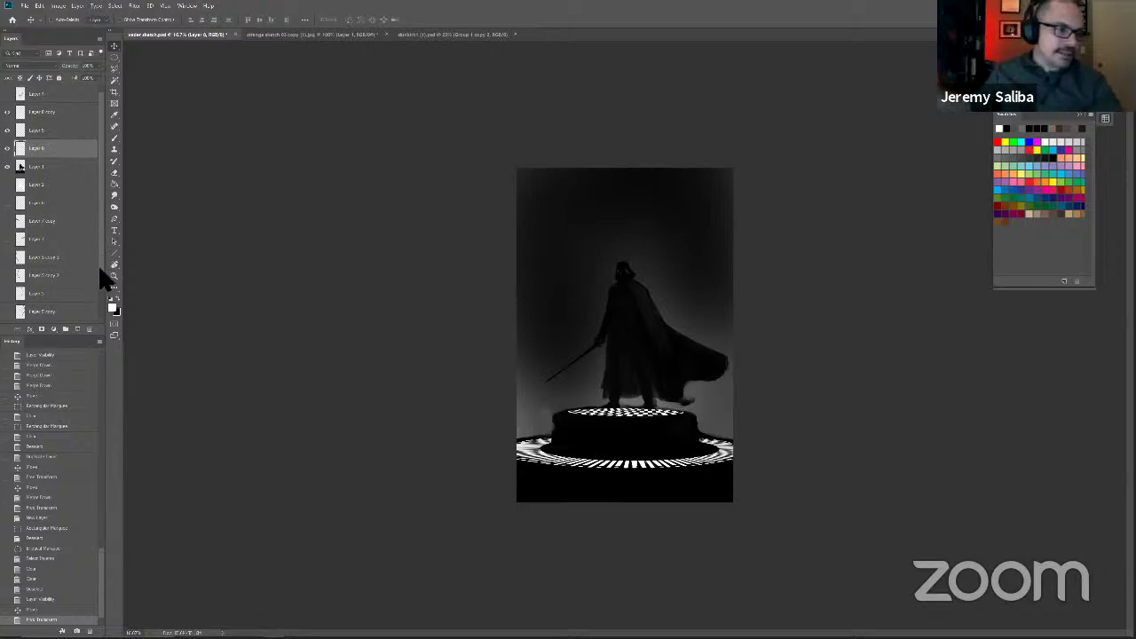
Step: Add a new layer directly above the backdrop glow layer and set up a very large soft brush, toggling pressure-controlled opacity
scroll(99, 250, "down", 2)
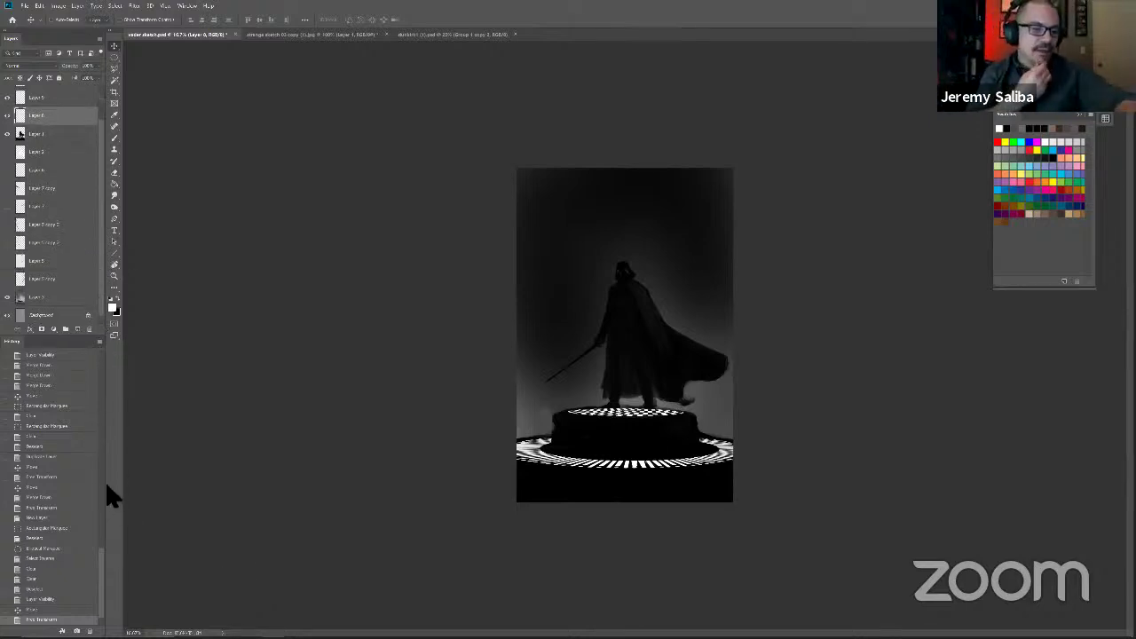
left_click(35, 299)
left_click(77, 328)
key("b")
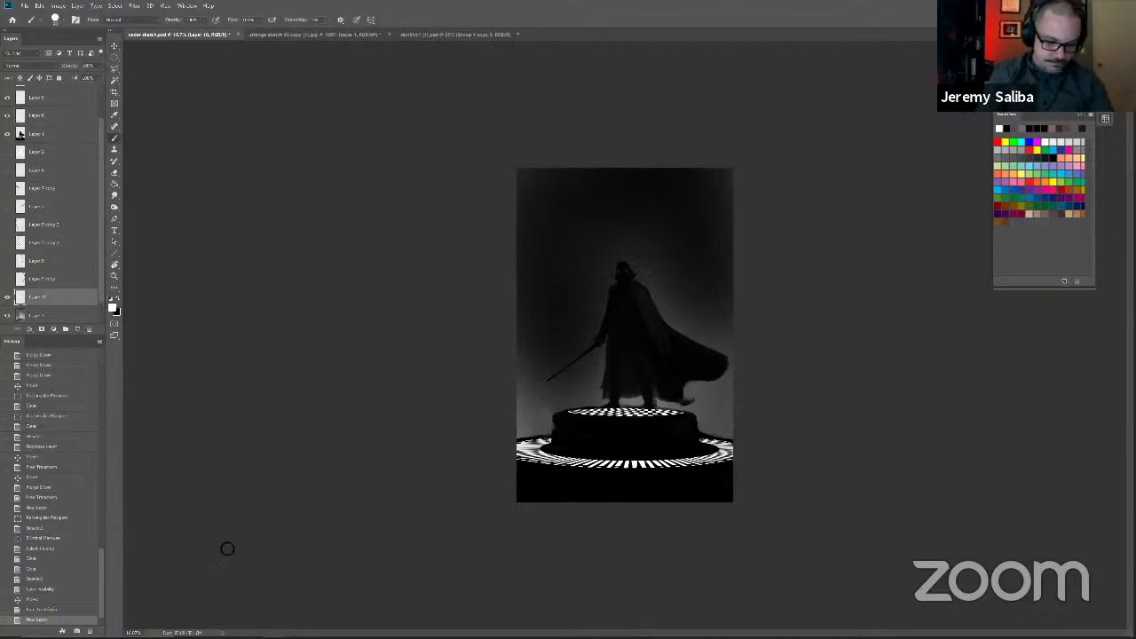
right_click(837, 344)
key("bracketright")
key("bracketright")
key("bracketright")
key("bracketright")
key("bracketright")
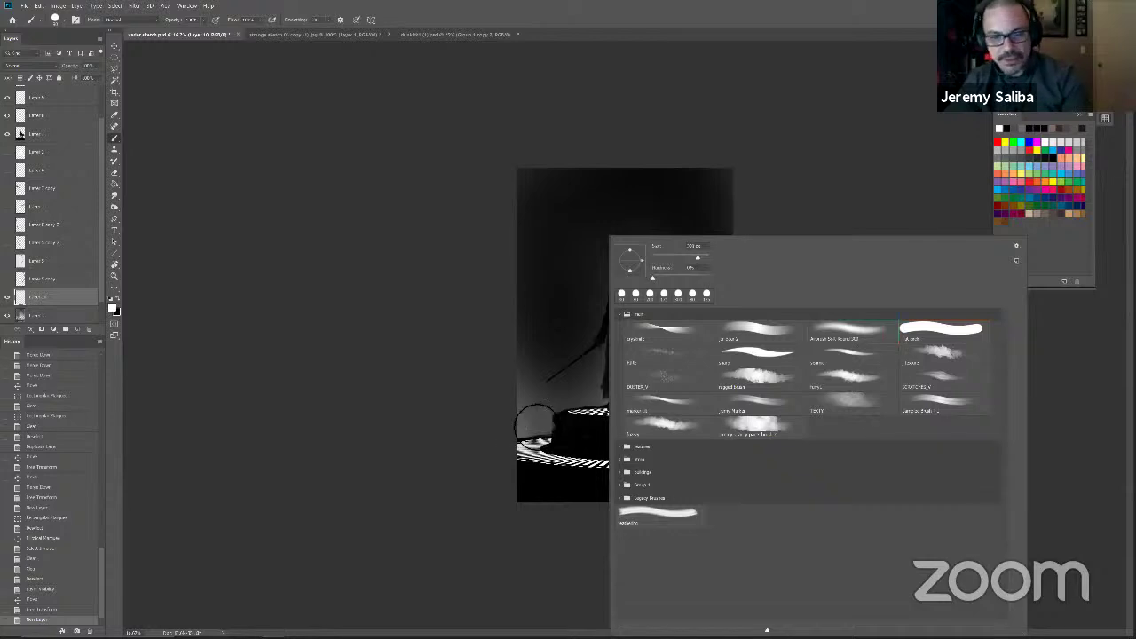
left_click(538, 417)
key("bracketright")
key("bracketright")
key("bracketright")
key("bracketright")
key("bracketright")
key("bracketright")
key("bracketright")
key("bracketright")
left_click(216, 20)
key("bracketright")
key("bracketright")
Step: Try brightening the backdrop around the figure and pedestal with large soft white brush strokes
left_click(559, 417)
mouse_move(674, 427)
left_mouse_down()
mouse_move(735, 366)
mouse_move(717, 427)
mouse_move(745, 275)
mouse_move(708, 401)
mouse_move(721, 268)
mouse_move(661, 505)
left_mouse_up()
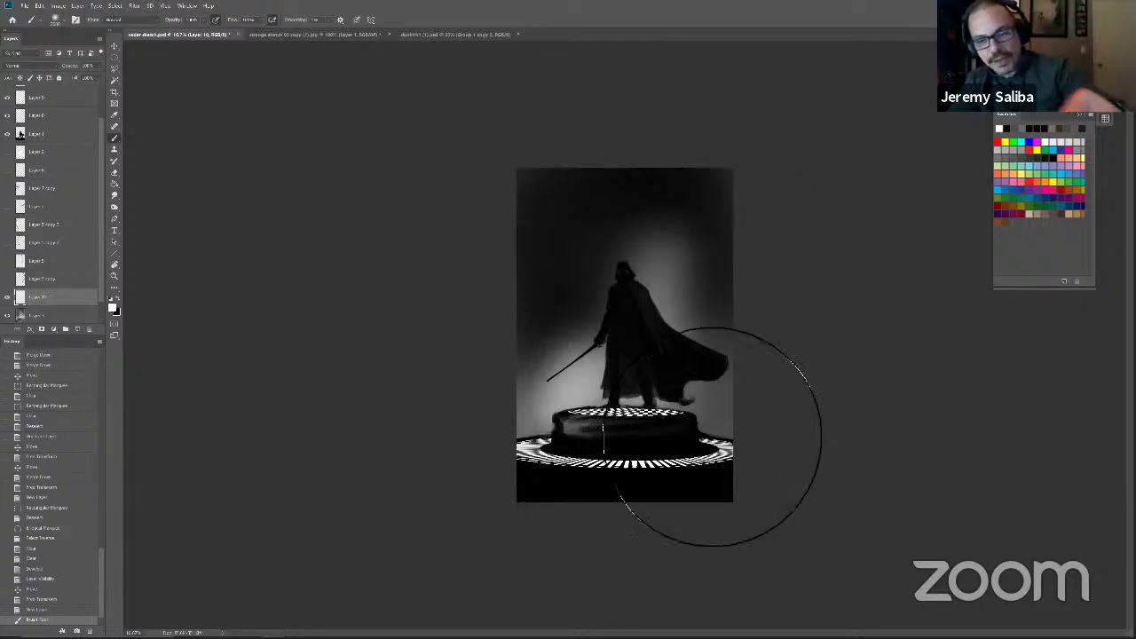
left_click_drag(713, 437, 769, 333)
left_click_drag(763, 481, 761, 274)
left_click_drag(771, 434, 778, 247)
mouse_move(743, 361)
left_mouse_down()
mouse_move(710, 243)
mouse_move(586, 512)
left_mouse_up()
left_click_drag(434, 524, 332, 428)
left_click_drag(617, 483, 690, 404)
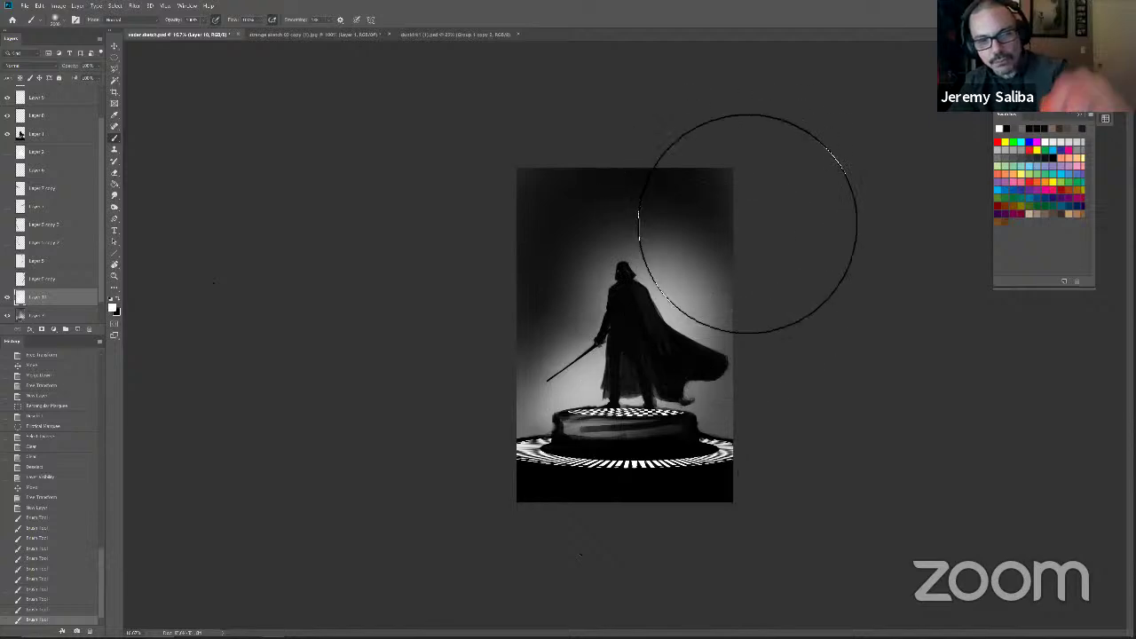
left_click(747, 223)
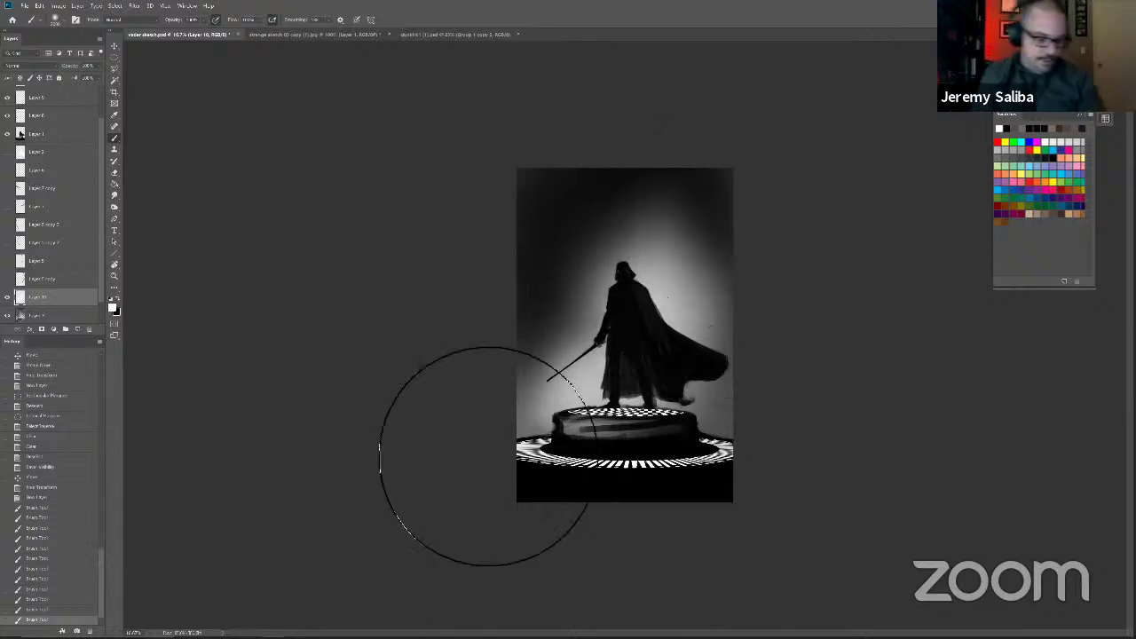
Step: Undo all the white backdrop strokes and the new layer they were painted on
key("ctrl+z")
key("ctrl+z")
key("ctrl+z")
key("ctrl+z")
key("ctrl+z")
key("ctrl+z")
key("ctrl+z")
key("ctrl+z")
key("ctrl+z")
key("ctrl+z")
key("ctrl+z")
key("ctrl+z")
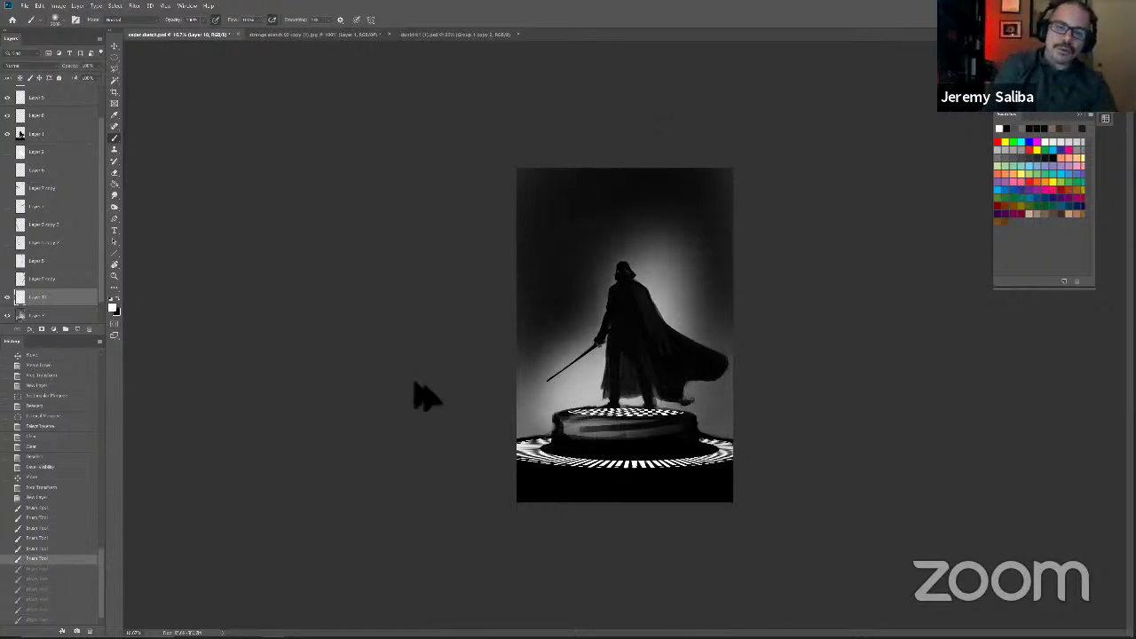
key("ctrl+z")
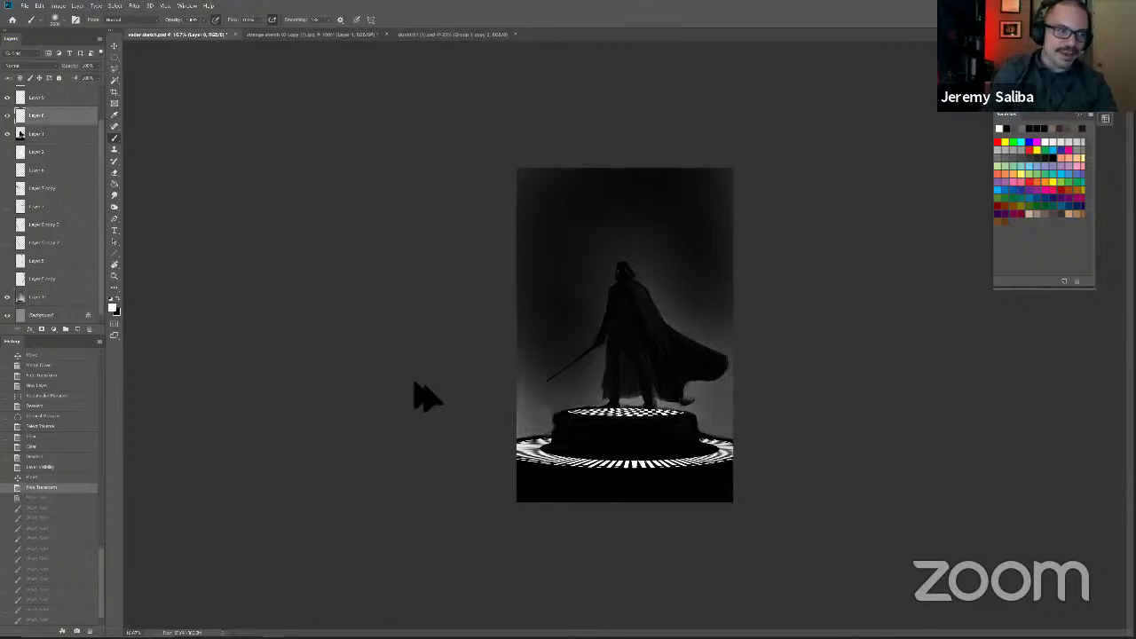
Step: Restore the empty layer above the backdrop glow, expand the smoke brush group, and set the foreground colour to light grey
left_click(37, 498)
right_click(593, 390)
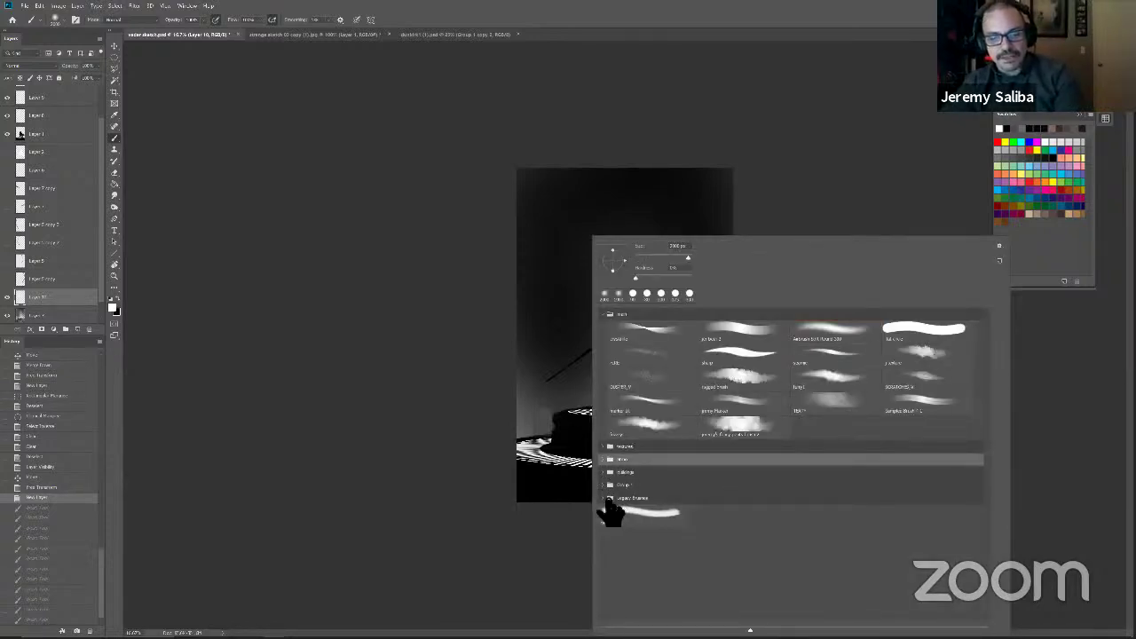
left_click(604, 459)
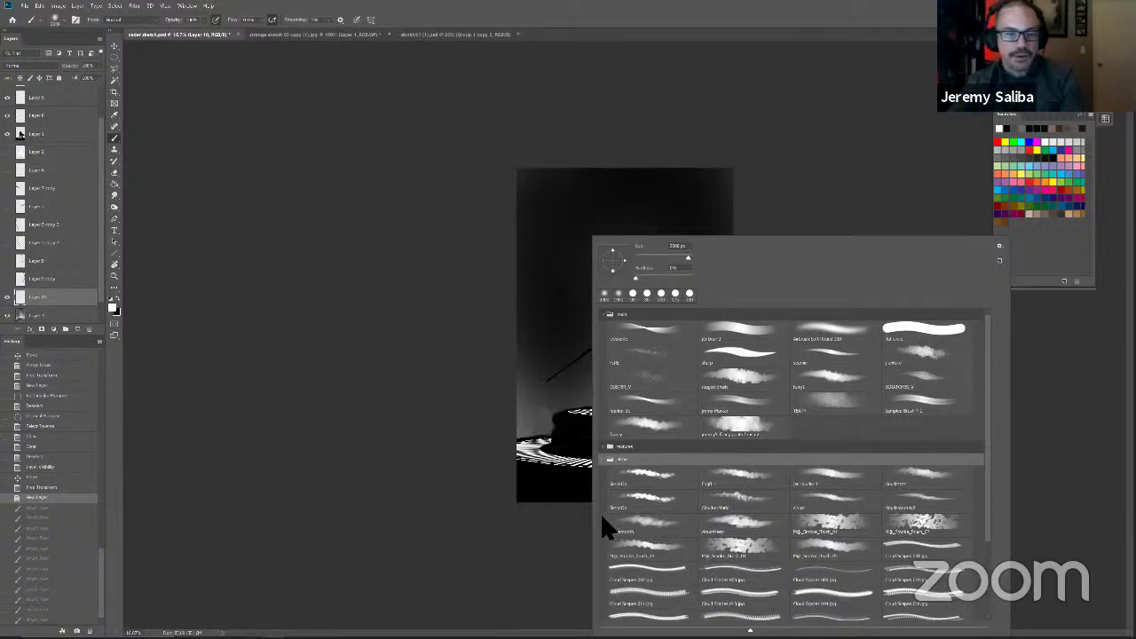
left_click(196, 377)
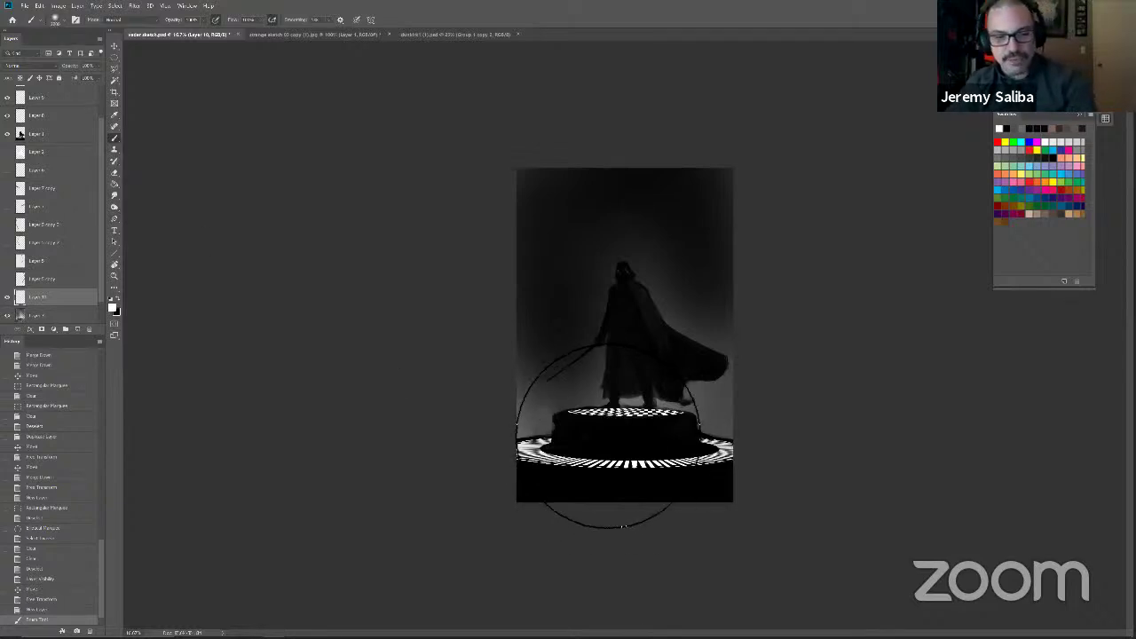
left_click(116, 312)
left_click(154, 333)
left_click(346, 298)
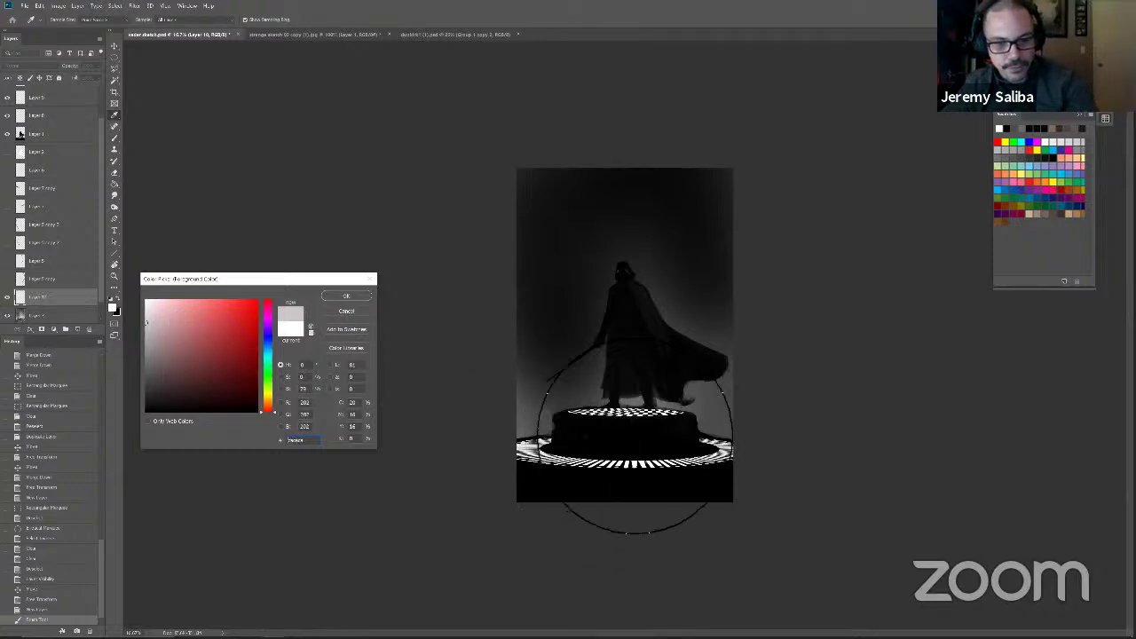
Step: Try painting a light-grey glow behind the figure and across the pedestal with progressively smaller soft brush strokes
mouse_move(728, 374)
left_mouse_down()
mouse_move(740, 342)
mouse_move(727, 307)
mouse_move(737, 269)
left_mouse_up()
key("bracketleft")
key("bracketleft")
key("bracketleft")
left_click_drag(696, 222, 683, 292)
left_click_drag(683, 293, 654, 377)
mouse_move(726, 274)
left_mouse_down()
mouse_move(737, 307)
mouse_move(760, 211)
mouse_move(743, 261)
mouse_move(736, 229)
mouse_move(714, 292)
mouse_move(712, 374)
mouse_move(725, 364)
mouse_move(735, 398)
mouse_move(718, 401)
mouse_move(725, 440)
mouse_move(729, 407)
mouse_move(689, 415)
mouse_move(730, 475)
mouse_move(647, 435)
mouse_move(587, 455)
mouse_move(726, 437)
mouse_move(742, 461)
mouse_move(715, 438)
mouse_move(584, 471)
mouse_move(590, 486)
mouse_move(585, 456)
mouse_move(608, 446)
mouse_move(563, 463)
mouse_move(738, 433)
mouse_move(743, 394)
mouse_move(663, 463)
mouse_move(590, 452)
mouse_move(588, 501)
left_mouse_up()
key("[")
key("[")
key("[")
key("[")
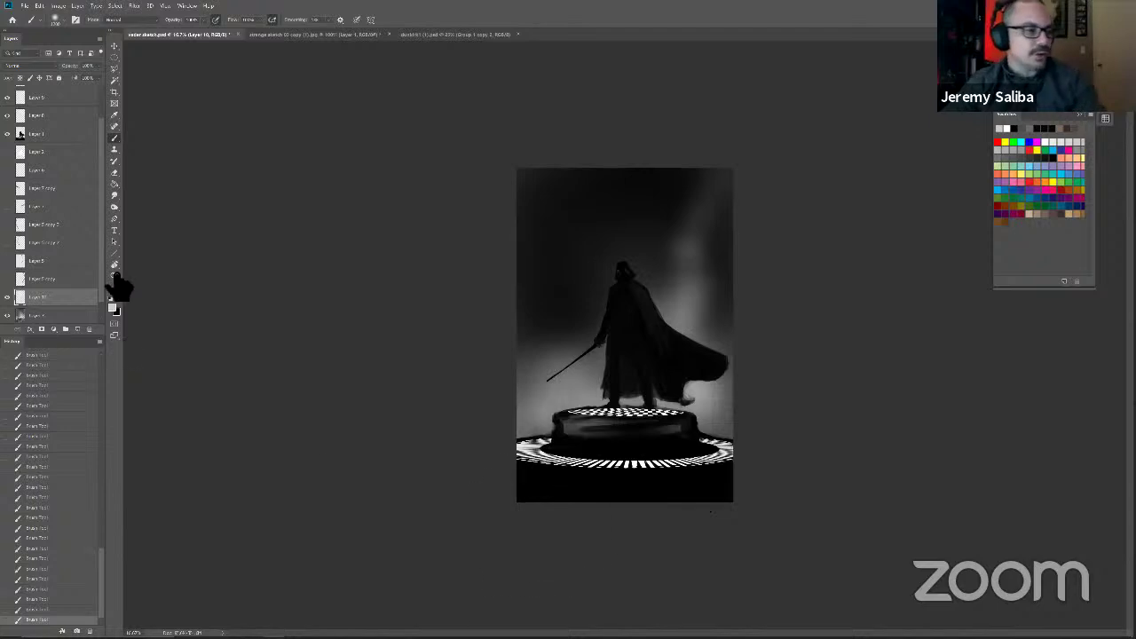
Step: Set the foreground colour to white and brighten the backdrop beside the pedestal with a smaller soft brush
left_click(112, 307)
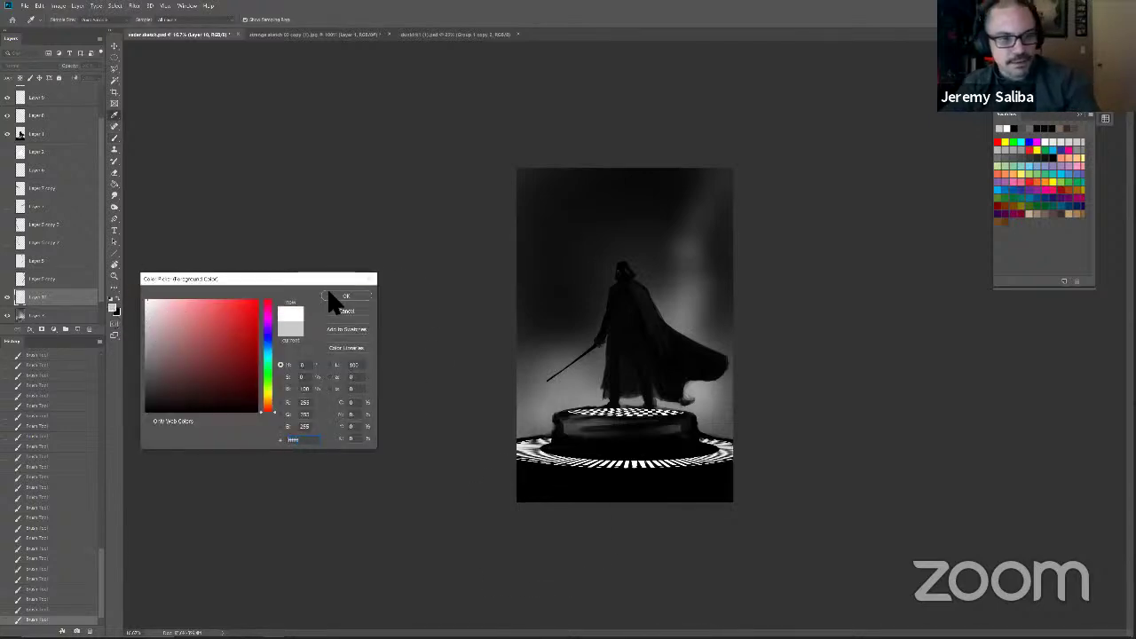
left_click(326, 288)
key("bracketleft")
key("bracketleft")
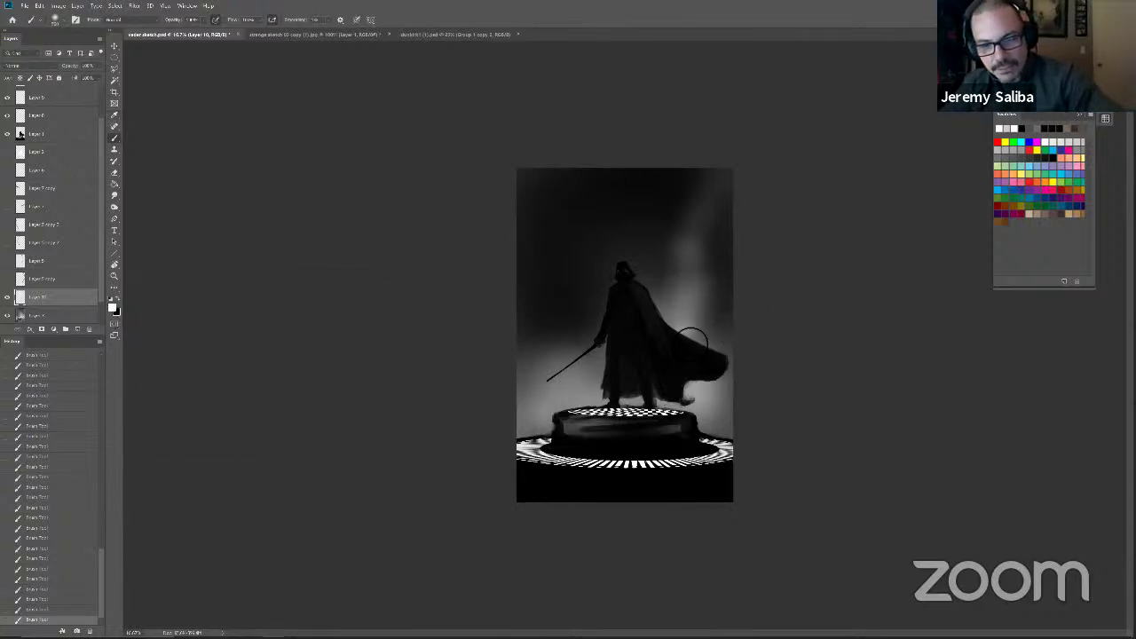
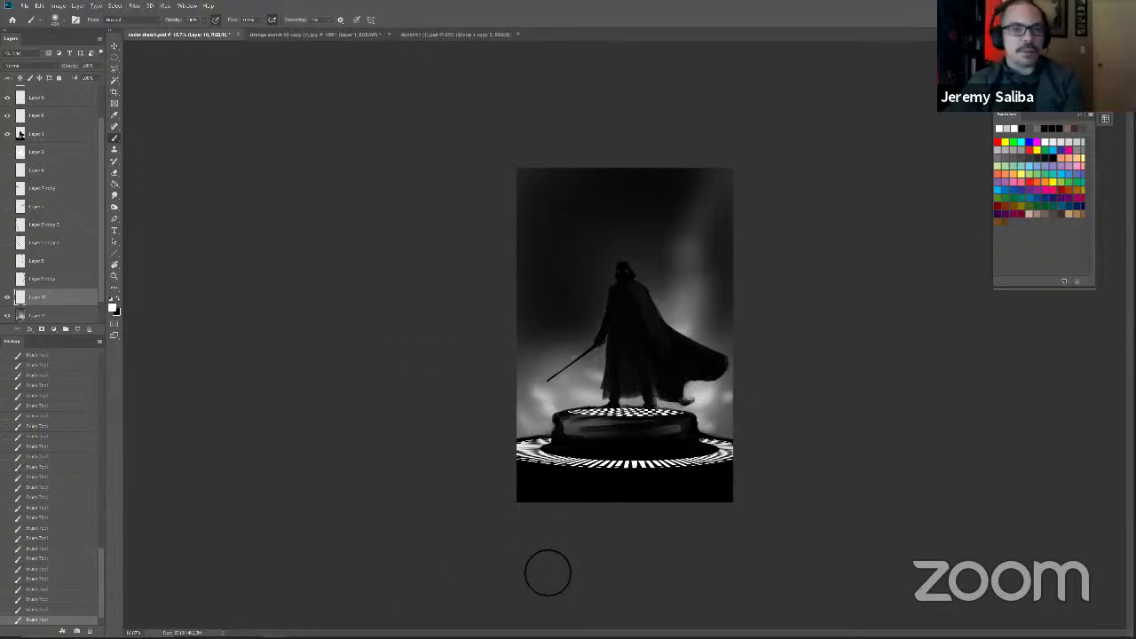
Step: Replace the painted glow layer with a fresh empty layer and choose a large cloud-shaped brush from the smoke presets
left_click_drag(72, 297, 90, 329)
left_click(78, 329)
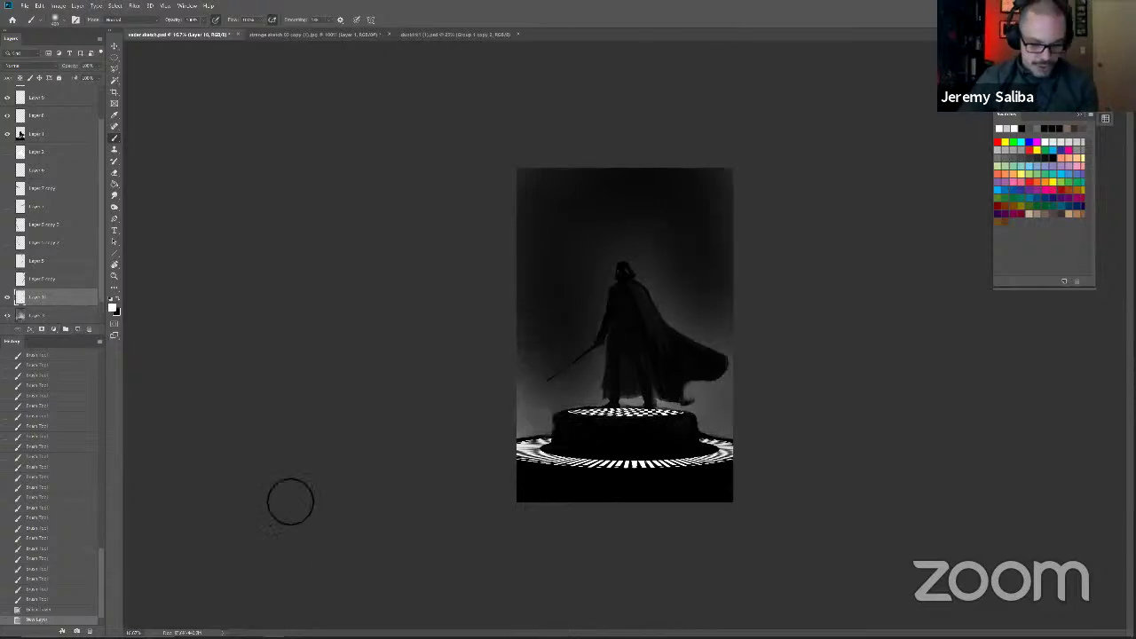
right_click(586, 391)
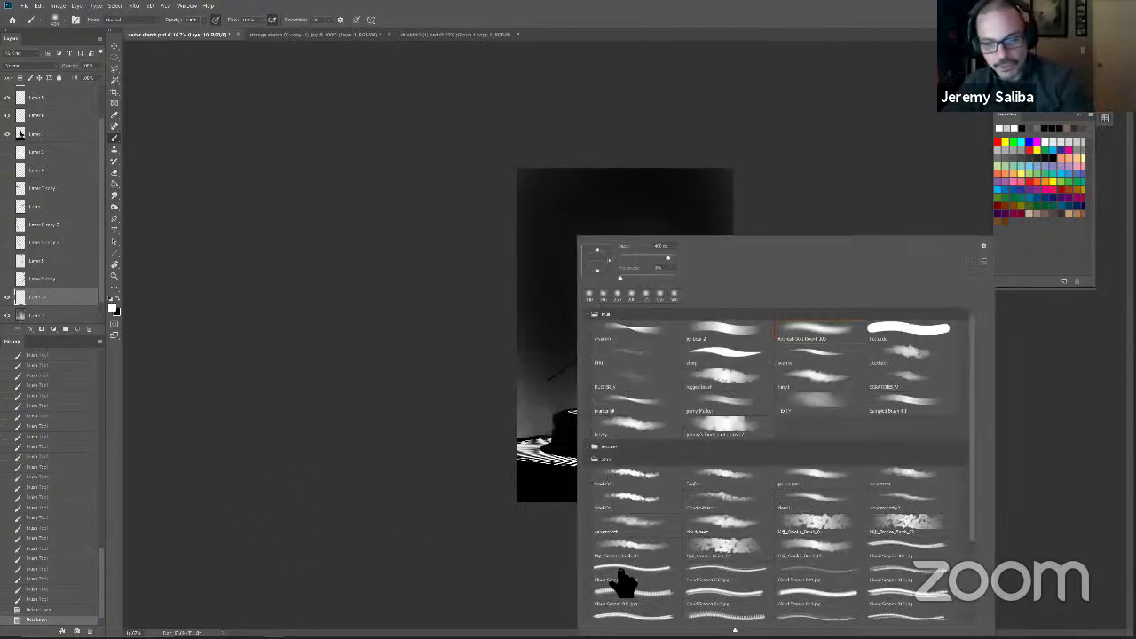
left_click(800, 482)
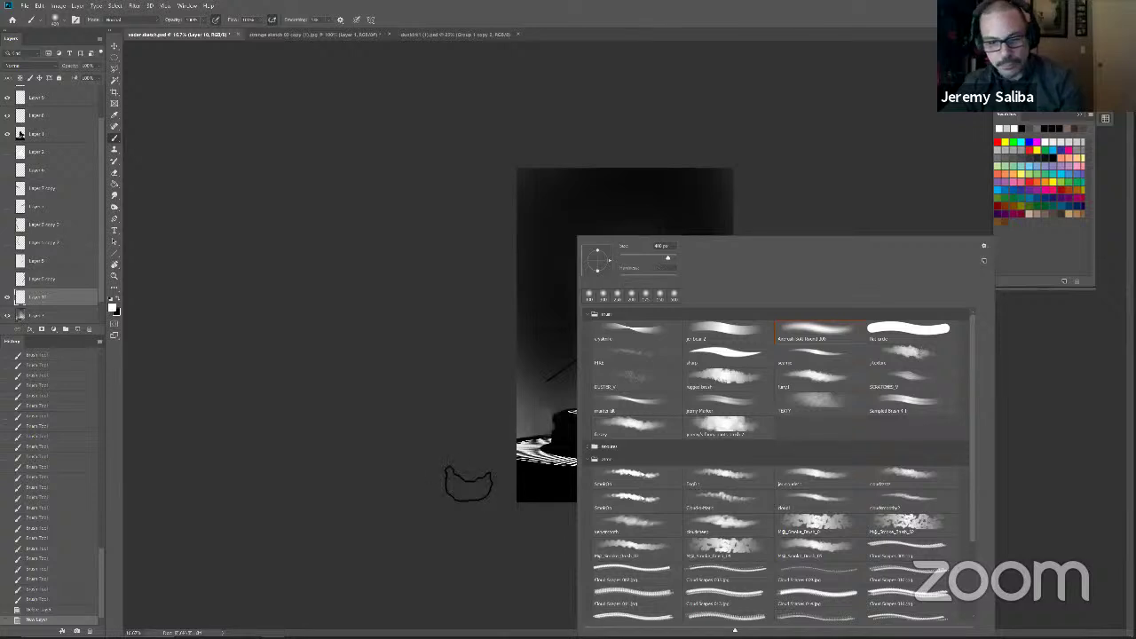
left_click(533, 440)
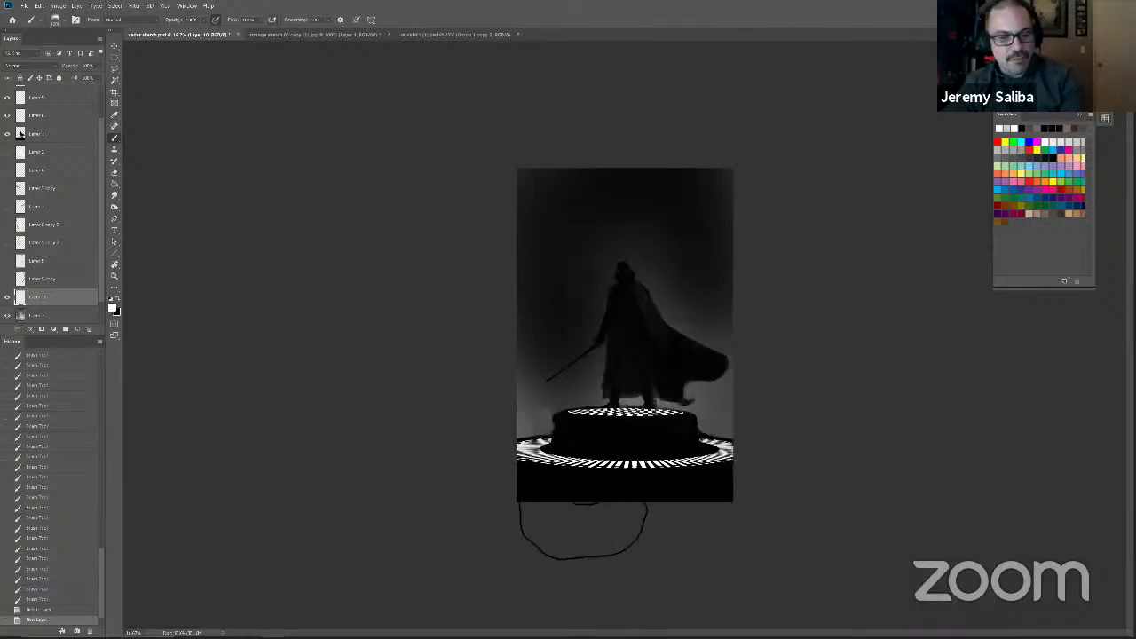
Step: Paint white smoke rising diagonally behind the figure from beside the pedestal to the backdrop's upper right, with light strokes over the pedestal
mouse_move(576, 417)
left_mouse_down()
mouse_move(572, 390)
mouse_move(603, 435)
mouse_move(648, 328)
mouse_move(704, 309)
mouse_move(692, 293)
mouse_move(766, 308)
left_mouse_up()
left_click_drag(767, 229, 769, 245)
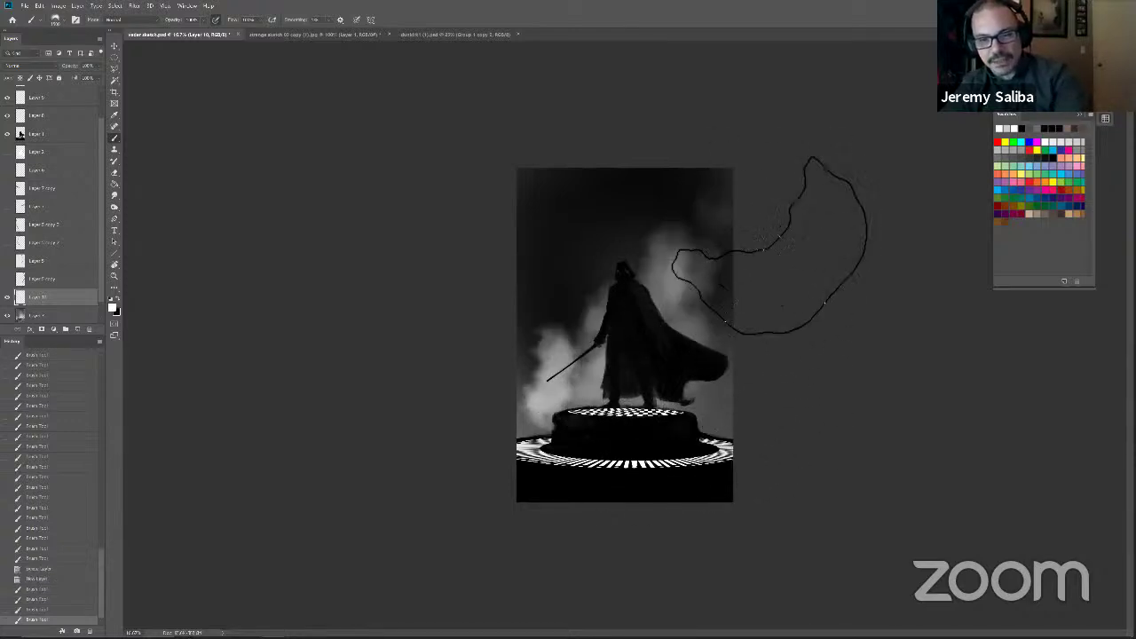
left_click(769, 245)
left_click(720, 476)
left_click(764, 486)
left_click(625, 427)
left_click(674, 422)
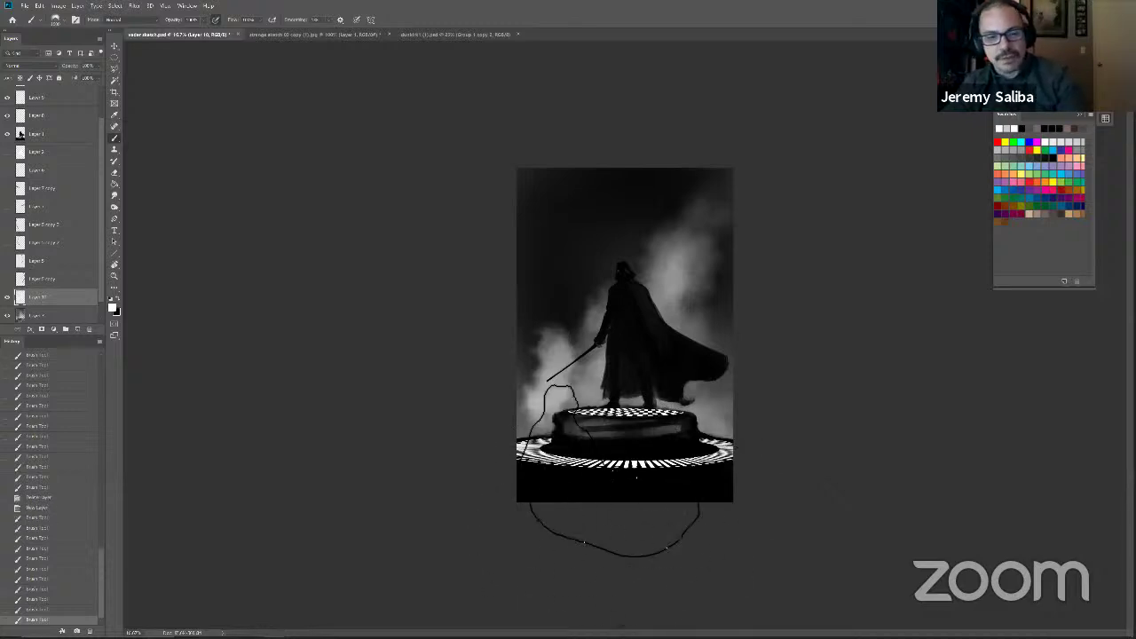
Step: Try a dense white smoke column on the backdrop to the left of the figure, and undo it
left_click_drag(552, 342, 561, 297)
left_click_drag(659, 252, 642, 260)
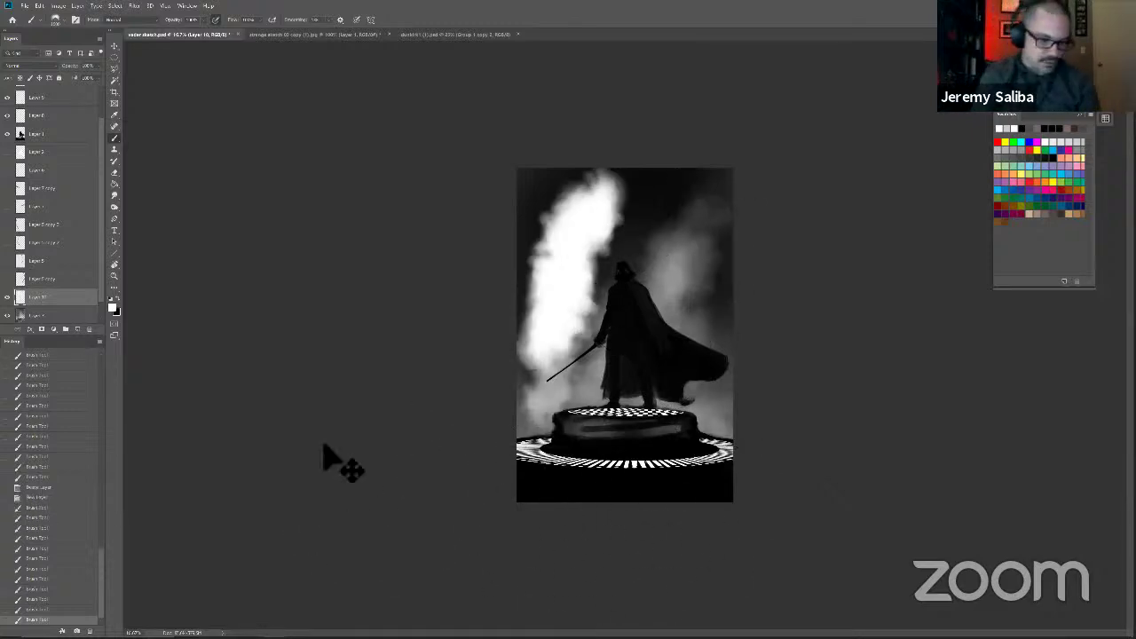
key("ctrl+z")
Step: Build up the smoke behind the figure's head and shoulders and toward the backdrop's upper right
mouse_move(430, 519)
left_mouse_down()
mouse_move(647, 466)
mouse_move(777, 469)
mouse_move(819, 387)
mouse_move(554, 535)
mouse_move(577, 510)
left_mouse_up()
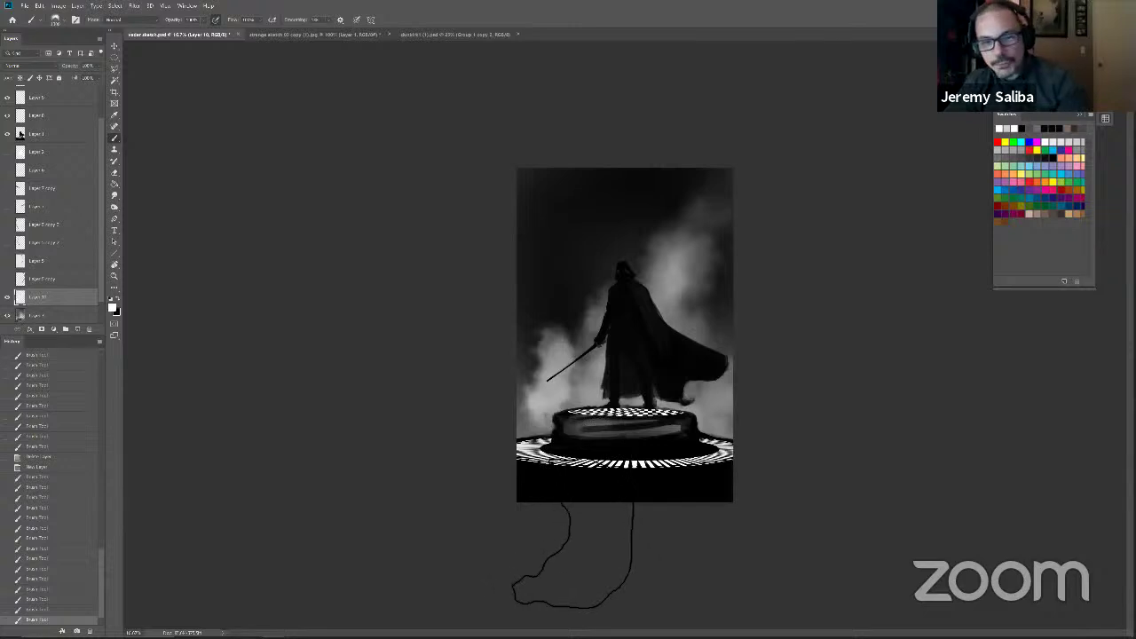
left_click_drag(722, 249, 683, 282)
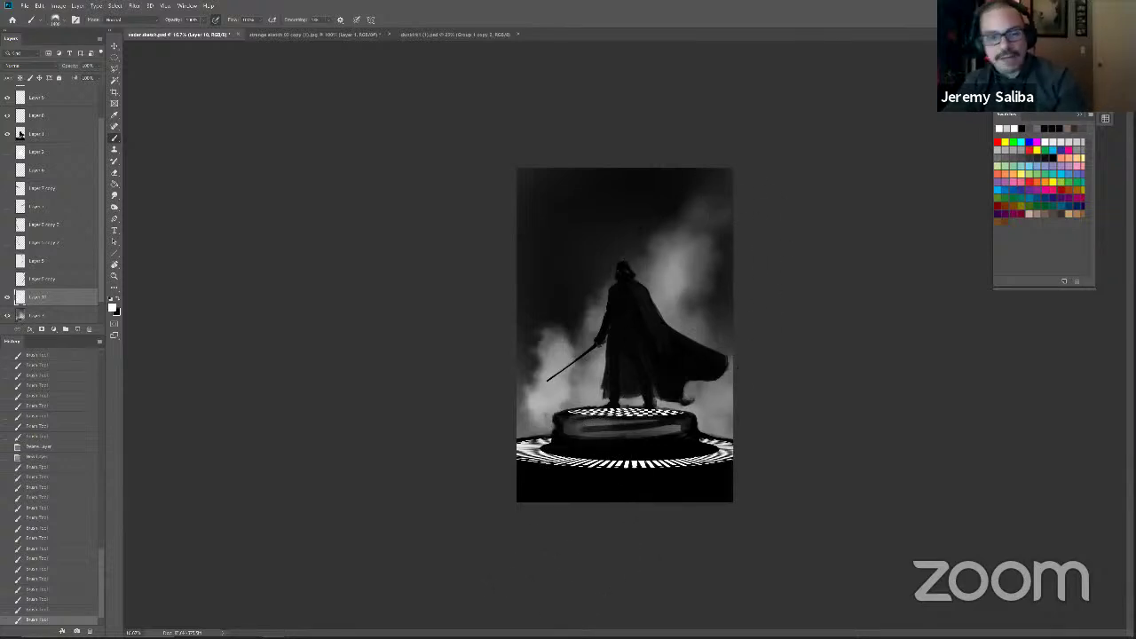
mouse_move(650, 359)
left_mouse_down()
mouse_move(661, 304)
mouse_move(682, 310)
mouse_move(708, 278)
mouse_move(759, 184)
left_mouse_up()
left_click(682, 310)
mouse_move(674, 309)
left_mouse_down()
mouse_move(718, 254)
mouse_move(727, 205)
left_mouse_up()
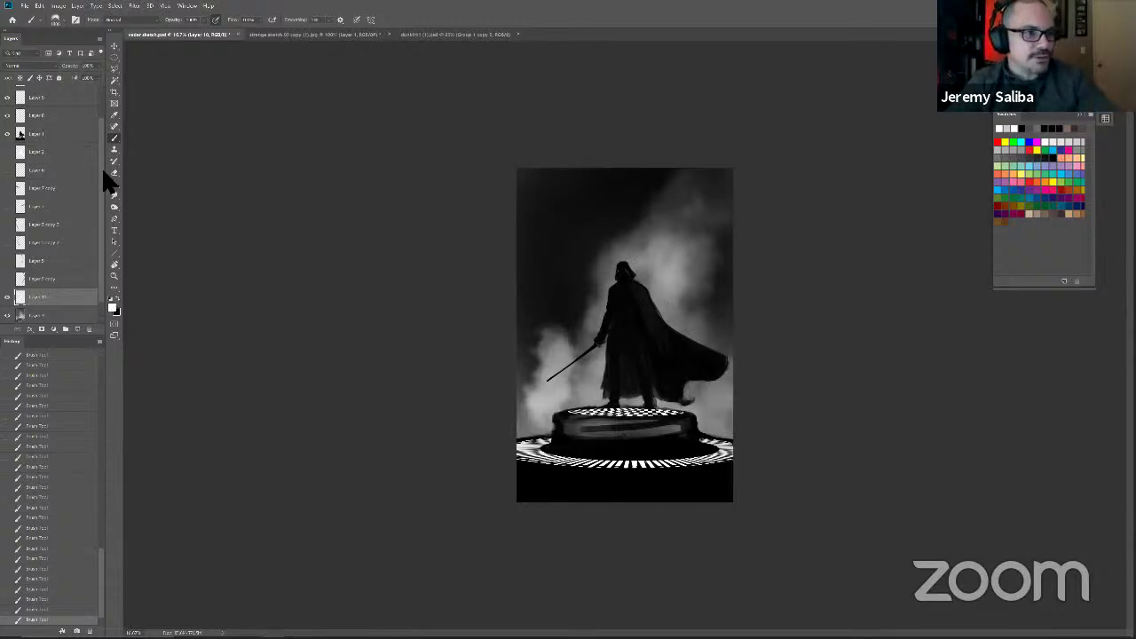
Step: Add a new layer at the top of the layer stack and paint small smoke wisps over the figure's legs and feet
left_click_drag(102, 173, 102, 142)
left_click(44, 97)
left_click(77, 329)
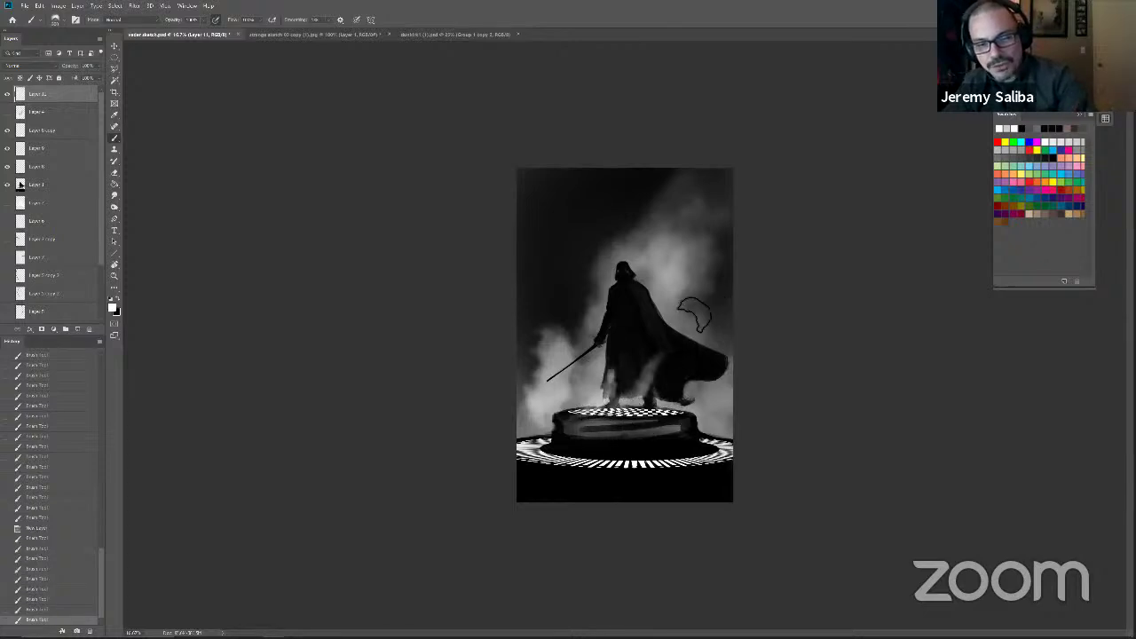
left_click(651, 410)
left_click(660, 405)
left_click(672, 398)
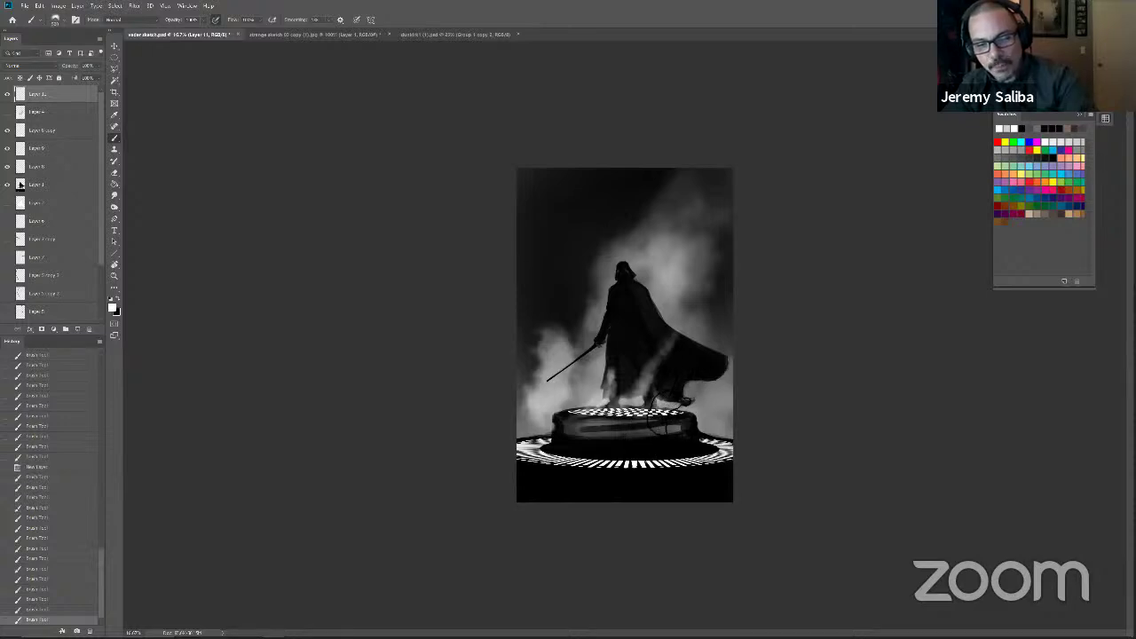
Step: Try a winding smoke trail up the left half of the canvas, and undo it
left_click_drag(567, 287, 498, 147)
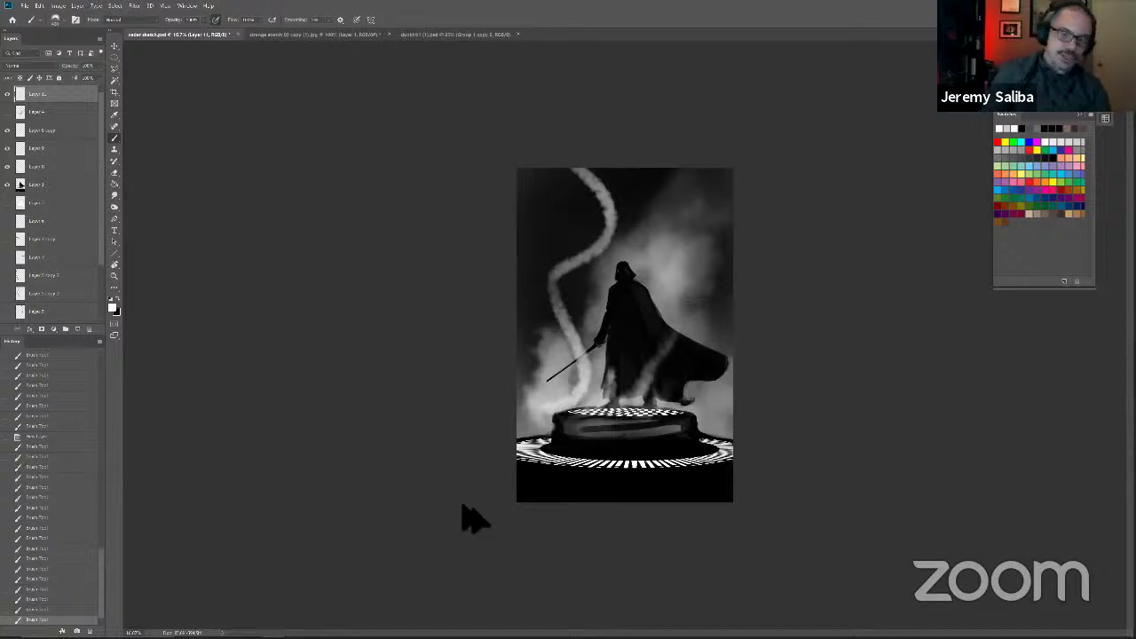
key("ctrl+z")
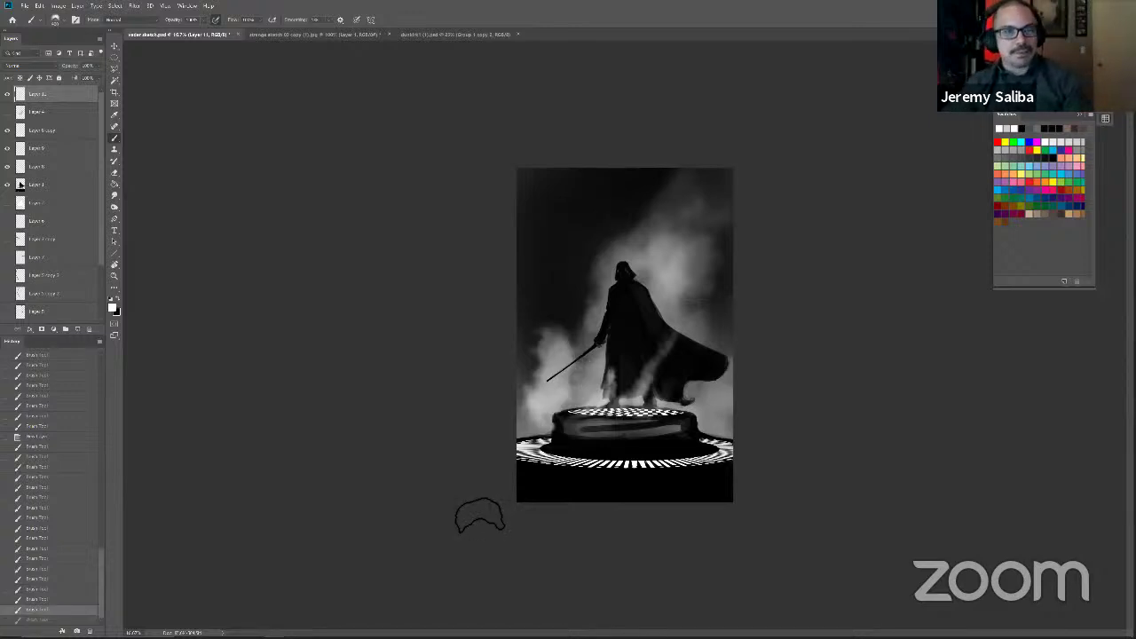
Step: Set the foreground colour to light grey and paint thicker foreground smoke over the figure's legs and the cape's lower edge
left_click(113, 310)
left_click(327, 295)
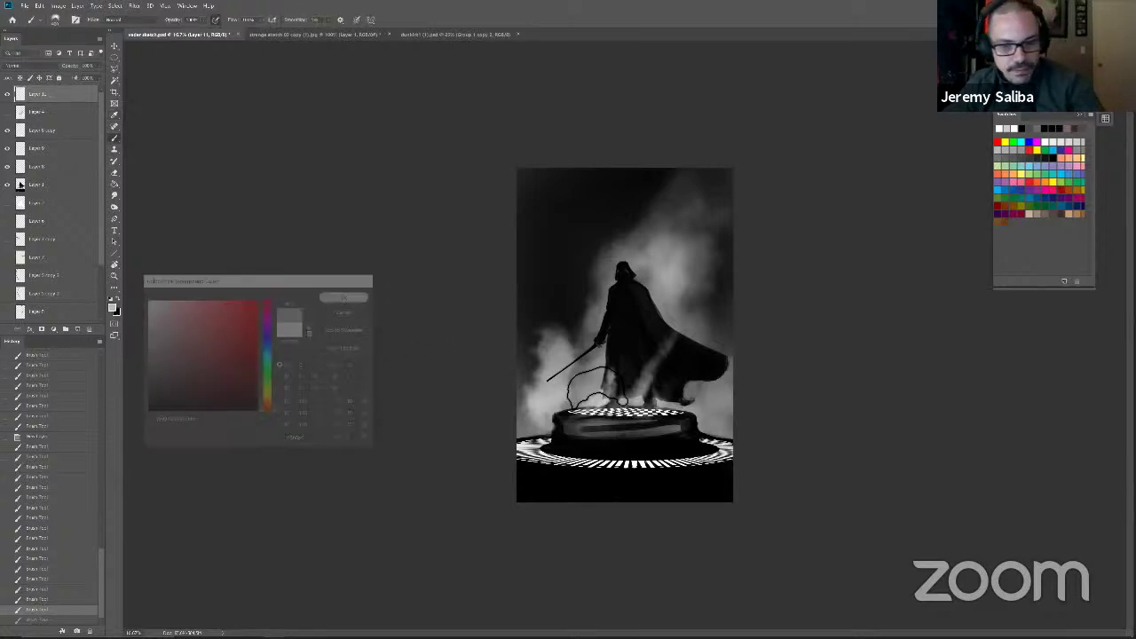
left_click(676, 394)
left_click(690, 384)
mouse_move(665, 382)
left_mouse_down()
mouse_move(724, 321)
mouse_move(677, 405)
mouse_move(667, 396)
mouse_move(699, 359)
mouse_move(679, 376)
mouse_move(698, 401)
mouse_move(761, 300)
mouse_move(748, 344)
left_mouse_up()
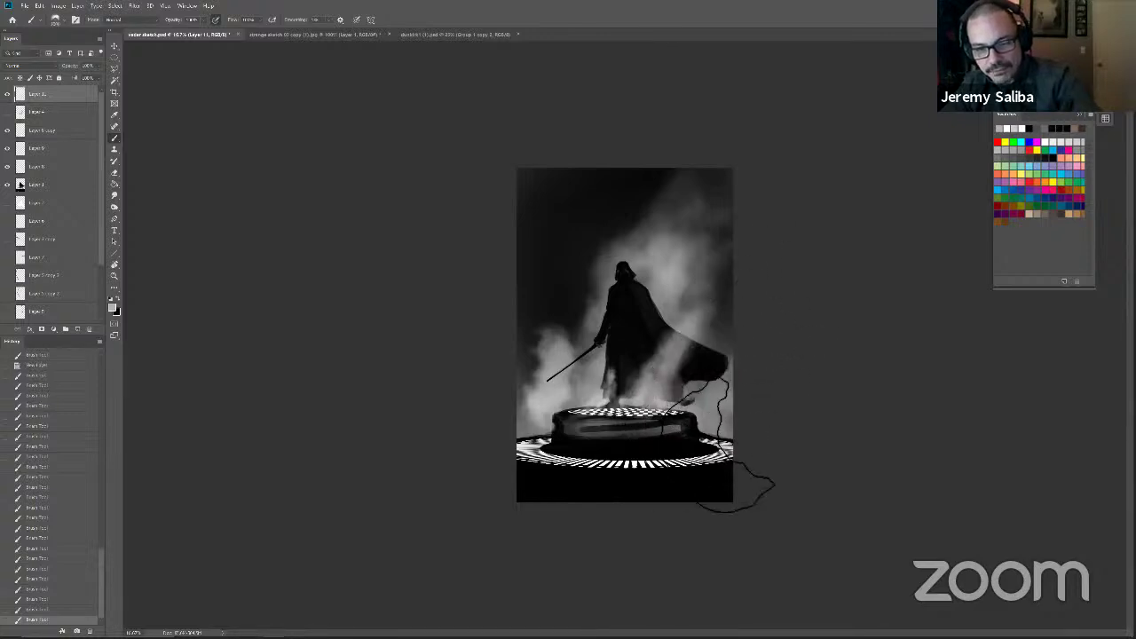
mouse_move(626, 442)
left_mouse_down()
mouse_move(670, 396)
mouse_move(661, 417)
left_mouse_up()
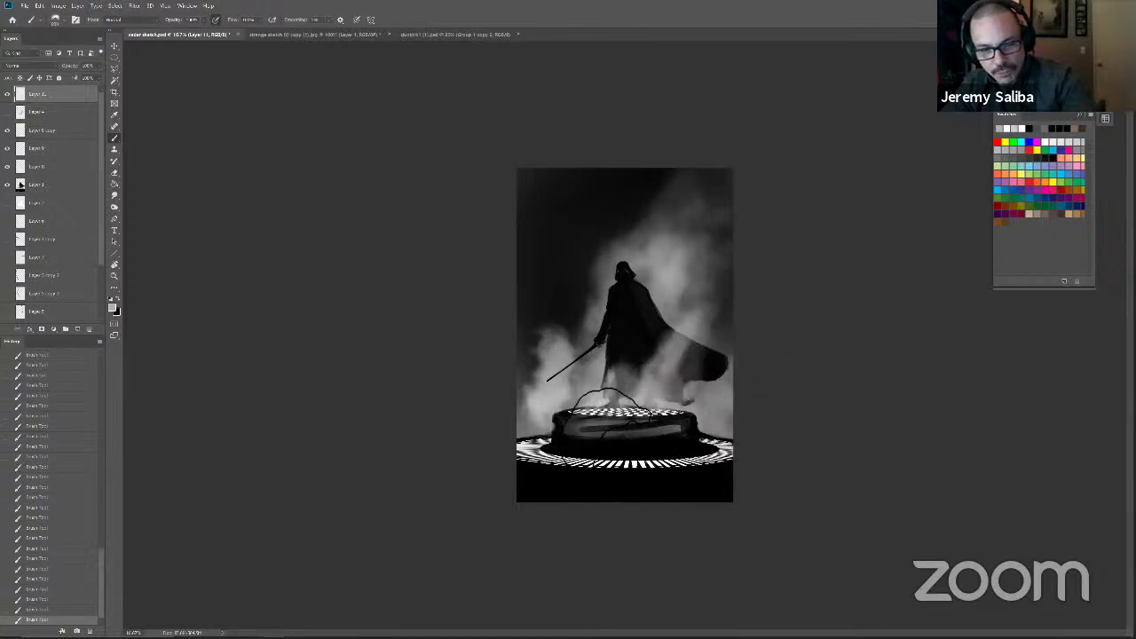
mouse_move(661, 377)
left_mouse_down()
mouse_move(632, 391)
mouse_move(655, 417)
left_mouse_up()
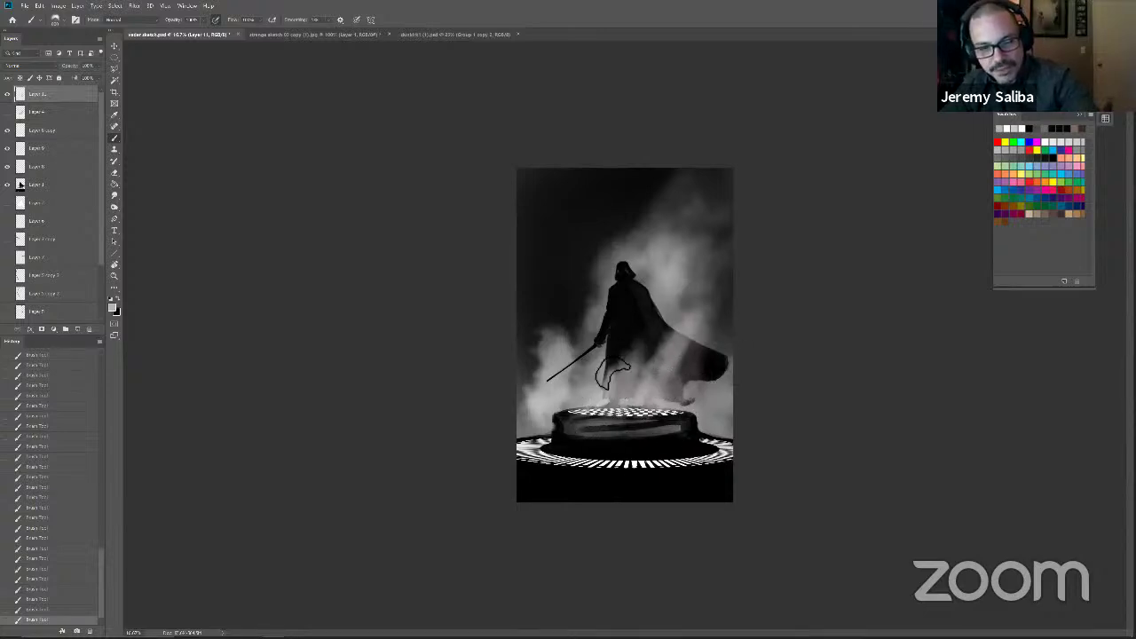
Step: Thin the foreground smoke with a cloud-shaped eraser, and repaint soft smoke over the feet and the pedestal's upper surface
key("e")
right_click(558, 343)
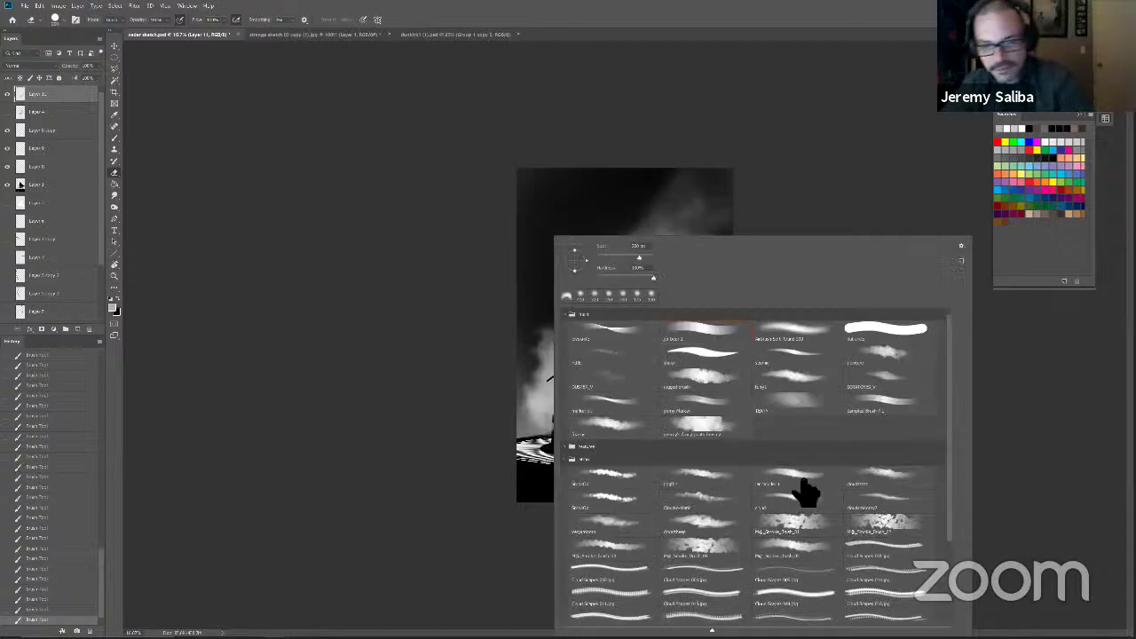
key("Return")
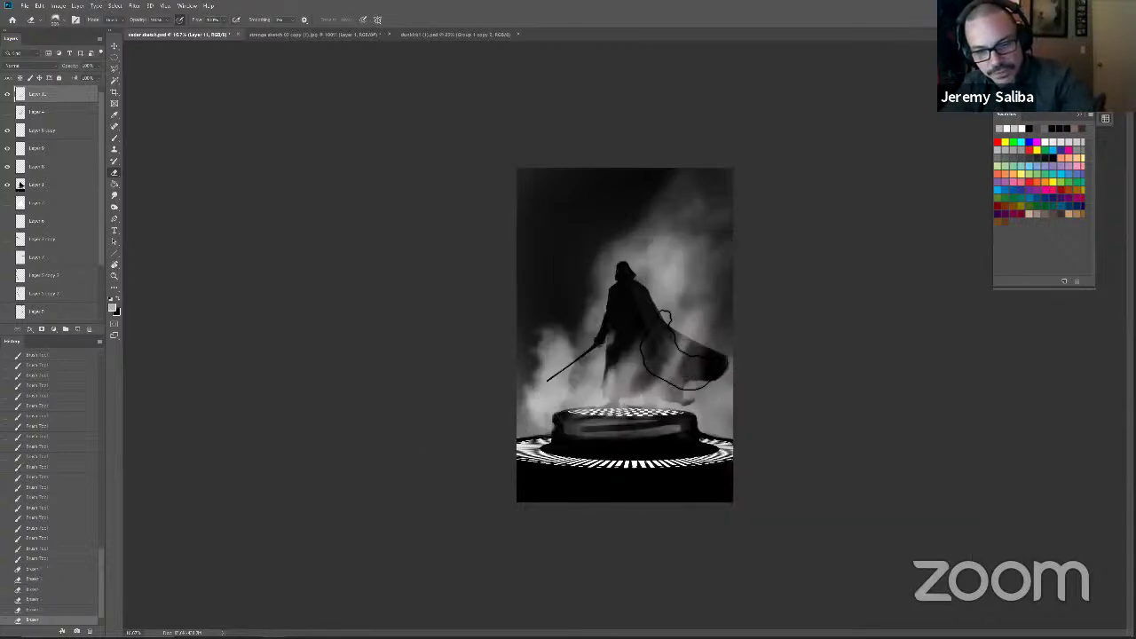
key("b")
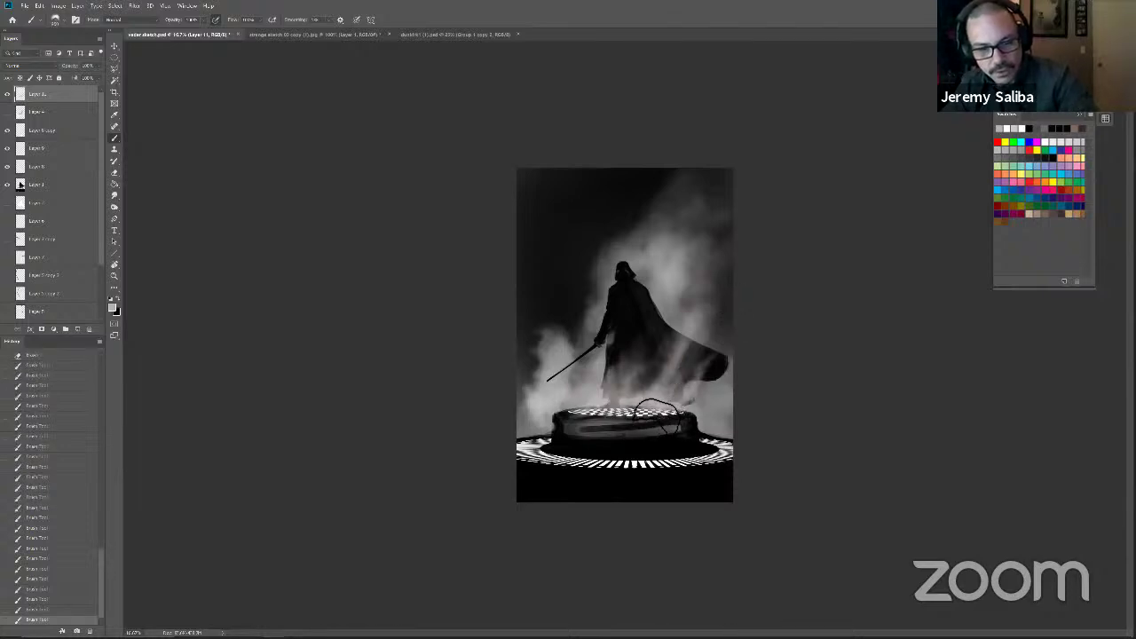
mouse_move(661, 407)
left_mouse_down()
mouse_move(628, 403)
mouse_move(656, 396)
mouse_move(634, 400)
mouse_move(585, 421)
left_mouse_up()
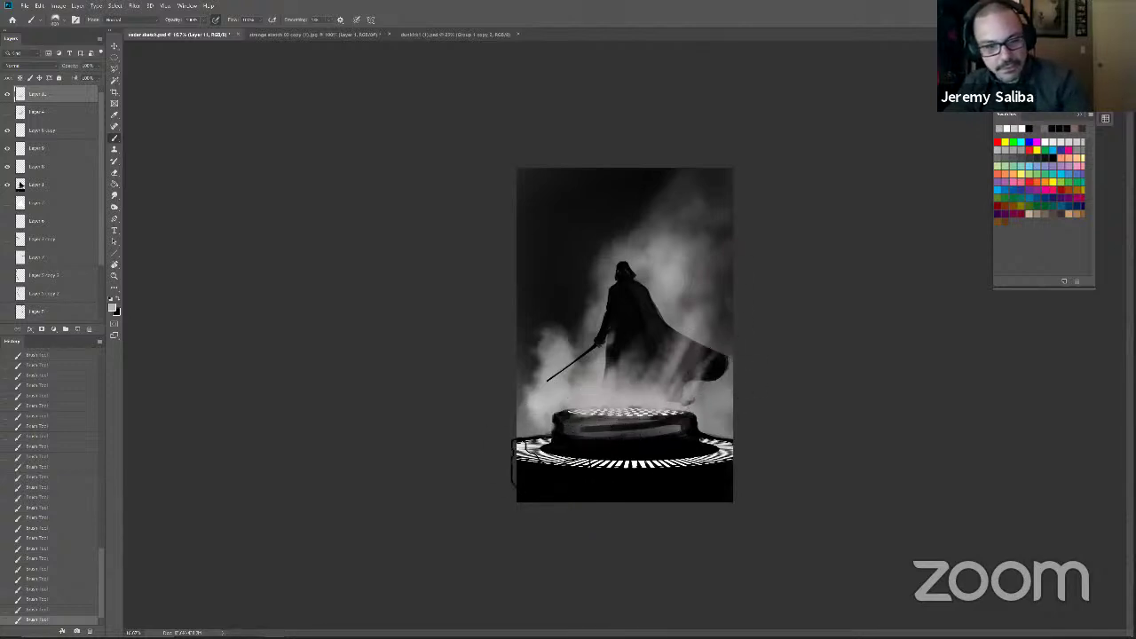
Step: Add another layer on top and paint light-grey smoke across the pedestal's side and over the dashed ring
left_click(77, 329)
mouse_move(548, 448)
left_mouse_down()
mouse_move(561, 422)
mouse_move(545, 448)
left_mouse_up()
left_click_drag(593, 408, 568, 436)
left_click_drag(640, 413, 613, 442)
mouse_move(613, 442)
left_mouse_down()
mouse_move(654, 429)
mouse_move(646, 487)
left_mouse_up()
mouse_move(705, 400)
left_mouse_down()
mouse_move(673, 443)
mouse_move(720, 443)
left_mouse_up()
mouse_move(747, 408)
left_mouse_down()
mouse_move(720, 430)
mouse_move(744, 451)
left_mouse_up()
left_click_drag(743, 443, 733, 454)
left_click_drag(737, 444, 723, 444)
mouse_move(723, 444)
left_mouse_down()
mouse_move(710, 475)
mouse_move(701, 457)
left_mouse_up()
mouse_move(710, 435)
left_mouse_down()
mouse_move(684, 479)
mouse_move(684, 457)
left_mouse_up()
mouse_move(692, 433)
left_mouse_down()
mouse_move(674, 481)
mouse_move(667, 461)
mouse_move(659, 479)
mouse_move(650, 469)
left_mouse_up()
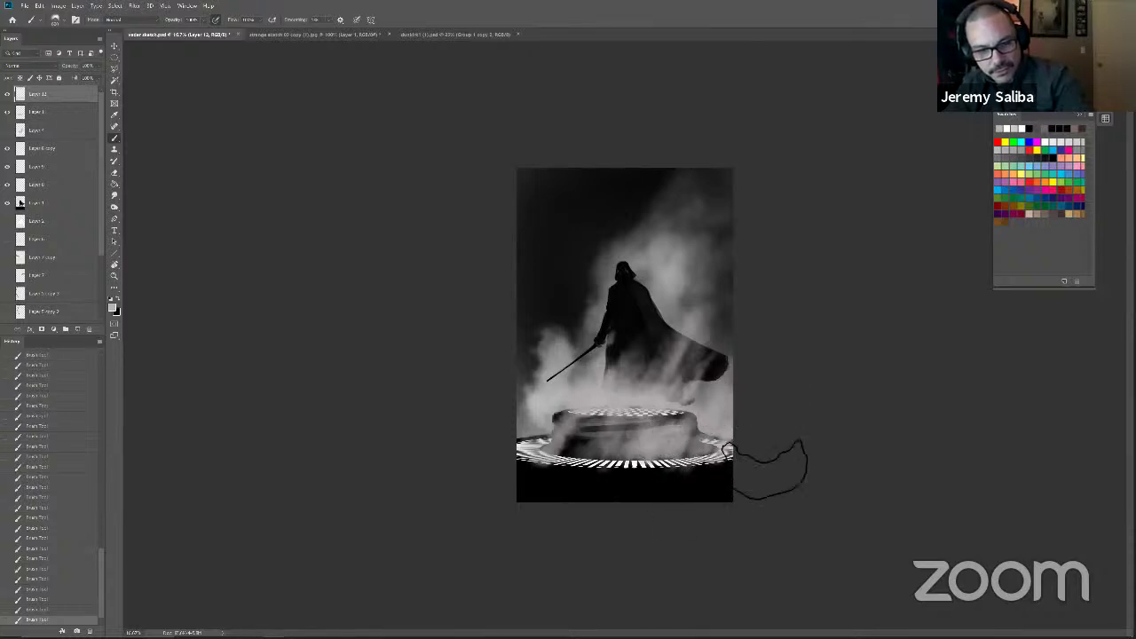
left_click_drag(634, 428, 587, 459)
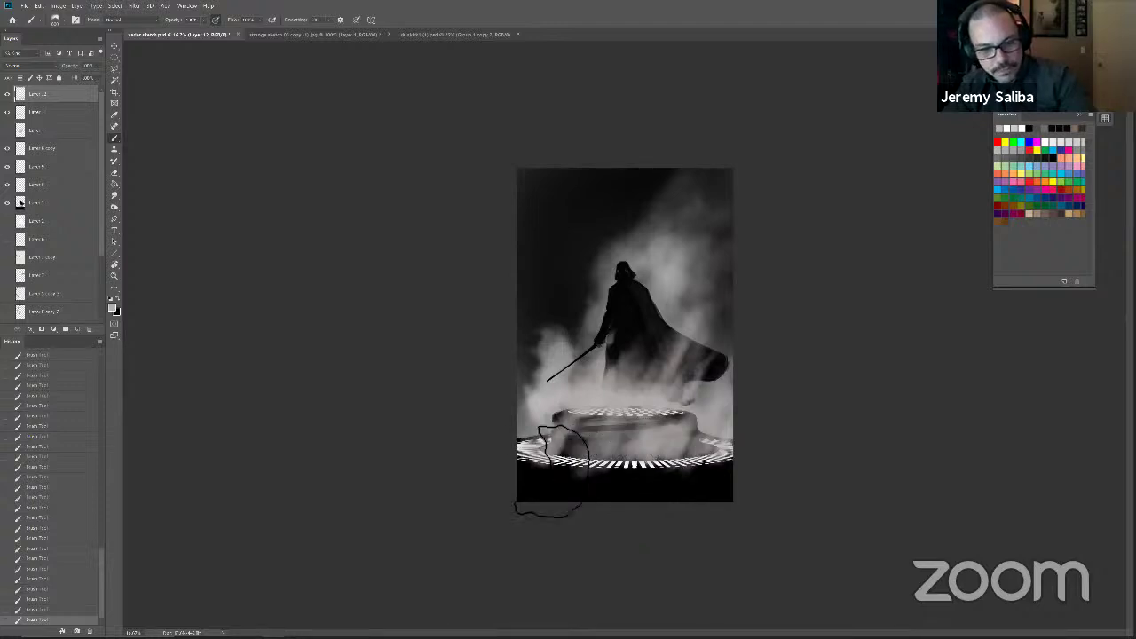
Step: Erase the stray band across the pedestal's side on the layer near the bottom of the stack, using a round eraser
left_click_drag(99, 219, 99, 279)
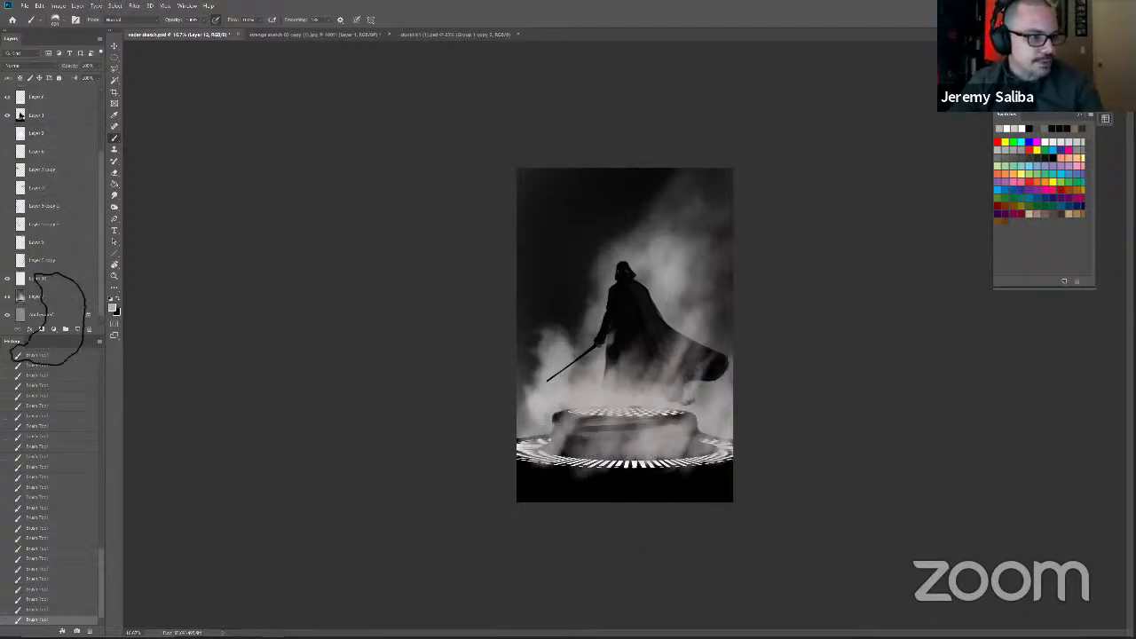
left_click(42, 278)
key("e")
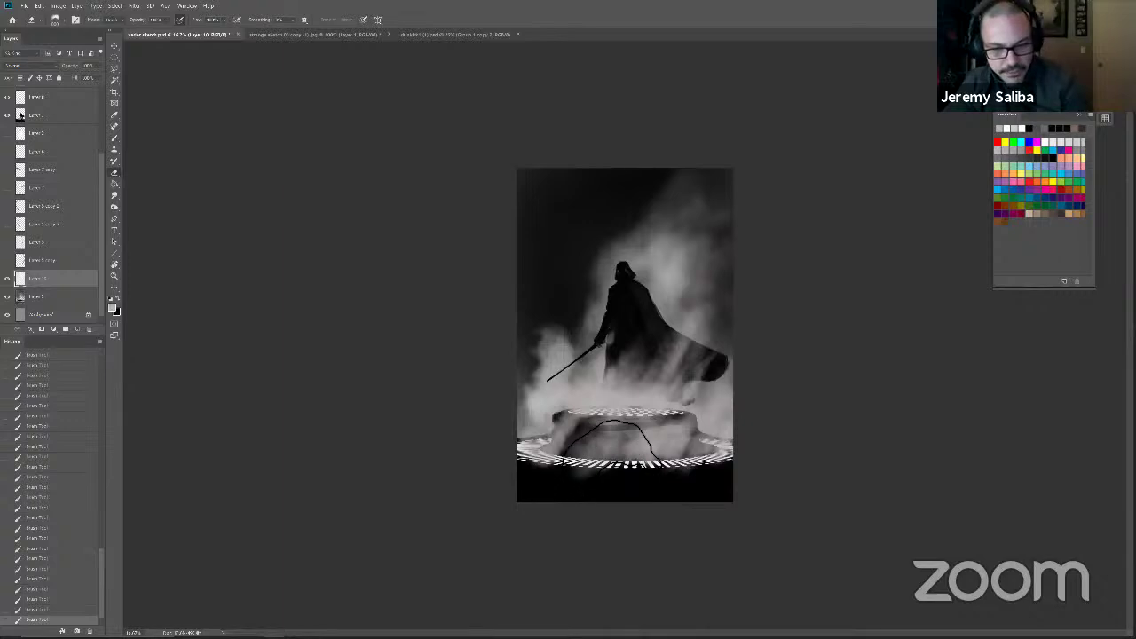
right_click(712, 345)
left_click(690, 334)
left_click(580, 434)
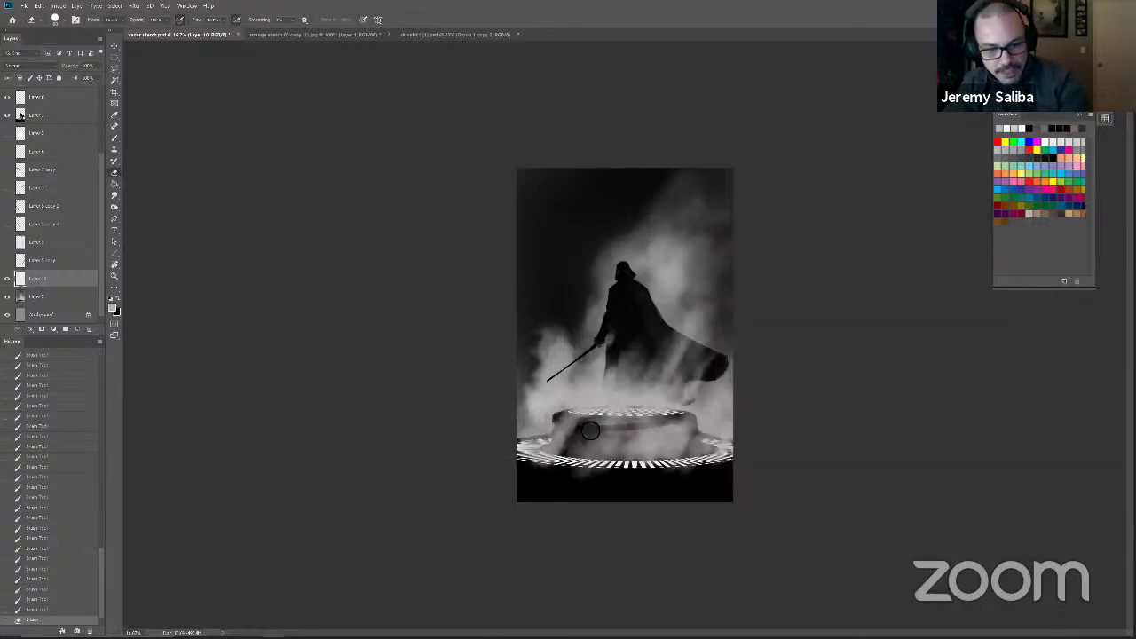
left_click(598, 433)
key("bracketright")
key("bracketright")
key("bracketright")
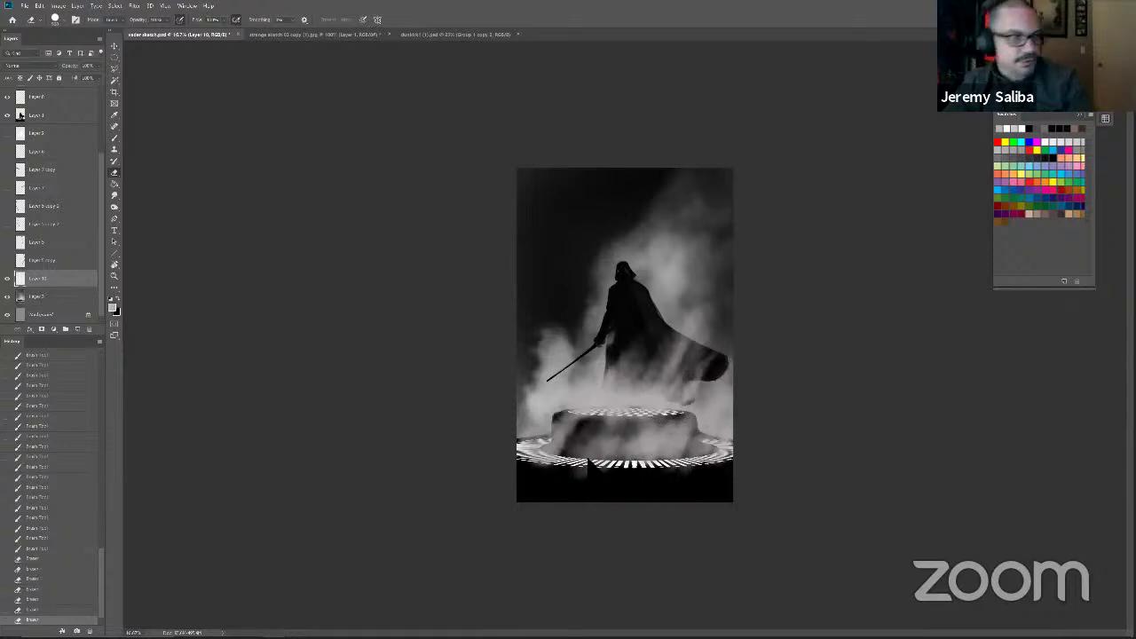
left_click(588, 459)
Step: Return to the topmost smoke layer and paint more light-grey smoke across the pedestal's side and the dashed ring
left_click_drag(103, 219, 101, 142)
left_click(41, 96)
key("b")
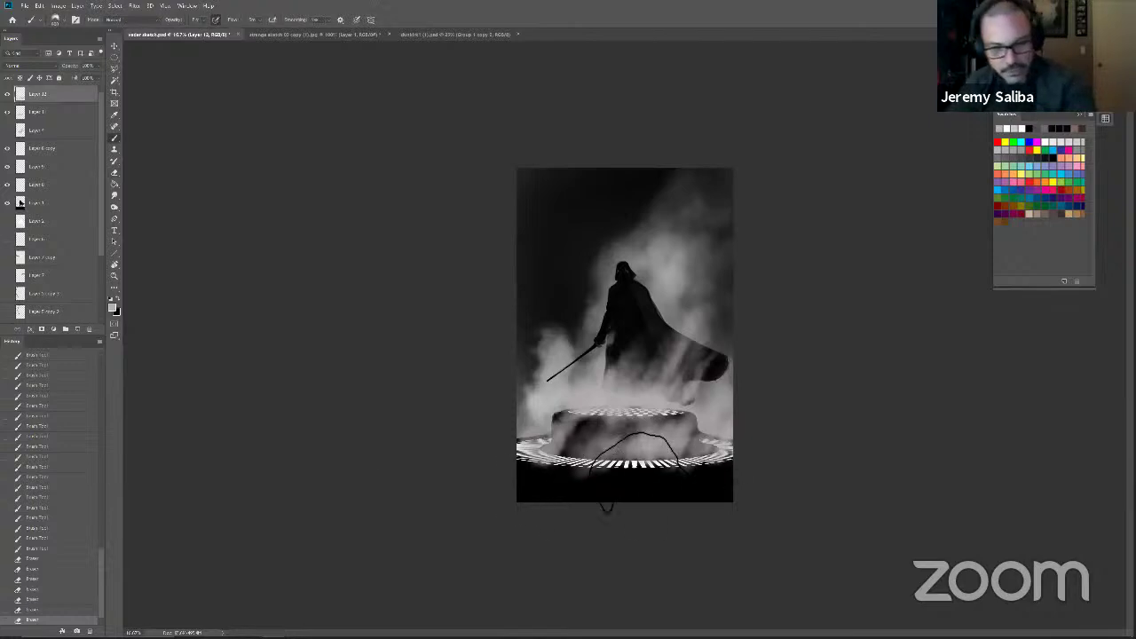
left_click(726, 480)
left_click(742, 433)
left_click(759, 394)
left_click(655, 476)
left_click(681, 433)
left_click(667, 433)
left_click(613, 452)
left_click(540, 472)
left_click(625, 429)
left_click(609, 473)
left_click(652, 479)
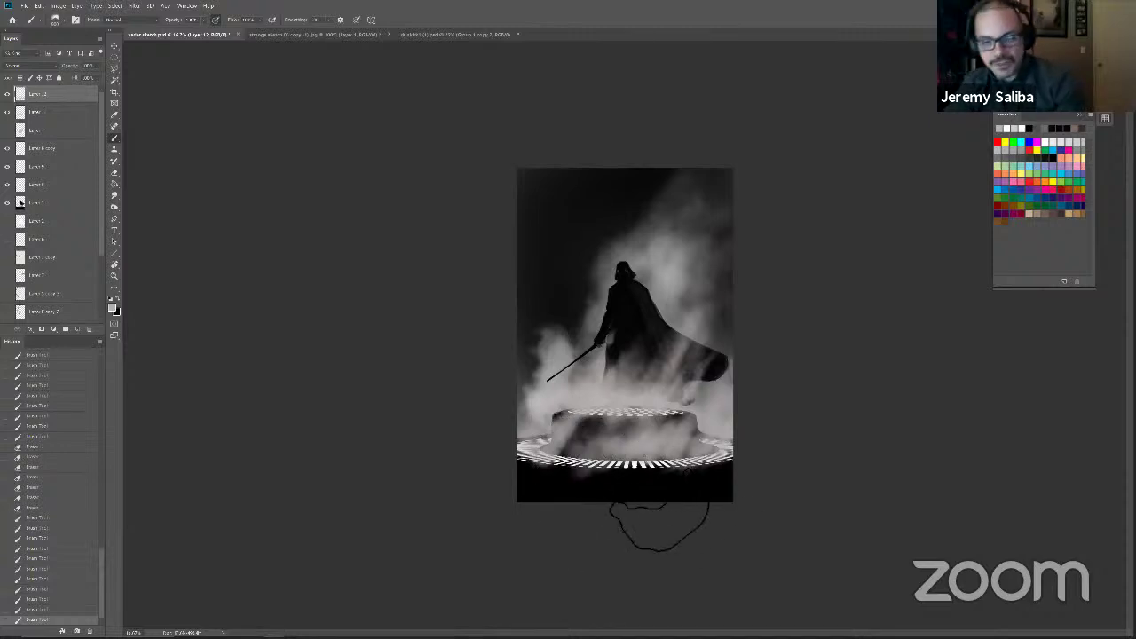
Step: Switch to a larger cloud-shaped brush and paint faint smoke wisps rising beside and above the figure
right_click(656, 461)
left_click(796, 482)
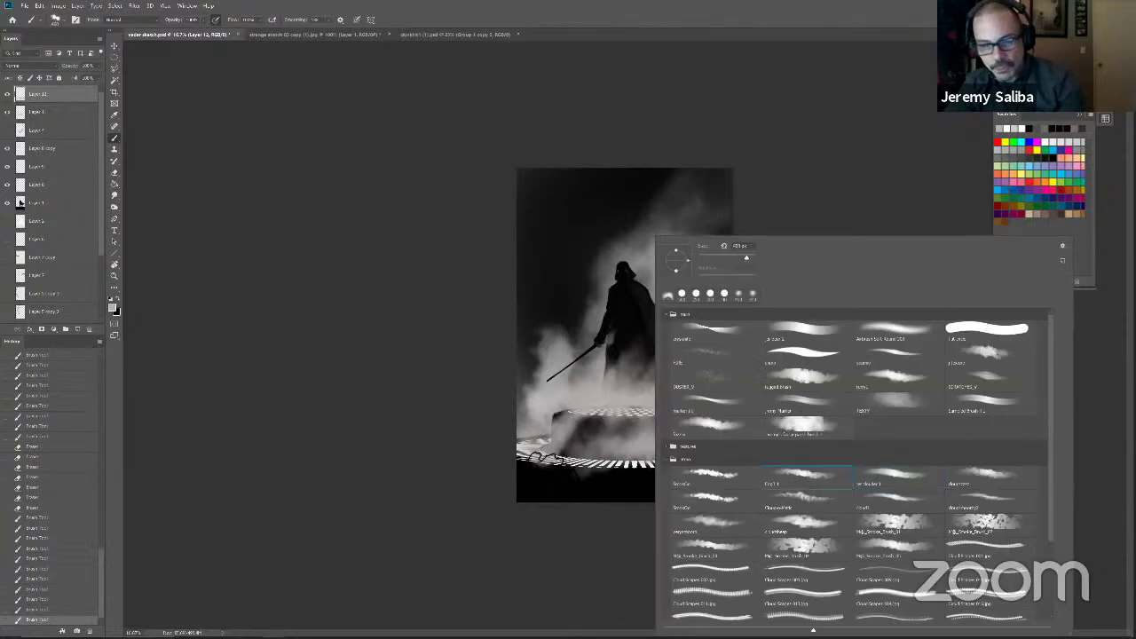
left_click(582, 380)
key("bracketright")
key("bracketright")
key("bracketright")
key("bracketright")
key("bracketright")
key("bracketright")
key("bracketright")
left_click(588, 333)
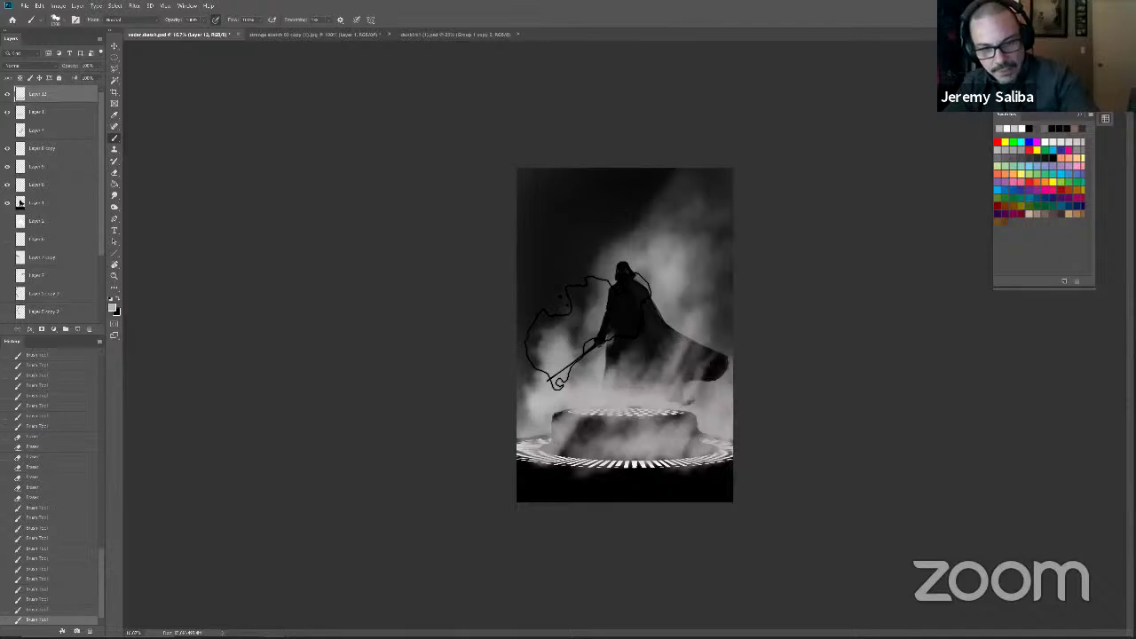
left_click(747, 448)
left_click(719, 444)
left_click(651, 463)
left_click(629, 465)
left_click(605, 469)
left_click(581, 444)
left_click(576, 448)
left_click(559, 466)
left_click(631, 464)
left_click(642, 457)
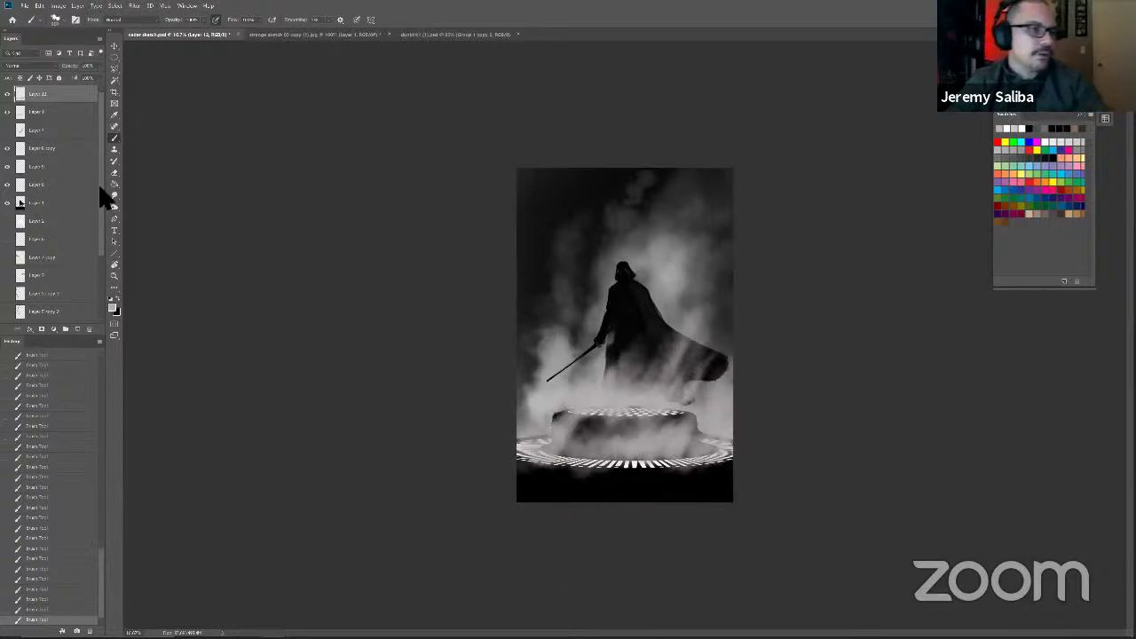
Step: Set the foreground colour to white and paint brighter smoke around the figure's feet and the pedestal
left_click(112, 307)
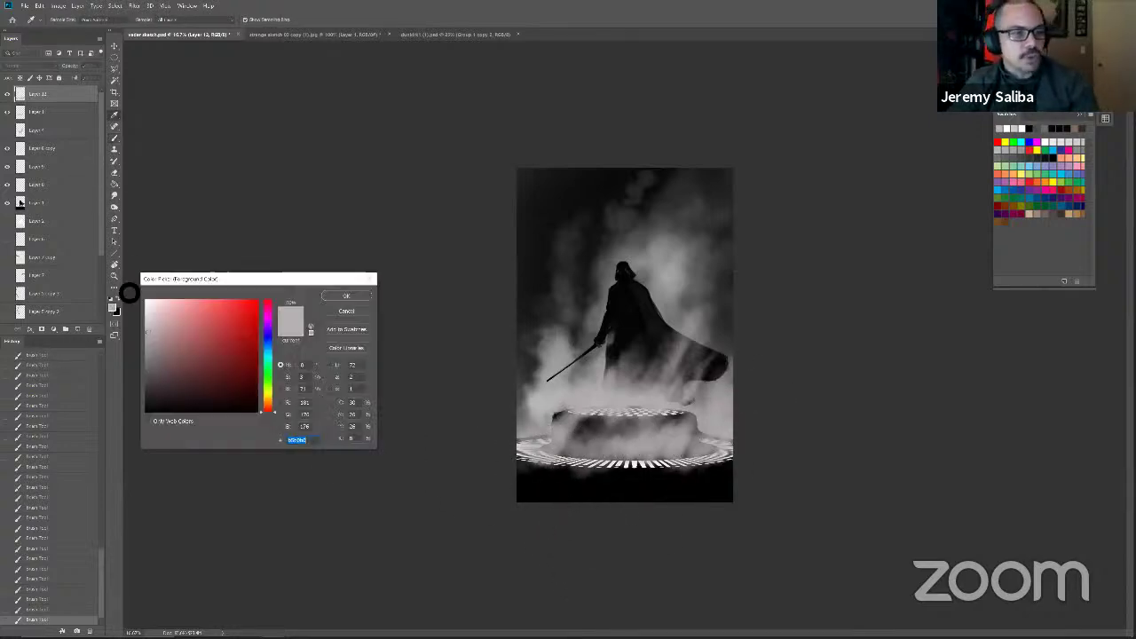
left_click(335, 293)
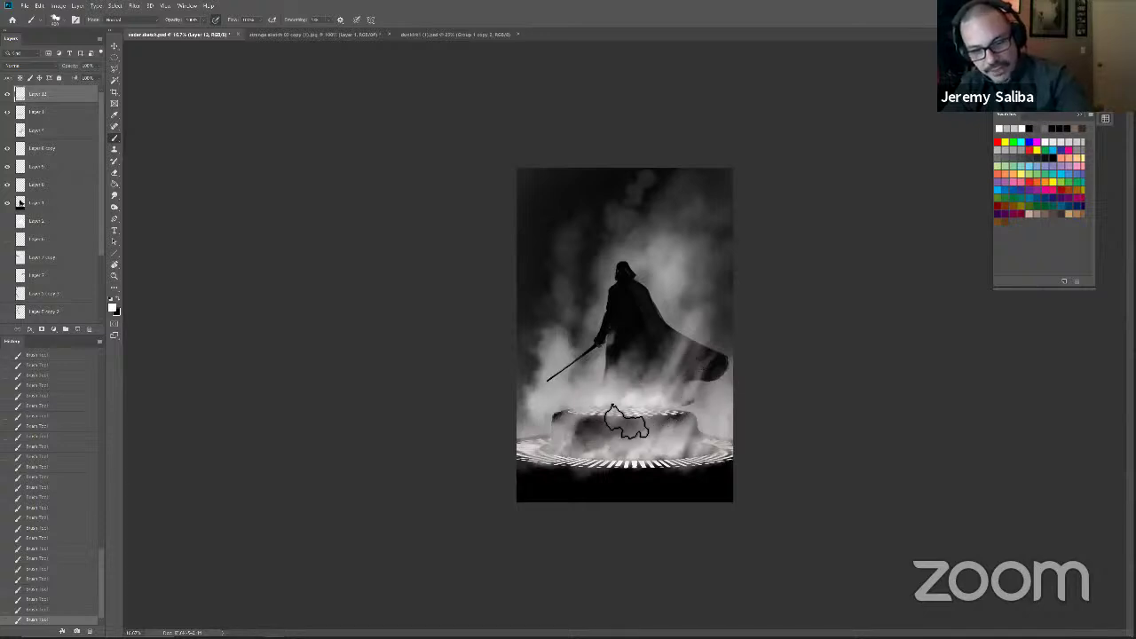
key("bracketleft")
key("bracketleft")
key("bracketleft")
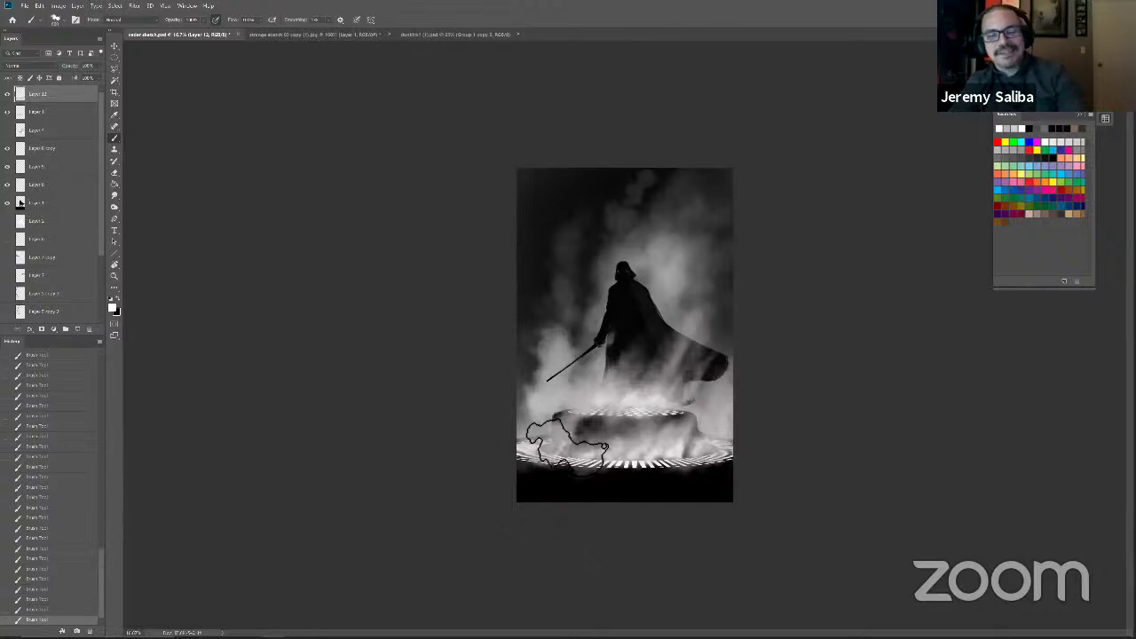
Step: Paint finer white smoke wisps around both sides of the pedestal with a progressively smaller brush
key("bracketleft")
key("bracketleft")
key("bracketleft")
key("bracketleft")
key("bracketleft")
key("bracketleft")
key("bracketleft")
key("bracketleft")
key("bracketleft")
key("bracketleft")
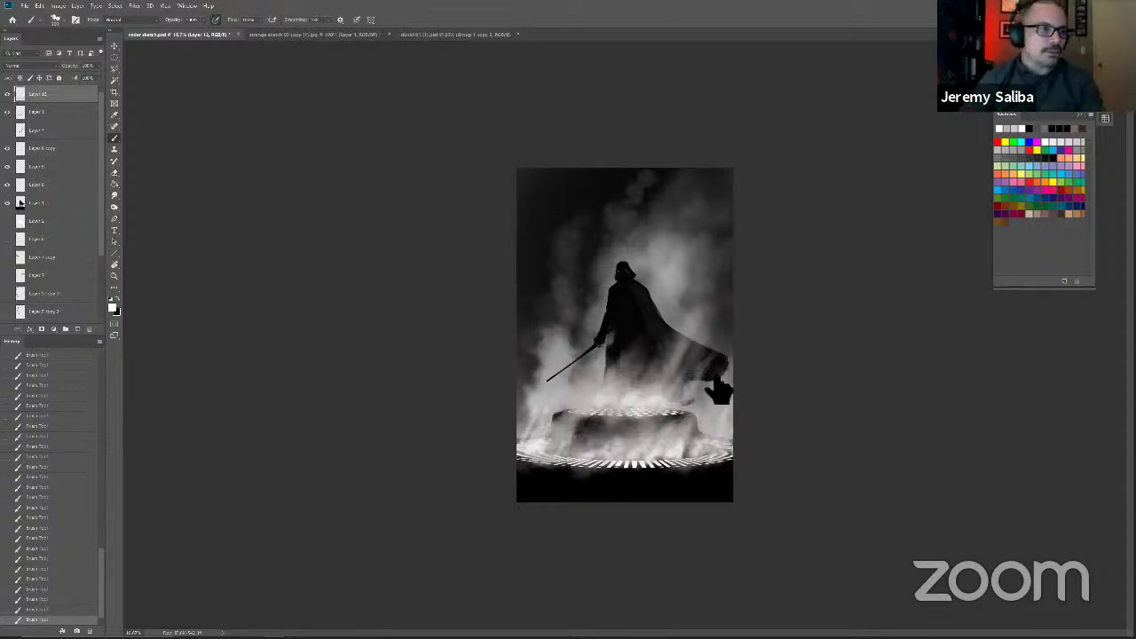
Step: Add a new layer directly above the figure's layer
left_click(39, 202)
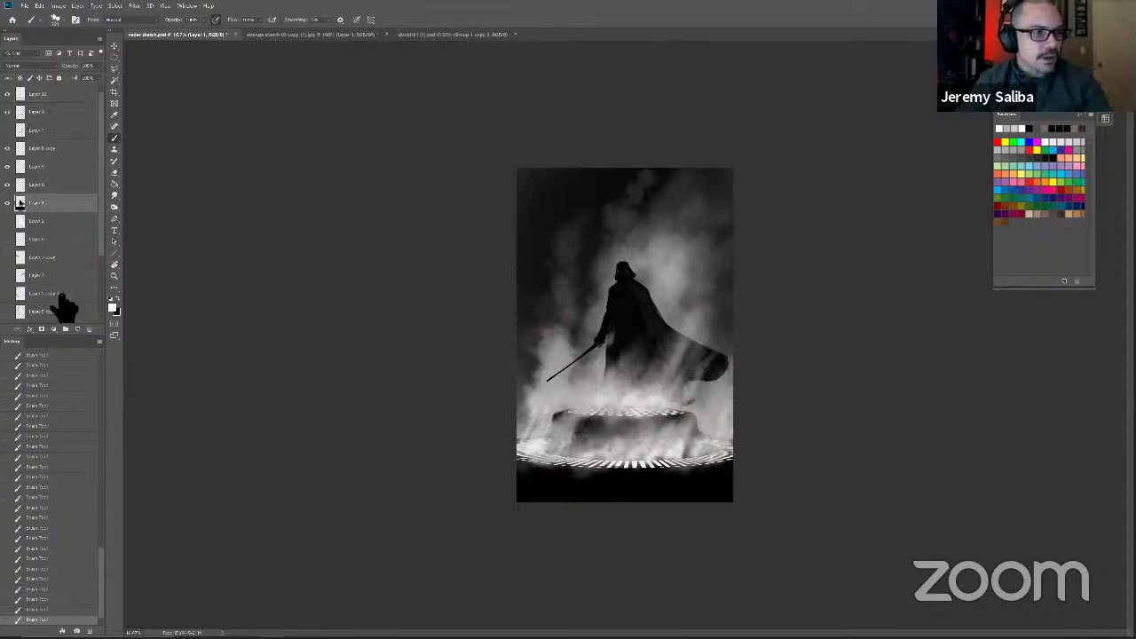
left_click(76, 328)
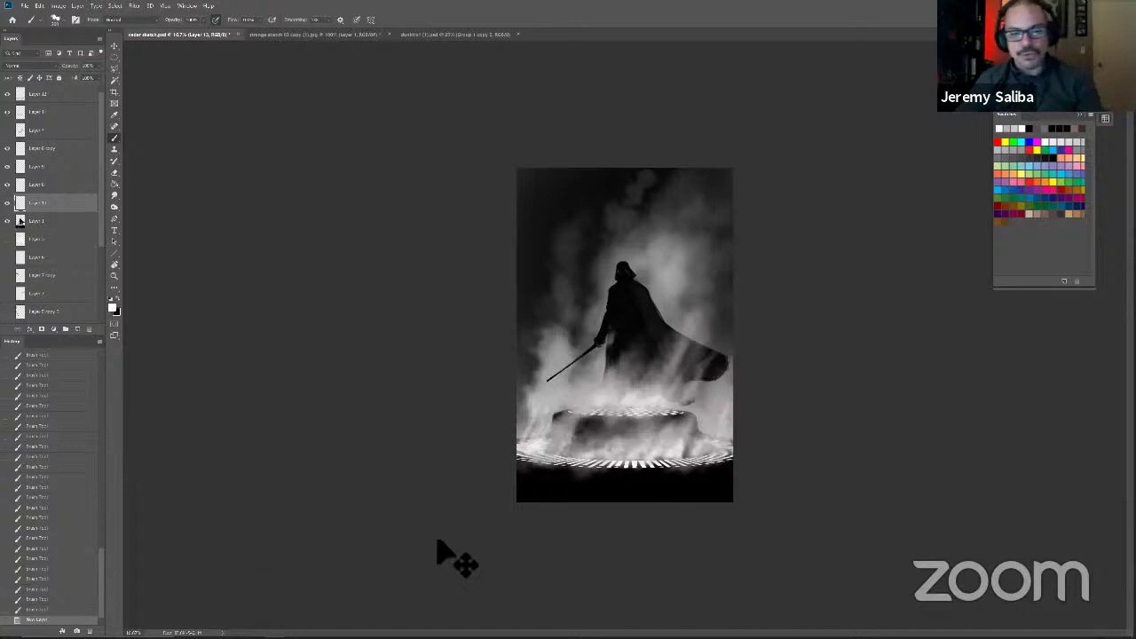
key("ctrl+plus")
key("ctrl+plus")
left_click_drag(551, 486, 549, 496)
left_click_drag(584, 412, 553, 502)
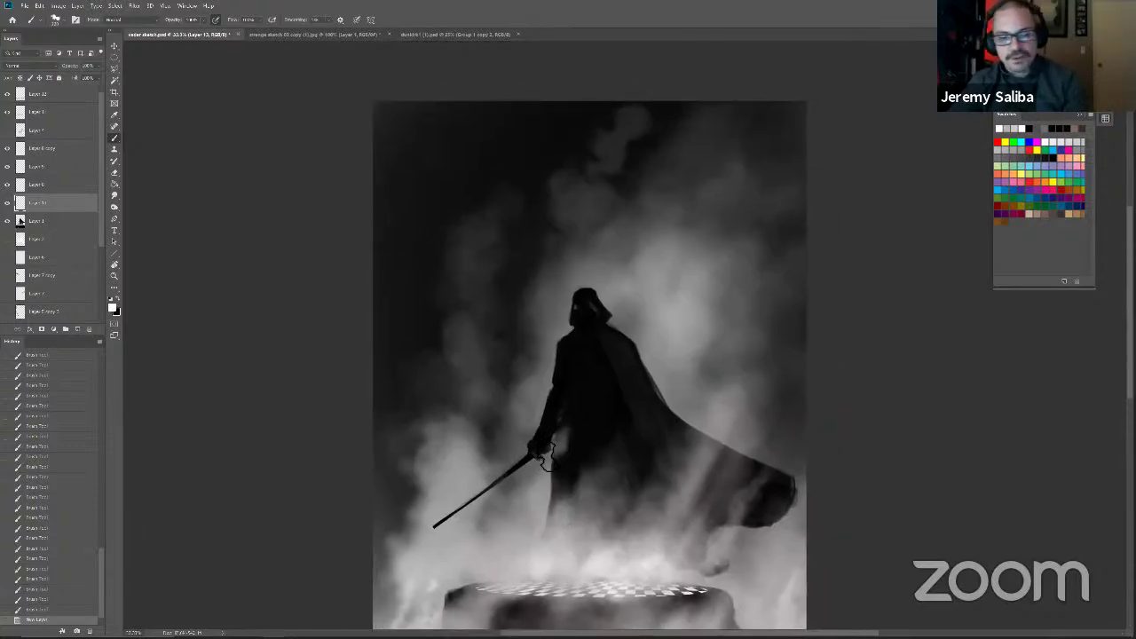
Step: Paint small white highlights on the helmet's eyes and mouth area with a small, hard brush
right_click(543, 456)
left_click(612, 333)
left_click_drag(469, 431, 473, 437)
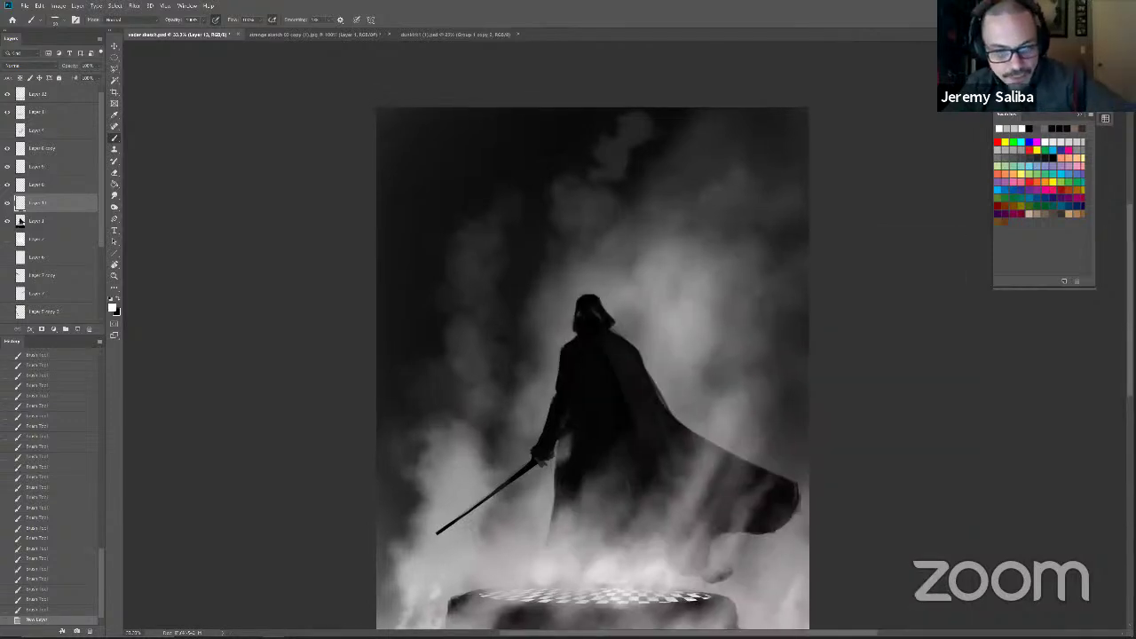
left_click(471, 525)
left_click(470, 524)
left_click(580, 318)
left_click(581, 320)
left_click(591, 320)
left_click(592, 320)
left_click(588, 320)
left_click(588, 319)
left_click(587, 319)
left_click(587, 319)
left_click(587, 319)
left_click(586, 317)
left_click(590, 317)
left_click(585, 317)
left_click(589, 319)
left_click(588, 325)
left_click(587, 318)
left_click(590, 317)
left_click(586, 318)
left_click(589, 319)
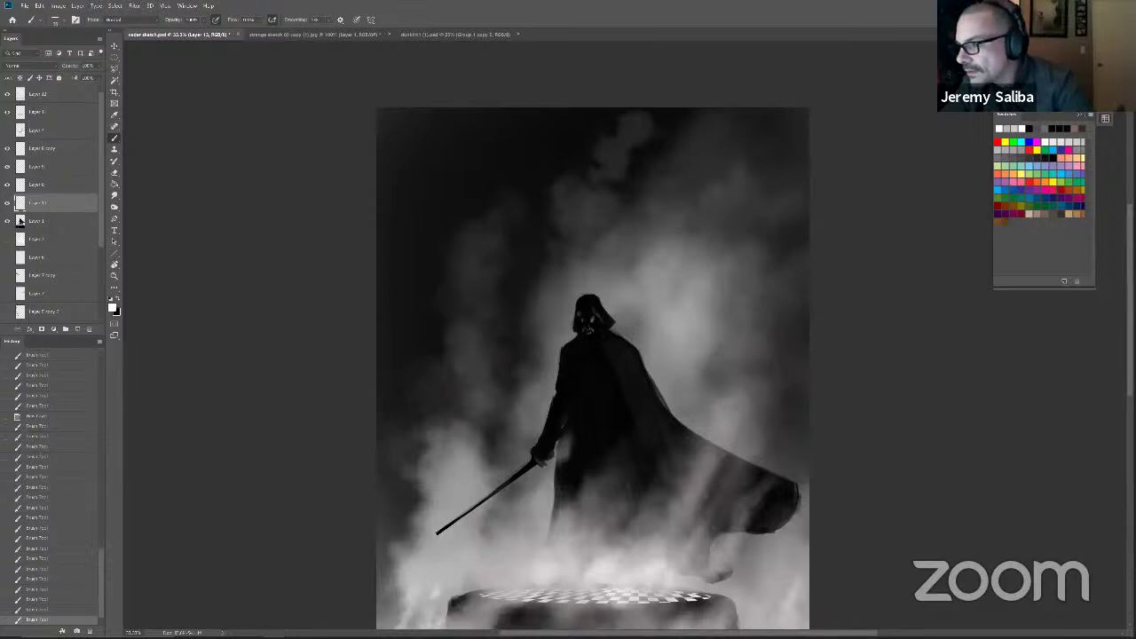
left_click(587, 320)
left_click(591, 320)
left_click(587, 329)
left_click(590, 329)
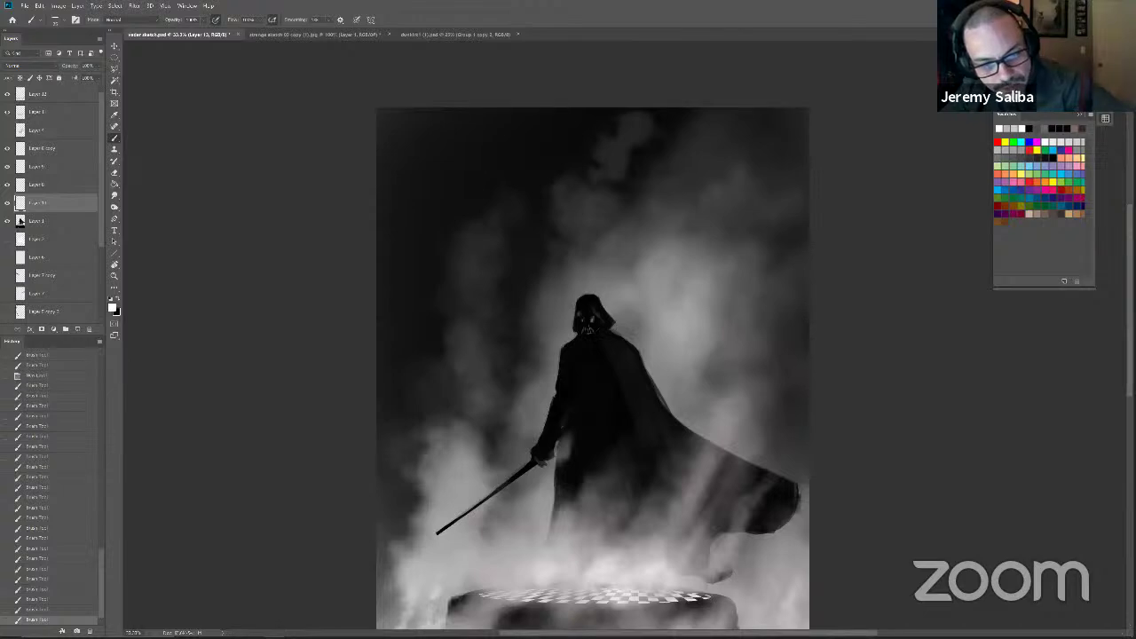
left_click(586, 331)
left_click(590, 331)
Step: Soften the white helmet highlights with a large round eraser
left_click_drag(539, 365, 531, 278)
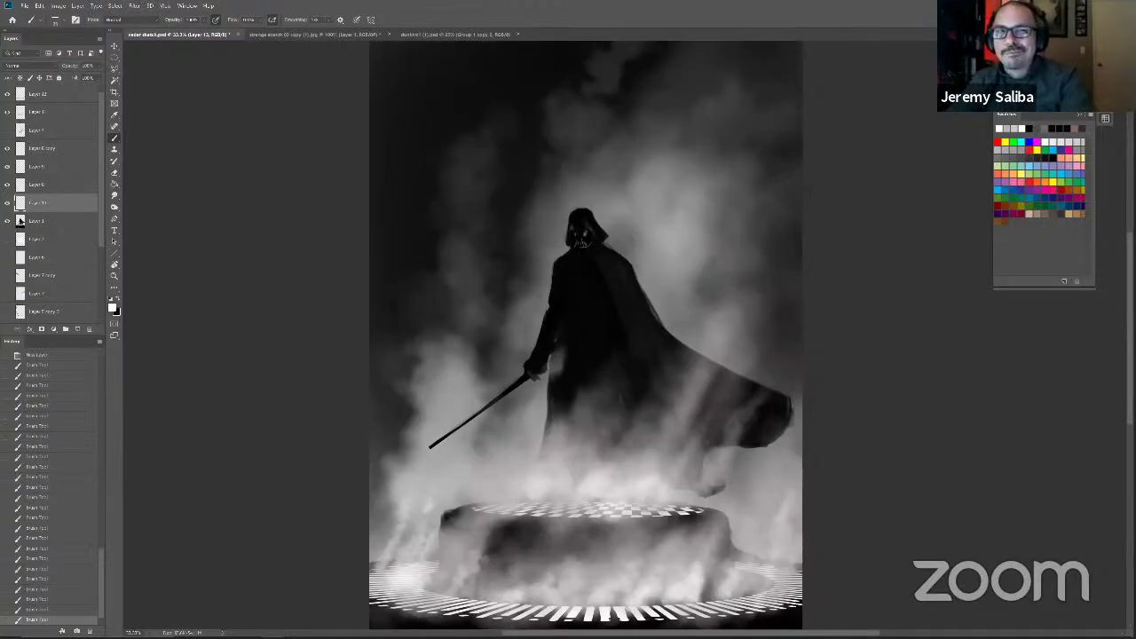
key("e")
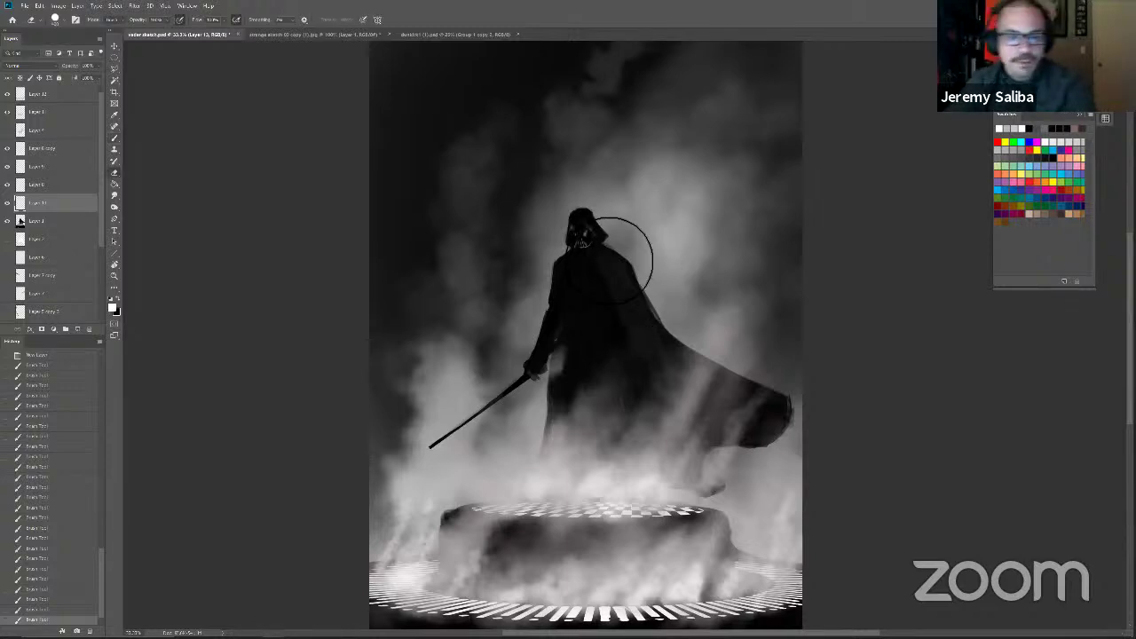
left_click_drag(609, 272, 623, 443)
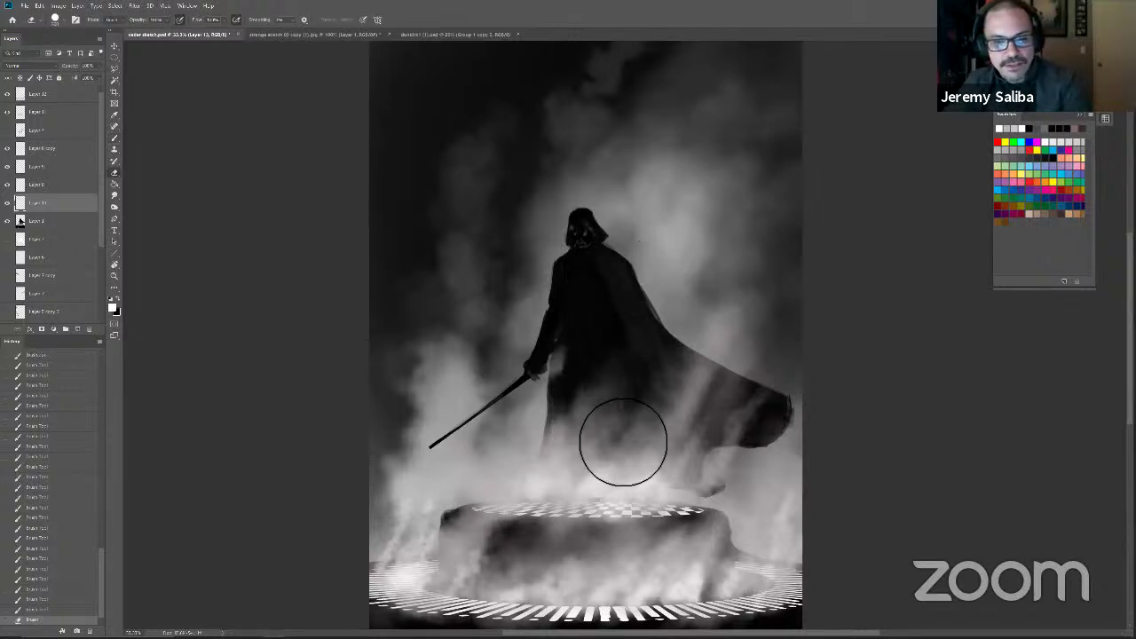
Step: Set the foreground colour to light grey and paint highlights along the figure's sword arm and at the belt
right_click(604, 395)
left_click(113, 308)
left_click(112, 308)
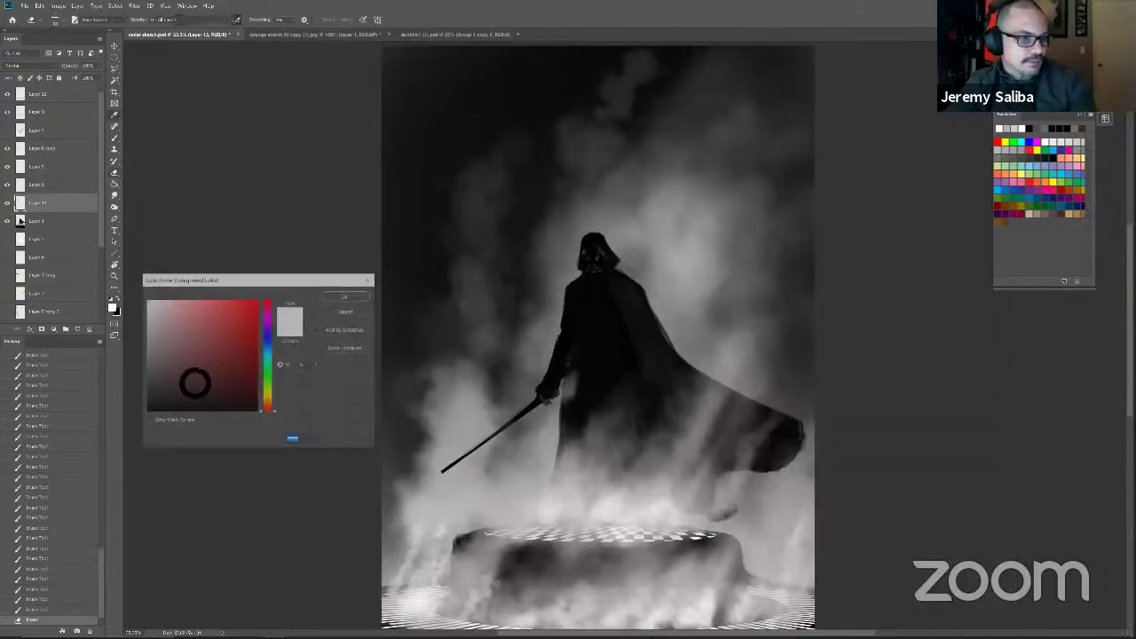
left_click(346, 296)
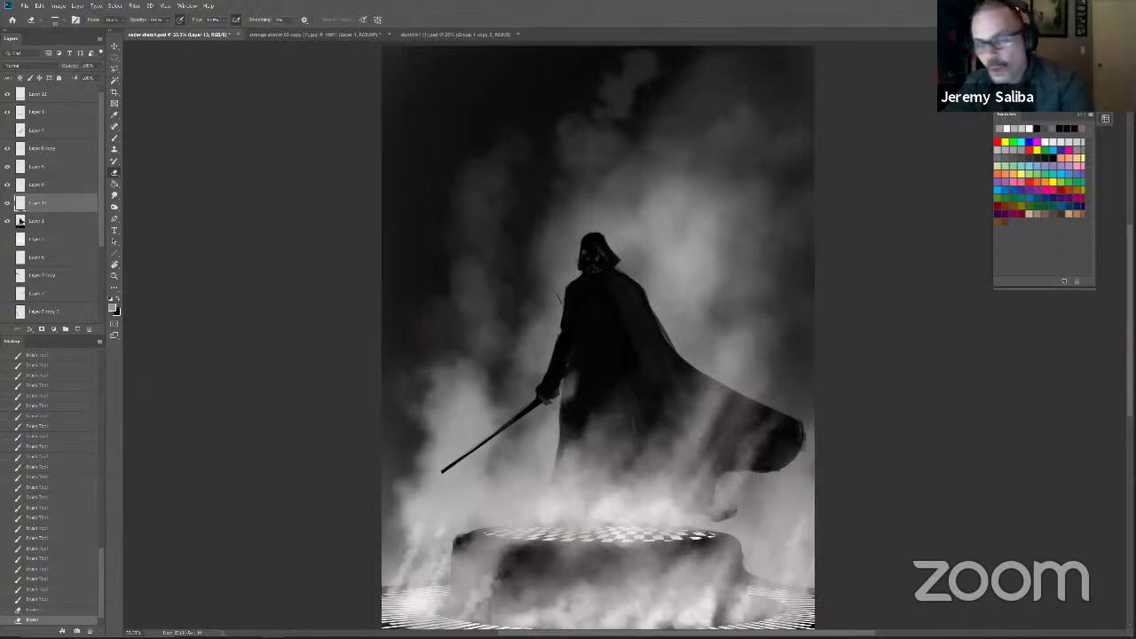
left_click(562, 383)
left_click(563, 387)
left_click(562, 390)
left_click(563, 392)
left_click(563, 394)
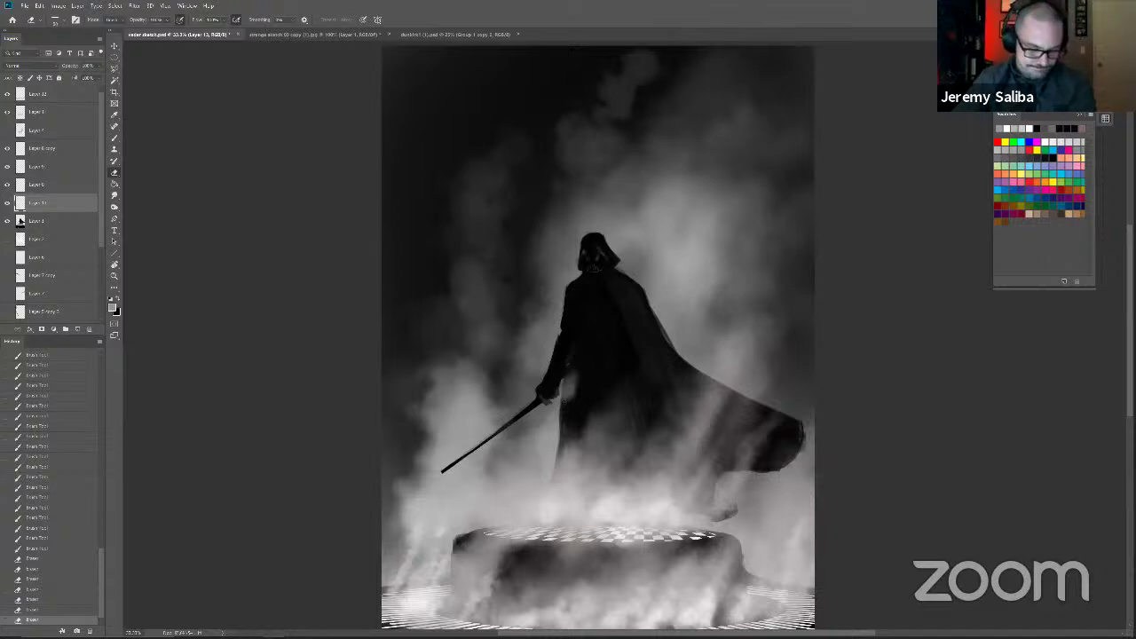
key("b")
right_click(559, 387)
double_click(608, 325)
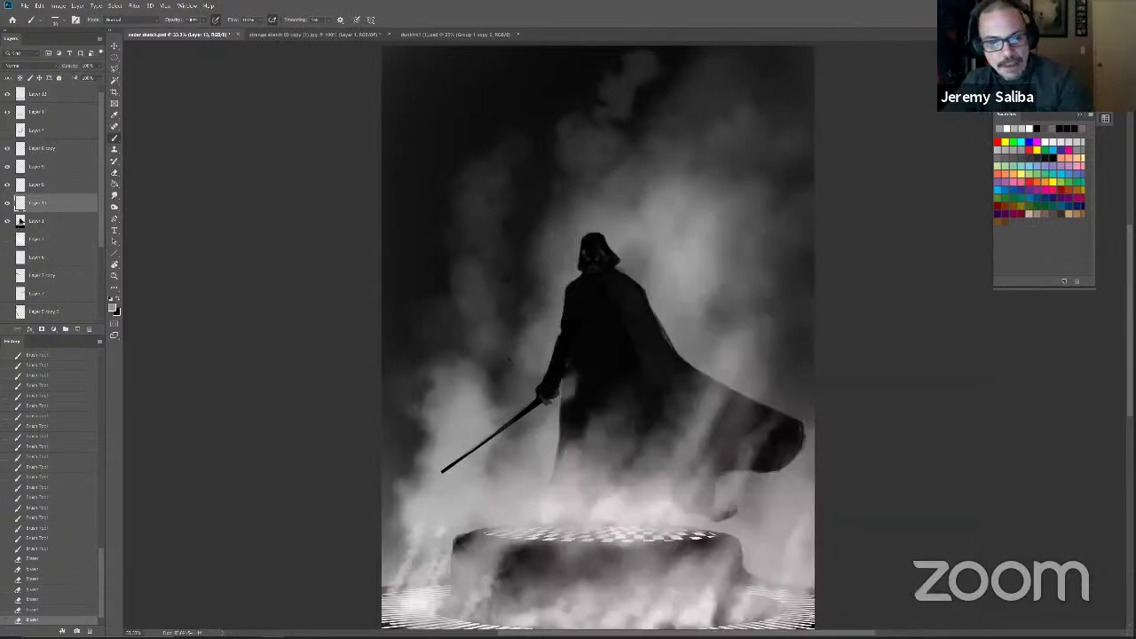
left_click_drag(560, 351, 555, 367)
left_click_drag(558, 358, 555, 370)
left_click_drag(565, 362, 553, 373)
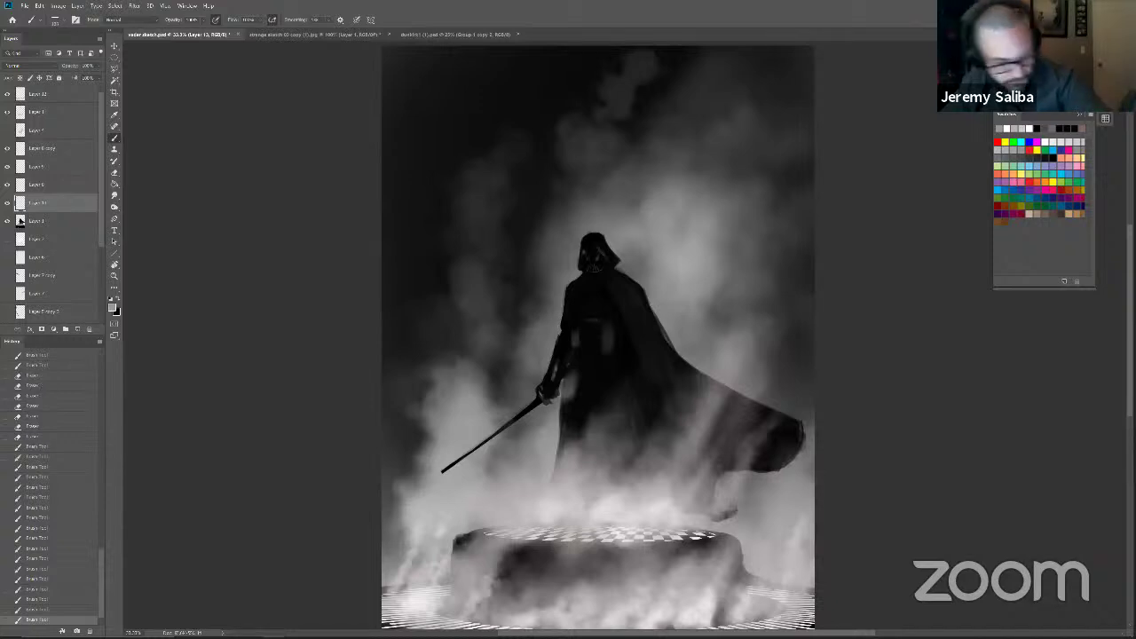
Step: Refine the arm and belt highlights by alternating small eraser cuts with fine light-grey brush strokes
key("e")
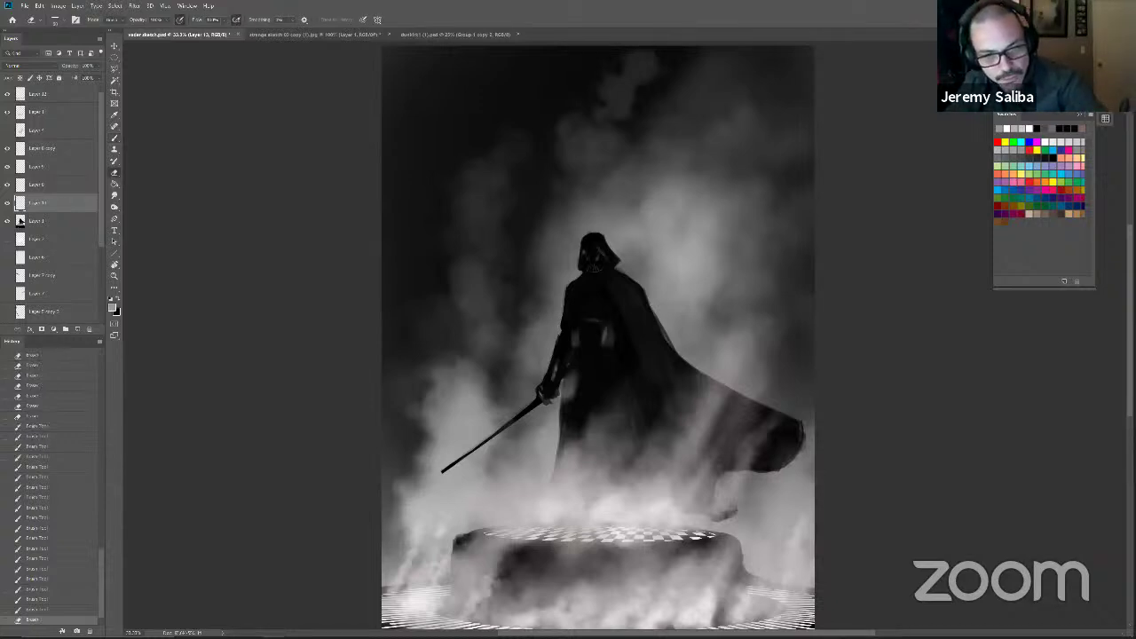
key("b")
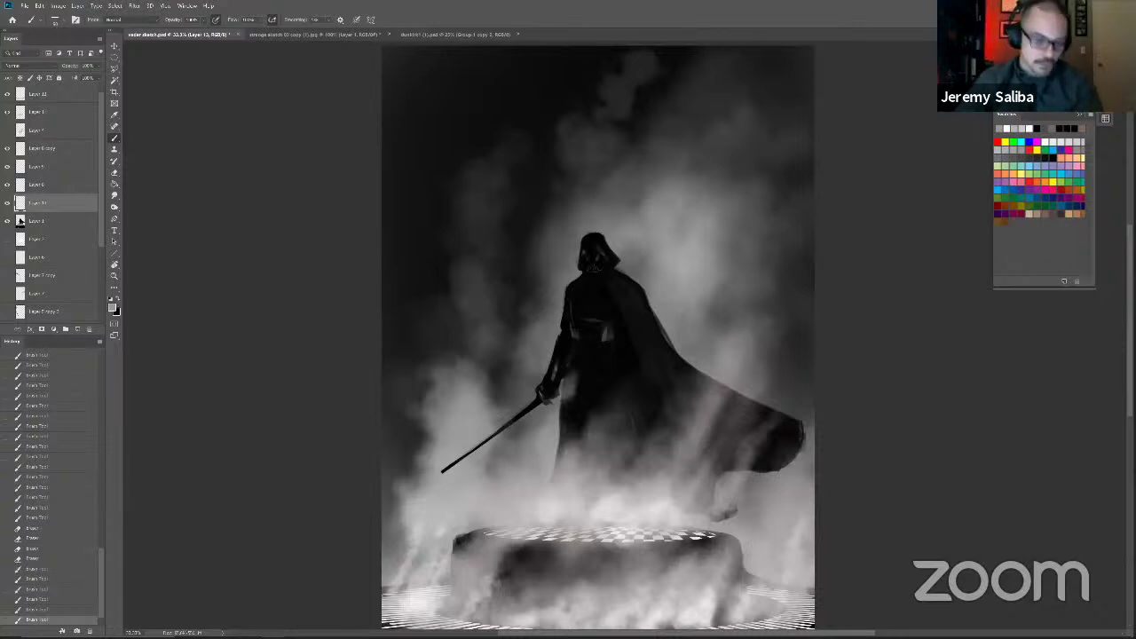
key("e")
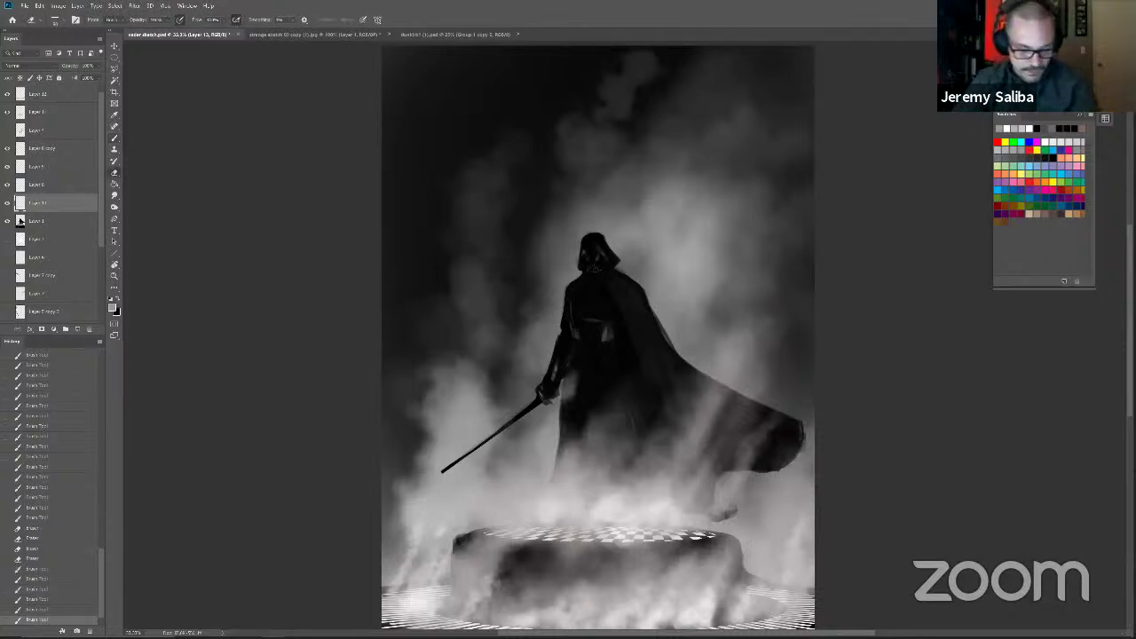
Step: Try light-grey strokes down the cape's front edge and in the dark area left of the figure, and undo them
key("b")
left_click_drag(628, 258, 622, 353)
left_click_drag(397, 109, 431, 231)
left_click_drag(420, 178, 430, 226)
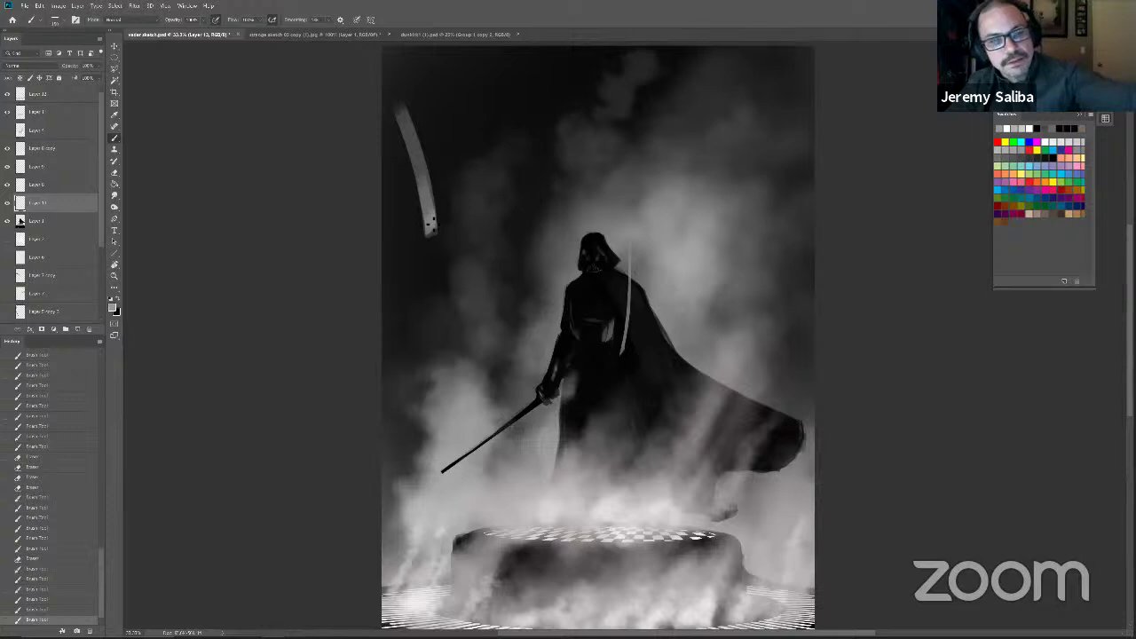
left_click(353, 68)
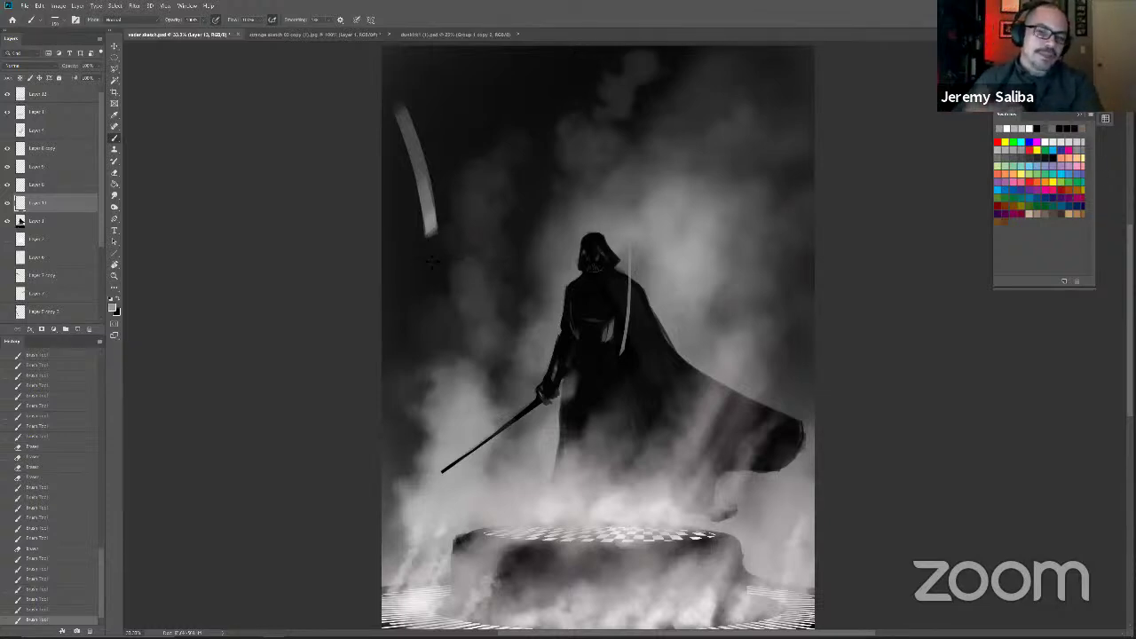
left_click_drag(408, 202, 406, 217)
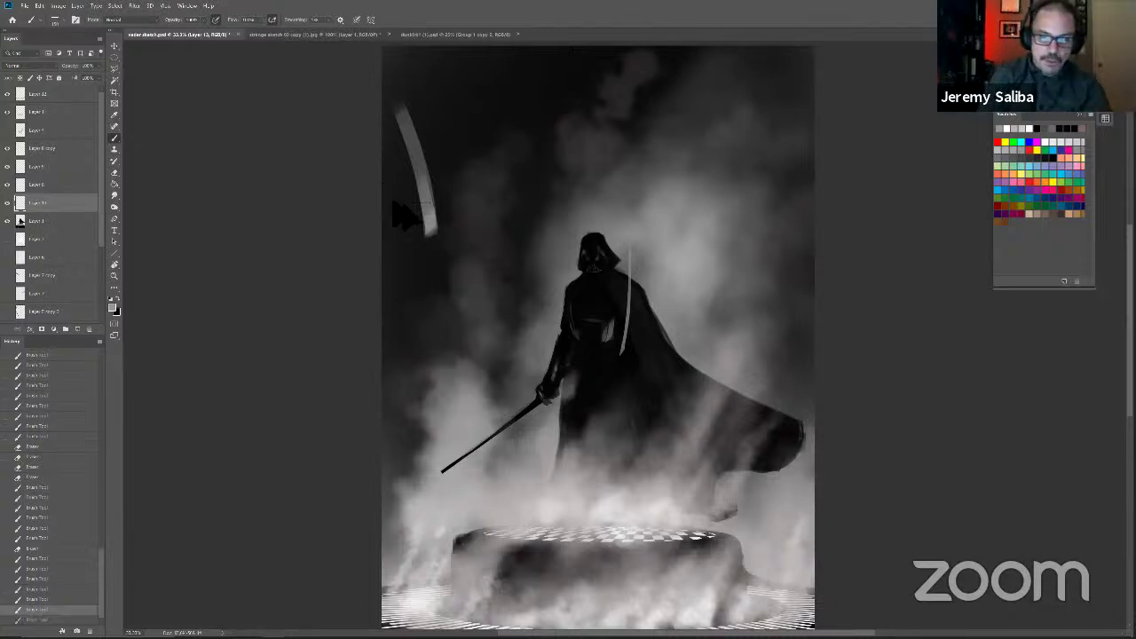
key("ctrl+z")
key("ctrl+z")
key("ctrl+z")
key("ctrl+z")
key("ctrl+z")
key("ctrl+z")
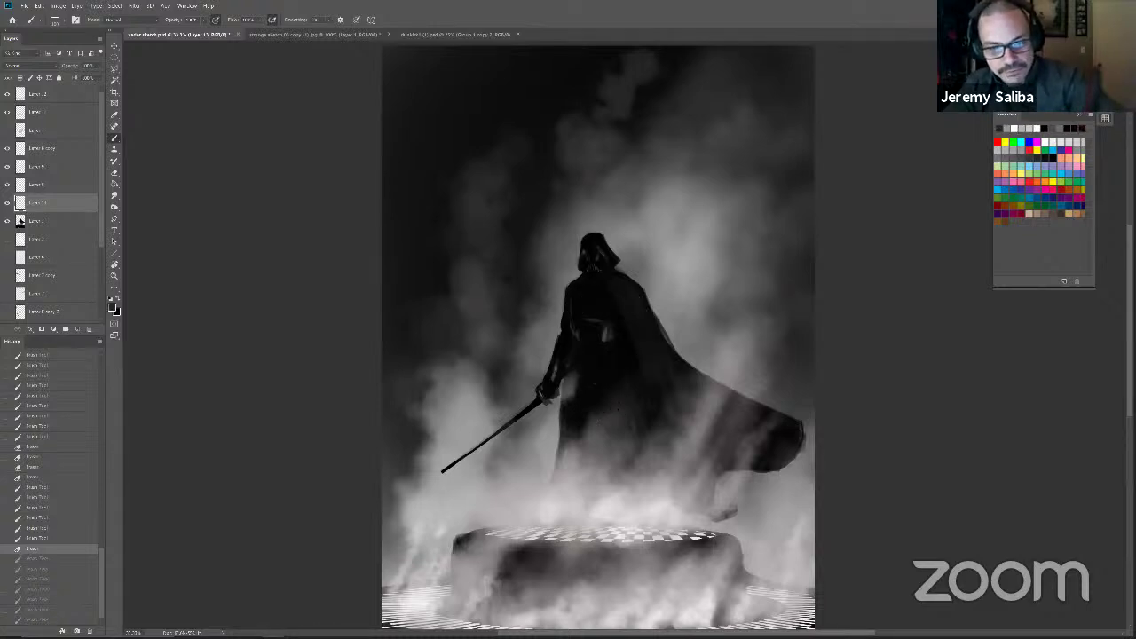
Step: Tone down the belt highlights with a few dark brush strokes
key("ctrl+shift+z")
key("ctrl+shift+z")
key("ctrl+shift+z")
key("ctrl+shift+z")
key("ctrl+shift+z")
key("ctrl+shift+z")
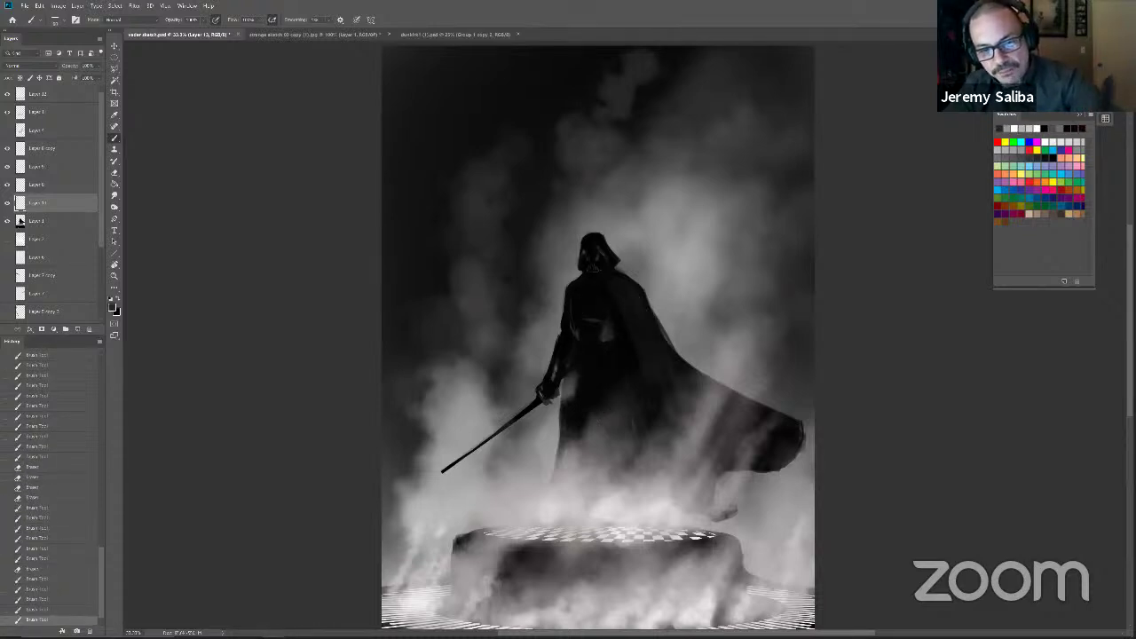
Step: Darken the figure's chest, cape and waist with small brush strokes, sampling a dark tone from the cape
left_click(614, 486)
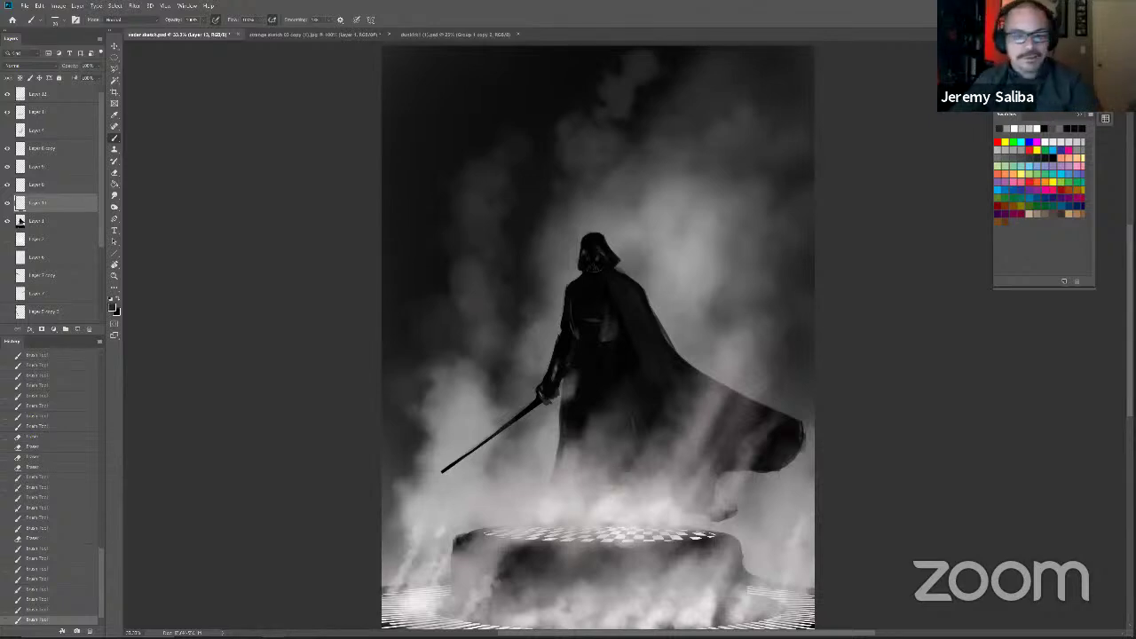
left_click(633, 312)
left_click(636, 311, "alt")
left_click(634, 311)
left_click(633, 310)
left_click(608, 329)
left_click(609, 330)
left_click(609, 331)
left_click(609, 331)
left_click(609, 334)
left_click(608, 334)
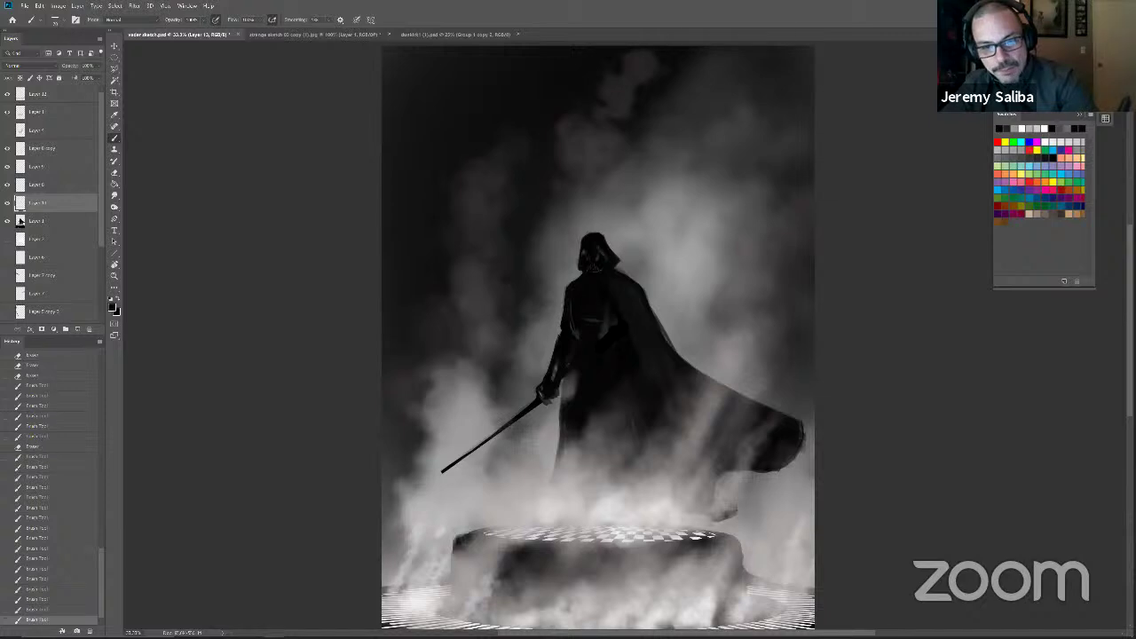
Step: Refine the shading above the belt with small strokes in a tone sampled from the torso
left_click(597, 330, "alt")
left_click(608, 330)
left_click(608, 330)
left_click(609, 330)
left_click(609, 330)
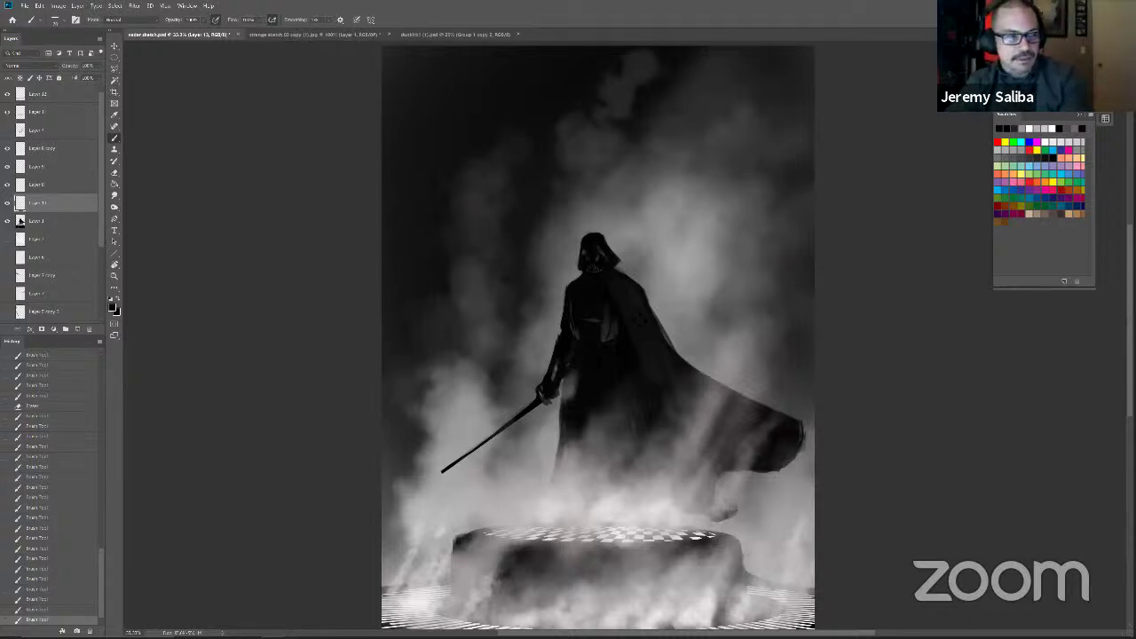
left_click(550, 459)
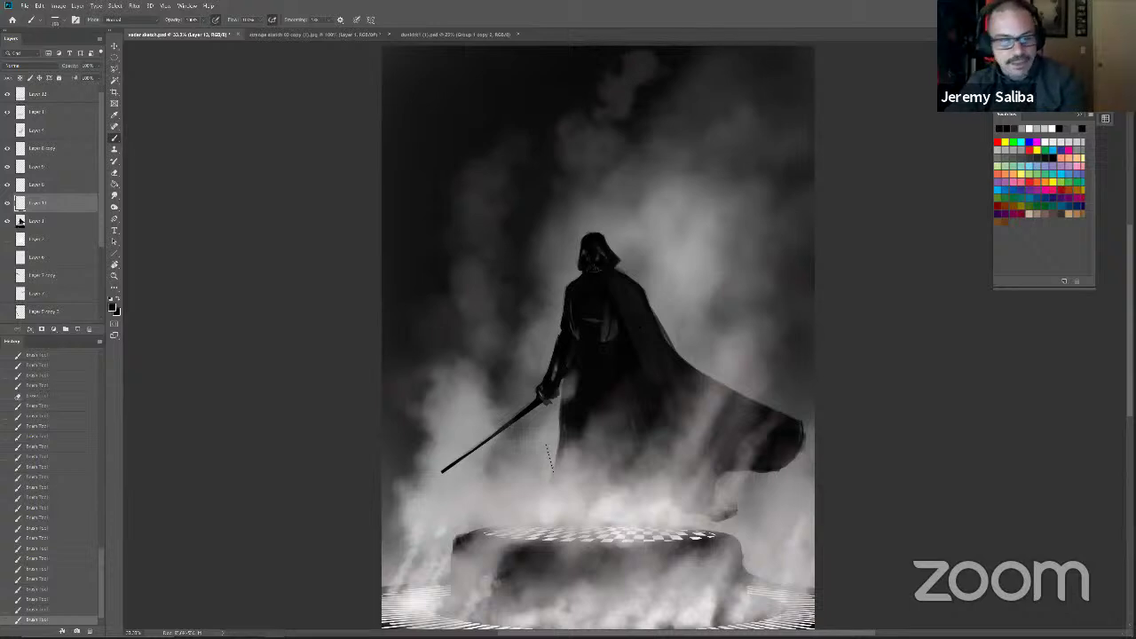
Step: Try a broad white stroke across the figure's chest and undo it
key("x")
left_click_drag(605, 282, 585, 319)
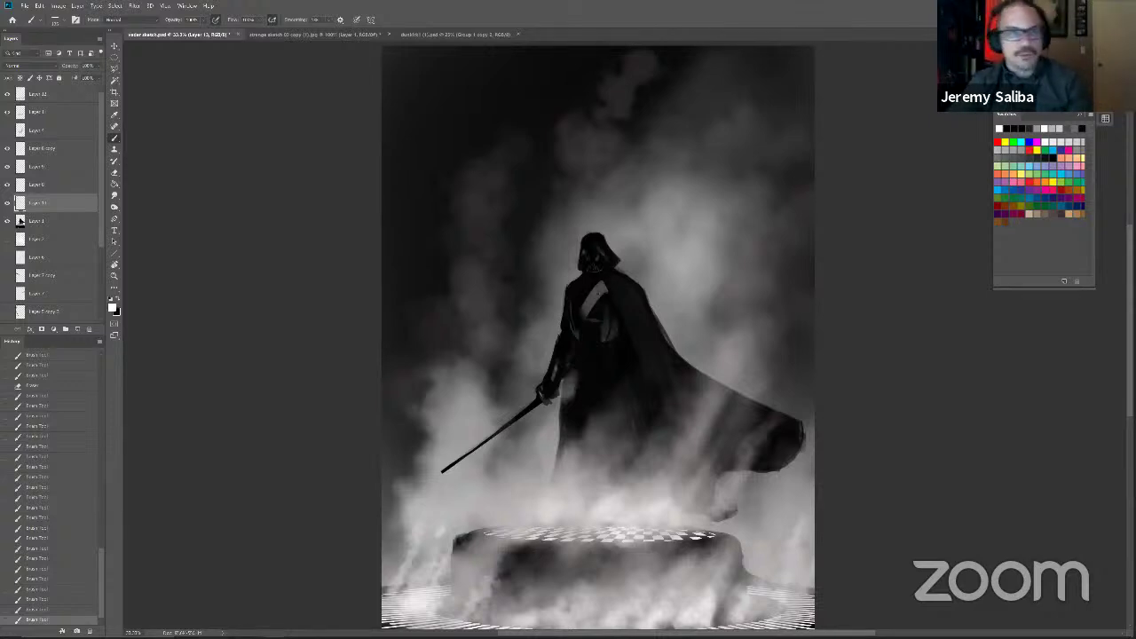
key("x")
key("ctrl+z")
left_click_drag(597, 288, 582, 307)
Step: Compare the torso with and without the latest brush strokes by undoing four strokes and restoring them
key("ctrl+z")
key("ctrl+z")
key("ctrl+z")
key("ctrl+z")
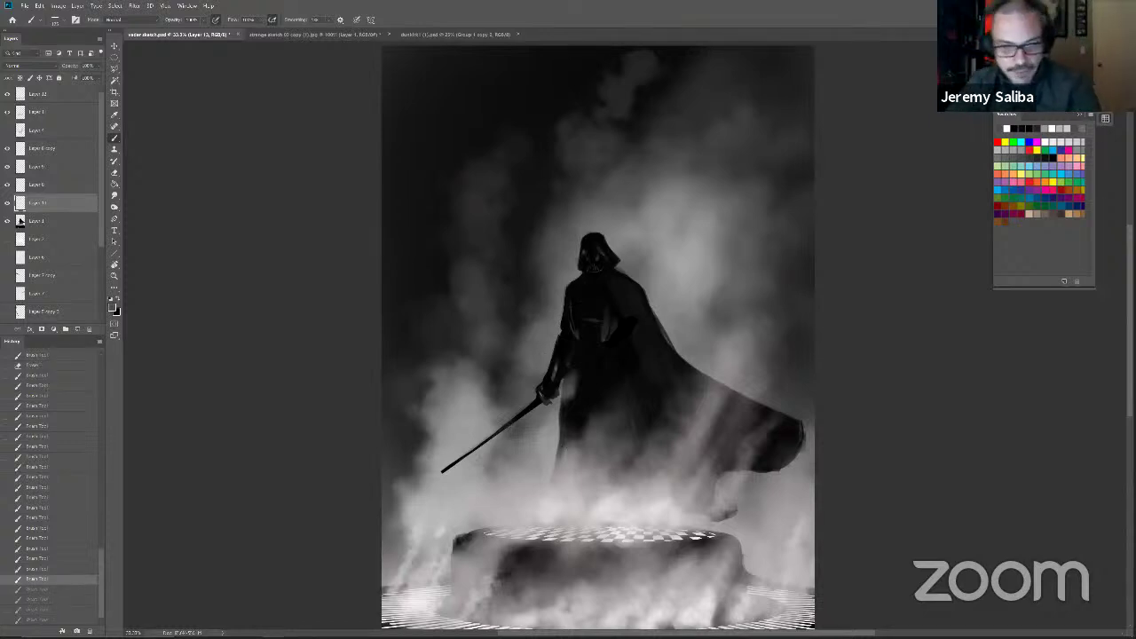
key("ctrl+shift+z")
key("ctrl+shift+z")
key("ctrl+shift+z")
key("ctrl+shift+z")
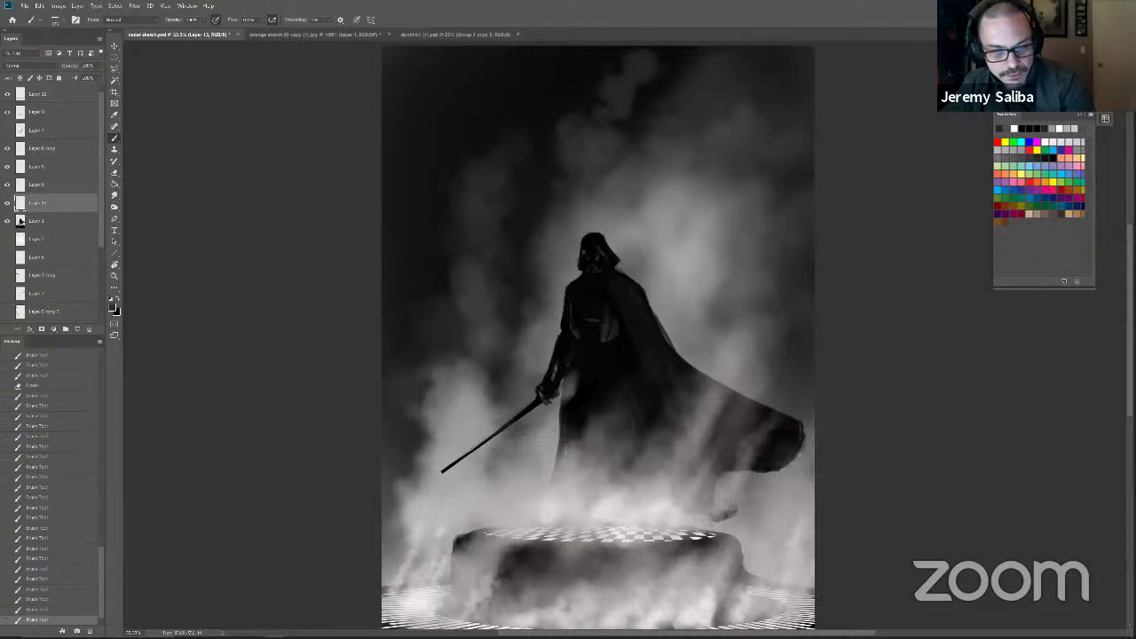
Step: Paint a small grey belt buckle and soft grey folds on the robe below the waist, using sampled tones
left_click(614, 339)
left_click(614, 339)
left_click(624, 333)
left_click(632, 328)
left_click(632, 327, "alt")
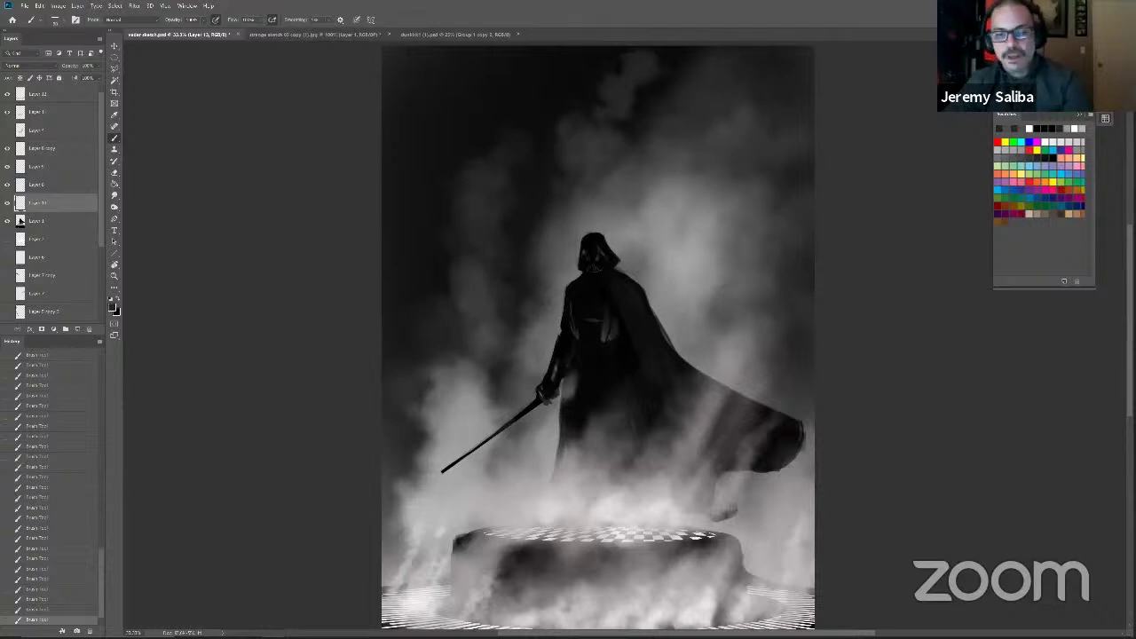
left_click(632, 330, "alt")
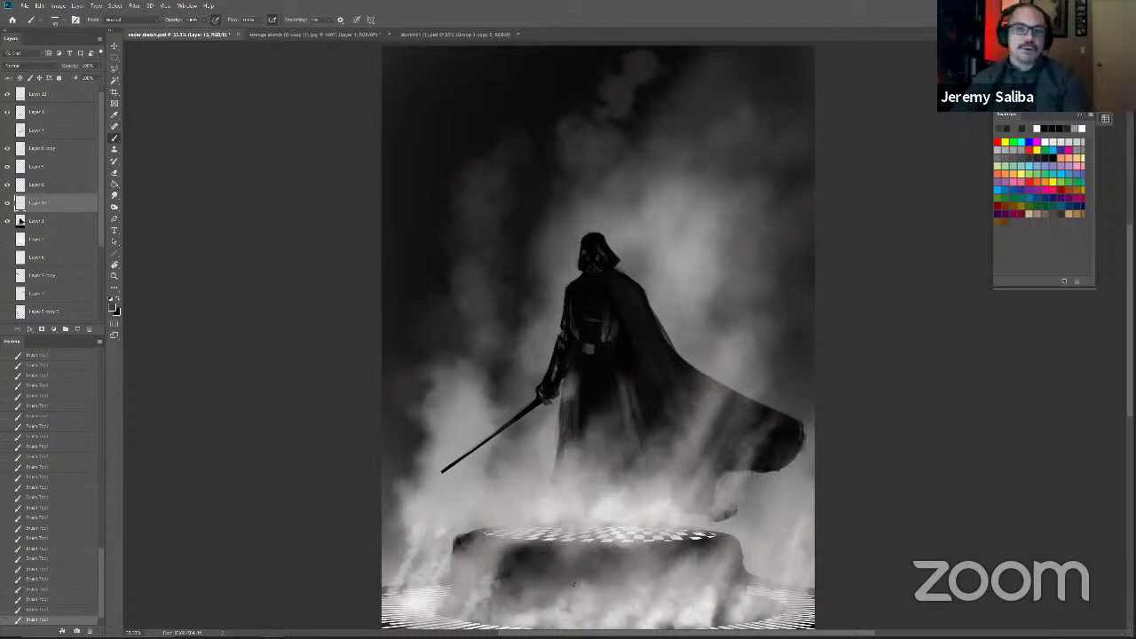
Step: Touch up the helmet's mask details with fine strokes in a tone sampled from the robe
key("ctrl+plus")
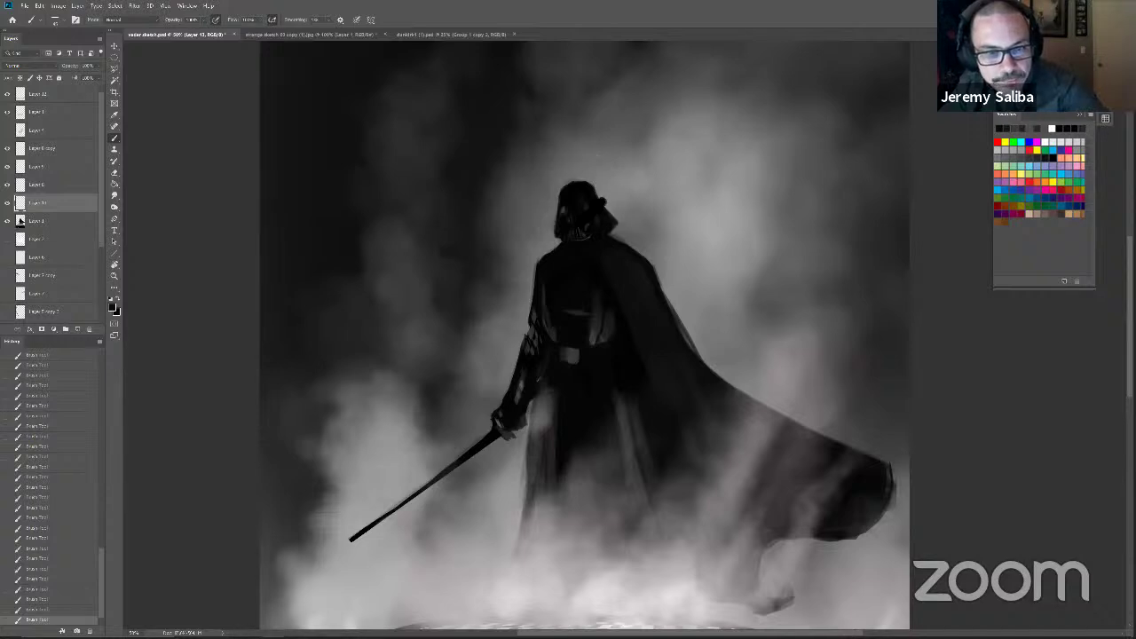
left_click(550, 406, "alt")
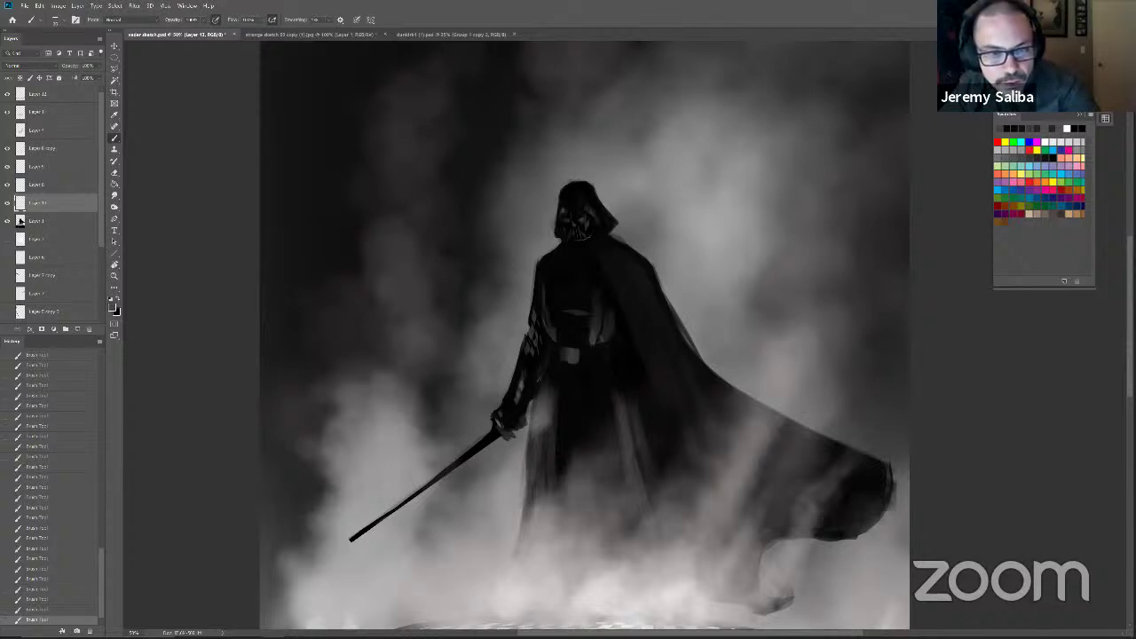
key("ctrl+minus")
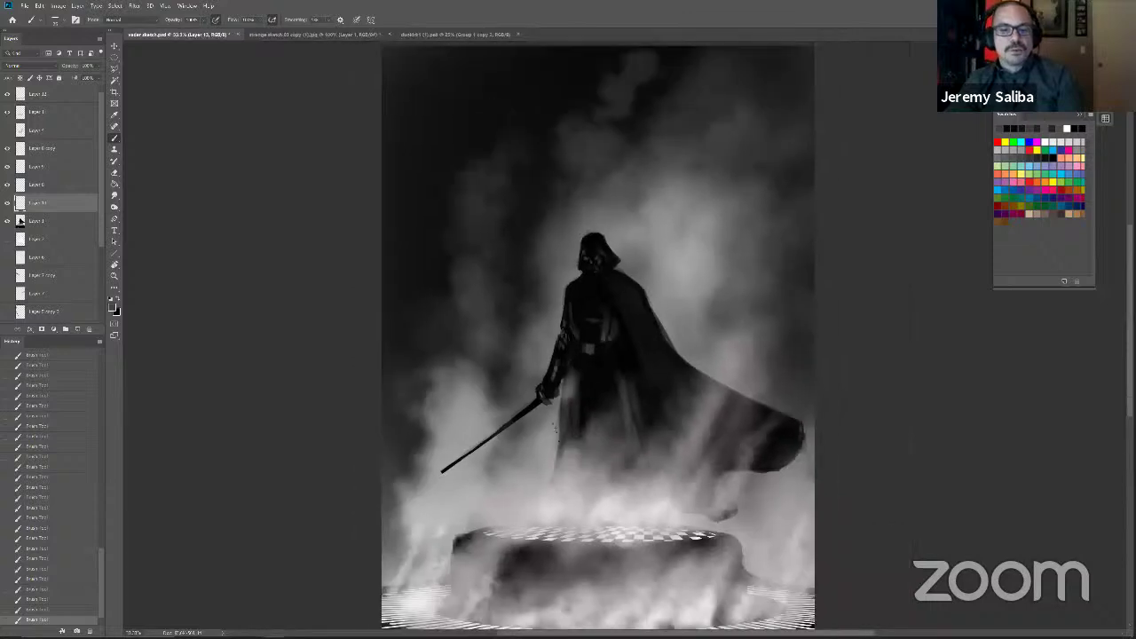
Step: Choose a soft round brush to shade the cape and helmet softly, and clean up the helmet with the eraser
right_click(581, 475)
left_click(779, 328)
left_click(460, 410)
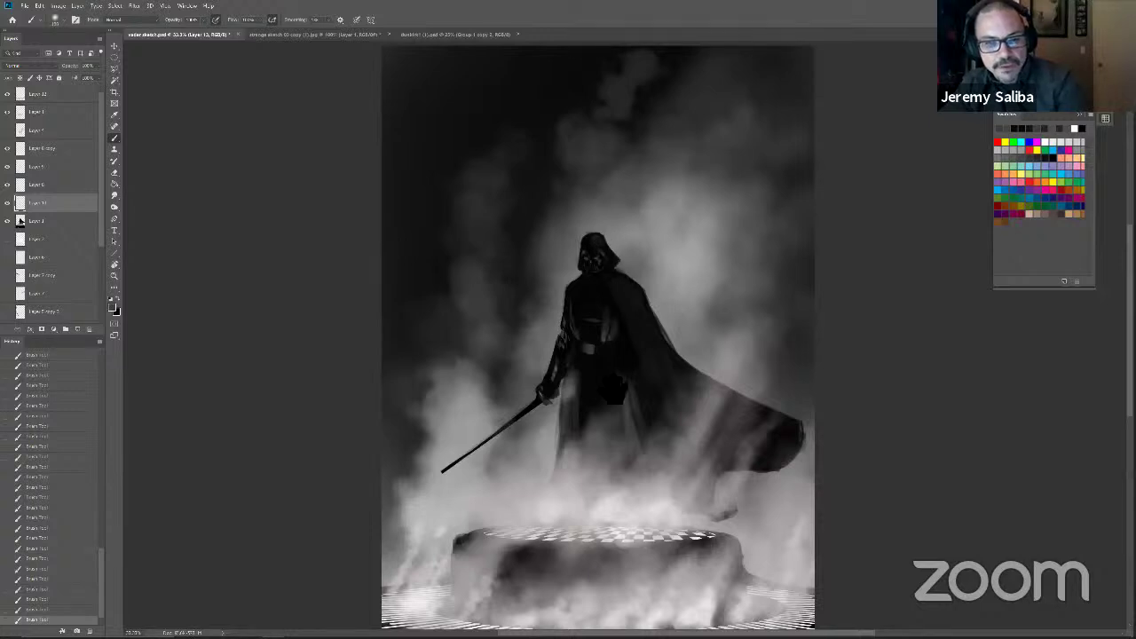
key("ctrl+plus")
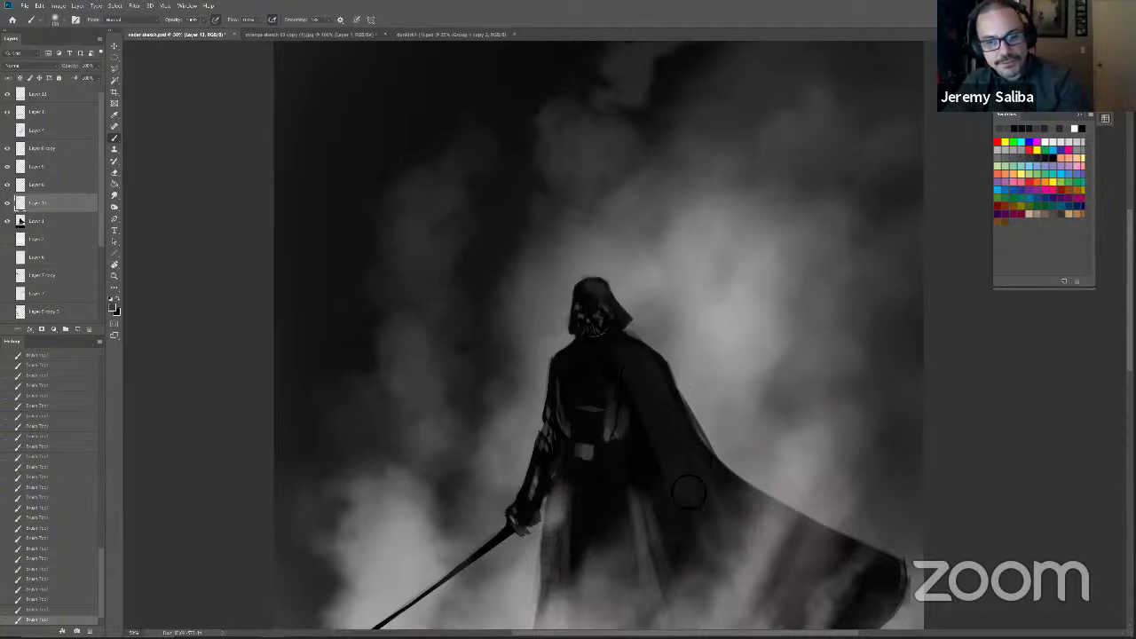
key("e")
key("b")
key("e")
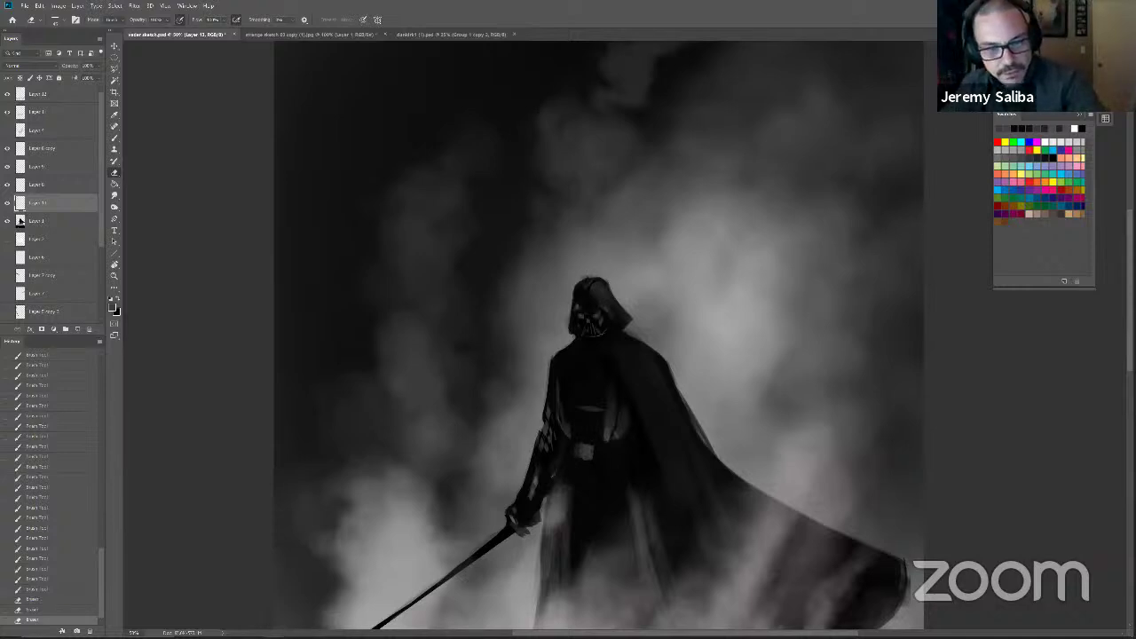
key("ctrl+z")
key("ctrl+z")
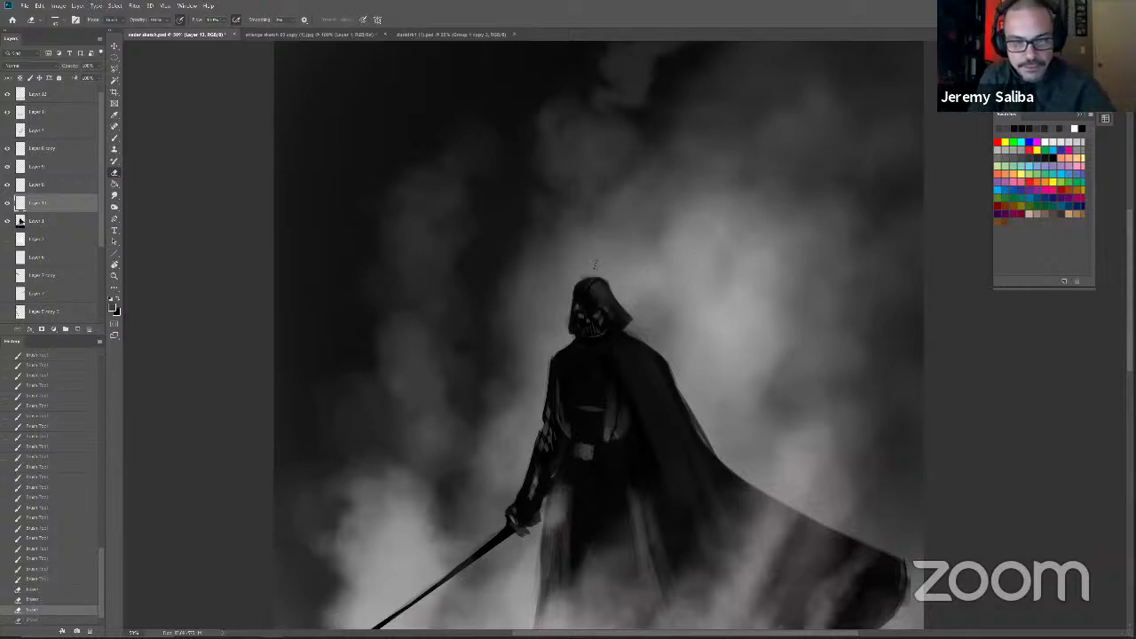
left_click(603, 282)
key("b")
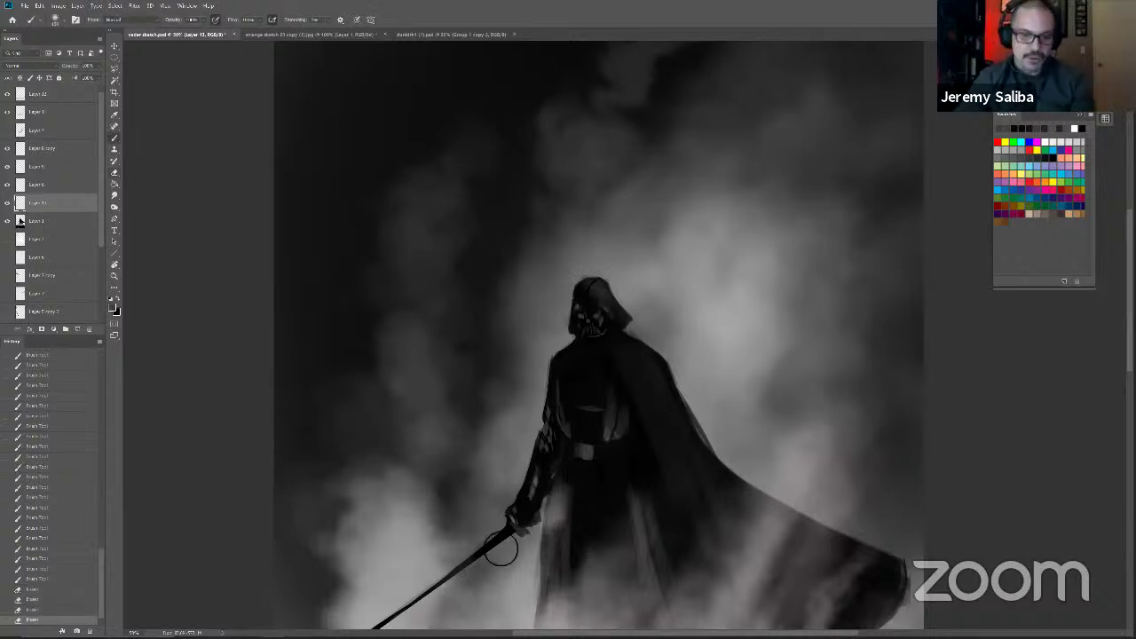
Step: Choose another brush preset and paint white highlights on the dome of the helmet
key("ctrl+minus")
key("ctrl+plus")
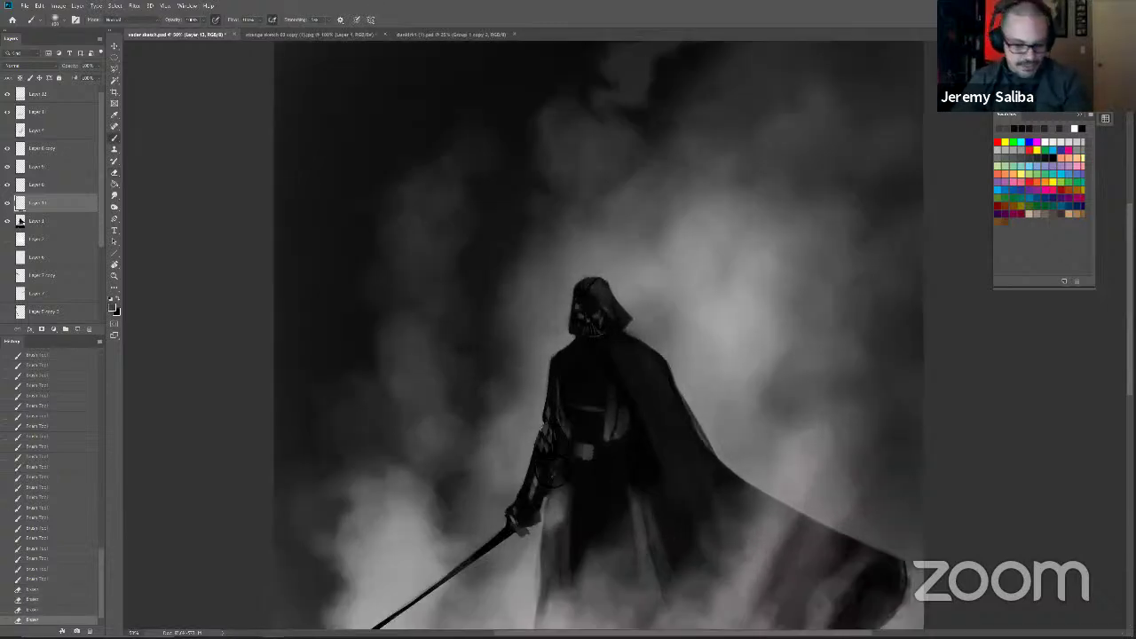
right_click(548, 453)
left_click(684, 336)
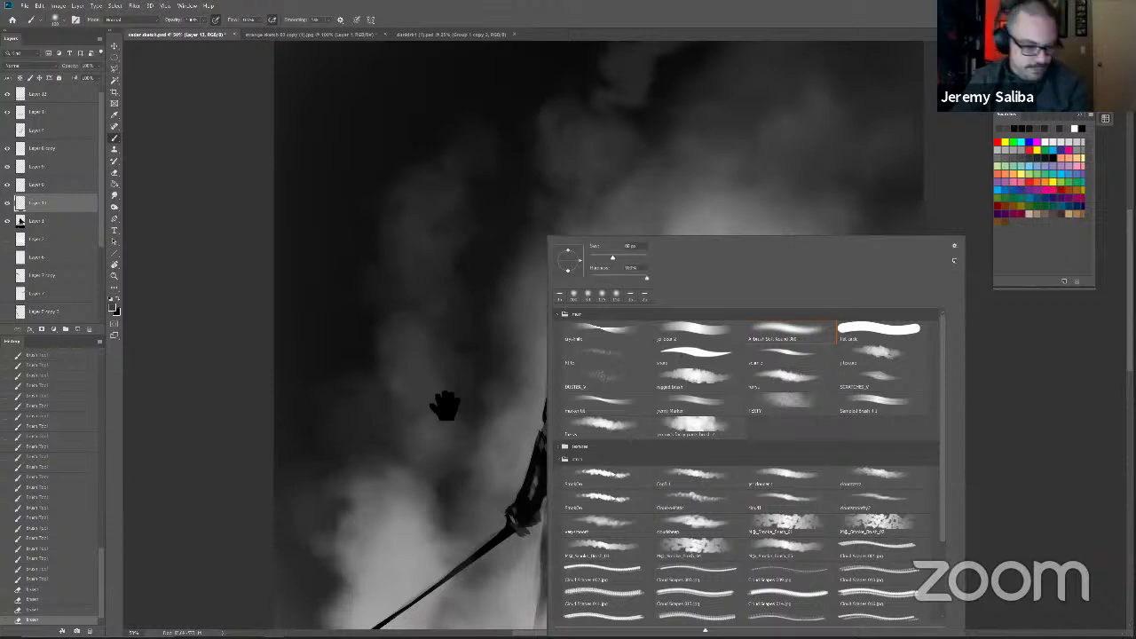
left_click(448, 405)
scroll(460, 433, "down", 1)
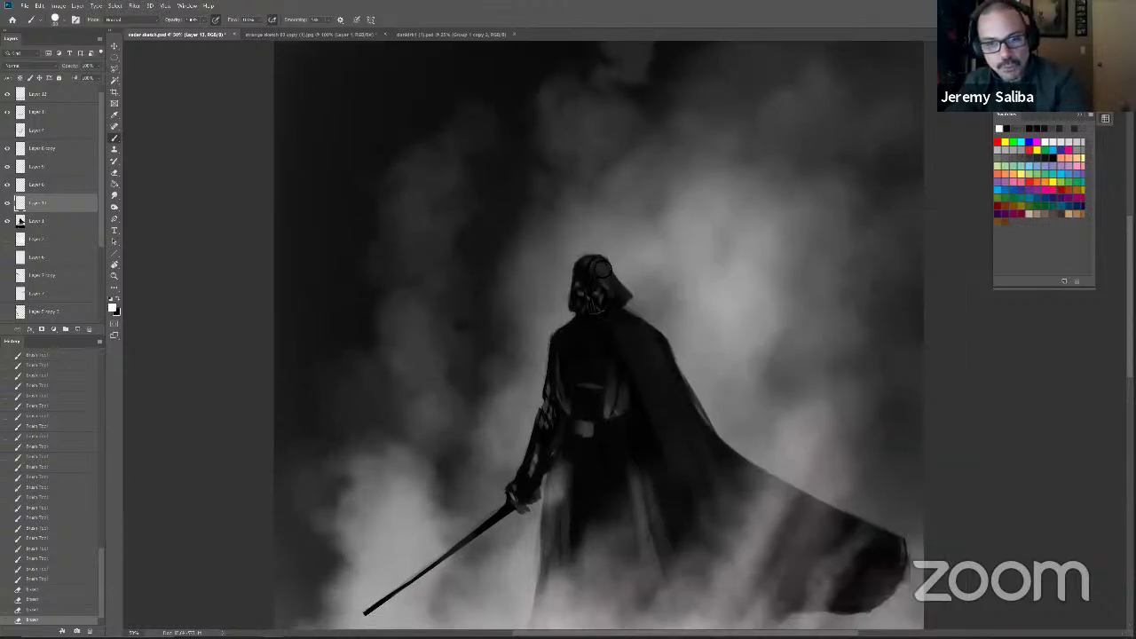
left_click(602, 268)
left_click(600, 265)
left_click(597, 264)
left_click(609, 279)
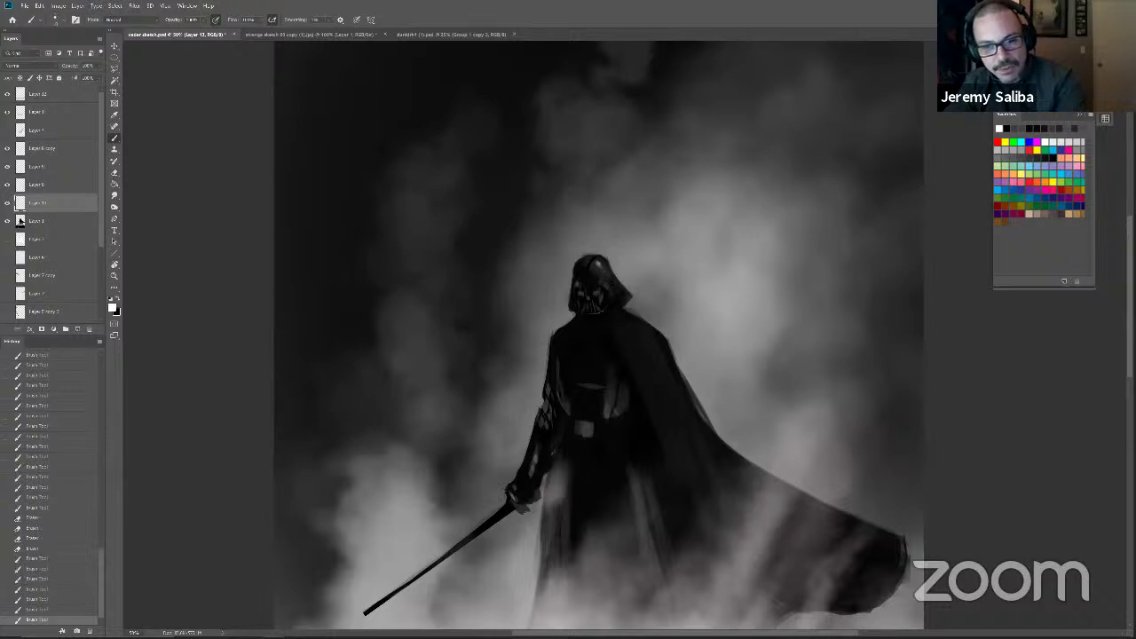
Step: Extend the white highlights down the flared side of the helmet with small strokes
left_click(604, 272)
left_click(608, 279)
left_click(612, 282)
left_click(618, 289)
left_click(625, 295)
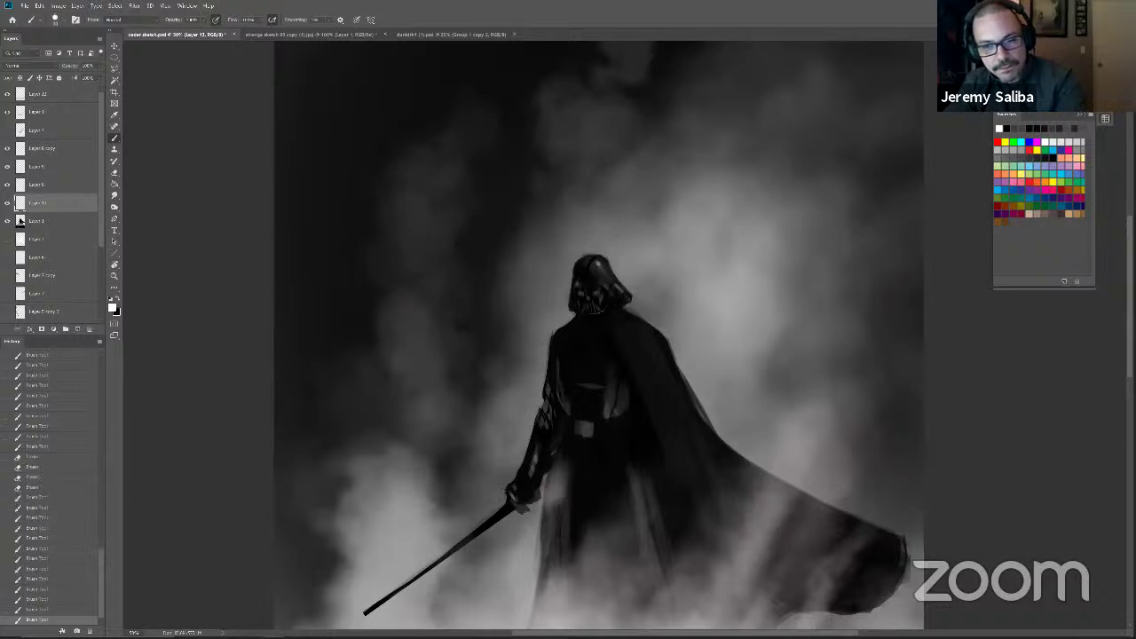
left_click(614, 287)
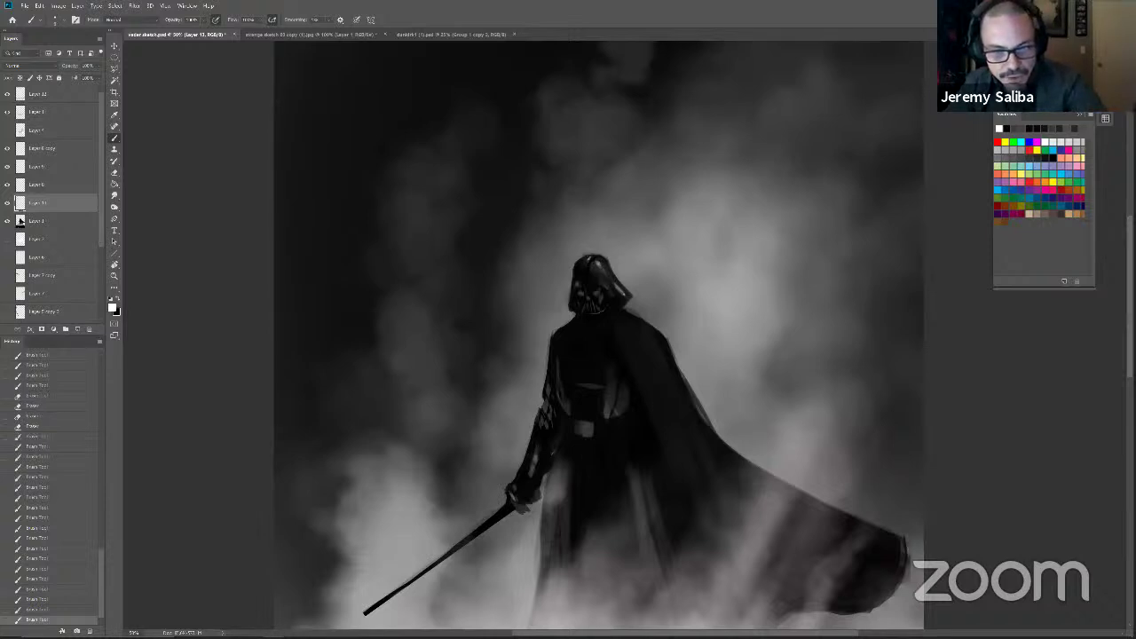
left_click(599, 266)
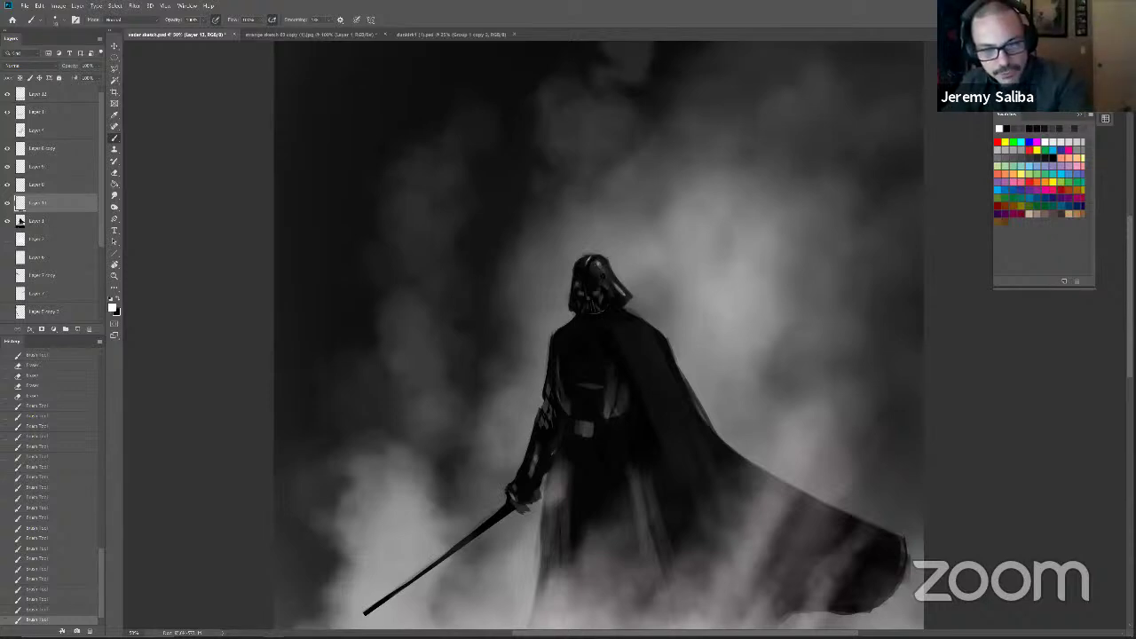
scroll(623, 522, "down", 1)
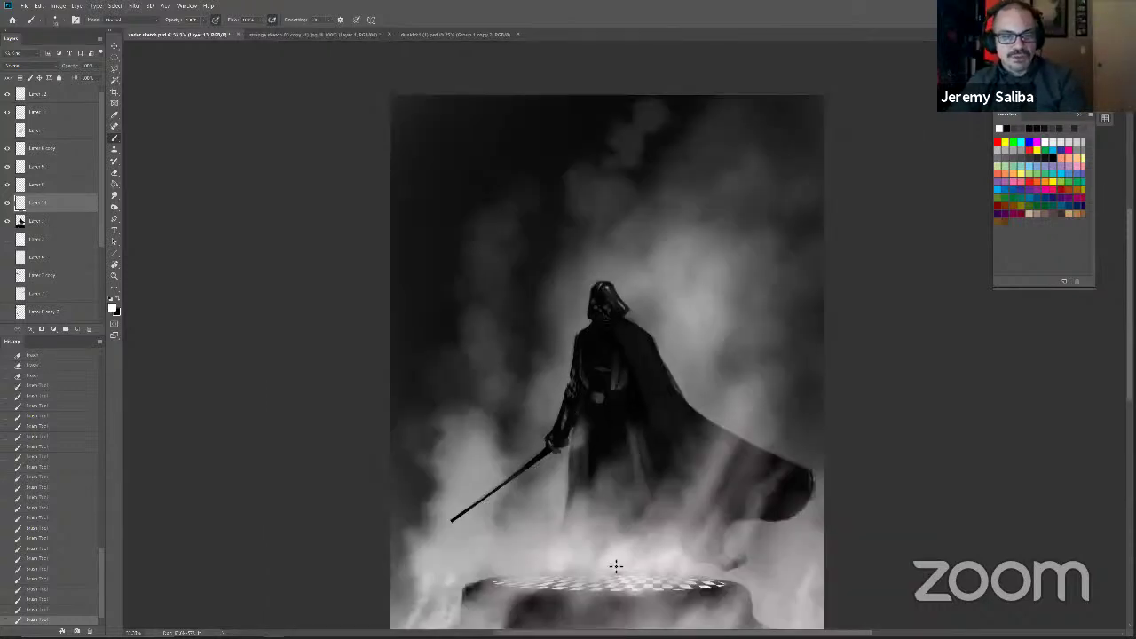
Step: Trim and soften the helmet and torso highlights with the eraser
key("ctrl+plus")
left_click_drag(476, 491, 464, 479)
key("e")
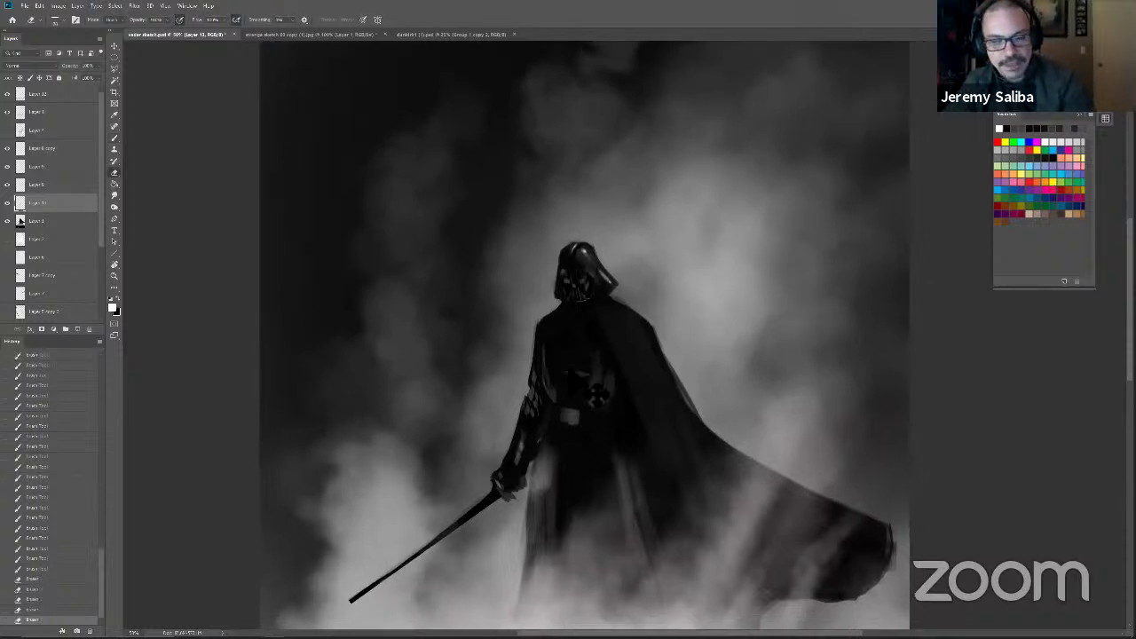
scroll(588, 527, "down", 1)
left_click_drag(547, 462, 541, 433)
key("b")
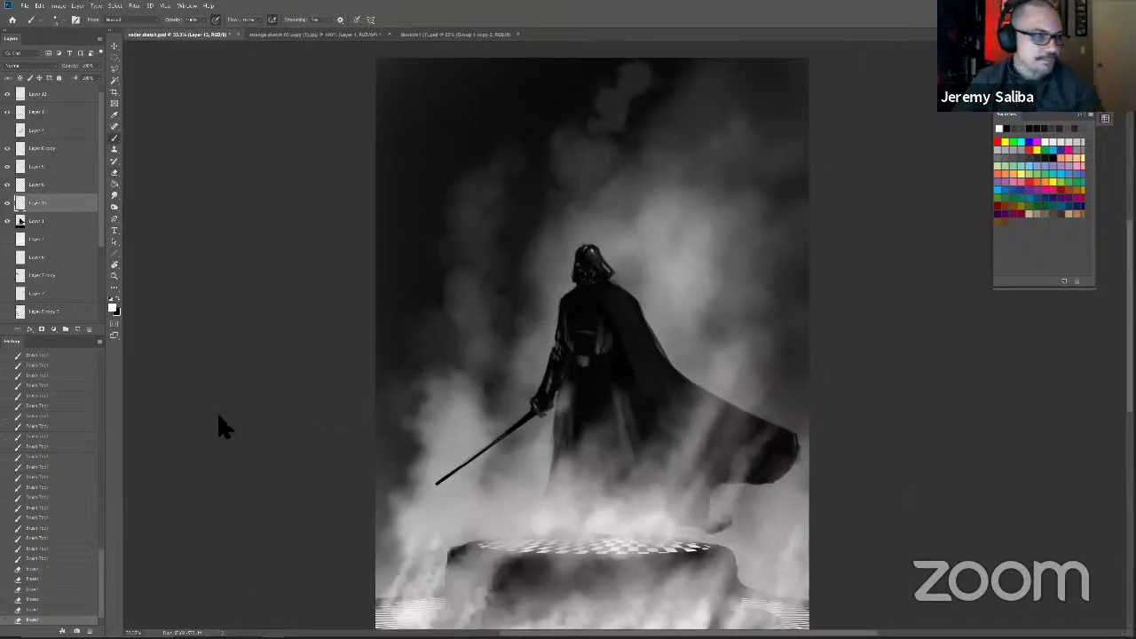
Step: Select Layer 1 and erase the dark sword blade up to the figure's hand
left_click(40, 222)
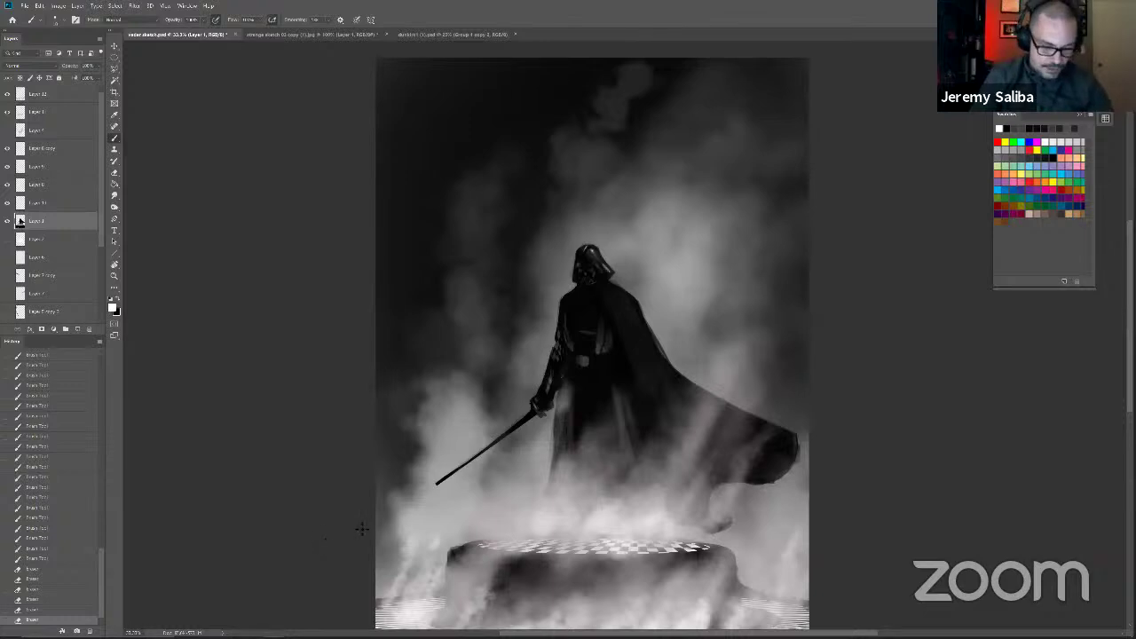
key("e")
left_click_drag(468, 479, 537, 430)
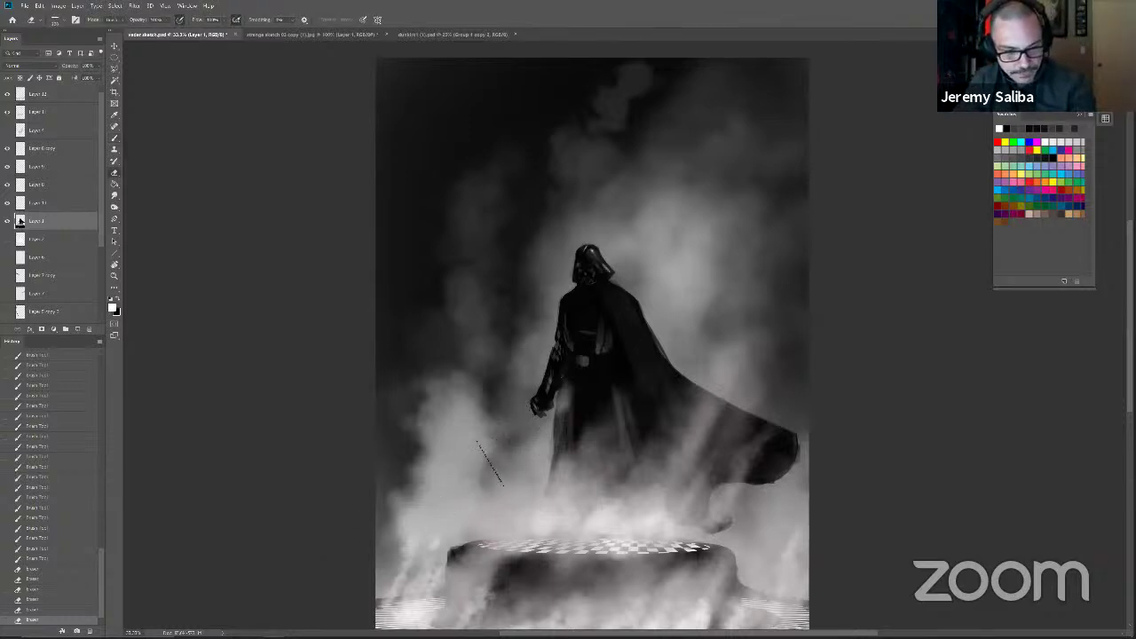
Step: Outline a thin, straight blade-shaped selection from the figure's hand down into the smoke with the Polygonal Lasso
key("l")
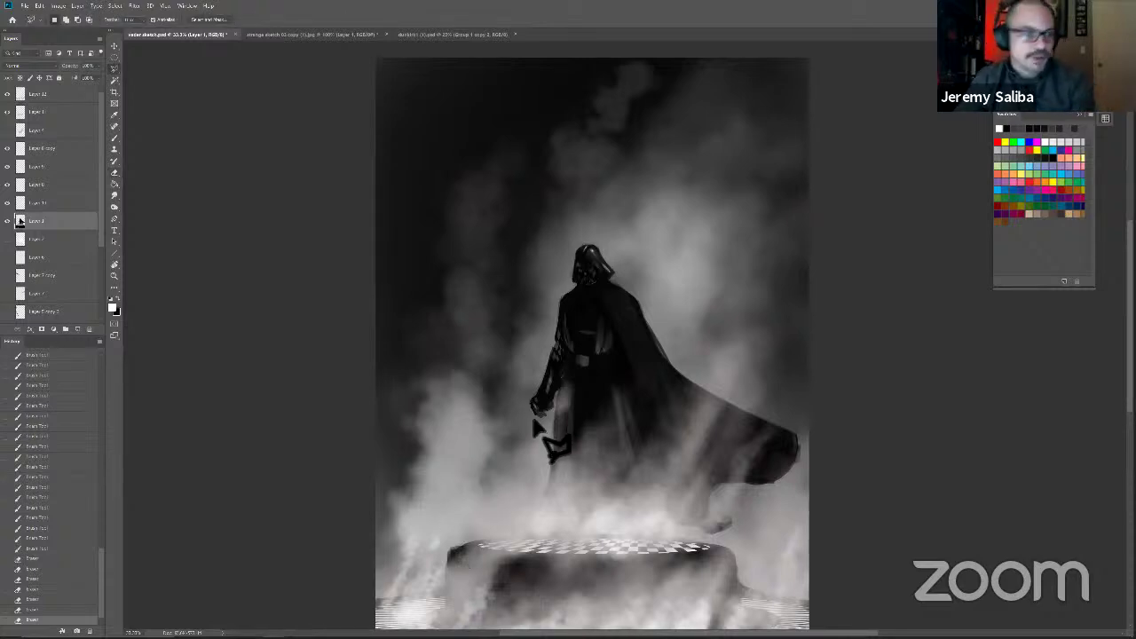
key("Delete")
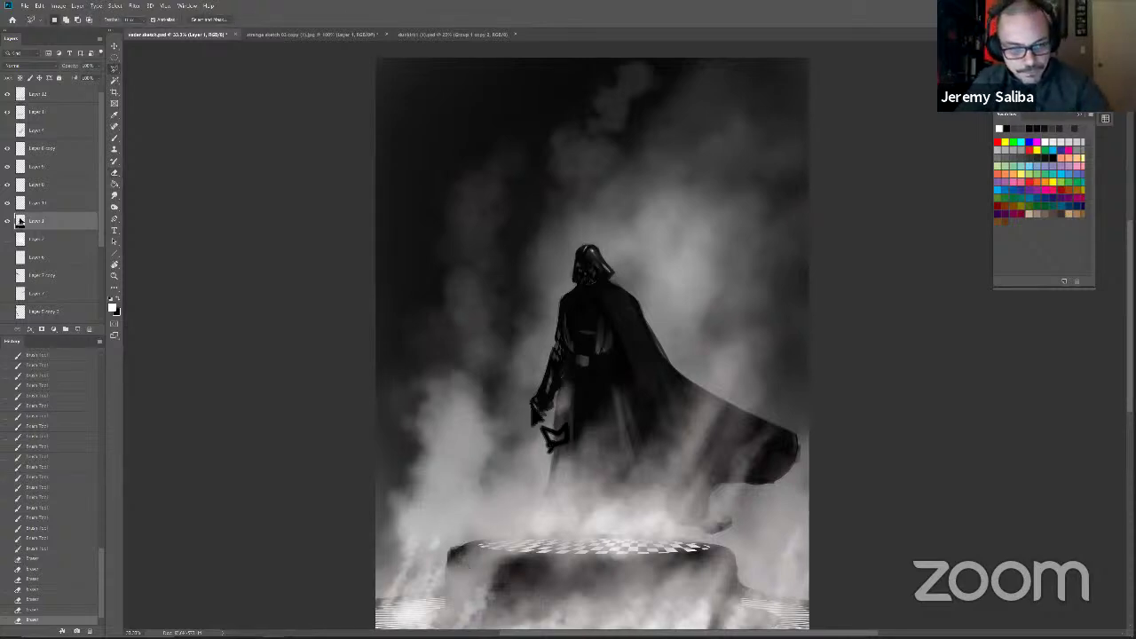
left_click(422, 486)
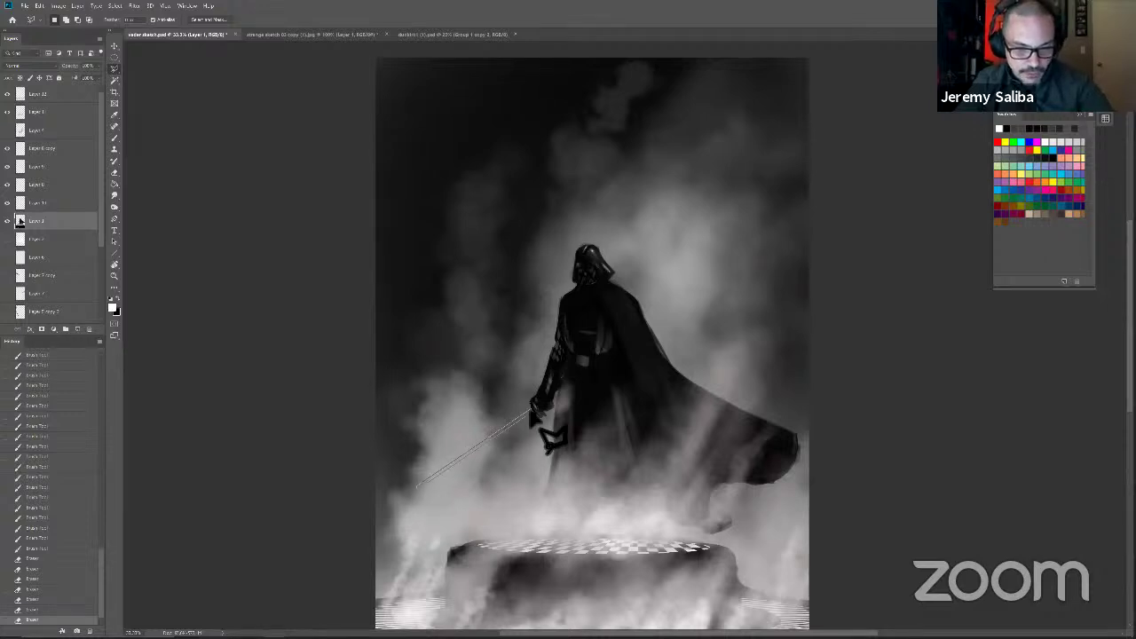
left_click(535, 411)
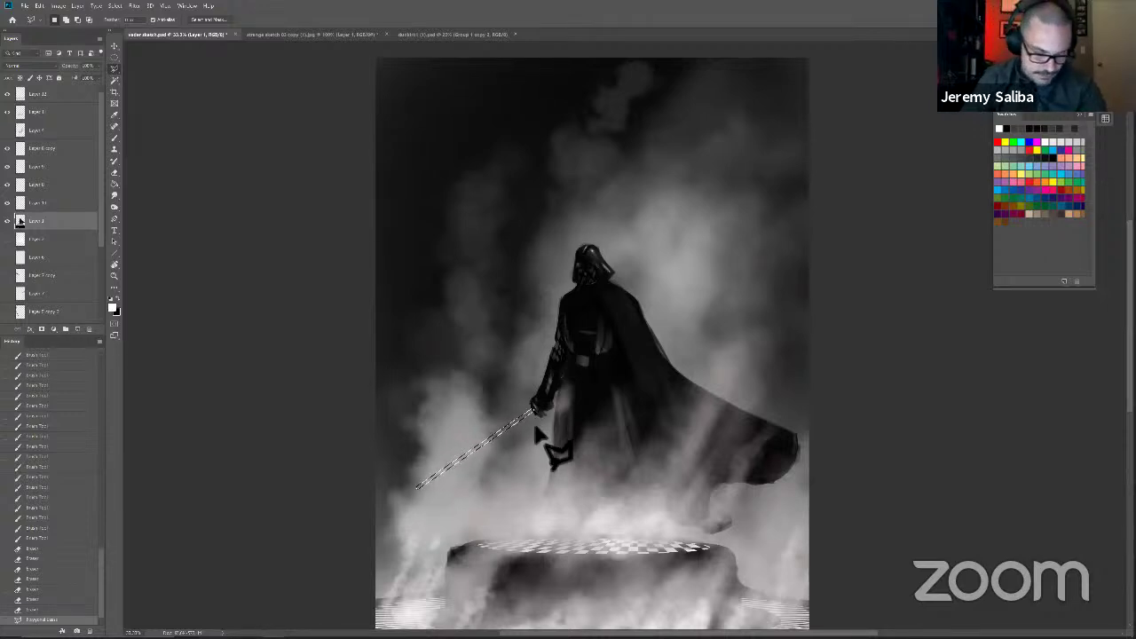
Step: Paint a short black hilt at the figure's hand inside the blade selection
key("b")
key("x")
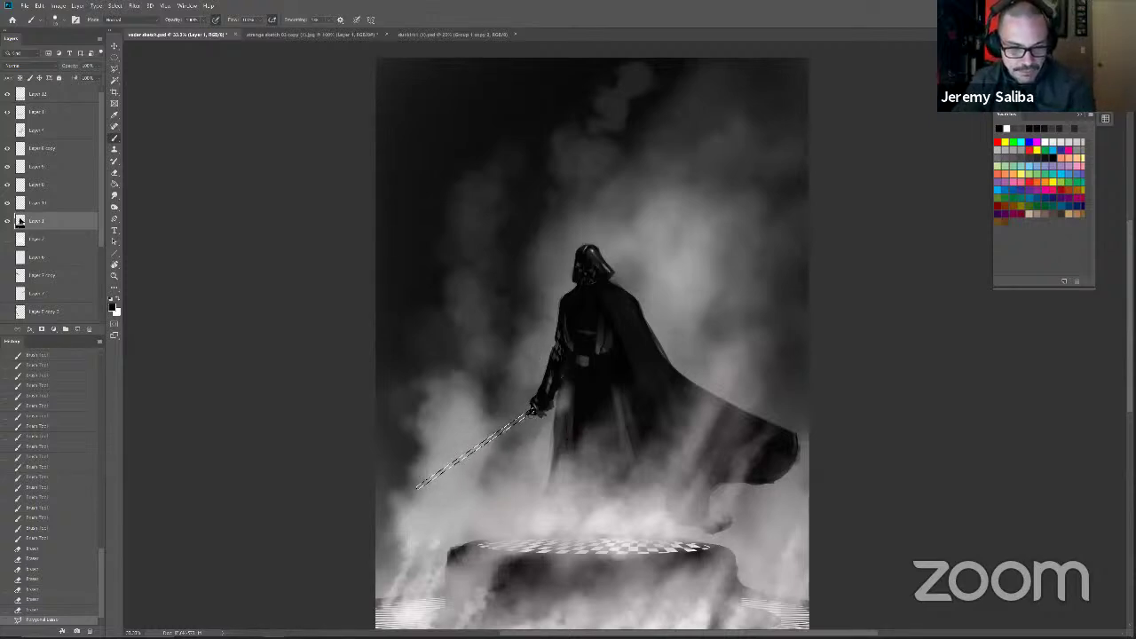
left_click_drag(532, 409, 430, 487)
Step: Paint the far end of the blade white inside the selection with an enlarged brush, and deselect
key("x")
key("bracketright")
key("bracketright")
key("bracketright")
key("bracketright")
key("bracketright")
key("bracketright")
key("bracketright")
mouse_move(495, 463)
left_mouse_down()
mouse_move(419, 498)
mouse_move(461, 475)
left_mouse_up()
key("ctrl+d")
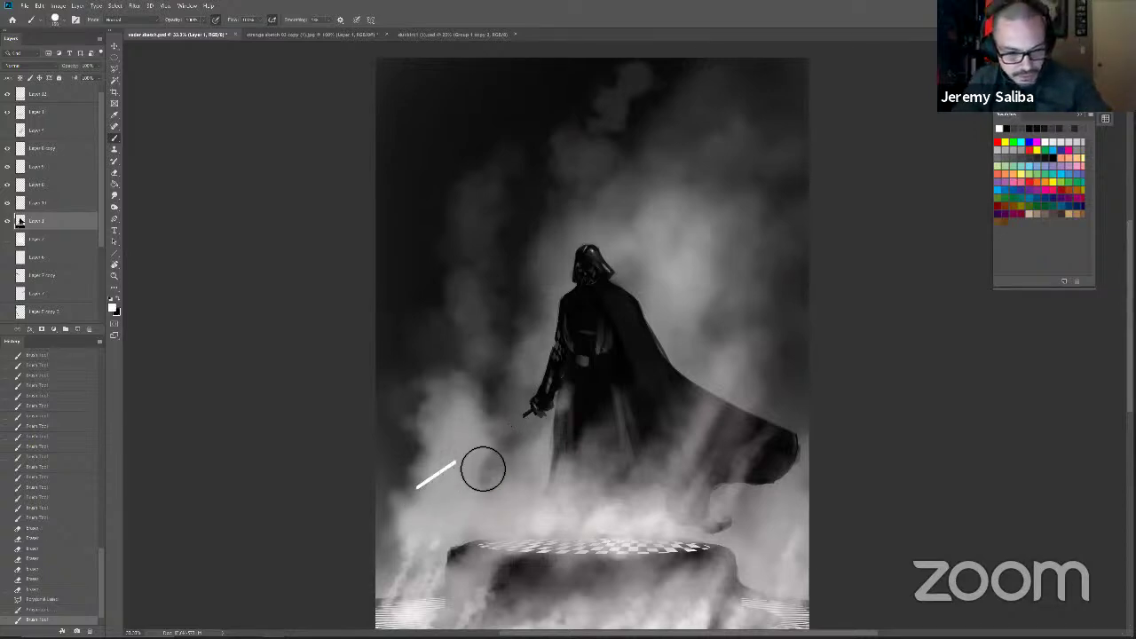
Step: Paint the rest of the blade white up to the hilt inside the blade selection
left_click_drag(513, 444, 532, 434)
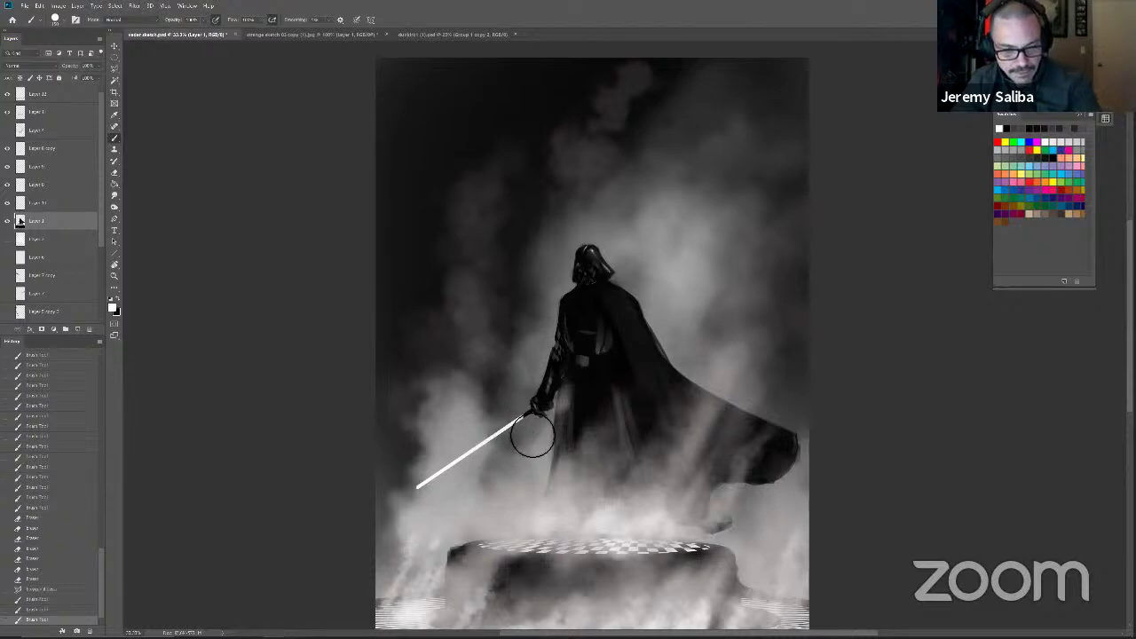
left_click(530, 432)
left_click(530, 434)
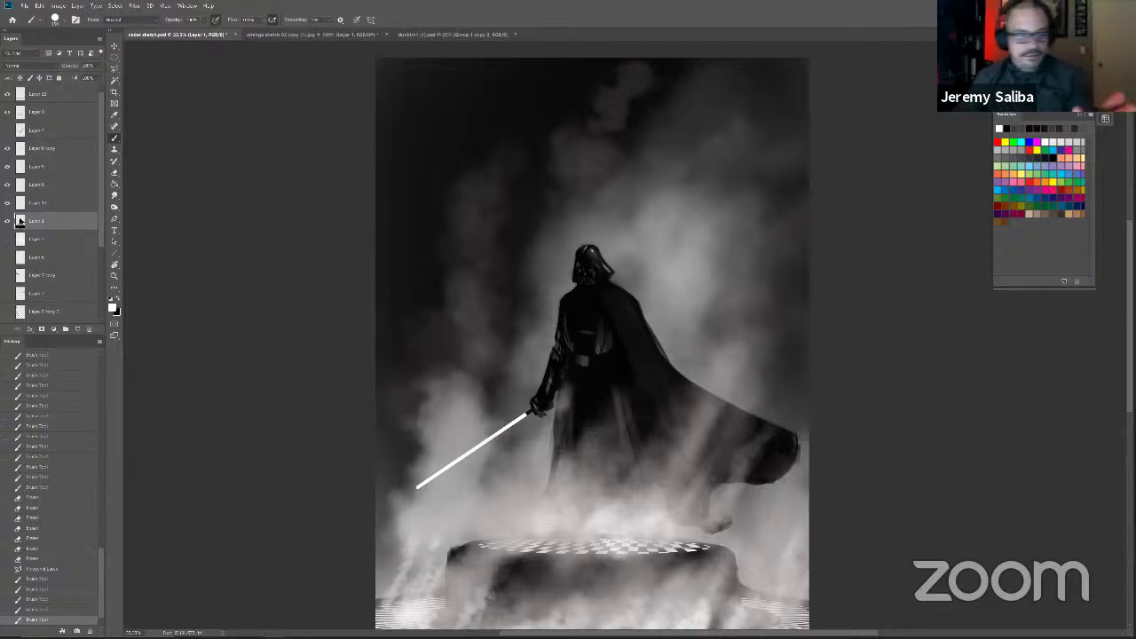
Step: Tone the white blade down slightly by lowering its Lightness with Hue/Saturation
key("ctrl+u")
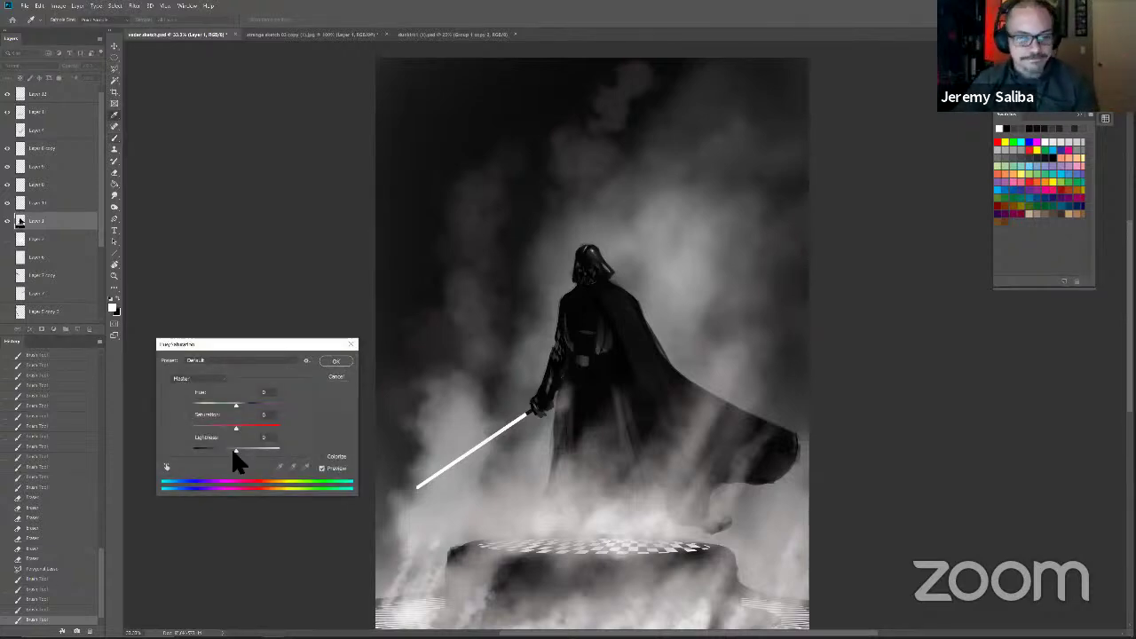
left_click_drag(233, 447, 223, 448)
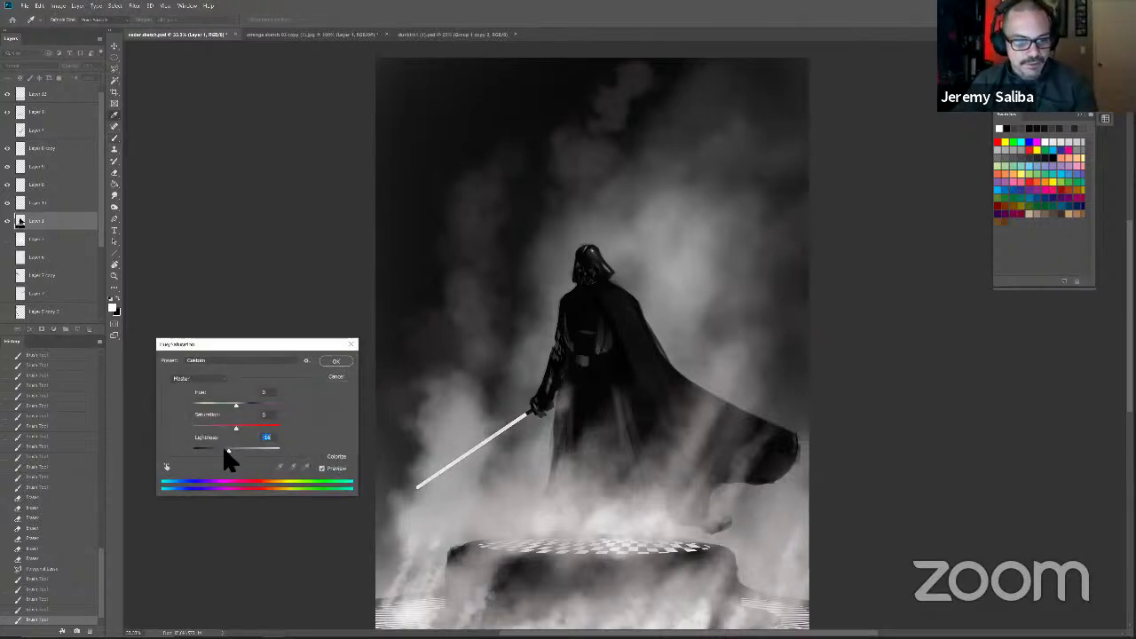
left_click(330, 360)
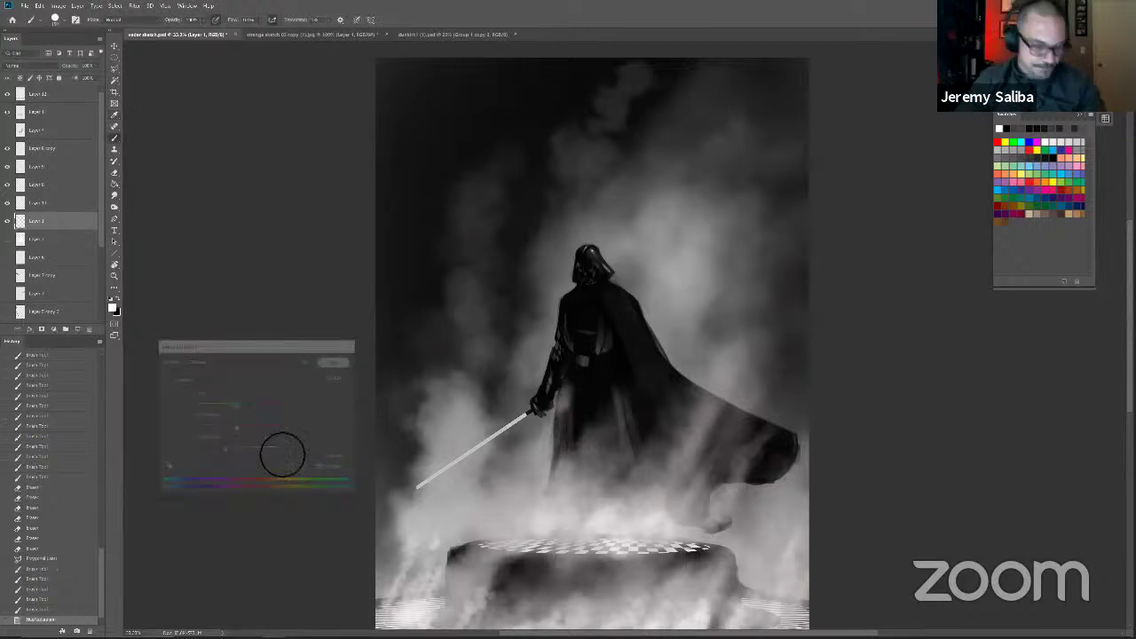
Step: Brush brighter white strokes along both ends of the blade with a much smaller brush, and deselect
key("bracketleft")
key("bracketleft")
key("bracketleft")
key("bracketleft")
key("bracketleft")
key("bracketleft")
key("bracketleft")
key("bracketleft")
key("bracketleft")
key("bracketleft")
key("bracketleft")
key("bracketleft")
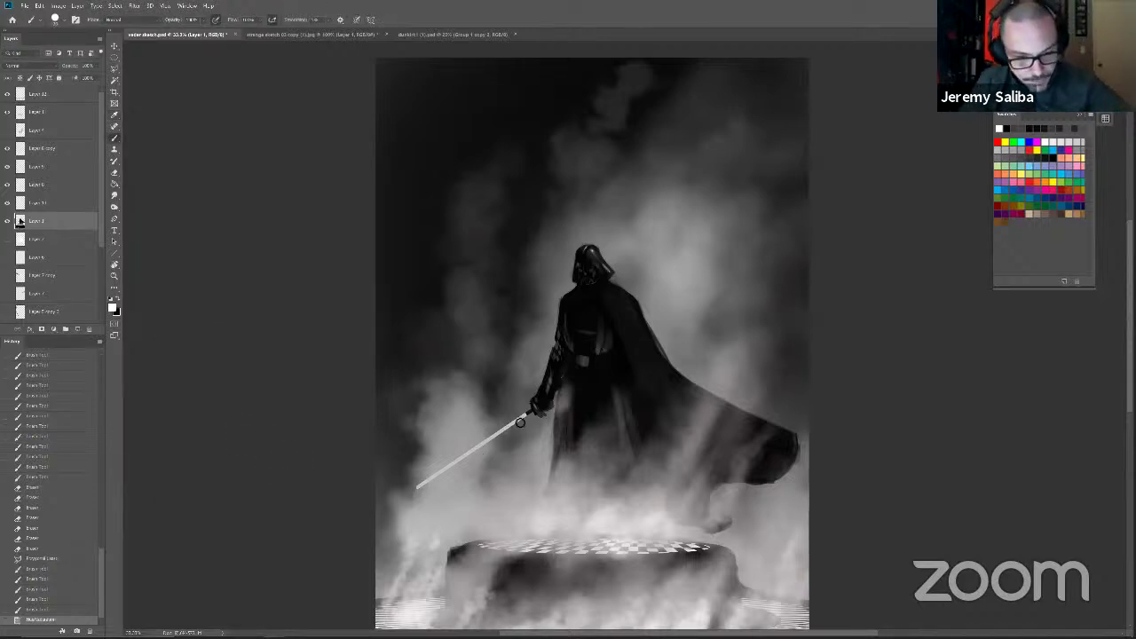
left_click_drag(524, 415, 490, 438)
key("bracketright")
left_click_drag(502, 430, 492, 439)
left_click_drag(521, 418, 497, 436)
left_click_drag(438, 471, 417, 487)
mouse_move(437, 471)
left_mouse_down()
mouse_move(467, 460)
mouse_move(435, 483)
mouse_move(460, 464)
mouse_move(423, 487)
left_mouse_up()
mouse_move(426, 485)
left_mouse_down()
mouse_move(411, 499)
mouse_move(417, 488)
left_mouse_up()
left_click_drag(452, 465, 426, 483)
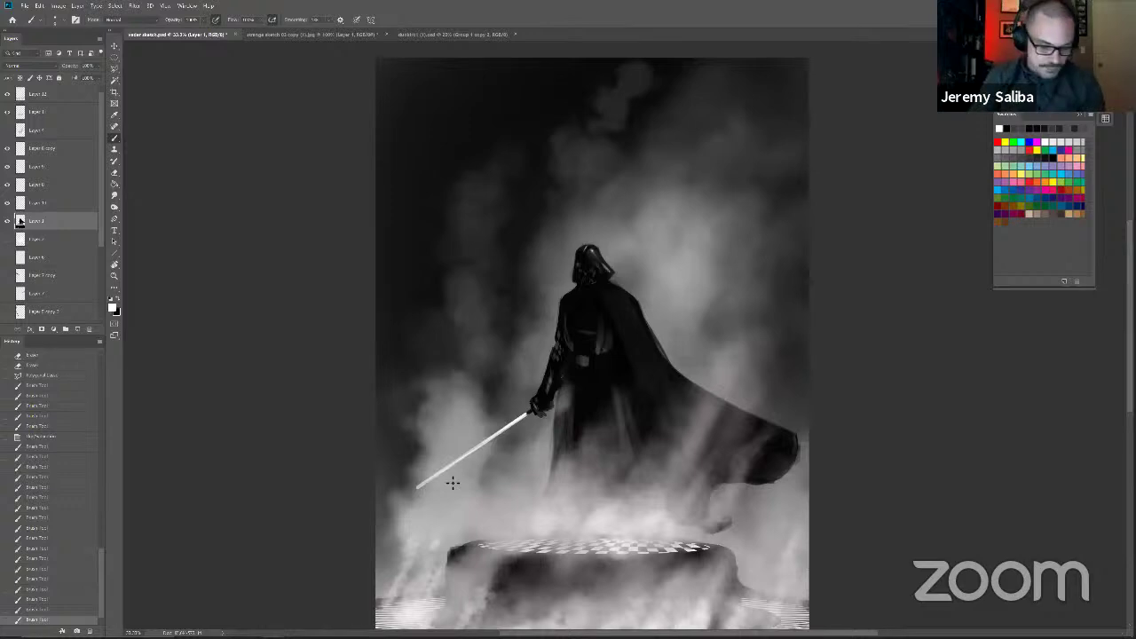
key("ctrl+d")
Step: Refine the hilt where the blade meets the figure's hand with small black brush touches
right_click(524, 408)
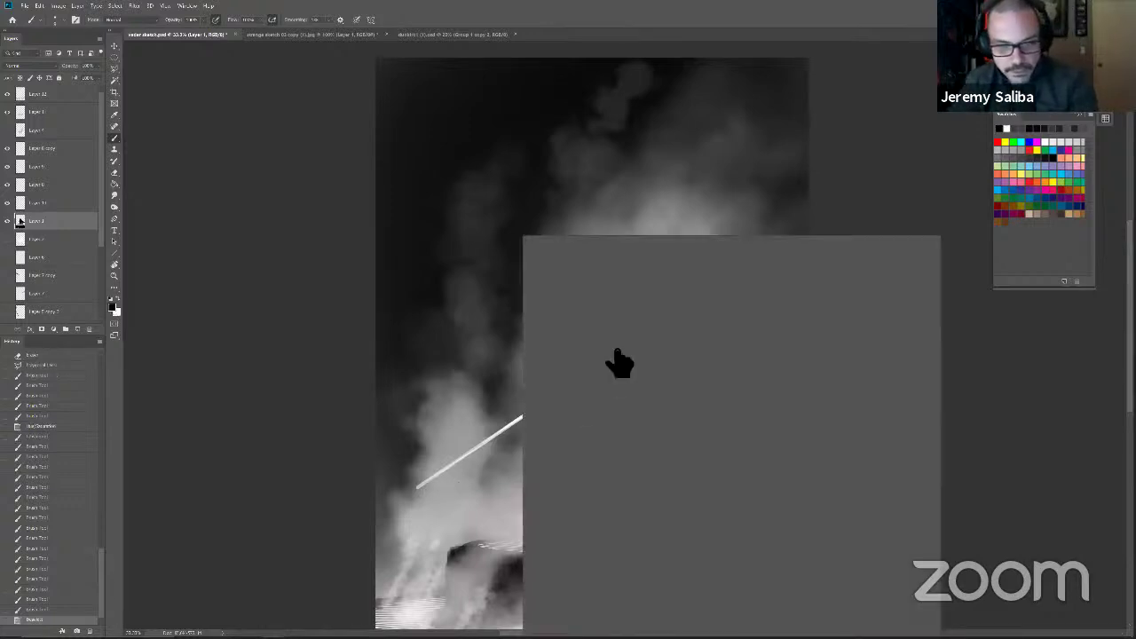
left_click_drag(529, 413, 524, 427)
left_click(521, 427)
left_click(522, 427)
left_click(522, 426)
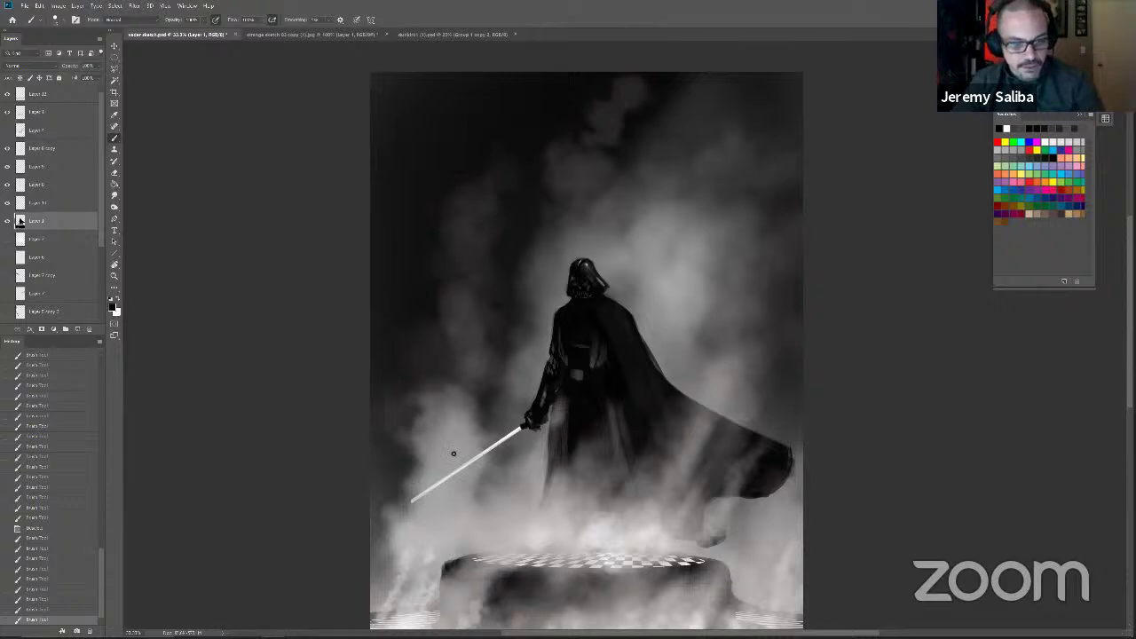
Step: Create a new layer above Layer 1 and paint a soft white glow along the blade with a soft brush
key("ctrl+minus")
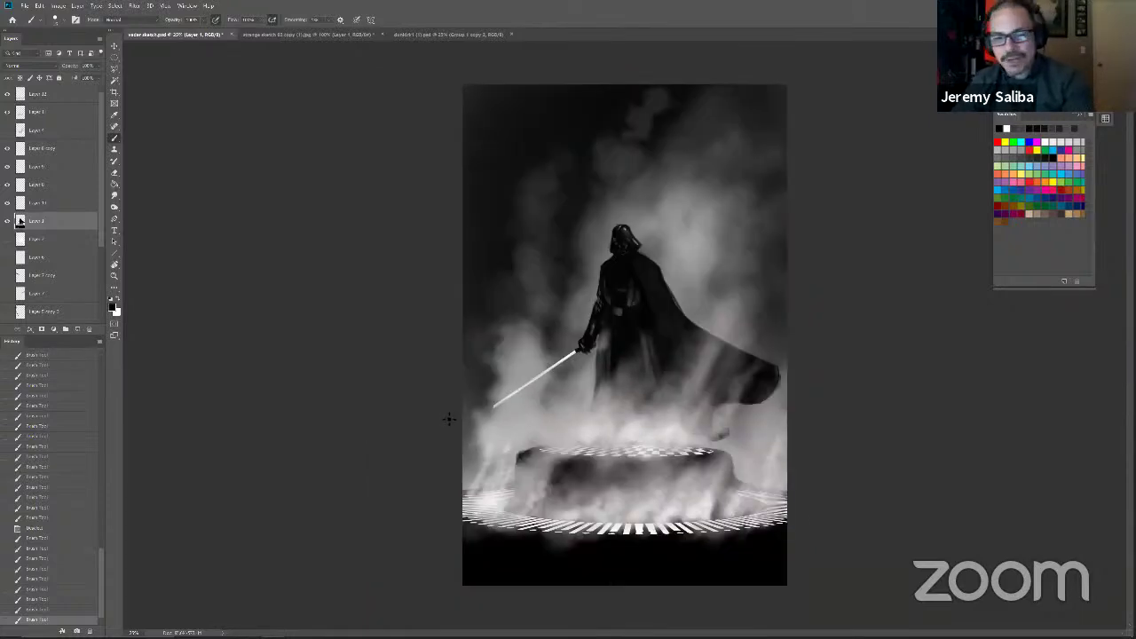
left_click(839, 327)
key("Return")
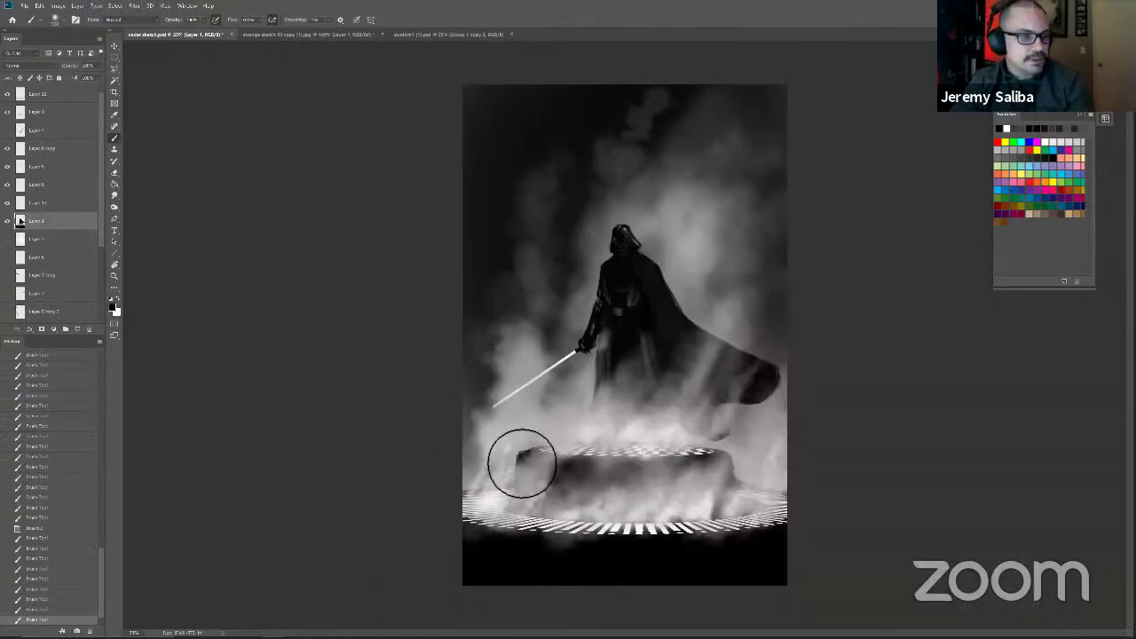
left_click(77, 329)
key("bracketleft")
left_click_drag(567, 378, 484, 433)
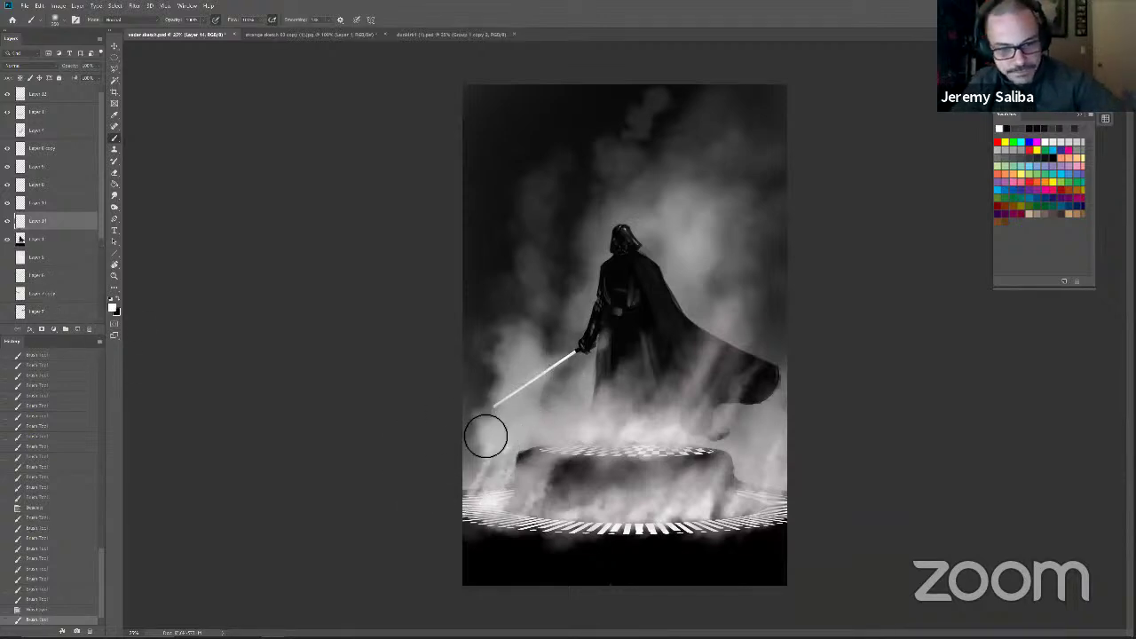
key("bracketright")
mouse_move(551, 391)
left_mouse_down()
mouse_move(493, 407)
mouse_move(558, 398)
mouse_move(570, 359)
left_mouse_up()
left_click_drag(569, 359, 496, 408)
Step: Widen the blade's white glow into the surrounding smoke with a larger soft brush
key("bracketright")
key("bracketright")
mouse_move(587, 393)
left_mouse_down()
mouse_move(532, 442)
mouse_move(590, 390)
mouse_move(553, 414)
left_mouse_up()
left_click_drag(552, 415, 460, 529)
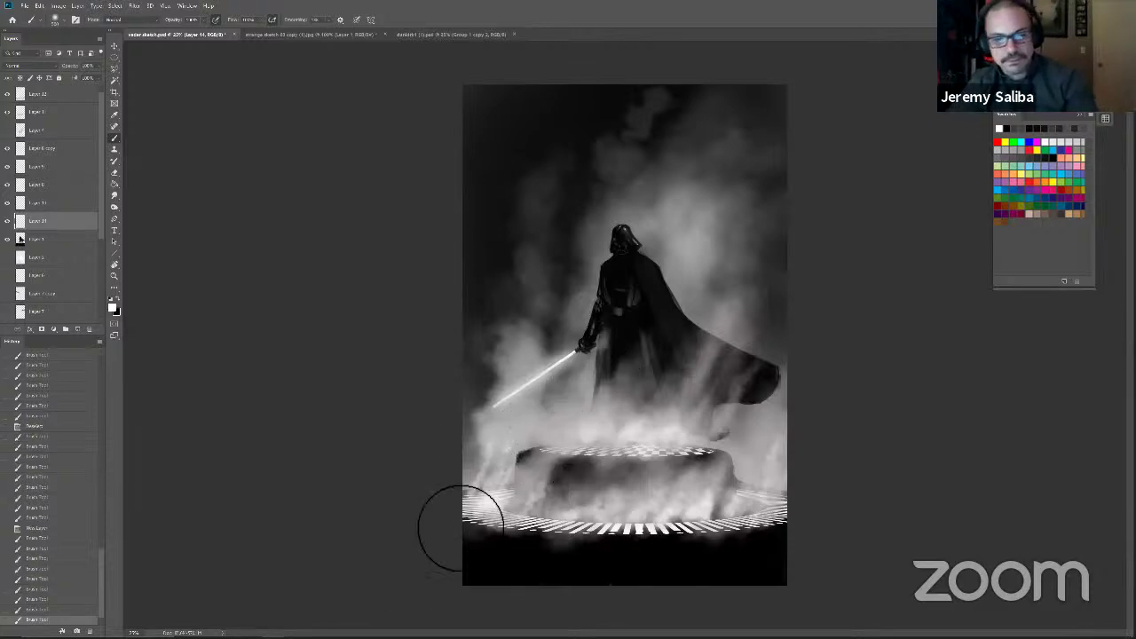
key("bracketleft")
left_click_drag(571, 385, 470, 512)
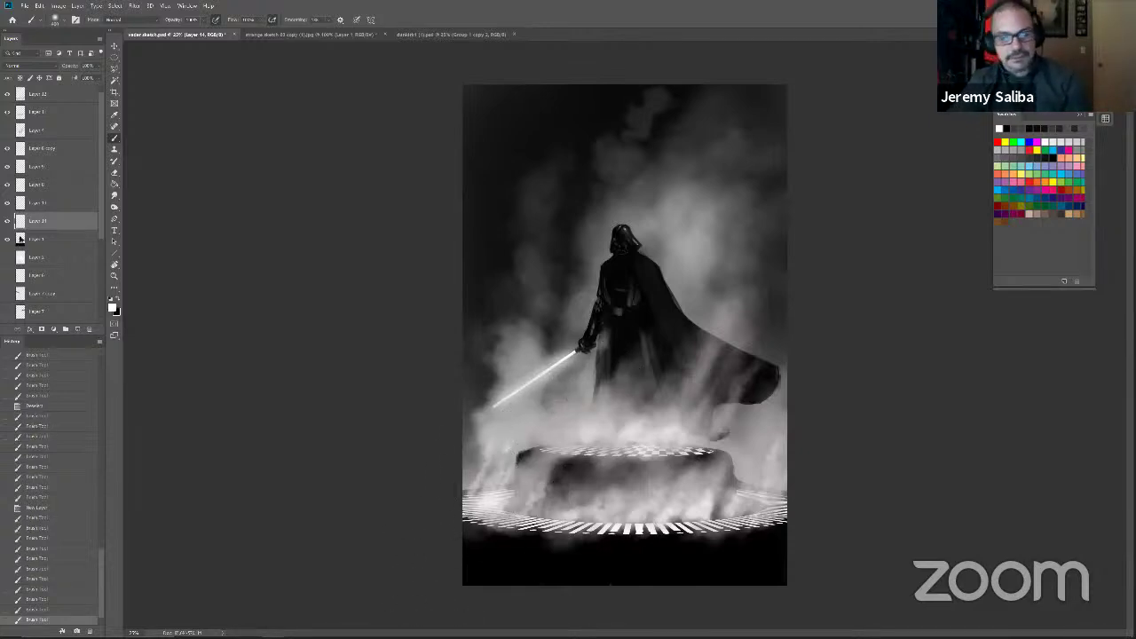
Step: Choose a smoke brush preset and dab white smoke between the blade and the pedestal
right_click(574, 414)
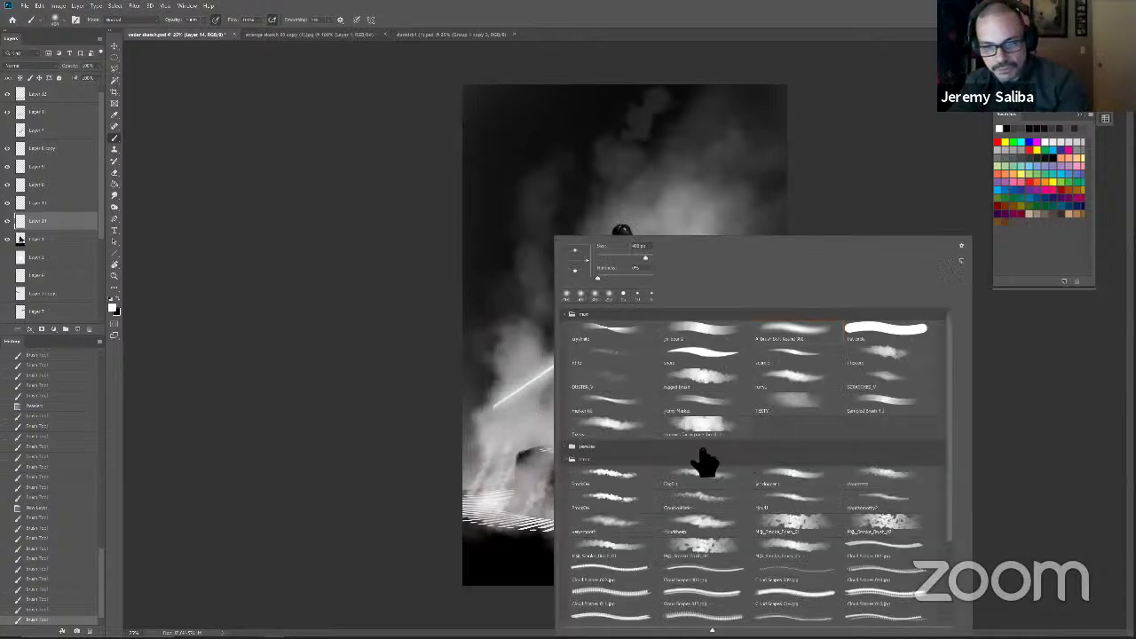
left_click(769, 477)
left_click(479, 503)
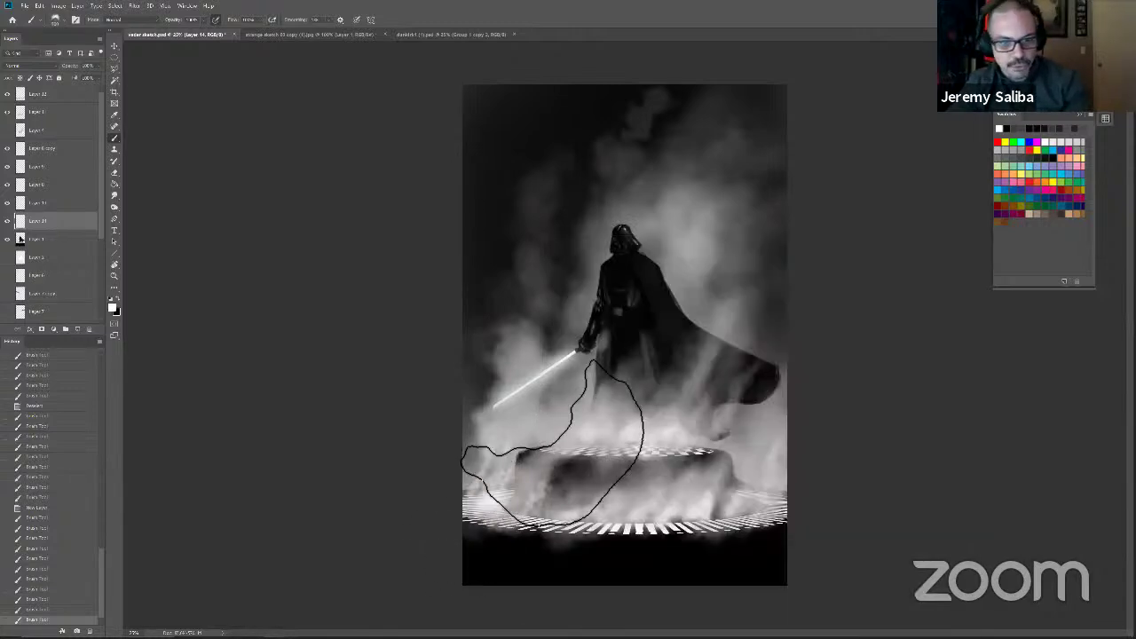
left_click(560, 426)
left_click(569, 411)
left_click(555, 434)
left_click(536, 455)
left_click(544, 417)
left_click(552, 440)
left_click(553, 440)
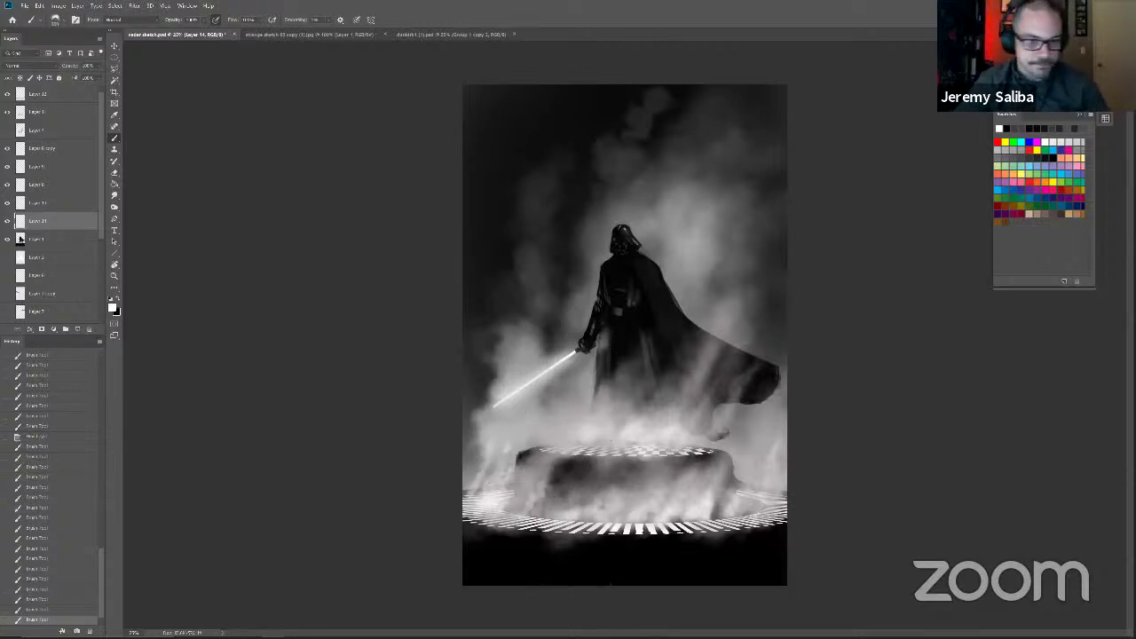
Step: Step back through the history to remove the last smoke dabs below the blade
left_click(37, 588)
left_click(38, 548)
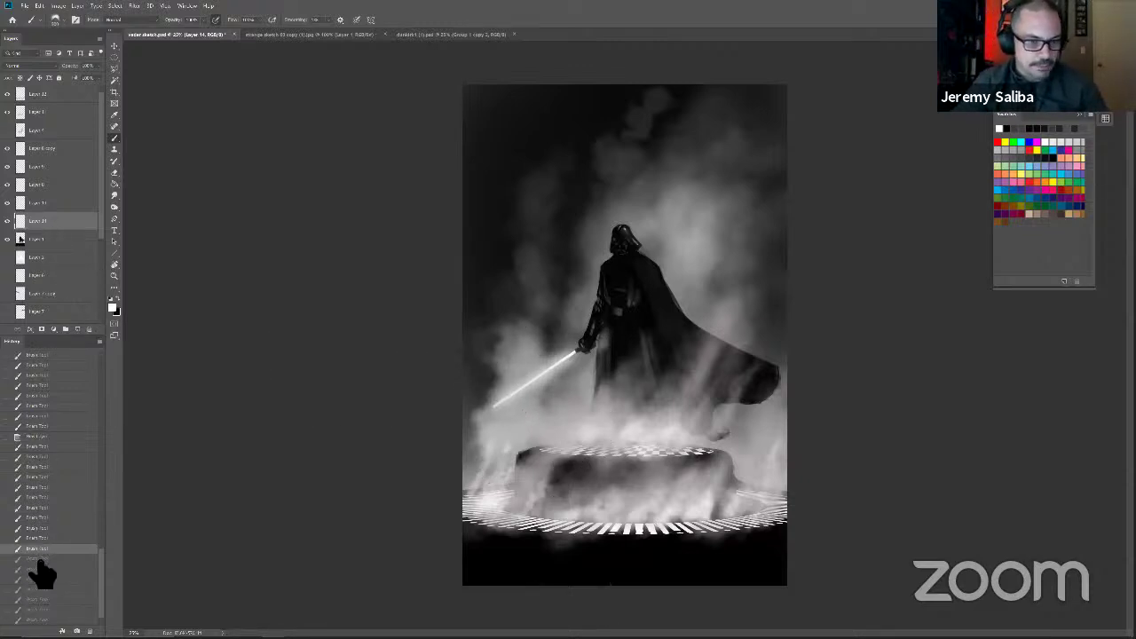
left_click(38, 558)
left_click(36, 548)
left_click(37, 559)
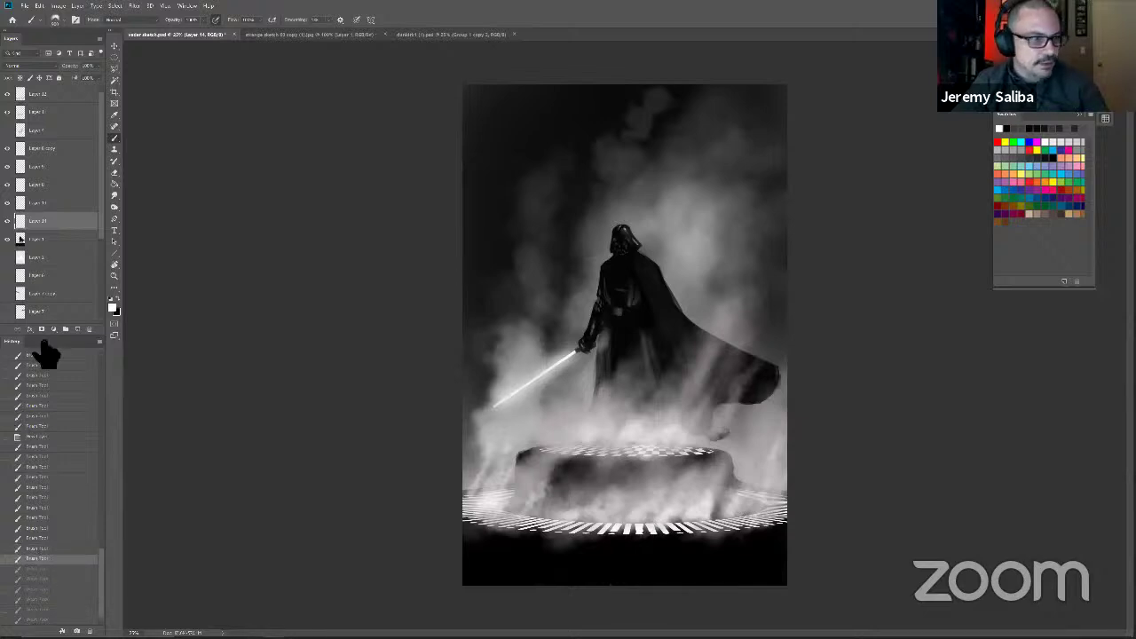
Step: Create a new layer beneath Layer 1 and paint white smoke behind the figure's sword arm and around the blade
left_click(40, 257)
left_click(78, 329)
key("bracketleft")
key("bracketleft")
mouse_move(567, 413)
left_mouse_down()
mouse_move(532, 443)
mouse_move(561, 401)
mouse_move(565, 341)
mouse_move(570, 365)
mouse_move(557, 371)
left_mouse_up()
key("bracketleft")
mouse_move(600, 268)
left_mouse_down()
mouse_move(568, 304)
mouse_move(609, 232)
mouse_move(543, 421)
mouse_move(579, 282)
mouse_move(612, 253)
left_mouse_up()
mouse_move(612, 253)
left_mouse_down()
mouse_move(547, 383)
mouse_move(552, 438)
mouse_move(533, 432)
mouse_move(570, 398)
mouse_move(520, 431)
mouse_move(583, 406)
left_mouse_up()
mouse_move(583, 405)
left_mouse_down()
mouse_move(492, 487)
mouse_move(532, 443)
left_mouse_up()
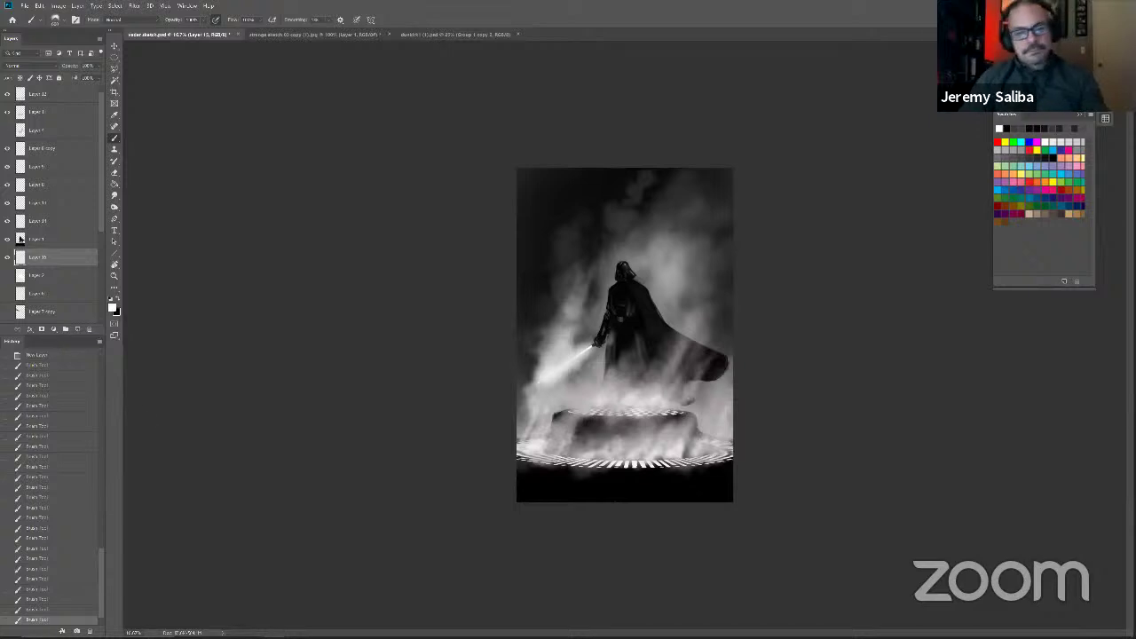
Step: Lower the new smoke layer's opacity to about 59% and paint more smoke beside the figure's sword arm
left_click(8, 258)
left_click(8, 258)
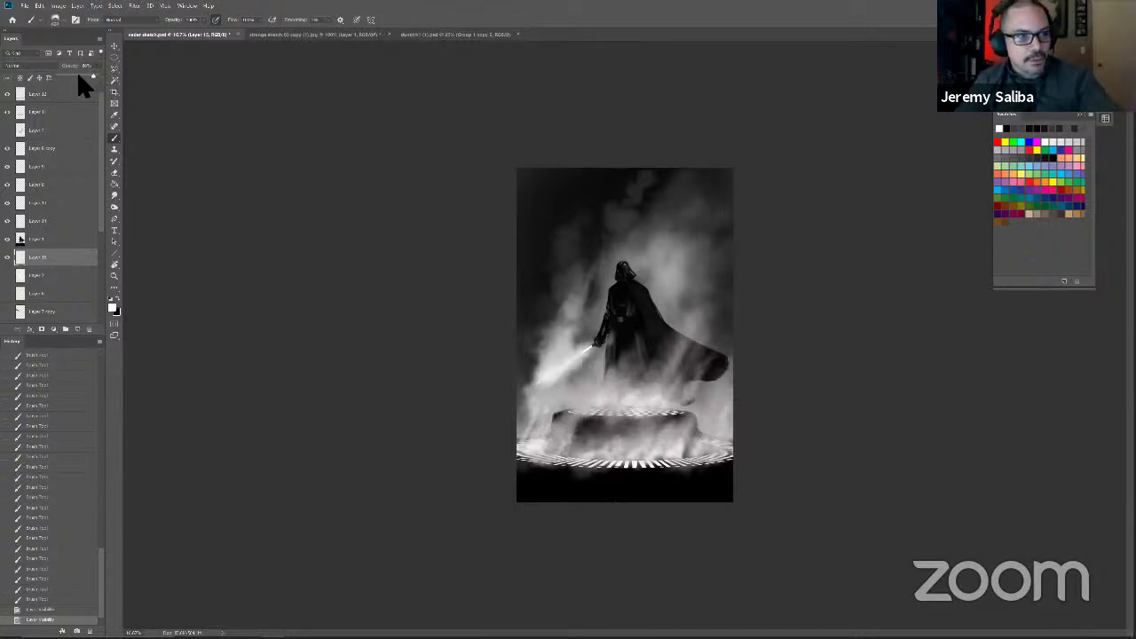
left_click_drag(79, 75, 77, 75)
left_click(569, 325)
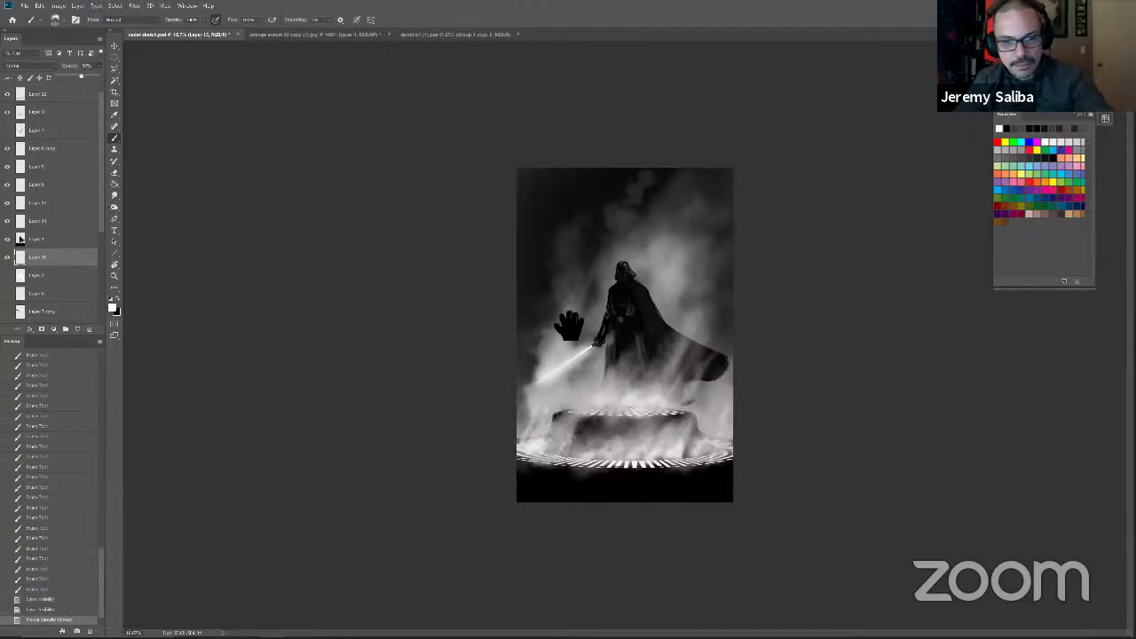
left_click_drag(591, 304, 596, 292)
mouse_move(597, 293)
left_mouse_down()
mouse_move(588, 341)
mouse_move(611, 272)
mouse_move(532, 393)
mouse_move(544, 343)
mouse_move(570, 292)
mouse_move(562, 403)
mouse_move(536, 436)
left_mouse_up()
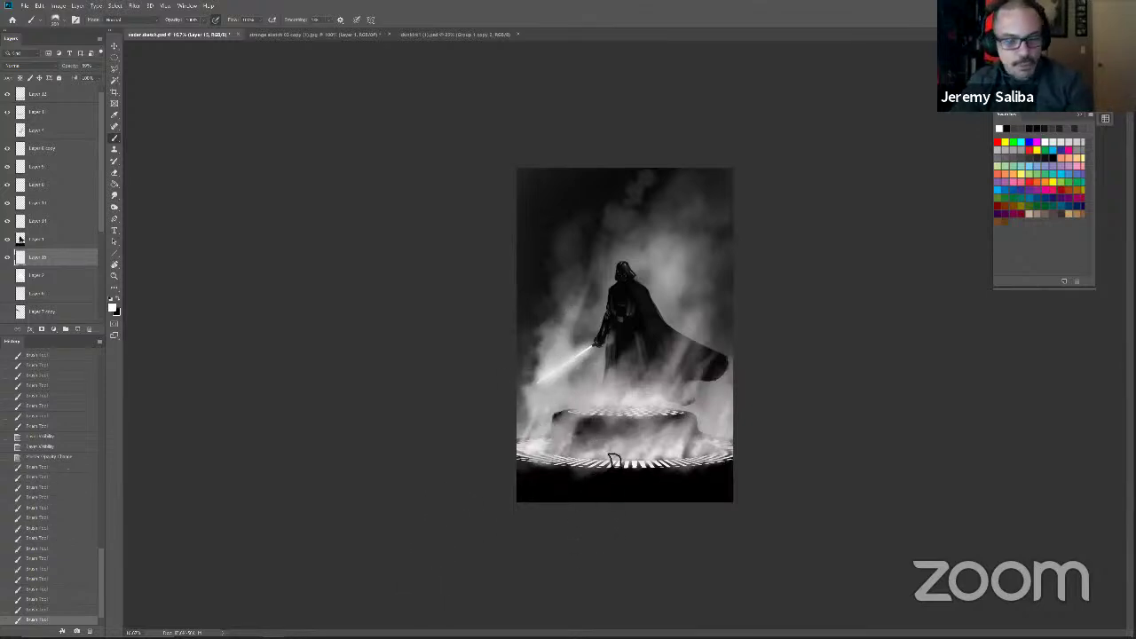
Step: Choose a soft brush, select the blade glow layer and dab white glow along the middle of the floor's light ring
right_click(625, 444)
left_click(837, 350)
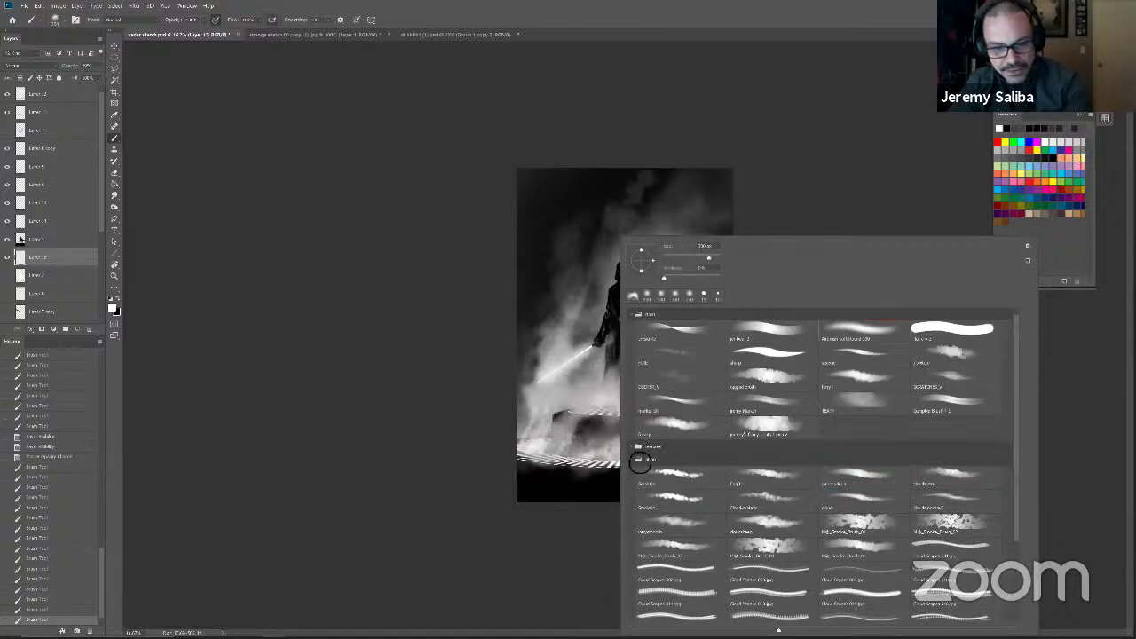
key("Return")
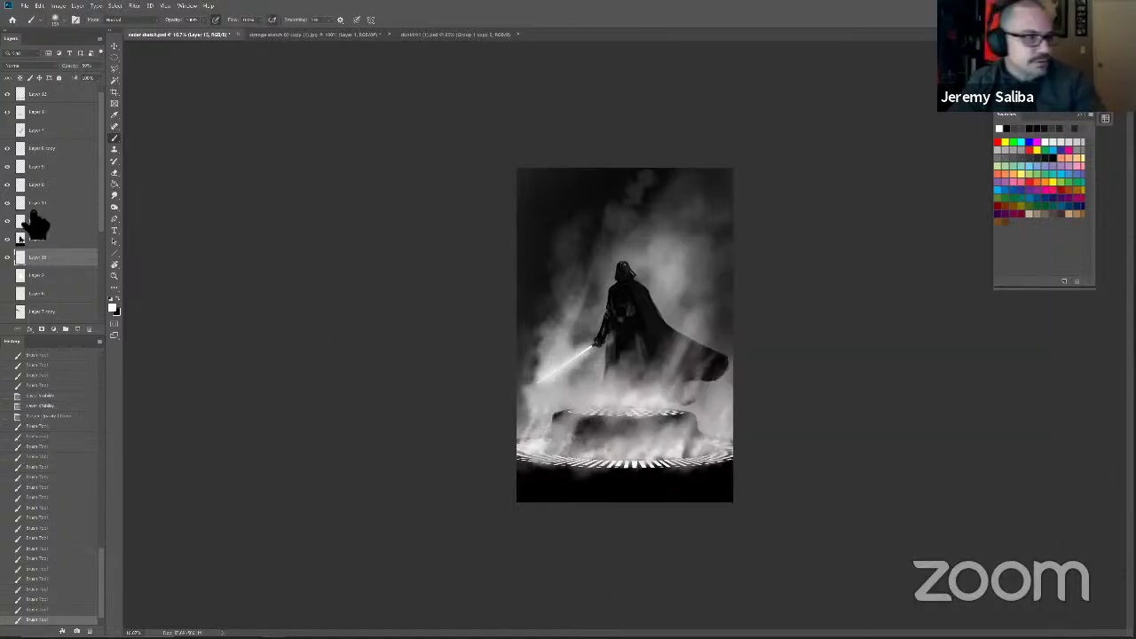
left_click(26, 220)
left_click(8, 238)
left_click(8, 239)
left_click(639, 472)
left_click(641, 468)
left_click(649, 464)
left_click(655, 463)
left_click(663, 466)
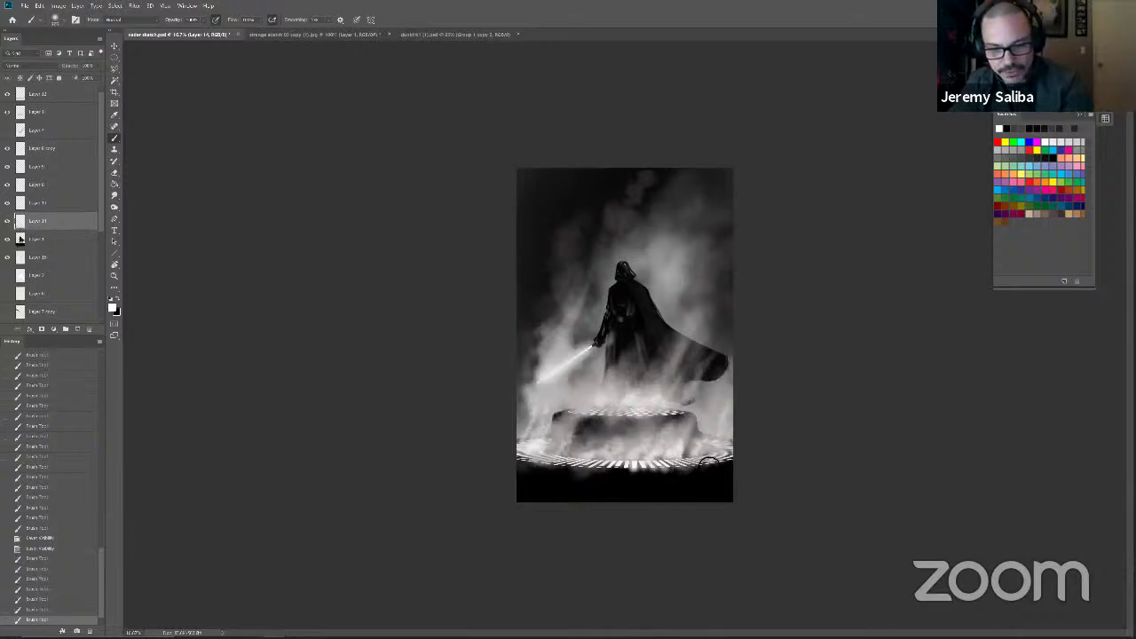
Step: Extend the soft white glow along the light ring to its right end and back across its centre
left_click(700, 466)
left_click(709, 462)
left_click(720, 459)
left_click(734, 465)
left_click(704, 448)
left_click(630, 464)
left_click(627, 466)
left_click(624, 470)
left_click(621, 467)
left_click(618, 466)
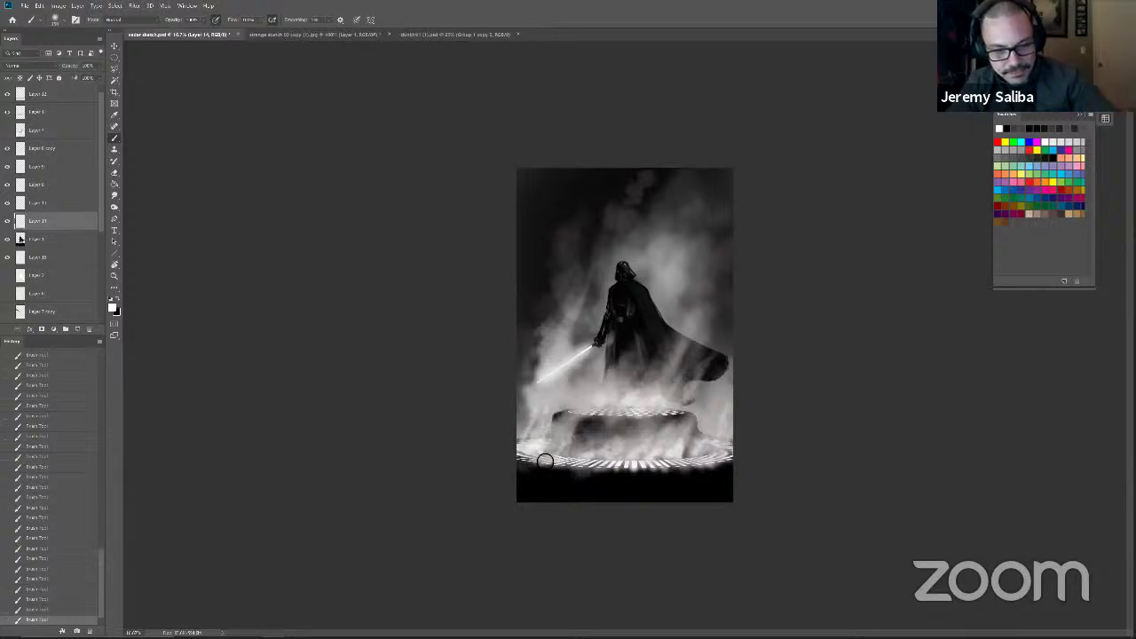
Step: Paint soft white haze over the front of the pedestal with a greatly enlarged brush
key("bracketright")
key("bracketright")
key("bracketright")
key("bracketright")
key("bracketright")
key("bracketright")
key("bracketright")
key("bracketright")
key("bracketright")
mouse_move(598, 446)
left_mouse_down()
mouse_move(602, 474)
mouse_move(666, 472)
mouse_move(594, 469)
mouse_move(669, 464)
mouse_move(571, 455)
left_mouse_up()
key("bracketleft")
key("bracketleft")
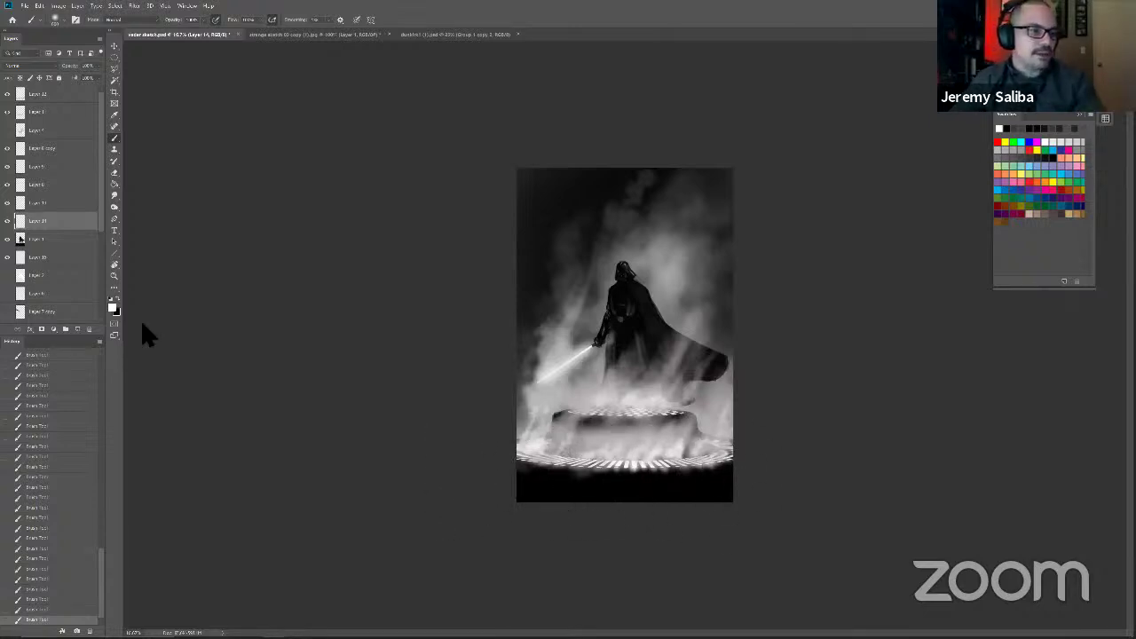
Step: Show the hidden background beam layers and move the haze layer from beneath them to above them
scroll(98, 299, "down", 4)
left_click(8, 278)
left_click(8, 259)
left_click(8, 205)
left_click(8, 224)
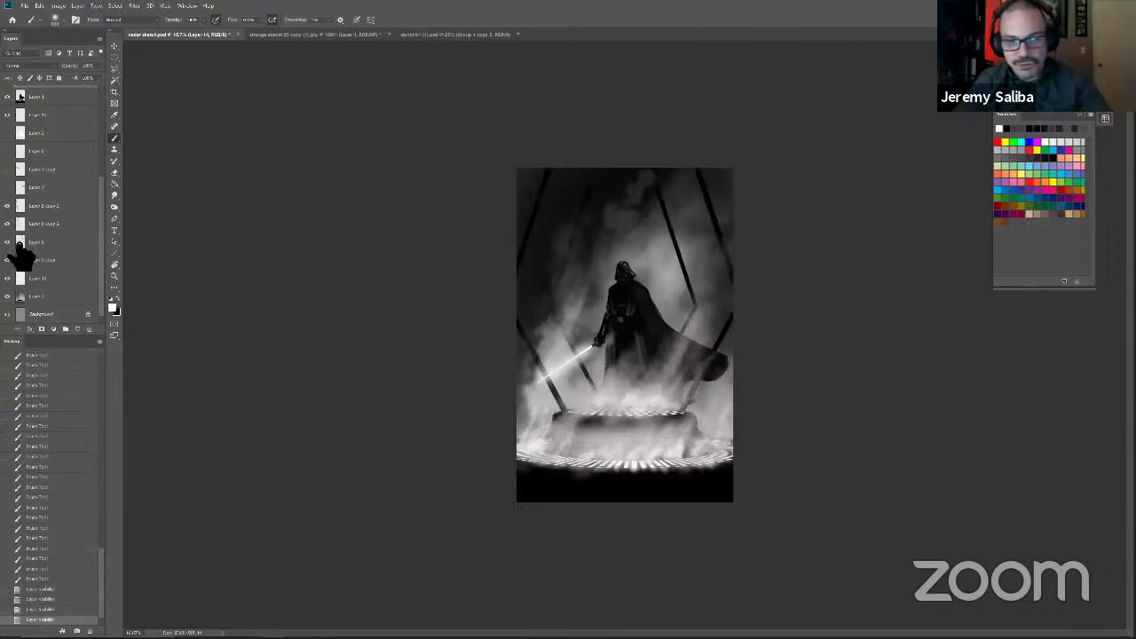
left_click(8, 168)
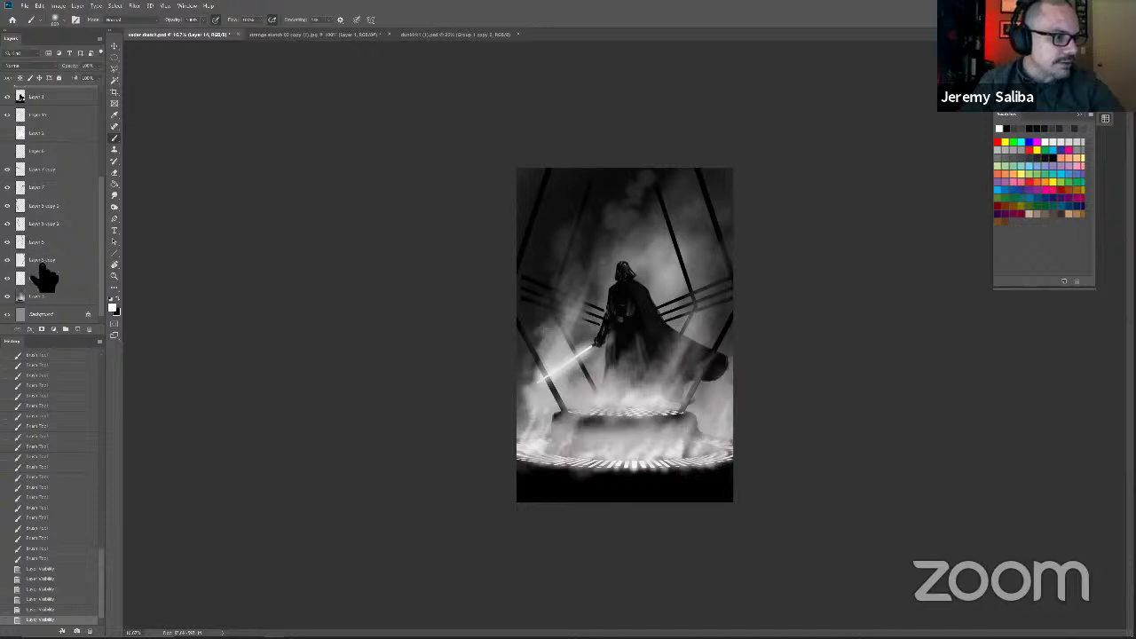
left_click(40, 169)
left_click_drag(40, 291, 42, 222)
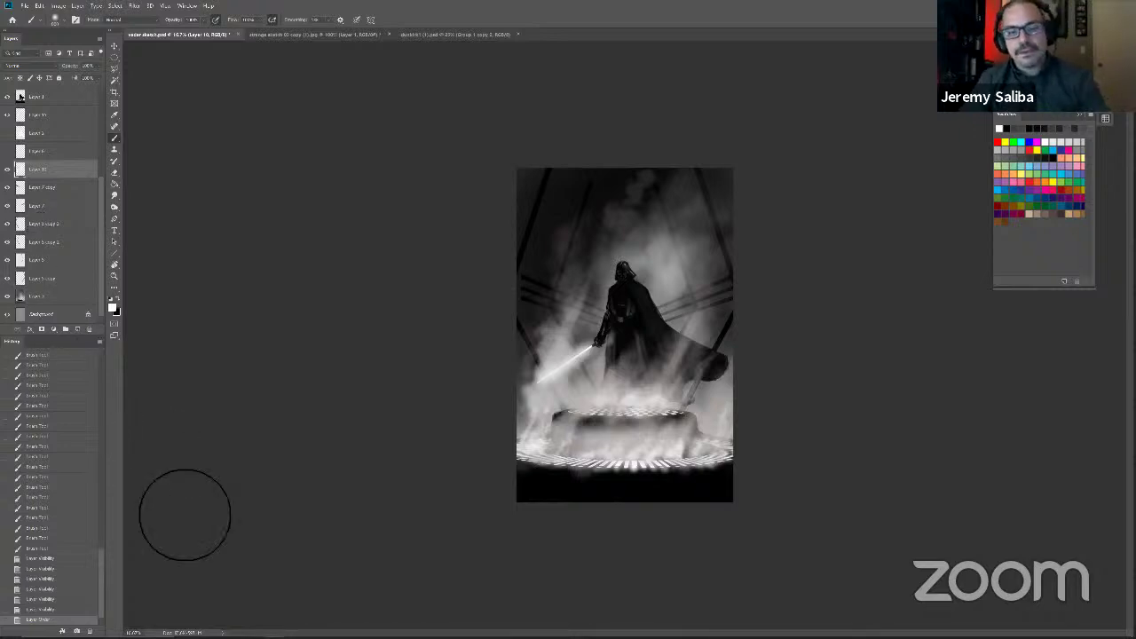
Step: Create a new layer beneath the beam layers and brush soft white haze behind the cape with a very large brush
left_click(41, 297)
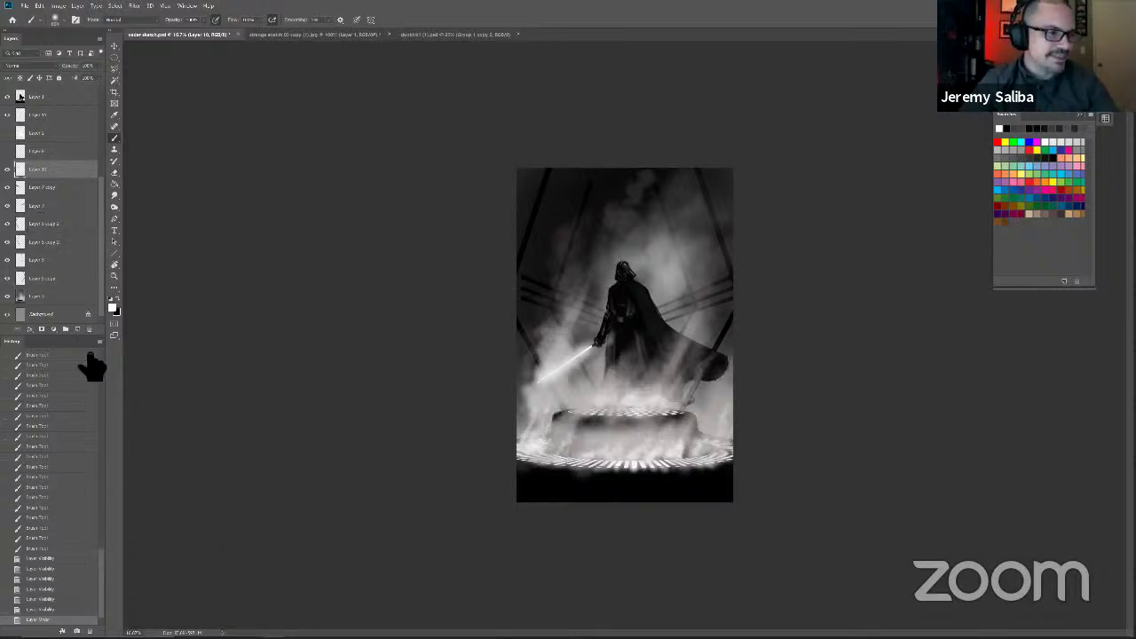
key("ctrl+shift+alt+n")
key("bracketright")
key("bracketright")
key("bracketright")
key("bracketright")
key("bracketright")
key("bracketright")
key("bracketright")
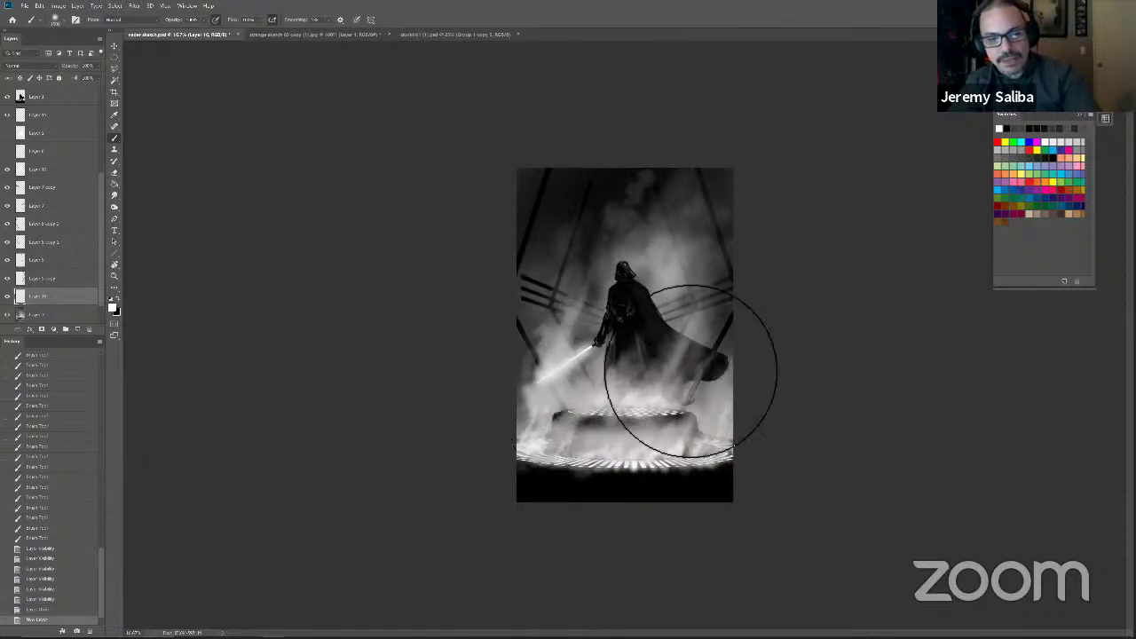
left_click(781, 362)
left_click(748, 385)
left_click(689, 350)
left_click(629, 314)
Step: Continue the soft white haze behind the glowing blade and down toward the pedestal
left_click(599, 313)
left_click(569, 312)
left_click(563, 417)
left_click(557, 524)
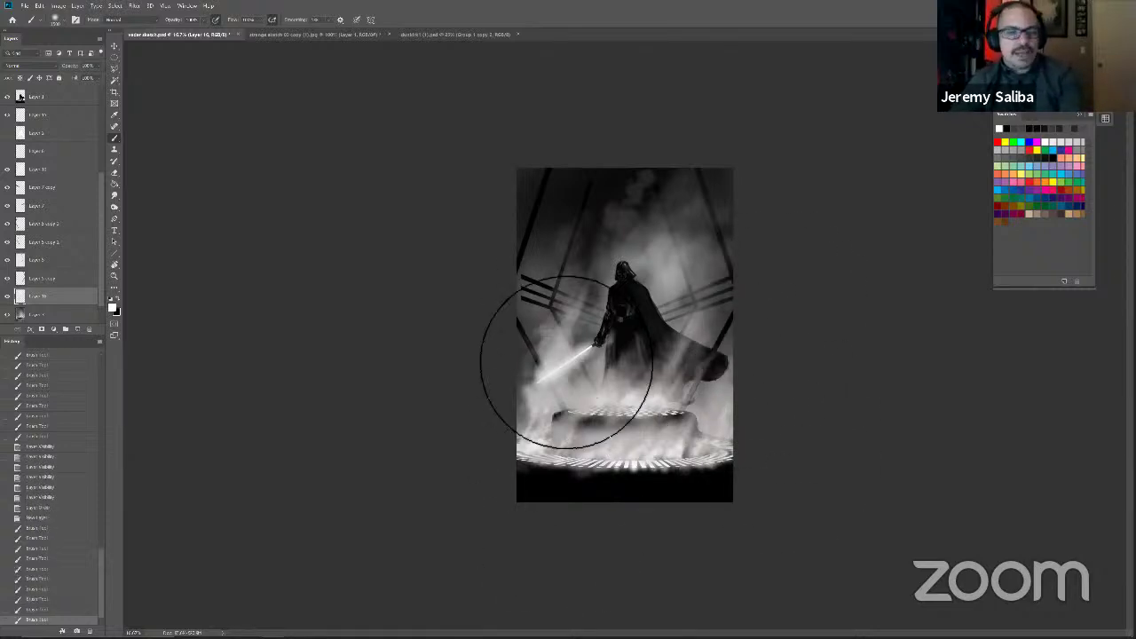
left_click(559, 382)
key("x")
key("x")
left_click(568, 381)
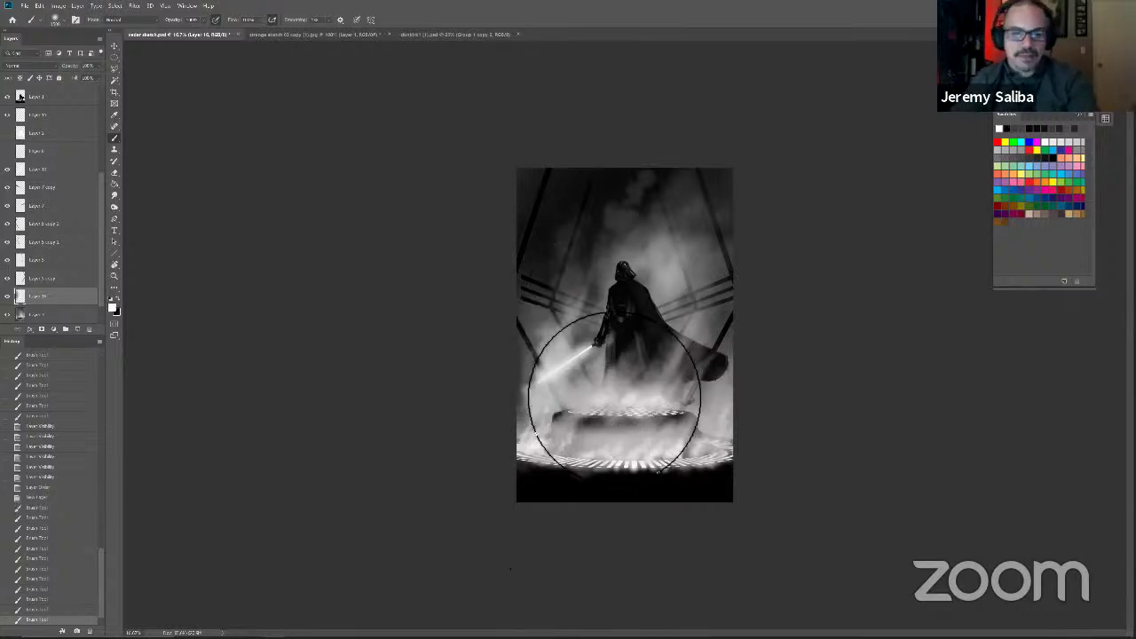
Step: Build up more soft white haze on the layer behind the beams, around the blade and across the lower background
left_click_drag(564, 246, 510, 321)
mouse_move(509, 321)
left_mouse_down()
mouse_move(540, 515)
mouse_move(565, 341)
left_mouse_up()
left_click_drag(565, 341, 578, 541)
mouse_move(568, 372)
left_mouse_down()
mouse_move(578, 552)
mouse_move(664, 342)
mouse_move(765, 528)
left_mouse_up()
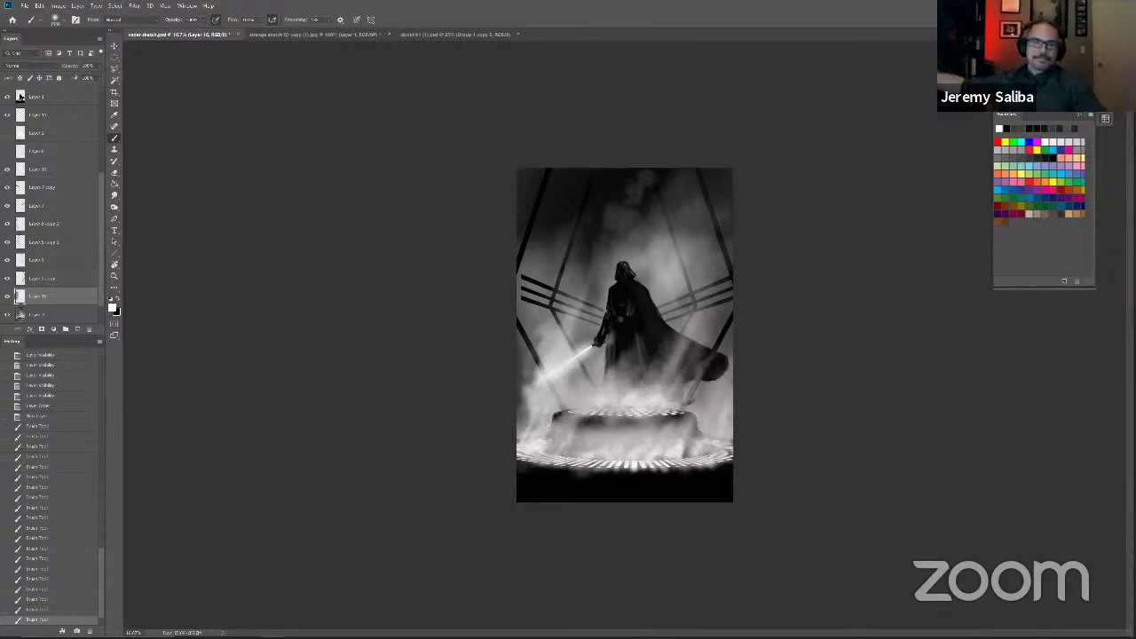
key("ctrl+plus")
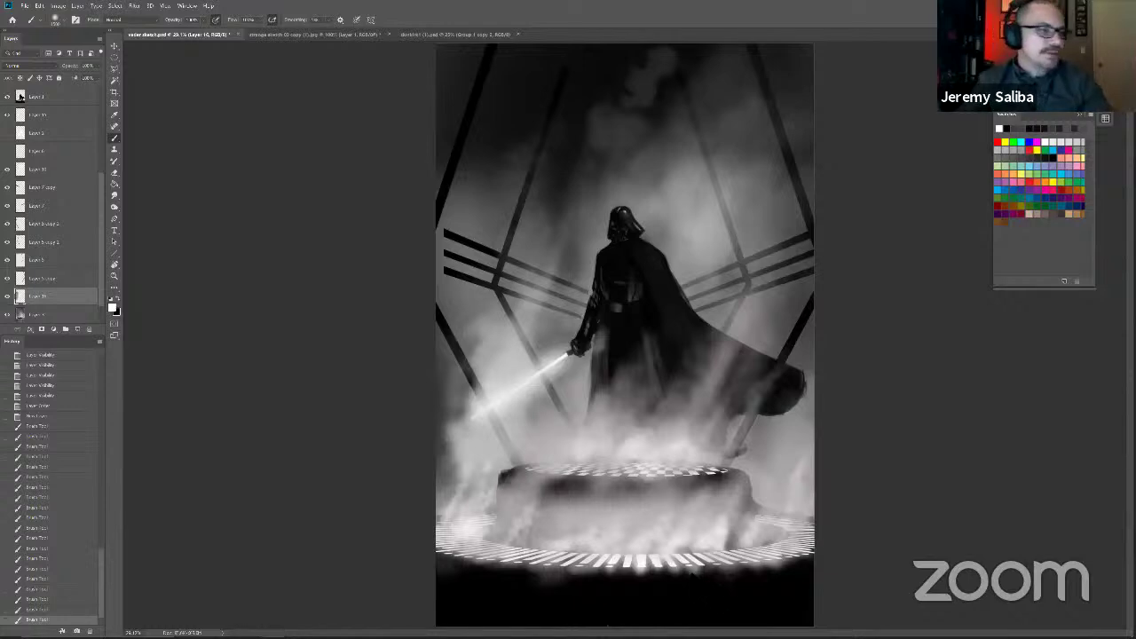
Step: Create a new layer at the top of the layer stack and set its blend mode to Color
left_click_drag(99, 236, 112, 87)
left_click(43, 94)
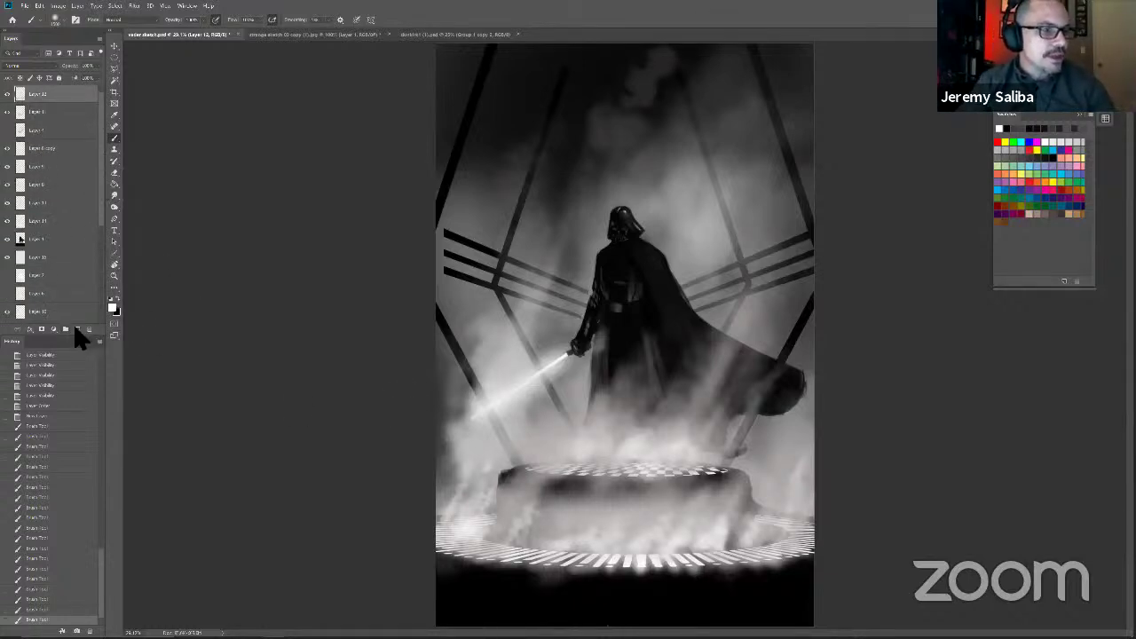
left_click(19, 66)
left_click(15, 276)
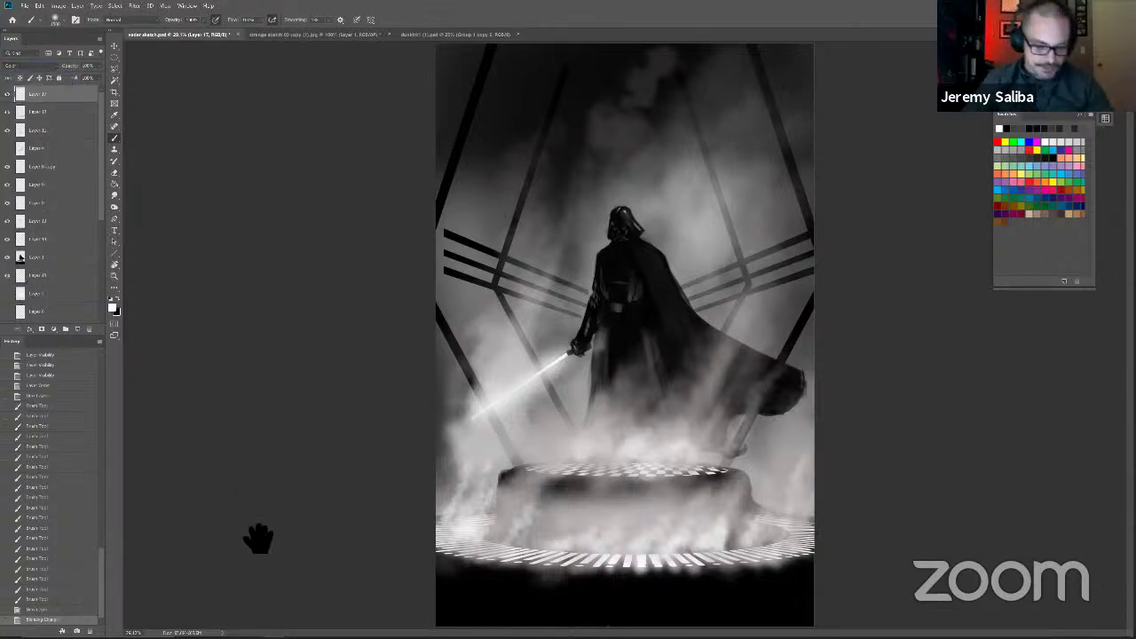
Step: Brush a soft red glow along the blade on the new top layer, varying the brush size
left_click(1029, 201)
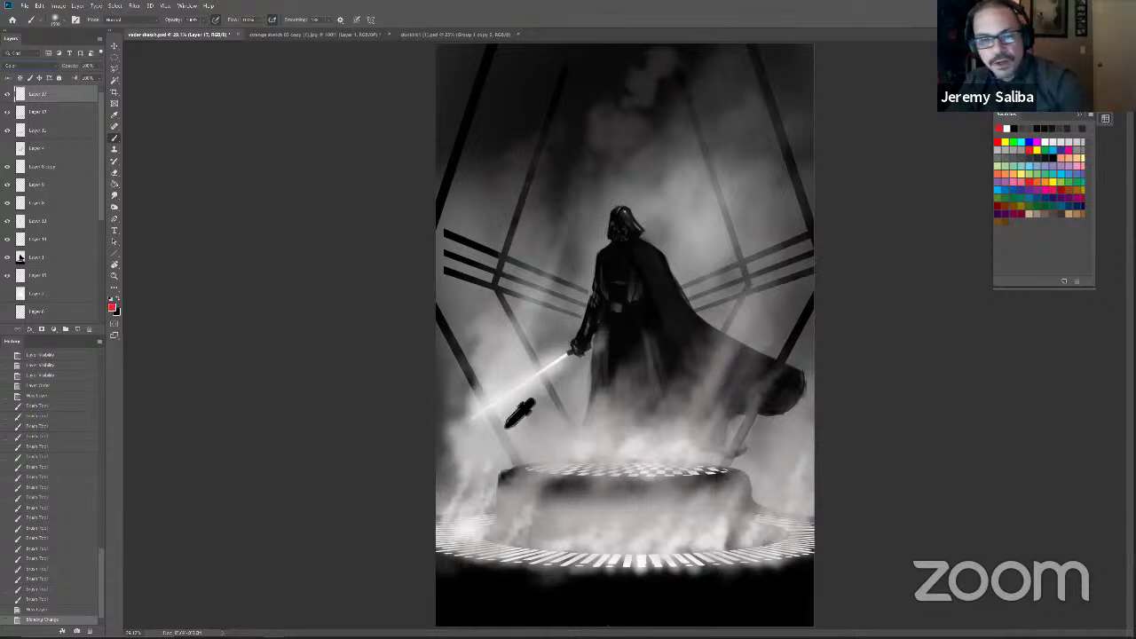
left_click(52, 111)
key("alt+]")
key("[")
key("[")
key("[")
key("[")
key("[")
key("[")
mouse_move(587, 396)
left_mouse_down()
mouse_move(506, 446)
mouse_move(595, 384)
mouse_move(504, 443)
mouse_move(513, 432)
mouse_move(520, 442)
mouse_move(559, 387)
left_mouse_up()
key("[")
key("[")
key("]")
key("]")
key("]")
key("]")
left_click_drag(561, 386, 532, 417)
mouse_move(566, 387)
left_mouse_down()
mouse_move(562, 422)
mouse_move(588, 413)
mouse_move(582, 377)
mouse_move(612, 277)
mouse_move(559, 449)
left_mouse_up()
Step: Extend the red glow with a larger brush into the haze rising above the blade toward the figure
key("]")
left_click_drag(559, 449, 580, 414)
key("[")
left_click_drag(532, 453, 585, 269)
mouse_move(585, 269)
left_mouse_down()
mouse_move(529, 464)
mouse_move(576, 445)
mouse_move(602, 263)
left_mouse_up()
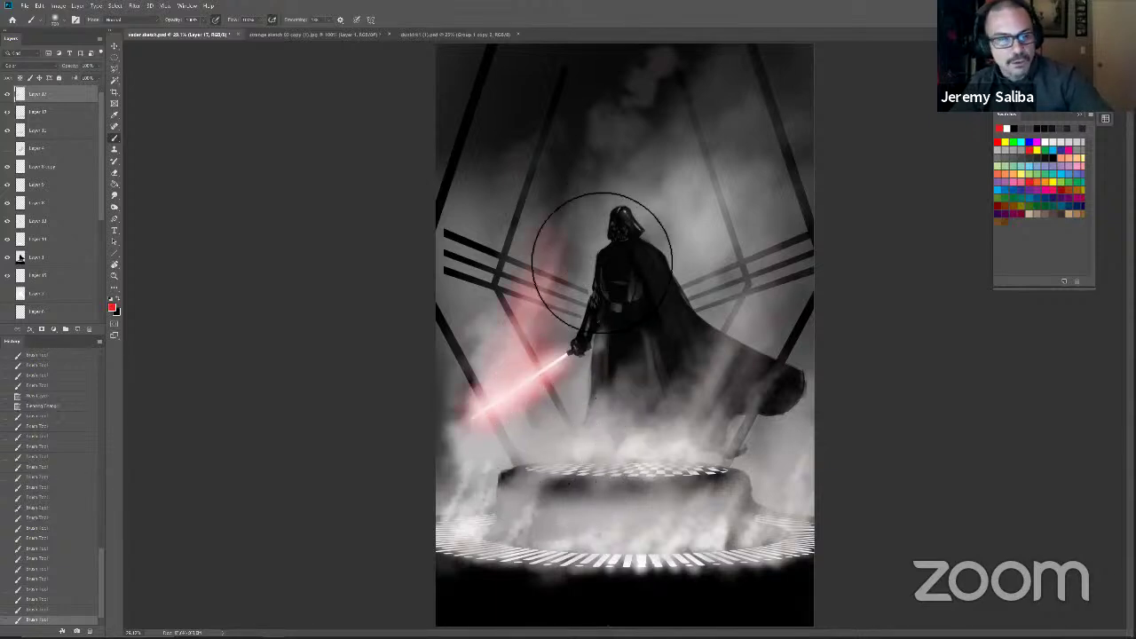
Step: Switch the glow layer to Overlay blending and brush more red into the haze and onto the robe
left_click(27, 66)
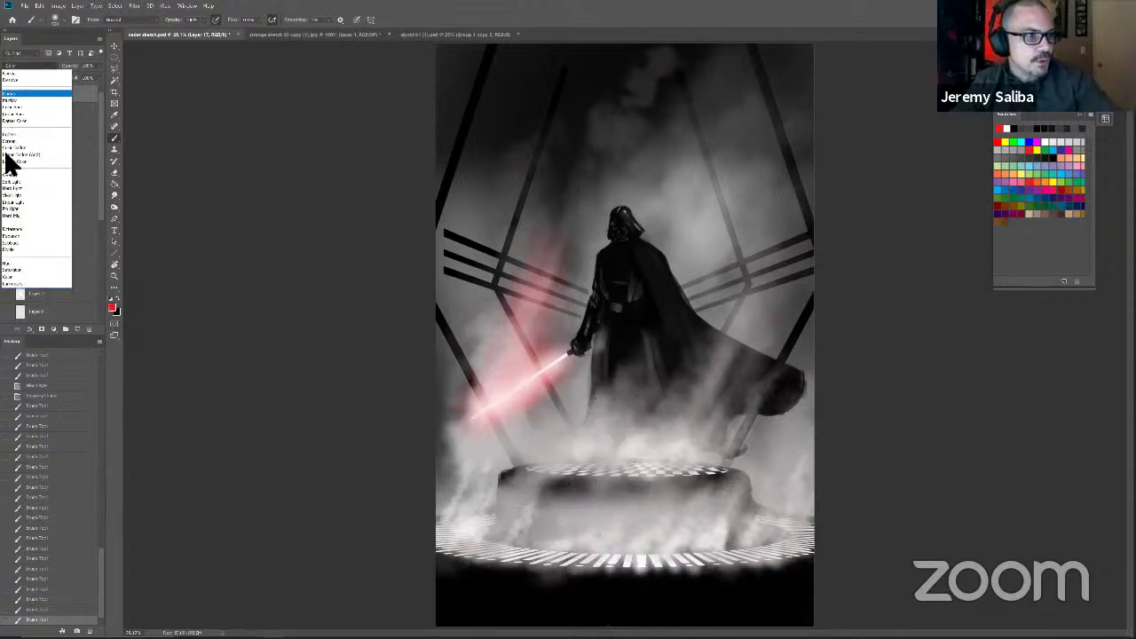
left_click(10, 176)
mouse_move(529, 468)
left_mouse_down()
mouse_move(558, 428)
mouse_move(555, 407)
mouse_move(581, 410)
mouse_move(602, 339)
mouse_move(595, 354)
mouse_move(589, 320)
mouse_move(516, 449)
mouse_move(555, 355)
mouse_move(533, 439)
mouse_move(609, 329)
mouse_move(608, 411)
mouse_move(648, 297)
mouse_move(608, 404)
left_mouse_up()
key("[")
key("[")
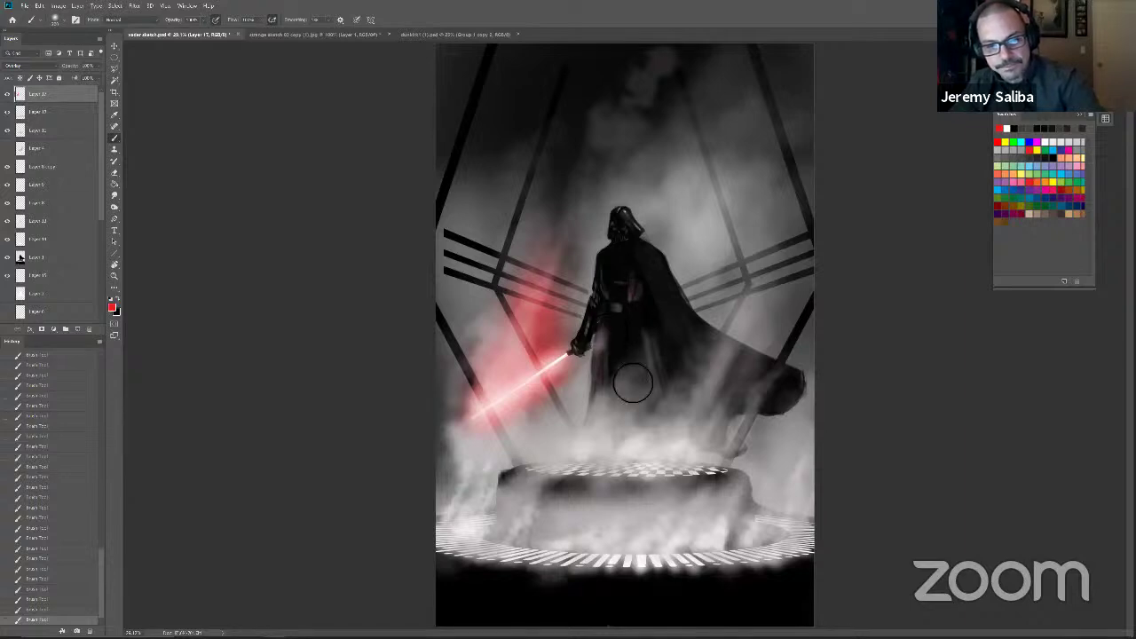
Step: Set the foreground colour to a deep saturated blue
left_click(1008, 189)
left_click(113, 307)
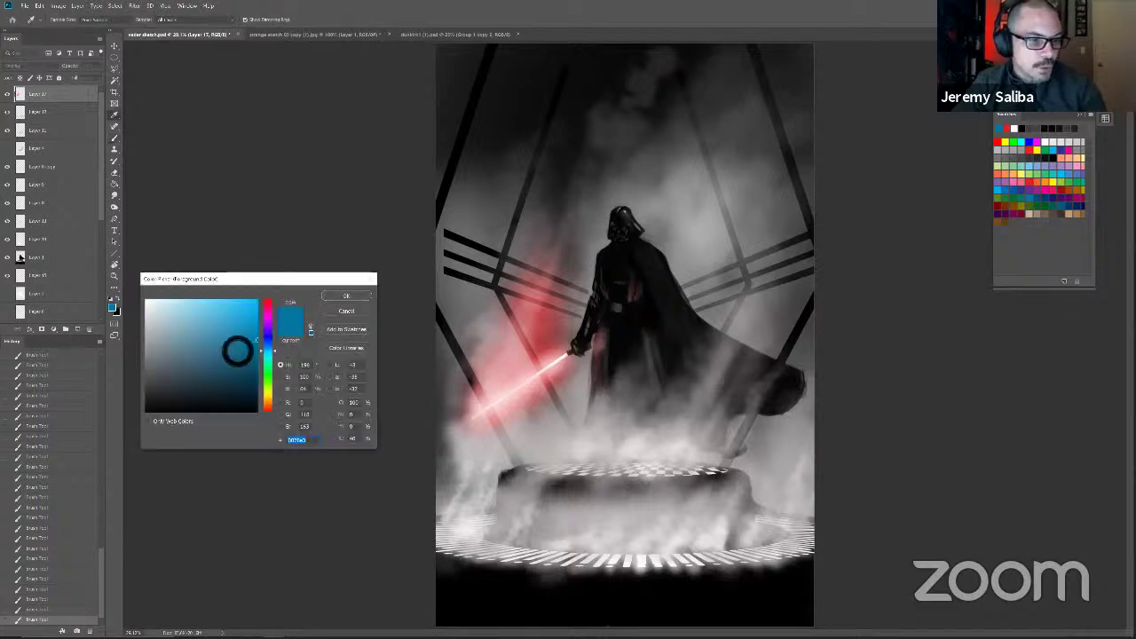
left_click_drag(260, 350, 261, 346)
left_click(231, 338)
left_click(262, 345)
left_click(265, 342)
left_click(237, 345)
left_click(345, 296)
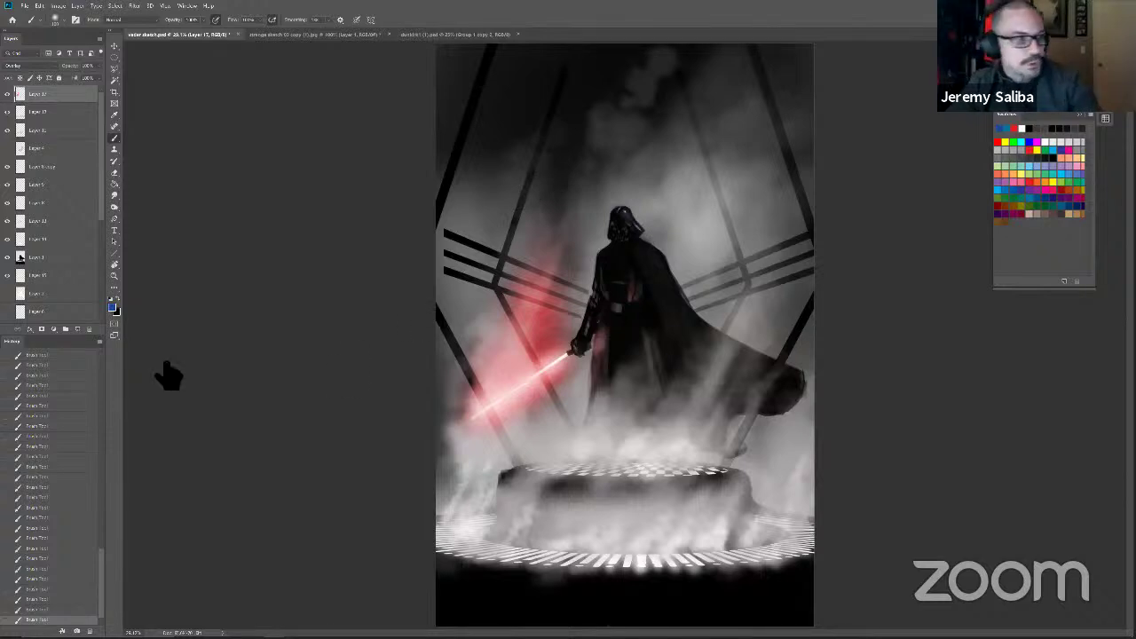
Step: Tint the background blue with a filled, reduced-opacity Color-mode layer above the beam layers
left_click_drag(101, 215, 101, 315)
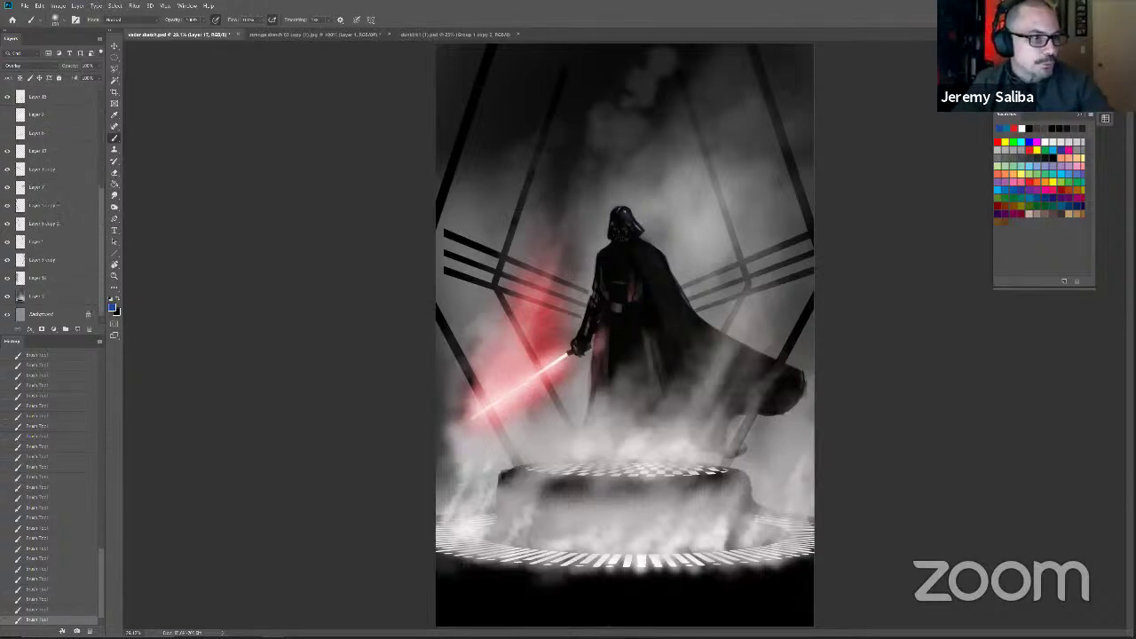
left_click(43, 278)
left_click_drag(29, 165, 29, 160)
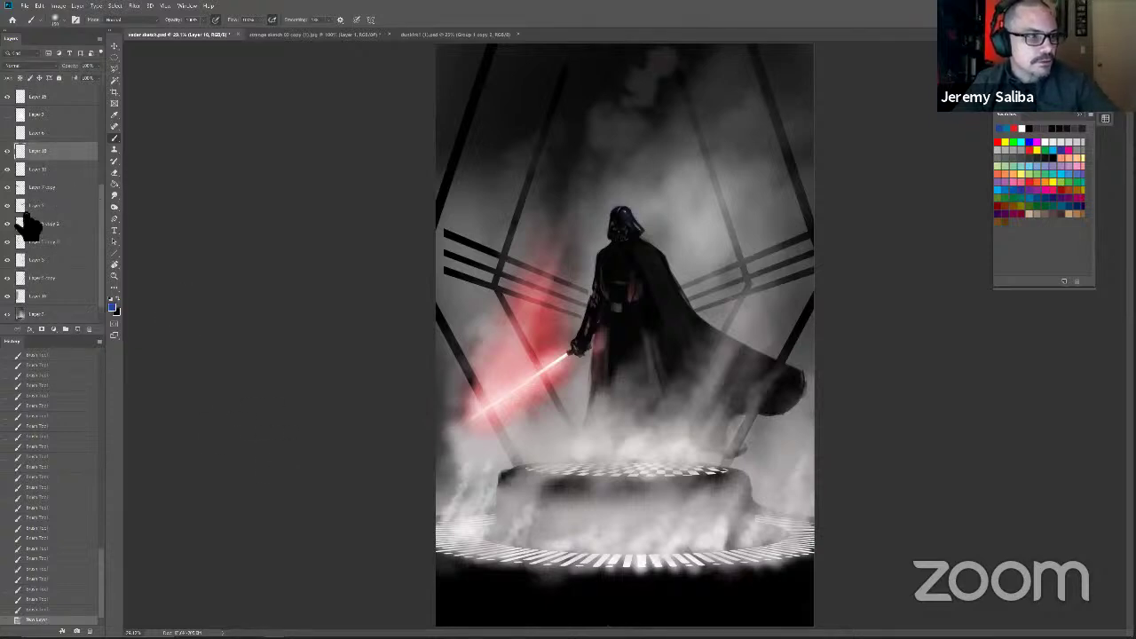
left_click(10, 270)
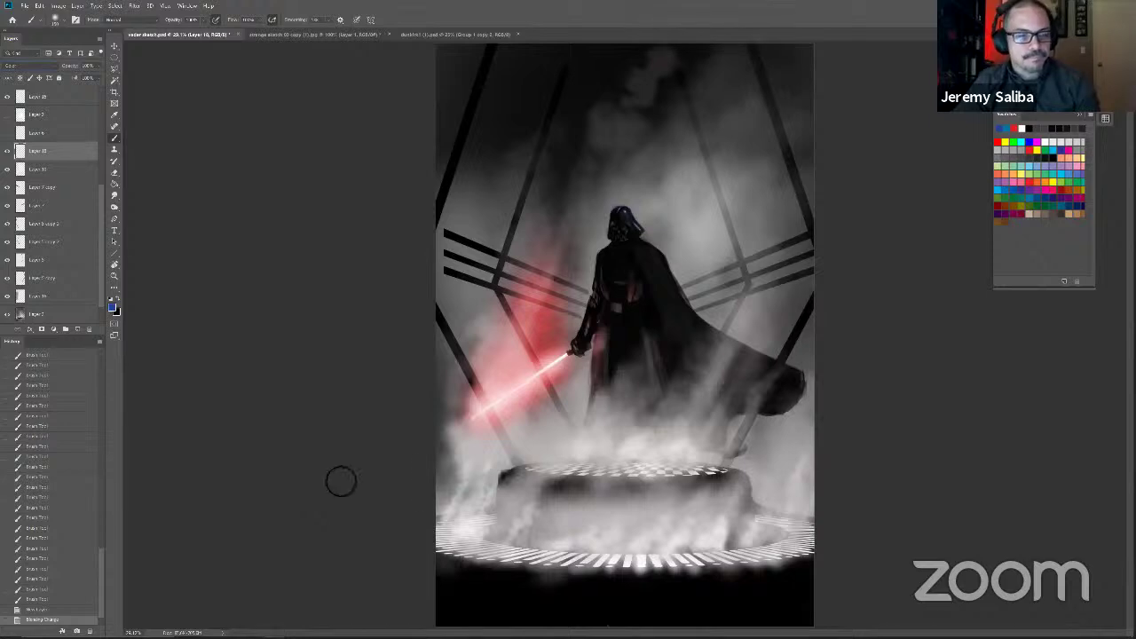
key("alt+BackSpace")
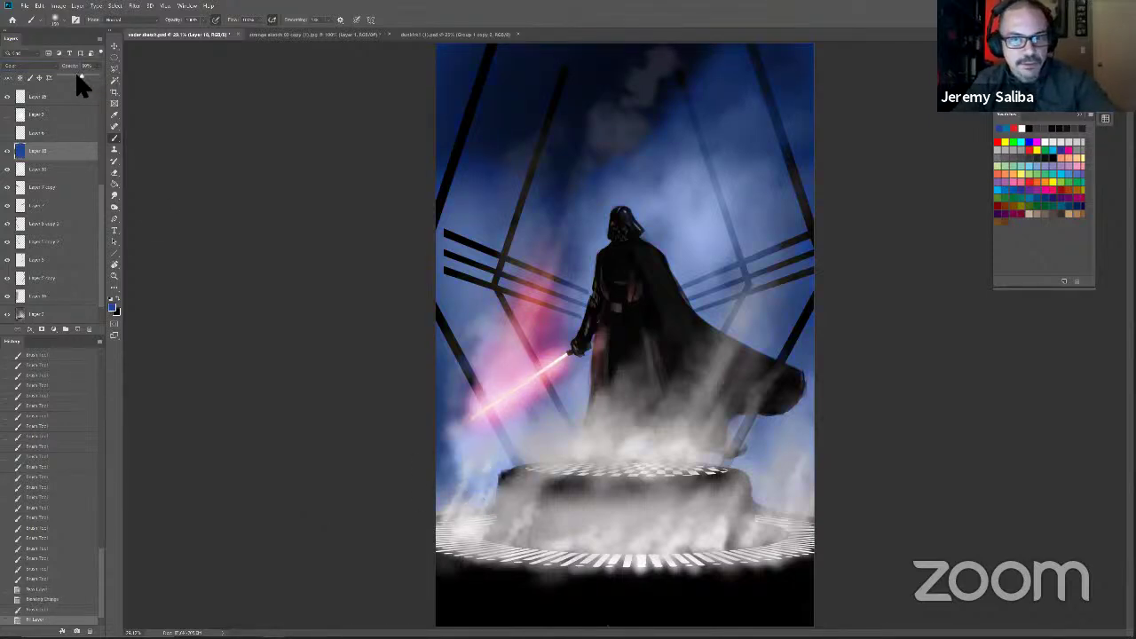
left_click_drag(79, 75, 78, 75)
Step: Paint orange light over the floor ring and the smoke around the pedestal on the top Overlay layer
left_click(99, 212)
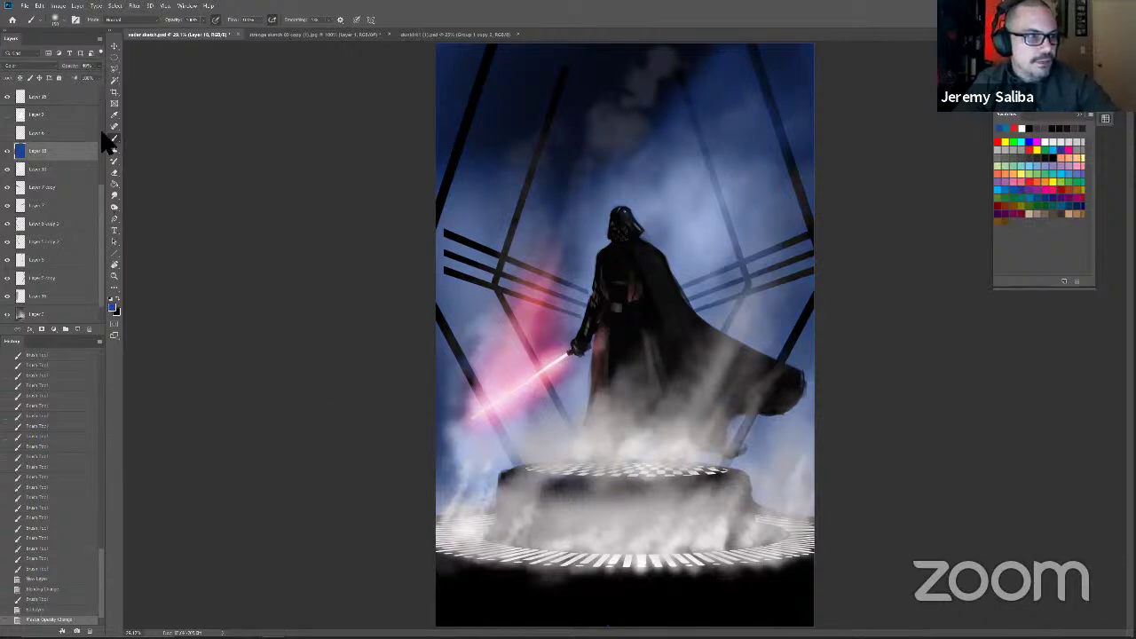
left_click(101, 132)
left_click(40, 98)
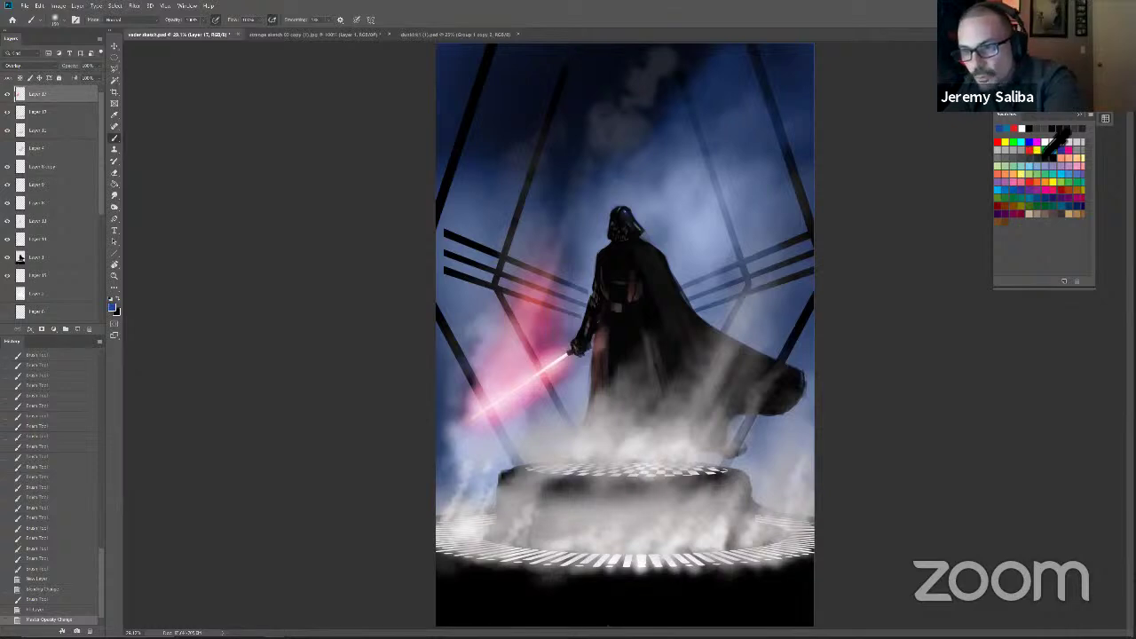
left_click(1036, 191)
mouse_move(638, 559)
left_mouse_down()
mouse_move(821, 567)
mouse_move(812, 552)
mouse_move(828, 505)
mouse_move(787, 561)
left_mouse_up()
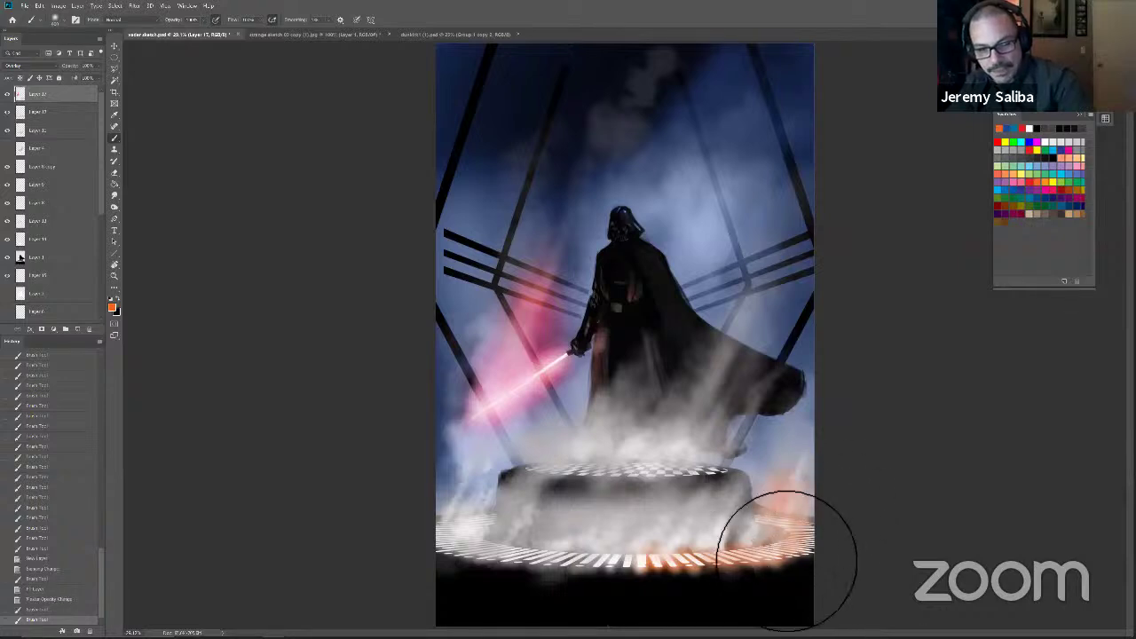
mouse_move(685, 491)
left_mouse_down()
mouse_move(723, 473)
mouse_move(699, 500)
mouse_move(638, 507)
mouse_move(687, 514)
mouse_move(611, 516)
mouse_move(710, 492)
mouse_move(800, 356)
mouse_move(708, 498)
mouse_move(611, 510)
left_mouse_up()
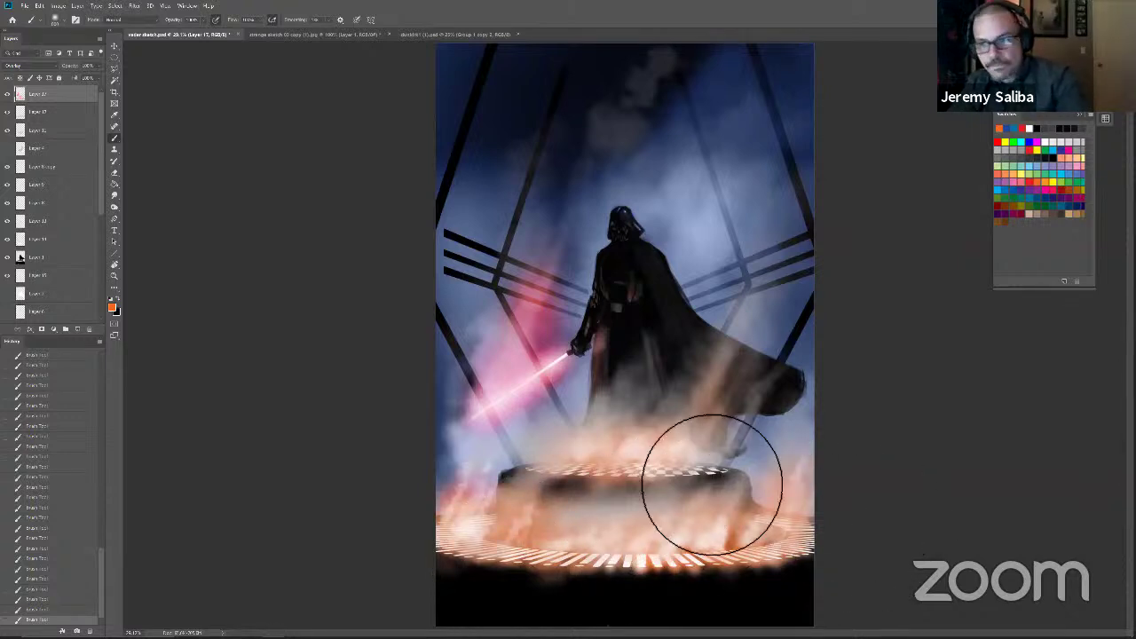
Step: Brush a softened red over the smoke beside the cape, across the pedestal and beneath the blade
left_click(1031, 182)
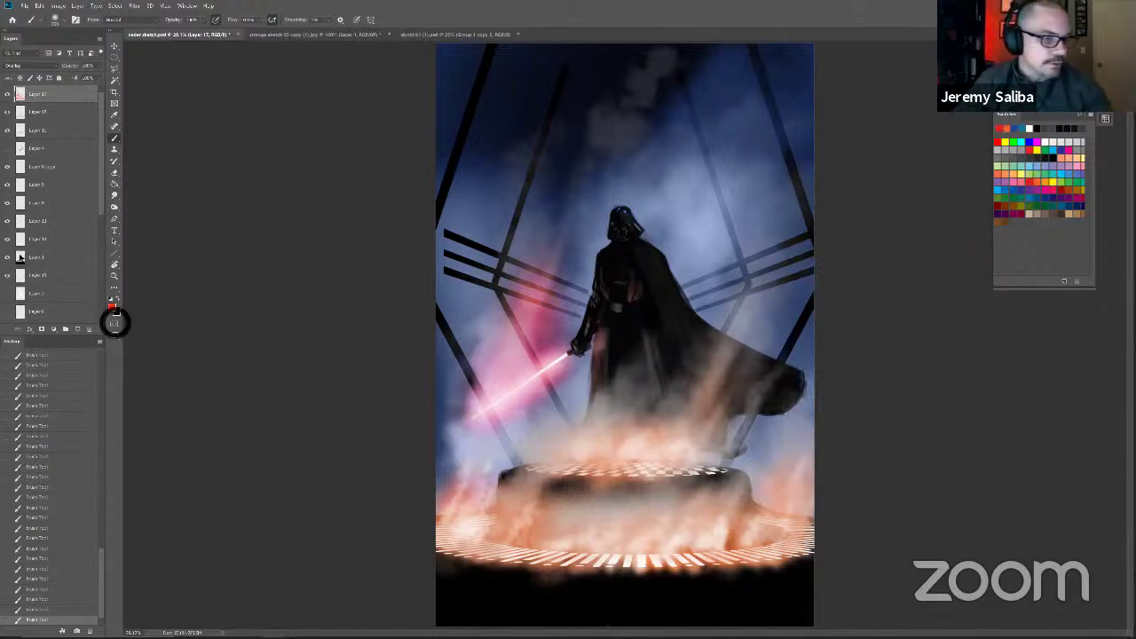
left_click(111, 308)
left_click(240, 322)
left_click(345, 295)
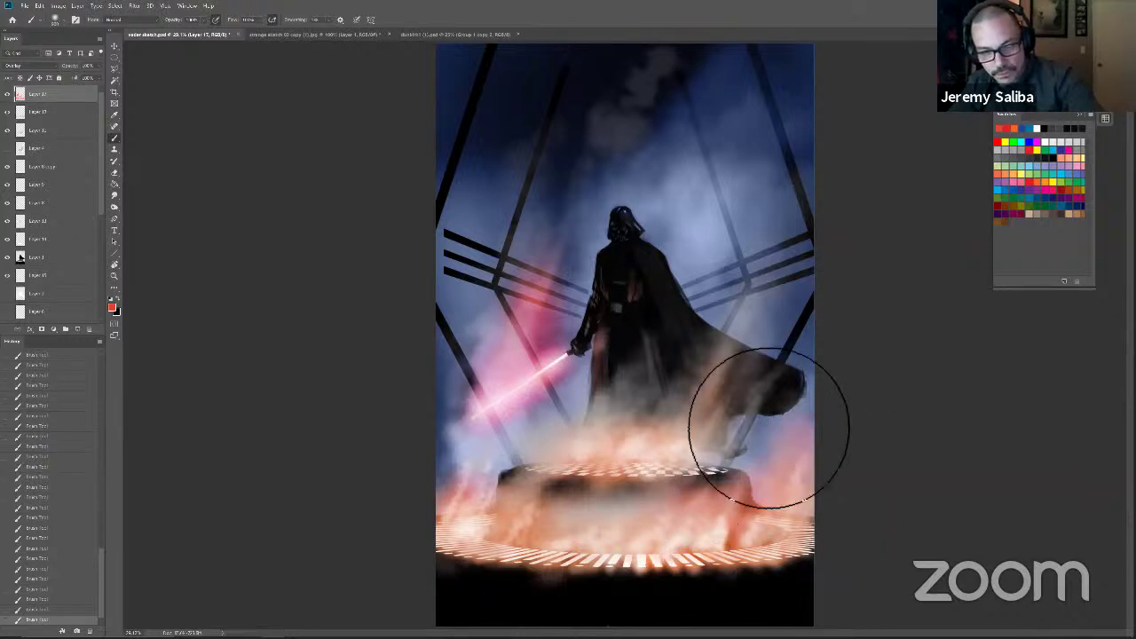
left_click_drag(801, 355, 583, 460)
left_click_drag(520, 530, 532, 457)
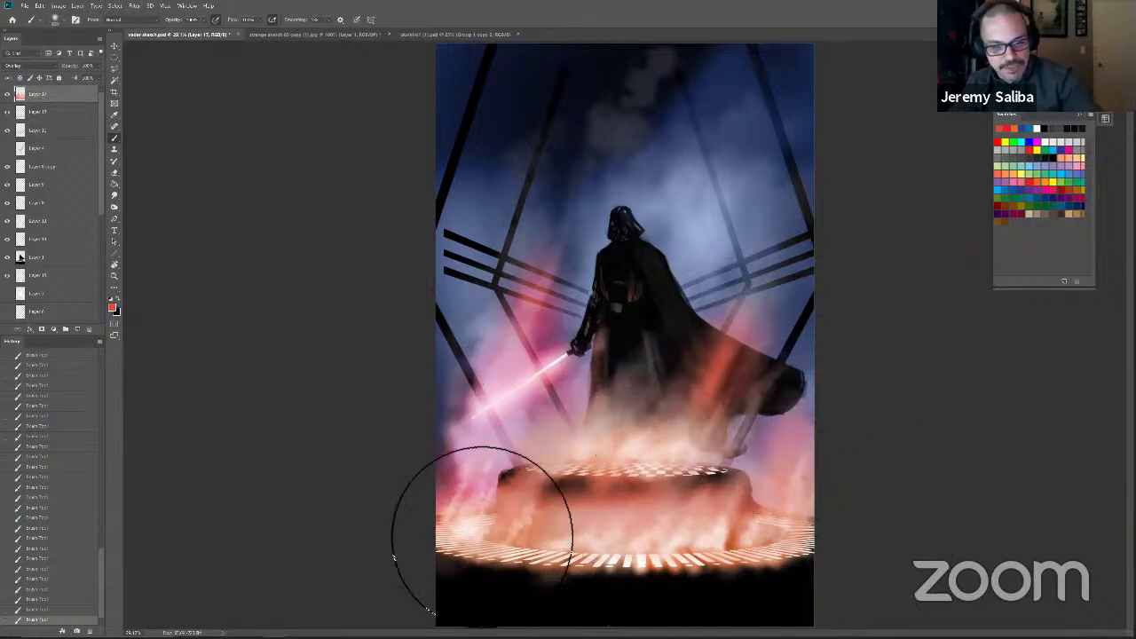
Step: Brush yellow highlights into the floor ring and smoke, and sample orange and red tones from the painting
left_click(1038, 181)
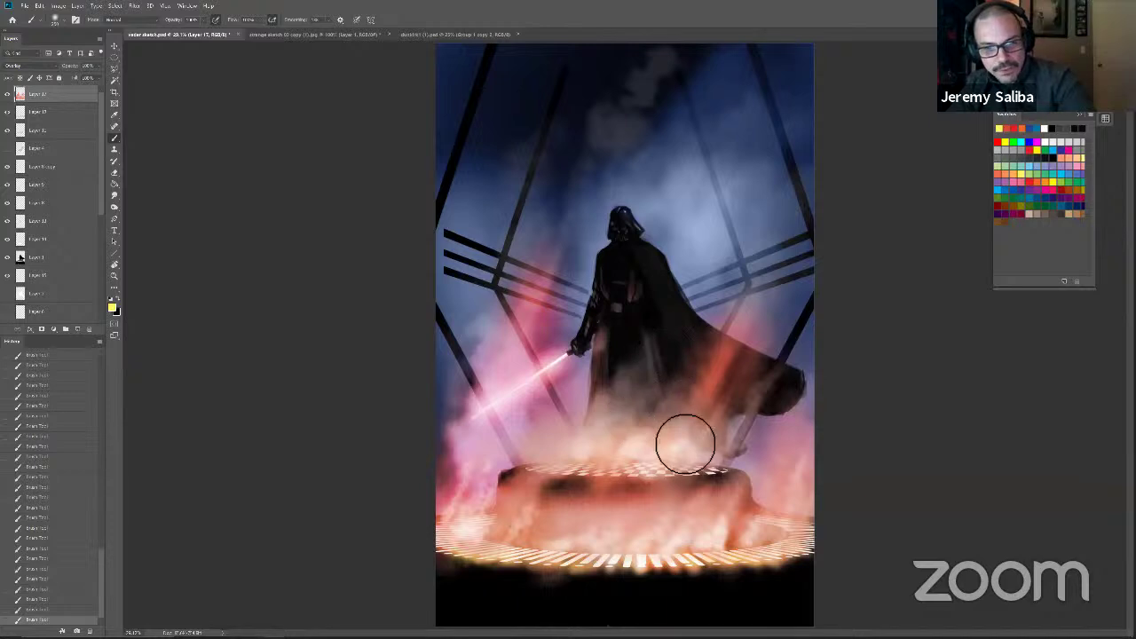
left_click_drag(712, 394, 738, 371)
left_click(709, 395, "alt")
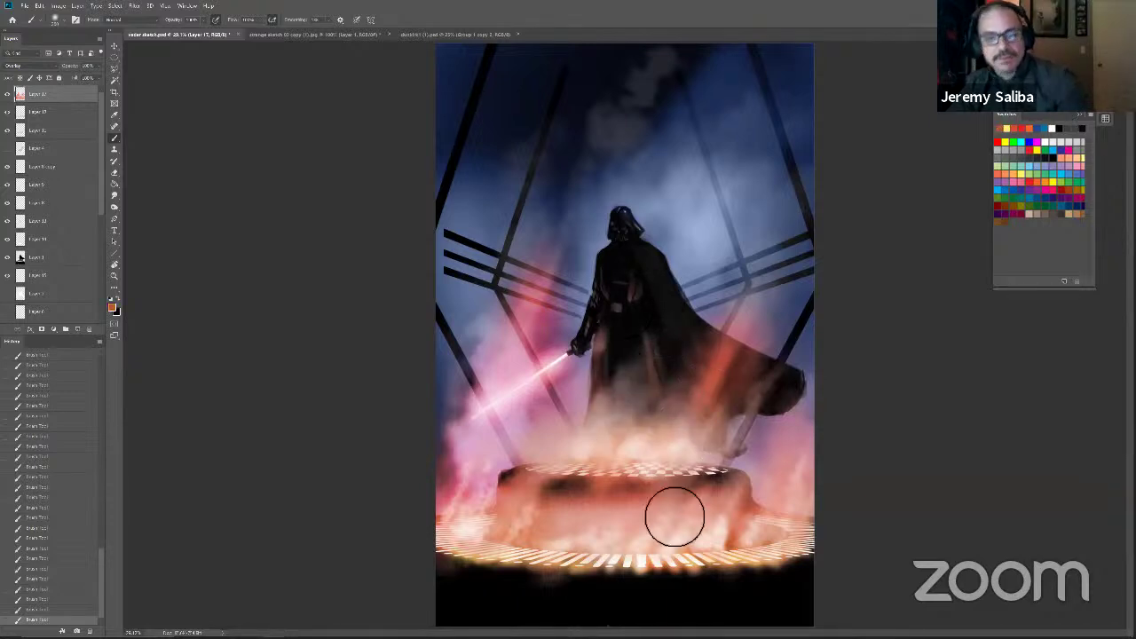
left_click(672, 513, "alt")
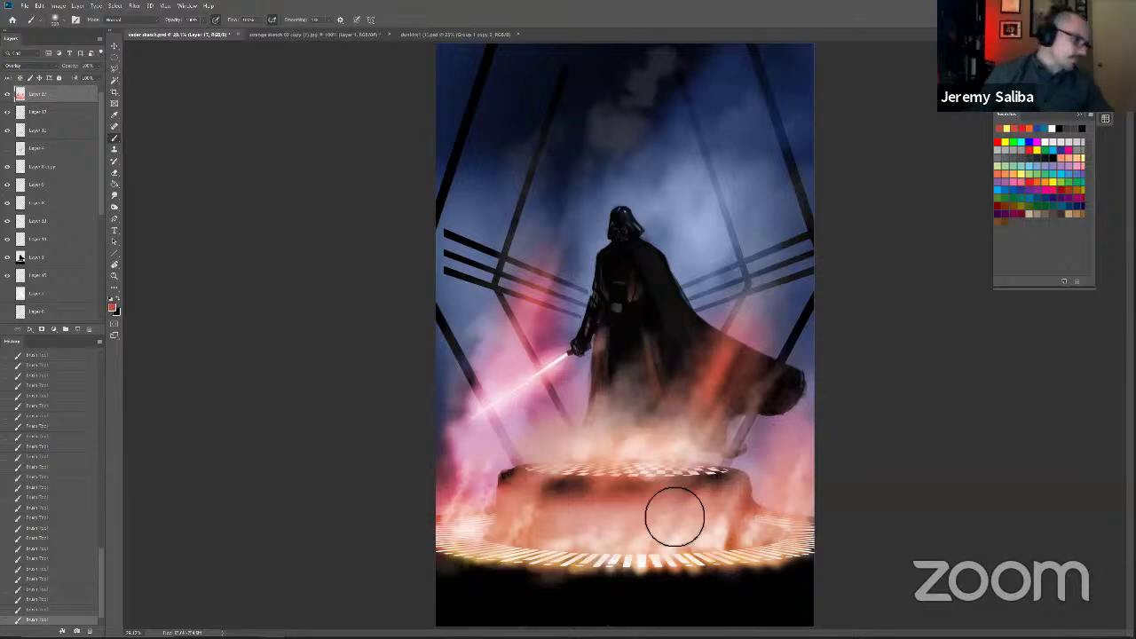